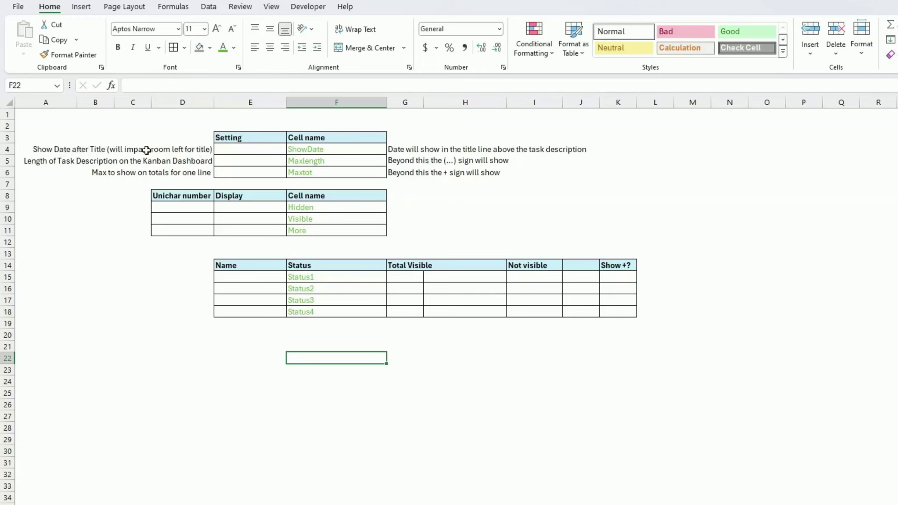
Step: Set the show-date setting in E4 to Y, formatted bold and centered
{"action": "left_click", "coordinate": [232, 149]}
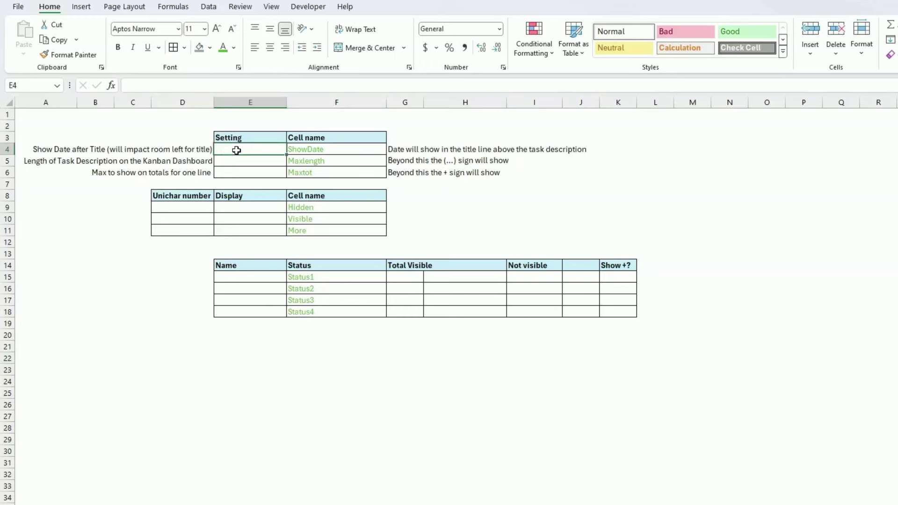
{"action": "type", "text": "Y"}
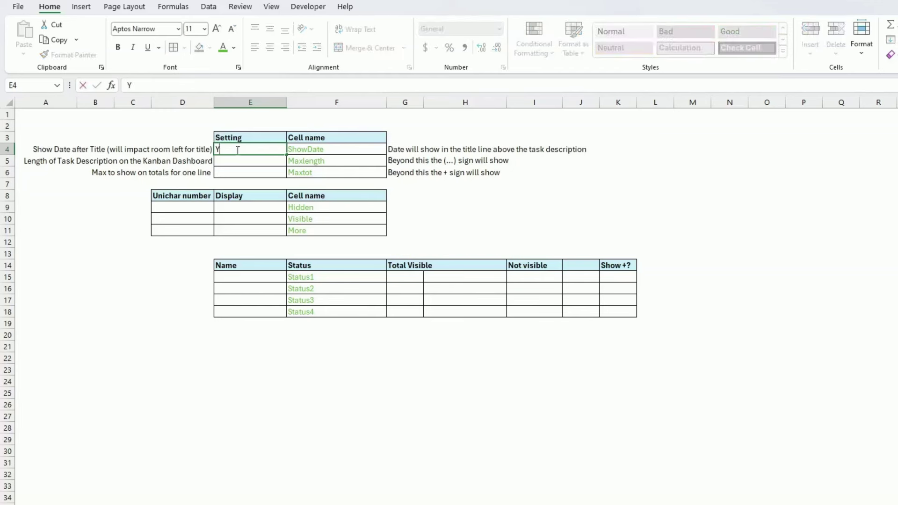
{"action": "key", "text": "ctrl+Return"}
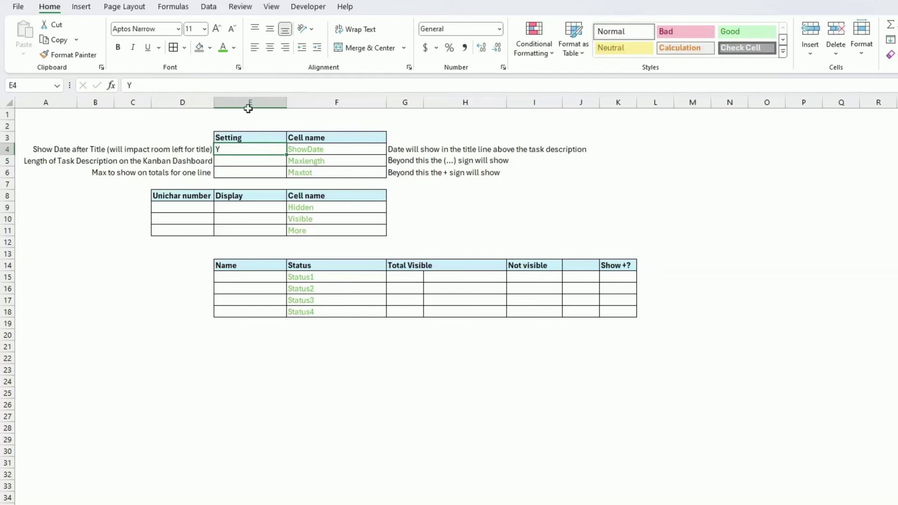
{"action": "left_click", "coordinate": [270, 48]}
Step: Name the show-date setting cell E4 ShowDate
{"action": "left_click", "coordinate": [326, 149]}
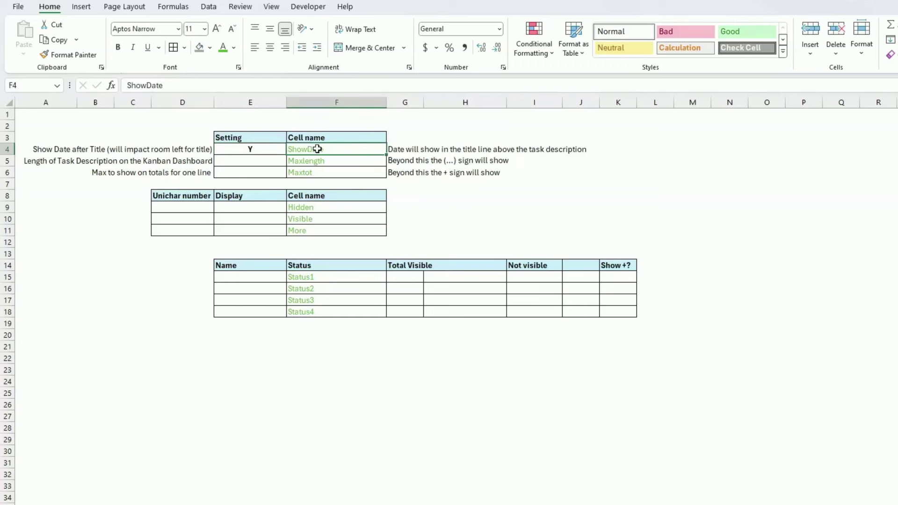
{"action": "left_click", "coordinate": [273, 149]}
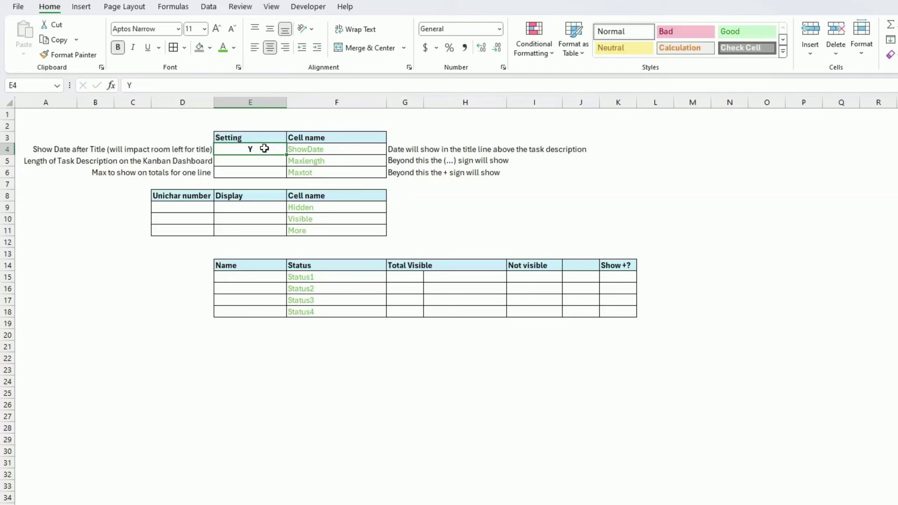
{"action": "left_click", "coordinate": [25, 85]}
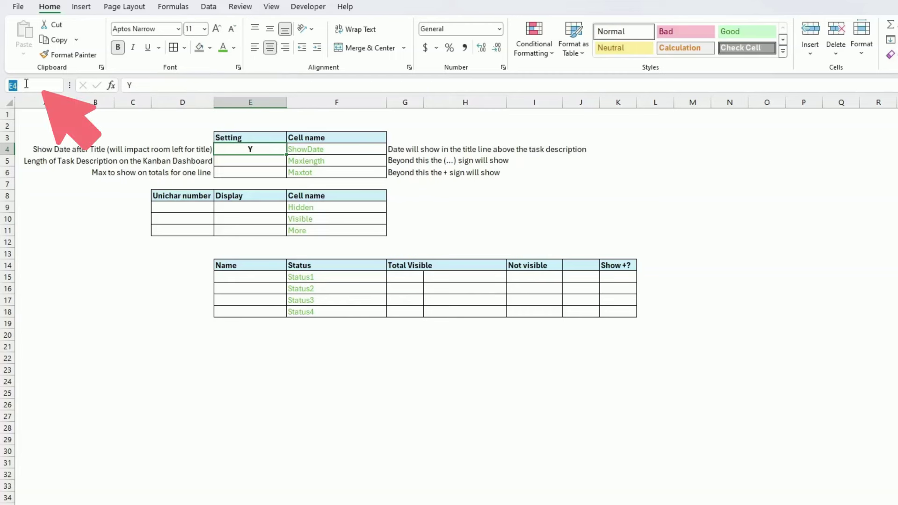
{"action": "type", "text": "Show"}
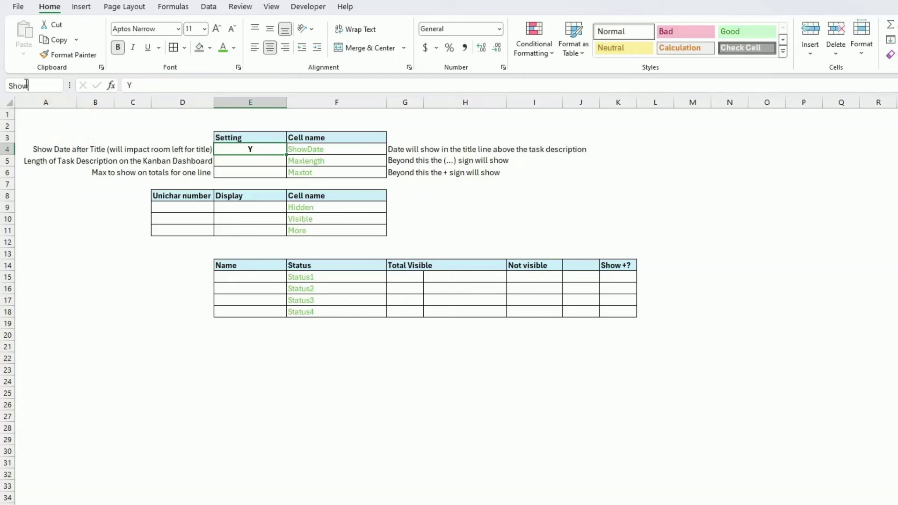
{"action": "type", "text": "Dat"}
{"action": "key", "text": "Return"}
{"action": "key", "text": "Return"}
{"action": "key", "text": "Up"}
{"action": "left_click", "coordinate": [397, 149]}
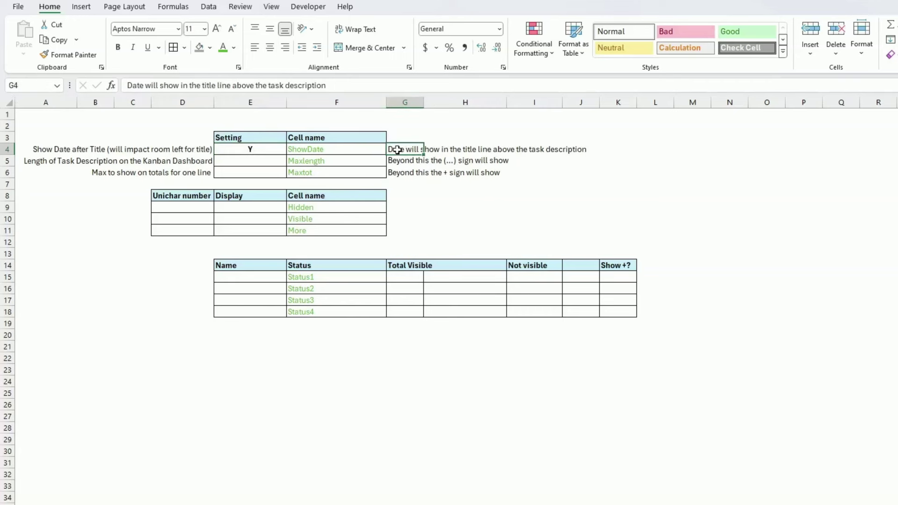
{"action": "left_click", "coordinate": [573, 171]}
Step: Set the task description length in E5 to 90, formatted bold and centered
{"action": "left_click", "coordinate": [243, 164]}
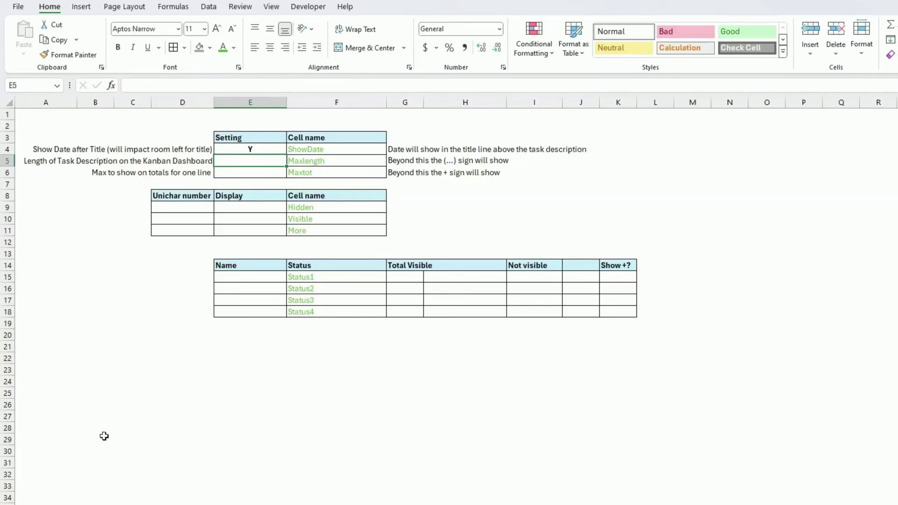
{"action": "key", "text": "ctrl+Page_Down"}
{"action": "left_click", "coordinate": [262, 267]}
{"action": "type", "text": "90"}
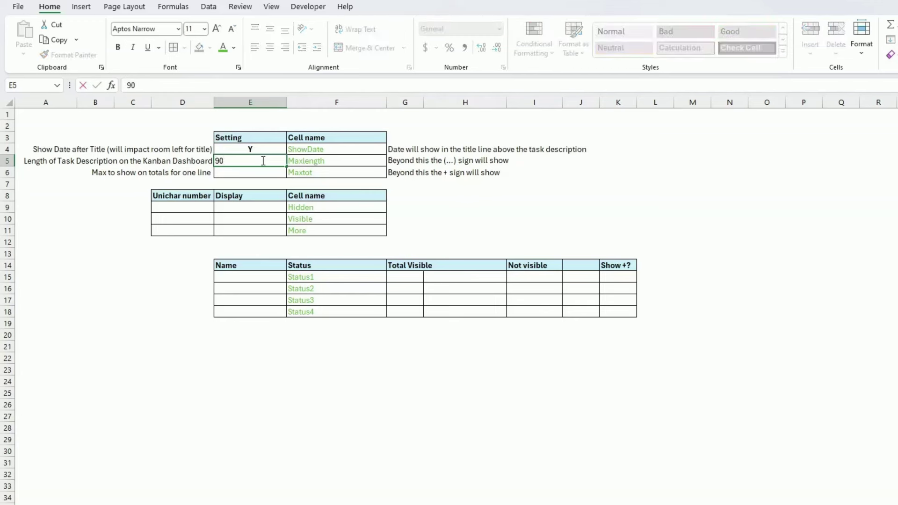
{"action": "key", "text": "ctrl+Return"}
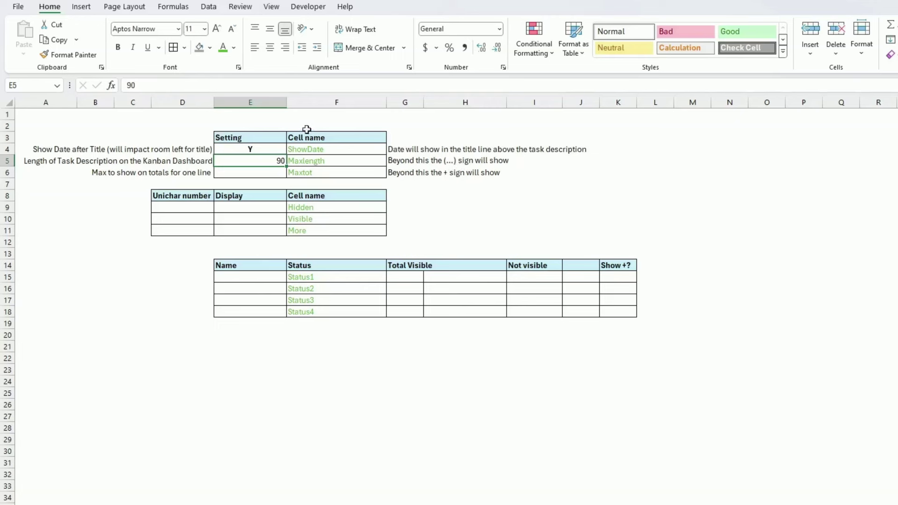
{"action": "left_click", "coordinate": [118, 47]}
{"action": "left_click", "coordinate": [269, 48]}
Step: Name the task description length cell E5 Maxlength
{"action": "left_click", "coordinate": [29, 86]}
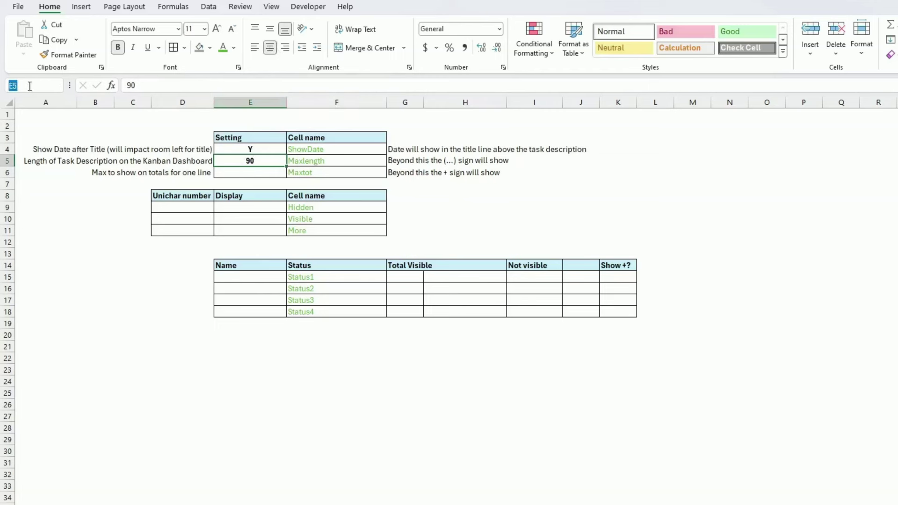
{"action": "type", "text": "Maxlength"}
{"action": "key", "text": "Return"}
{"action": "key", "text": "Return"}
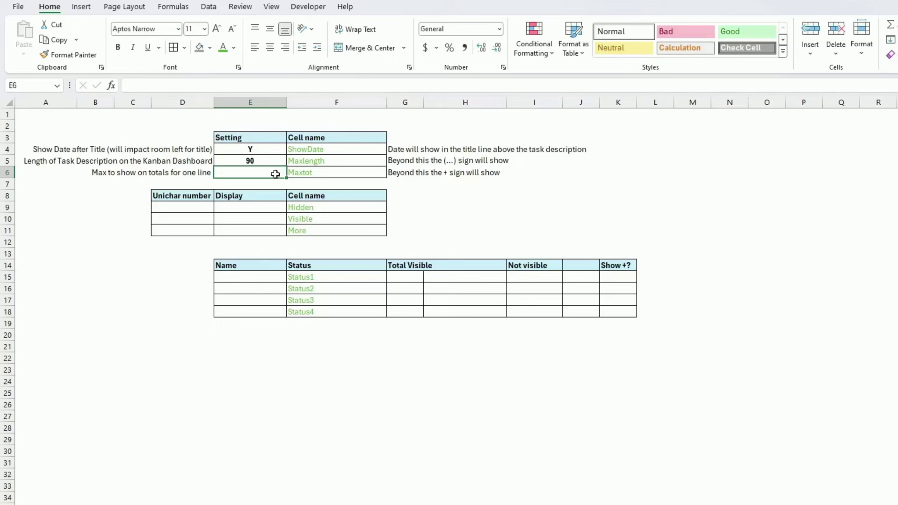
Step: Set the maximum to show on totals in E6 to 8, formatted bold and centered
{"action": "type", "text": "8"}
{"action": "key", "text": "Return"}
{"action": "left_click", "coordinate": [275, 174]}
{"action": "key", "text": "ctrl+b"}
{"action": "left_click", "coordinate": [270, 48]}
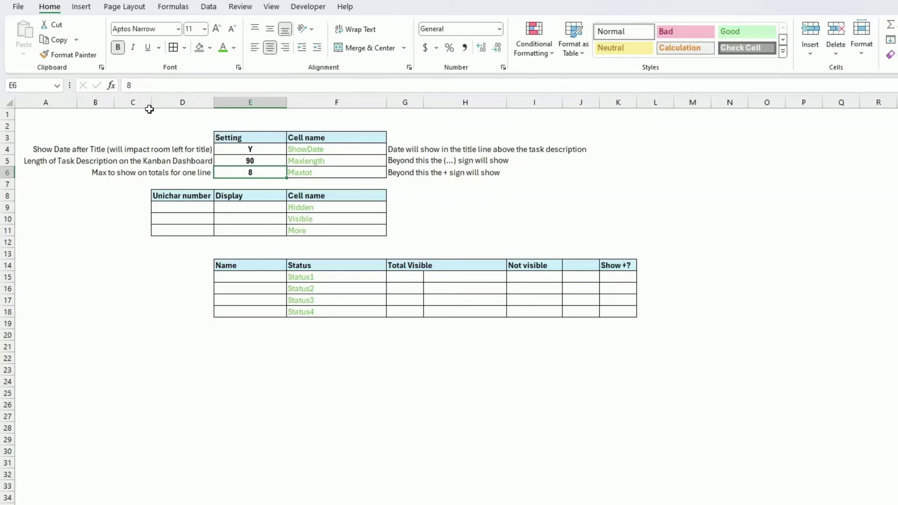
Step: Name the totals maximum cell E6 Maxtot
{"action": "left_click", "coordinate": [33, 86]}
{"action": "type", "text": "Ma"}
{"action": "key", "text": "Return"}
Step: Paste the copied Unichar numbers 11035, 11036 and 10010 as values into D9:D11
{"action": "key", "text": "Down"}
{"action": "key", "text": "Down"}
{"action": "key", "text": "Down"}
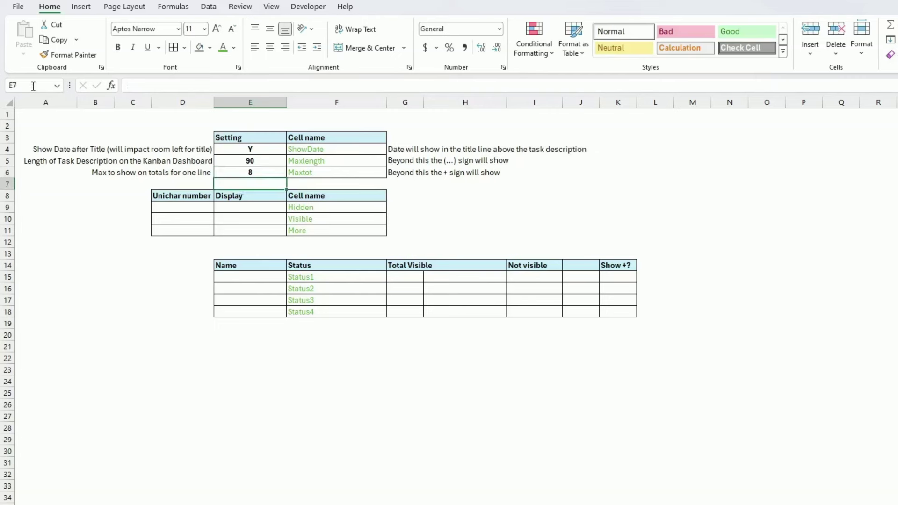
{"action": "key", "text": "Left"}
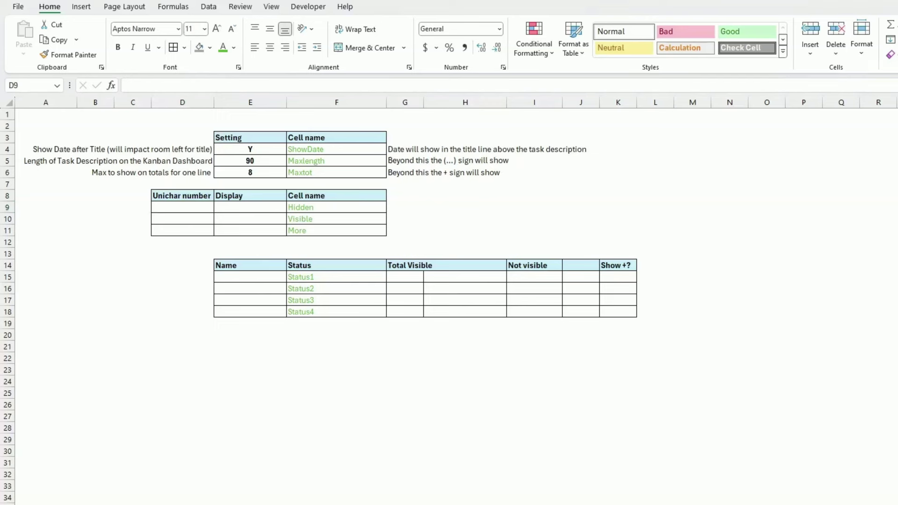
{"action": "left_click", "coordinate": [206, 210]}
{"action": "right_click", "coordinate": [207, 208]}
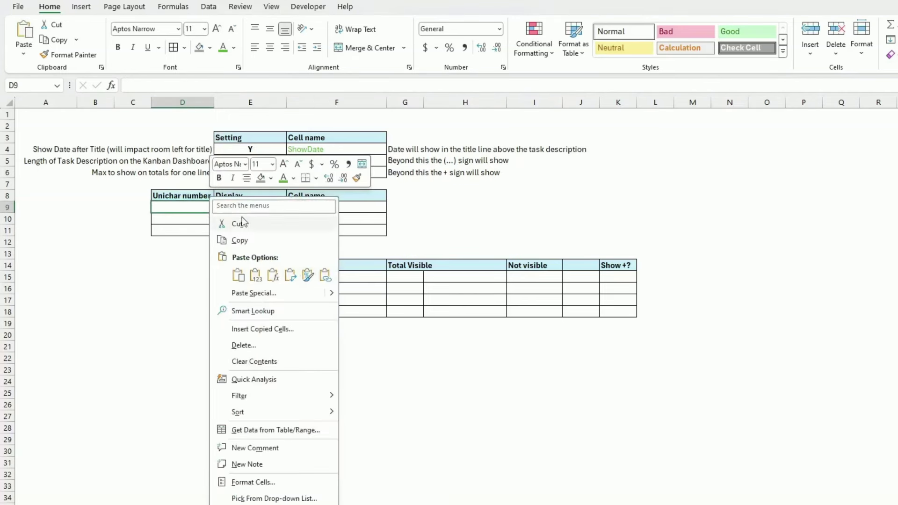
{"action": "left_click", "coordinate": [255, 276]}
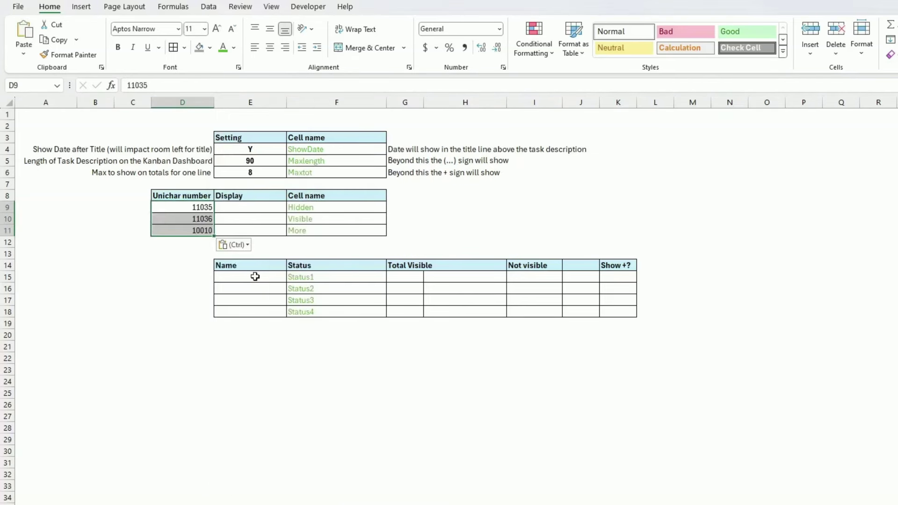
Step: Examine the insertable symbols and the font choice for Display cell E9 without inserting anything
{"action": "left_click", "coordinate": [252, 206]}
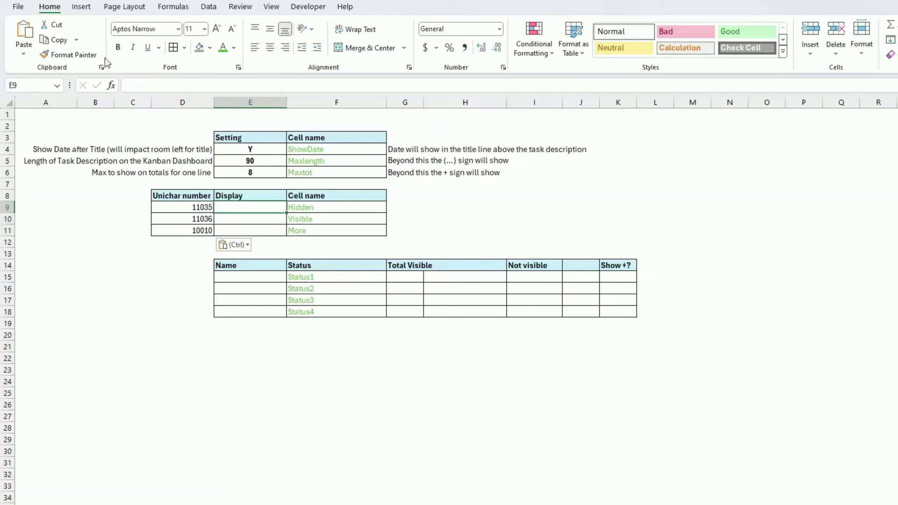
{"action": "left_click", "coordinate": [82, 7]}
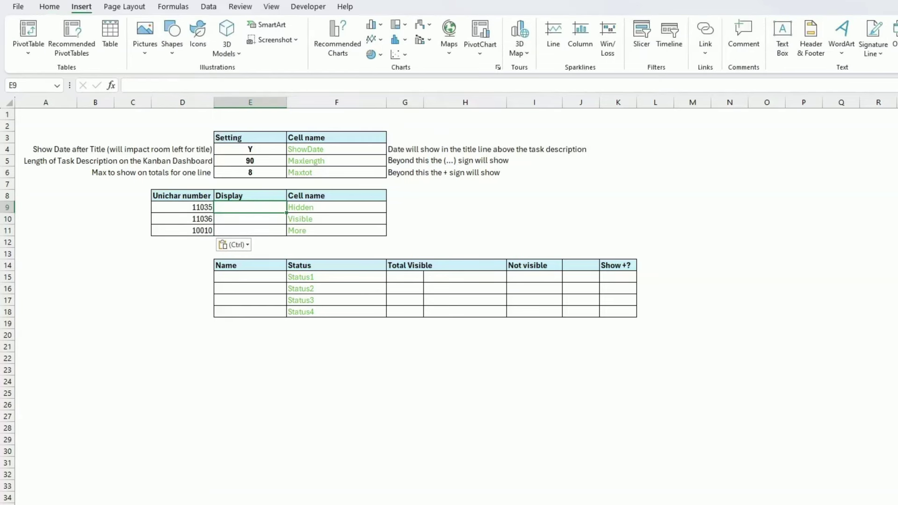
{"action": "key", "text": "alt+n"}
{"action": "key", "text": "u"}
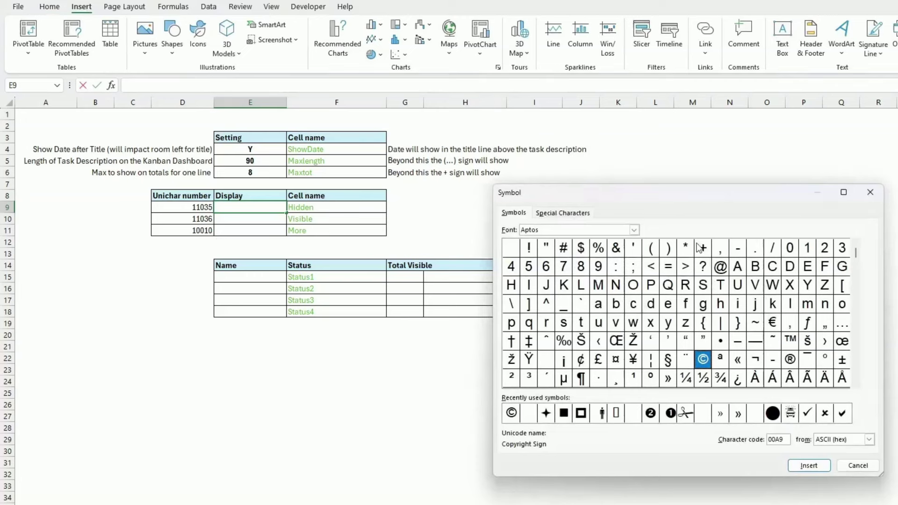
{"action": "left_click", "coordinate": [859, 466]}
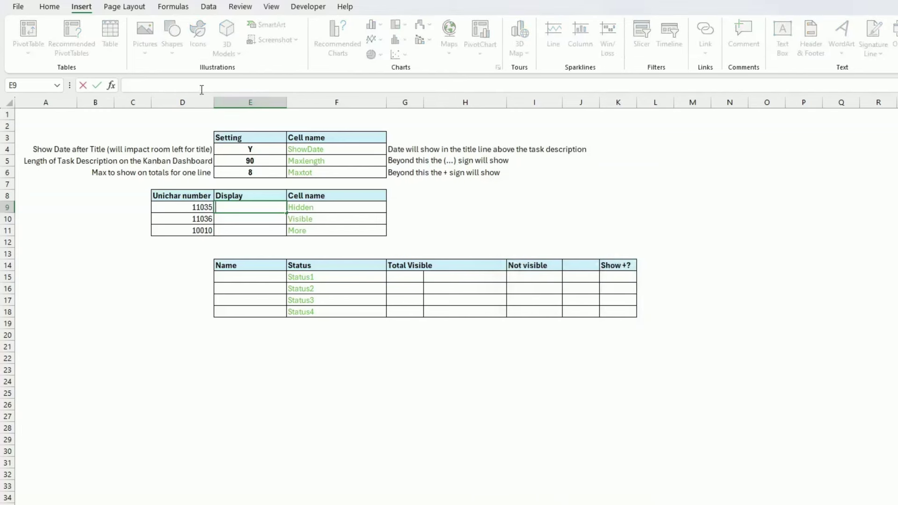
{"action": "left_click", "coordinate": [55, 8]}
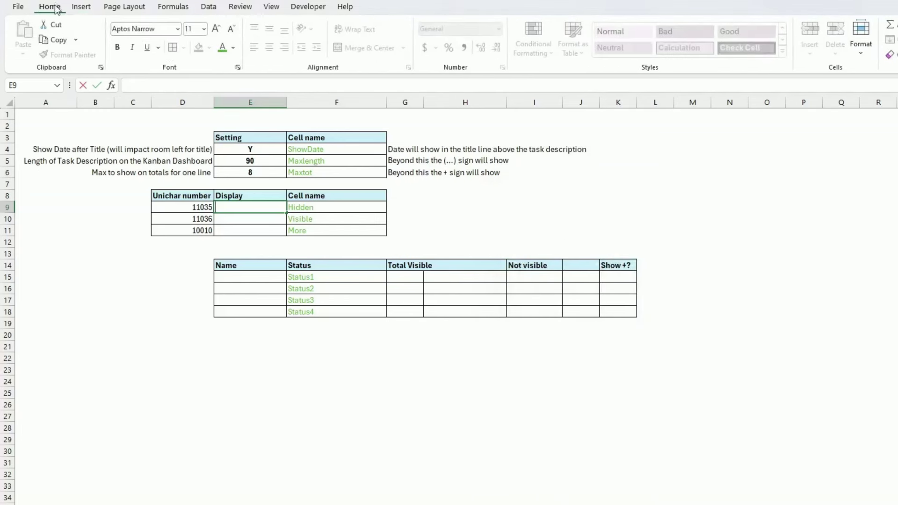
{"action": "left_click", "coordinate": [178, 29]}
{"action": "left_click", "coordinate": [178, 30]}
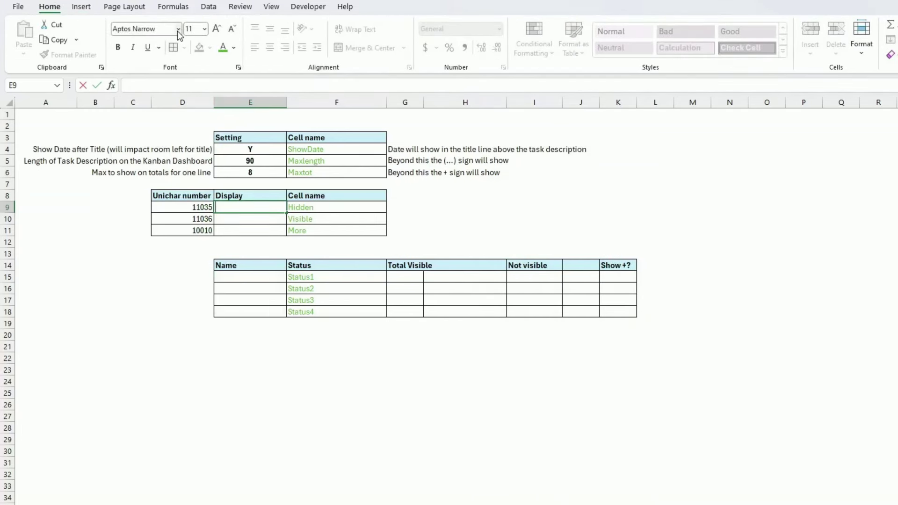
{"action": "left_click", "coordinate": [248, 215]}
Step: Enter =UNICHAR(D9) in Display cell E9 and fill the formula down to E11
{"action": "left_click", "coordinate": [246, 209]}
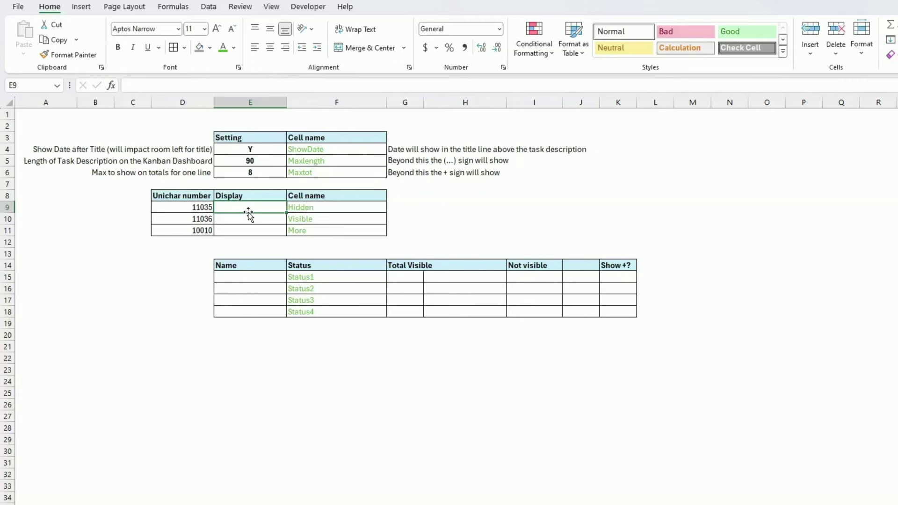
{"action": "type", "text": "=unich"}
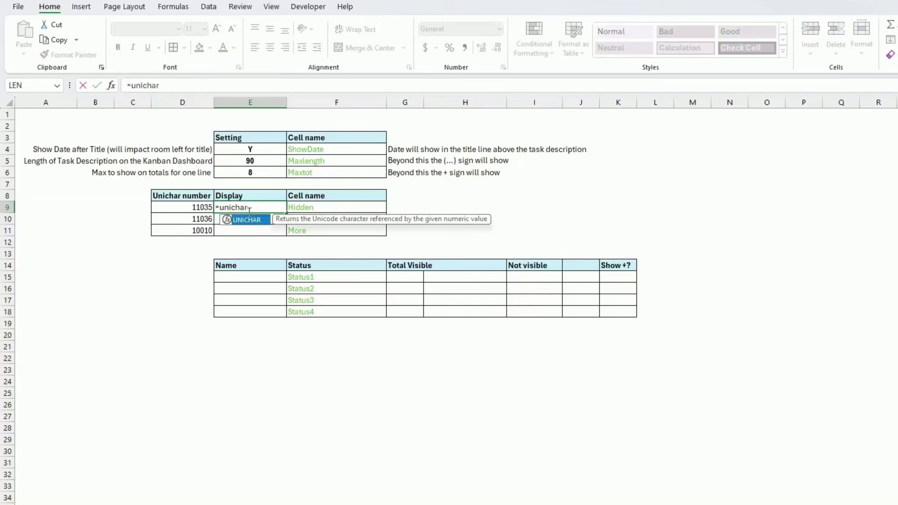
{"action": "type", "text": "ar("}
{"action": "key", "text": "Left"}
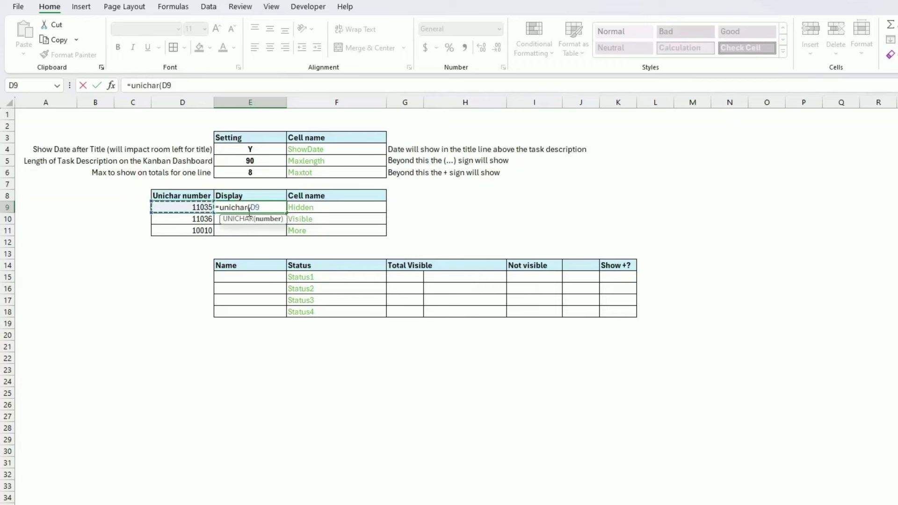
{"action": "key", "text": "Up"}
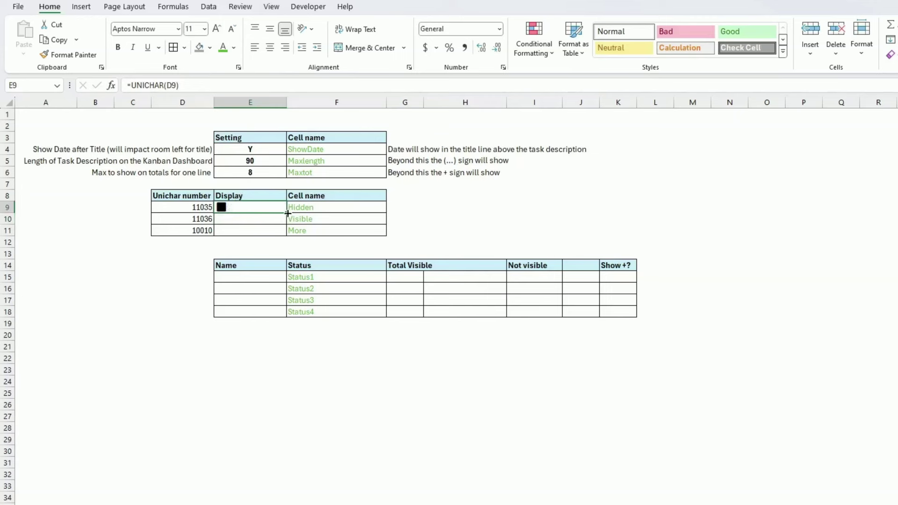
{"action": "left_click_drag", "start_coordinate": [287, 215], "coordinate": [286, 233]}
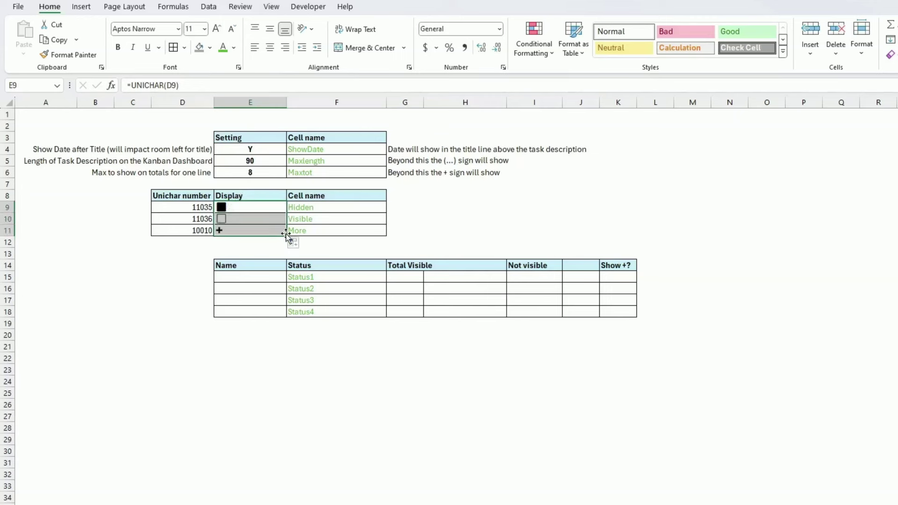
Step: Examine the Display formulas and symbols for the Hidden, Visible and More rows
{"action": "left_click", "coordinate": [257, 202]}
{"action": "left_click", "coordinate": [252, 219]}
{"action": "left_click", "coordinate": [253, 231]}
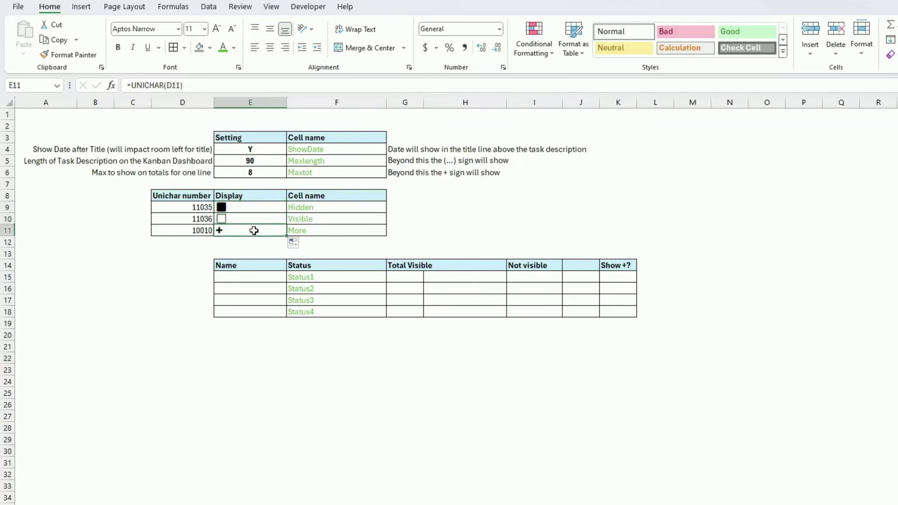
{"action": "left_click", "coordinate": [251, 206]}
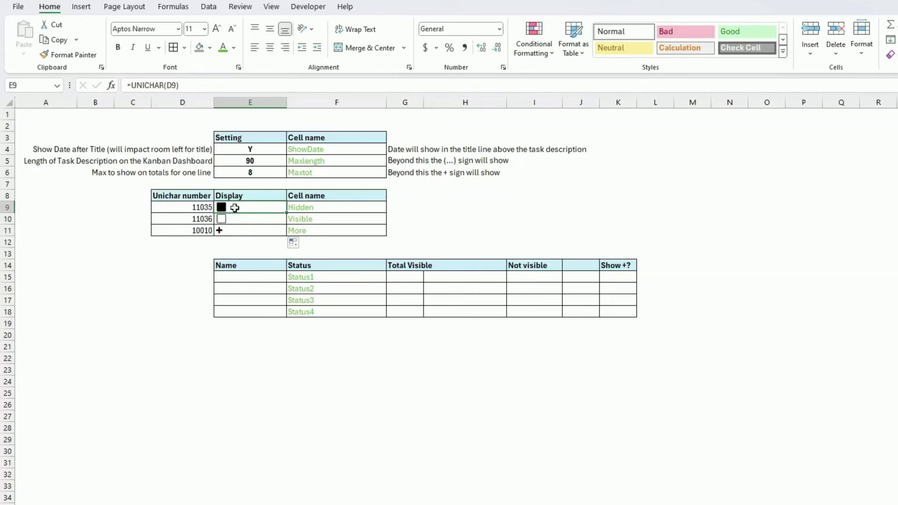
{"action": "left_click", "coordinate": [246, 220]}
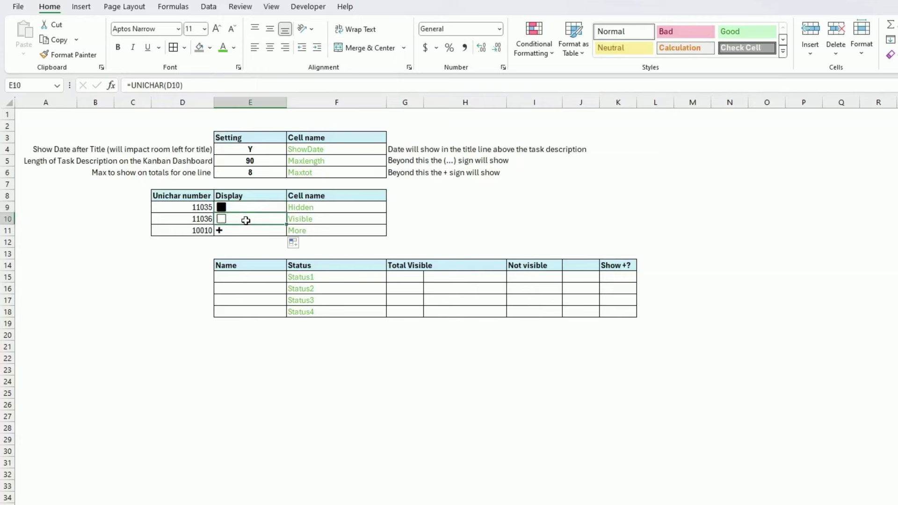
{"action": "left_click", "coordinate": [250, 229]}
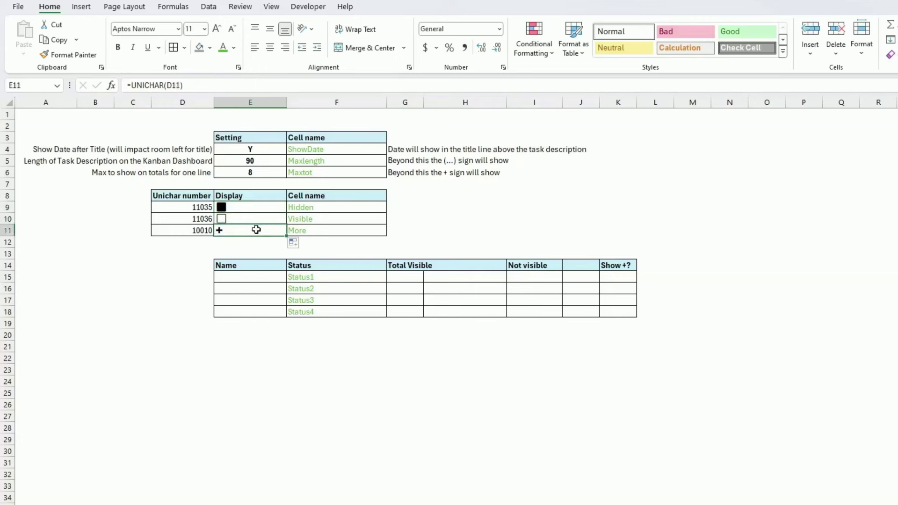
{"action": "left_click", "coordinate": [263, 171]}
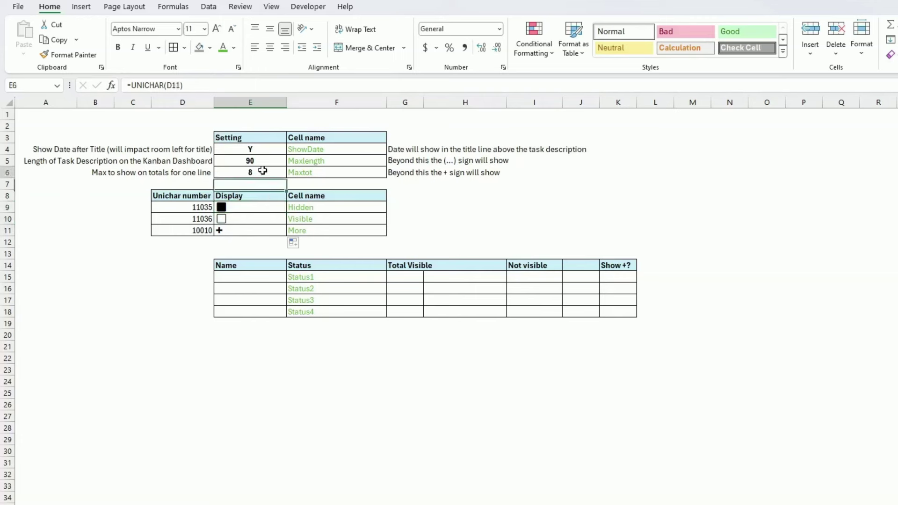
{"action": "left_click", "coordinate": [252, 206]}
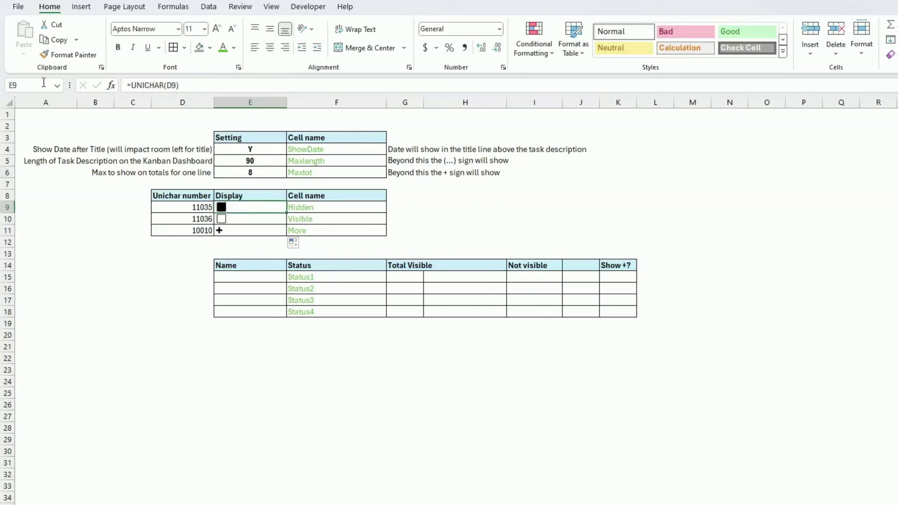
Step: Name Display cells E9, E10 and E11 as Hiddn, Visible and More respectively
{"action": "left_click", "coordinate": [28, 85]}
{"action": "type", "text": "Hidden"}
{"action": "key", "text": "Return"}
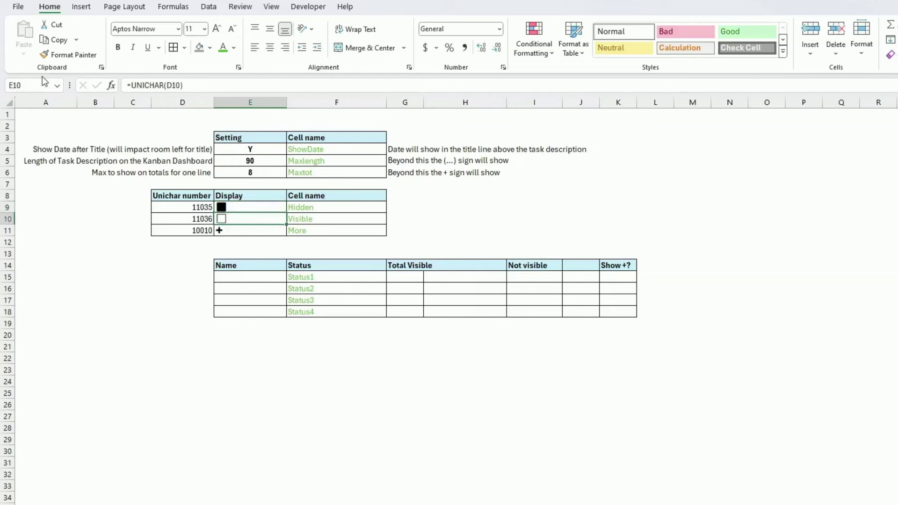
{"action": "left_click", "coordinate": [25, 86]}
{"action": "type", "text": "Visible"}
{"action": "key", "text": "Return"}
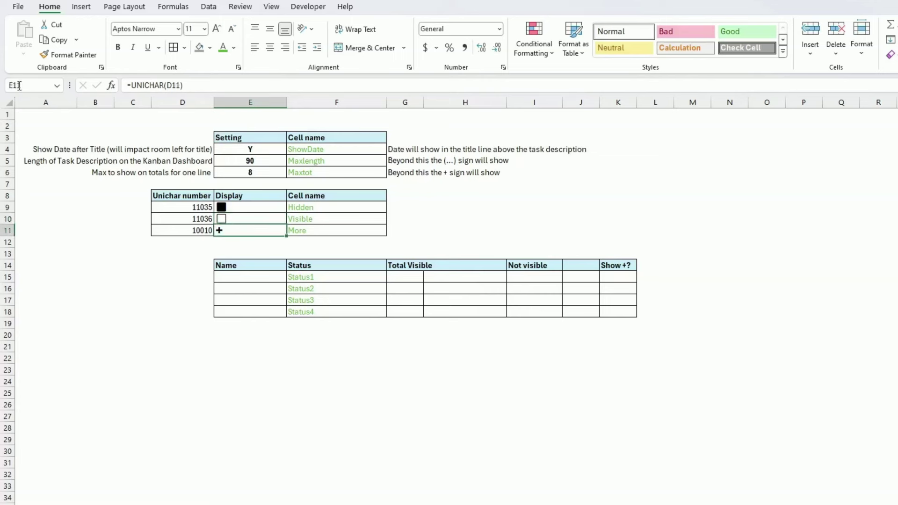
{"action": "left_click", "coordinate": [36, 85]}
{"action": "type", "text": "More"}
{"action": "key", "text": "Return"}
{"action": "key", "text": "Return"}
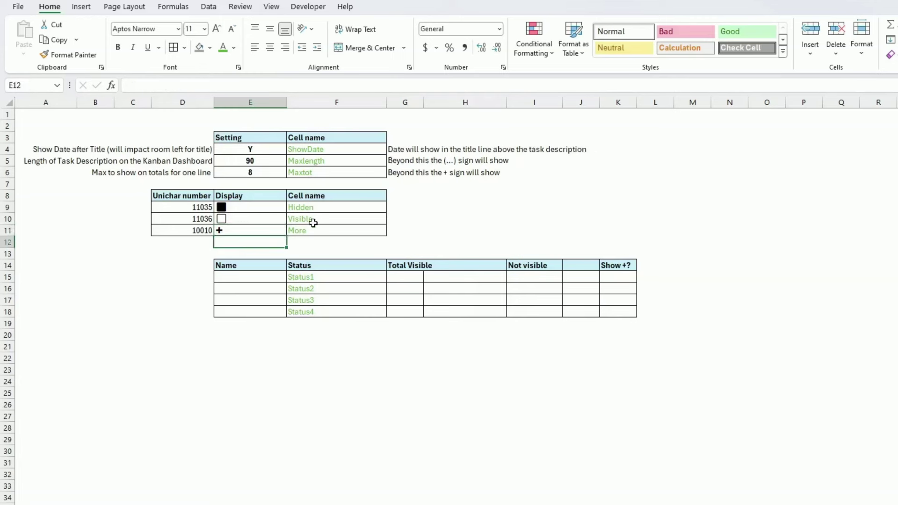
Step: Enter the test formula =hidden in G9 beside the Hidden row to check the cell name
{"action": "left_click_drag", "start_coordinate": [313, 208], "coordinate": [314, 229]}
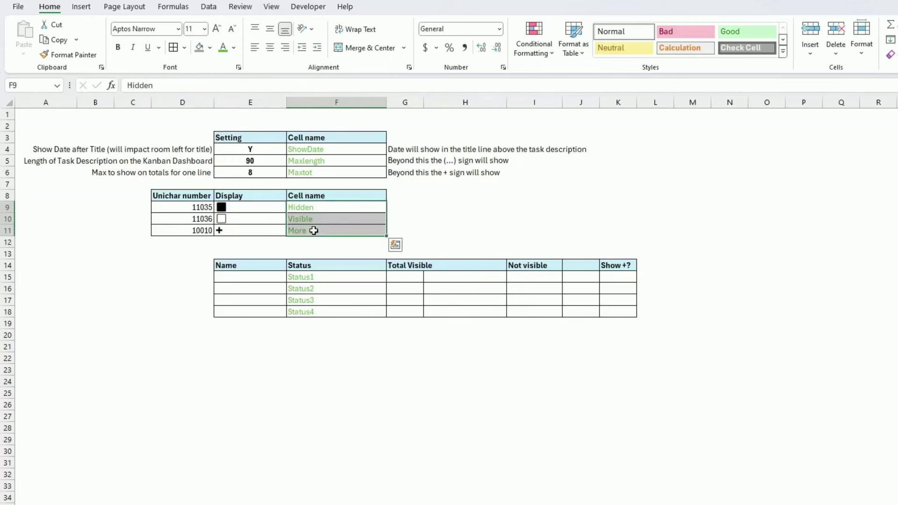
{"action": "left_click", "coordinate": [299, 230]}
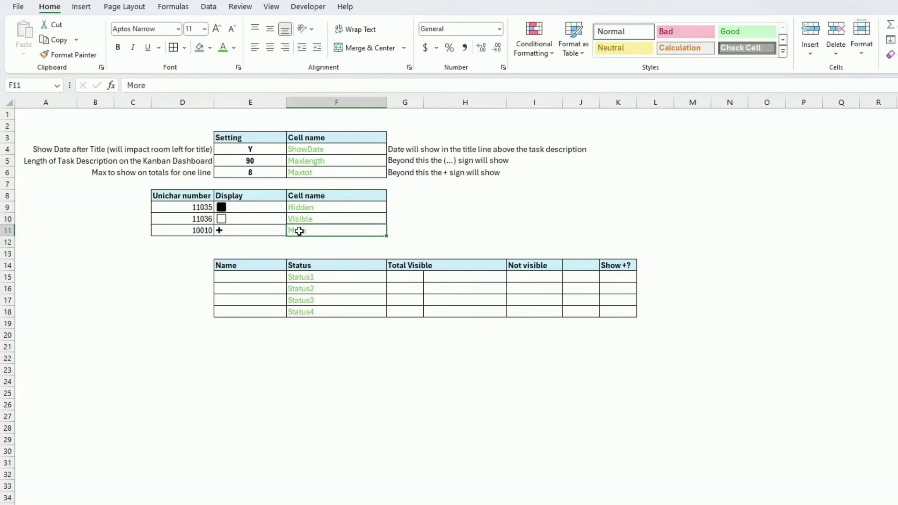
{"action": "left_click", "coordinate": [421, 207]}
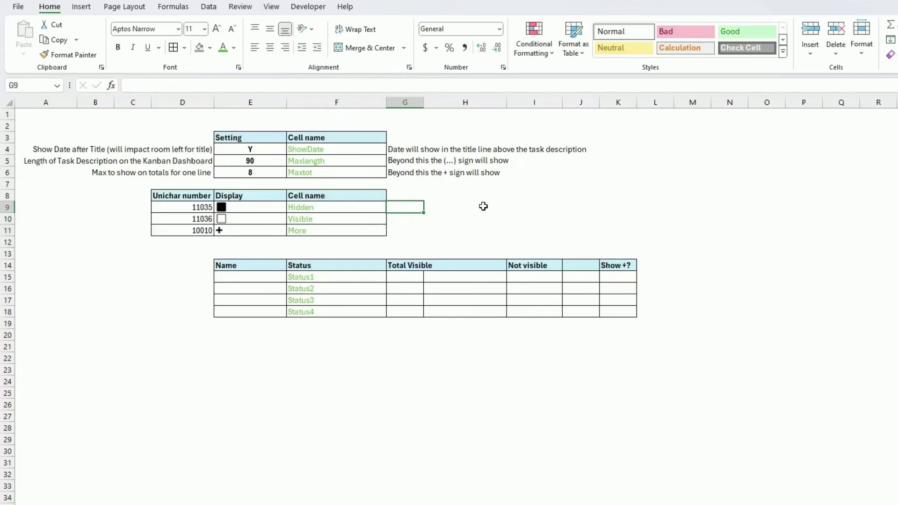
{"action": "type", "text": "=hidden"}
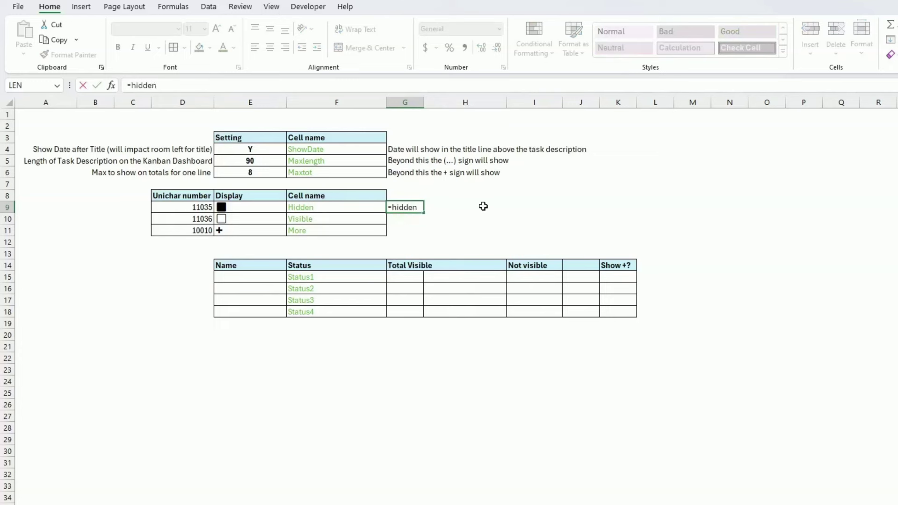
{"action": "key", "text": "Return"}
{"action": "key", "text": "Up"}
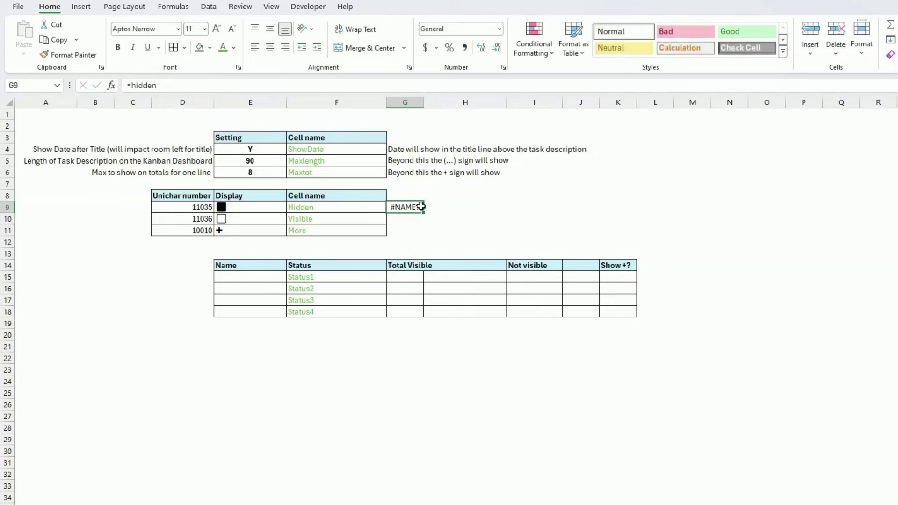
Step: Assign the cell name hidden to Display cell E9
{"action": "key", "text": "Left"}
{"action": "key", "text": "Left"}
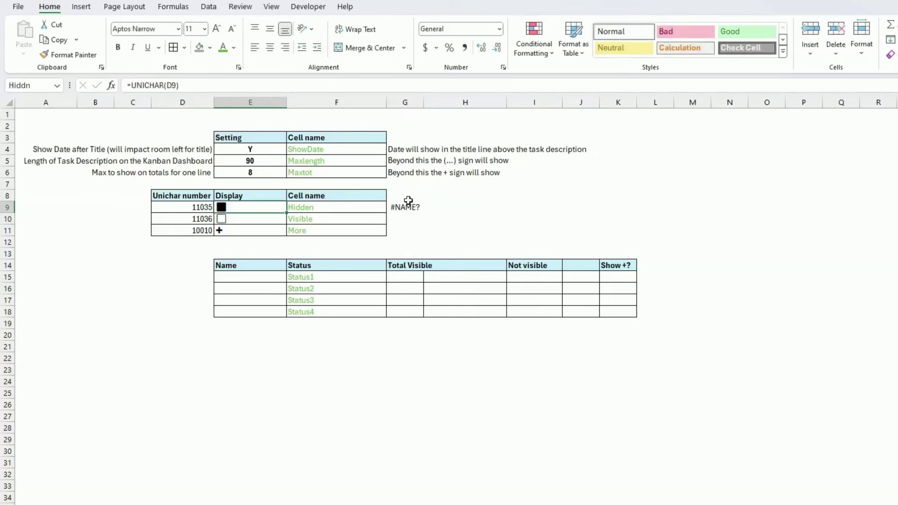
{"action": "left_click", "coordinate": [28, 85]}
{"action": "type", "text": "hidd"}
{"action": "key", "text": "Return"}
{"action": "key", "text": "Down"}
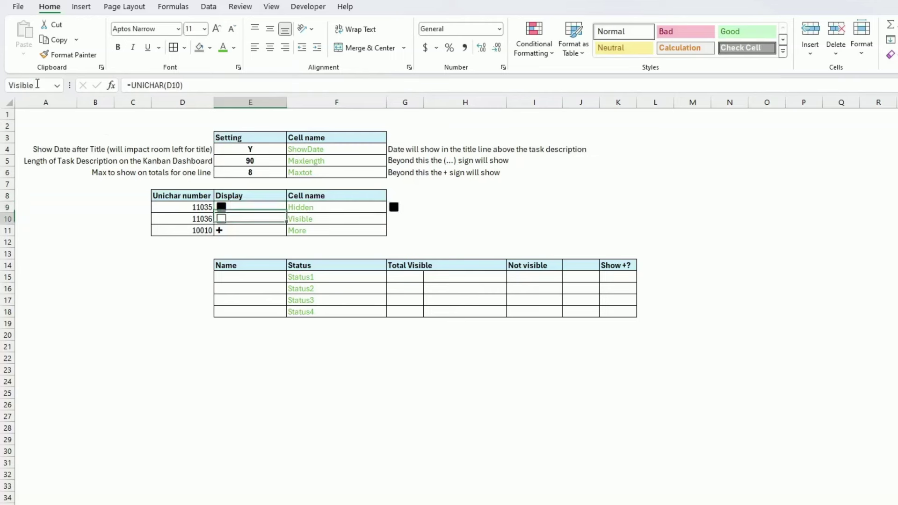
Step: Delete the =hidden test formula from G9 and check the cell names of E10 and E9
{"action": "key", "text": "Up"}
{"action": "key", "text": "Right"}
{"action": "key", "text": "Right"}
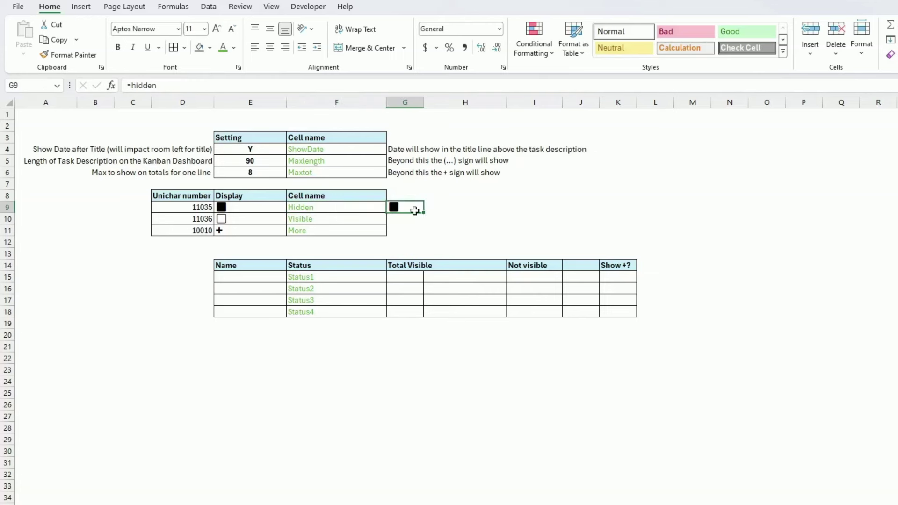
{"action": "key", "text": "Delete"}
{"action": "left_click", "coordinate": [457, 229]}
{"action": "left_click", "coordinate": [265, 222]}
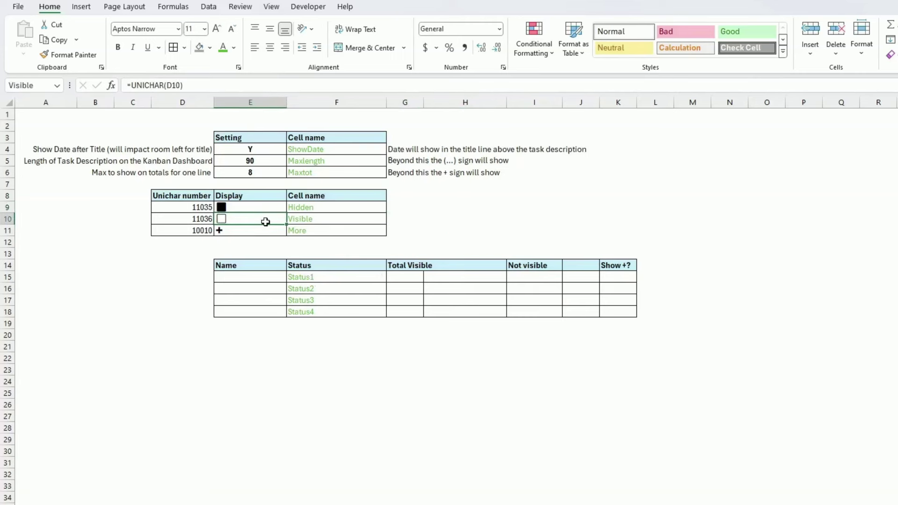
{"action": "key", "text": "Up"}
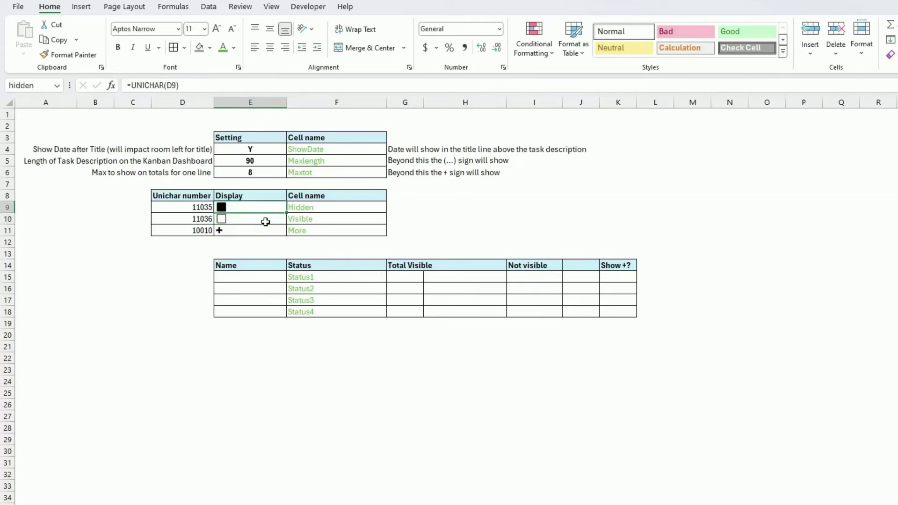
Step: Delete the misspelled name Hiddn from the workbook's defined names
{"action": "left_click", "coordinate": [178, 7]}
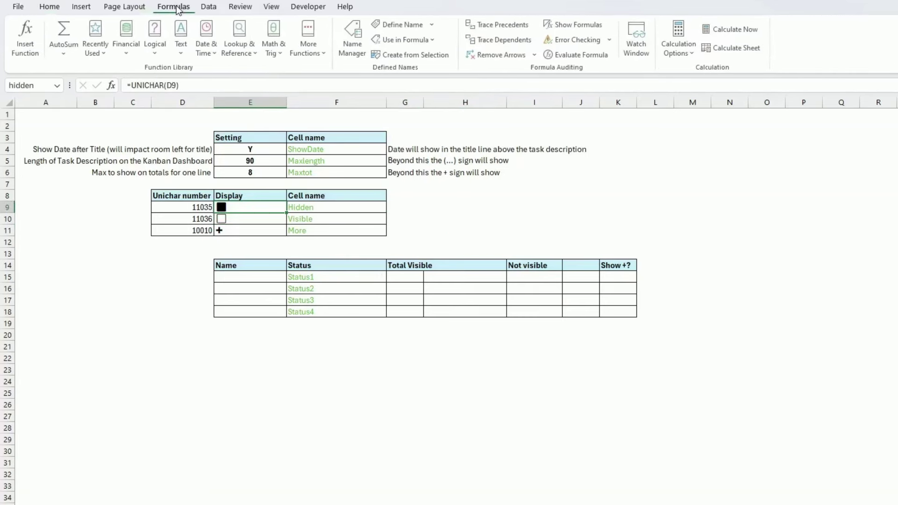
{"action": "left_click", "coordinate": [354, 50]}
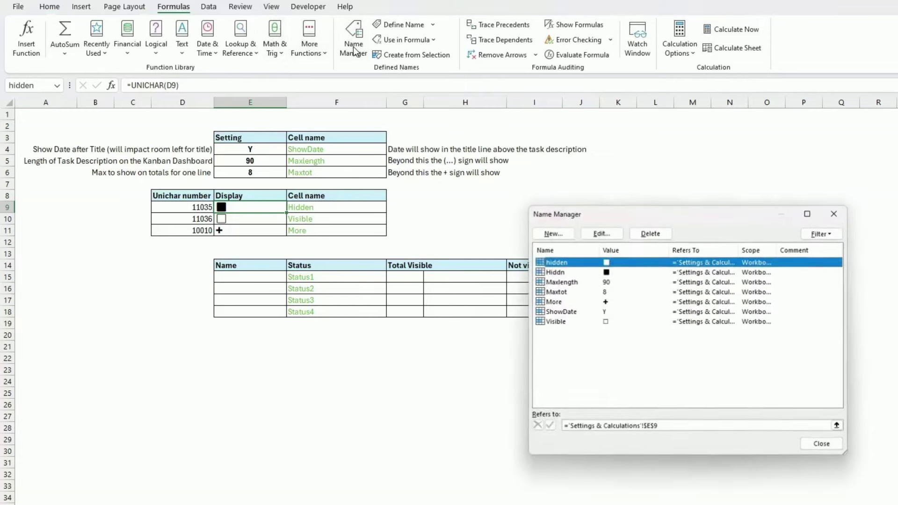
{"action": "left_click", "coordinate": [568, 273]}
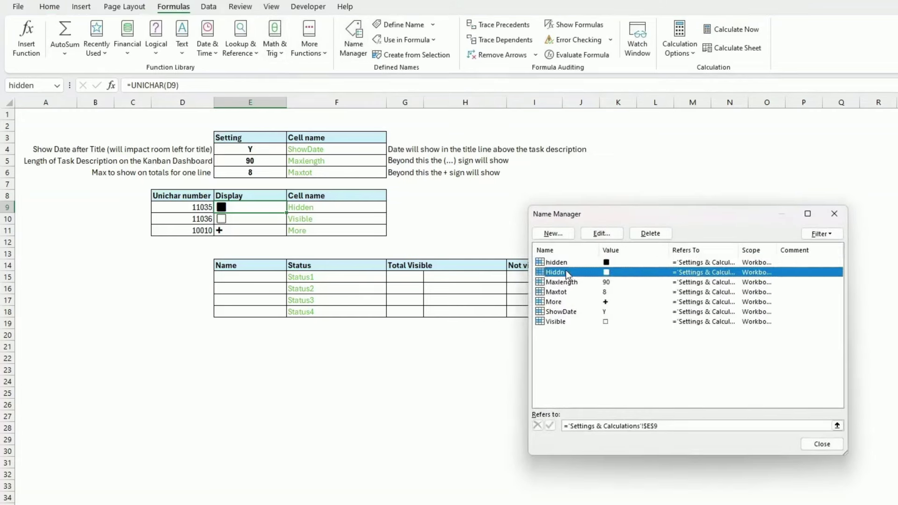
{"action": "left_click", "coordinate": [646, 233]}
{"action": "left_click", "coordinate": [538, 322]}
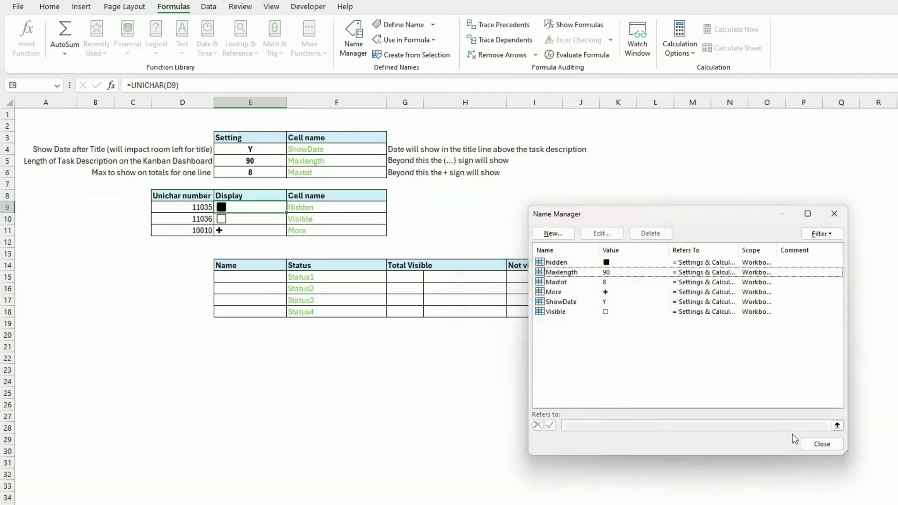
{"action": "left_click", "coordinate": [821, 444]}
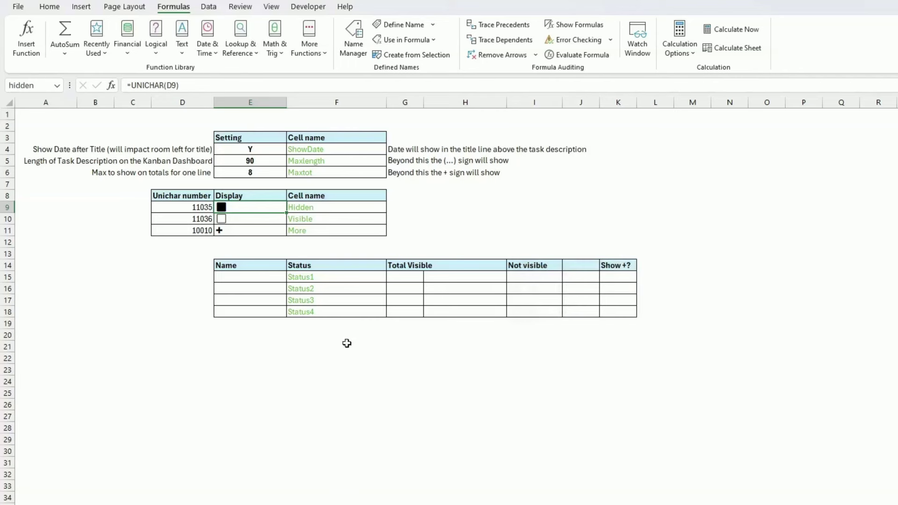
Step: Enter the status names To do, In Progress, Done and On Hold in Name cells E15:E18
{"action": "left_click", "coordinate": [277, 279]}
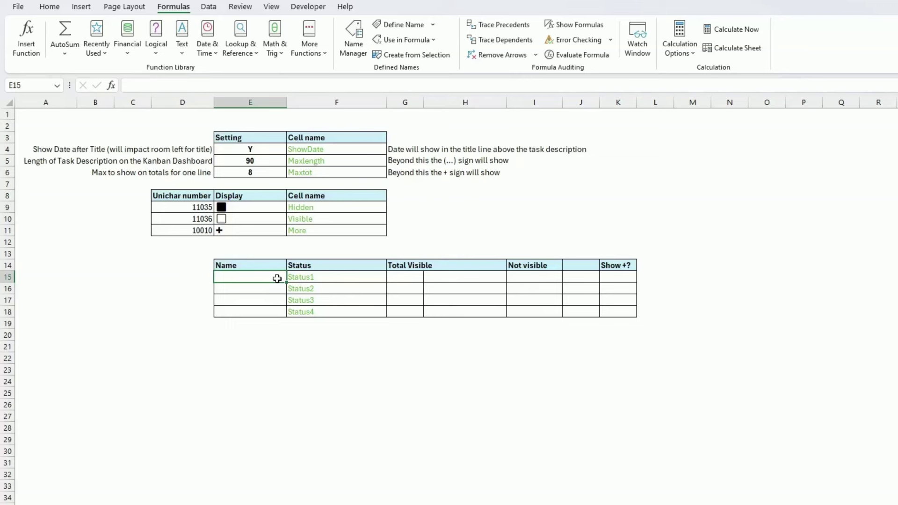
{"action": "type", "text": "To"}
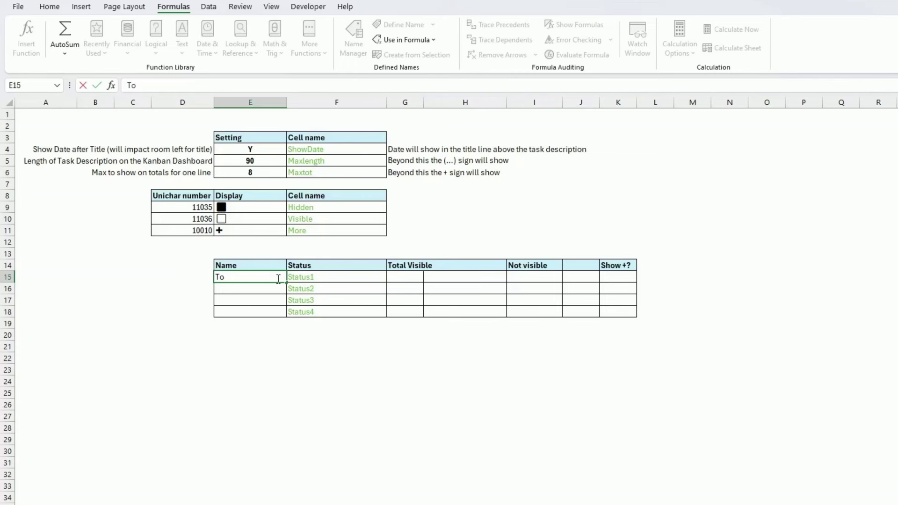
{"action": "type", "text": " do"}
{"action": "key", "text": "Return"}
{"action": "type", "text": "In"}
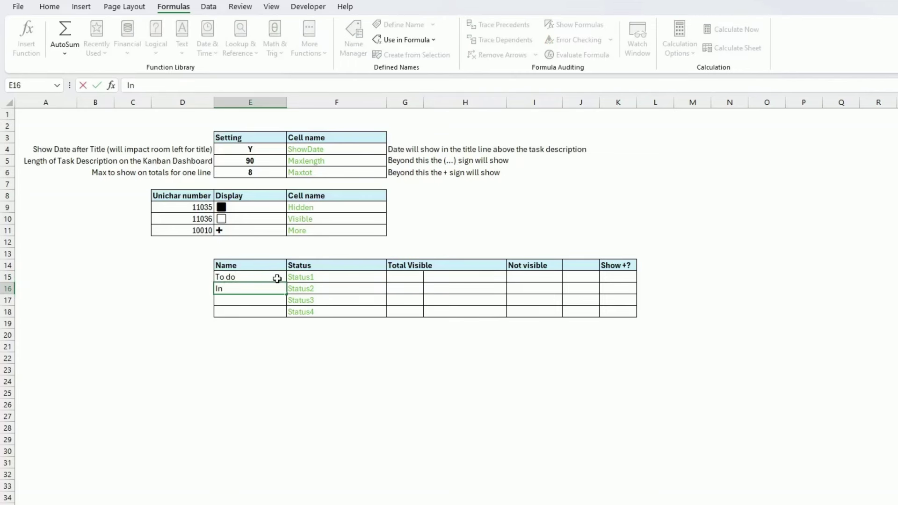
{"action": "type", "text": " Progress"}
{"action": "key", "text": "Return"}
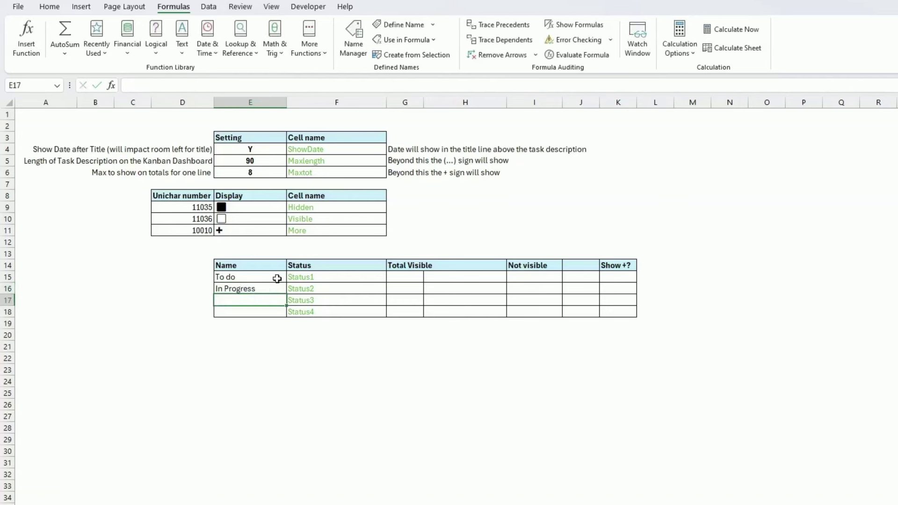
{"action": "type", "text": "Done"}
{"action": "key", "text": "Return"}
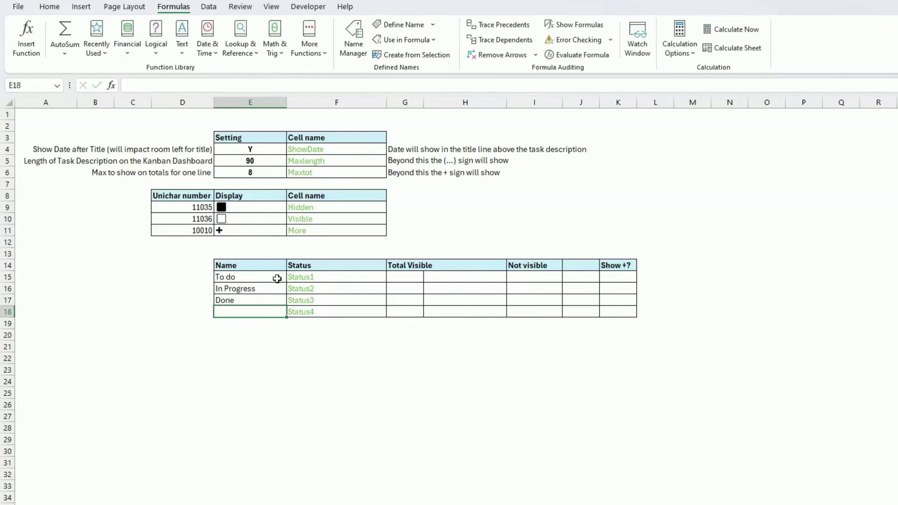
{"action": "type", "text": "On Hold"}
{"action": "key", "text": "Return"}
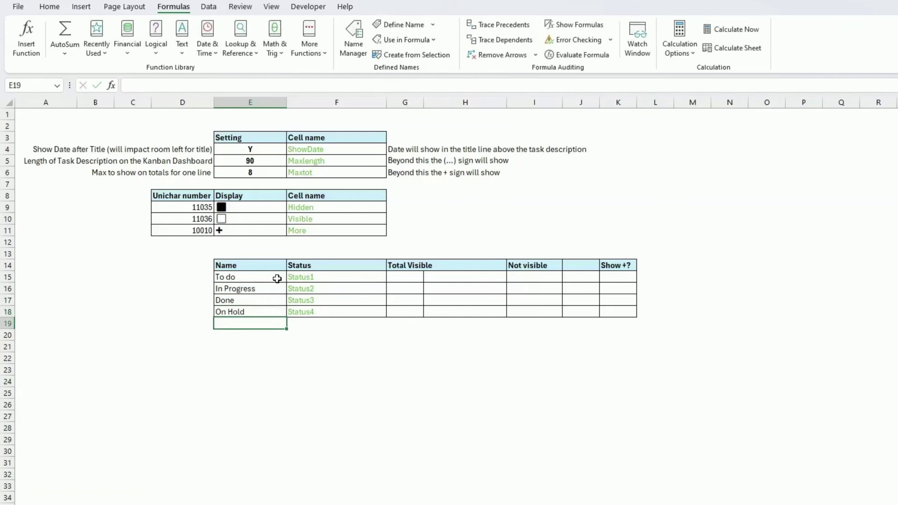
Step: Name the To do cell E15 as Status1
{"action": "key", "text": "Up"}
{"action": "key", "text": "Up"}
{"action": "key", "text": "Up"}
{"action": "key", "text": "Up"}
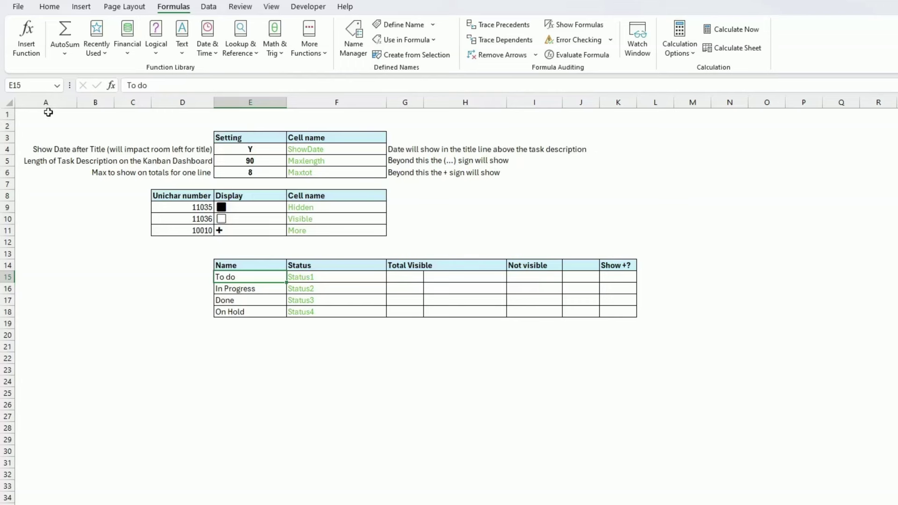
{"action": "left_click", "coordinate": [26, 86]}
{"action": "type", "text": "Status1'"}
{"action": "key", "text": "Return"}
{"action": "key", "text": "Return"}
{"action": "left_click", "coordinate": [25, 86]}
{"action": "type", "text": "Status1"}
{"action": "key", "text": "Return"}
Step: Name the In Progress, Done and On Hold cells E16, E17 and E18 as Status2, Status3 and Status4
{"action": "key", "text": "Down"}
{"action": "left_click", "coordinate": [34, 84]}
{"action": "type", "text": "S"}
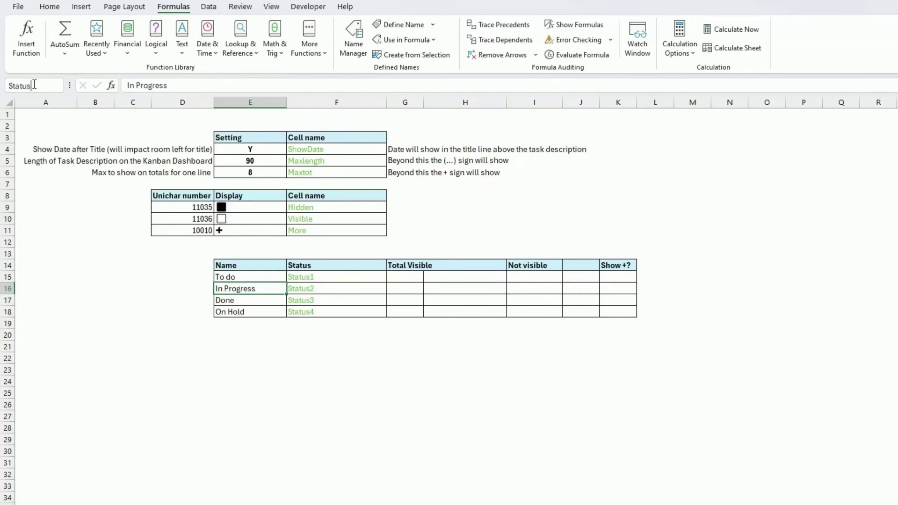
{"action": "key", "text": "Return"}
{"action": "key", "text": "Down"}
{"action": "left_click", "coordinate": [34, 86]}
{"action": "type", "text": "Statu"}
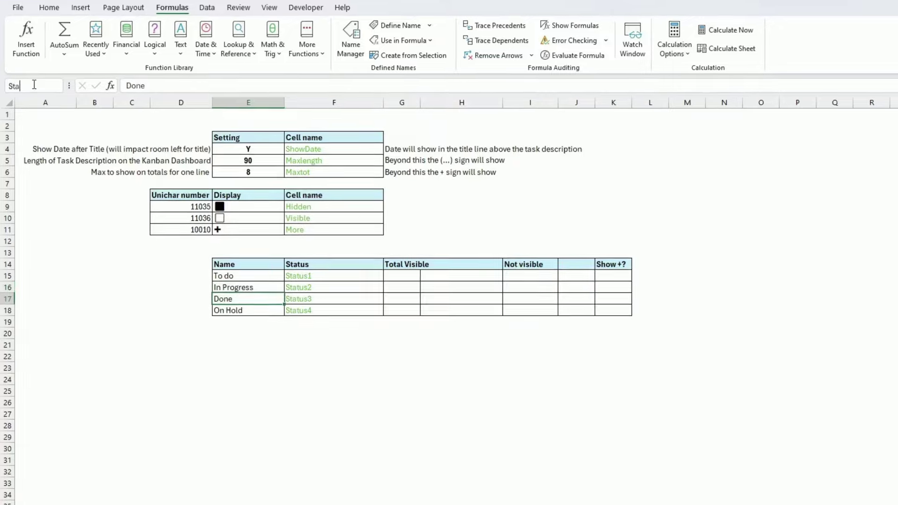
{"action": "type", "text": "s3"}
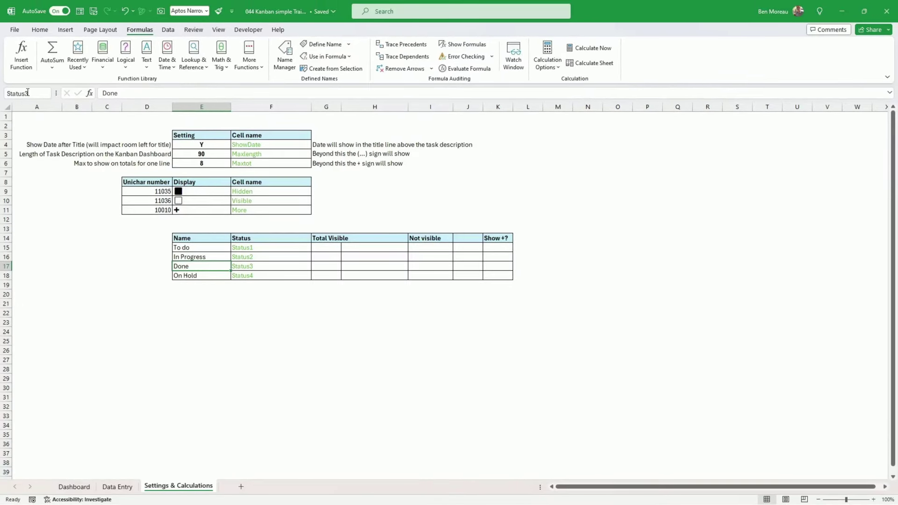
{"action": "key", "text": "Return"}
{"action": "key", "text": "Down"}
{"action": "left_click", "coordinate": [28, 93]}
{"action": "type", "text": "Status"}
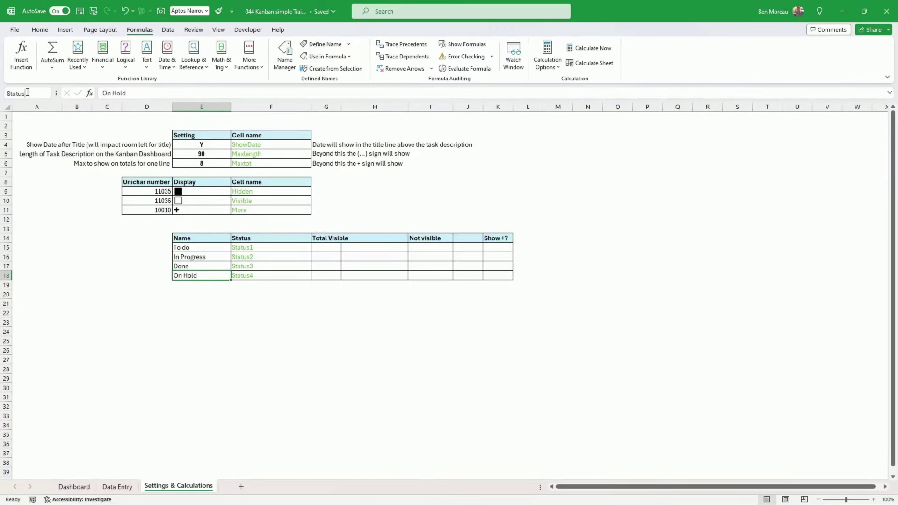
{"action": "type", "text": "4"}
{"action": "key", "text": "Return"}
{"action": "left_click", "coordinate": [395, 320]}
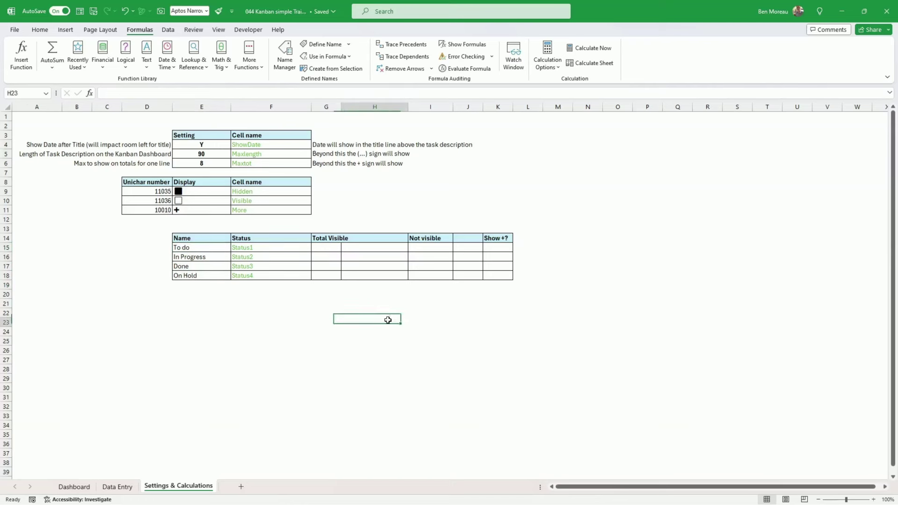
{"action": "left_click_drag", "start_coordinate": [322, 247], "coordinate": [504, 276]}
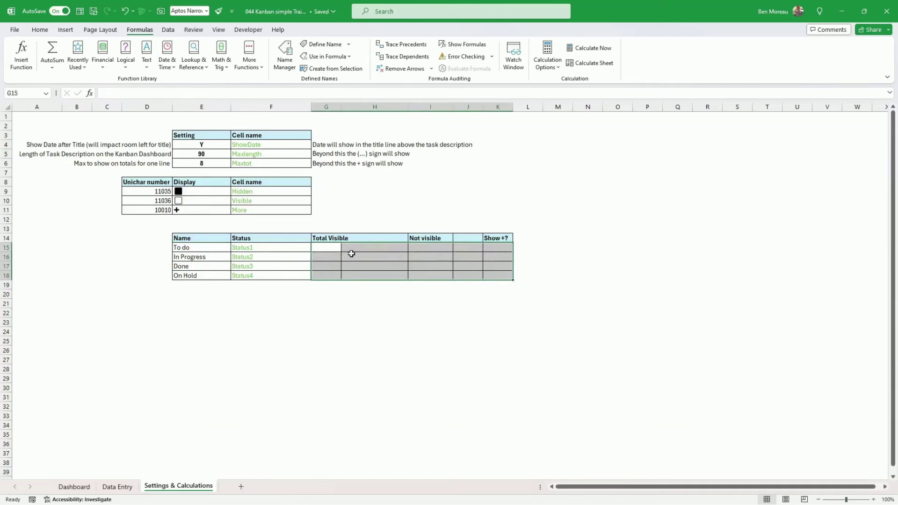
{"action": "left_click", "coordinate": [423, 319]}
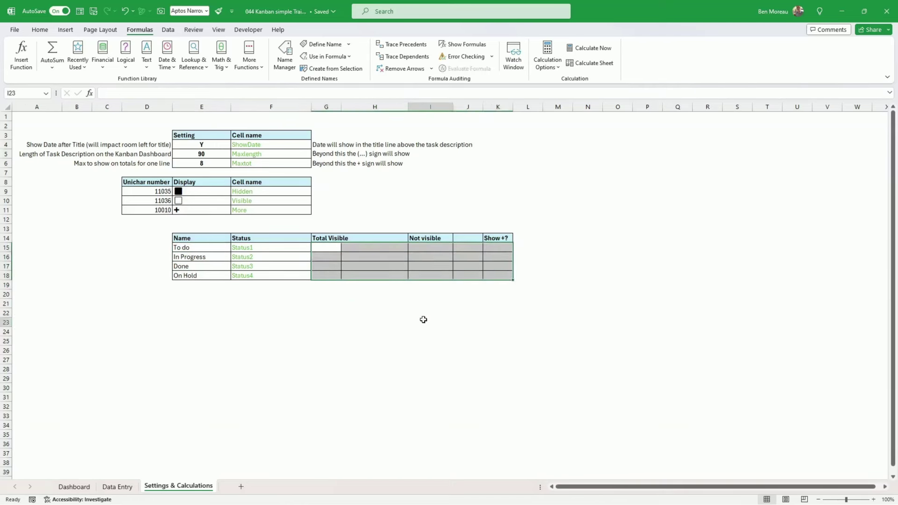
{"action": "left_click", "coordinate": [384, 330]}
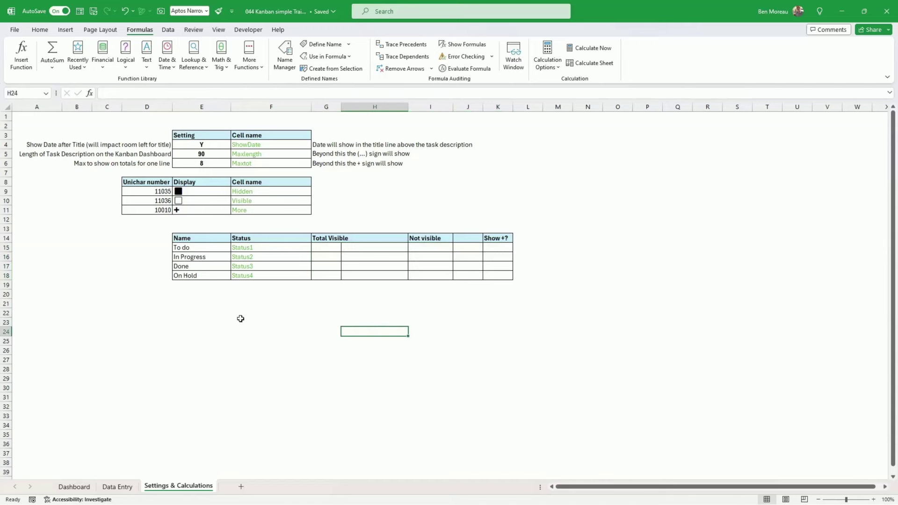
Step: Go to the Data Entry sheet and select a cell in the empty task table
{"action": "left_click", "coordinate": [117, 486]}
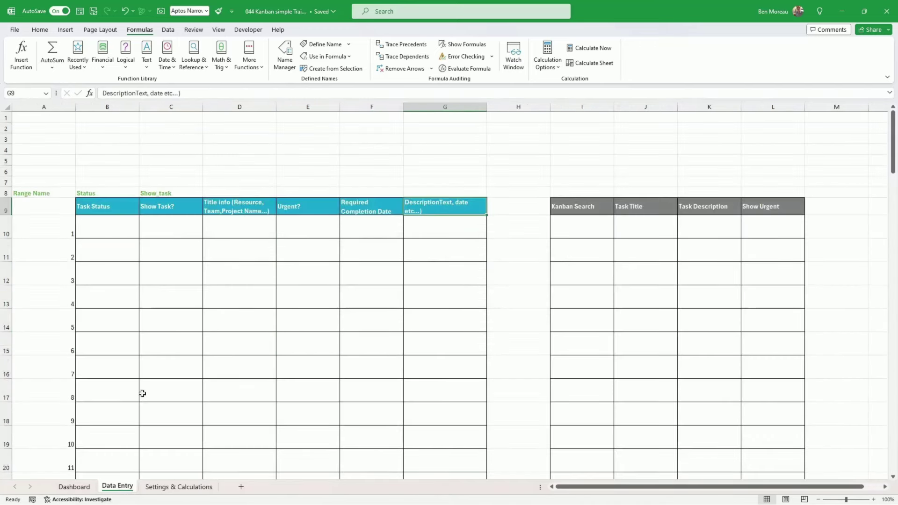
{"action": "left_click", "coordinate": [146, 374]}
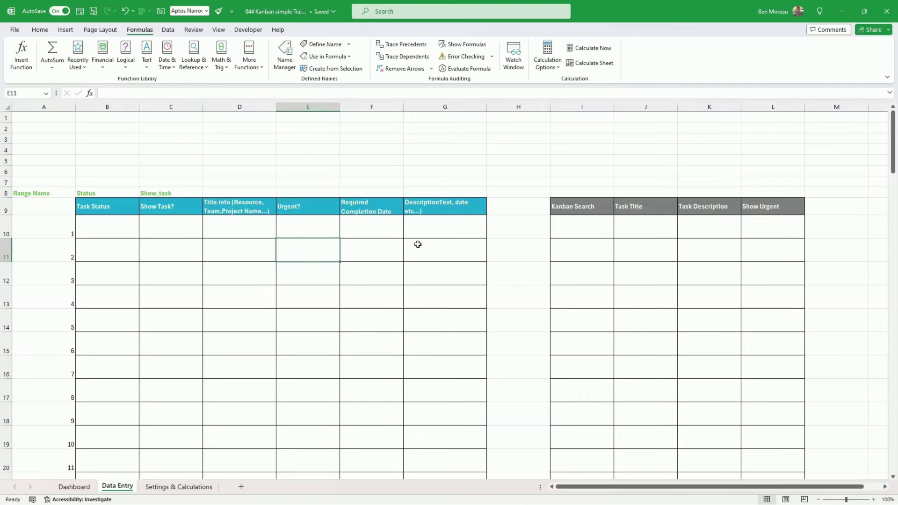
{"action": "left_click", "coordinate": [641, 228]}
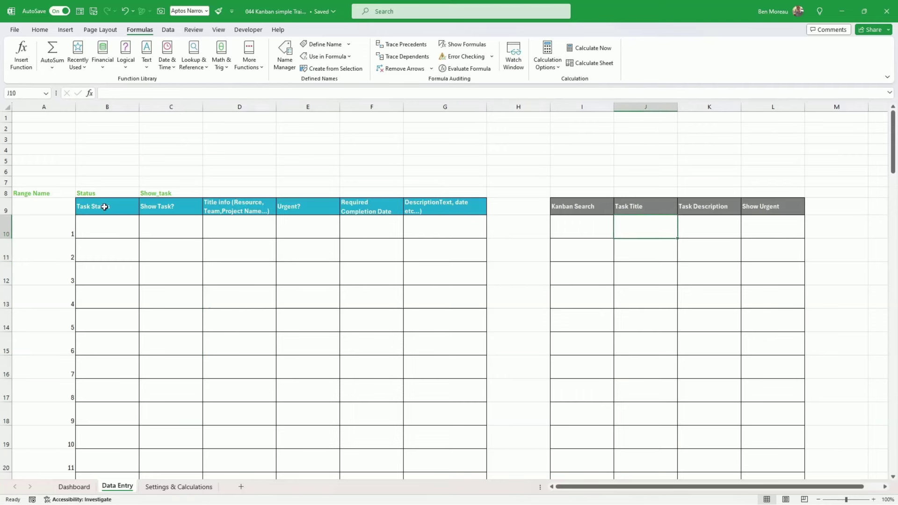
{"action": "left_click_drag", "start_coordinate": [105, 208], "coordinate": [427, 212]}
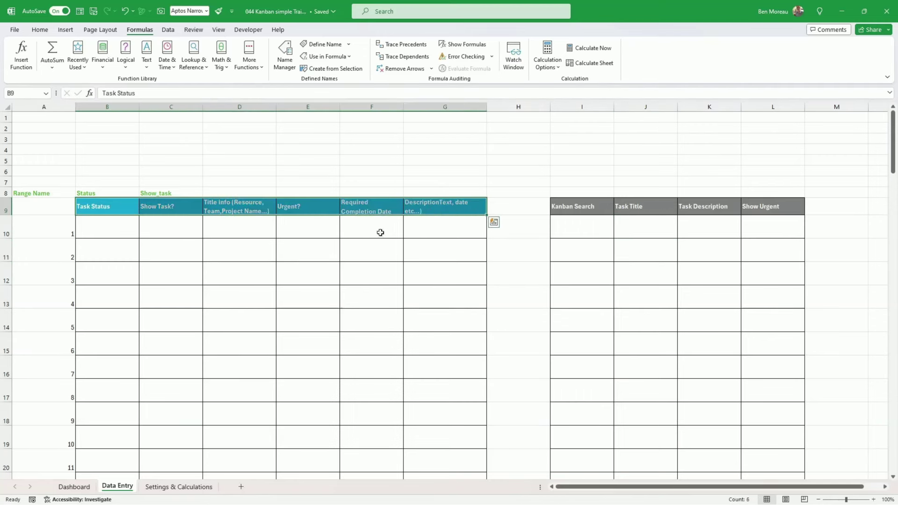
{"action": "left_click", "coordinate": [123, 229]}
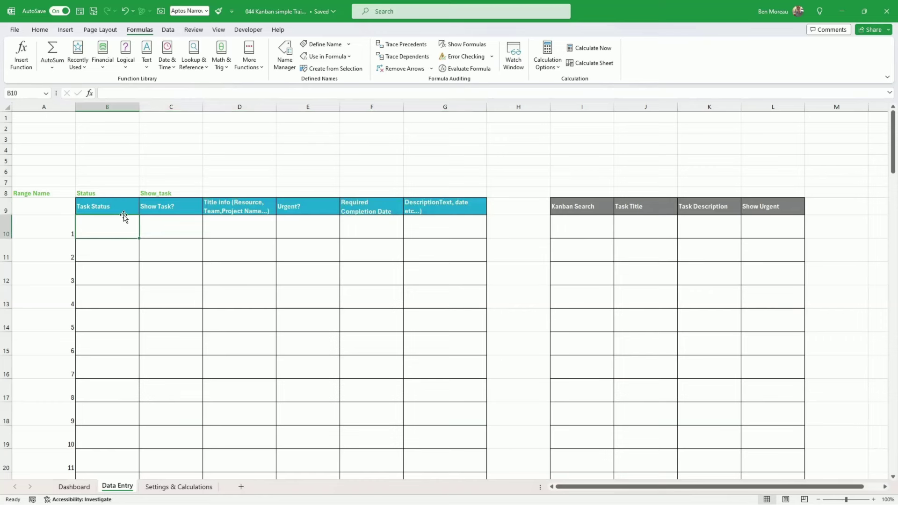
{"action": "left_click", "coordinate": [117, 211]}
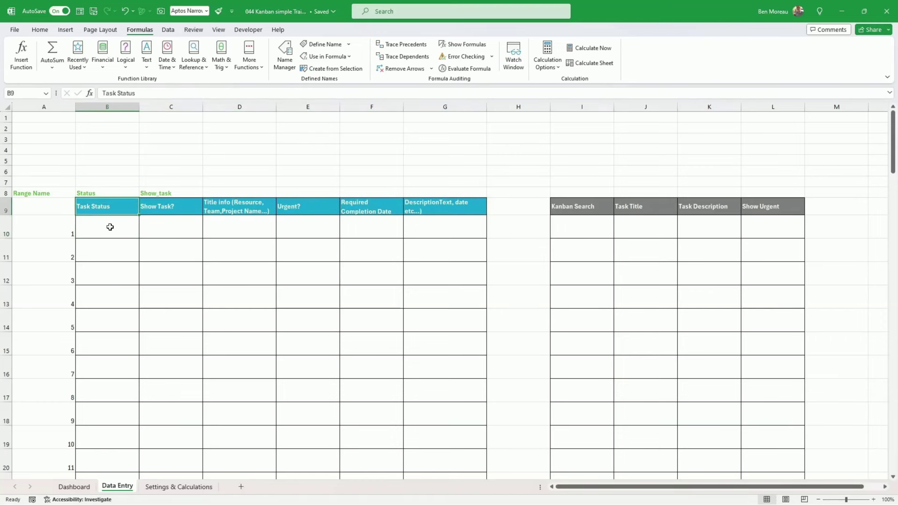
Step: Add list data validation to Task Status cell B10, using the status names in E15:E18 of Settings & Calculations as source
{"action": "left_click", "coordinate": [111, 226]}
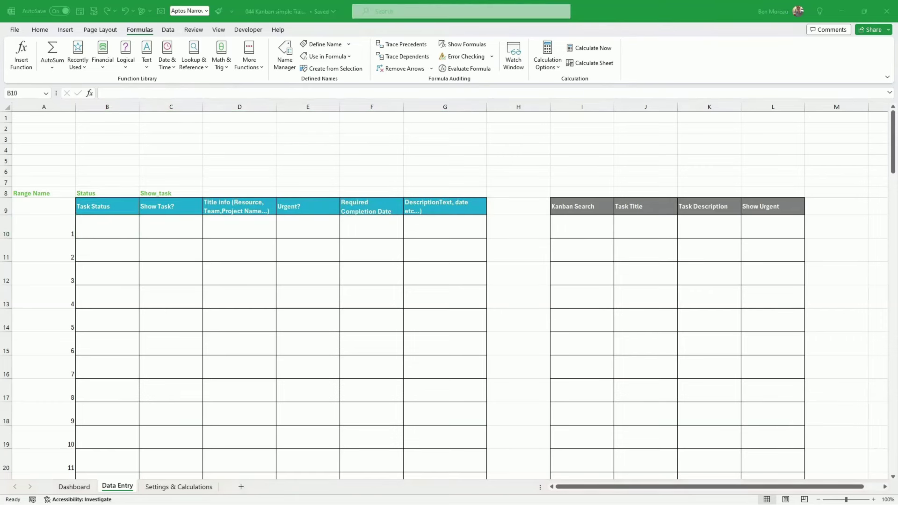
{"action": "left_click", "coordinate": [103, 227]}
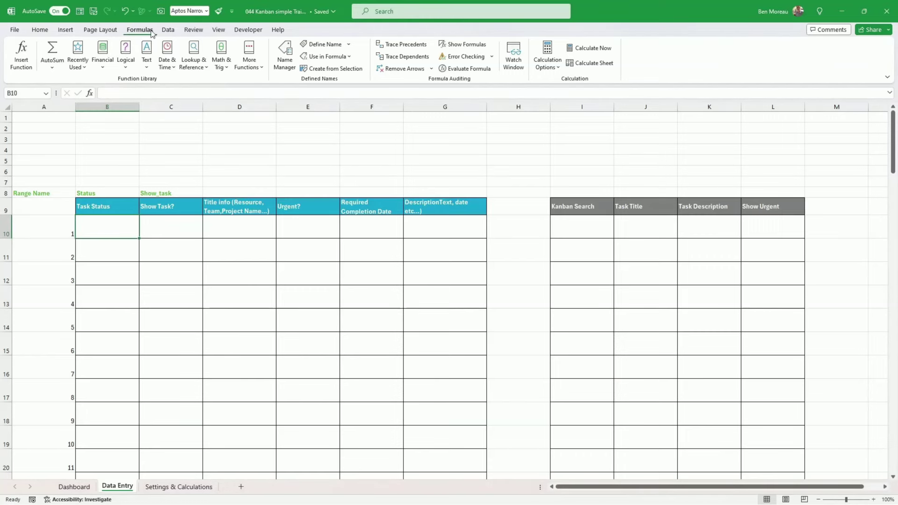
{"action": "left_click", "coordinate": [168, 30]}
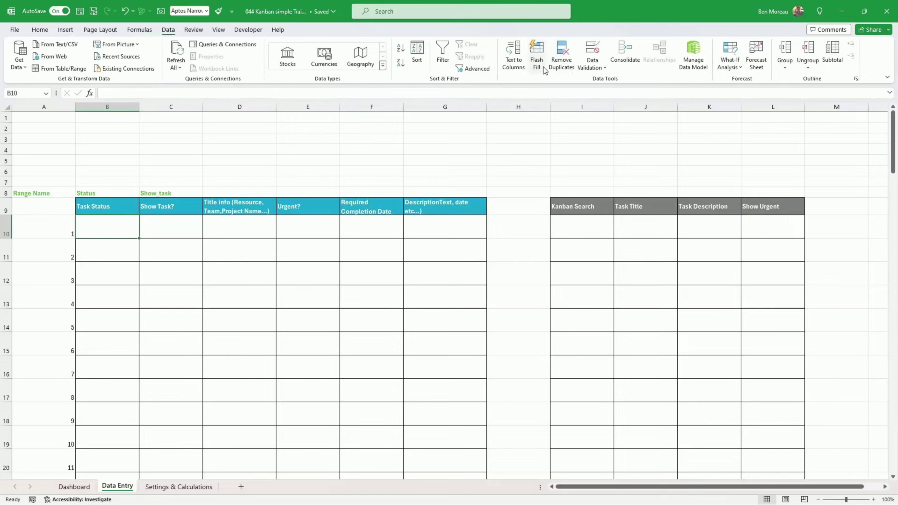
{"action": "left_click", "coordinate": [592, 67]}
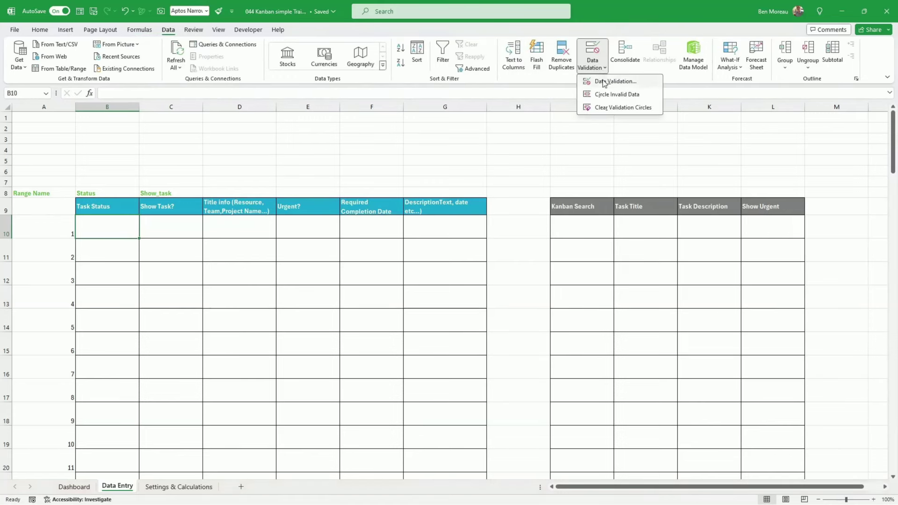
{"action": "left_click", "coordinate": [598, 82]}
{"action": "left_click", "coordinate": [517, 270]}
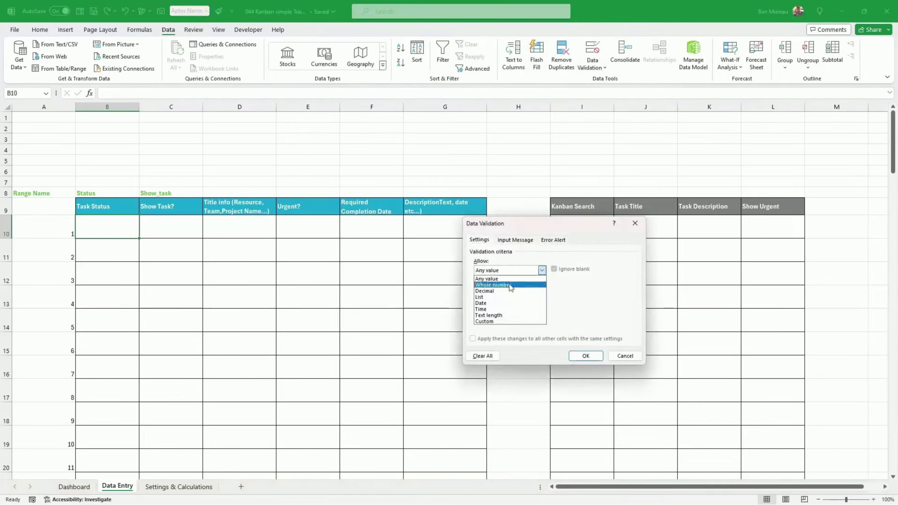
{"action": "left_click", "coordinate": [508, 299]}
{"action": "left_click", "coordinate": [503, 308]}
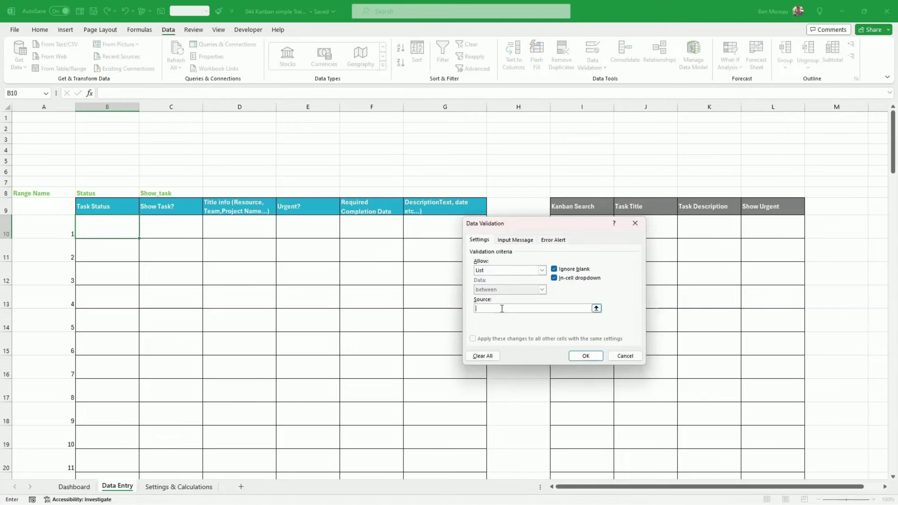
{"action": "left_click", "coordinate": [154, 487]}
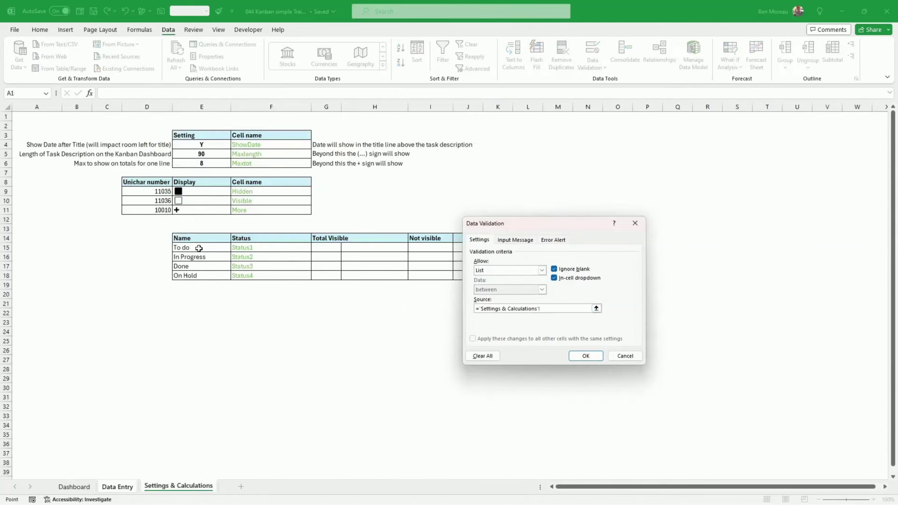
{"action": "left_click_drag", "start_coordinate": [200, 246], "coordinate": [202, 276]}
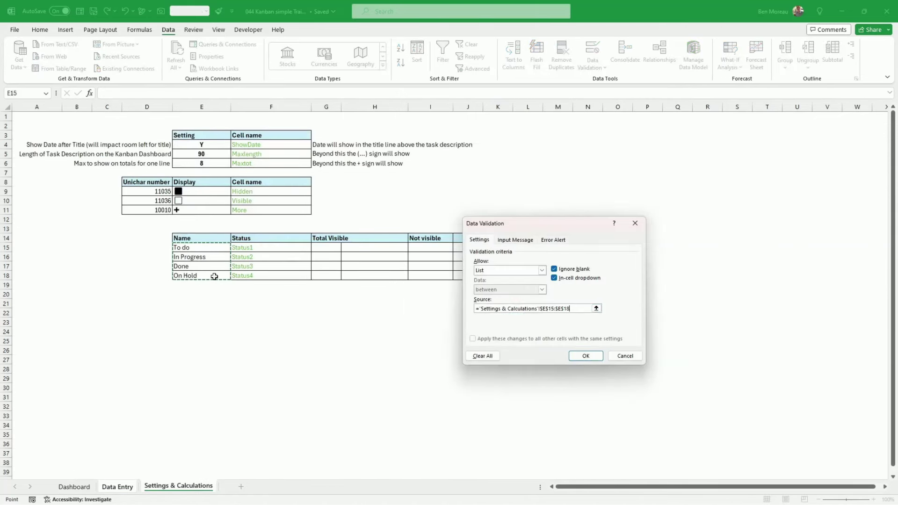
{"action": "left_click", "coordinate": [585, 356]}
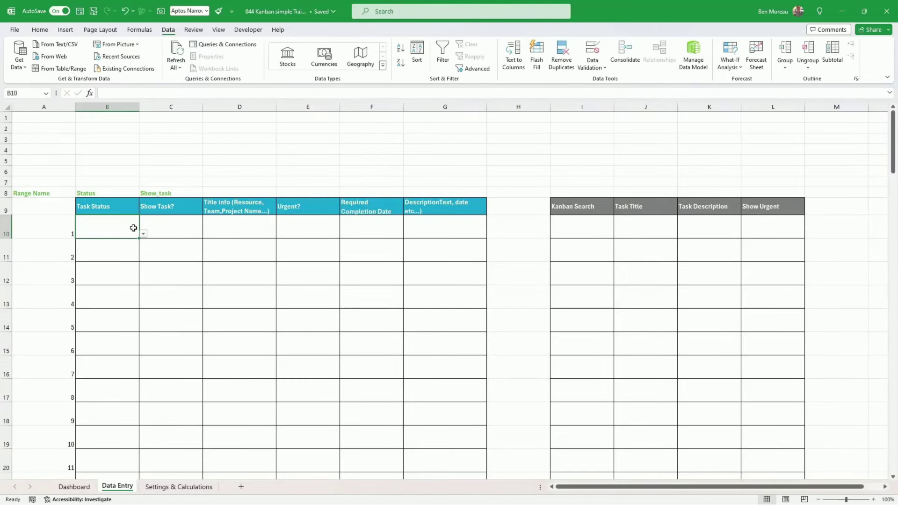
Step: Examine the numbered task rows in column A to see how far the table extends
{"action": "scroll", "coordinate": [133, 226], "scroll_direction": "down", "scroll_amount": 2}
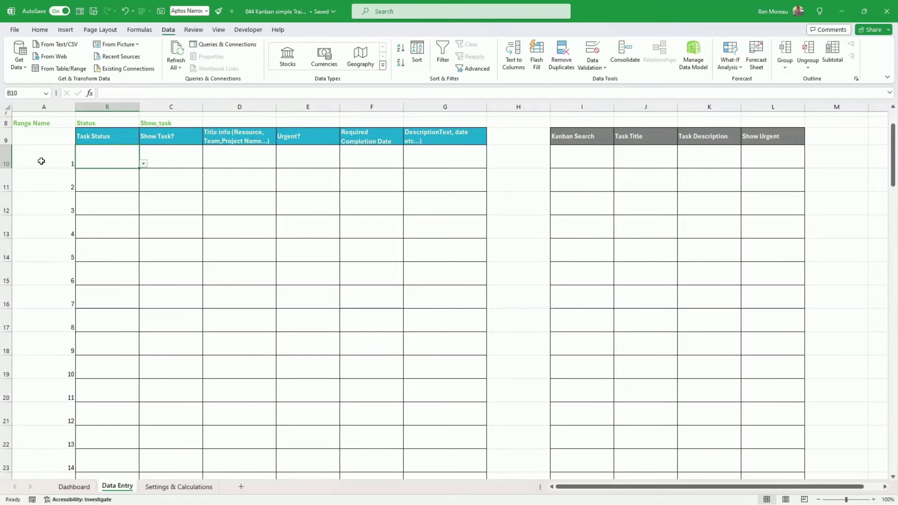
{"action": "left_click_drag", "start_coordinate": [40, 161], "coordinate": [39, 276]}
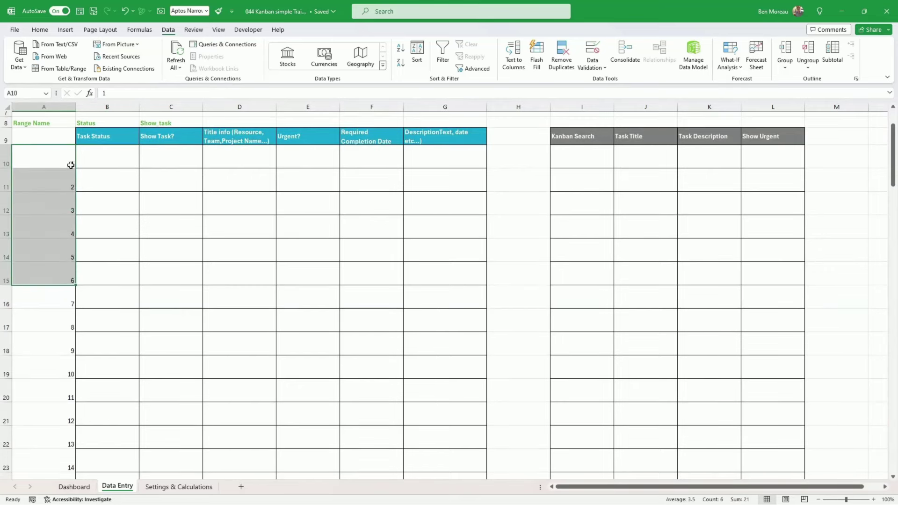
{"action": "scroll", "coordinate": [62, 171], "scroll_direction": "down", "scroll_amount": 5}
{"action": "scroll", "coordinate": [69, 197], "scroll_direction": "down", "scroll_amount": 15}
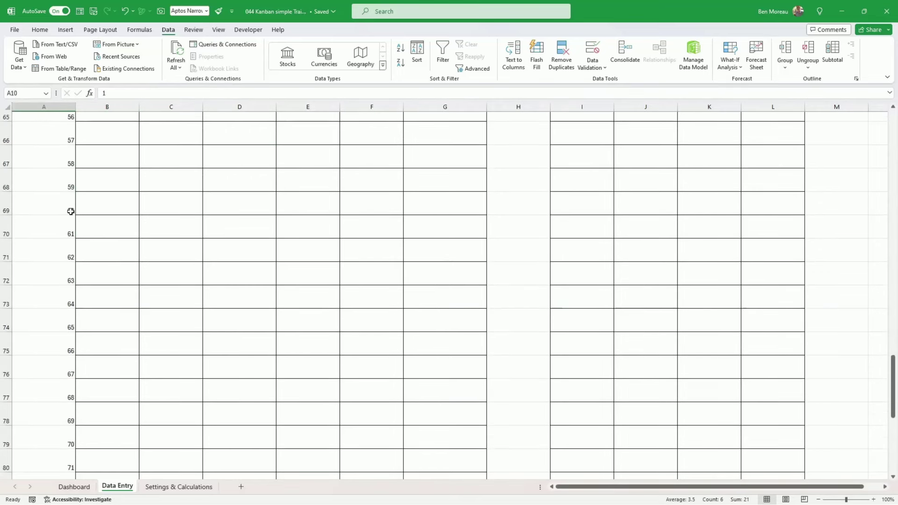
{"action": "scroll", "coordinate": [123, 244], "scroll_direction": "up", "scroll_amount": 12}
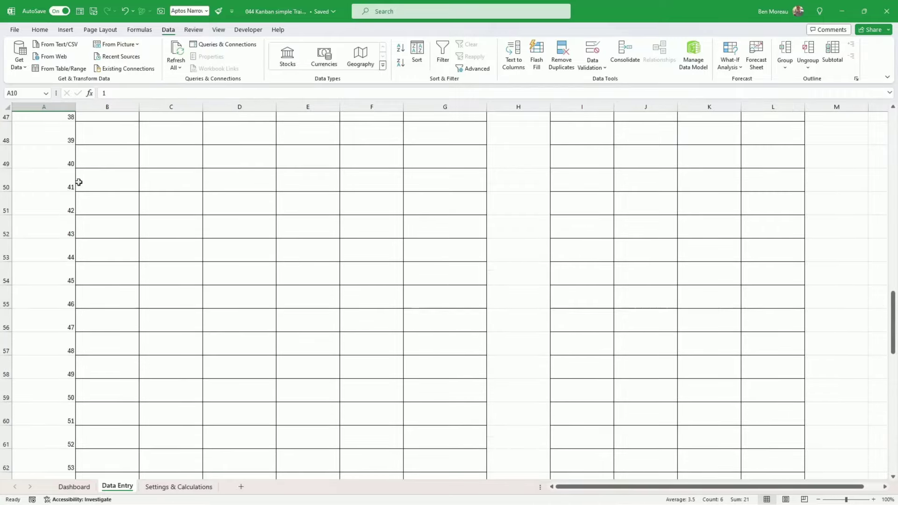
{"action": "scroll", "coordinate": [182, 183], "scroll_direction": "up", "scroll_amount": 15}
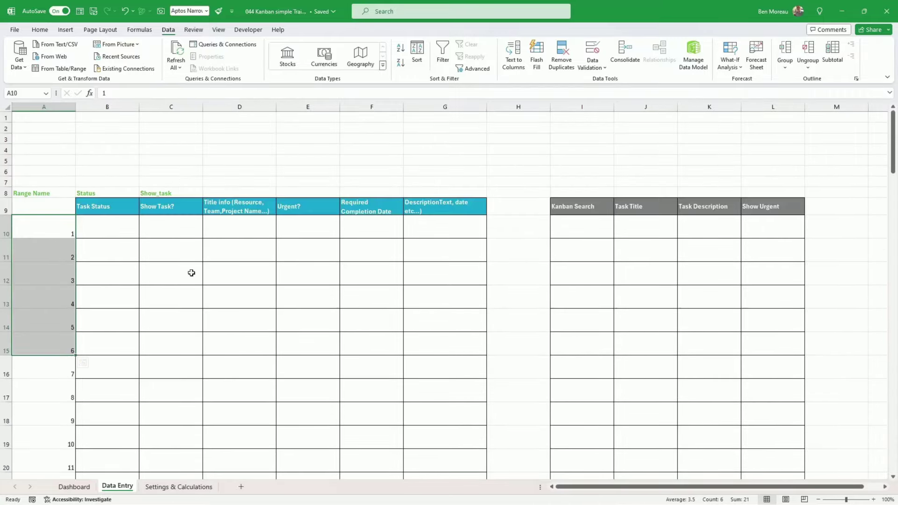
{"action": "left_click", "coordinate": [177, 293]}
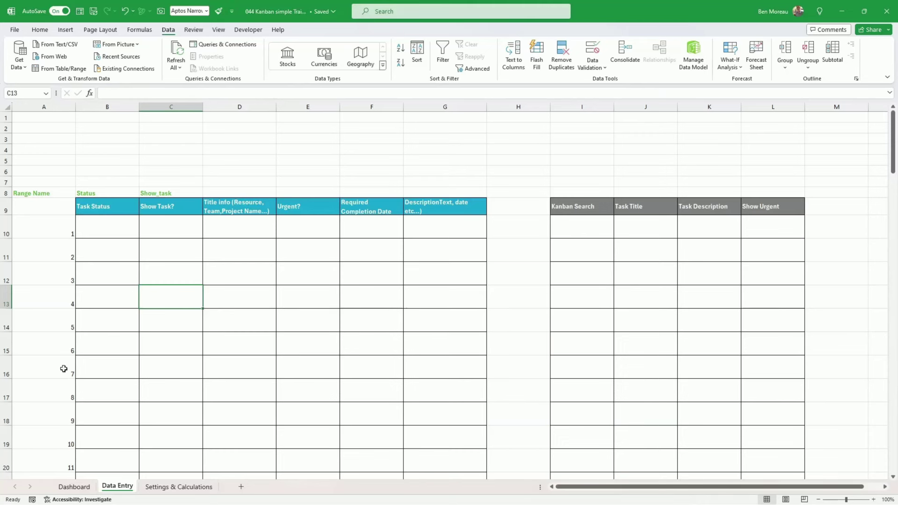
Step: Fill the B10 status dropdown down the Task Status column to B89 and check its options in B83
{"action": "left_click", "coordinate": [114, 231]}
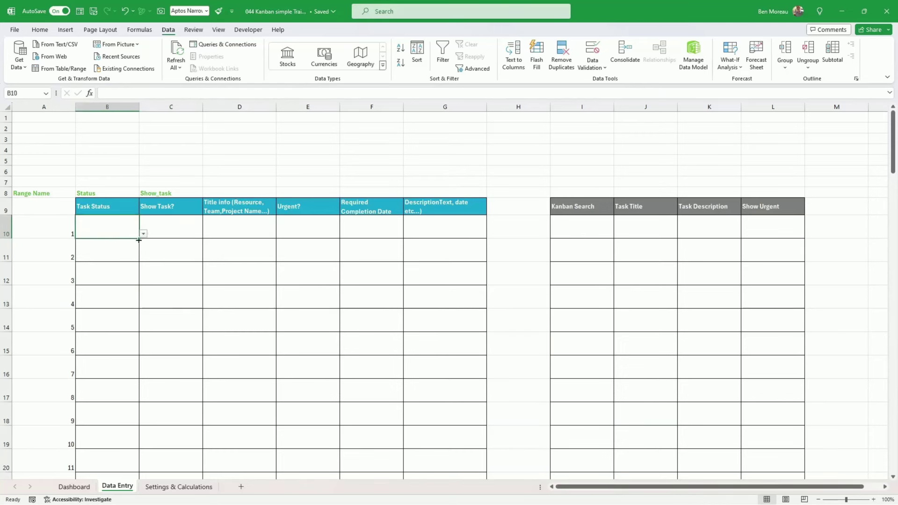
{"action": "left_click_drag", "start_coordinate": [140, 239], "coordinate": [132, 461]}
{"action": "left_click", "coordinate": [134, 313]}
{"action": "left_click", "coordinate": [144, 317]}
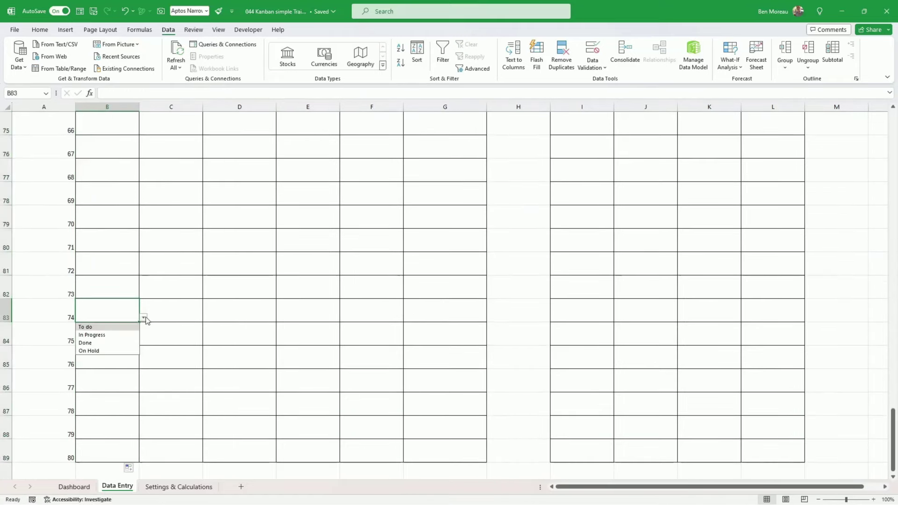
{"action": "left_click", "coordinate": [189, 289]}
Step: Set the first task's status in B10 to To do
{"action": "scroll", "coordinate": [190, 286], "scroll_direction": "up", "scroll_amount": 16}
{"action": "scroll", "coordinate": [189, 286], "scroll_direction": "up", "scroll_amount": 6}
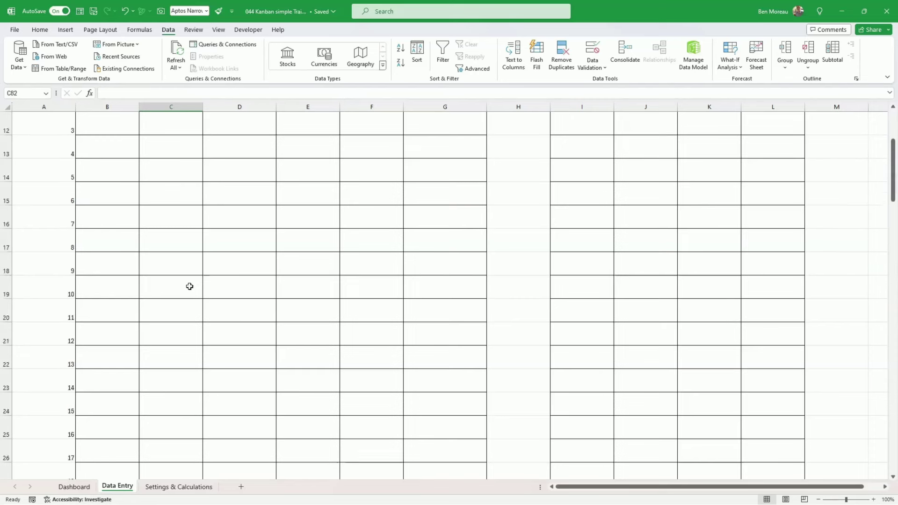
{"action": "left_click", "coordinate": [119, 412]}
{"action": "left_click", "coordinate": [105, 225]}
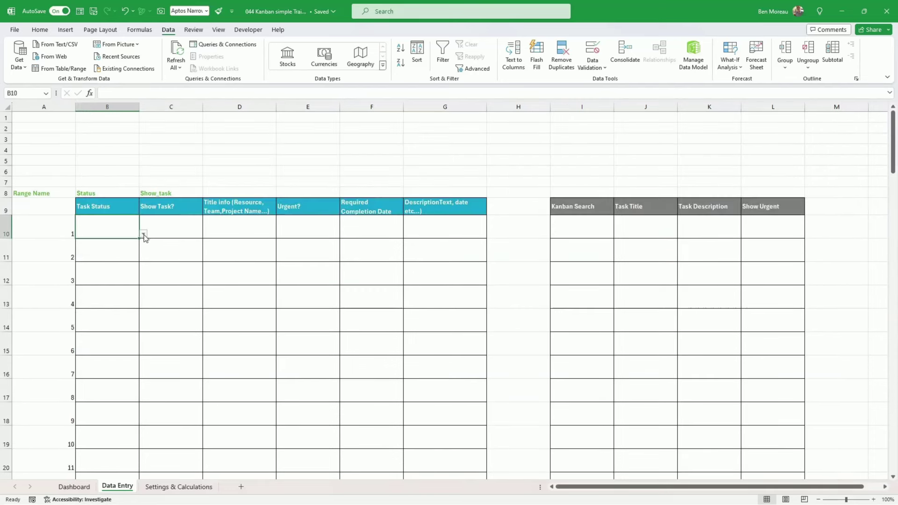
{"action": "left_click", "coordinate": [144, 233]}
{"action": "left_click", "coordinate": [89, 242]}
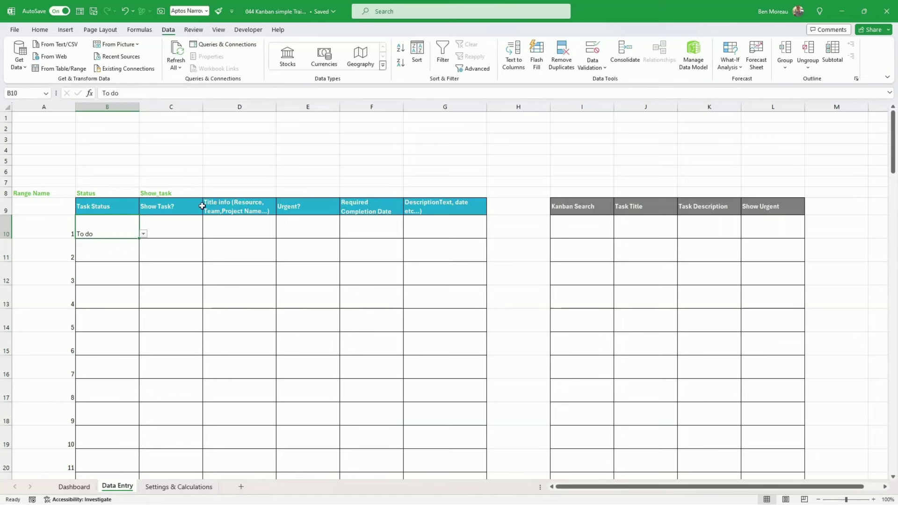
Step: Middle-align all cells of the Data Entry sheet vertically
{"action": "left_click", "coordinate": [7, 107]}
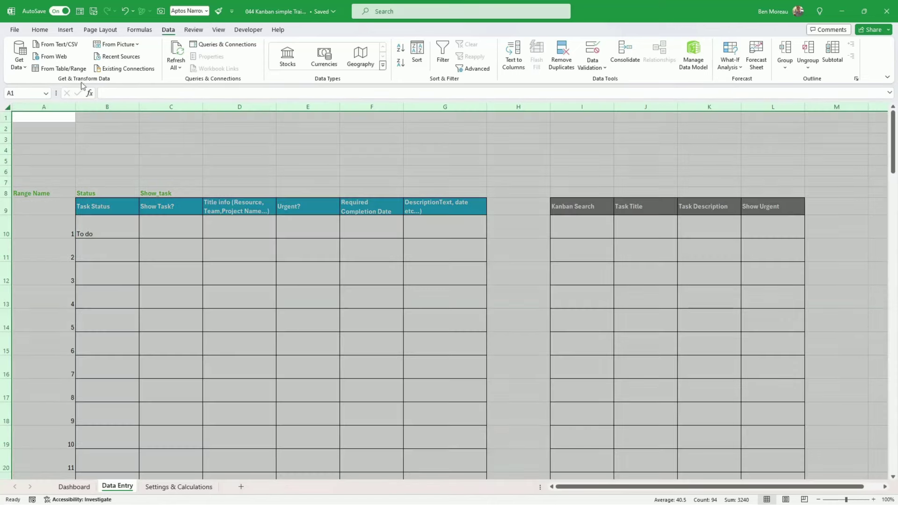
{"action": "left_click", "coordinate": [45, 31]}
{"action": "left_click", "coordinate": [218, 49]}
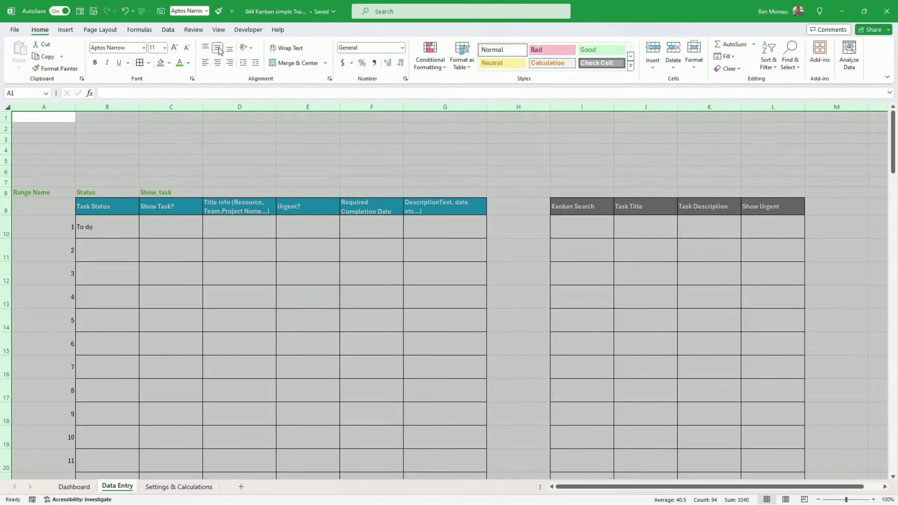
Step: Add list data validation with source Y,N to Show Task? cell C10 and choose Y for the first task
{"action": "left_click", "coordinate": [168, 227]}
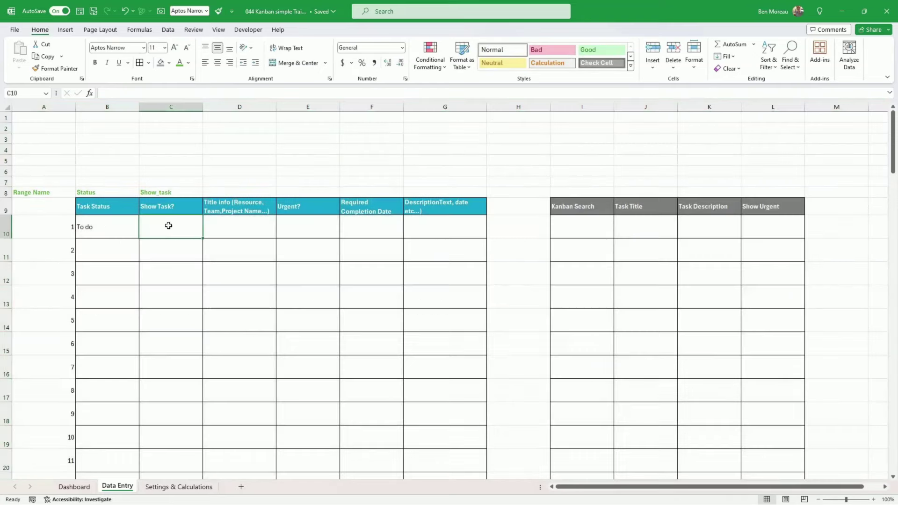
{"action": "left_click", "coordinate": [136, 227]}
{"action": "left_click", "coordinate": [174, 229]}
{"action": "left_click", "coordinate": [168, 30]}
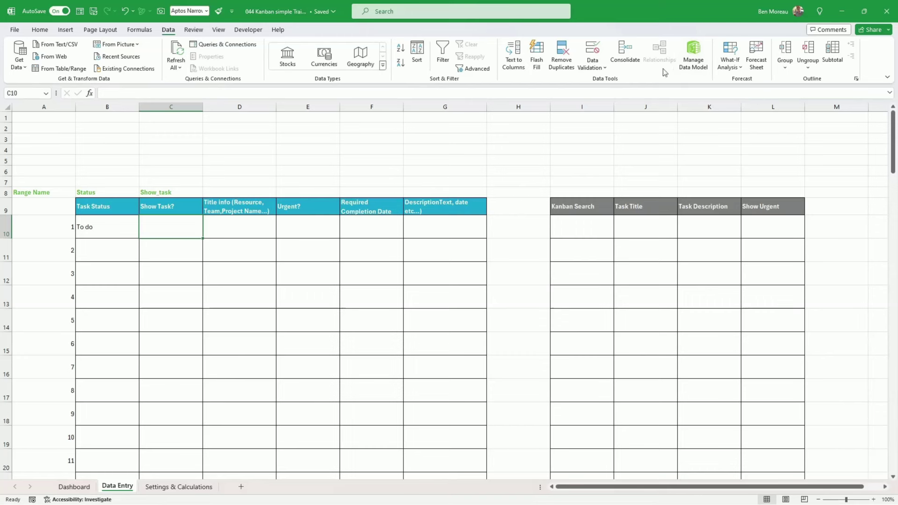
{"action": "left_click", "coordinate": [591, 67]}
{"action": "left_click", "coordinate": [609, 82]}
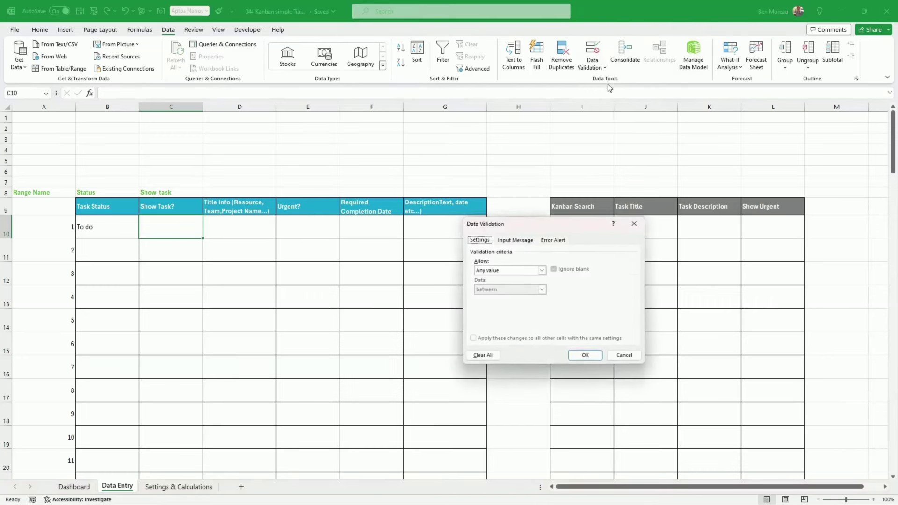
{"action": "left_click", "coordinate": [521, 271]}
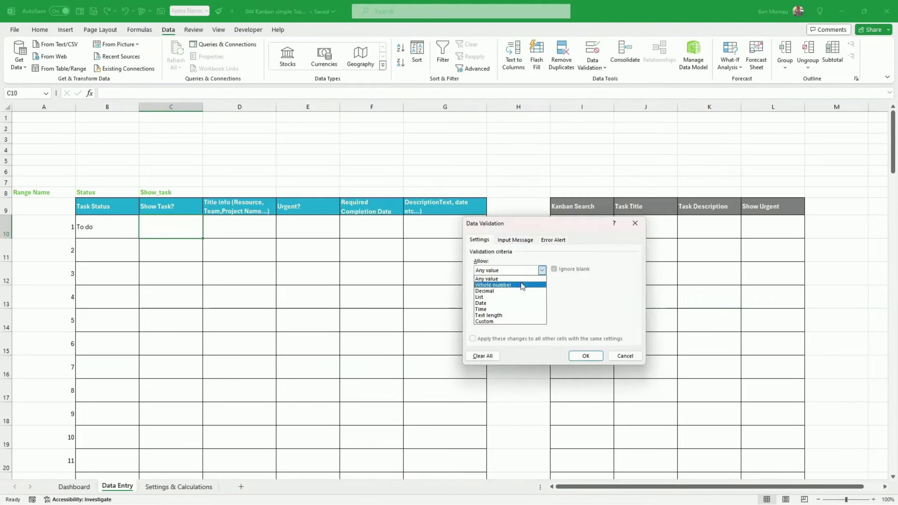
{"action": "left_click", "coordinate": [519, 299]}
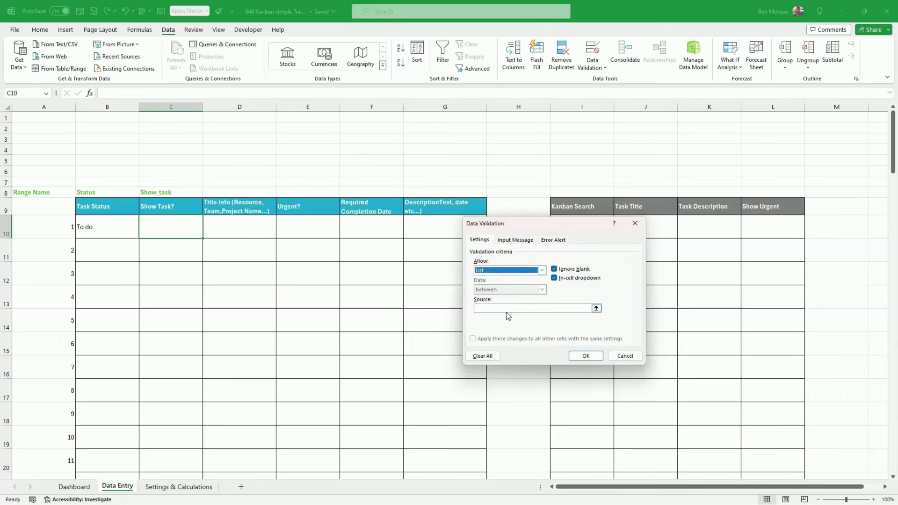
{"action": "left_click", "coordinate": [505, 308]}
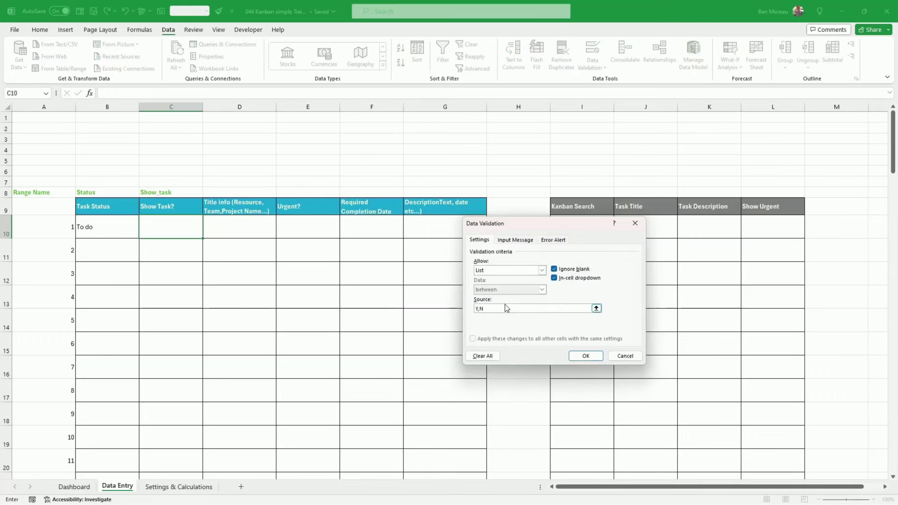
{"action": "type", "text": "Y,N"}
{"action": "left_click", "coordinate": [586, 356]}
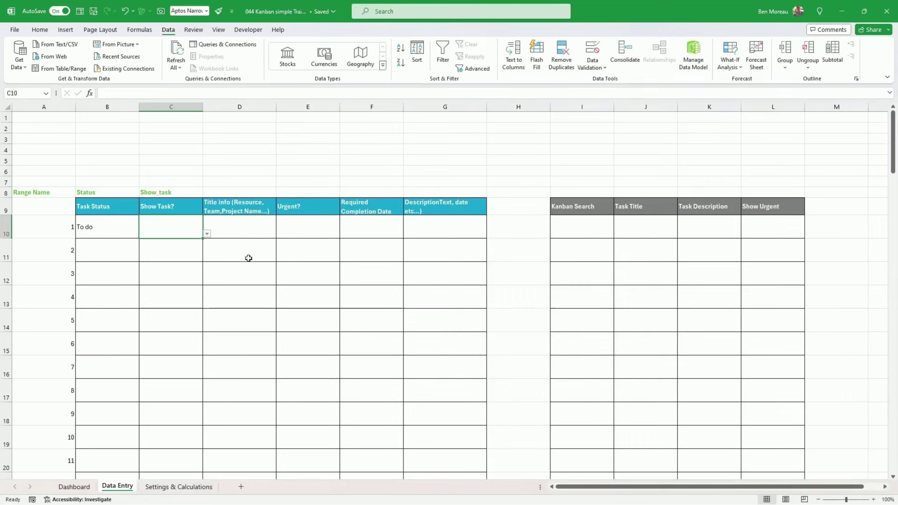
{"action": "left_click", "coordinate": [207, 235]}
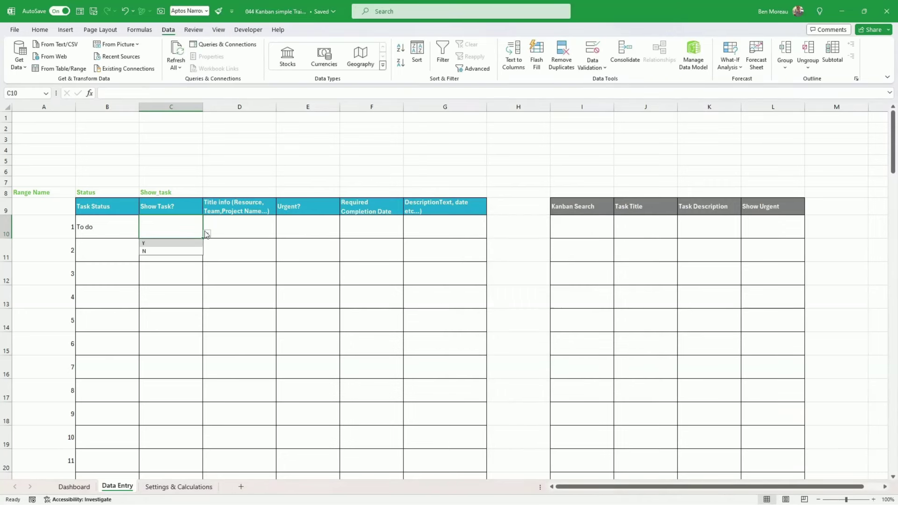
{"action": "left_click", "coordinate": [189, 242]}
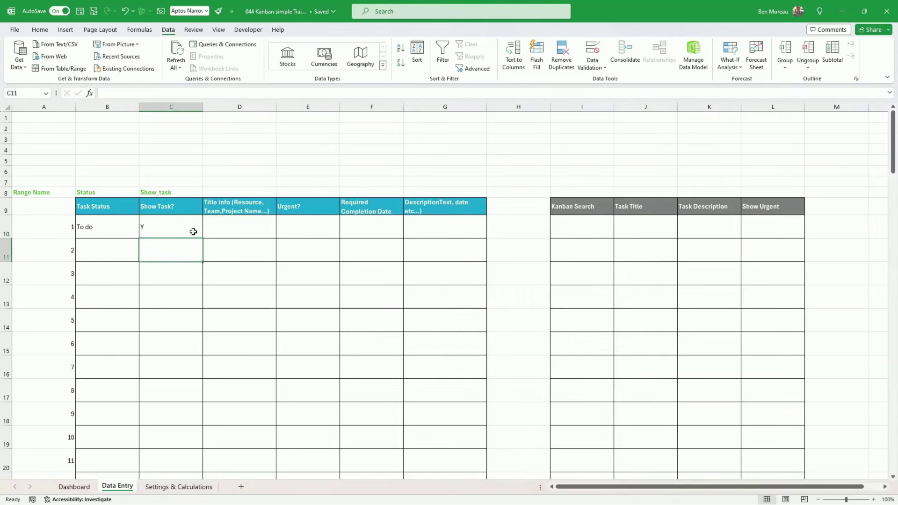
Step: Clear Show Task? cell C10 and fill its Y/N dropdown down the Show Task? column
{"action": "left_click", "coordinate": [206, 236]}
{"action": "left_click", "coordinate": [197, 229]}
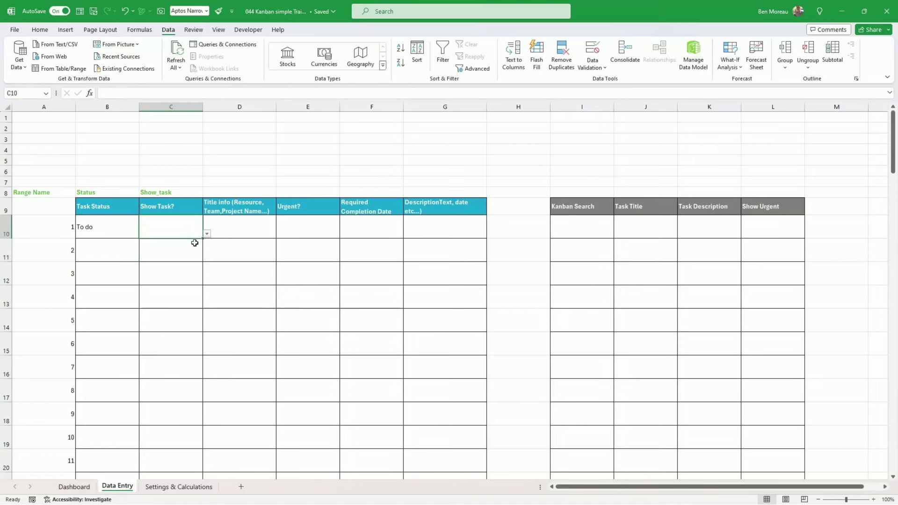
{"action": "left_click", "coordinate": [206, 233]}
{"action": "left_click", "coordinate": [200, 233]}
{"action": "left_click_drag", "start_coordinate": [204, 240], "coordinate": [195, 459]}
{"action": "scroll", "coordinate": [270, 296], "scroll_direction": "up", "scroll_amount": 10}
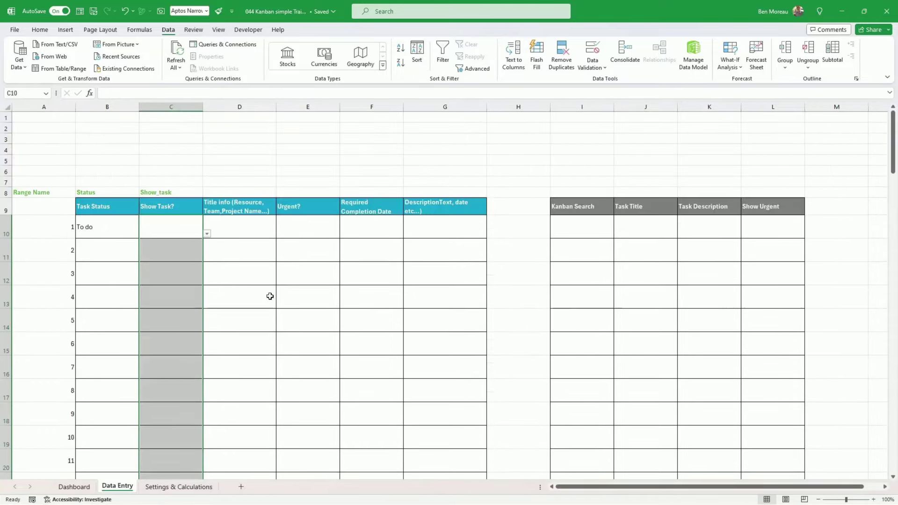
Step: Widen the Title info column D slightly on the Data Entry sheet
{"action": "left_click", "coordinate": [255, 221]}
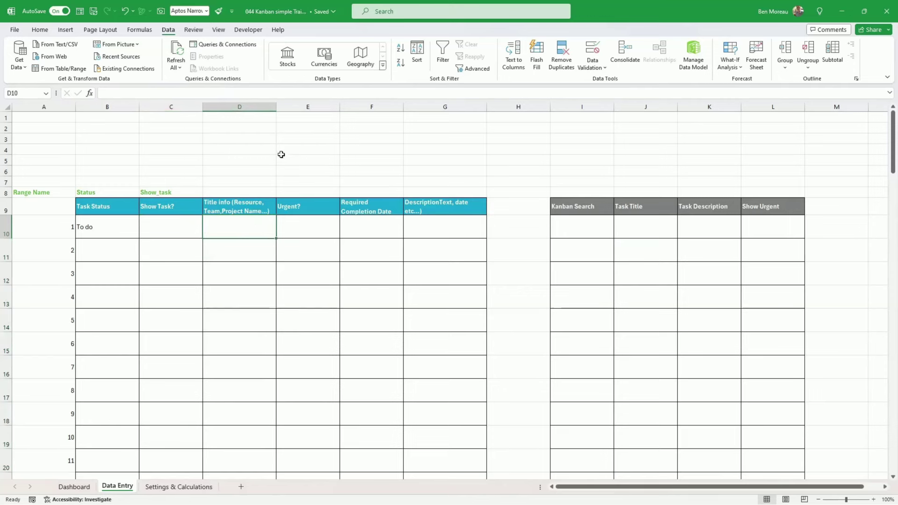
{"action": "left_click_drag", "start_coordinate": [276, 111], "coordinate": [285, 111]}
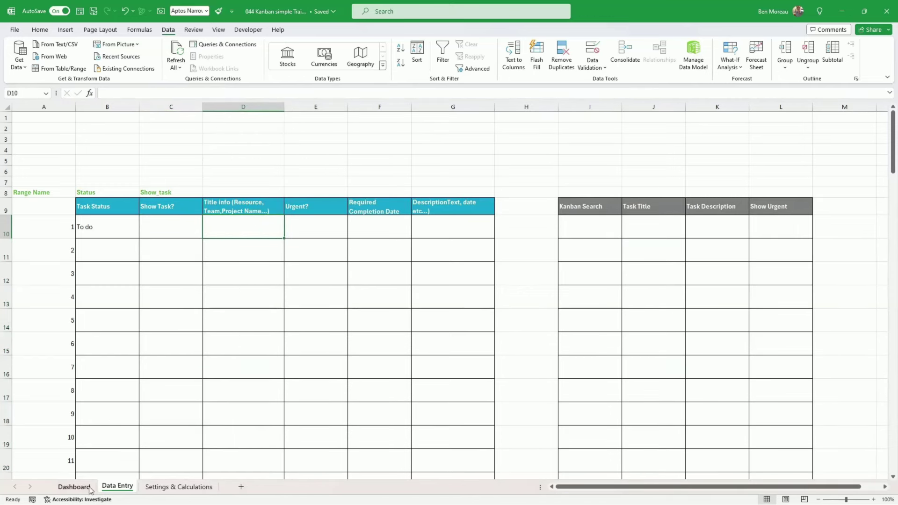
Step: Review the Dashboard card cell E10, the Title info header in D9 and the ShowDate setting on the Settings & Calculations sheet
{"action": "left_click", "coordinate": [74, 487]}
{"action": "left_click", "coordinate": [160, 220]}
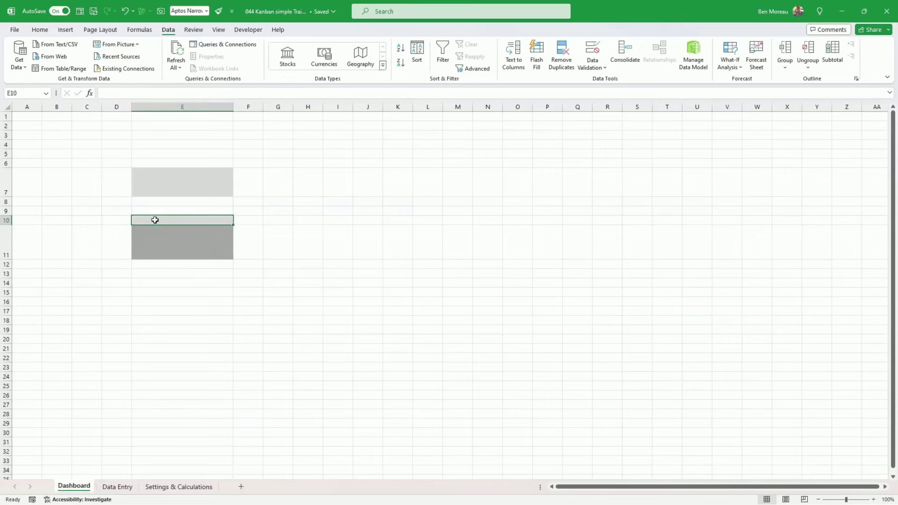
{"action": "left_click", "coordinate": [118, 487]}
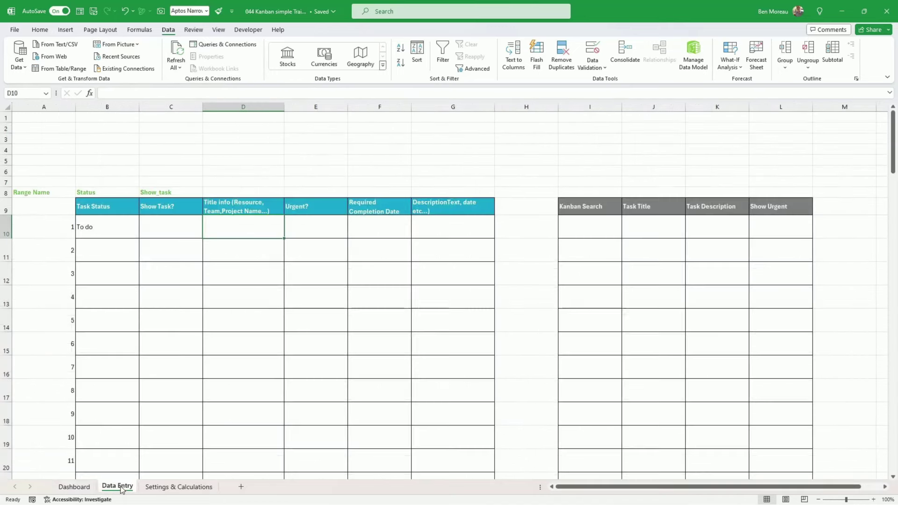
{"action": "left_click", "coordinate": [225, 210]}
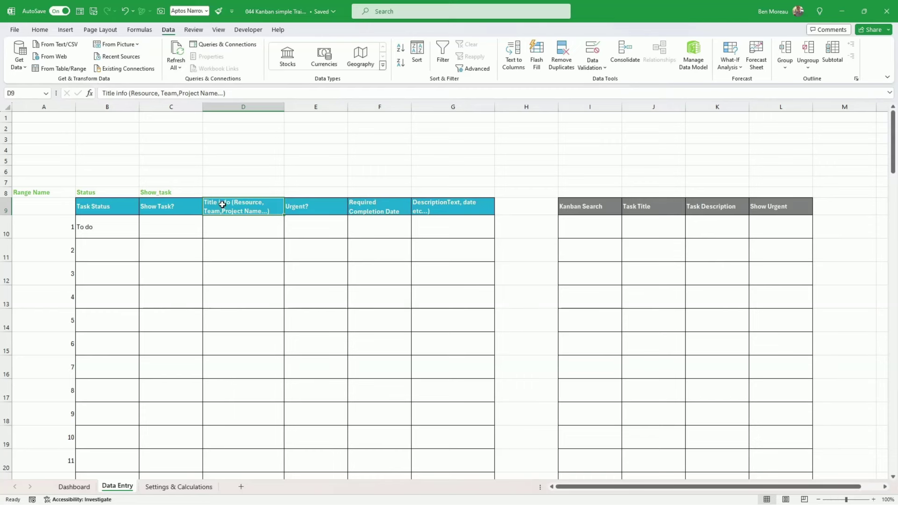
{"action": "left_click", "coordinate": [238, 229]}
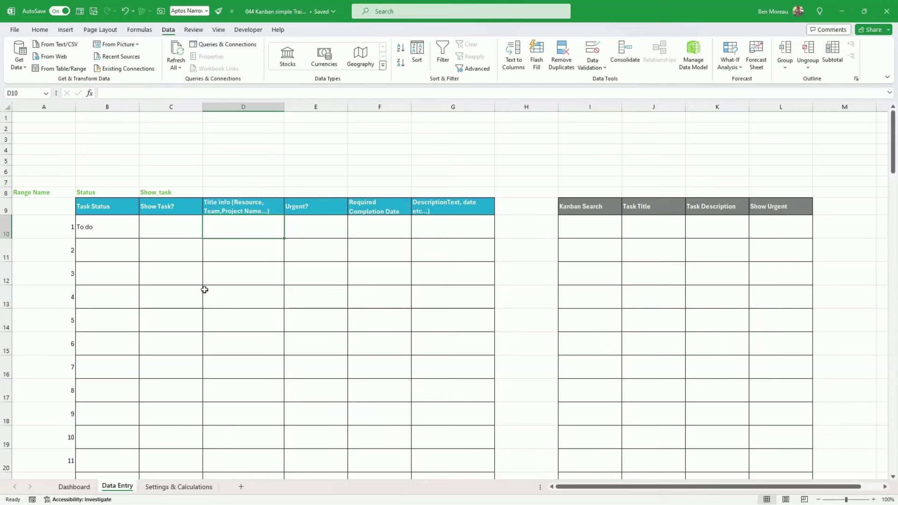
{"action": "left_click", "coordinate": [178, 487]}
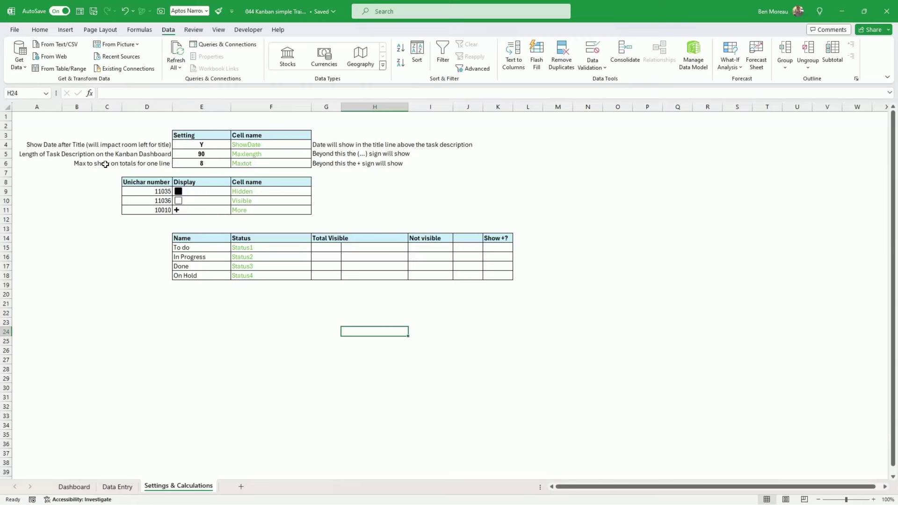
{"action": "left_click", "coordinate": [88, 155]}
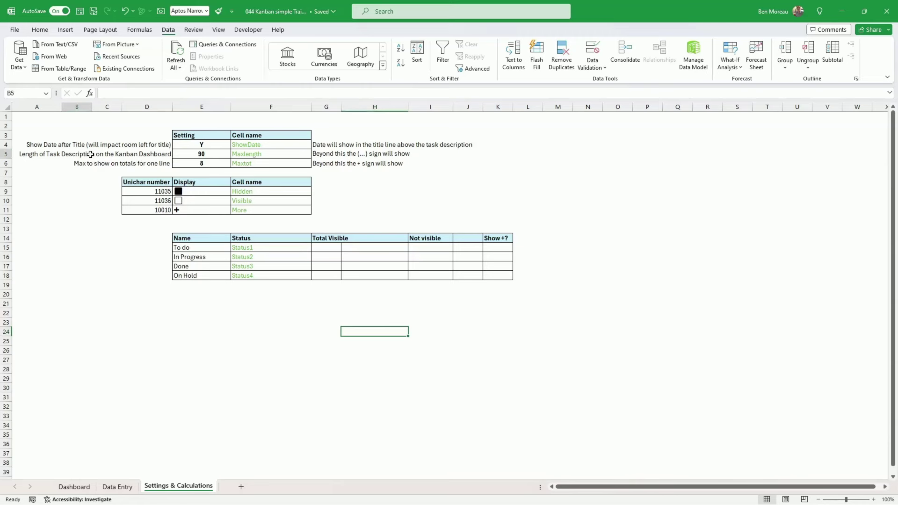
{"action": "left_click", "coordinate": [80, 145]}
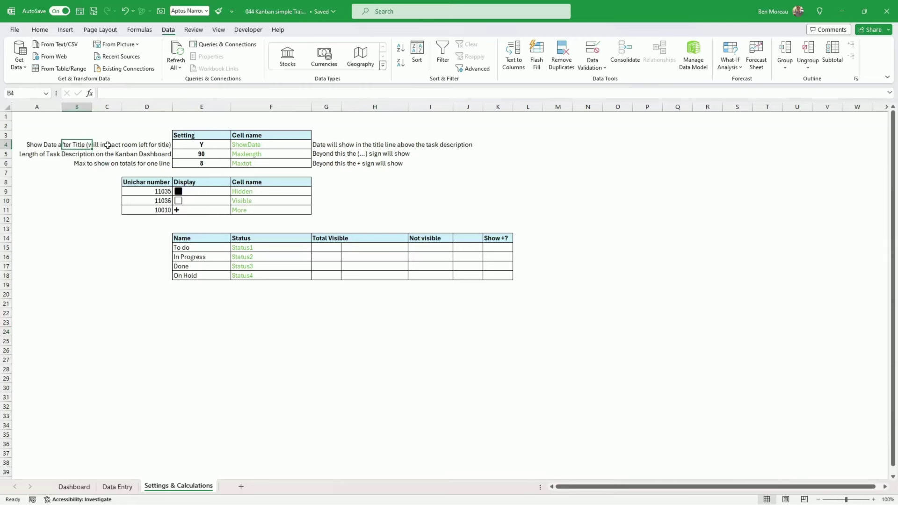
{"action": "left_click", "coordinate": [202, 146]}
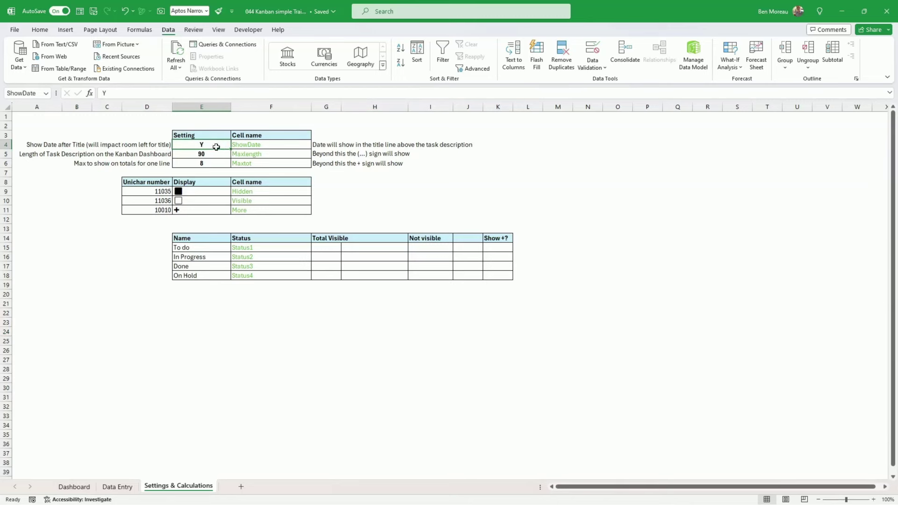
Step: Enter a resource's first name as the first task's title info in D10 of the Data Entry sheet
{"action": "left_click", "coordinate": [117, 487]}
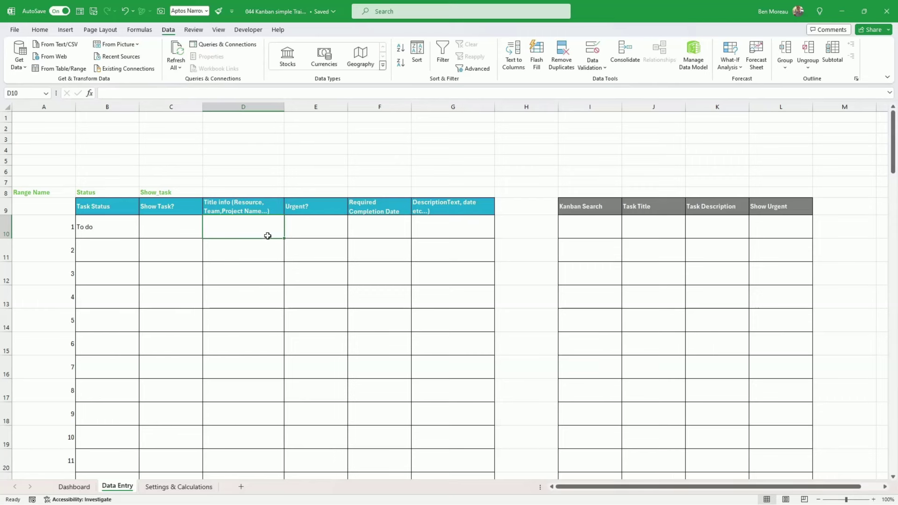
{"action": "type", "text": "John"}
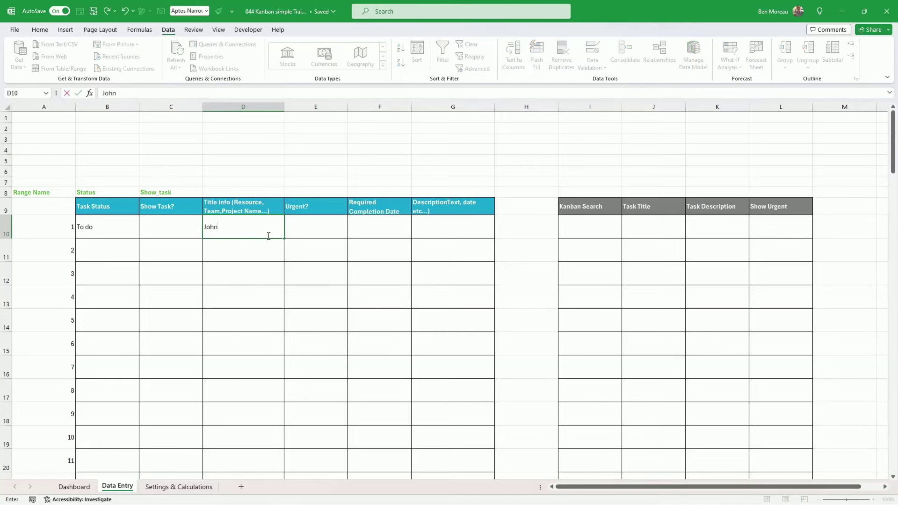
{"action": "key", "text": "ctrl+Return"}
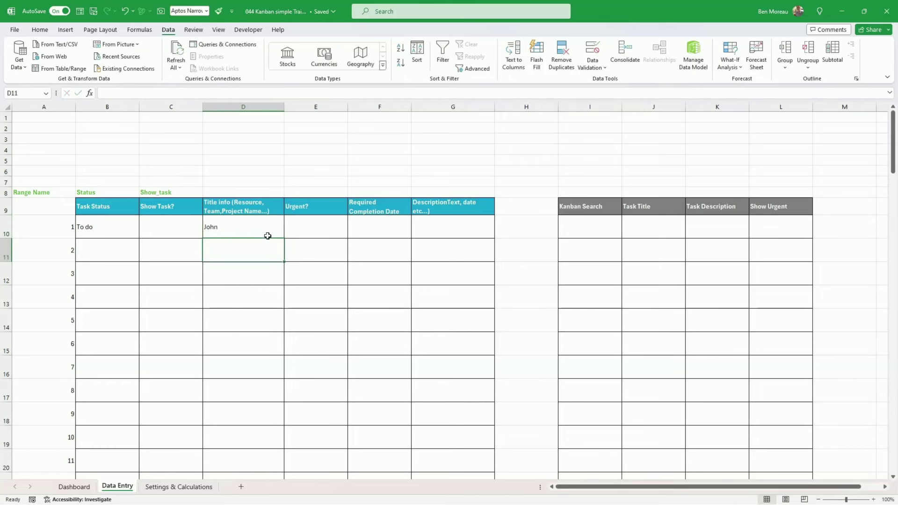
{"action": "key", "text": "Tab"}
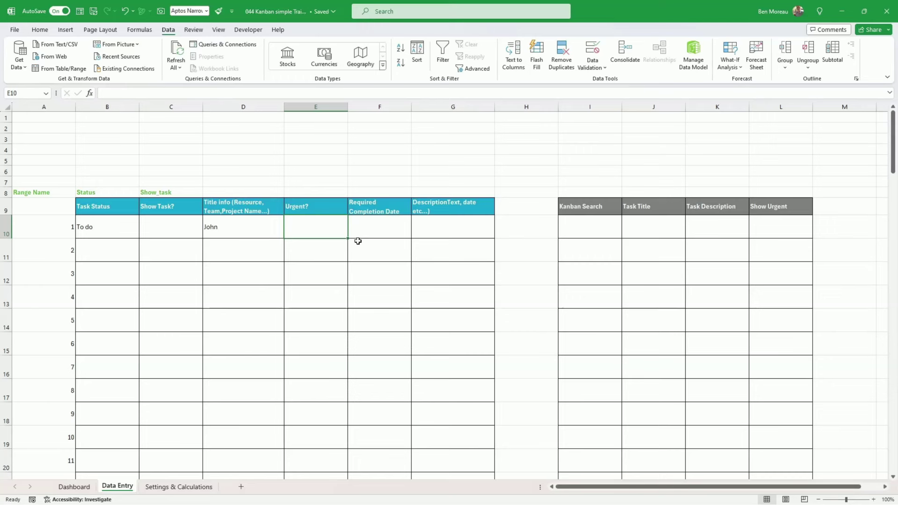
Step: Copy the Y/N dropdown from Show Task? cell C10 to Urgent? cell E10 and check its options
{"action": "left_click", "coordinate": [171, 228]}
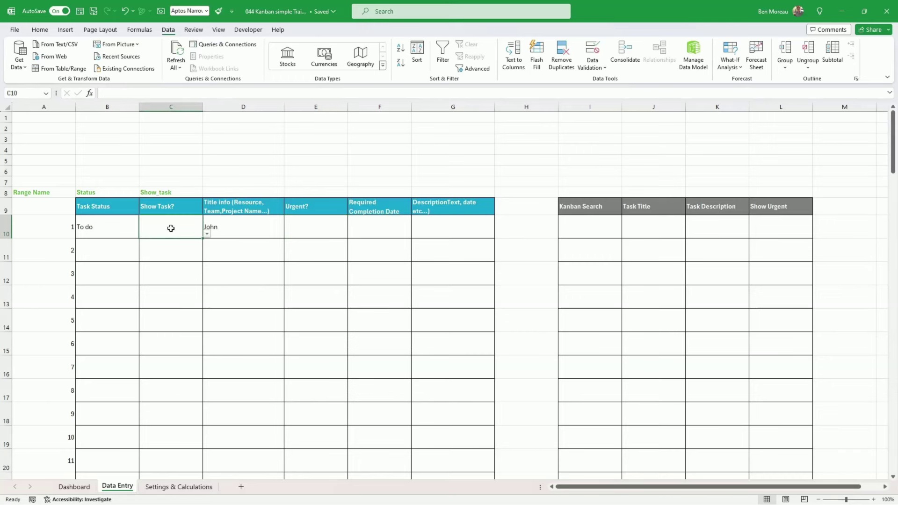
{"action": "key", "text": "ctrl+c"}
{"action": "left_click", "coordinate": [307, 231]}
{"action": "key", "text": "ctrl+v"}
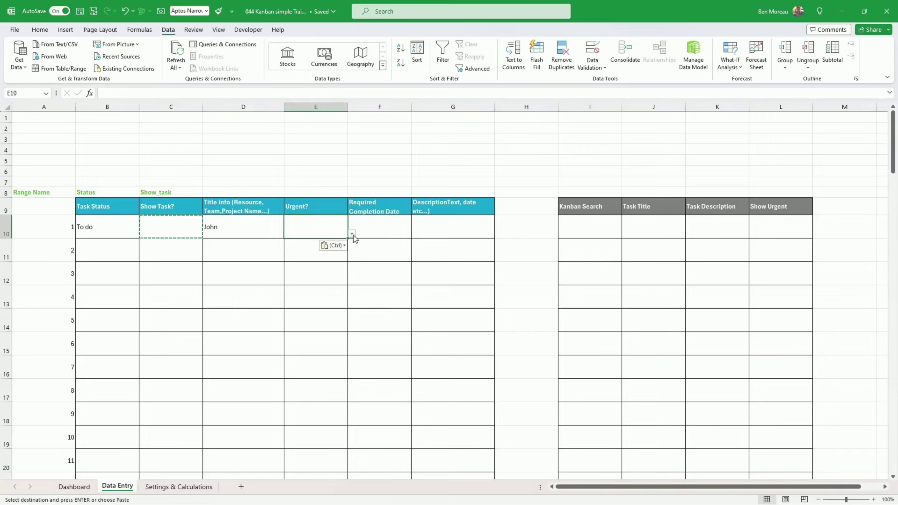
{"action": "left_click", "coordinate": [352, 234]}
{"action": "left_click", "coordinate": [352, 233]}
Step: Set the first task's Show Task? value in C10 to Y and its Urgent? value in E10 to N
{"action": "left_click", "coordinate": [184, 228]}
{"action": "left_click", "coordinate": [206, 235]}
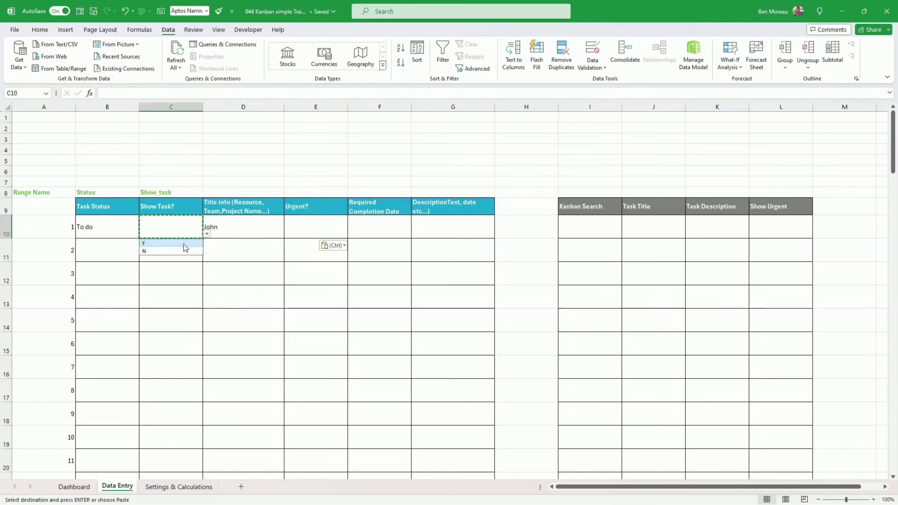
{"action": "left_click", "coordinate": [184, 244]}
{"action": "left_click", "coordinate": [307, 224]}
{"action": "left_click", "coordinate": [352, 234]}
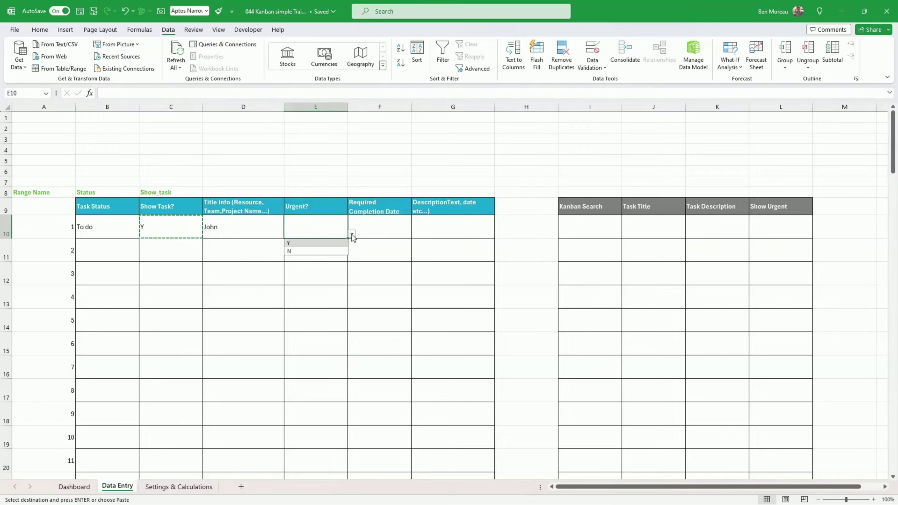
{"action": "left_click", "coordinate": [335, 251]}
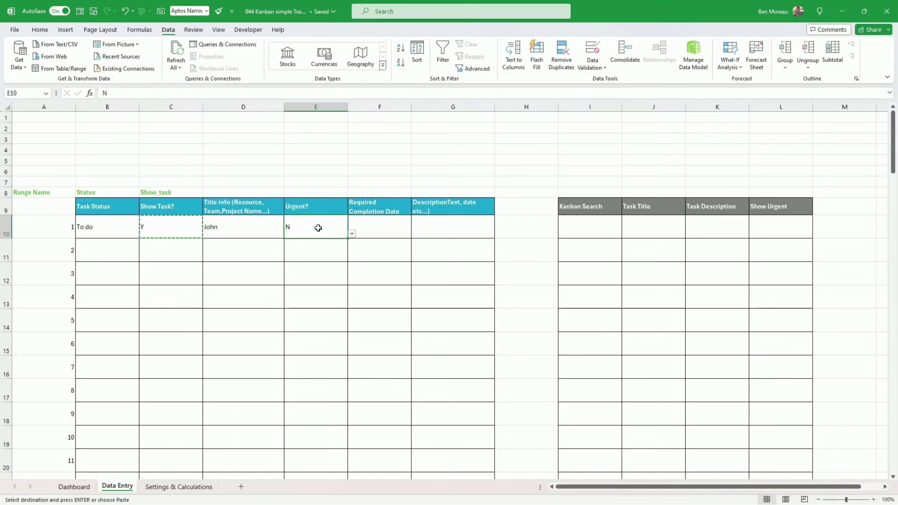
Step: Enter 12/12/2024 as the first task's required completion date in F10
{"action": "left_click", "coordinate": [397, 226]}
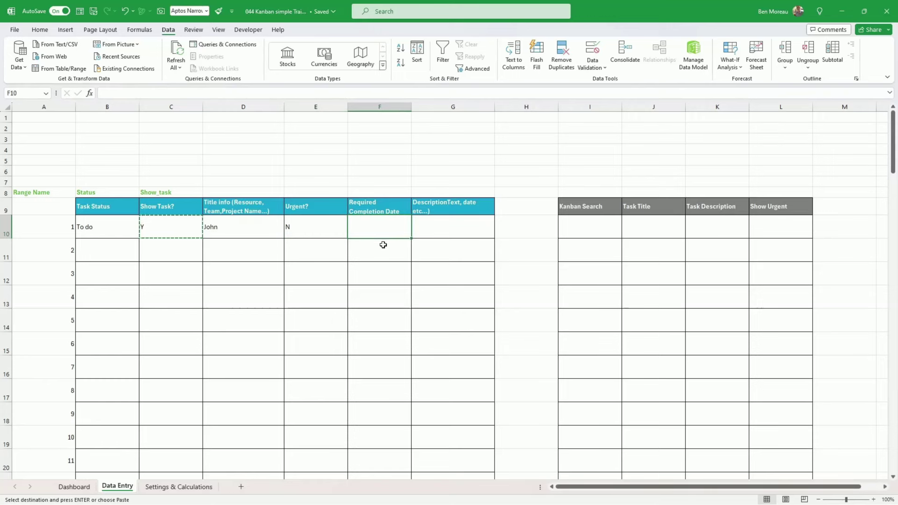
{"action": "left_click", "coordinate": [179, 486]}
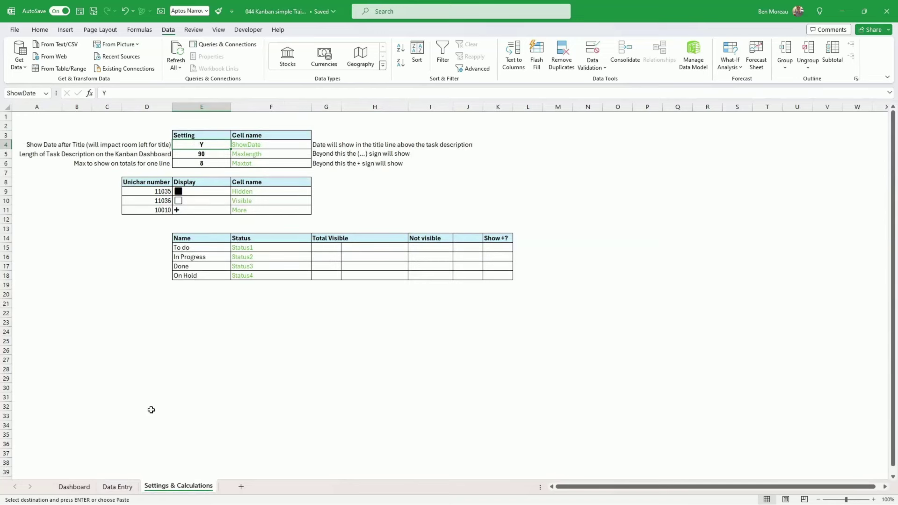
{"action": "left_click", "coordinate": [117, 486]}
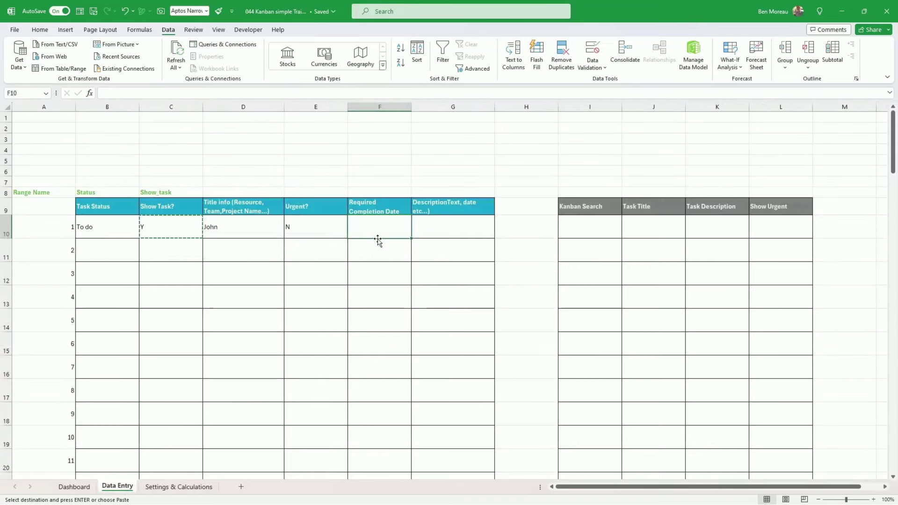
{"action": "type", "text": "12/"}
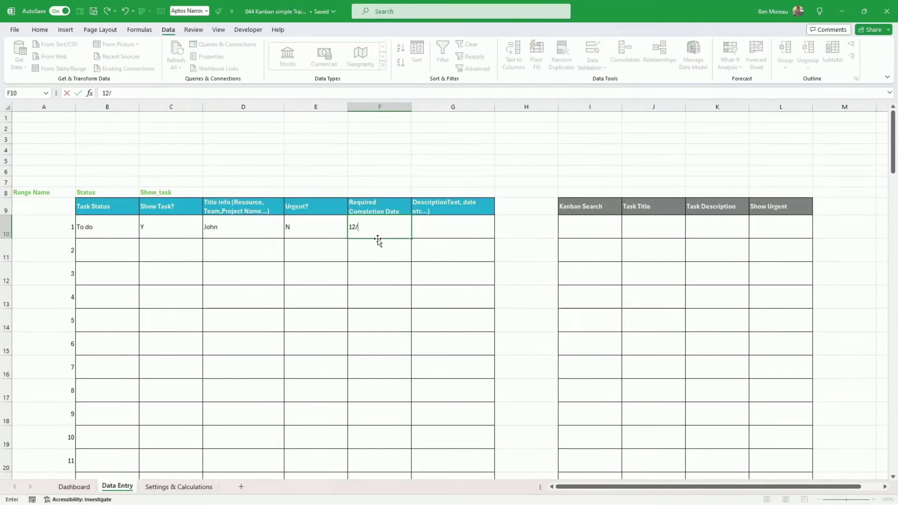
{"action": "type", "text": "12/2024"}
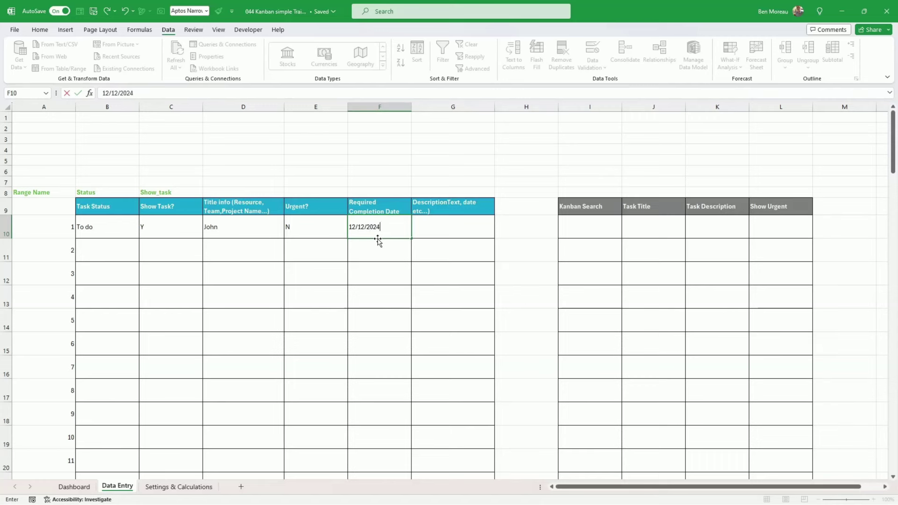
{"action": "key", "text": "Return"}
{"action": "left_click", "coordinate": [381, 228]}
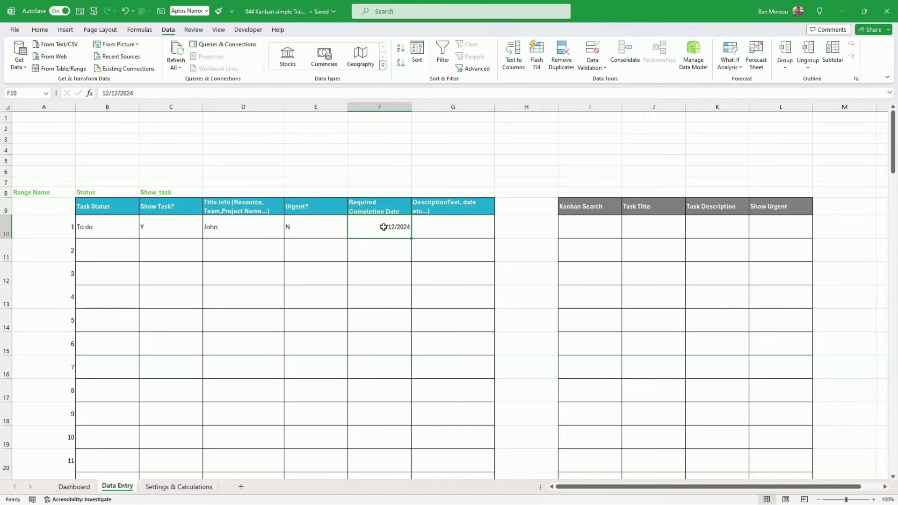
Step: Check the Maxlength setting and enter "Resolve Code Review Notes & Implement Fixes" as the first task's description in G10
{"action": "left_click", "coordinate": [440, 229]}
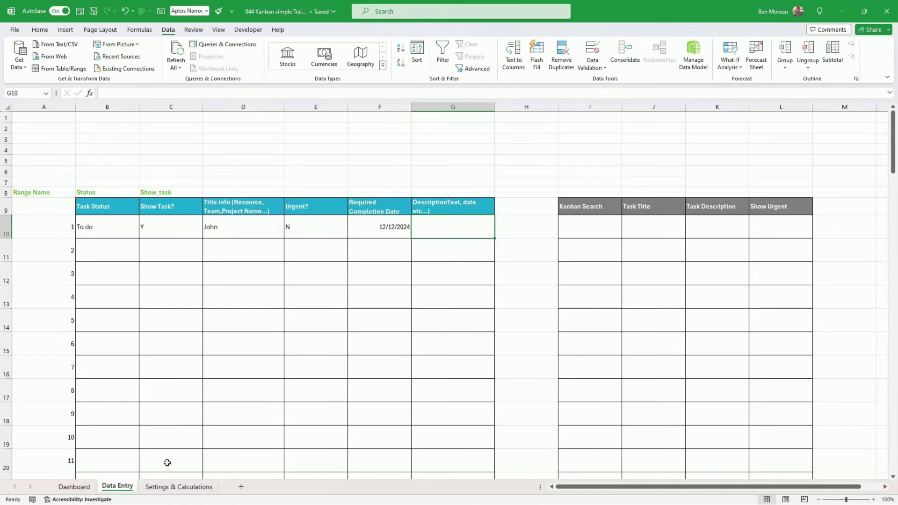
{"action": "left_click", "coordinate": [182, 488]}
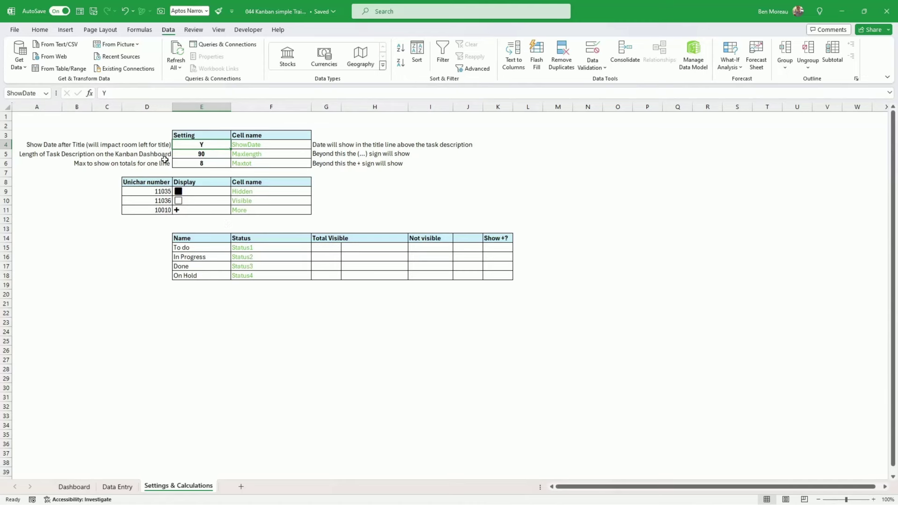
{"action": "left_click", "coordinate": [180, 154]}
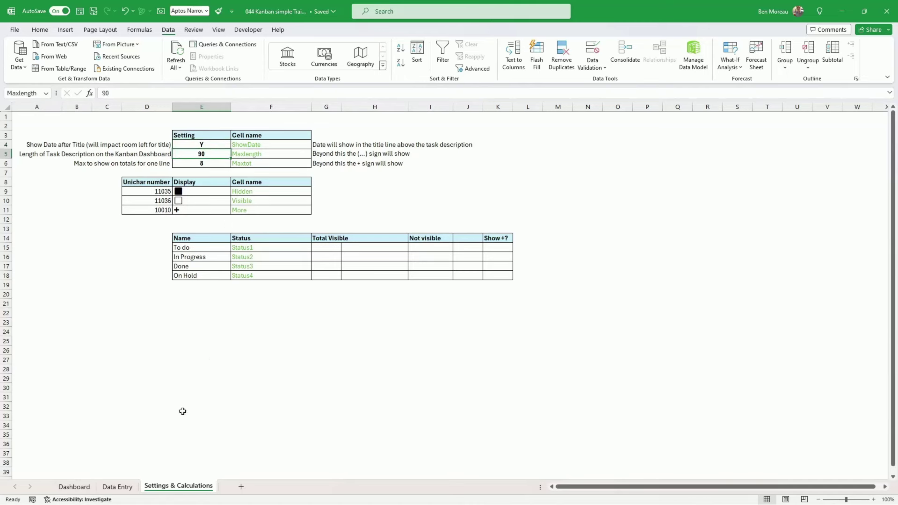
{"action": "left_click", "coordinate": [121, 487]}
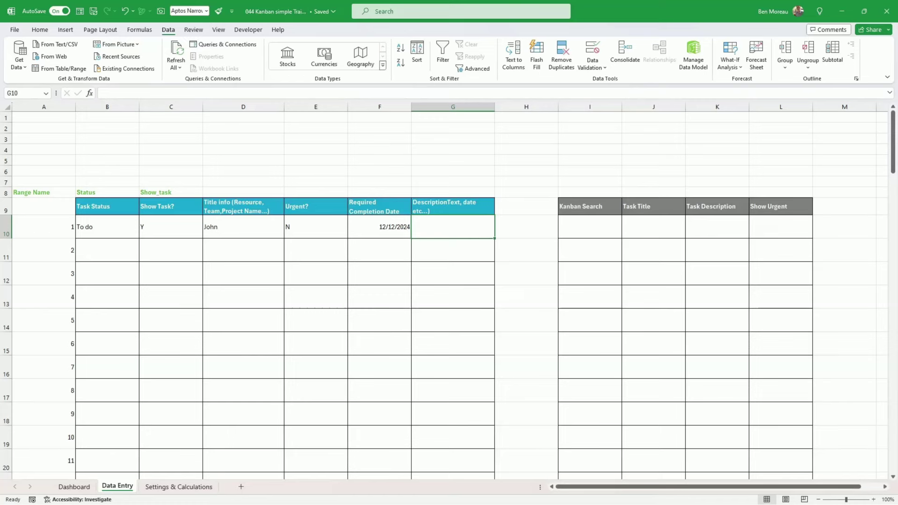
{"action": "key", "text": "alt+Tab"}
{"action": "type", "text": "Resolve Code Review Notes & Implement Fixes"}
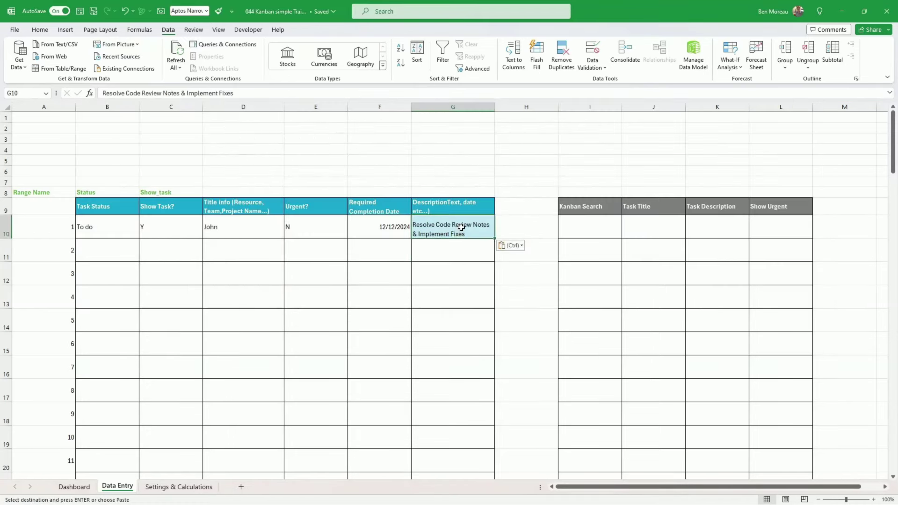
Step: Enter a LEN formula in H10 that counts the characters of the first task's description in G10
{"action": "left_click", "coordinate": [525, 232]}
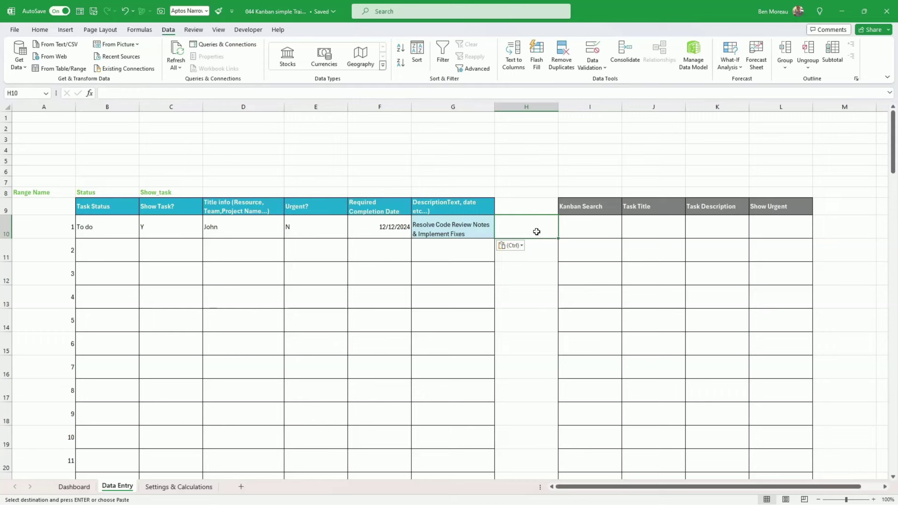
{"action": "type", "text": "=len"}
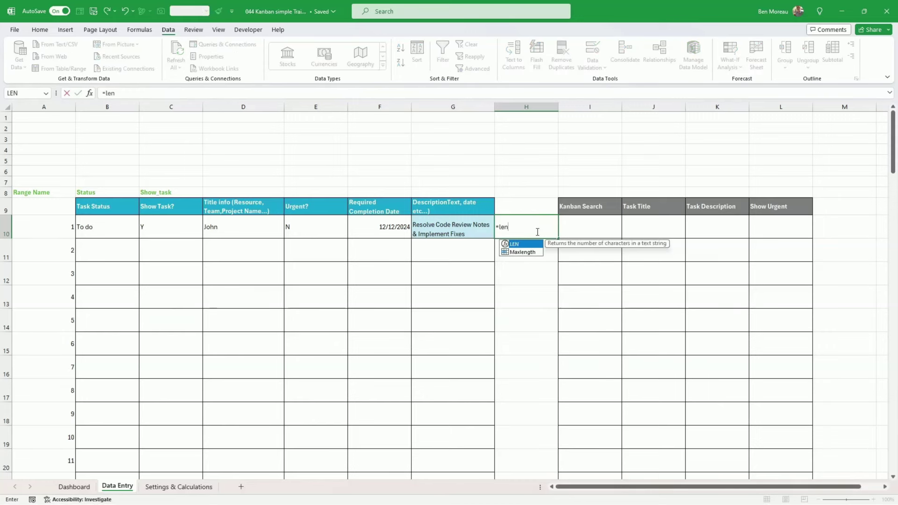
{"action": "type", "text": "("}
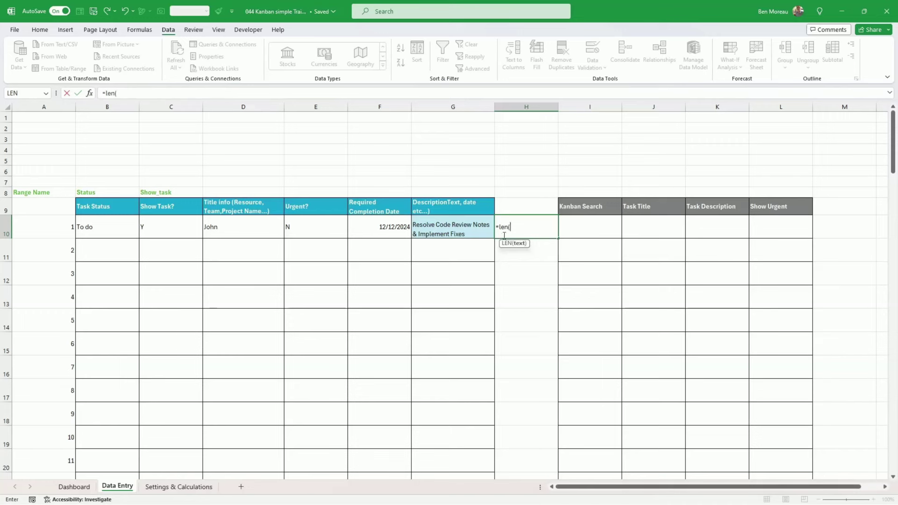
{"action": "left_click", "coordinate": [475, 227]}
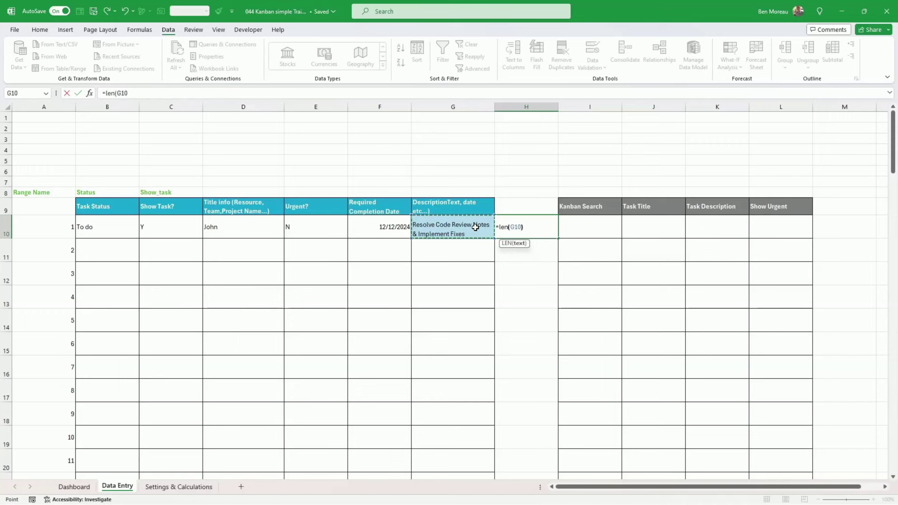
{"action": "key", "text": "Return"}
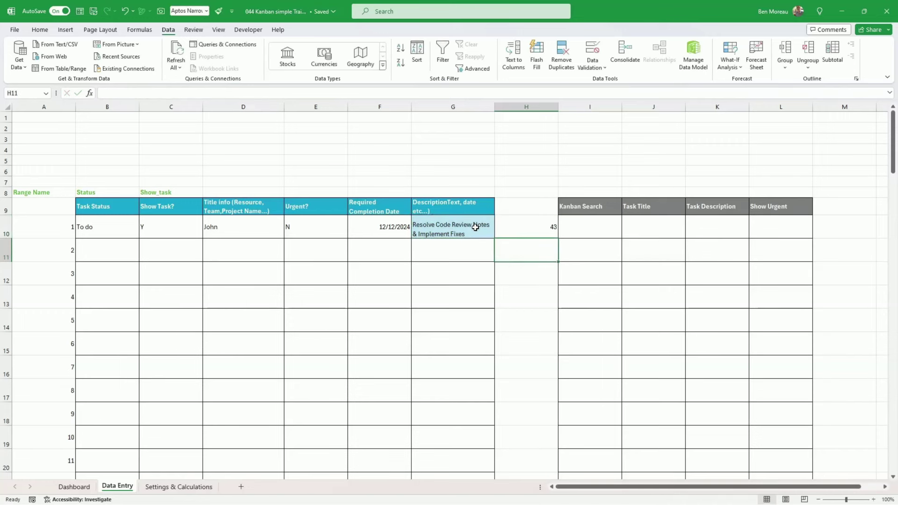
Step: Copy the formatting of Urgent? cell E10 onto description cell G10 with Format Painter and turn on Wrap Text for G10
{"action": "left_click", "coordinate": [326, 228]}
{"action": "left_click", "coordinate": [39, 30]}
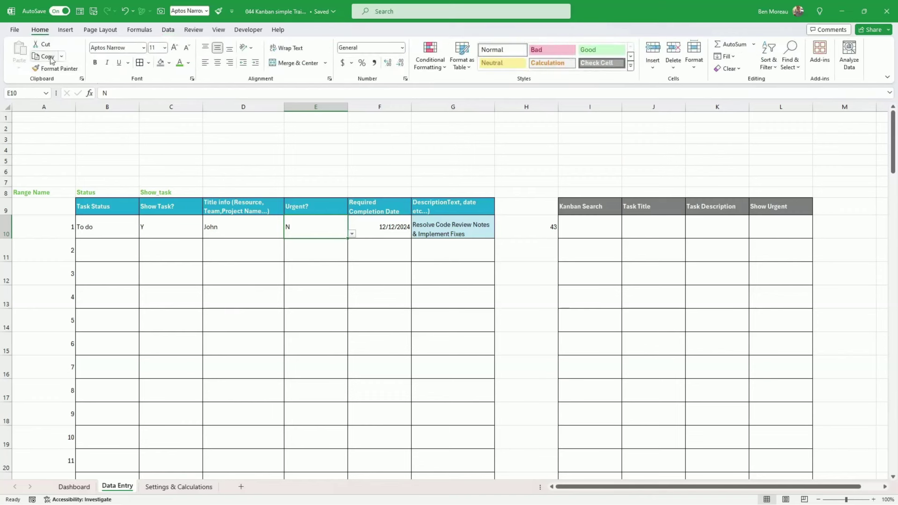
{"action": "left_click", "coordinate": [55, 68]}
{"action": "left_click", "coordinate": [438, 224]}
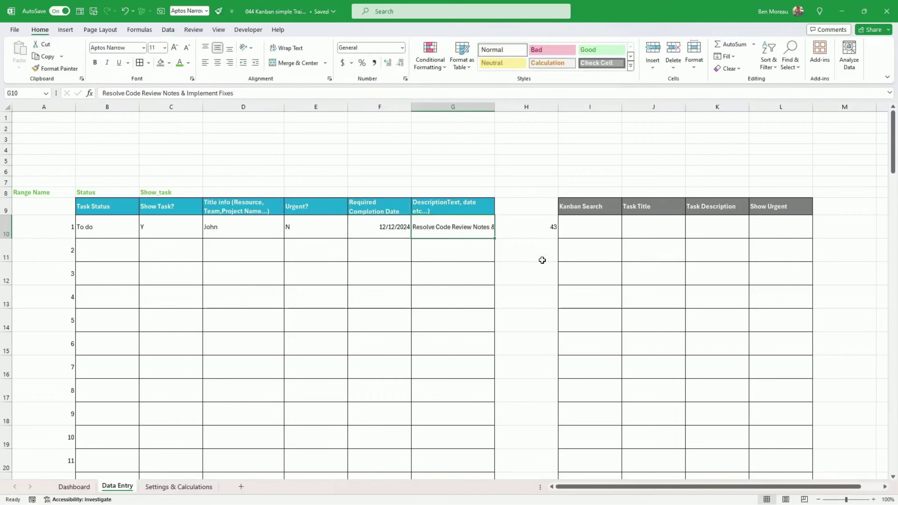
{"action": "left_click", "coordinate": [537, 229]}
{"action": "left_click", "coordinate": [470, 231]}
{"action": "left_click", "coordinate": [397, 228]}
{"action": "left_click", "coordinate": [482, 233]}
{"action": "left_click", "coordinate": [282, 48]}
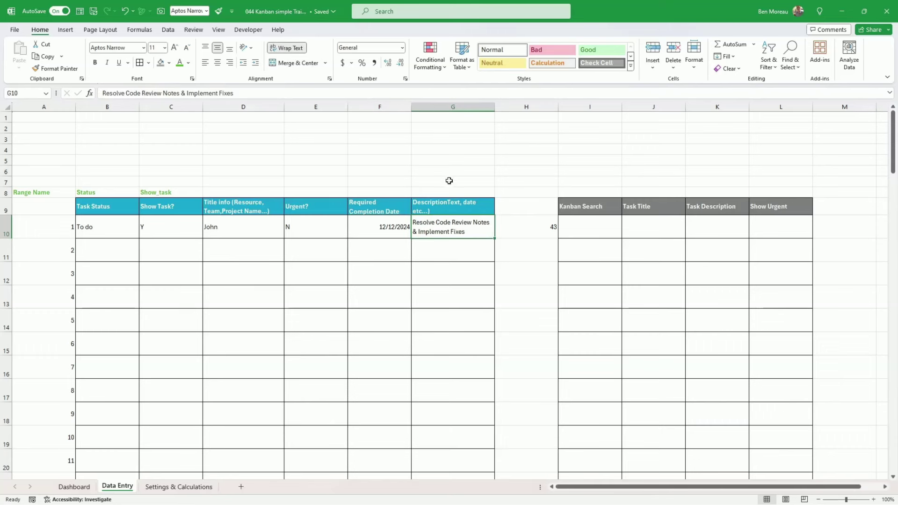
Step: Check the Maxlength setting and start a formula-based conditional formatting rule for G10 with =H10>Maxlength
{"action": "left_click", "coordinate": [516, 229]}
{"action": "left_click", "coordinate": [470, 231]}
{"action": "left_click", "coordinate": [162, 487]}
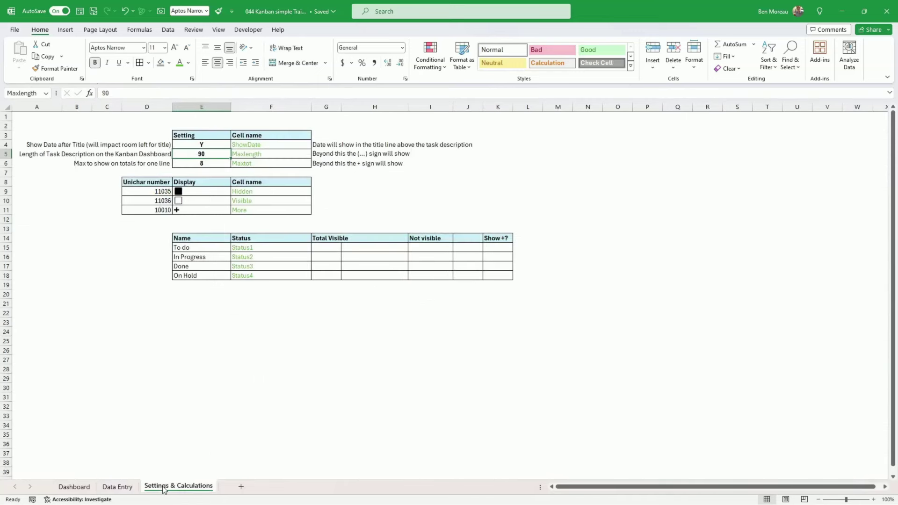
{"action": "left_click", "coordinate": [118, 486]}
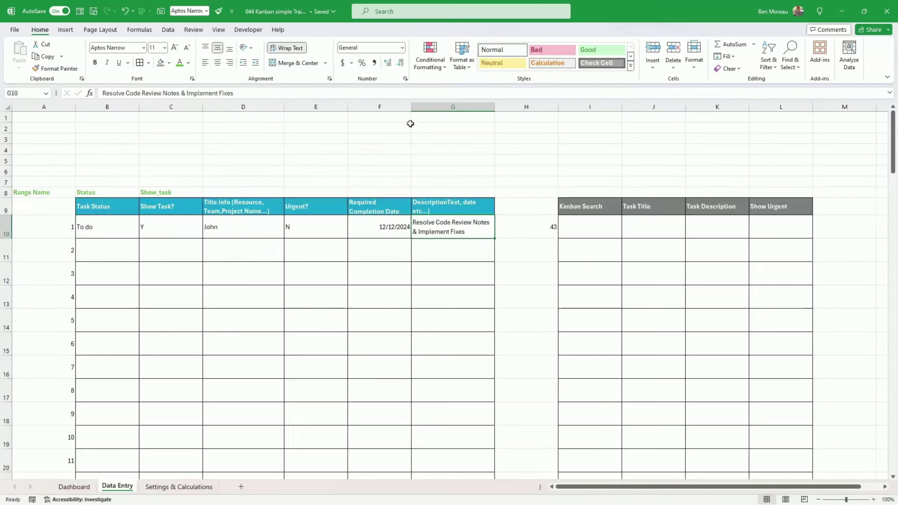
{"action": "left_click", "coordinate": [441, 68]}
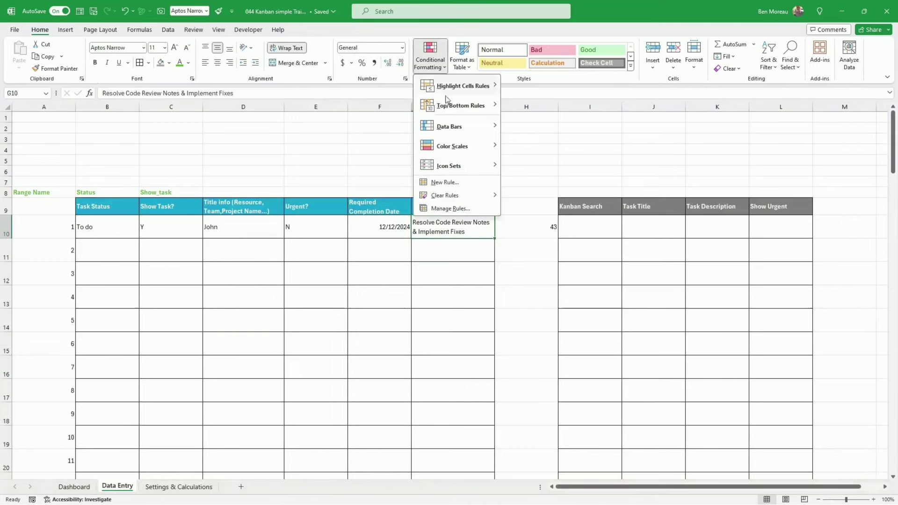
{"action": "left_click", "coordinate": [453, 182]}
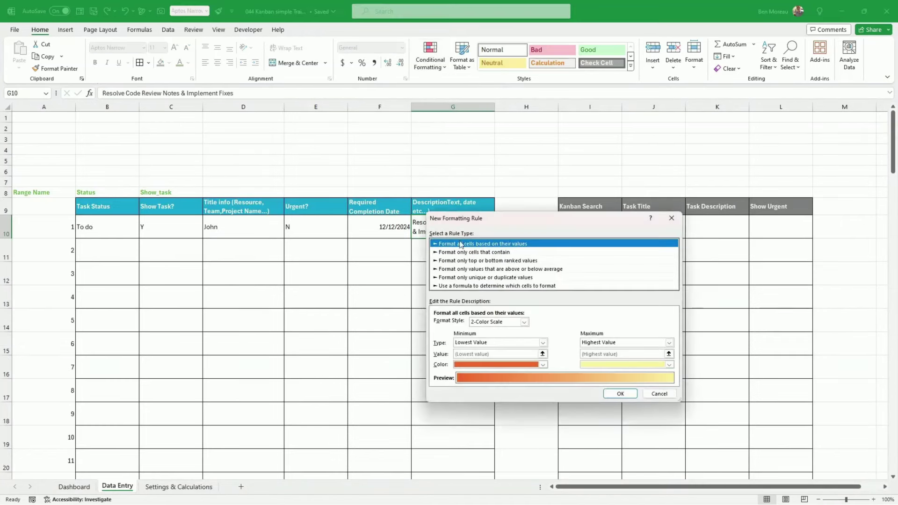
{"action": "left_click", "coordinate": [482, 286]}
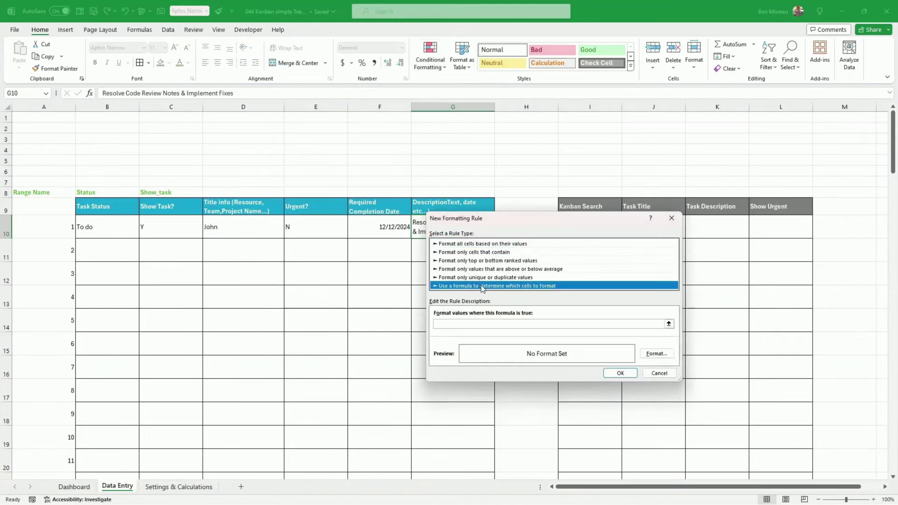
{"action": "left_click", "coordinate": [505, 324]}
{"action": "left_click_drag", "start_coordinate": [575, 219], "coordinate": [302, 185]}
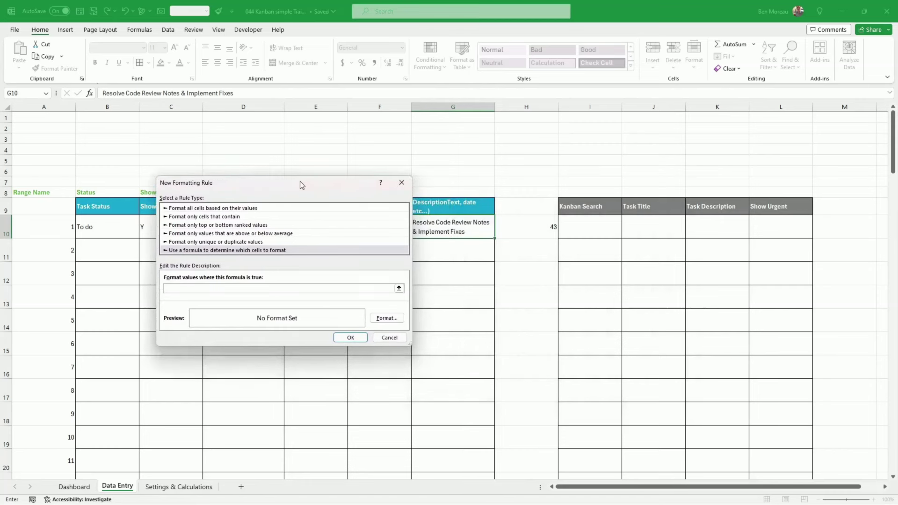
{"action": "left_click", "coordinate": [515, 229]}
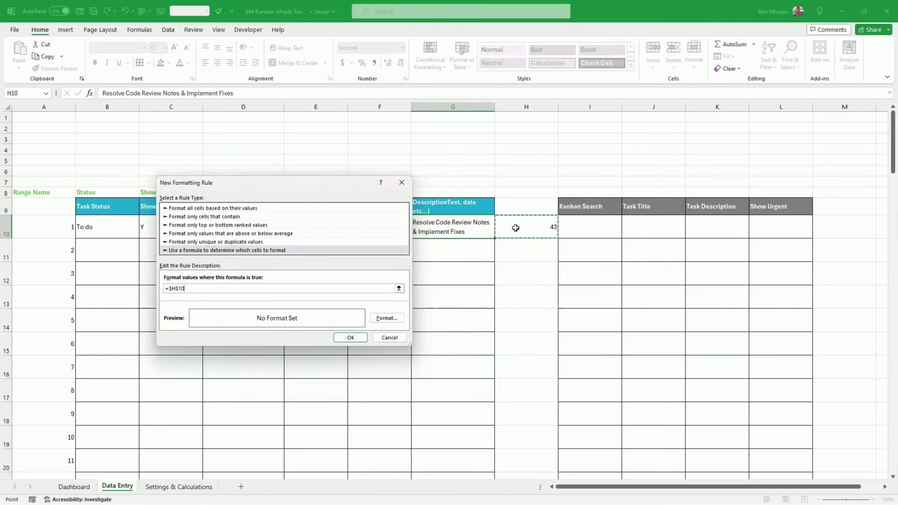
{"action": "key", "text": "F4"}
{"action": "key", "text": "F4"}
{"action": "key", "text": "F4"}
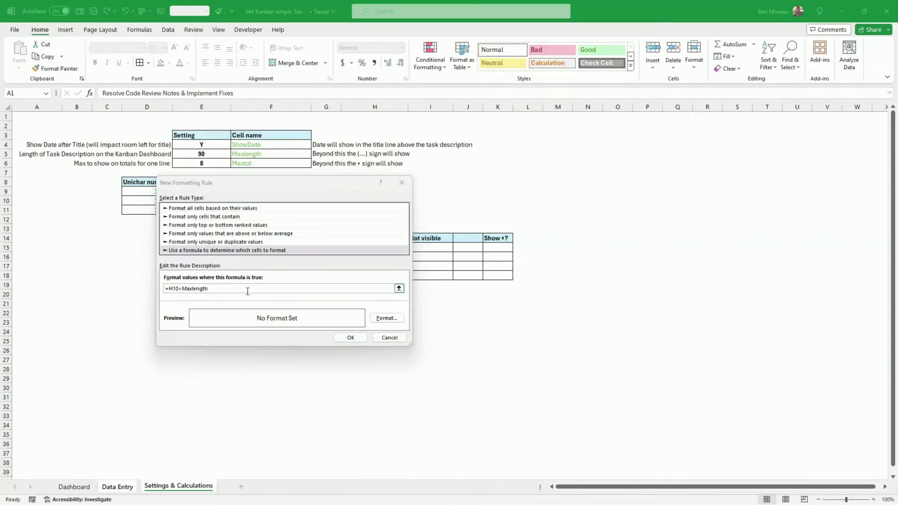
Step: Give the conditional formatting rule a light orange fill and apply it to G10
{"action": "left_click", "coordinate": [386, 318]}
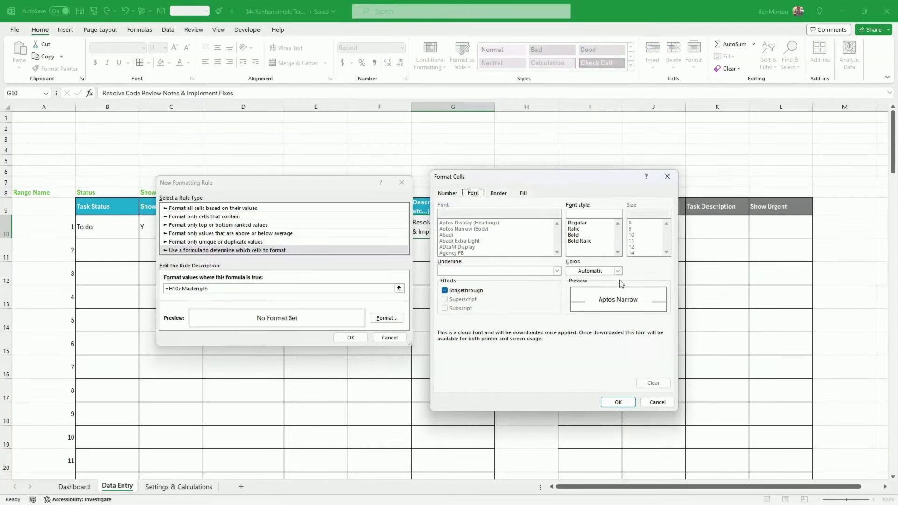
{"action": "left_click", "coordinate": [523, 193]}
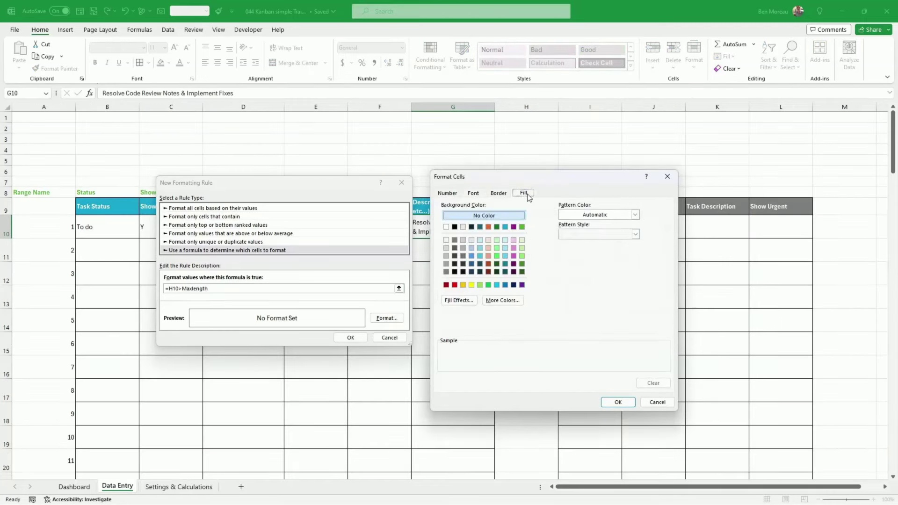
{"action": "left_click", "coordinate": [488, 247]}
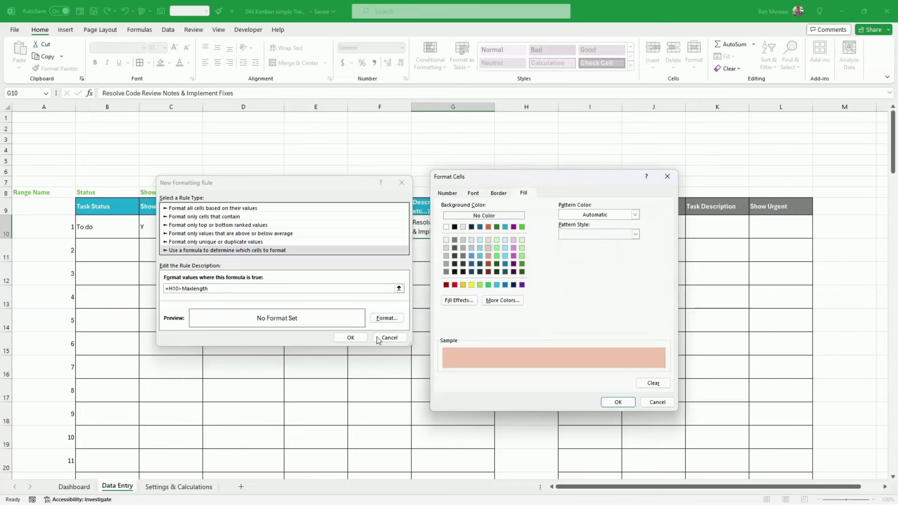
{"action": "left_click", "coordinate": [616, 401]}
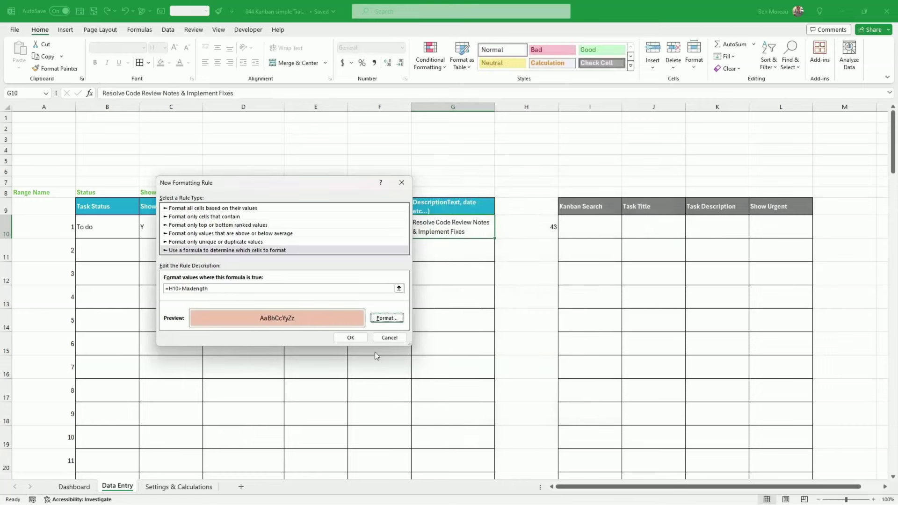
{"action": "left_click", "coordinate": [350, 338]}
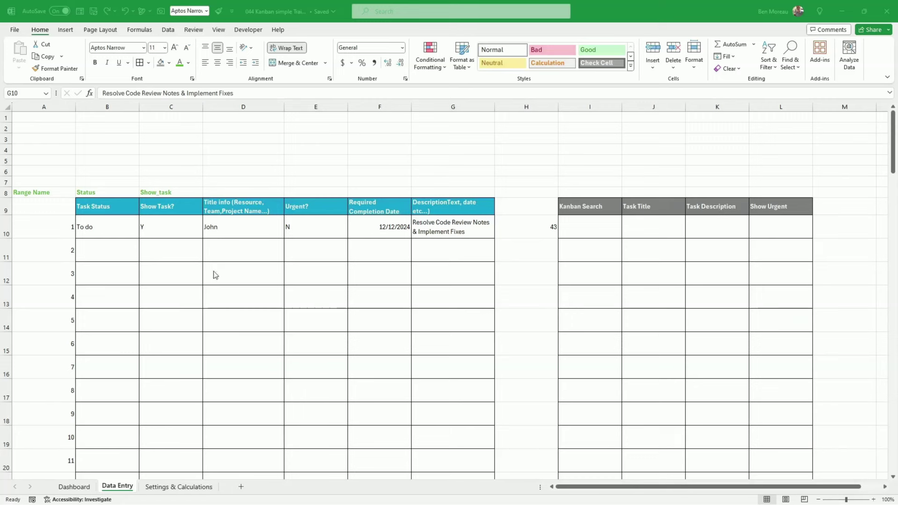
Step: Test the length rule by appending a long run of "r" characters to the description in G10
{"action": "left_click", "coordinate": [474, 235]}
{"action": "double_click", "coordinate": [478, 229]}
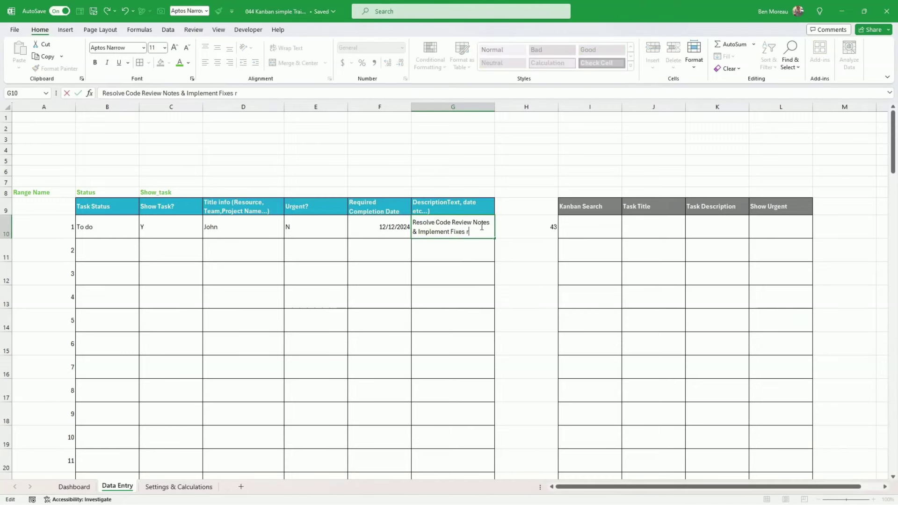
{"action": "type", "text": "rrrrrrrrrrrrrrrrrrrrrrrrrrrrrrrrrrrrrrrrrrrrrrrrrrrrrrrrrrrrrrrrrrrrrrrrrrrrrrrrrrrrrrrrrrrrr"}
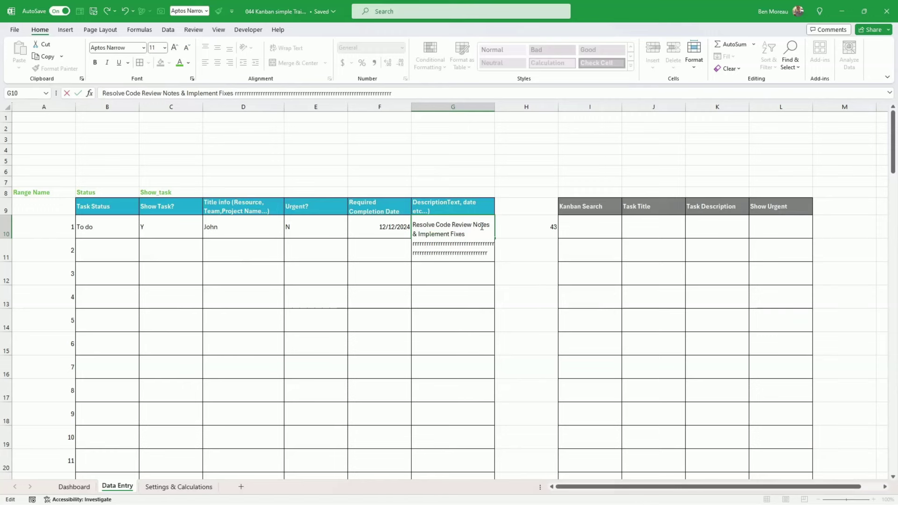
{"action": "key", "text": "Return"}
{"action": "left_click", "coordinate": [481, 226]}
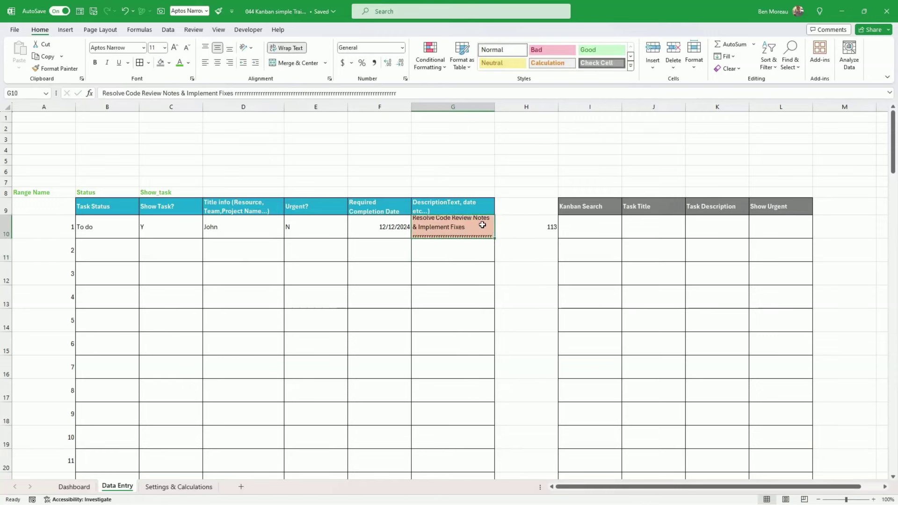
Step: Remove the run of "r" test characters from the description in G10 and check the length formula in H10
{"action": "double_click", "coordinate": [480, 225]}
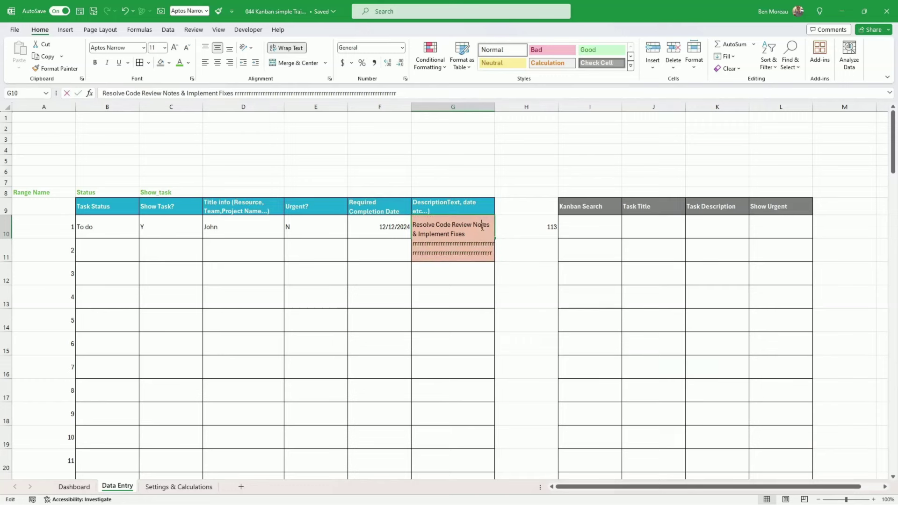
{"action": "left_click_drag", "start_coordinate": [498, 260], "coordinate": [497, 261]}
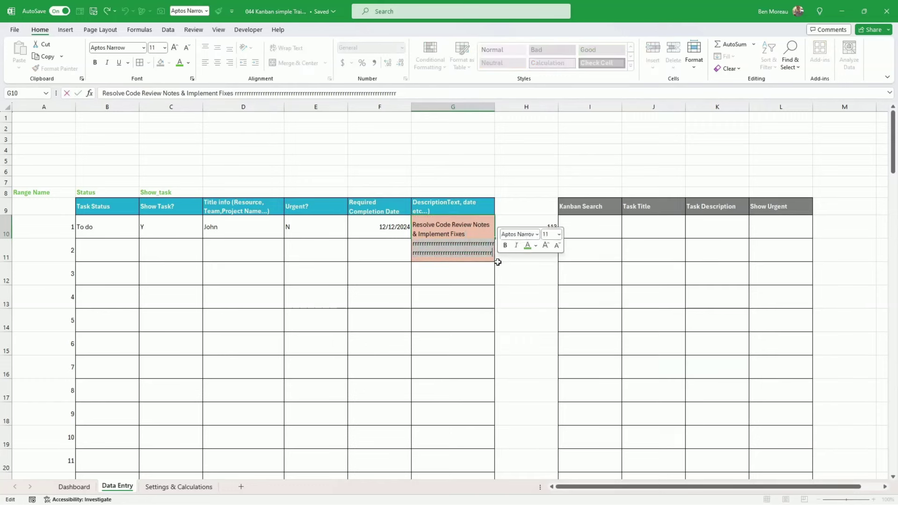
{"action": "key", "text": "BackSpace"}
{"action": "key", "text": "Return"}
{"action": "key", "text": "Up"}
{"action": "key", "text": "Right"}
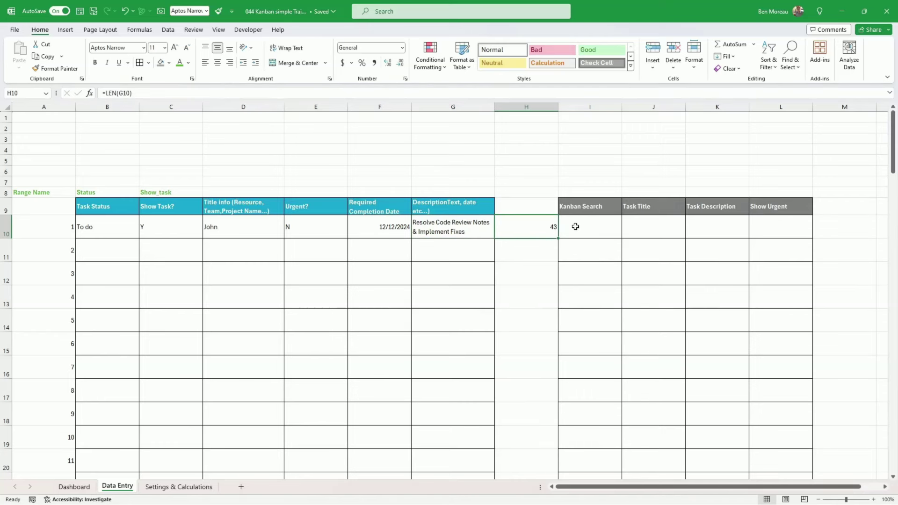
Step: Paste the copied sample task list as values into the task table starting at B11
{"action": "left_click", "coordinate": [615, 225]}
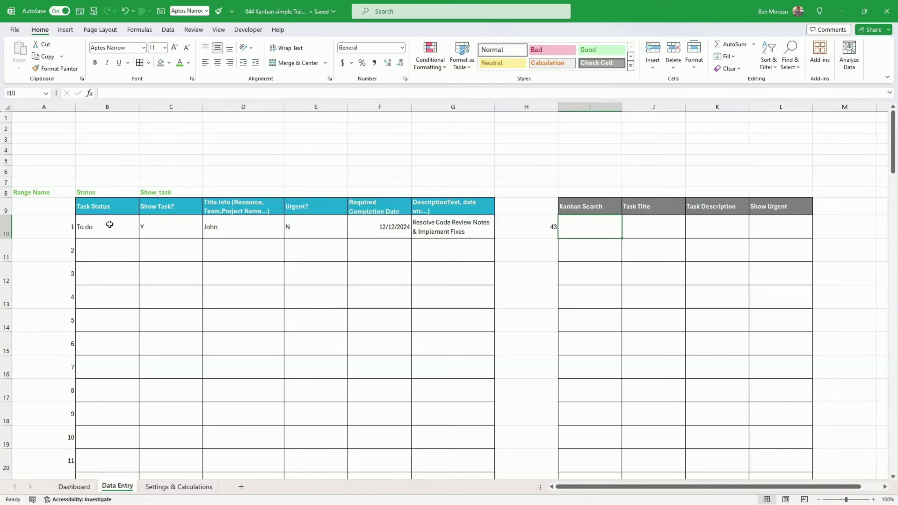
{"action": "left_click_drag", "start_coordinate": [110, 227], "coordinate": [421, 227]}
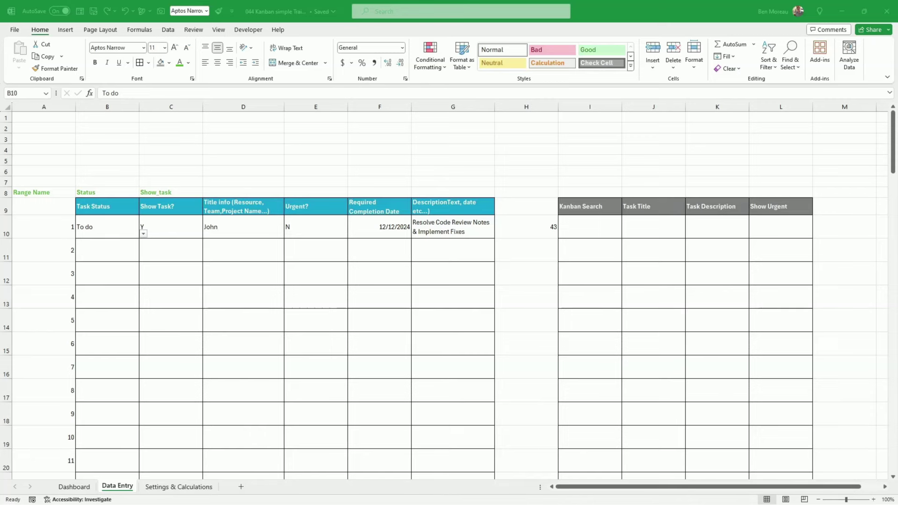
{"action": "key", "text": "ctrl+v"}
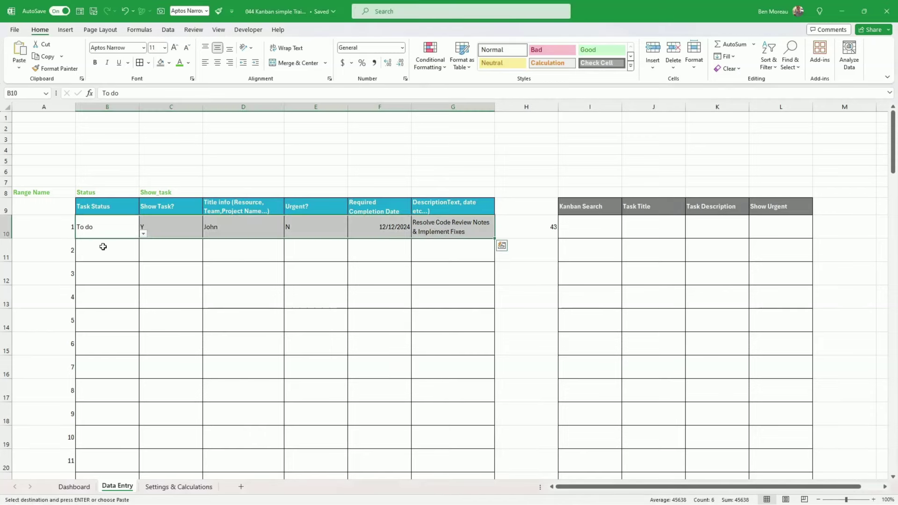
{"action": "left_click", "coordinate": [103, 246]}
{"action": "right_click", "coordinate": [103, 247]}
{"action": "left_click", "coordinate": [139, 250]}
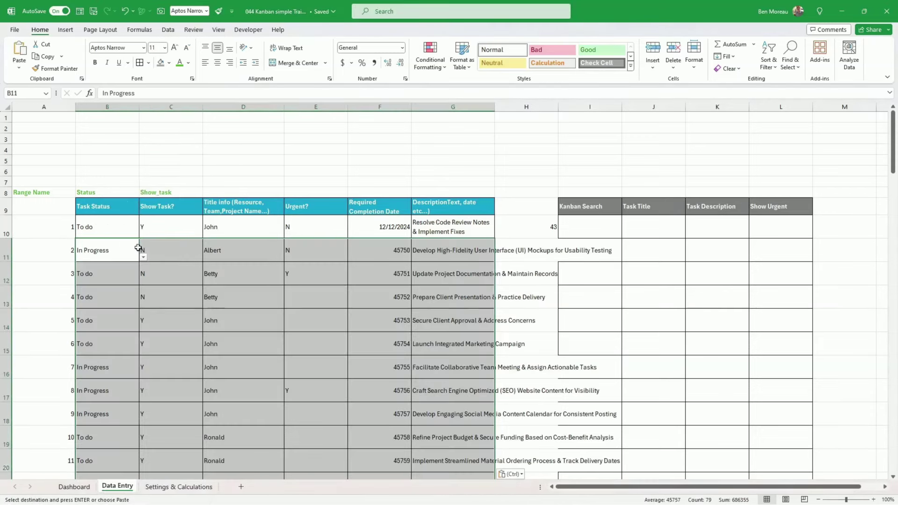
Step: Turn on Wrap Text for the whole description column G
{"action": "left_click", "coordinate": [473, 107]}
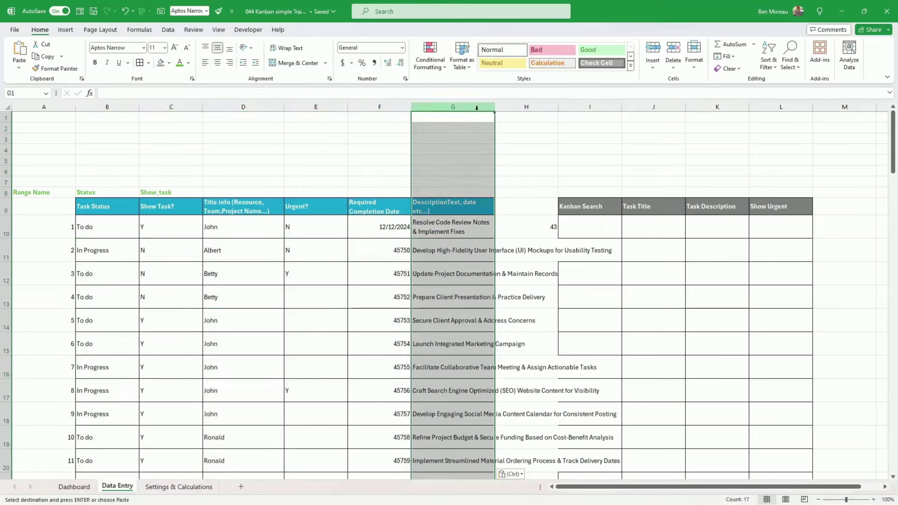
{"action": "left_click", "coordinate": [286, 48]}
{"action": "left_click", "coordinate": [423, 192]}
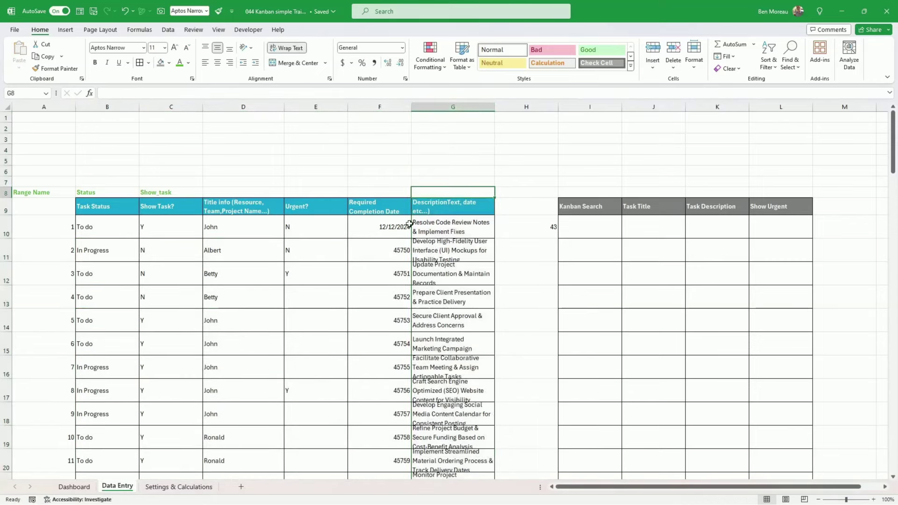
{"action": "left_click", "coordinate": [345, 430]}
{"action": "left_click", "coordinate": [339, 302]}
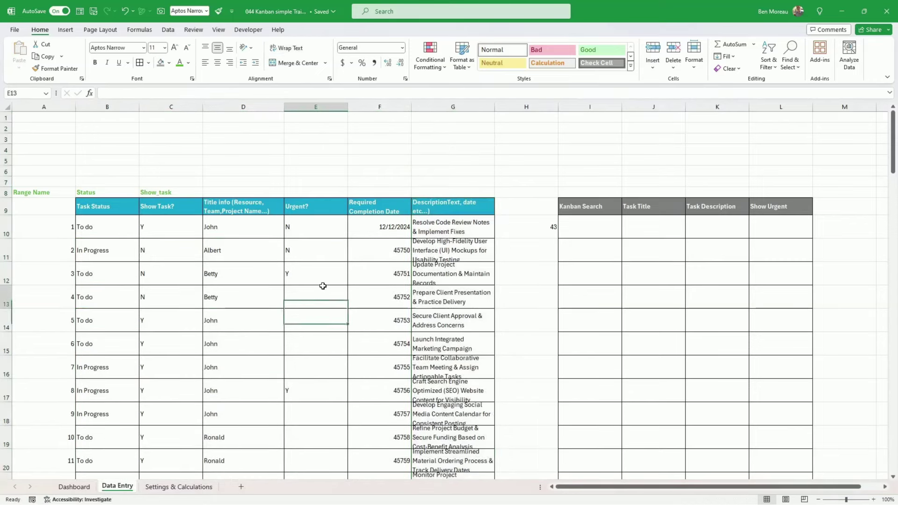
{"action": "left_click", "coordinate": [295, 271]}
{"action": "left_click", "coordinate": [315, 255]}
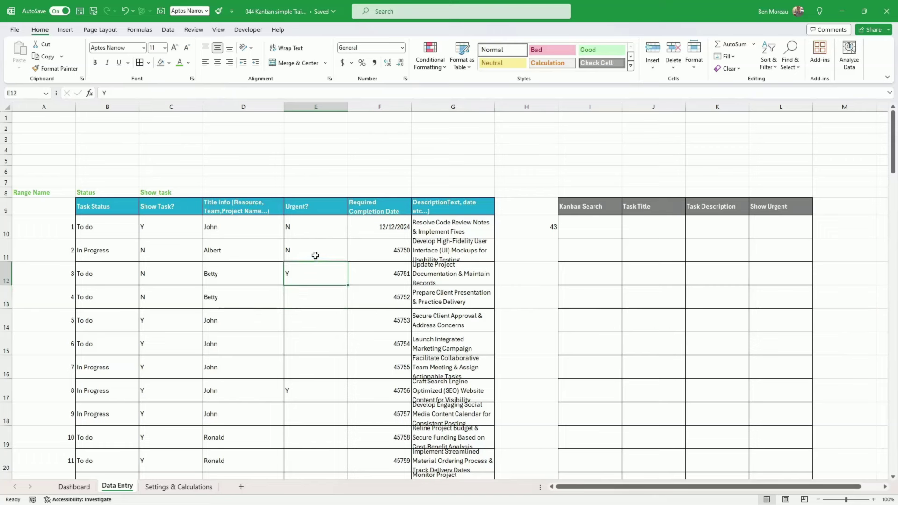
{"action": "left_click", "coordinate": [318, 230]}
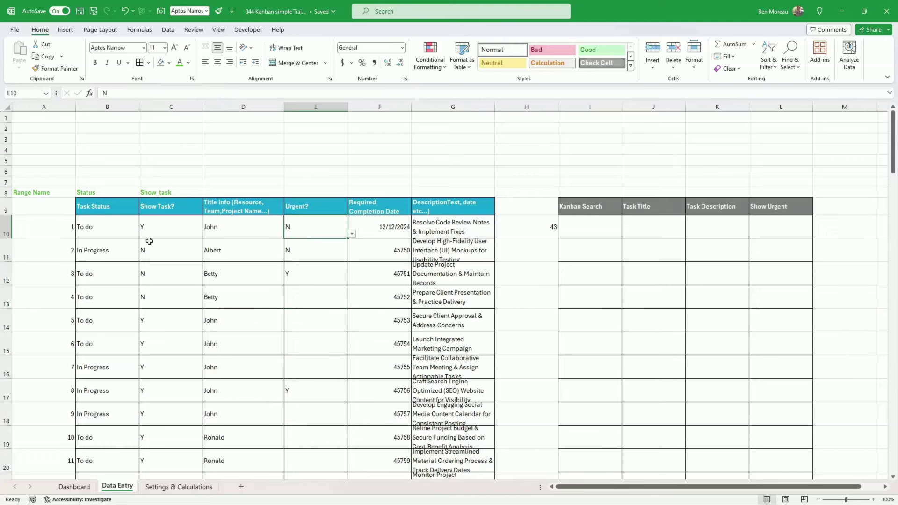
{"action": "left_click", "coordinate": [170, 231]}
{"action": "left_click", "coordinate": [315, 230]}
{"action": "scroll", "coordinate": [334, 290], "scroll_direction": "down", "scroll_amount": 6}
{"action": "scroll", "coordinate": [333, 290], "scroll_direction": "up", "scroll_amount": 6}
Step: Copy the date format of F10 to the cells below it in the Required Completion Date column using Format Painter
{"action": "left_click", "coordinate": [402, 224]}
{"action": "left_click", "coordinate": [56, 68]}
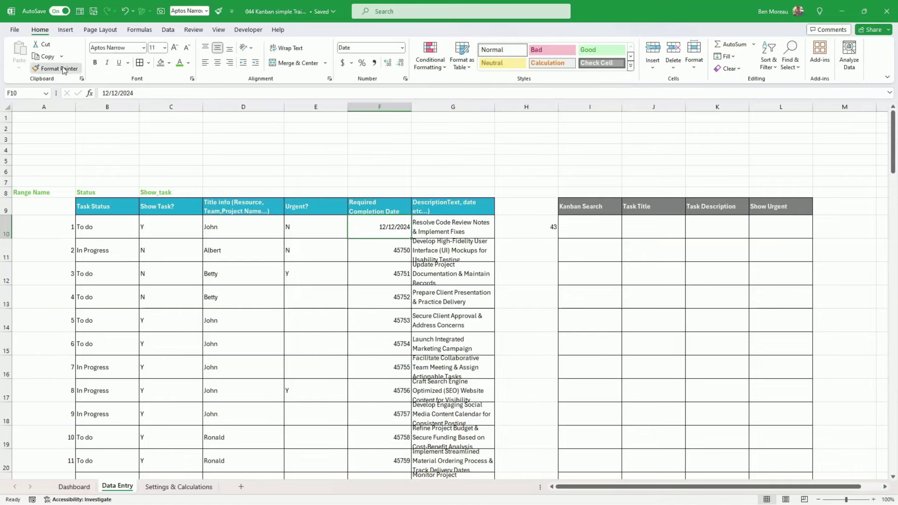
{"action": "mouse_move", "coordinate": [397, 247]}
{"action": "left_mouse_down"}
{"action": "mouse_move", "coordinate": [390, 415]}
{"action": "mouse_move", "coordinate": [421, 445]}
{"action": "mouse_move", "coordinate": [391, 348]}
{"action": "left_mouse_up"}
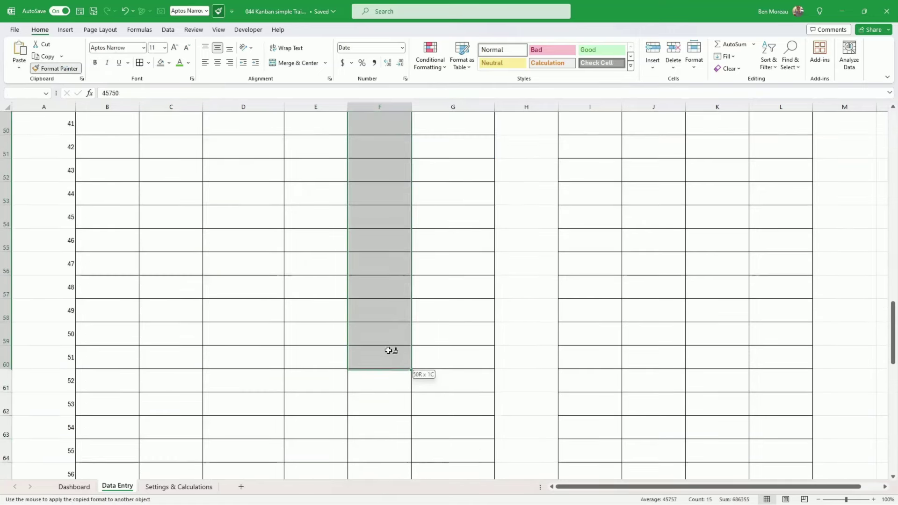
{"action": "scroll", "coordinate": [415, 341], "scroll_direction": "up", "scroll_amount": 10}
{"action": "left_click", "coordinate": [427, 338]}
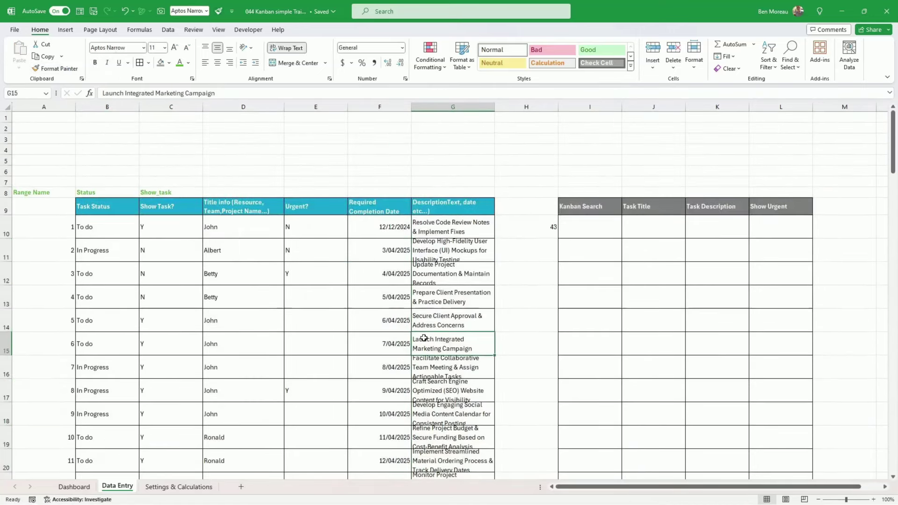
{"action": "left_click", "coordinate": [368, 365]}
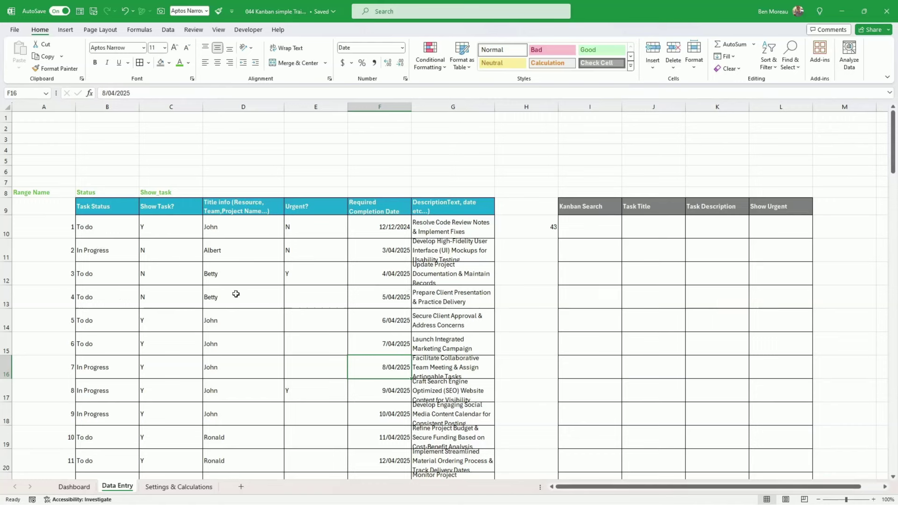
{"action": "left_click", "coordinate": [462, 283]}
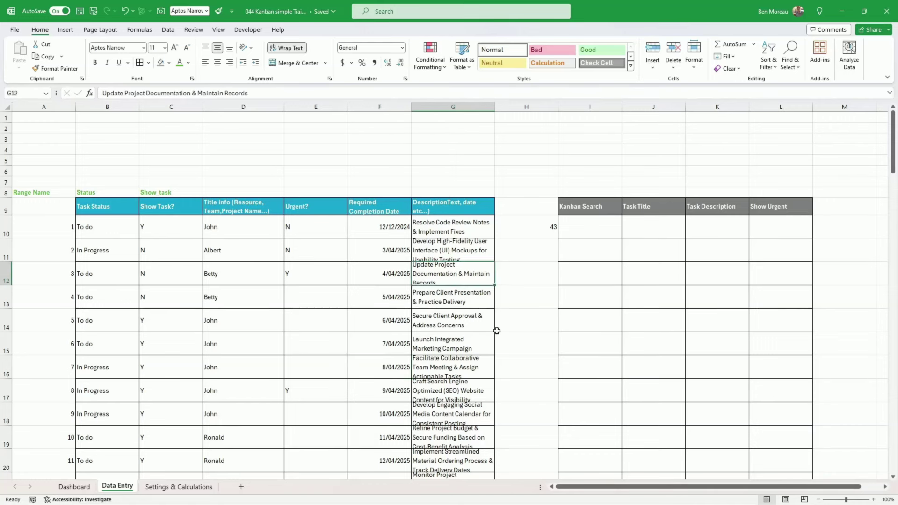
{"action": "left_click", "coordinate": [601, 229]}
{"action": "left_click_drag", "start_coordinate": [579, 203], "coordinate": [790, 208]}
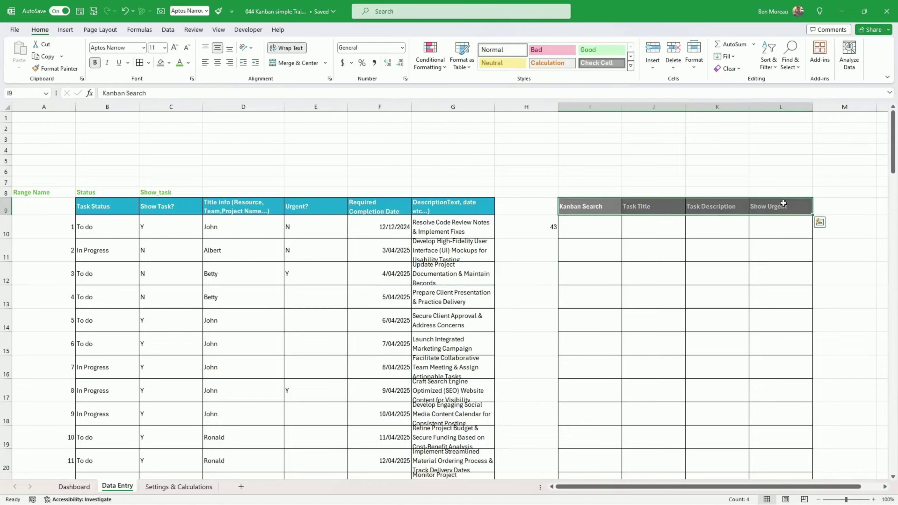
{"action": "left_click", "coordinate": [600, 182]}
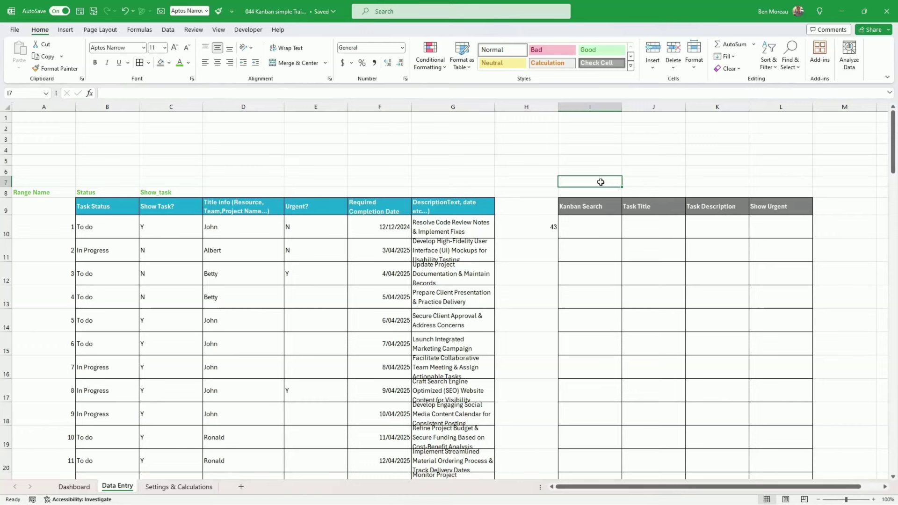
Step: Group the helper columns H to L and collapse the group
{"action": "left_click", "coordinate": [592, 106]}
{"action": "left_click_drag", "start_coordinate": [526, 107], "coordinate": [760, 115]}
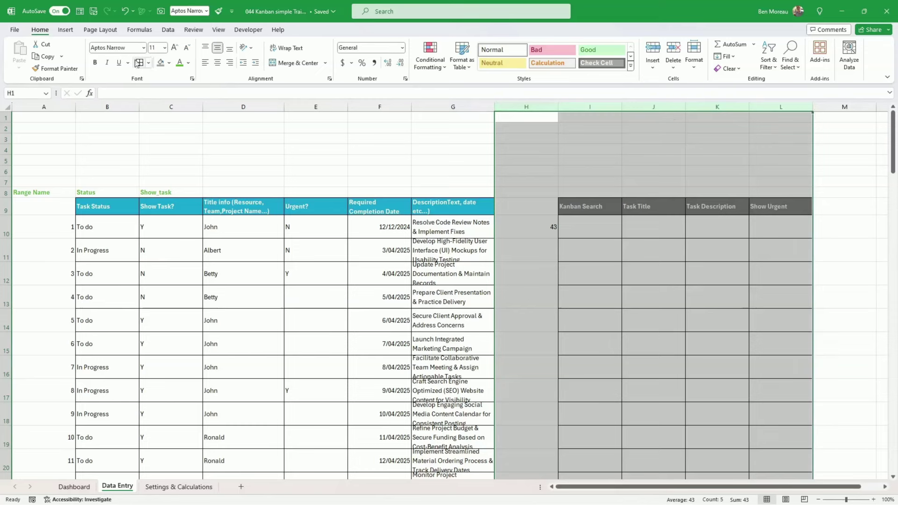
{"action": "left_click", "coordinate": [168, 30]}
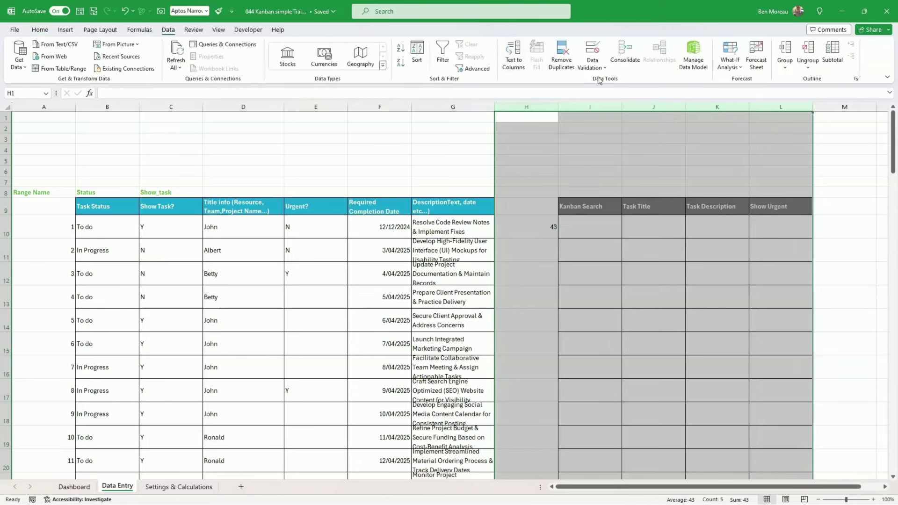
{"action": "left_click", "coordinate": [792, 49]}
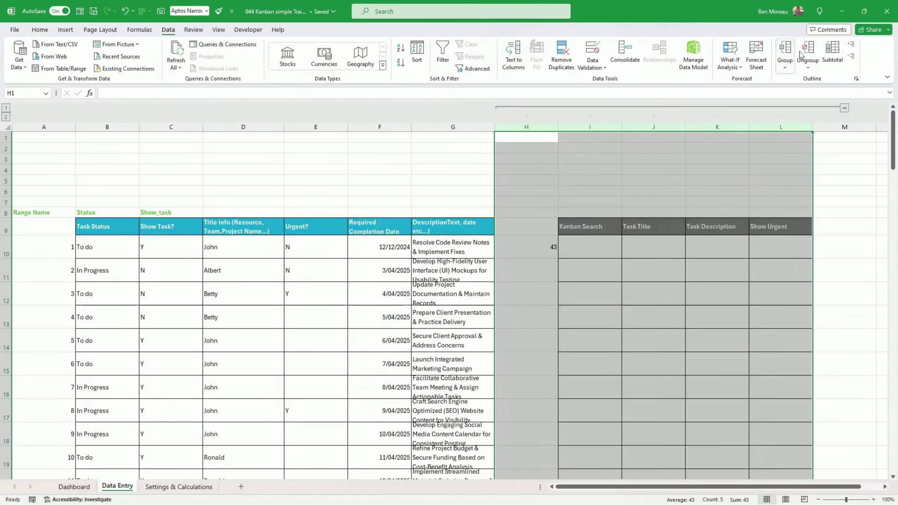
{"action": "left_click", "coordinate": [846, 110]}
{"action": "left_click", "coordinate": [767, 190]}
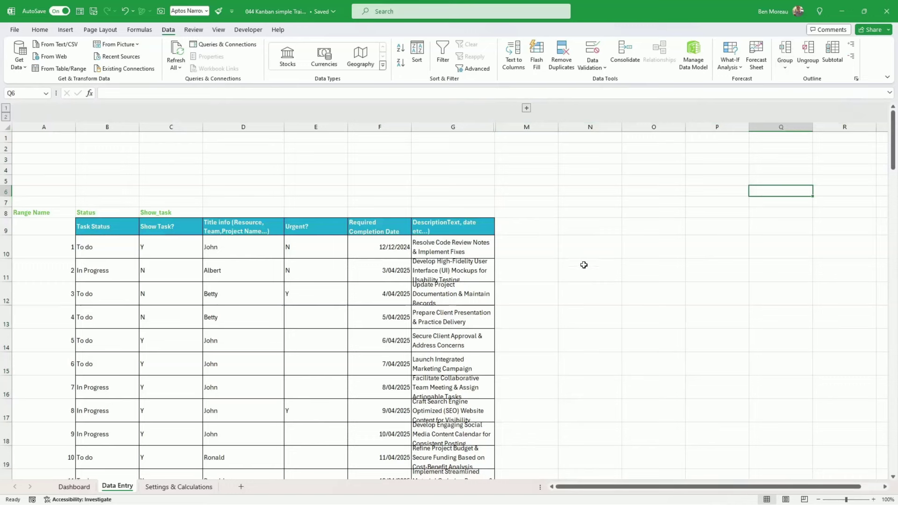
Step: Hide the gridlines on the Data Entry sheet
{"action": "left_click", "coordinate": [219, 30]}
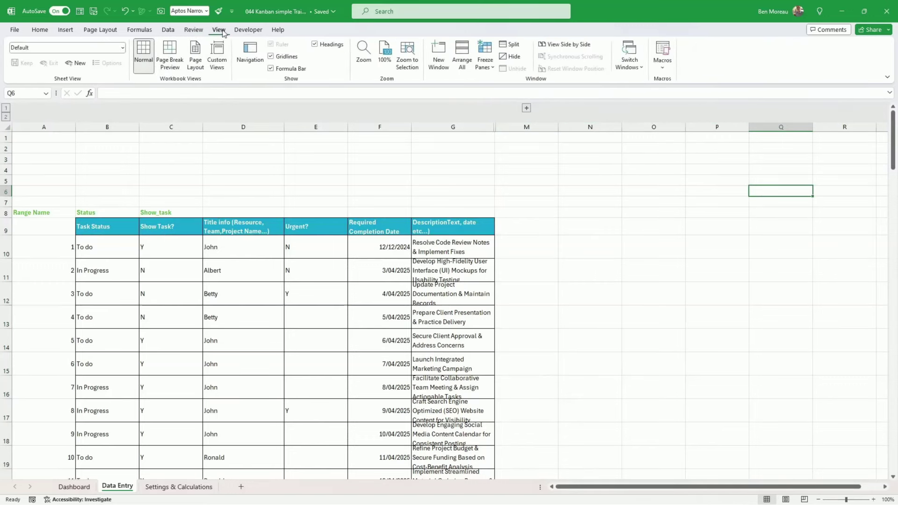
{"action": "left_click", "coordinate": [271, 57]}
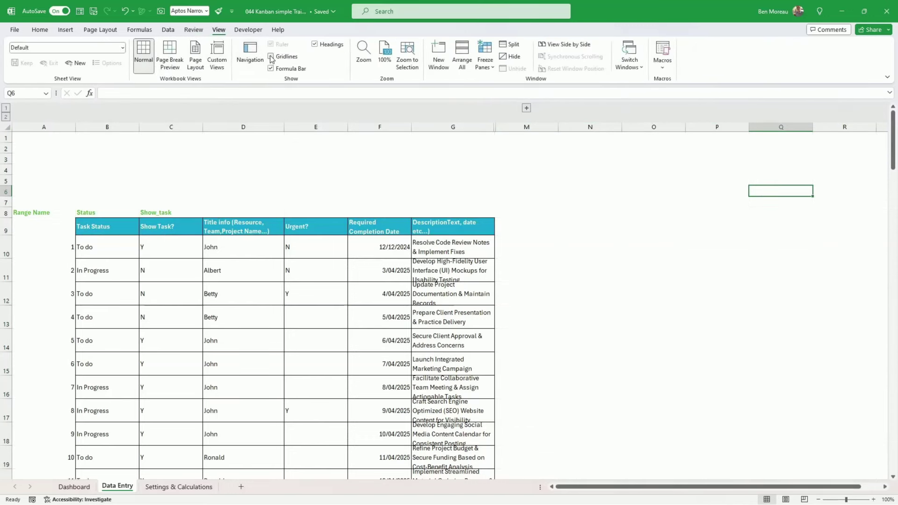
{"action": "left_click", "coordinate": [287, 133]}
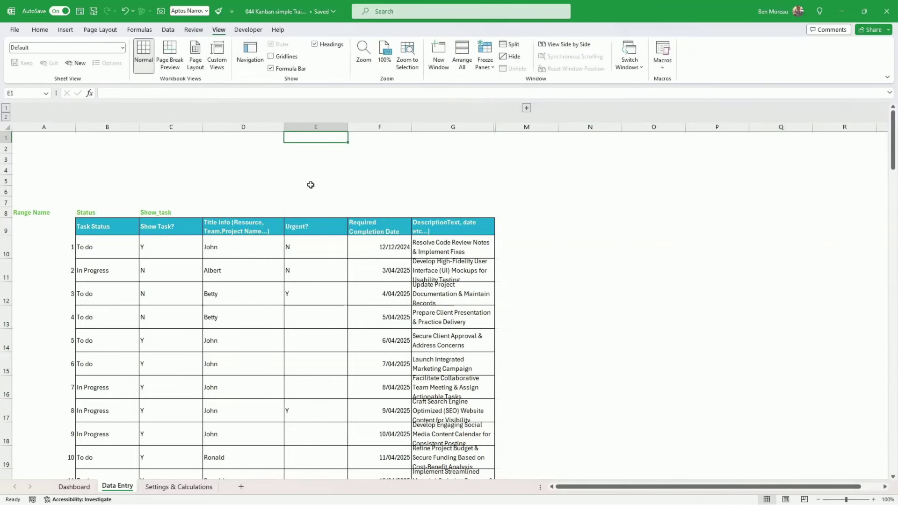
Step: Group row 8, which holds the range names, and collapse it
{"action": "left_click", "coordinate": [6, 213]}
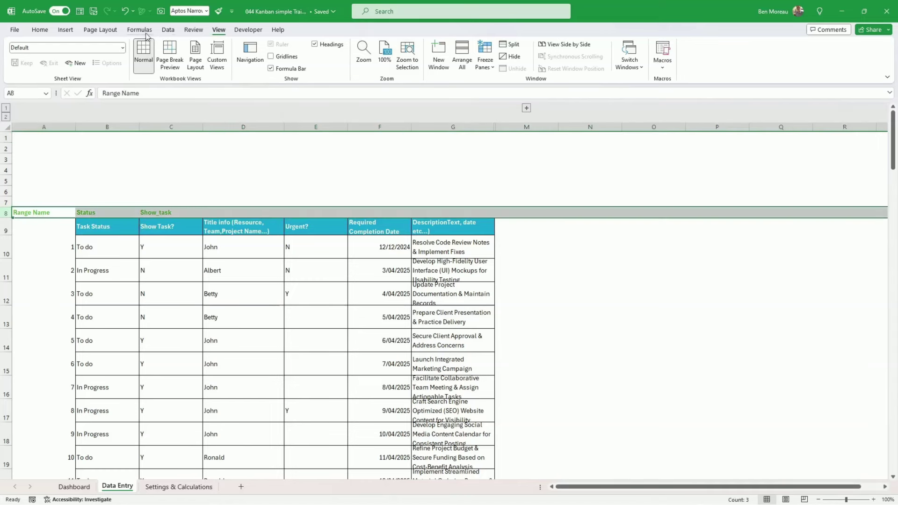
{"action": "left_click", "coordinate": [167, 30]}
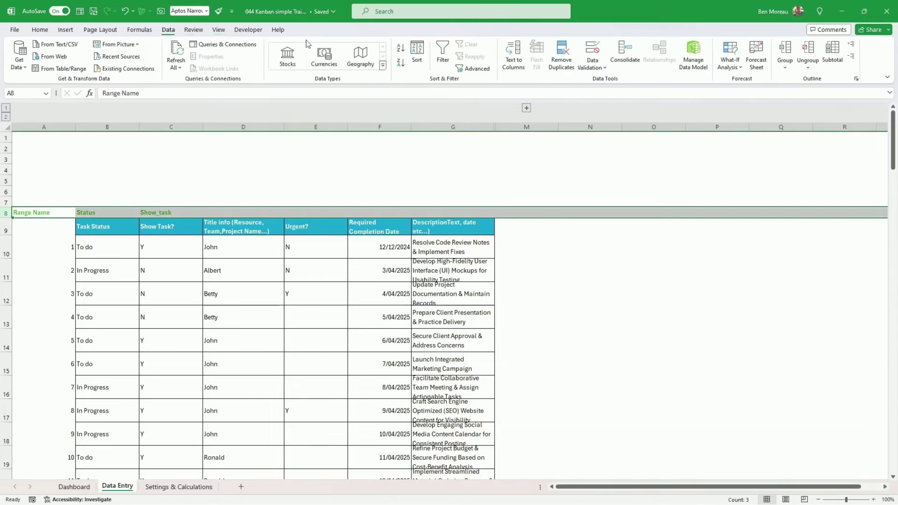
{"action": "left_click", "coordinate": [784, 50]}
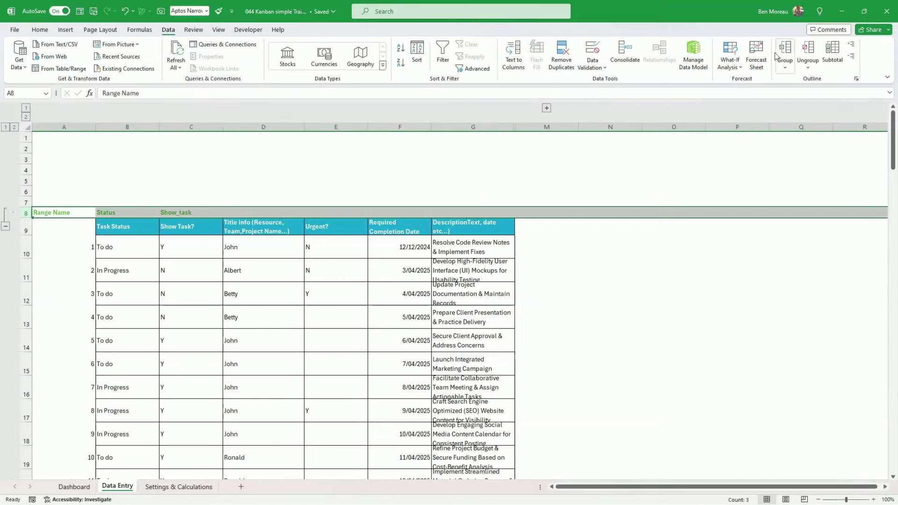
{"action": "left_click", "coordinate": [5, 226]}
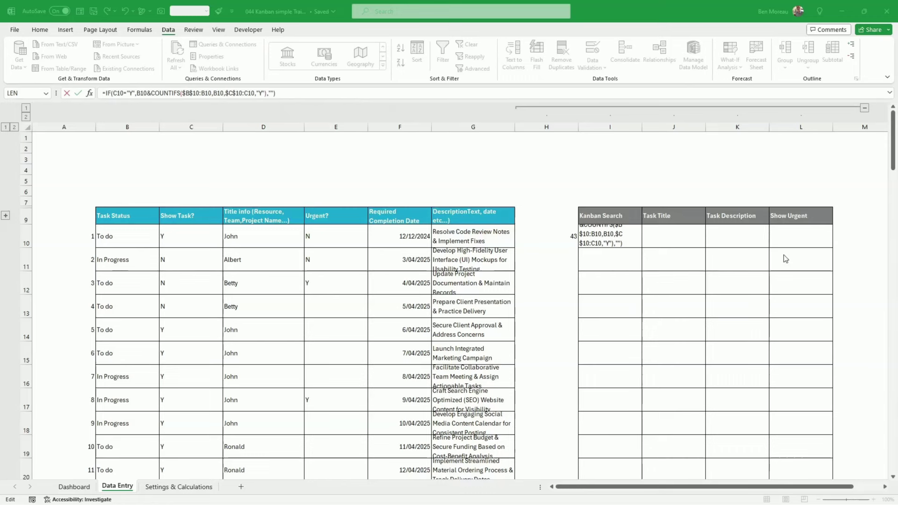
Step: Enter =IF(C10="Y",B10&COUNTIFS($B$10:B10,B10,$C$10:C10,"Y"),"") in I10 and fill it down the Kanban Search column
{"action": "left_click", "coordinate": [342, 92]}
{"action": "key", "text": "Return"}
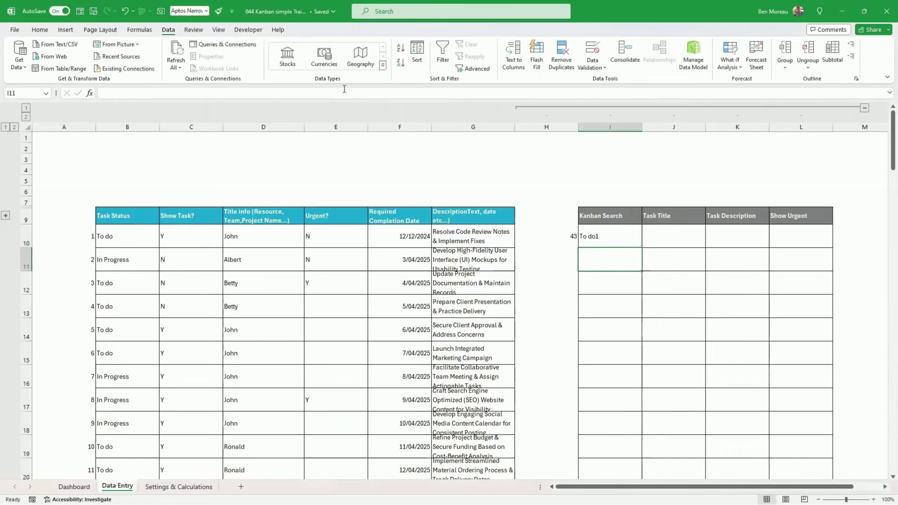
{"action": "left_click", "coordinate": [617, 236]}
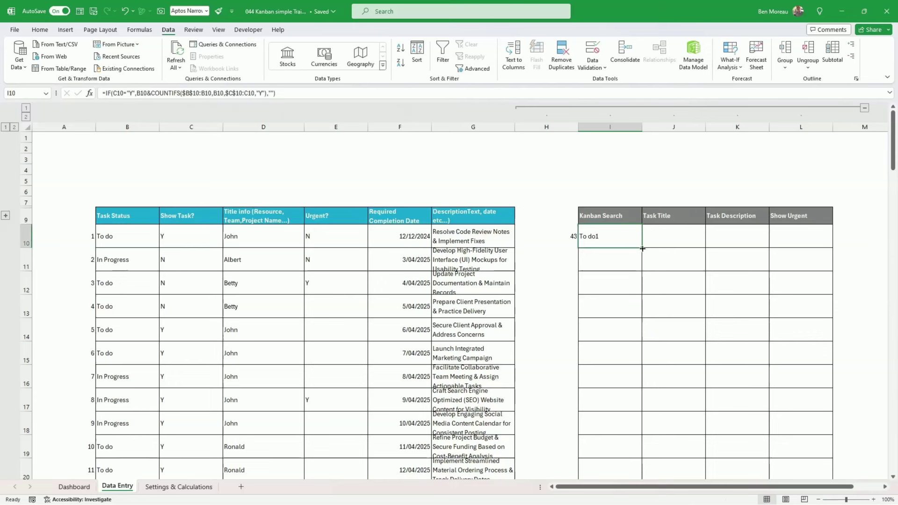
{"action": "double_click", "coordinate": [642, 248]}
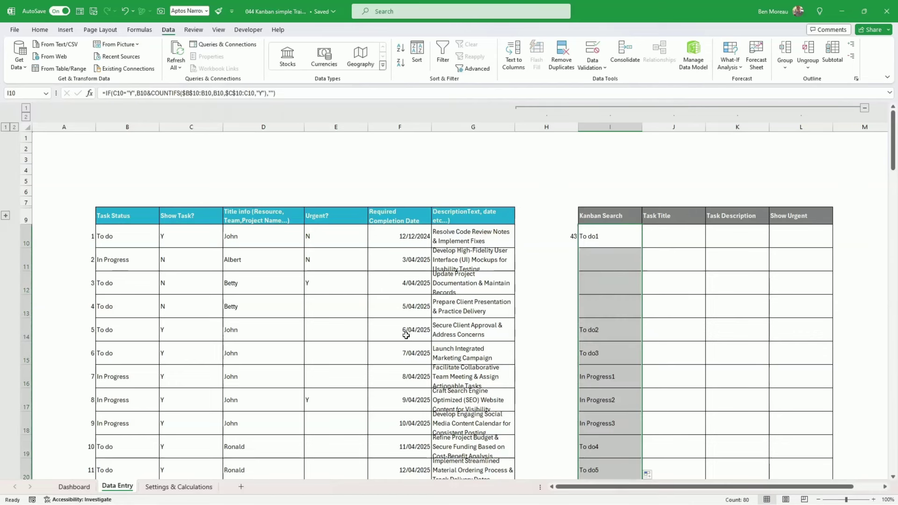
Step: Compare the Kanban Search keys in rows 12 to 18 with the Task Status and Show Task? entries of the same tasks
{"action": "left_click_drag", "start_coordinate": [178, 284], "coordinate": [184, 299]}
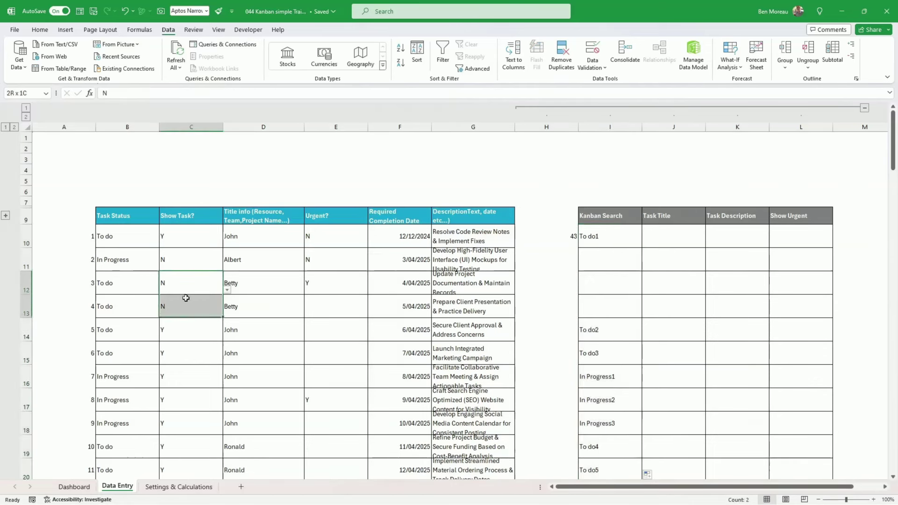
{"action": "left_click_drag", "start_coordinate": [604, 291], "coordinate": [603, 301]}
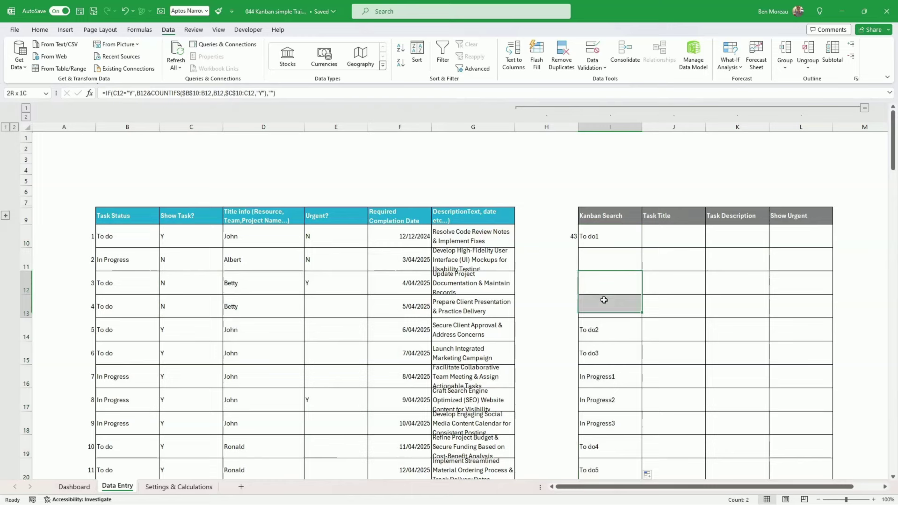
{"action": "left_click", "coordinate": [598, 331]}
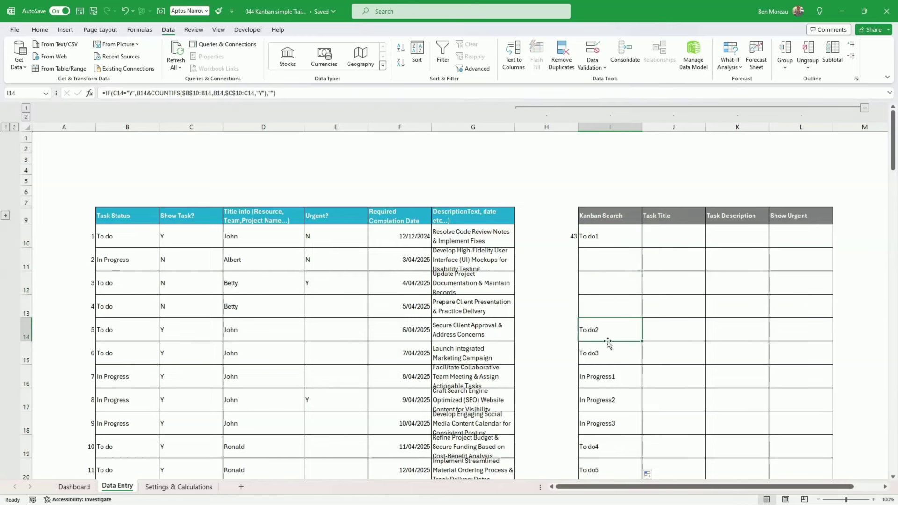
{"action": "left_click", "coordinate": [185, 327]}
{"action": "left_click", "coordinate": [183, 356]}
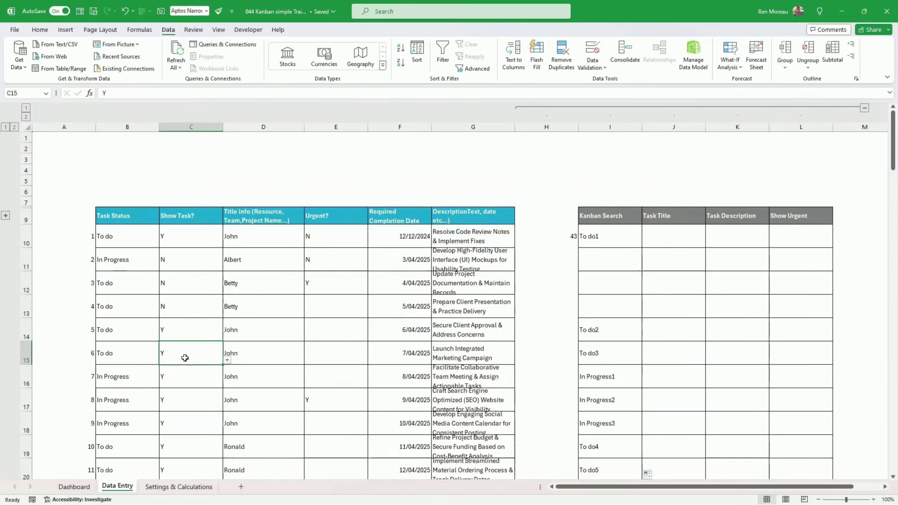
{"action": "left_click", "coordinate": [125, 377]}
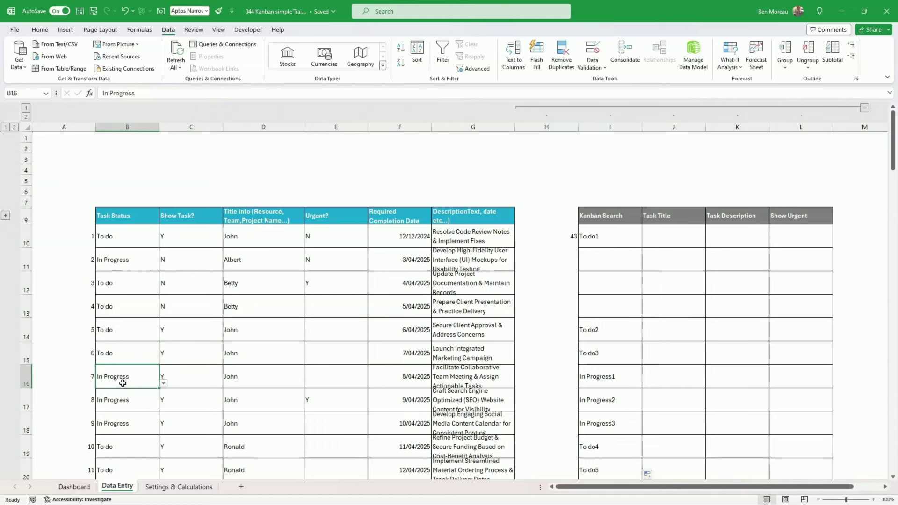
{"action": "left_click", "coordinate": [608, 377]}
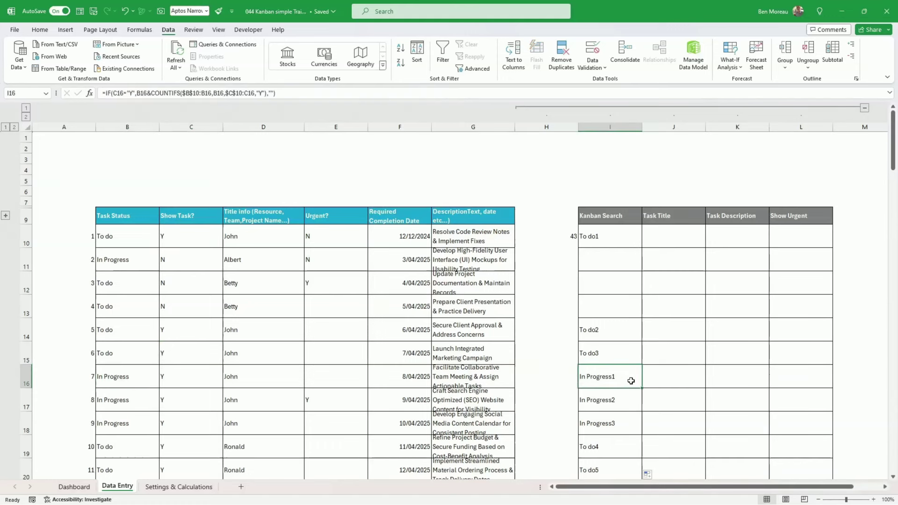
{"action": "left_click", "coordinate": [624, 425]}
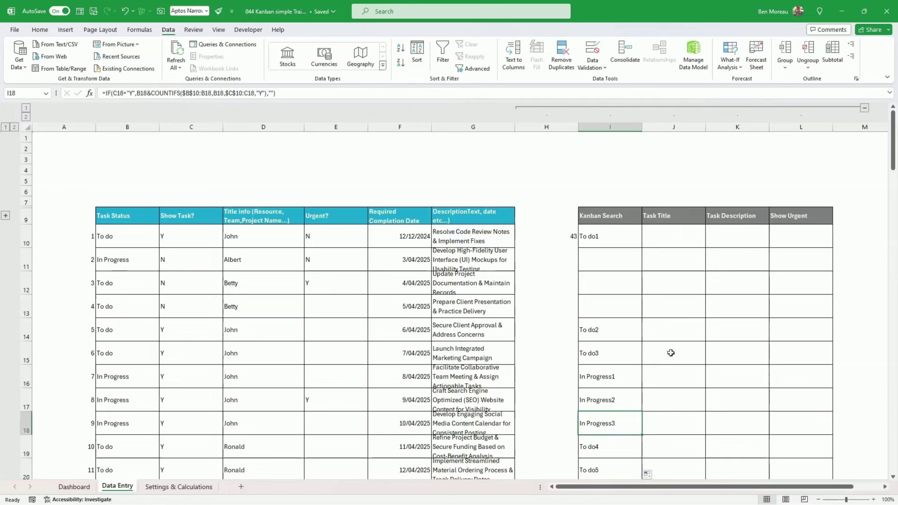
{"action": "left_click", "coordinate": [610, 236]}
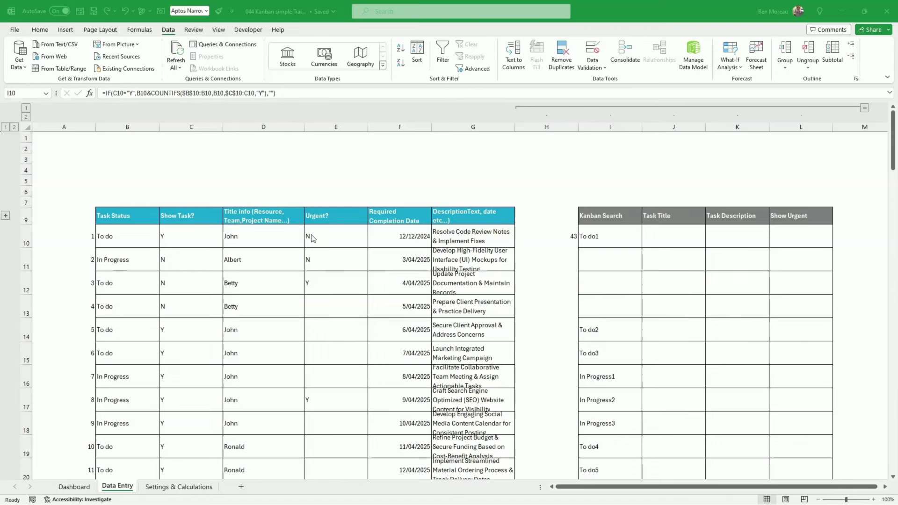
Step: Add the note "vlookup" in I7 above the Kanban Search header
{"action": "left_click", "coordinate": [674, 238]}
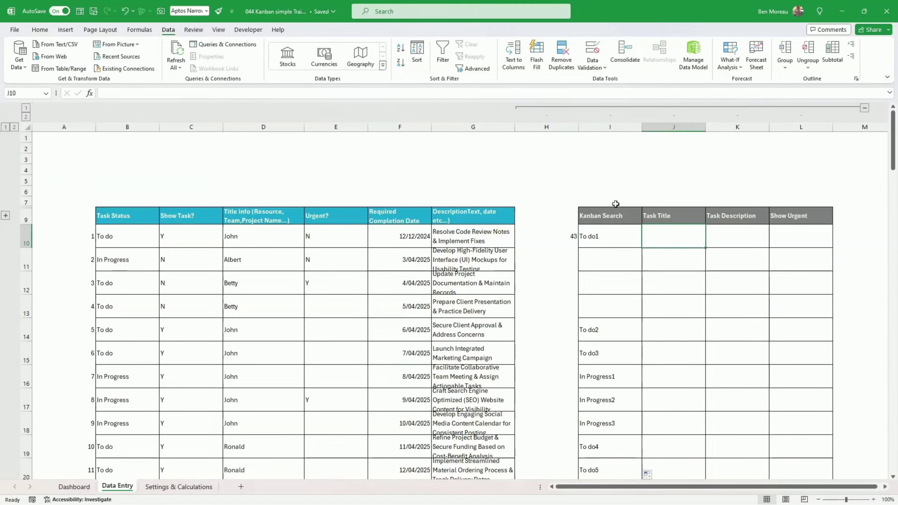
{"action": "left_click", "coordinate": [594, 199]}
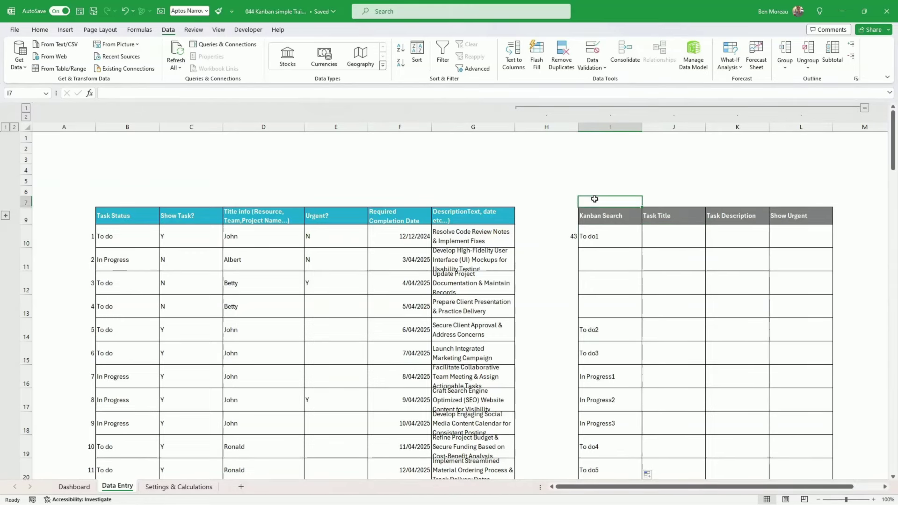
{"action": "type", "text": "vlookup"}
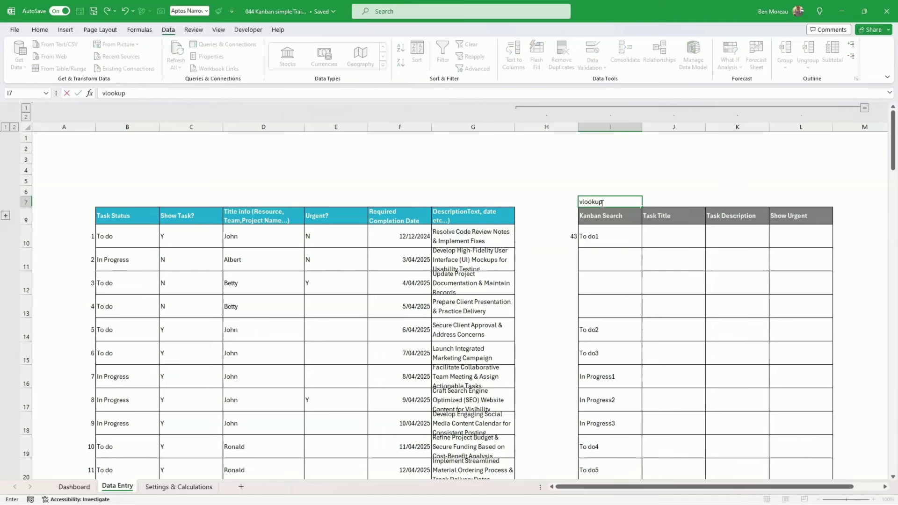
{"action": "key", "text": "ctrl+Return"}
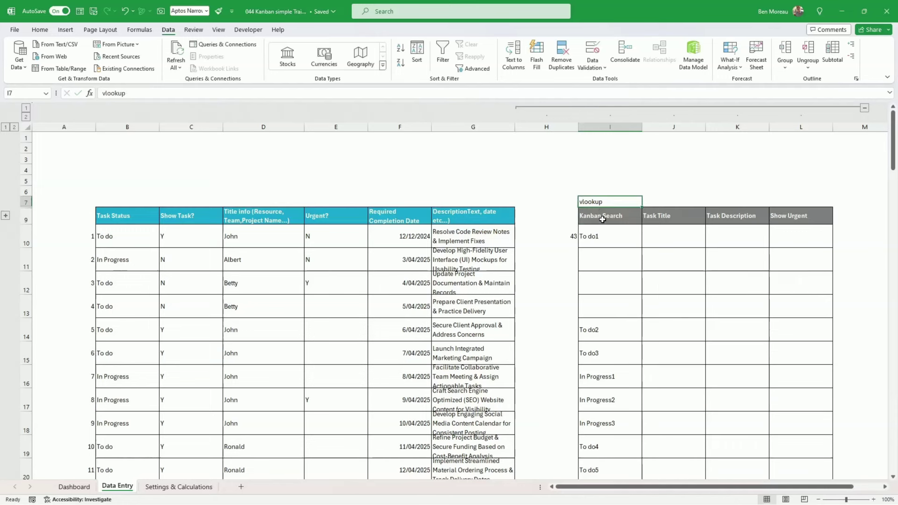
{"action": "left_click", "coordinate": [603, 216]}
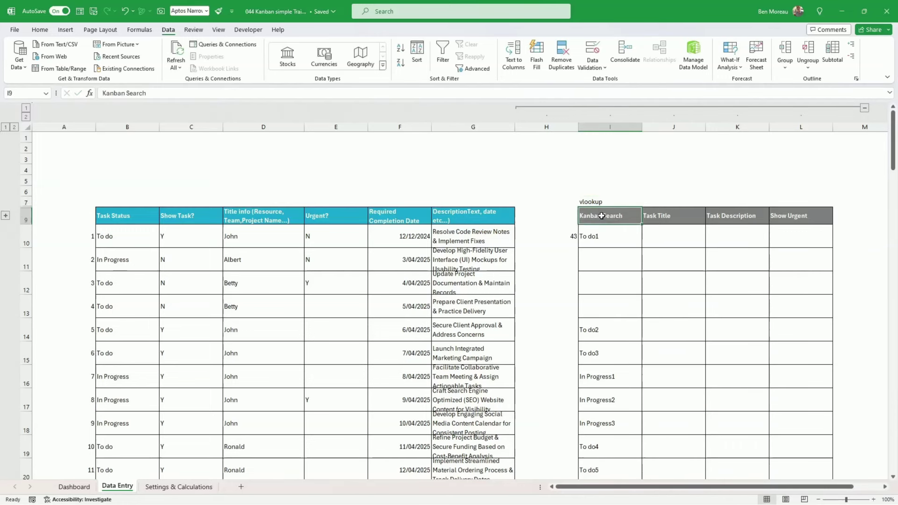
Step: Enter =D10&IF(ShowDate="Y"," (Due: "&TEXT(F10,"d mmm ")&")","") in J10 under Task Title
{"action": "left_click_drag", "start_coordinate": [620, 219], "coordinate": [794, 215]}
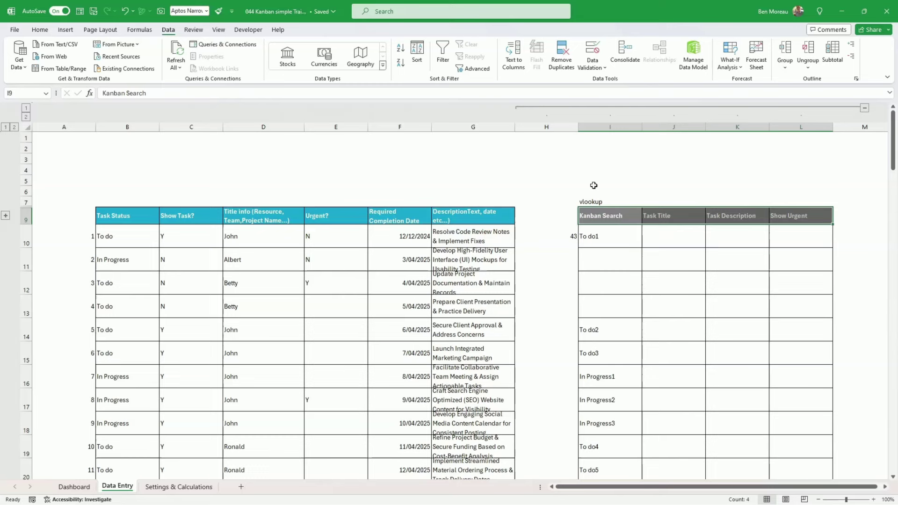
{"action": "left_click", "coordinate": [665, 236]}
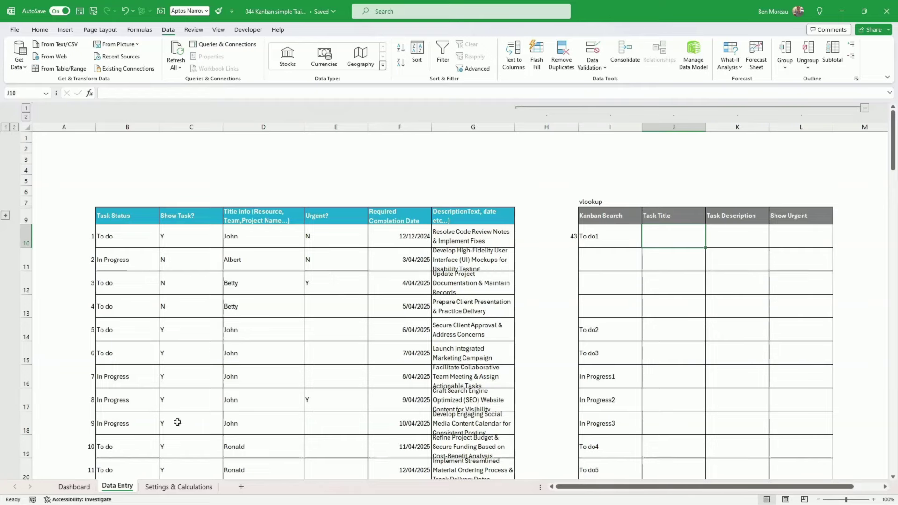
{"action": "left_click", "coordinate": [177, 486]}
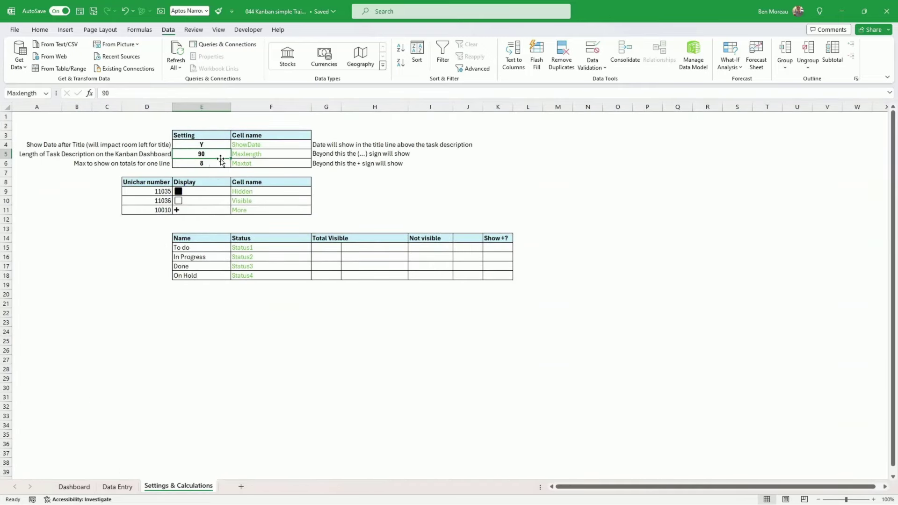
{"action": "left_click", "coordinate": [117, 487]}
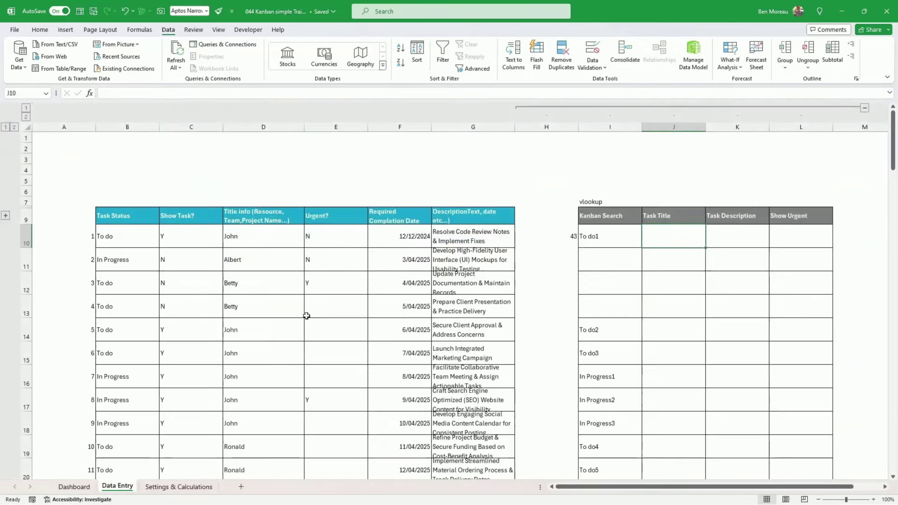
{"action": "left_click", "coordinate": [247, 235]}
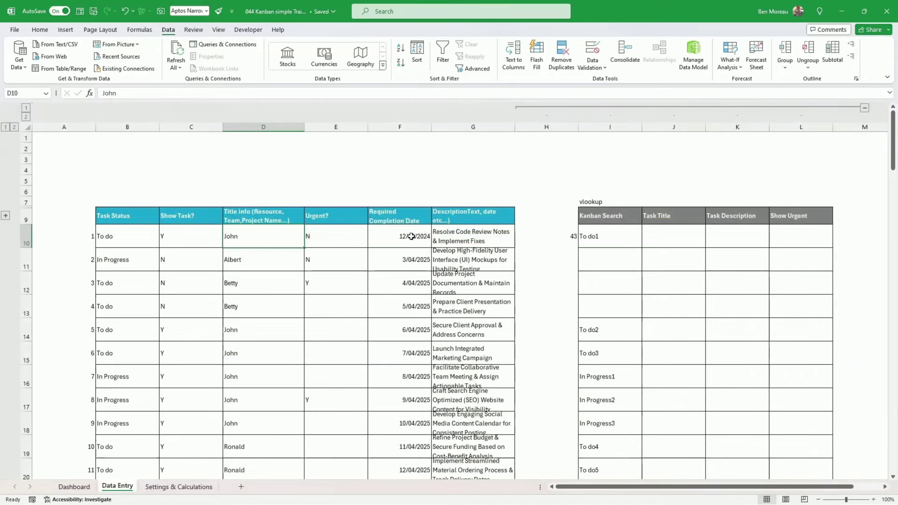
{"action": "left_click", "coordinate": [393, 236]}
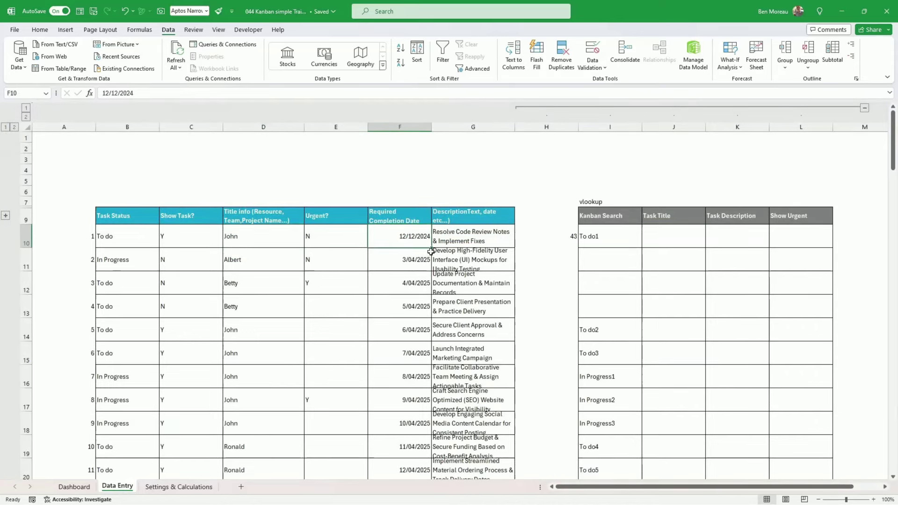
{"action": "left_click", "coordinate": [665, 237]}
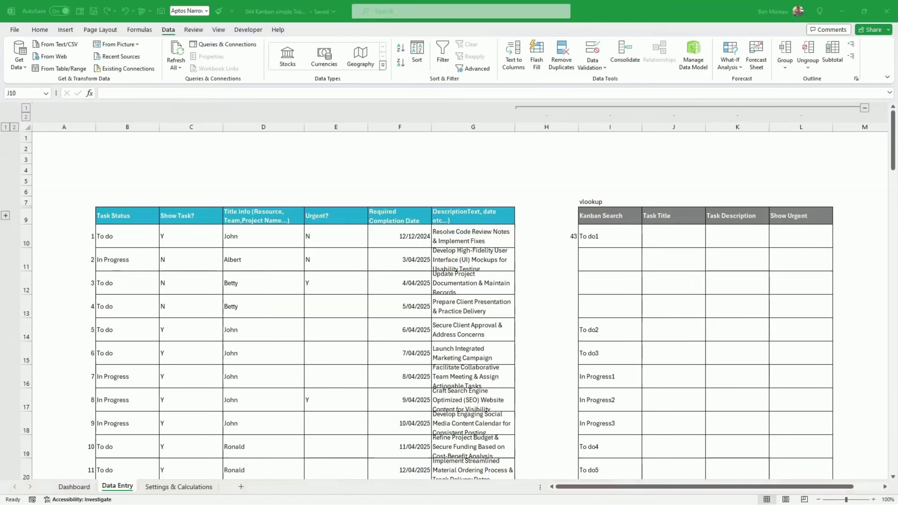
{"action": "key", "text": "alt+Tab"}
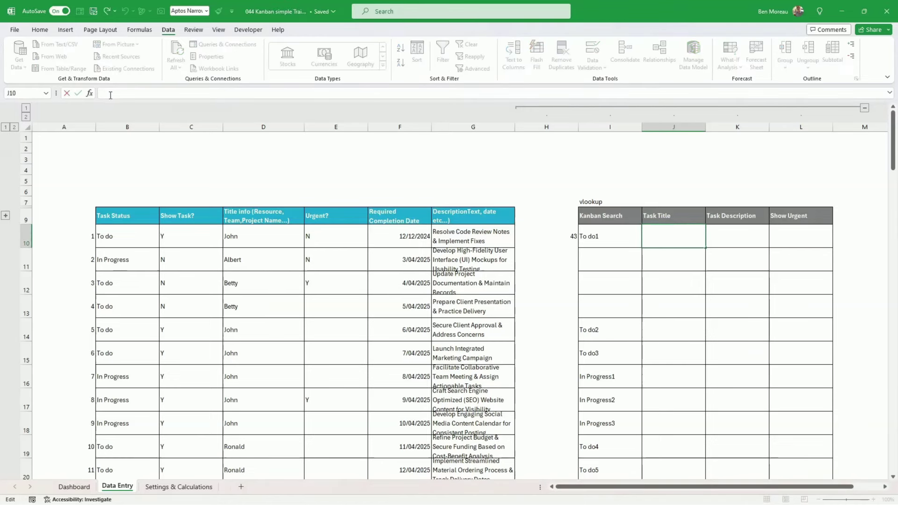
{"action": "key", "text": "F2"}
{"action": "type", "text": "=D10&IF(ShowDate=\"Y\",\" (Due: \"&TEXT(F10,\"d mmm \")&\")\",\"\")"}
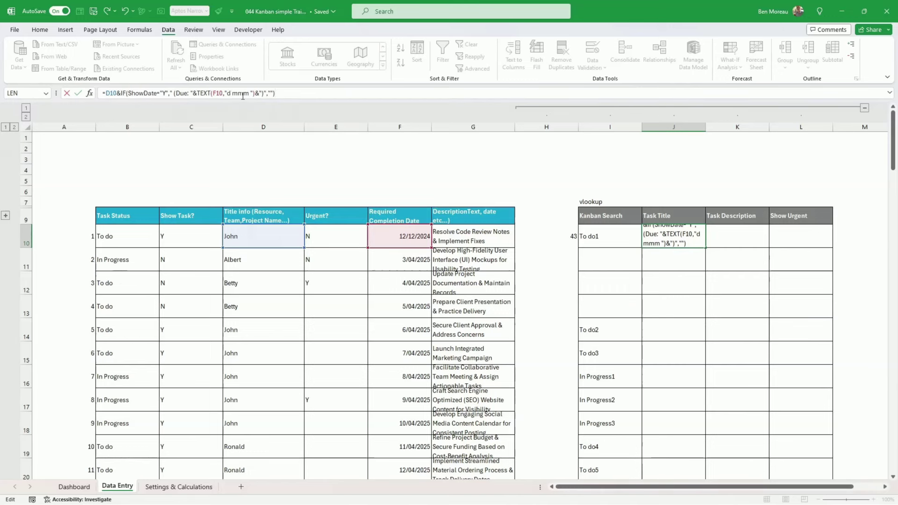
{"action": "key", "text": "Return"}
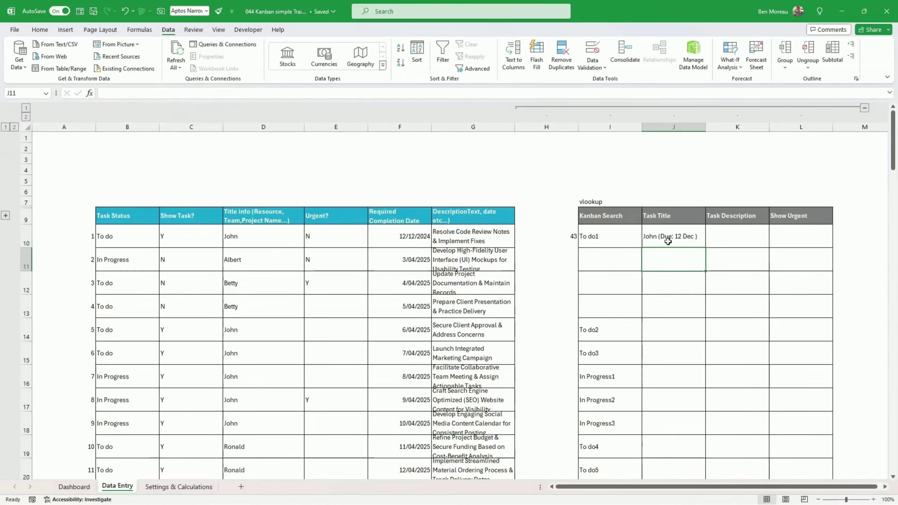
{"action": "left_click", "coordinate": [689, 241]}
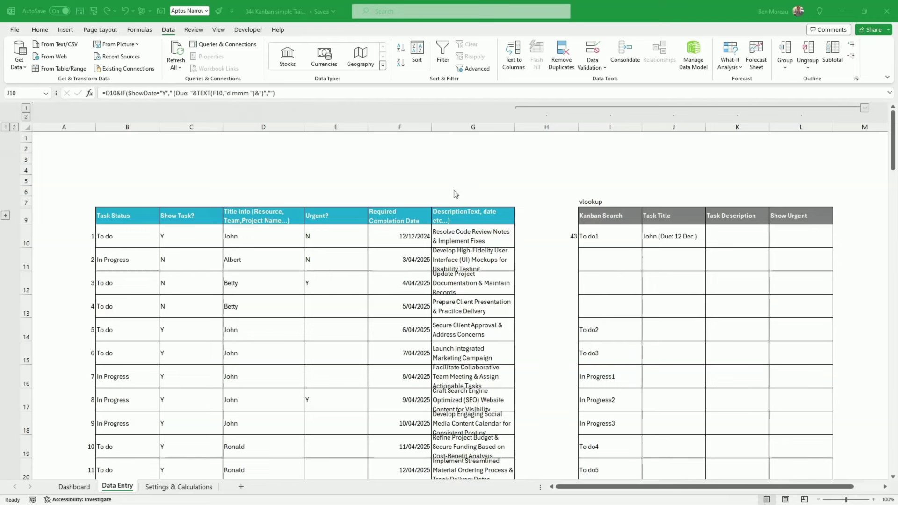
Step: Enter =IF(LEN(G10)>Maxlength,LEFT(G10,Maxlength)&" (...)",G10) in K10 under Task Description
{"action": "left_click", "coordinate": [727, 231]}
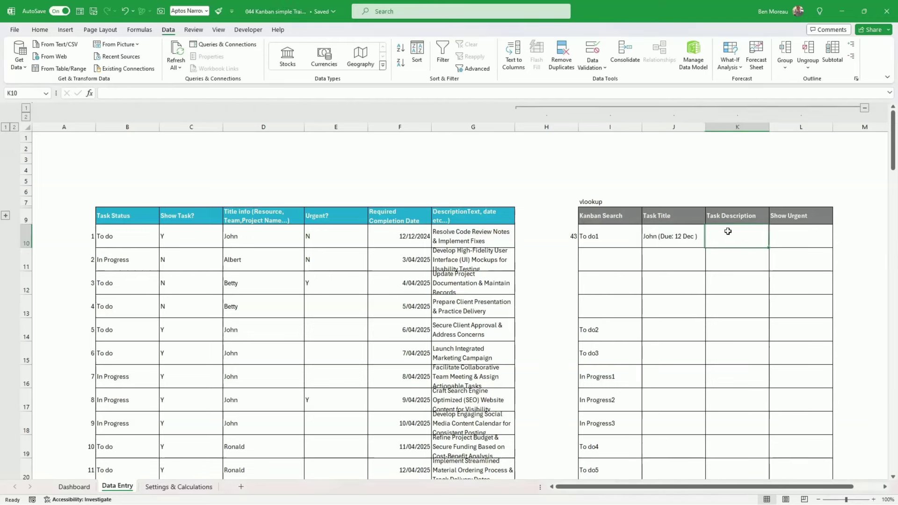
{"action": "left_click", "coordinate": [110, 92]}
{"action": "type", "text": "=IF(LEN(G10)>Maxlength,LEFT(G10,Maxlength)&\" (...)\",G10)"}
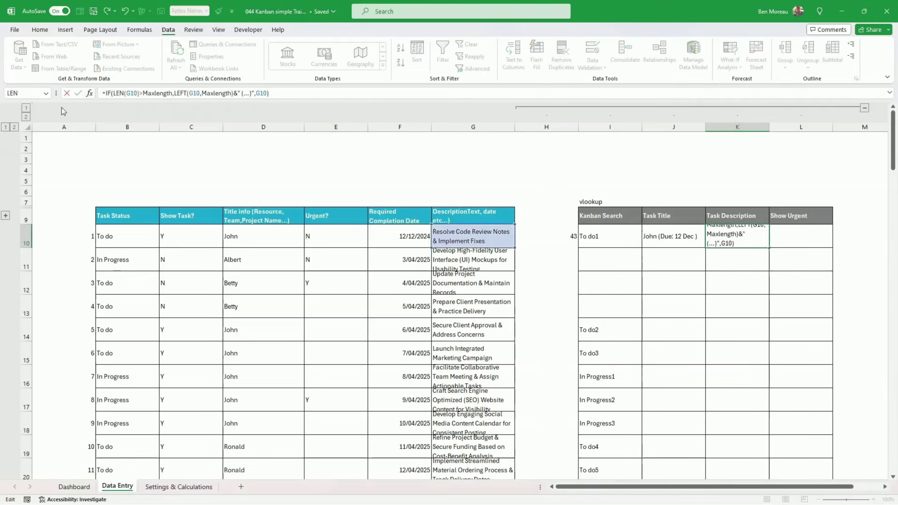
{"action": "left_click", "coordinate": [78, 94]}
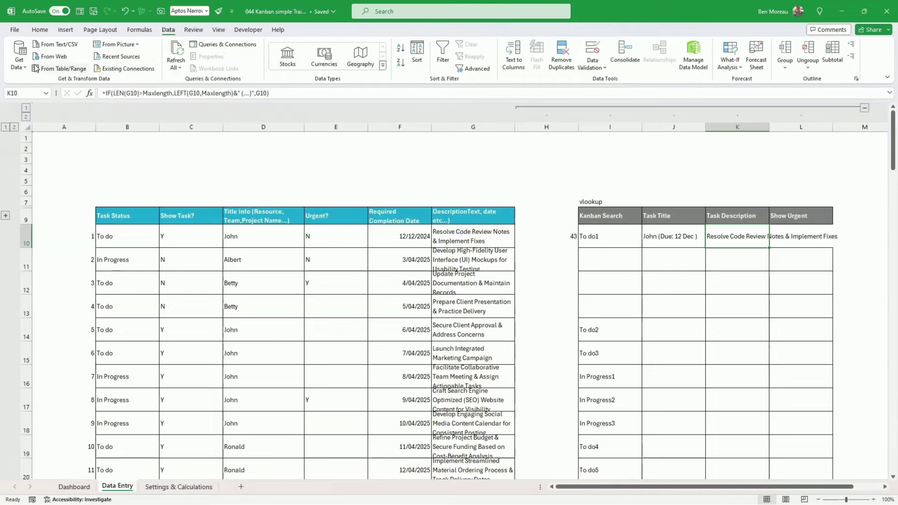
Step: Wrap the text in K10 and widen column K slightly so the description fits on two lines
{"action": "left_click", "coordinate": [40, 29]}
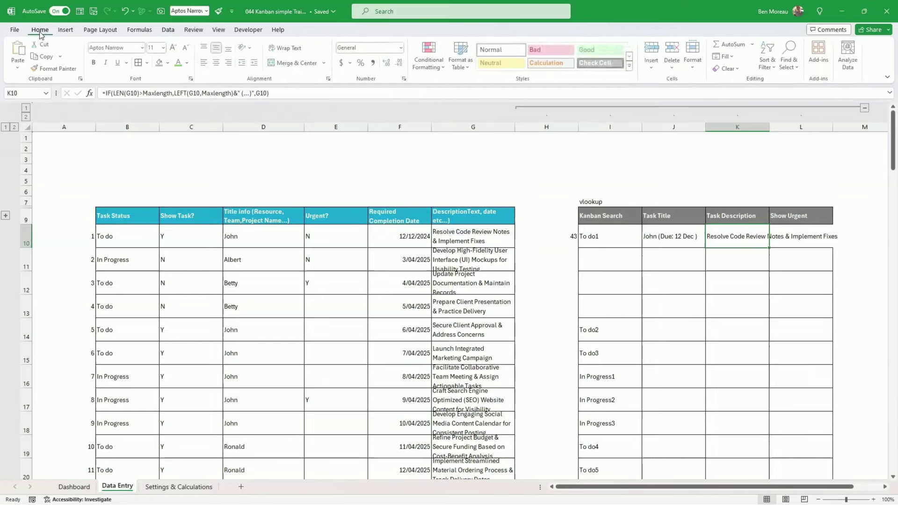
{"action": "left_click", "coordinate": [301, 48]}
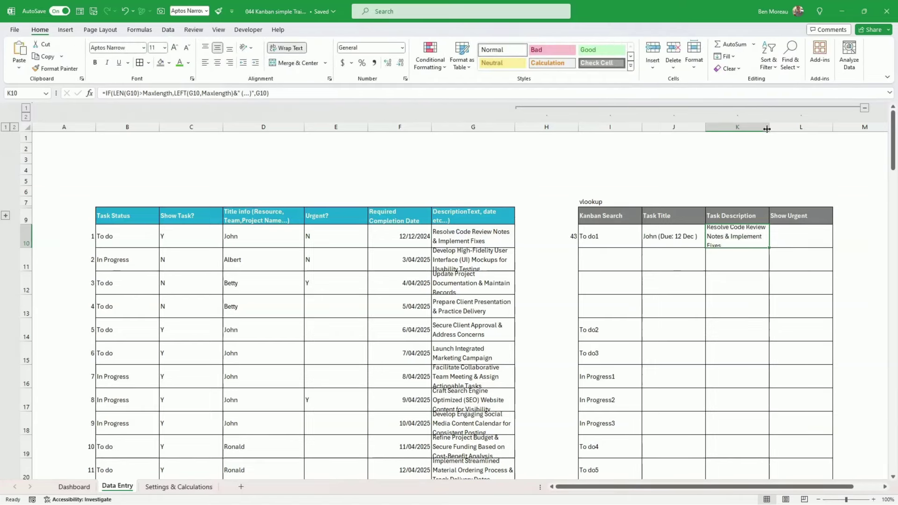
{"action": "left_click_drag", "start_coordinate": [767, 129], "coordinate": [782, 131]}
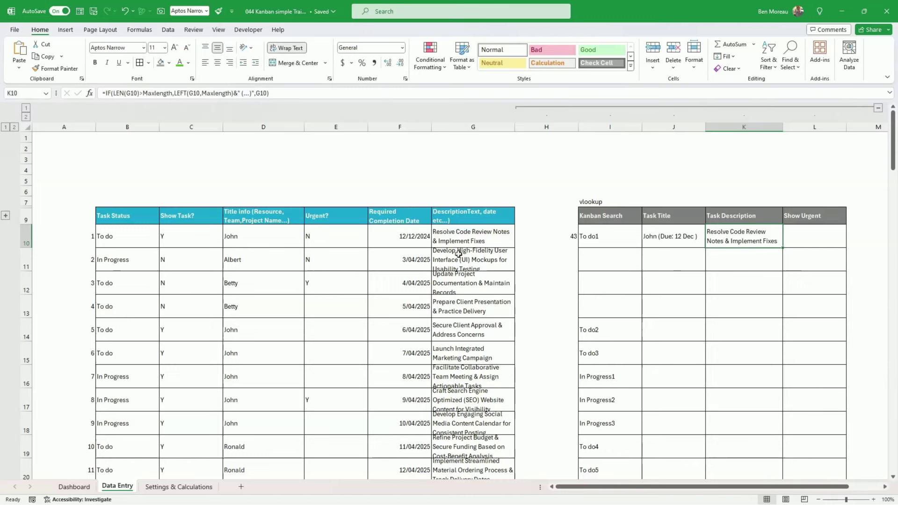
Step: Append a long run of "d" characters to the description in G10 to exceed the maximum length
{"action": "left_click", "coordinate": [393, 236]}
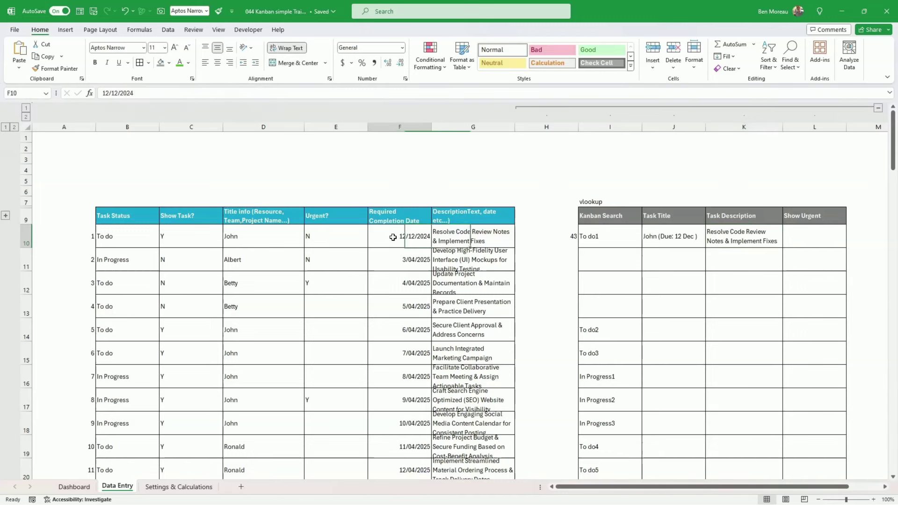
{"action": "left_click", "coordinate": [450, 240]}
{"action": "left_click", "coordinate": [258, 93]}
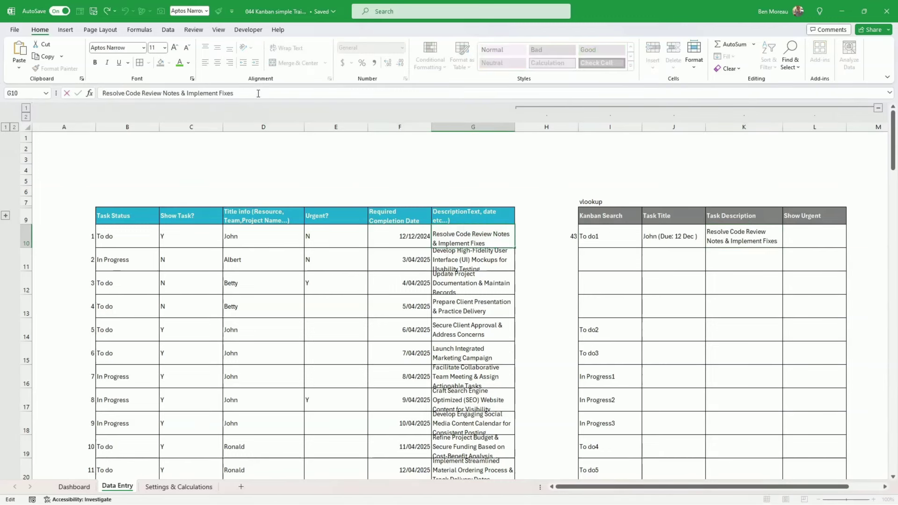
{"action": "type", "text": "dddddddddddddddddddddddddddddddd"}
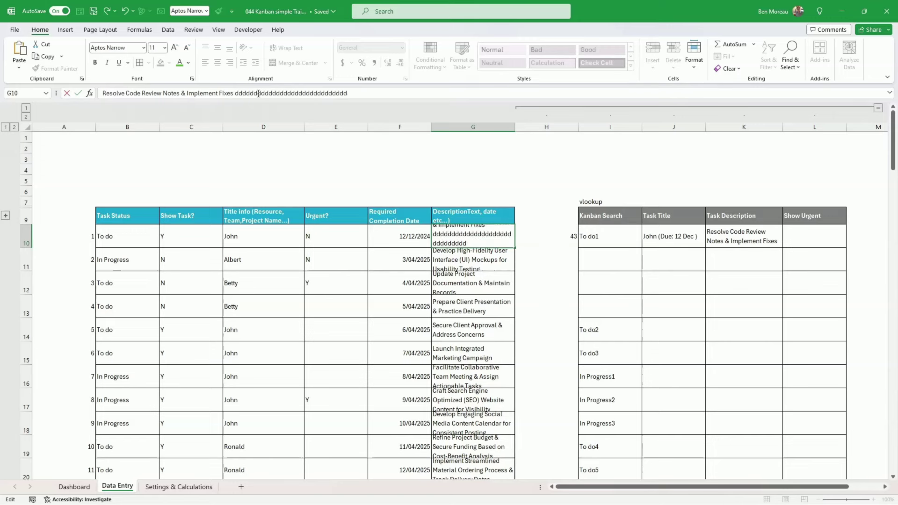
{"action": "type", "text": "ddddddddddddddddddddddddddddddddd"}
{"action": "key", "text": "Return"}
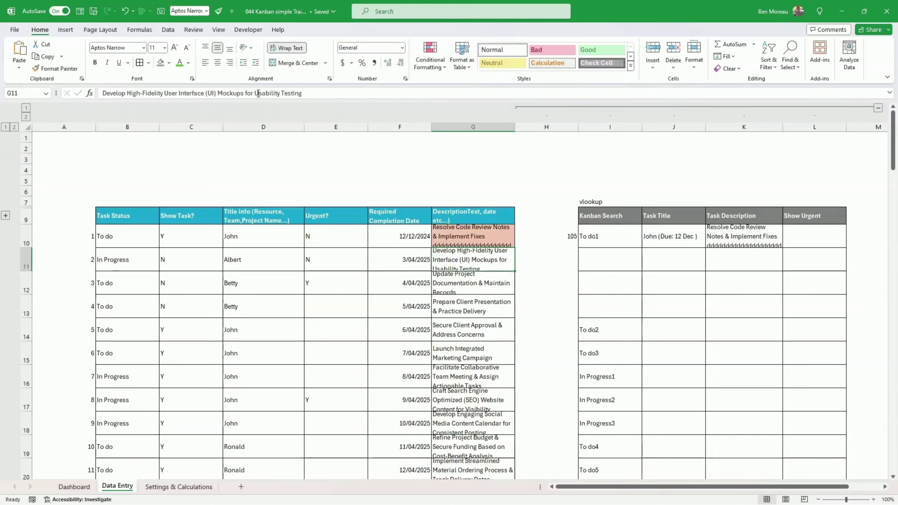
Step: Check the length formula in H10 and widen column K enough to show the whole shortened description in K10
{"action": "left_click", "coordinate": [457, 243]}
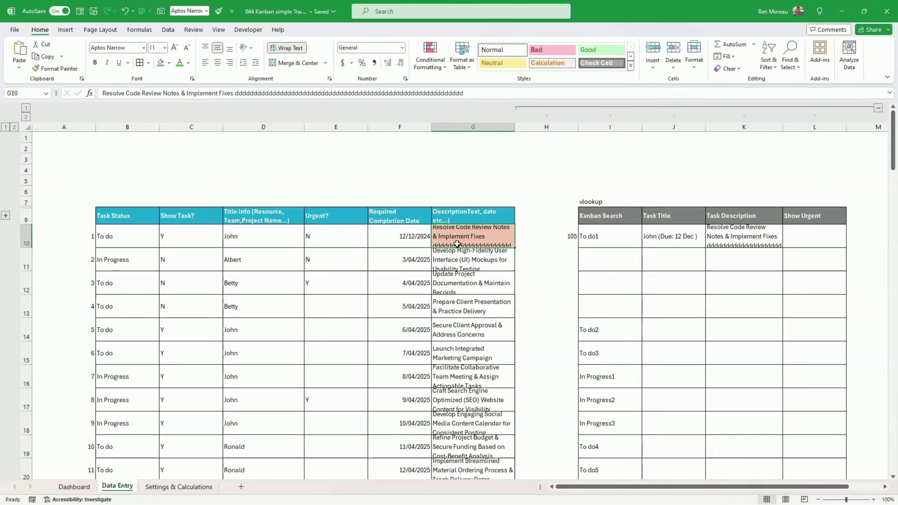
{"action": "left_click", "coordinate": [559, 241]}
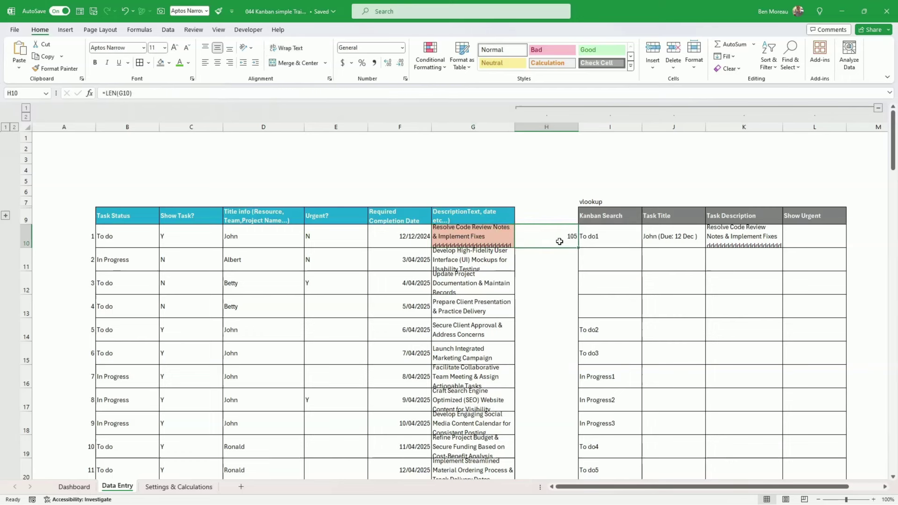
{"action": "left_click_drag", "start_coordinate": [782, 127], "coordinate": [886, 127]}
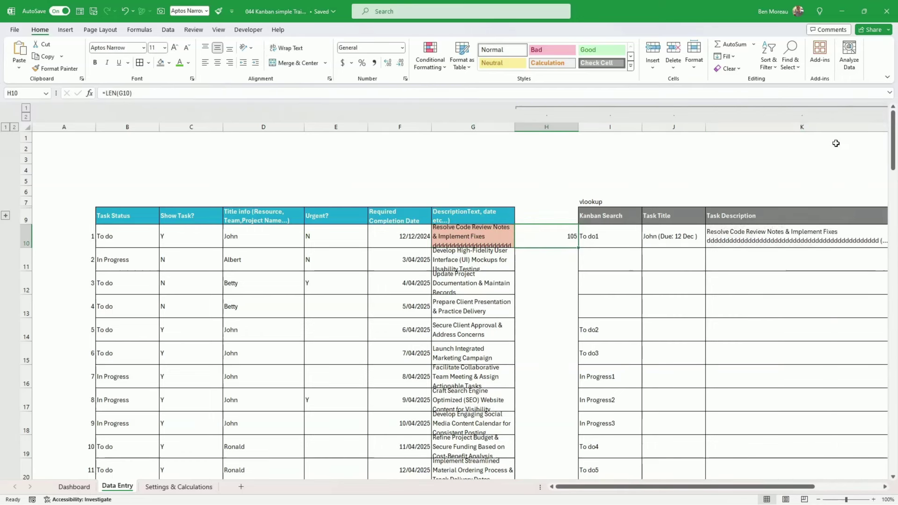
{"action": "left_click_drag", "start_coordinate": [735, 486], "coordinate": [751, 486]}
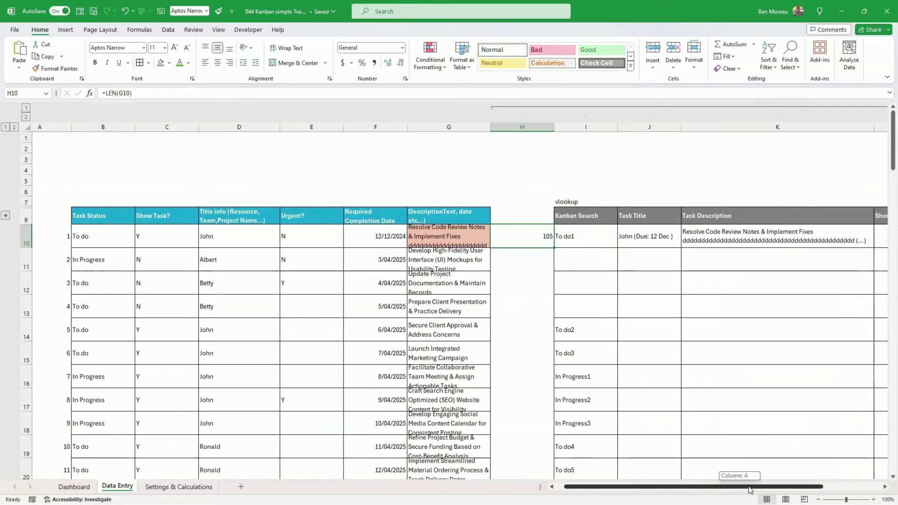
{"action": "left_click", "coordinate": [837, 241]}
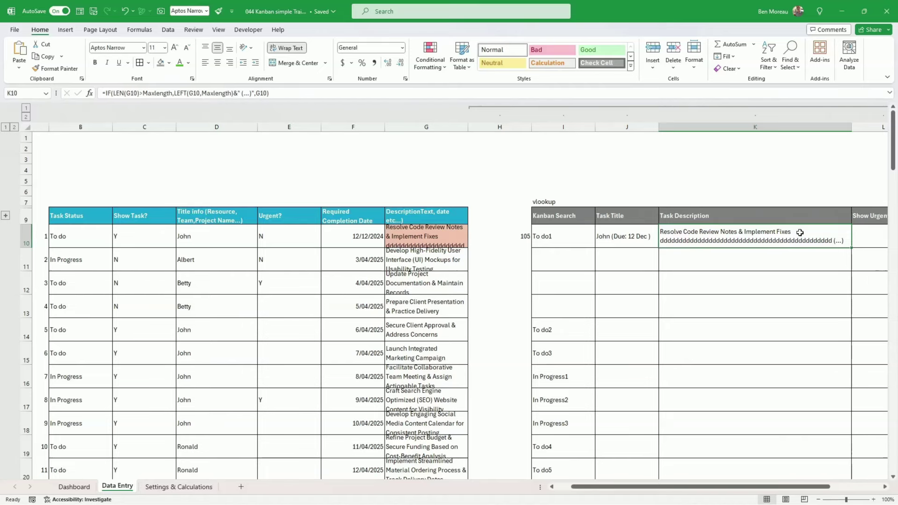
{"action": "key", "text": "Left"}
{"action": "key", "text": "Left"}
{"action": "key", "text": "Right"}
{"action": "key", "text": "Right"}
{"action": "key", "text": "Right"}
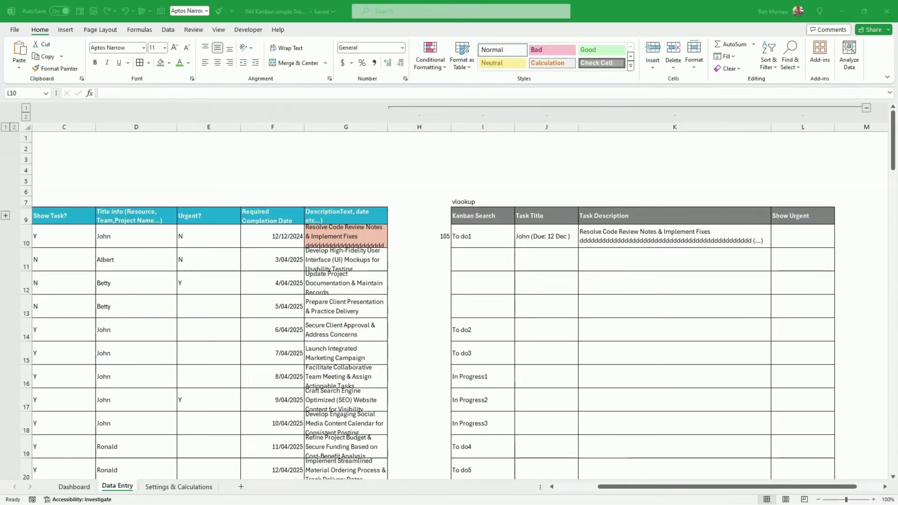
Step: Enter =IF(E10="Y",1,0) in L10 under Show Urgent
{"action": "left_click", "coordinate": [807, 239]}
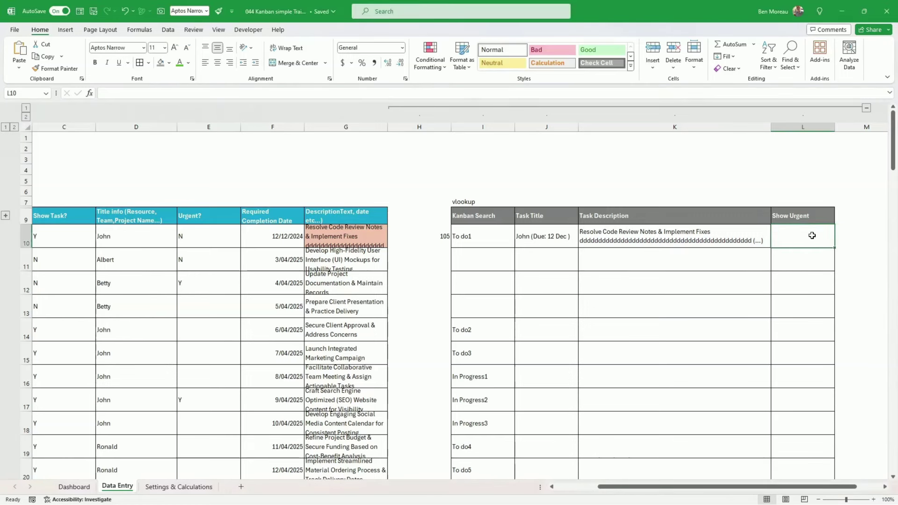
{"action": "type", "text": "=if("}
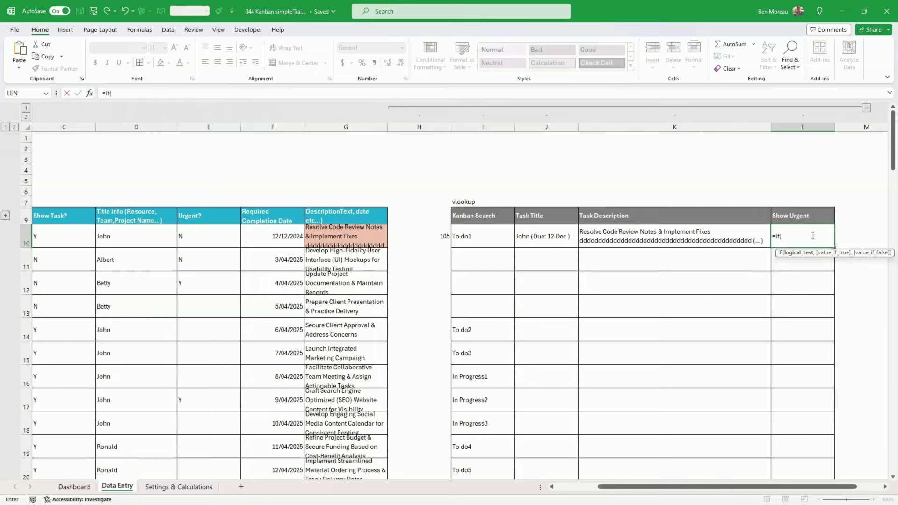
{"action": "key", "text": "Left"}
{"action": "key", "text": "Left"}
{"action": "key", "text": "Left"}
{"action": "key", "text": "Left"}
{"action": "key", "text": "Left"}
{"action": "key", "text": "Left"}
{"action": "key", "text": "Left"}
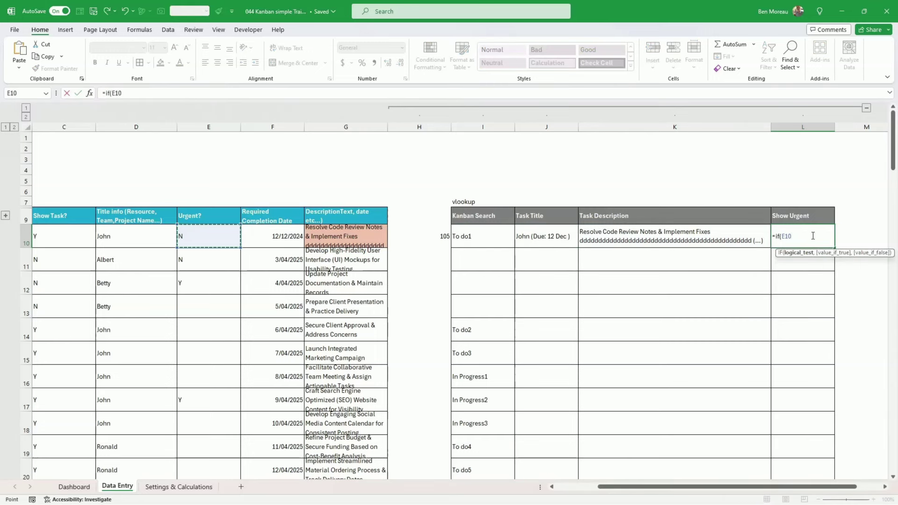
{"action": "type", "text": "=\""}
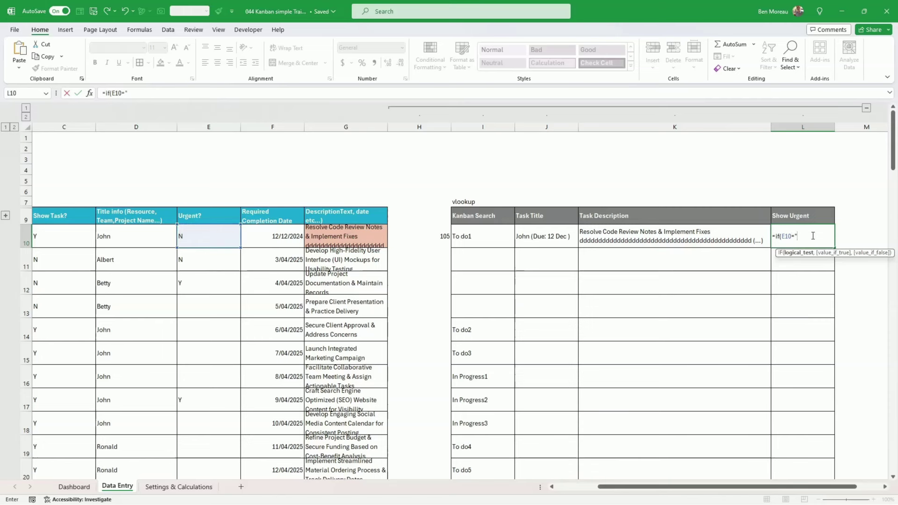
{"action": "type", "text": "Y\","}
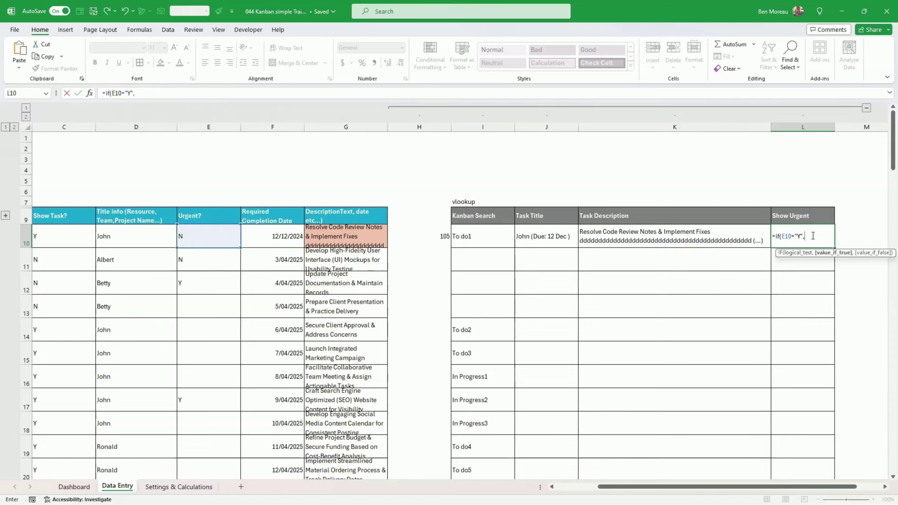
{"action": "type", "text": "1,0"}
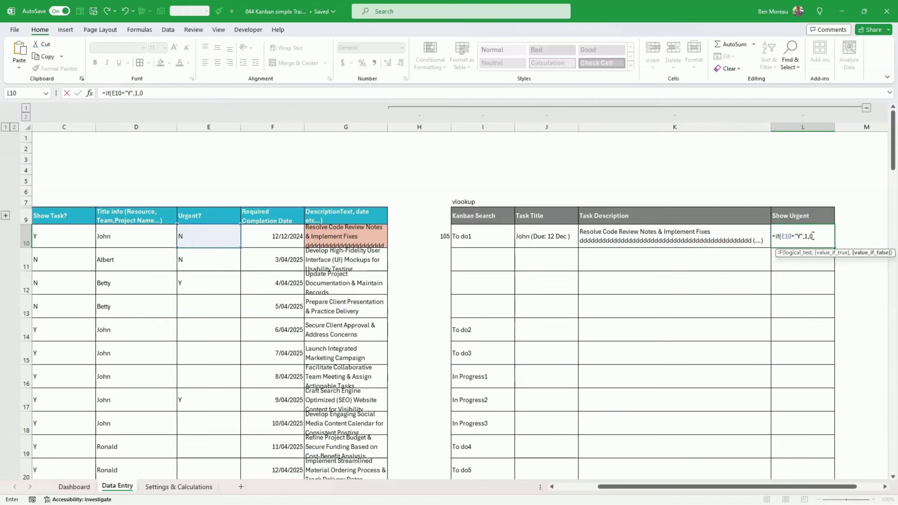
{"action": "type", "text": ")"}
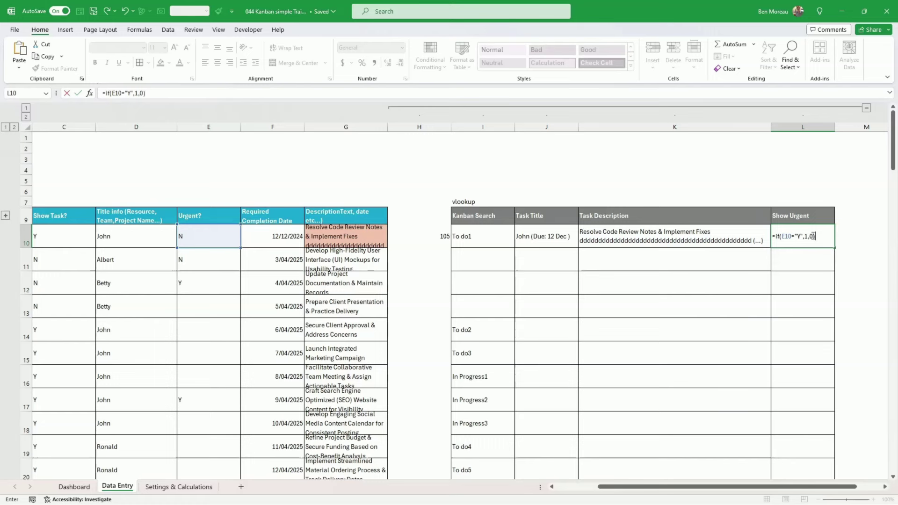
{"action": "key", "text": "Return"}
{"action": "left_click", "coordinate": [813, 235]}
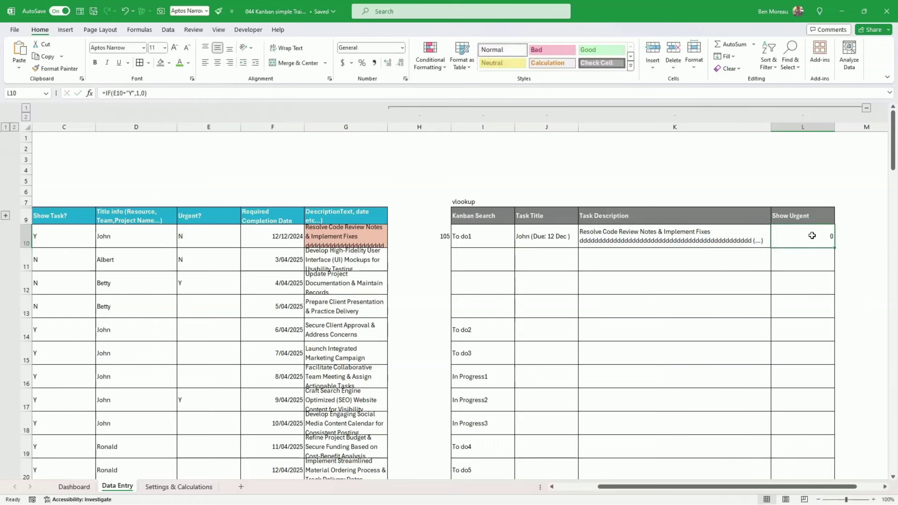
Step: Set Urgent? to Y for the first task in E10 to test the Show Urgent formula
{"action": "left_click", "coordinate": [206, 238]}
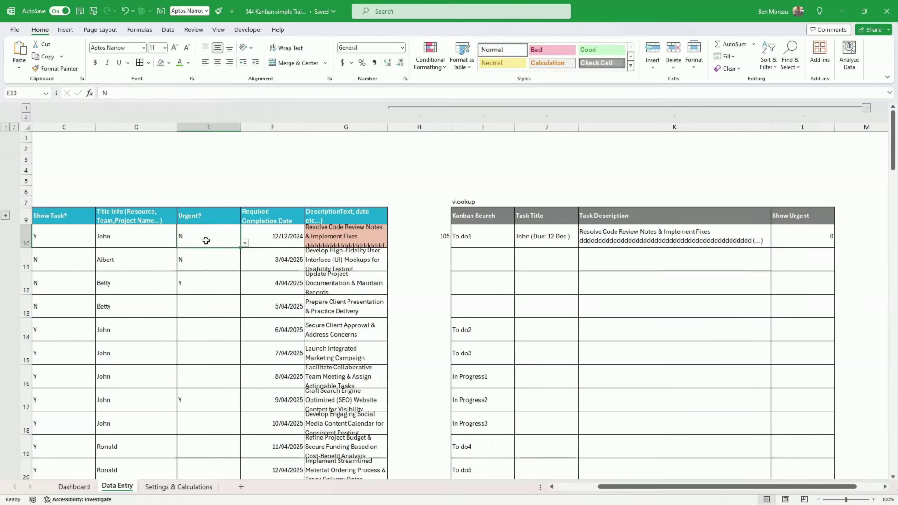
{"action": "left_click", "coordinate": [245, 243]}
{"action": "left_click", "coordinate": [238, 251]}
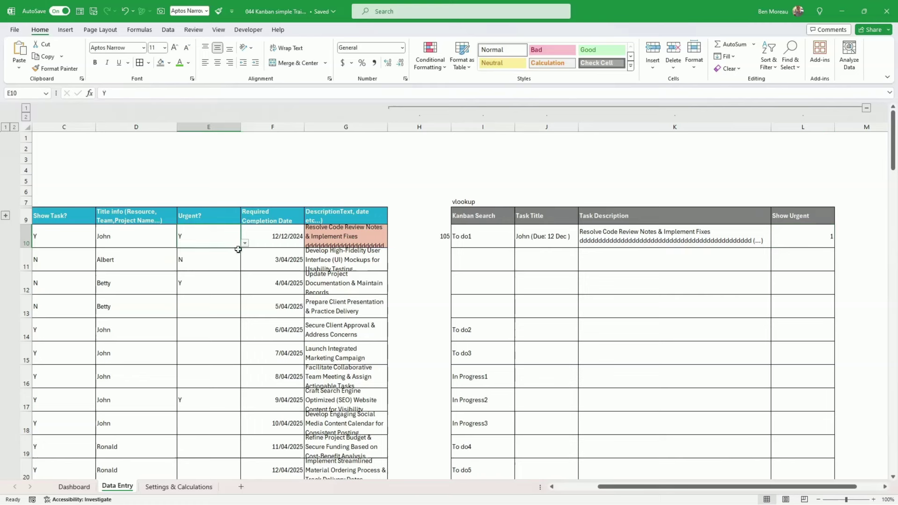
Step: Centre the Show Urgent value in L10 horizontally and make it bold
{"action": "left_click", "coordinate": [819, 243]}
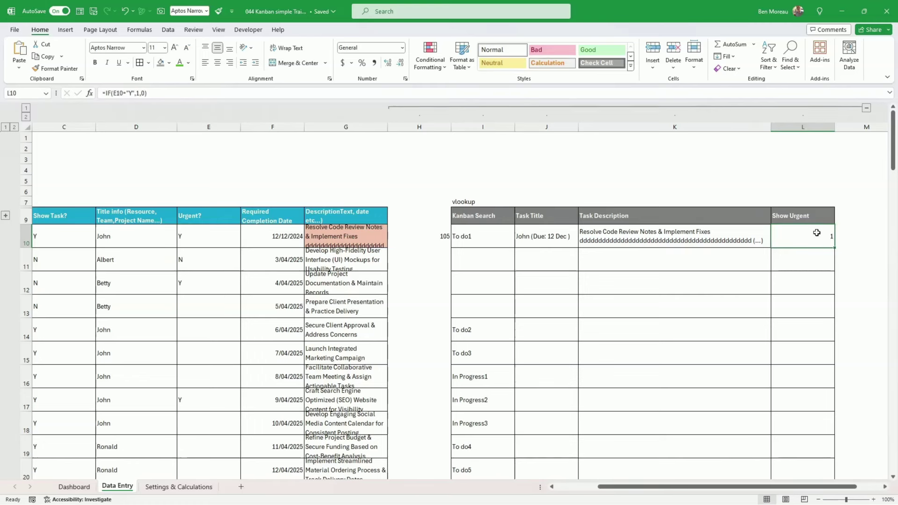
{"action": "left_click", "coordinate": [218, 60]}
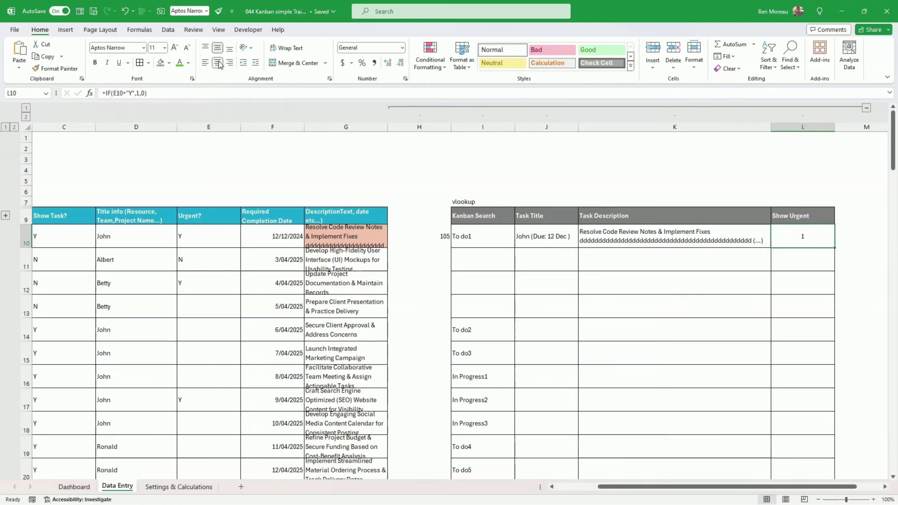
{"action": "left_click", "coordinate": [94, 62]}
{"action": "left_click", "coordinate": [709, 308]}
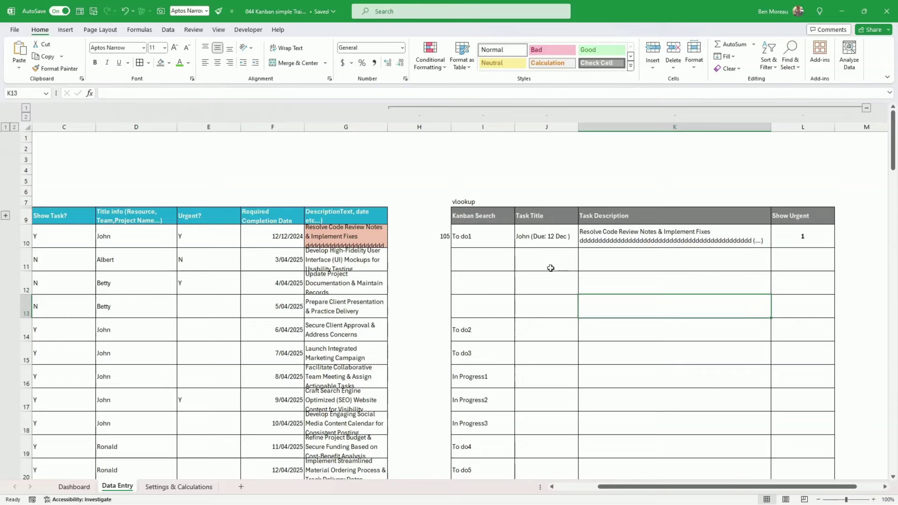
Step: Fill the Task Title, Task Description and Show Urgent formulas from J10:L10 down all the table rows
{"action": "left_click_drag", "start_coordinate": [528, 239], "coordinate": [800, 236]}
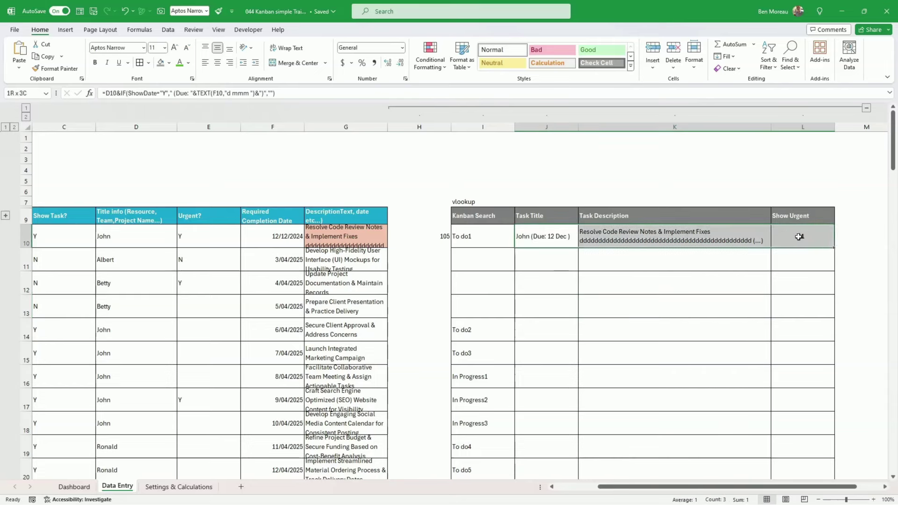
{"action": "double_click", "coordinate": [835, 249]}
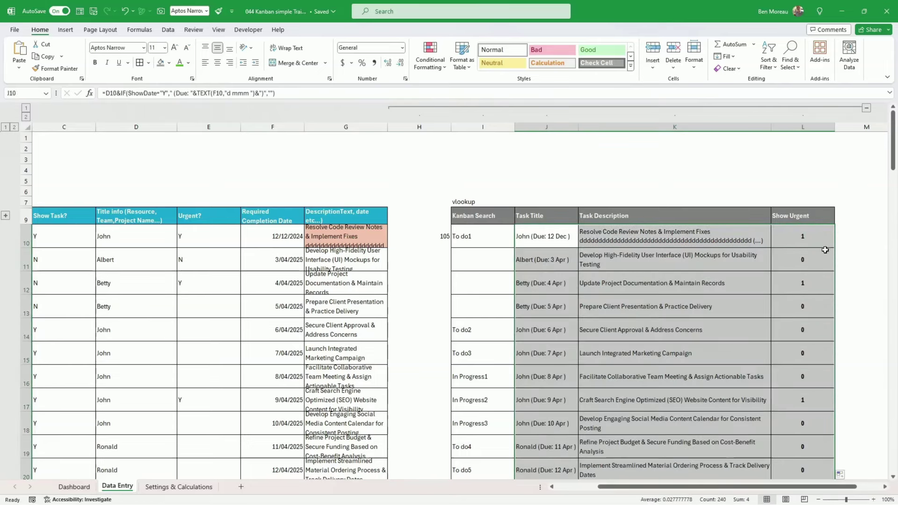
{"action": "scroll", "coordinate": [802, 270], "scroll_direction": "down", "scroll_amount": 9}
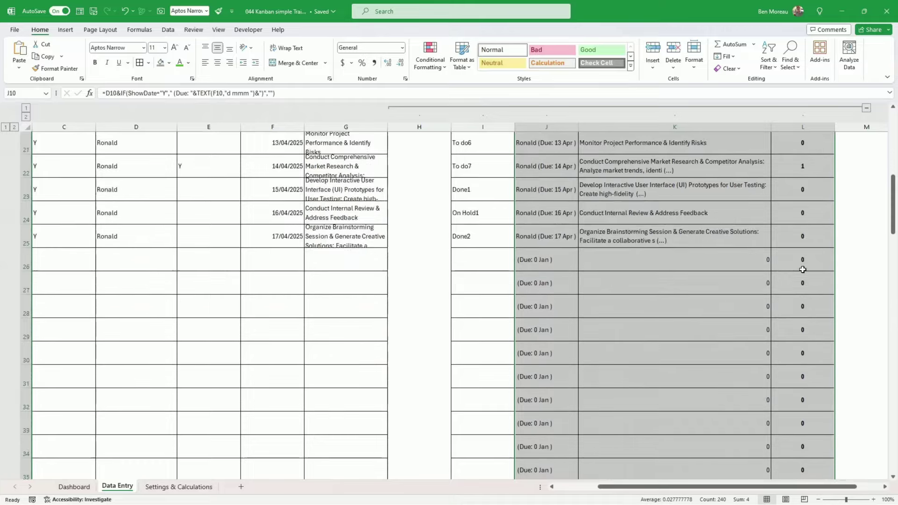
{"action": "scroll", "coordinate": [802, 269], "scroll_direction": "up", "scroll_amount": 7}
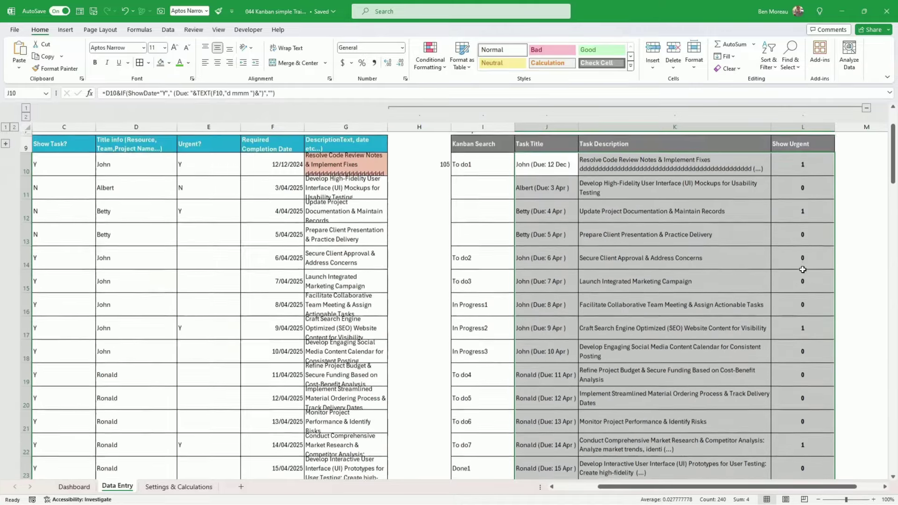
{"action": "scroll", "coordinate": [802, 270], "scroll_direction": "down", "scroll_amount": 8}
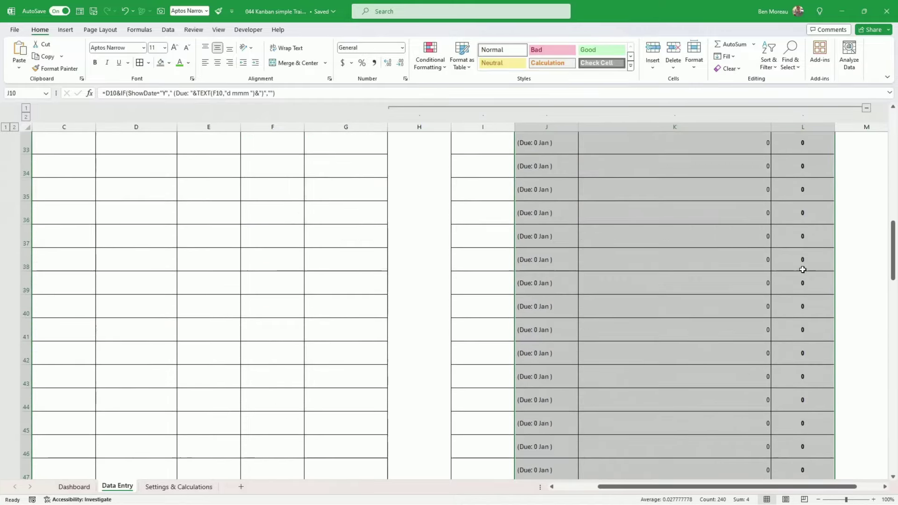
Step: Review the filled Task Title, Task Description and Show Urgent formulas, including the blank rows below the last task
{"action": "left_click", "coordinate": [613, 349]}
{"action": "scroll", "coordinate": [552, 327], "scroll_direction": "up", "scroll_amount": 3}
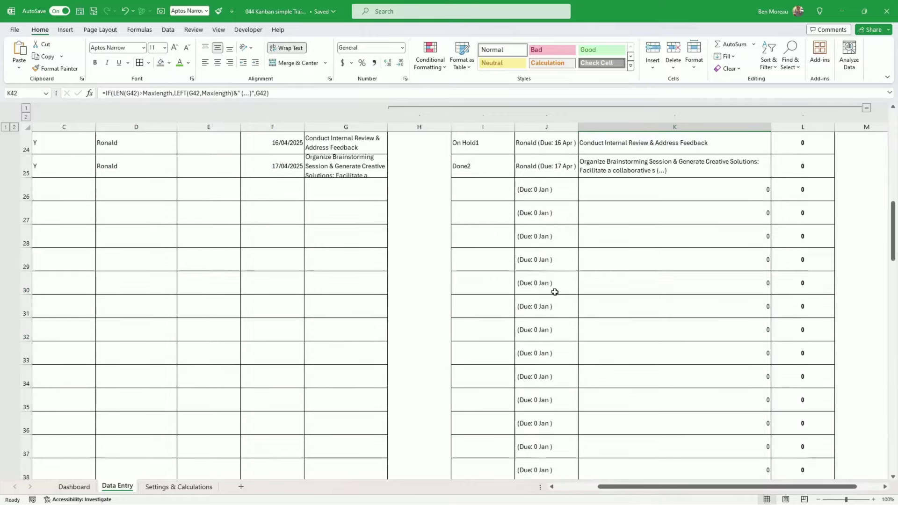
{"action": "scroll", "coordinate": [563, 287], "scroll_direction": "up", "scroll_amount": 3}
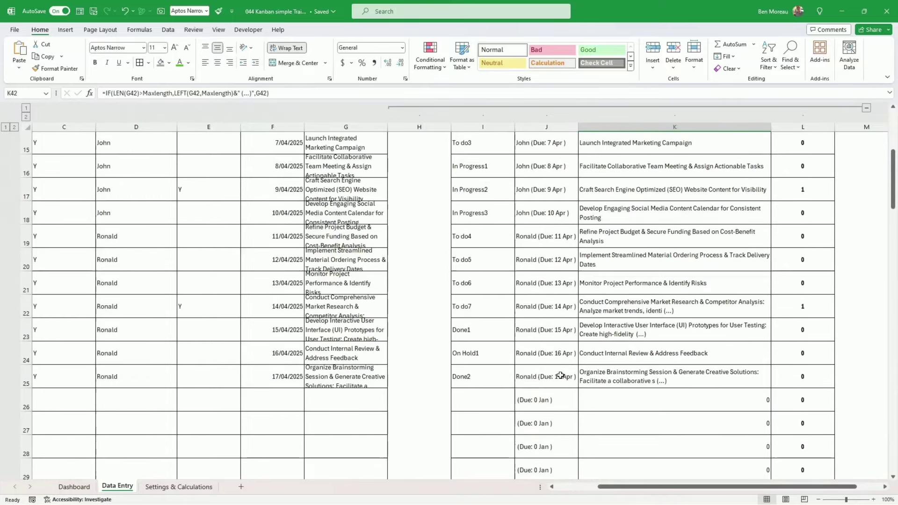
{"action": "left_click", "coordinate": [563, 398]}
{"action": "left_click", "coordinate": [216, 400]}
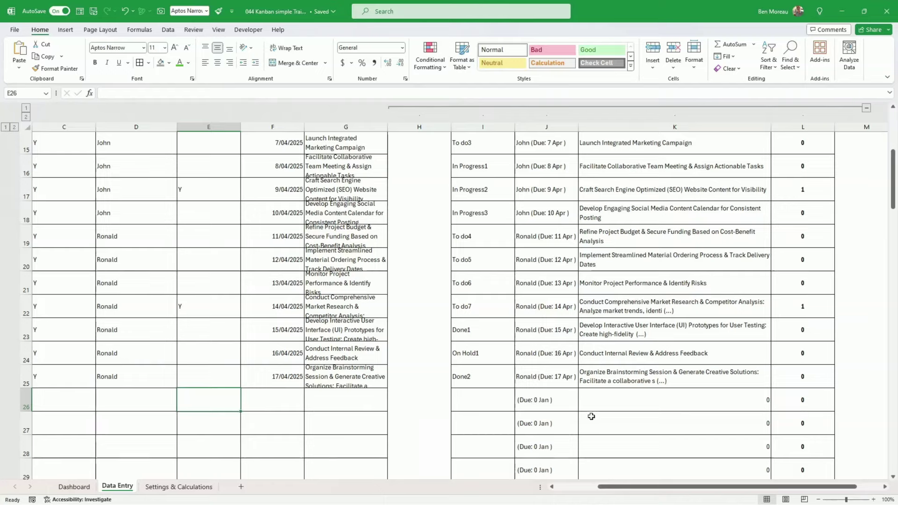
{"action": "scroll", "coordinate": [690, 429], "scroll_direction": "up", "scroll_amount": 5}
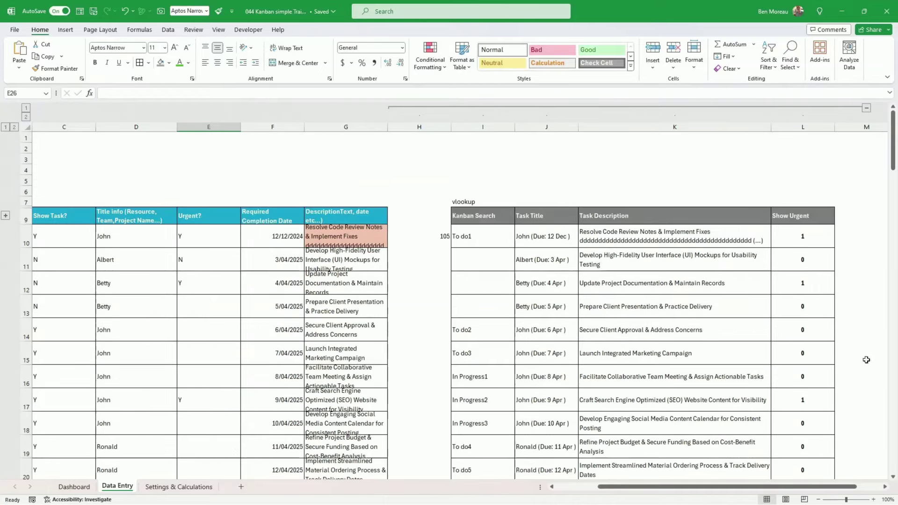
{"action": "left_click", "coordinate": [608, 306]}
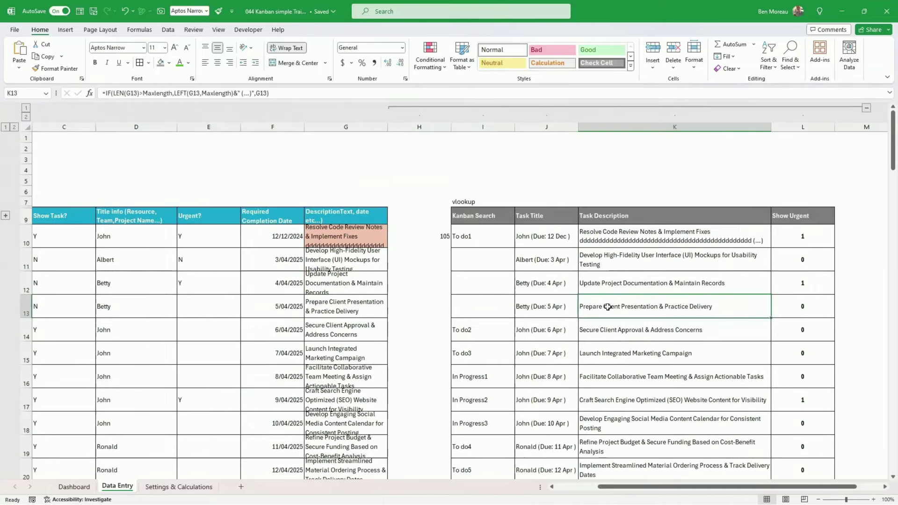
Step: Collapse and re-expand the helper column group, and fill the =LEN(G10) formula from H10 down column H
{"action": "left_click", "coordinate": [866, 108]}
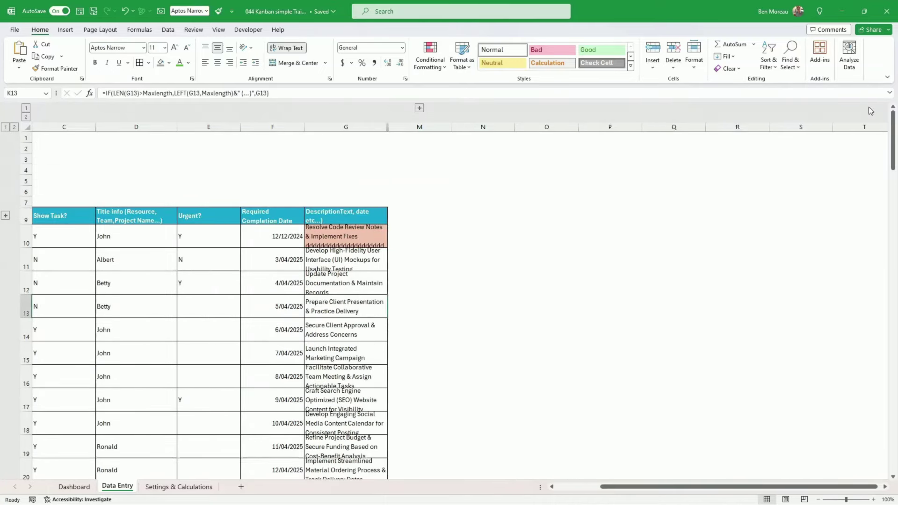
{"action": "left_click", "coordinate": [419, 108]}
{"action": "left_click", "coordinate": [468, 236]}
{"action": "left_click", "coordinate": [370, 237]}
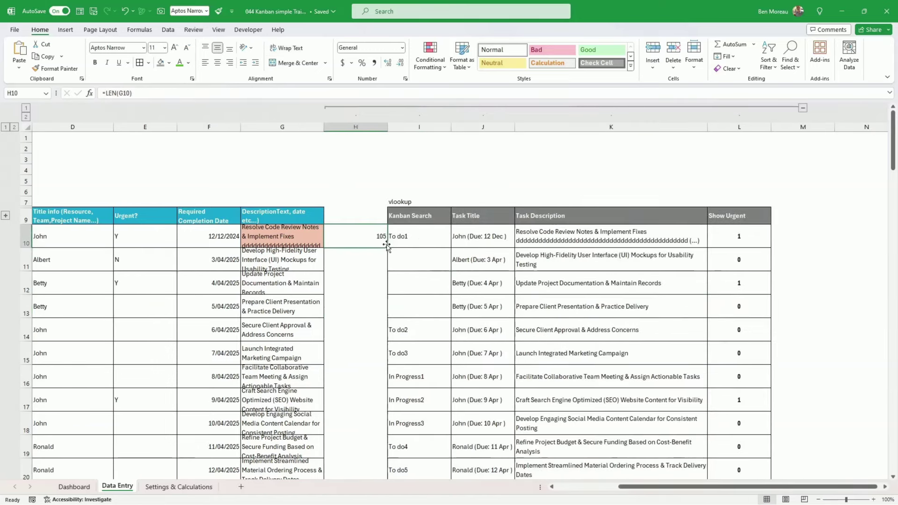
{"action": "double_click", "coordinate": [387, 246]}
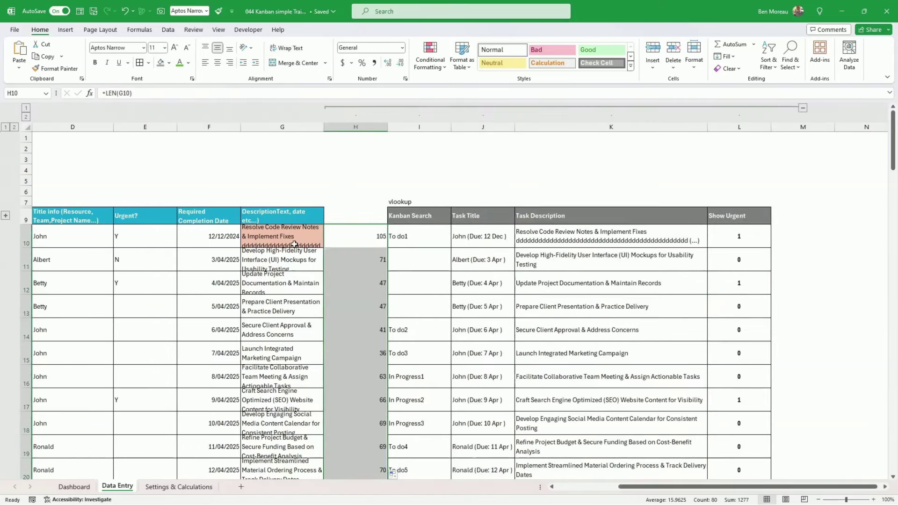
{"action": "left_click", "coordinate": [346, 241]}
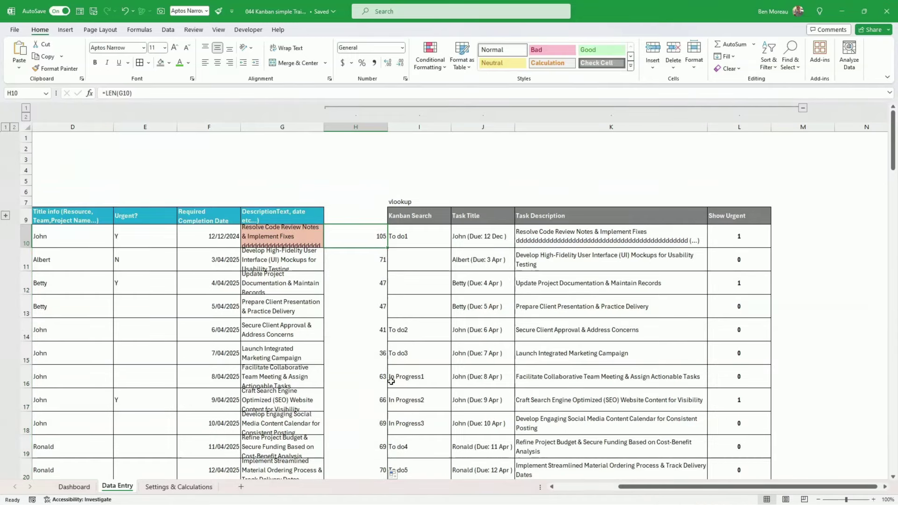
Step: Compare the description lengths in column H with the shortened descriptions in column K and inspect the formula in K13
{"action": "scroll", "coordinate": [350, 360], "scroll_direction": "down", "scroll_amount": 1}
{"action": "scroll", "coordinate": [361, 334], "scroll_direction": "up", "scroll_amount": 3}
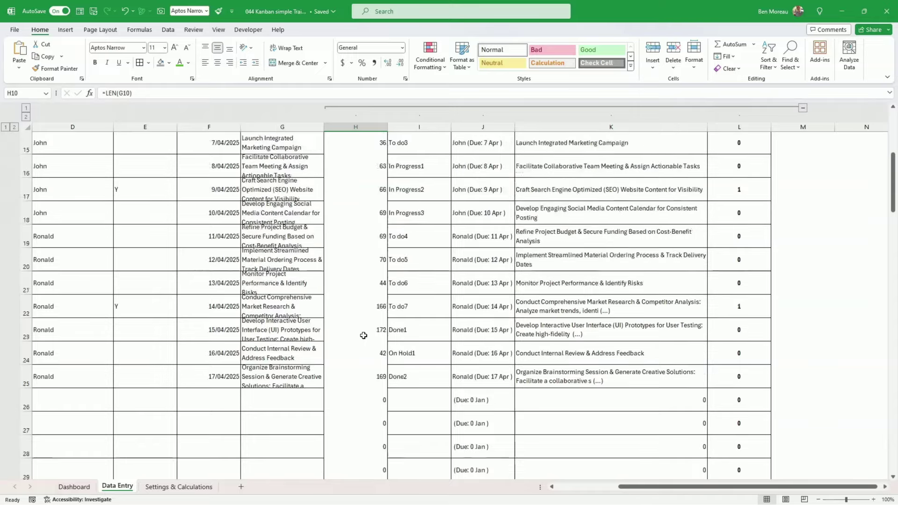
{"action": "left_click", "coordinate": [607, 166]}
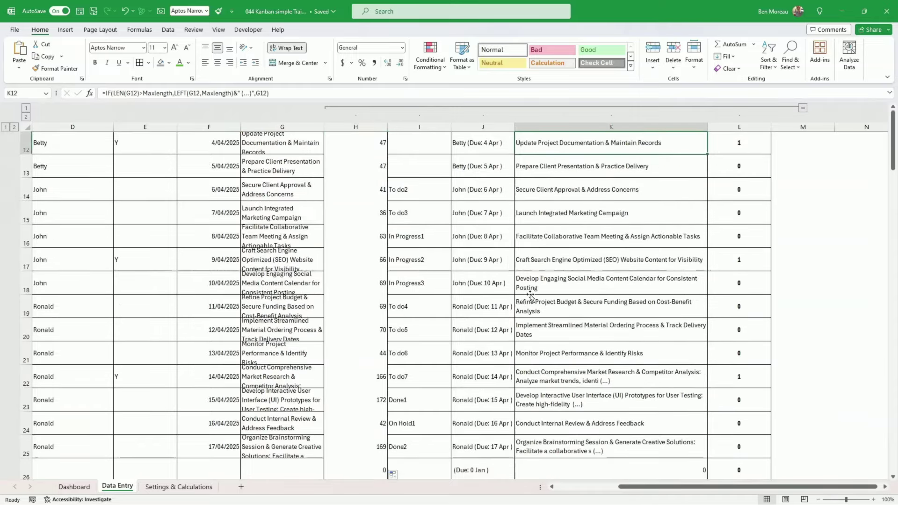
{"action": "left_click_drag", "start_coordinate": [608, 178], "coordinate": [551, 327]}
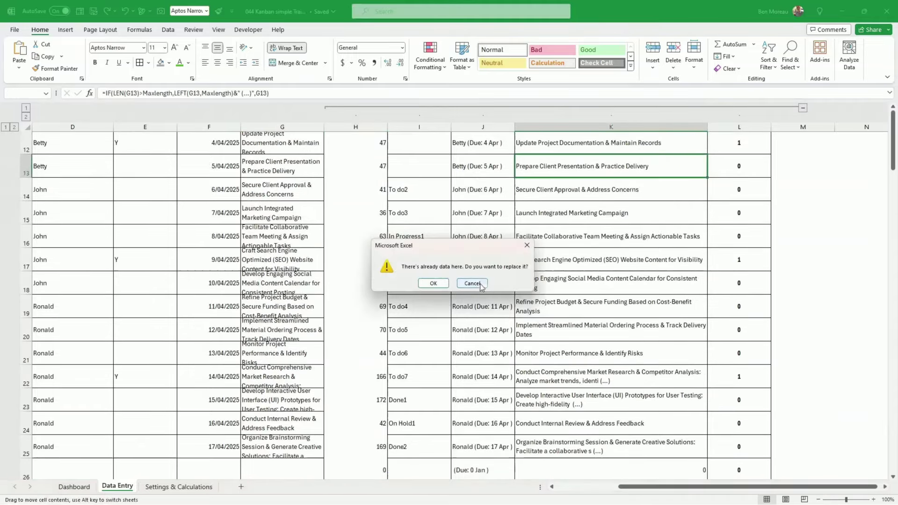
{"action": "key", "text": "Escape"}
{"action": "key", "text": "Up"}
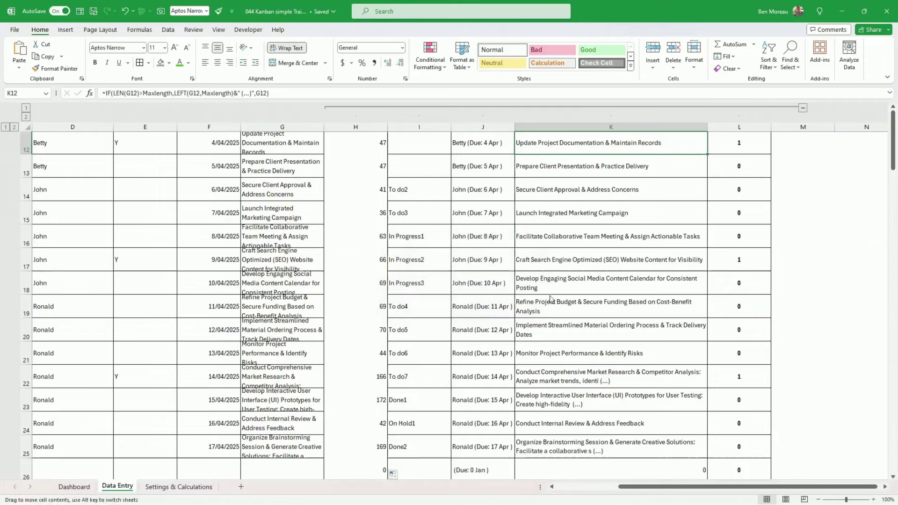
{"action": "key", "text": "Down"}
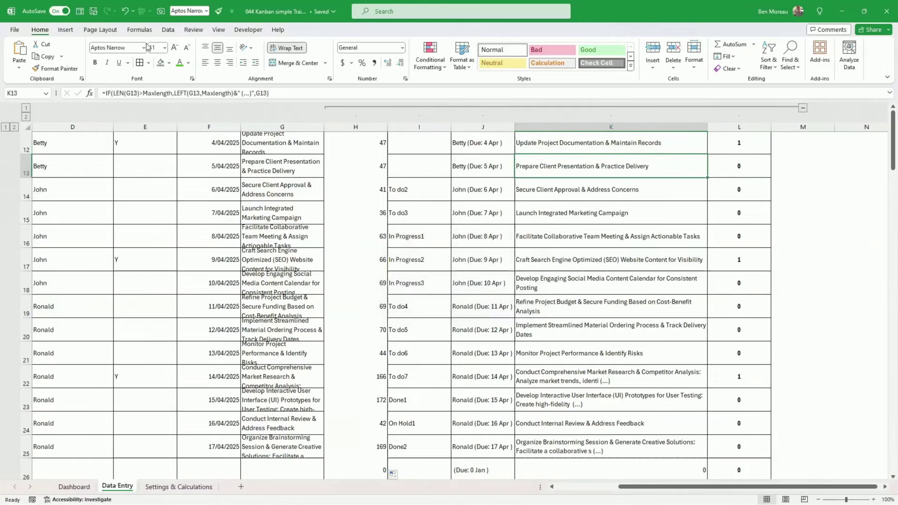
{"action": "left_click", "coordinate": [357, 95]}
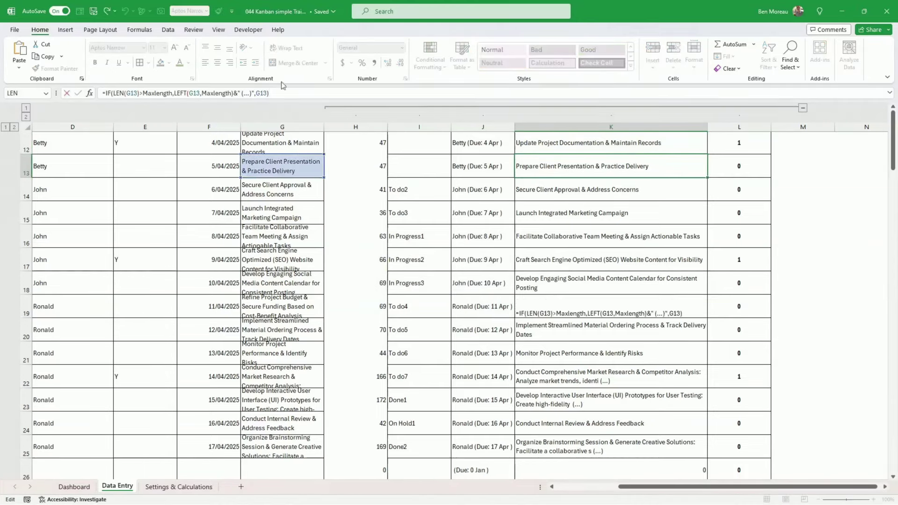
{"action": "key", "text": "Escape"}
Step: Enter =Status1 in the light grey heading cell E7 on the Dashboard sheet
{"action": "key", "text": "ctrl+Page_Up"}
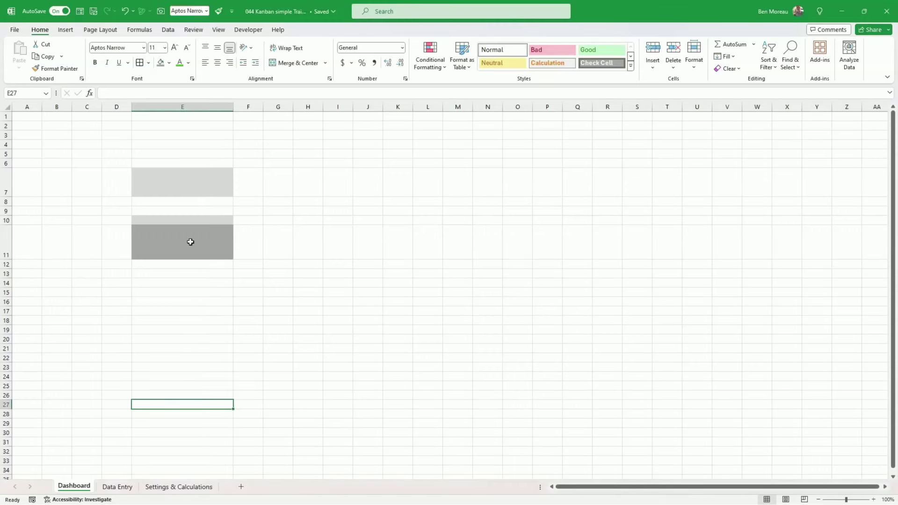
{"action": "left_click", "coordinate": [200, 181]}
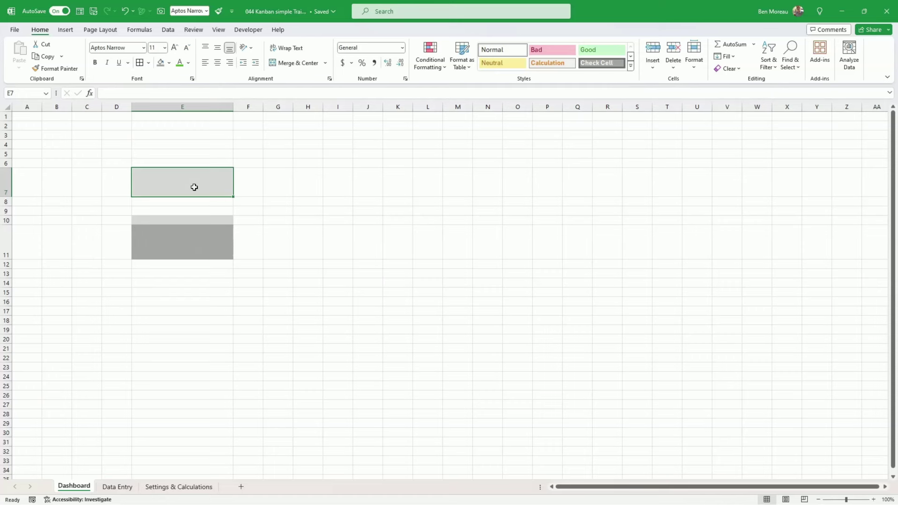
{"action": "type", "text": "="}
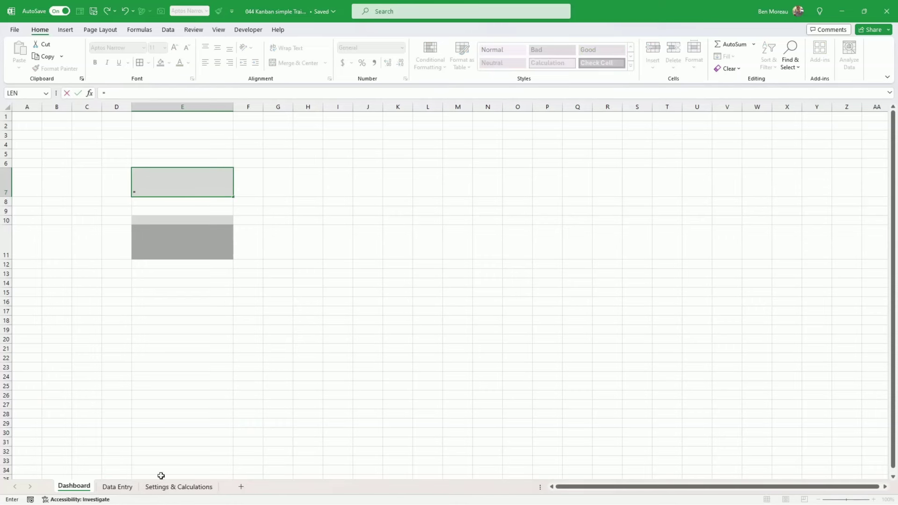
{"action": "type", "text": "S"}
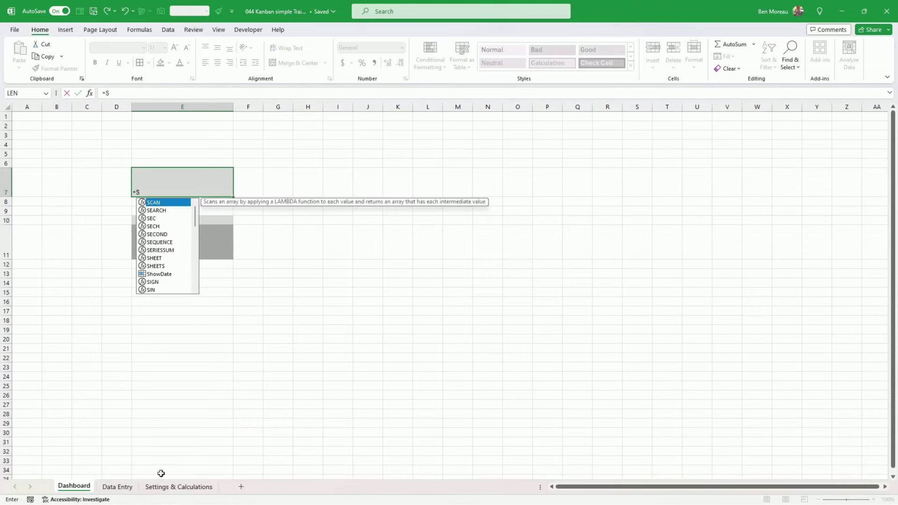
{"action": "type", "text": "tatus1"}
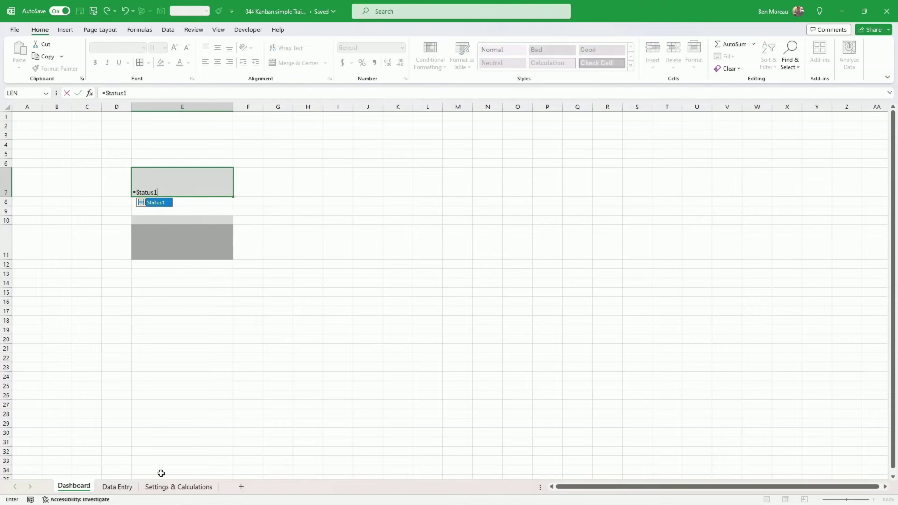
Step: Link cell E7 to the Status1 name and fill the cell with the theme's purple accent colour
{"action": "key", "text": "Return"}
{"action": "key", "text": "Up"}
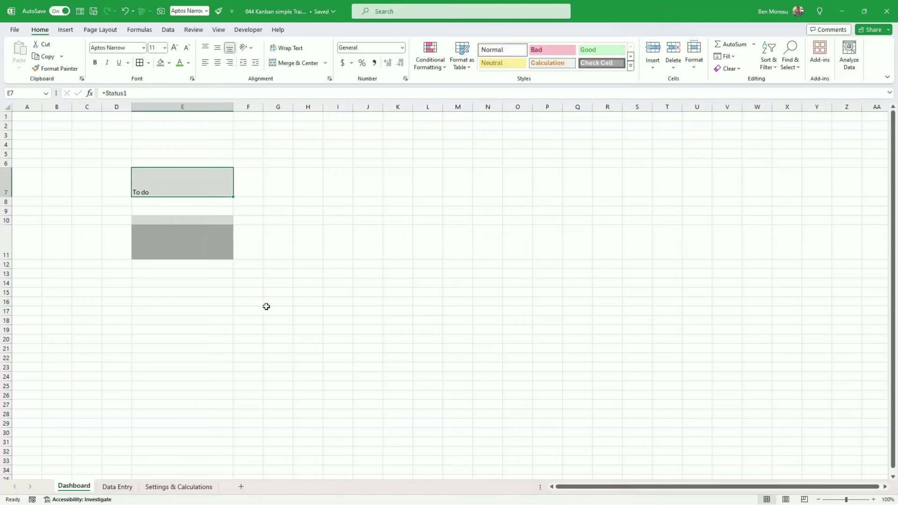
{"action": "left_click", "coordinate": [169, 63]}
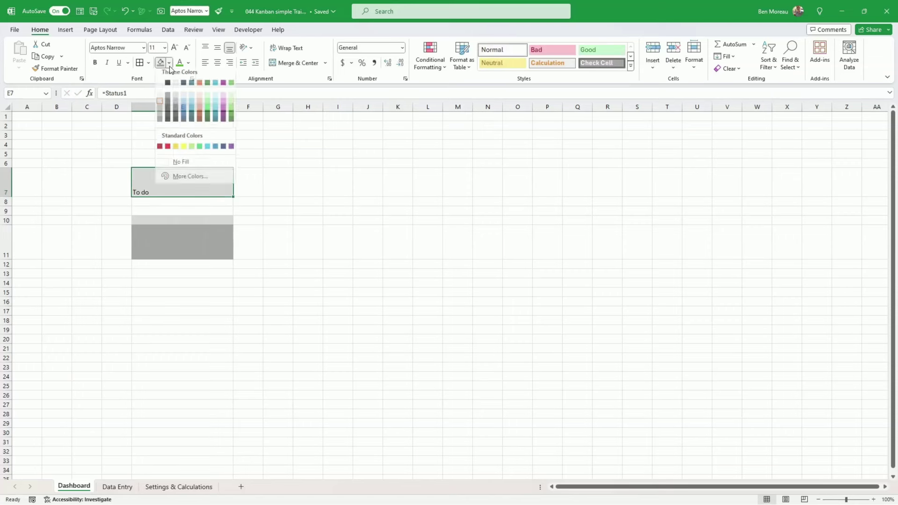
{"action": "left_click", "coordinate": [224, 87]}
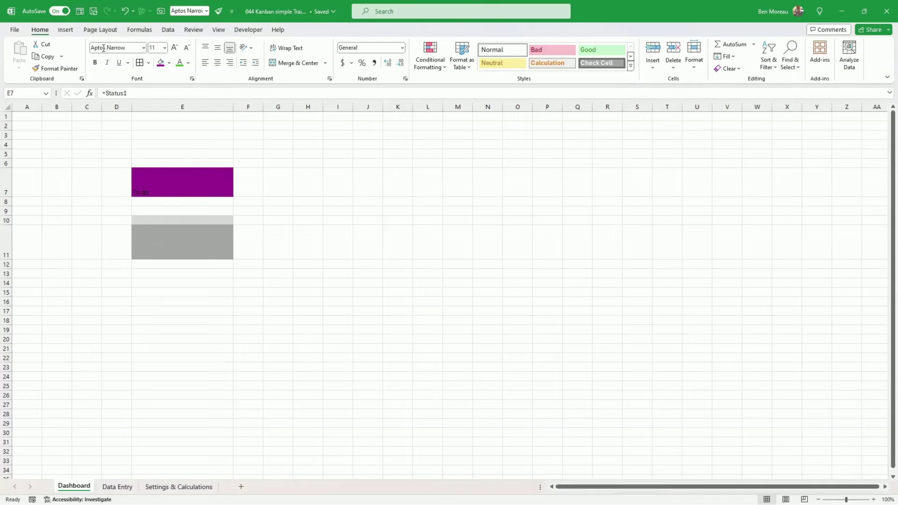
{"action": "left_click", "coordinate": [98, 31]}
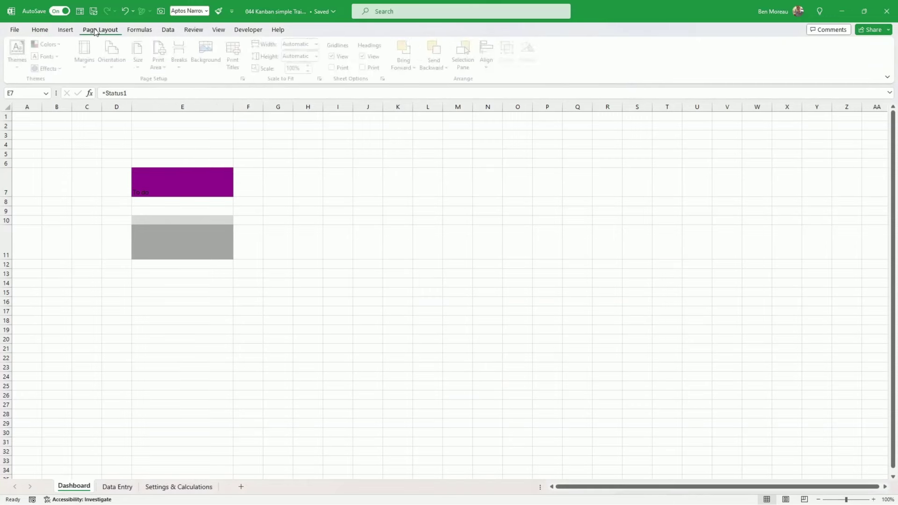
{"action": "left_click", "coordinate": [50, 44]}
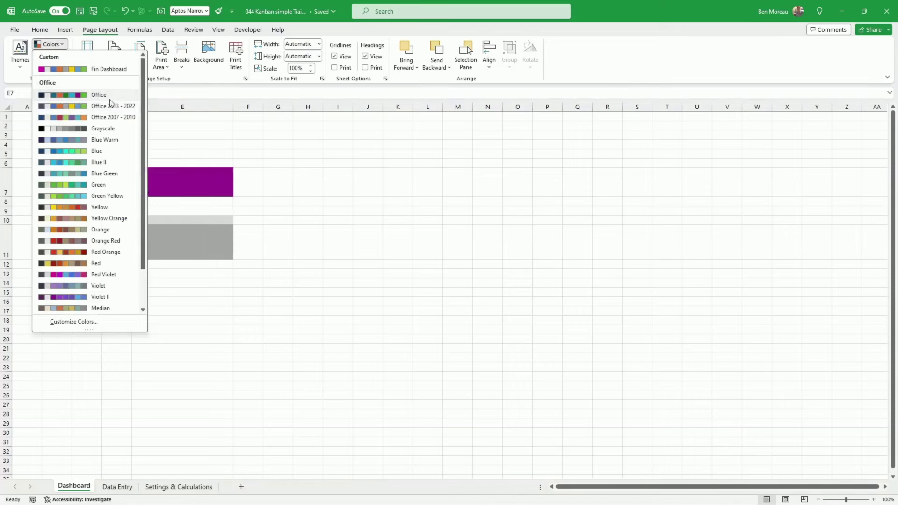
{"action": "key", "text": "Escape"}
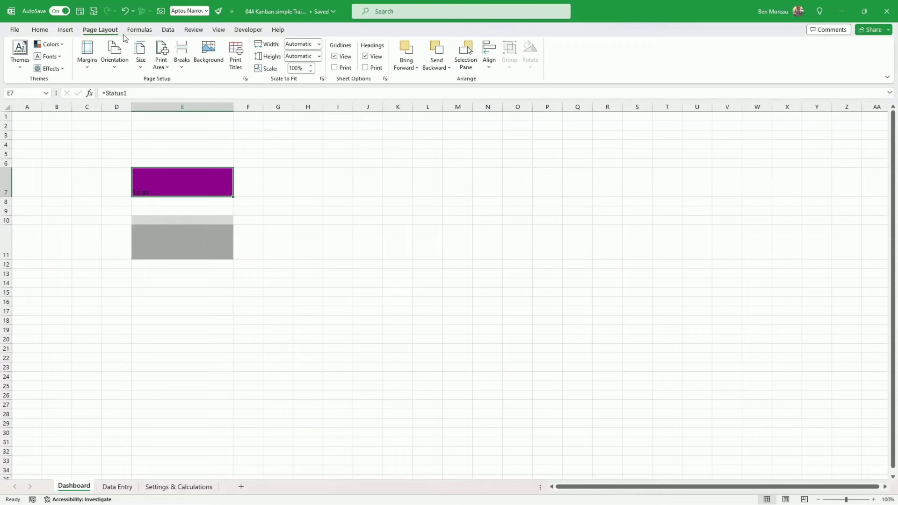
{"action": "left_click", "coordinate": [40, 29]}
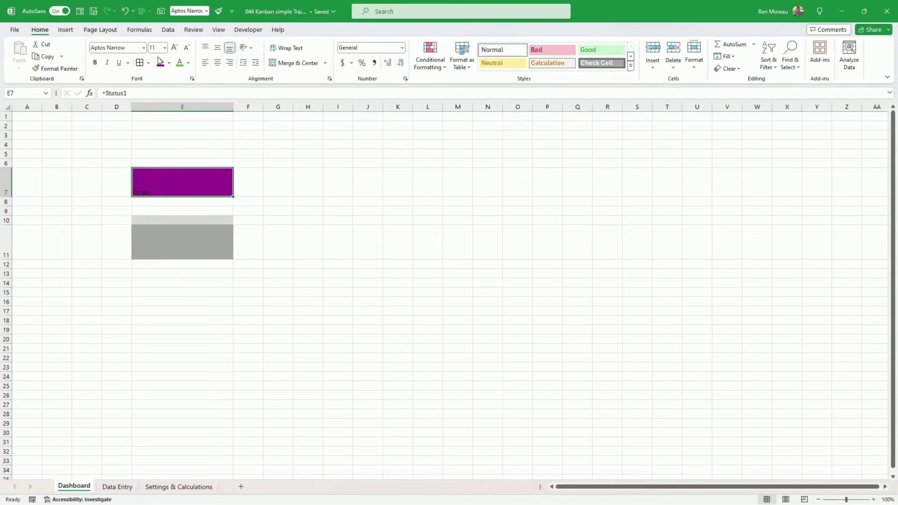
{"action": "left_click", "coordinate": [169, 62]}
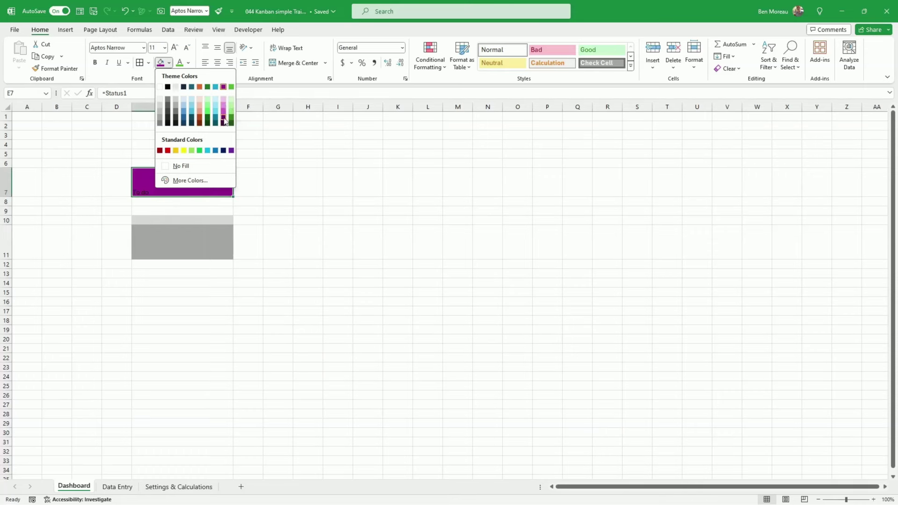
{"action": "left_click", "coordinate": [300, 181]}
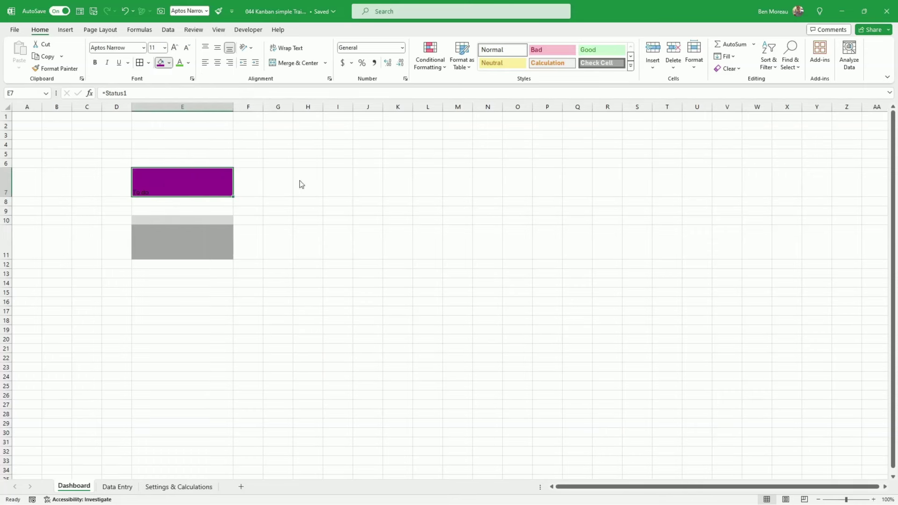
Step: Fill cell E10 with a medium purple tint and cell E11 with the lightest tint of the same purple
{"action": "left_click", "coordinate": [216, 221]}
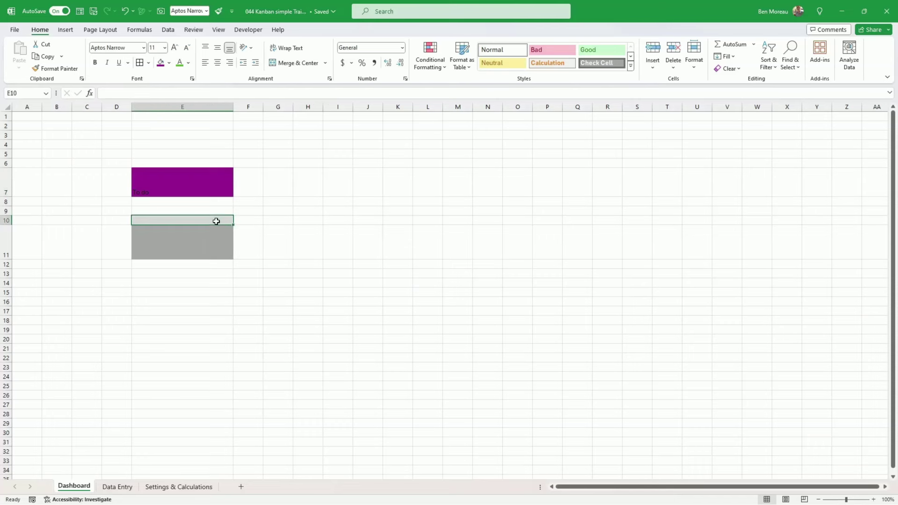
{"action": "left_click", "coordinate": [169, 63]}
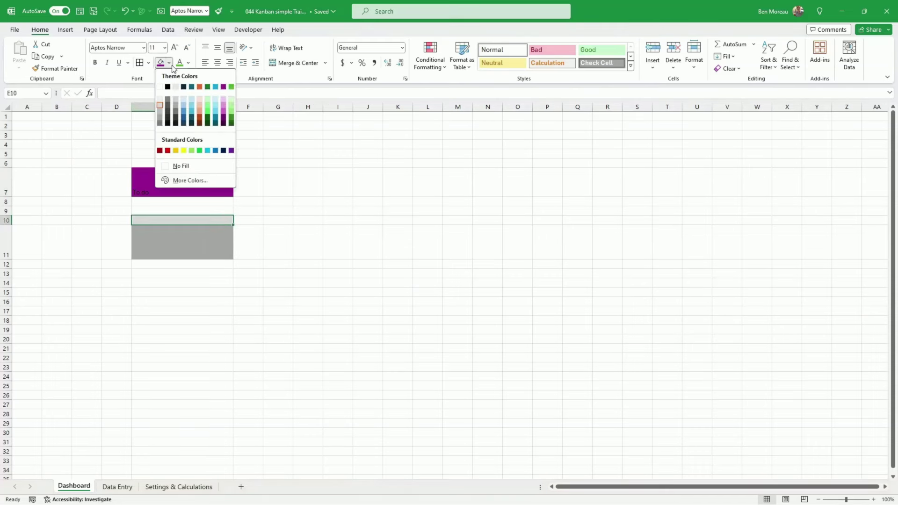
{"action": "left_click", "coordinate": [223, 112]}
{"action": "left_click", "coordinate": [209, 246]}
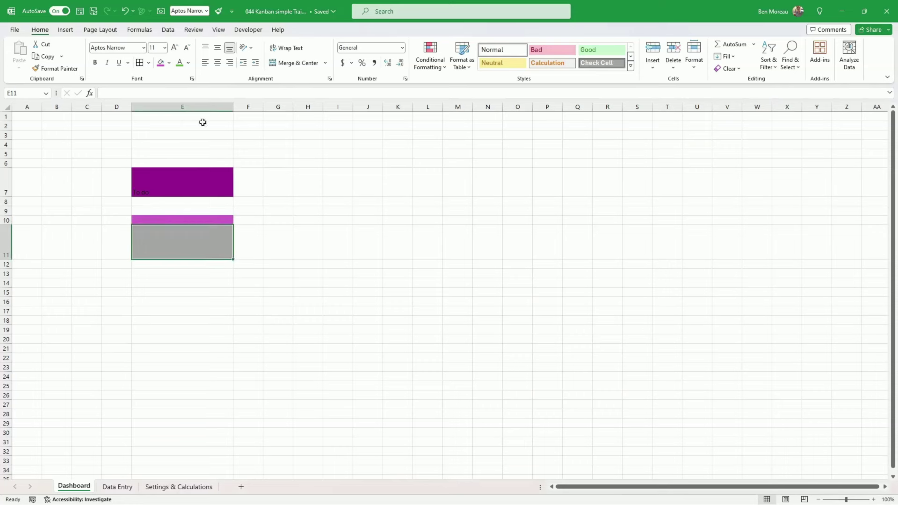
{"action": "left_click", "coordinate": [169, 63]}
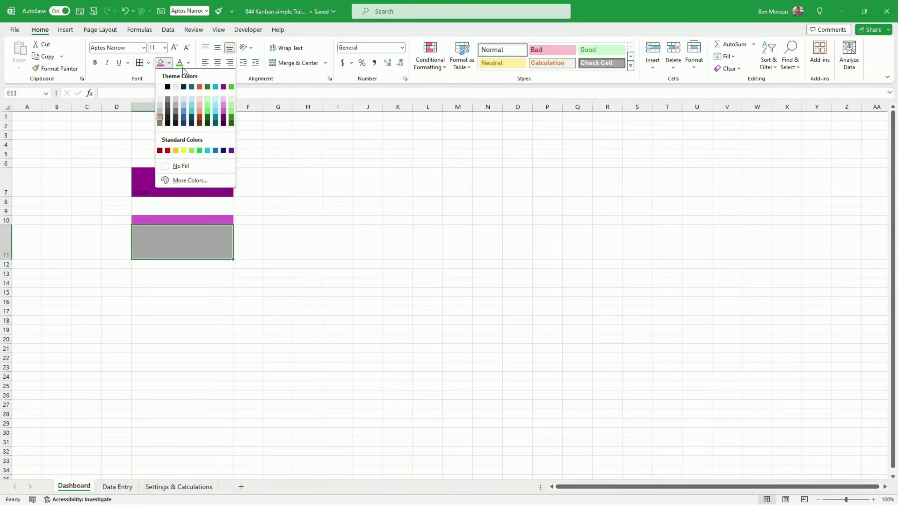
{"action": "left_click", "coordinate": [224, 100]}
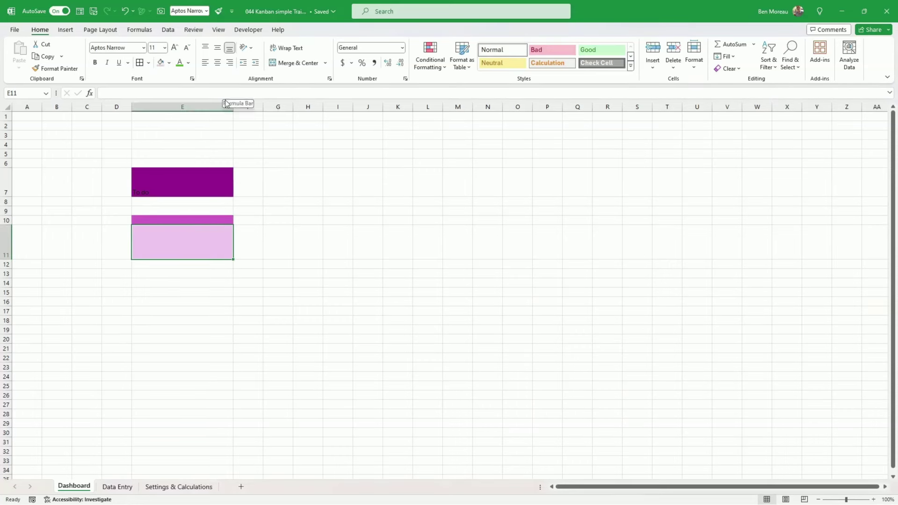
{"action": "left_click", "coordinate": [275, 189]}
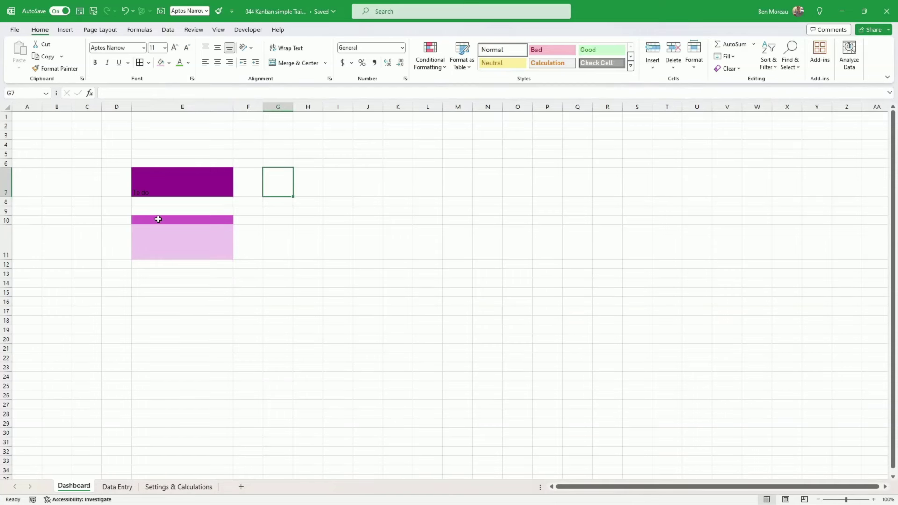
Step: Apply thick white outline and inside borders to the card cells E10:E11
{"action": "left_click_drag", "start_coordinate": [158, 219], "coordinate": [160, 240]}
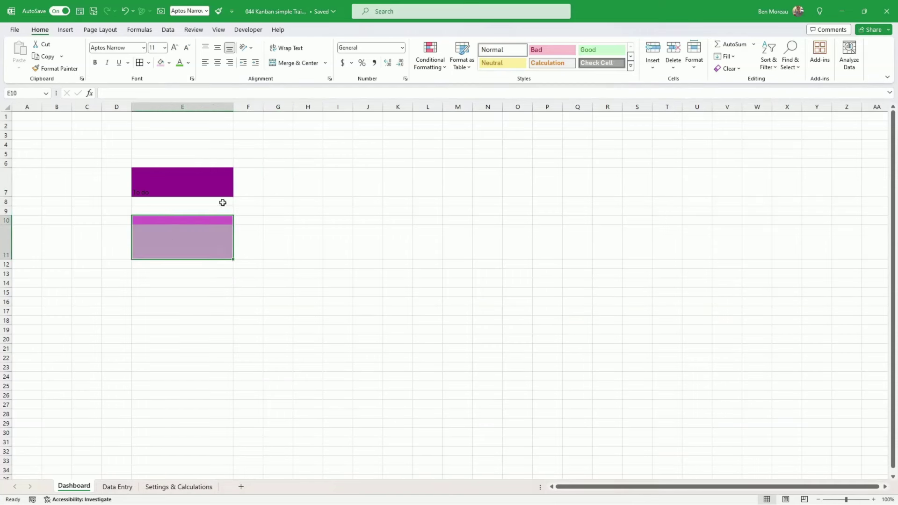
{"action": "left_click", "coordinate": [149, 64]}
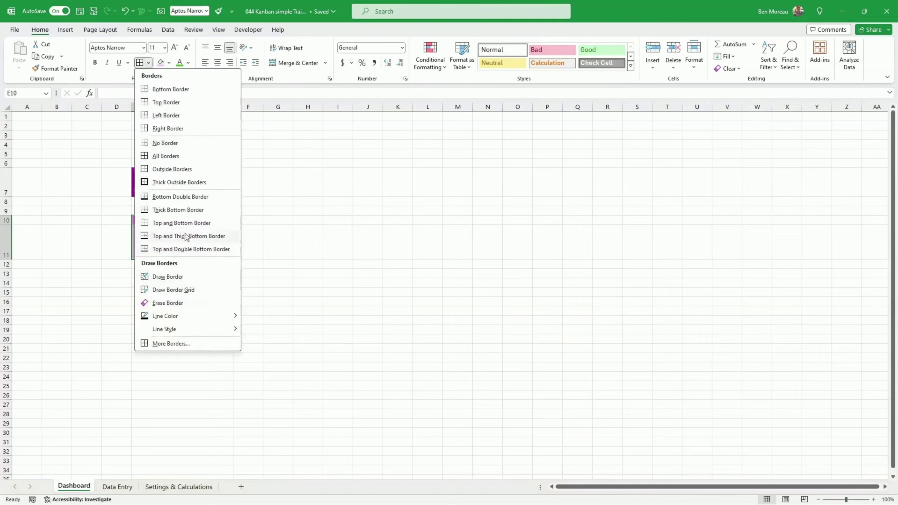
{"action": "left_click", "coordinate": [179, 343]}
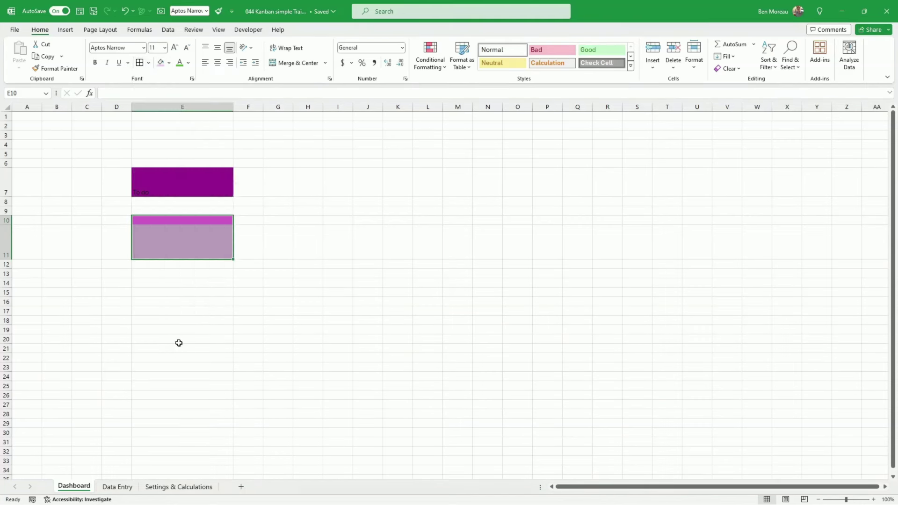
{"action": "left_click", "coordinate": [224, 252]}
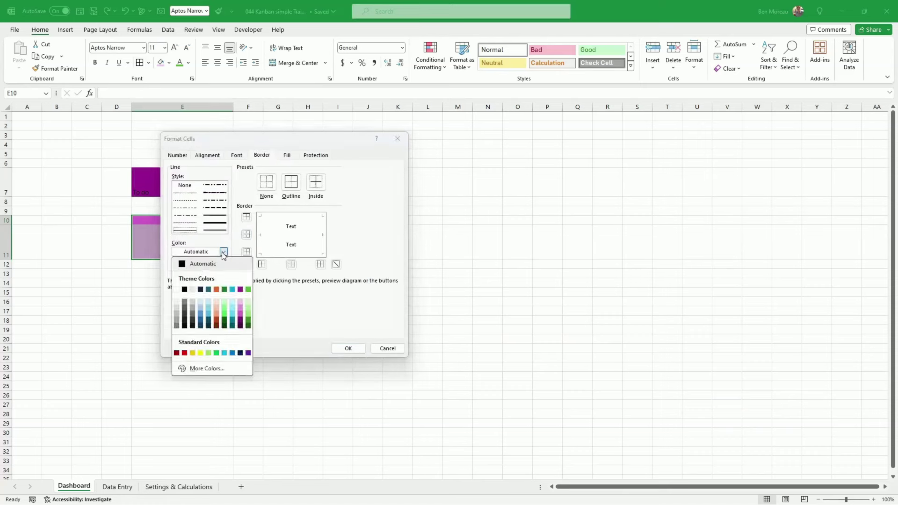
{"action": "left_click", "coordinate": [216, 262]}
{"action": "left_click", "coordinate": [214, 224]}
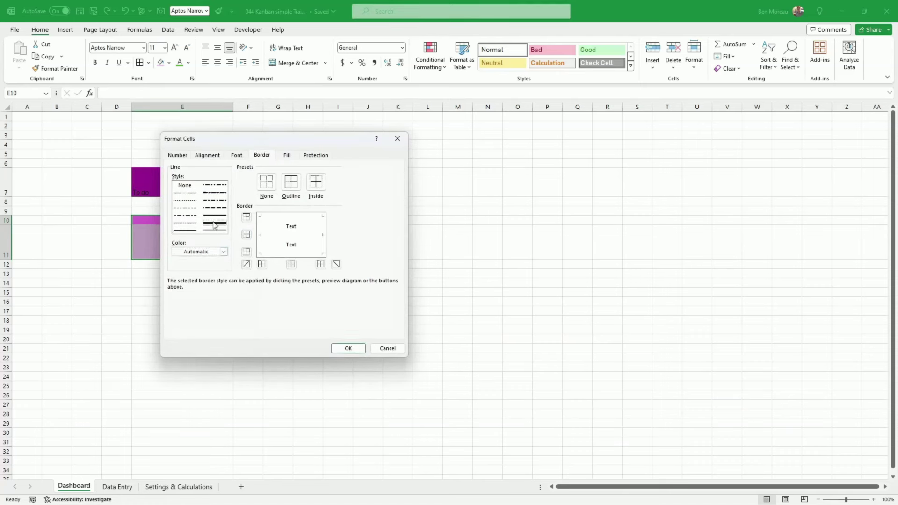
{"action": "left_click", "coordinate": [223, 228]}
{"action": "left_click", "coordinate": [226, 231]}
{"action": "left_click", "coordinate": [226, 249]}
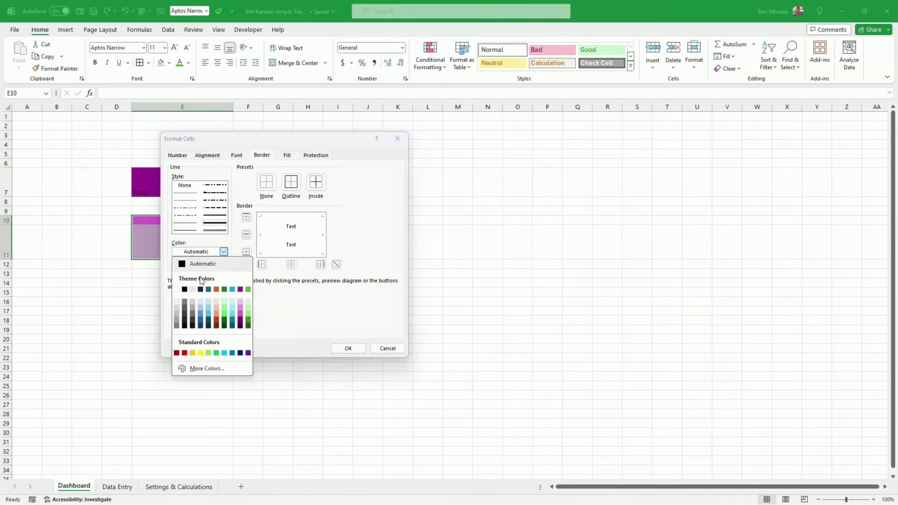
{"action": "left_click", "coordinate": [177, 289]}
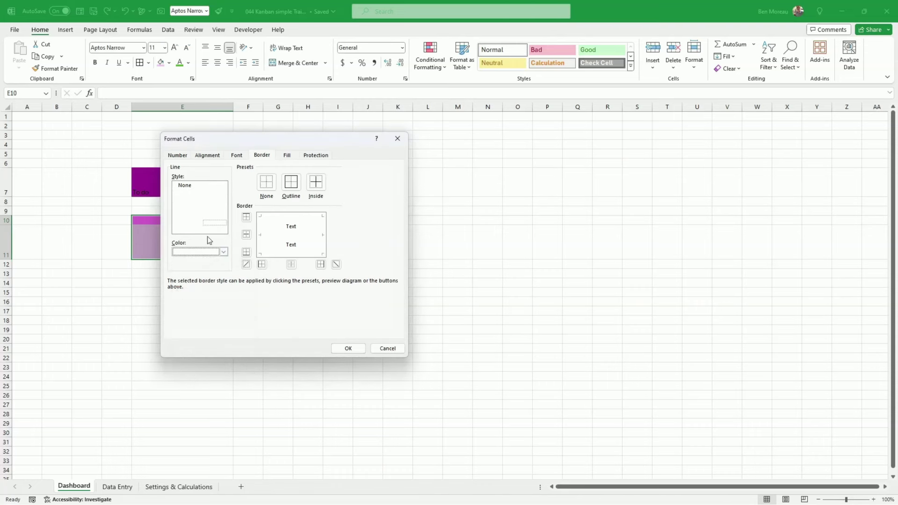
{"action": "left_click", "coordinate": [294, 196]}
{"action": "left_click", "coordinate": [316, 183]}
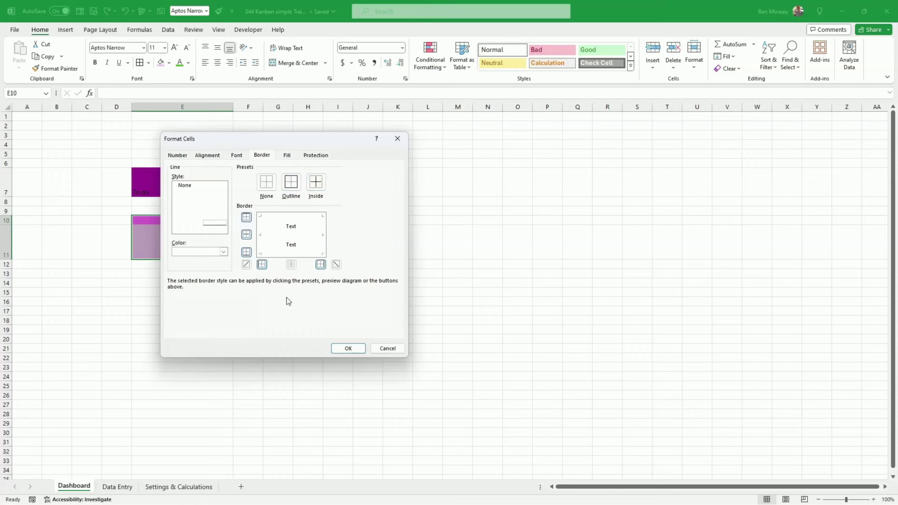
{"action": "left_click", "coordinate": [349, 349]}
{"action": "left_click", "coordinate": [333, 332]}
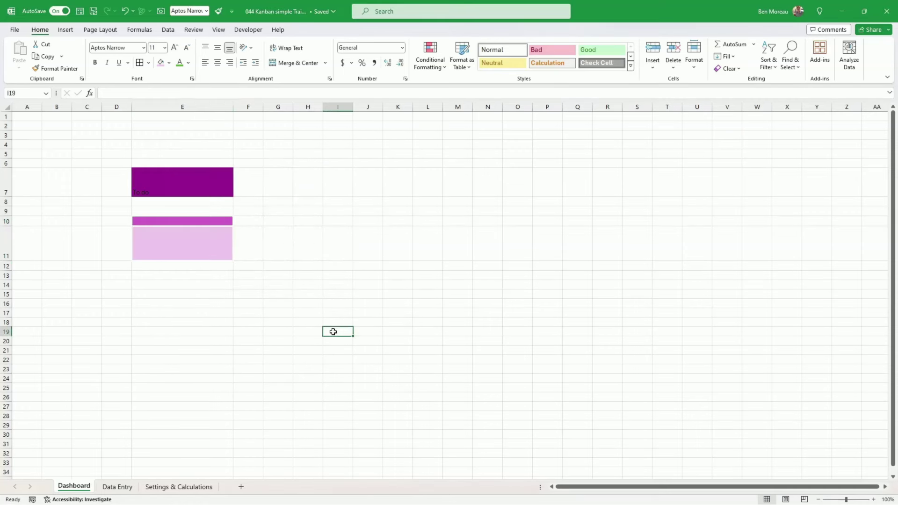
{"action": "left_click", "coordinate": [215, 220]}
{"action": "left_click", "coordinate": [219, 242]}
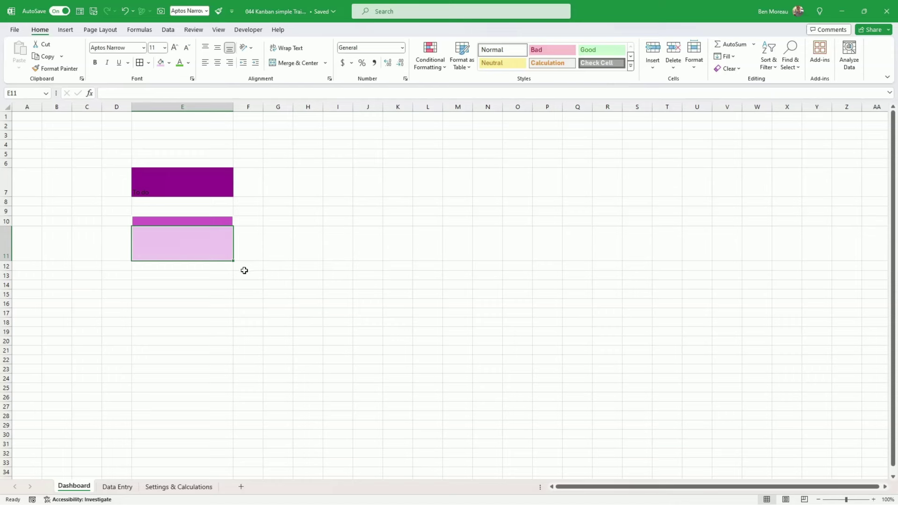
{"action": "left_click", "coordinate": [202, 220]}
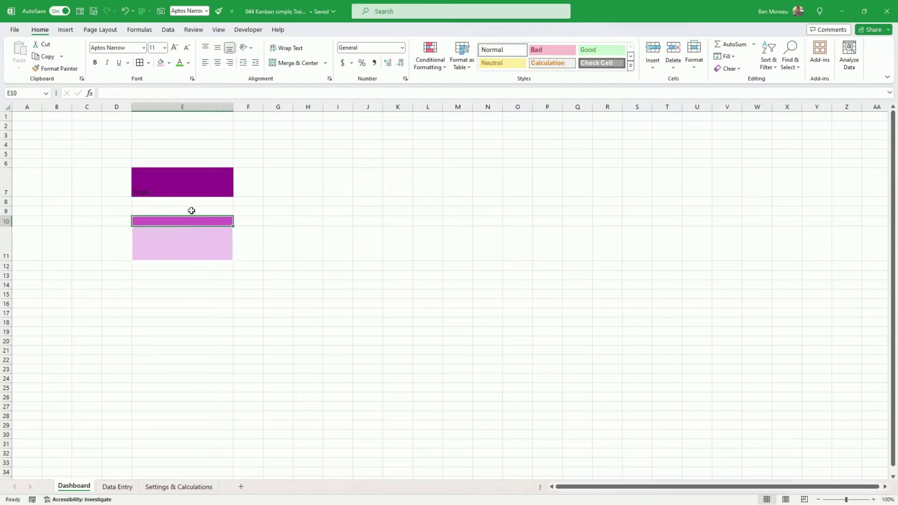
Step: Format the status header text in E7 as white and bold, and centre it in the cell
{"action": "left_click", "coordinate": [186, 186]}
{"action": "left_click", "coordinate": [188, 62]}
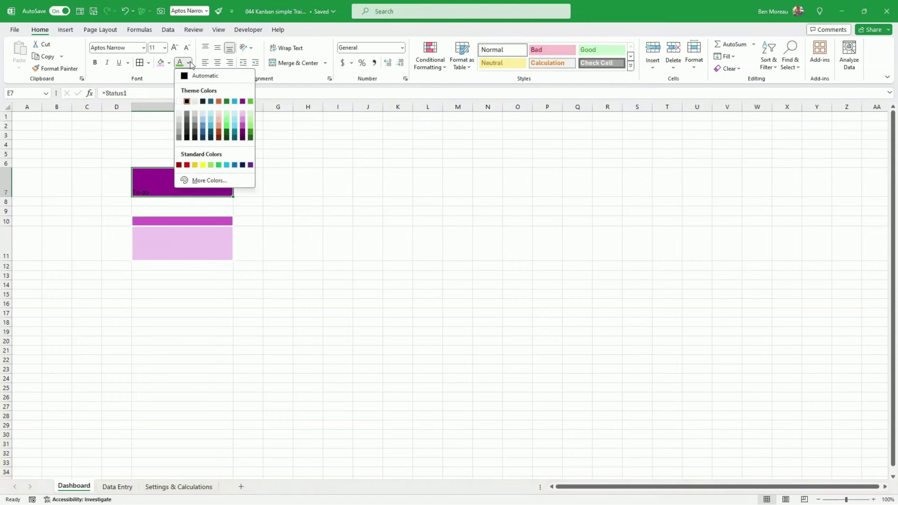
{"action": "left_click", "coordinate": [182, 101]}
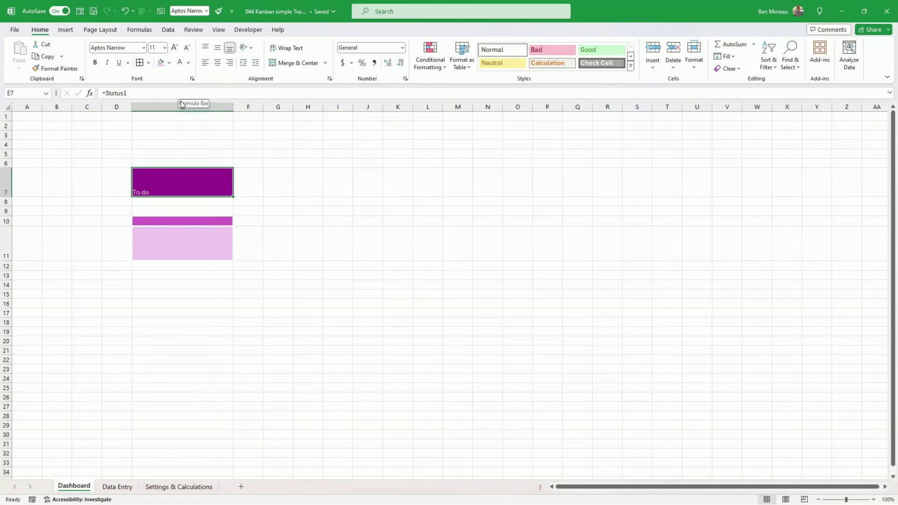
{"action": "key", "text": "ctrl+b"}
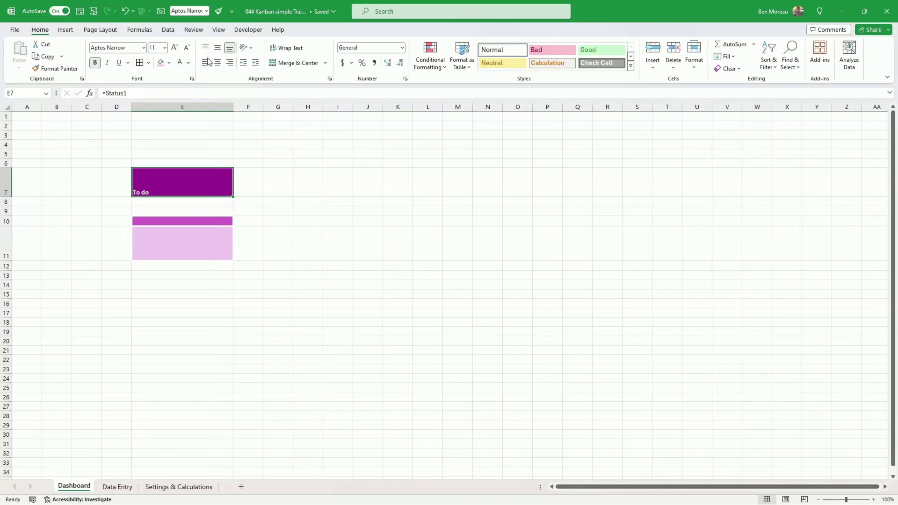
{"action": "left_click", "coordinate": [217, 48]}
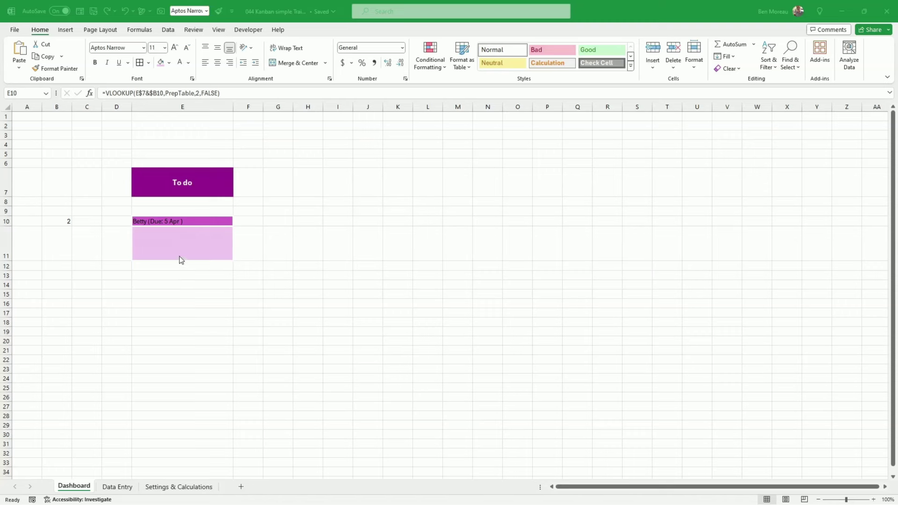
Step: Examine the card number in B10 and the Kanban Search and Task Description formulas on the Data Entry sheet
{"action": "left_click", "coordinate": [176, 222]}
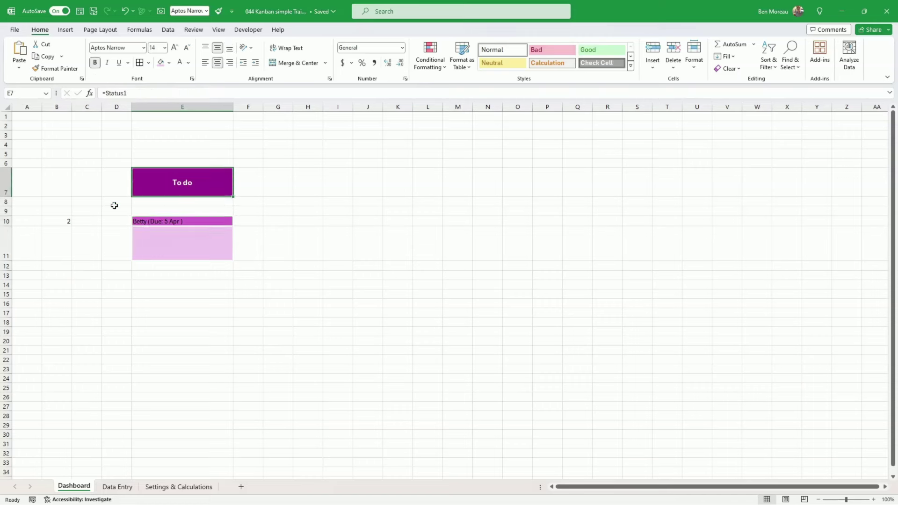
{"action": "left_click", "coordinate": [56, 222]}
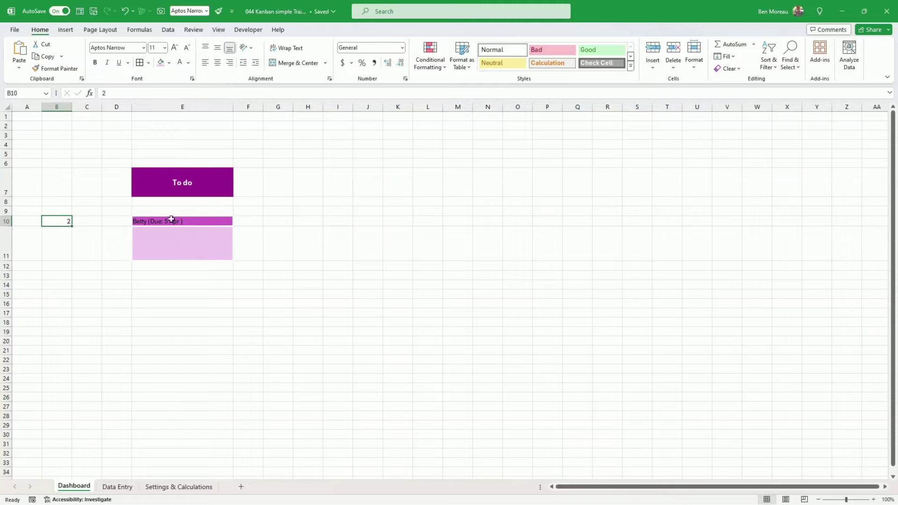
{"action": "left_click", "coordinate": [117, 486]}
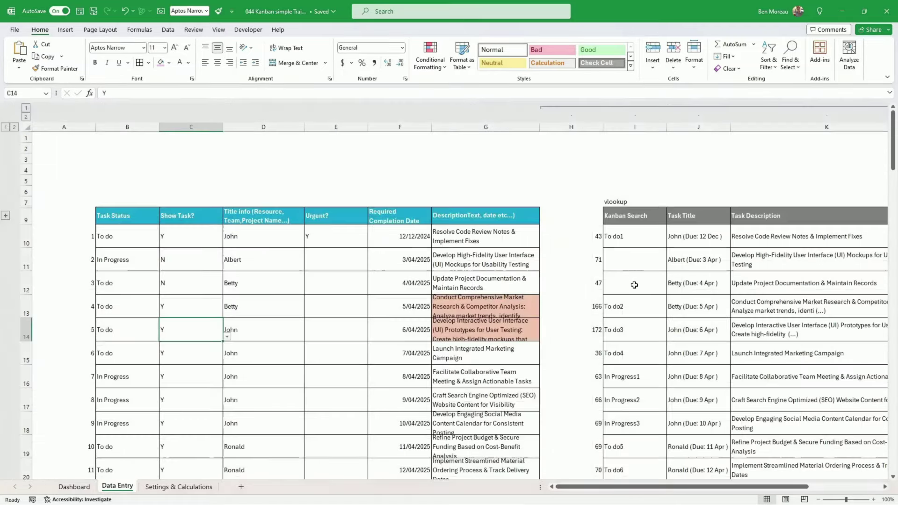
{"action": "left_click", "coordinate": [631, 237]}
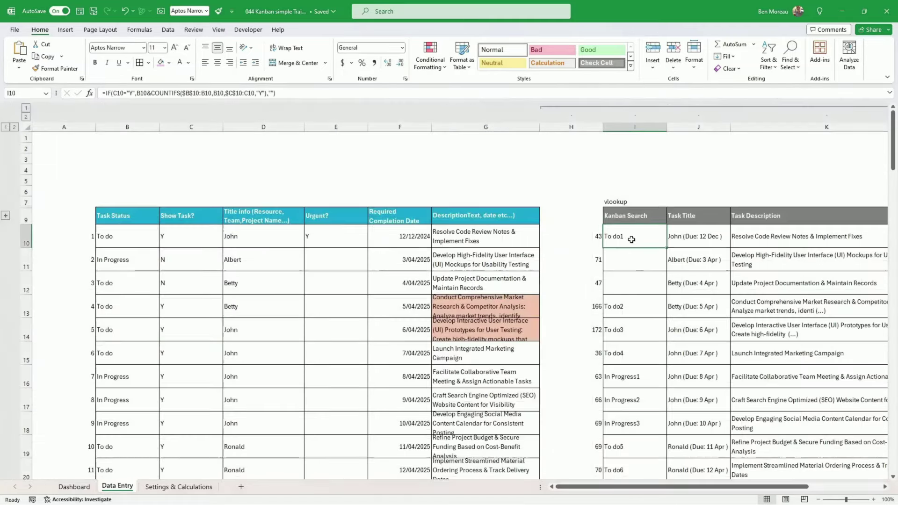
{"action": "left_click", "coordinate": [767, 236]}
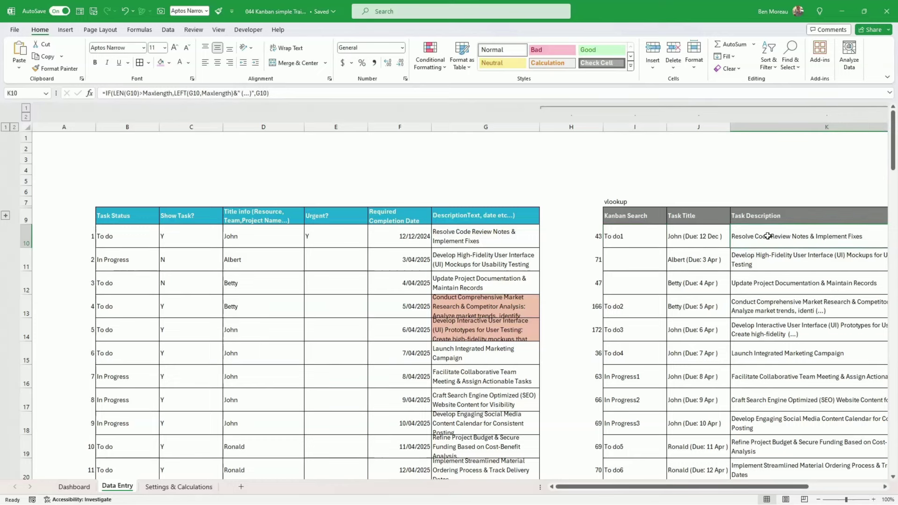
Step: Compare the Kanban Search, Task Title and Task Description entries on the Data Entry sheet with card cells E10 and E11 on the Dashboard
{"action": "left_click", "coordinate": [631, 307]}
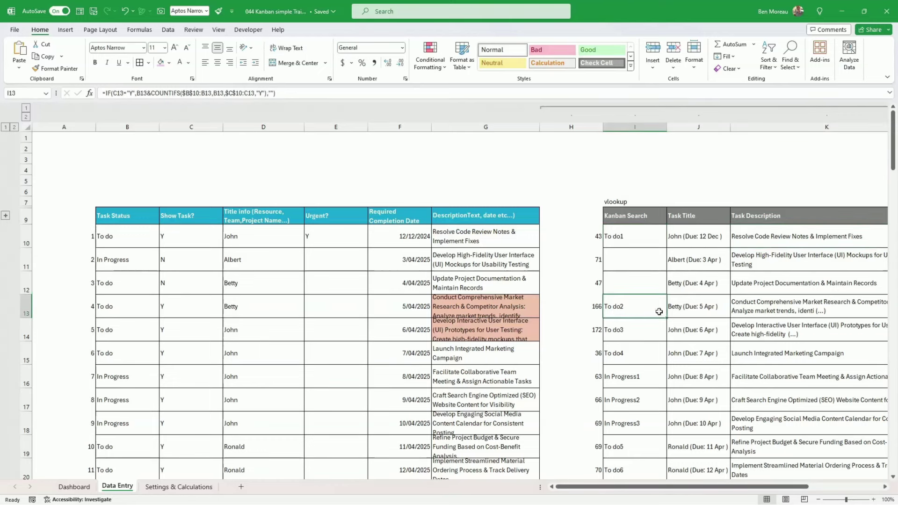
{"action": "left_click", "coordinate": [752, 314]}
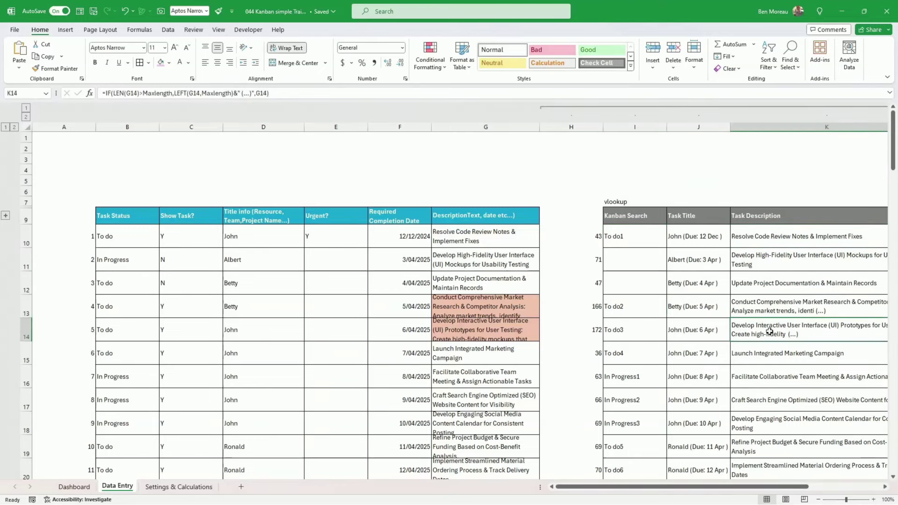
{"action": "left_click", "coordinate": [743, 325]}
{"action": "left_click", "coordinate": [703, 336]}
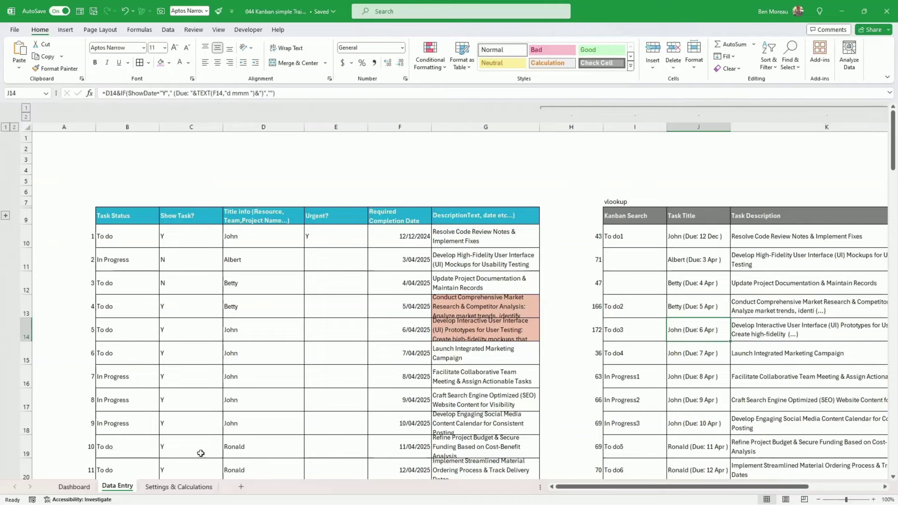
{"action": "left_click", "coordinate": [75, 486]}
{"action": "left_click", "coordinate": [176, 221]}
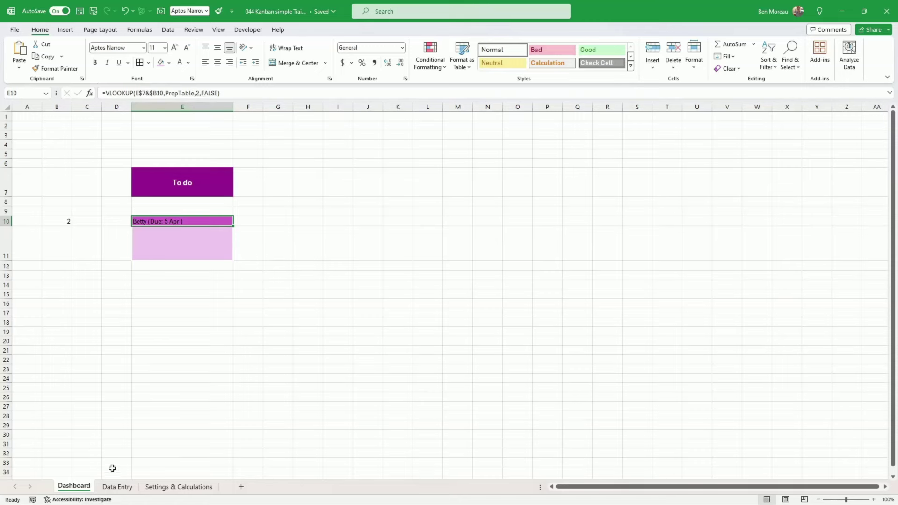
{"action": "left_click", "coordinate": [116, 486]}
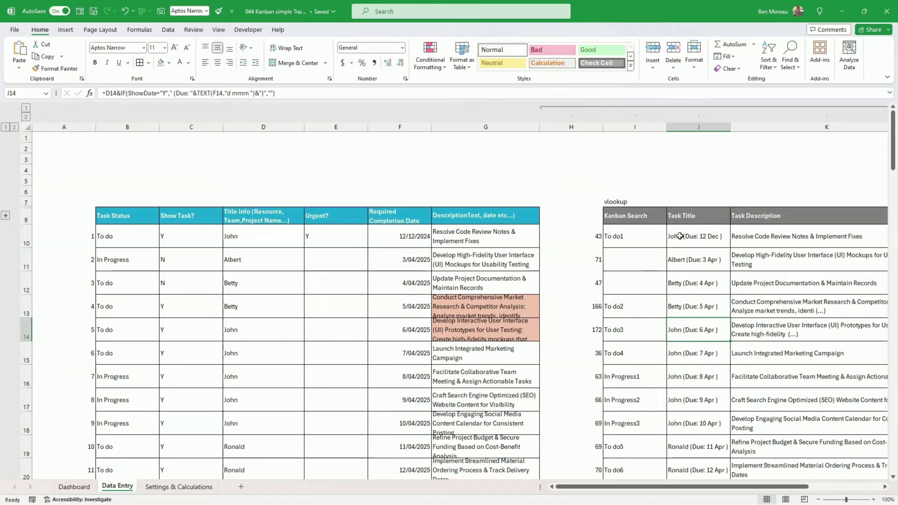
{"action": "left_click", "coordinate": [73, 487]}
{"action": "left_click", "coordinate": [153, 246]}
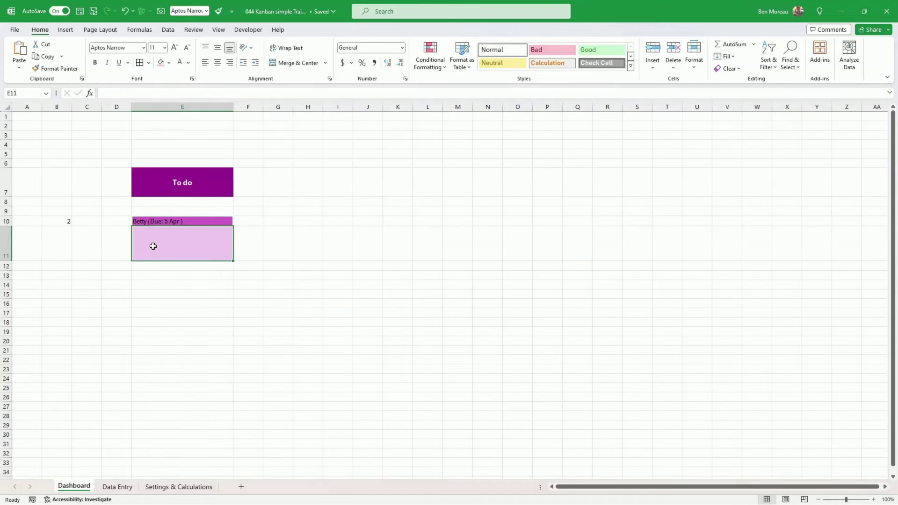
Step: Copy the title lookup in E10 to the description cell E11, pasting only the formula
{"action": "left_click", "coordinate": [157, 221]}
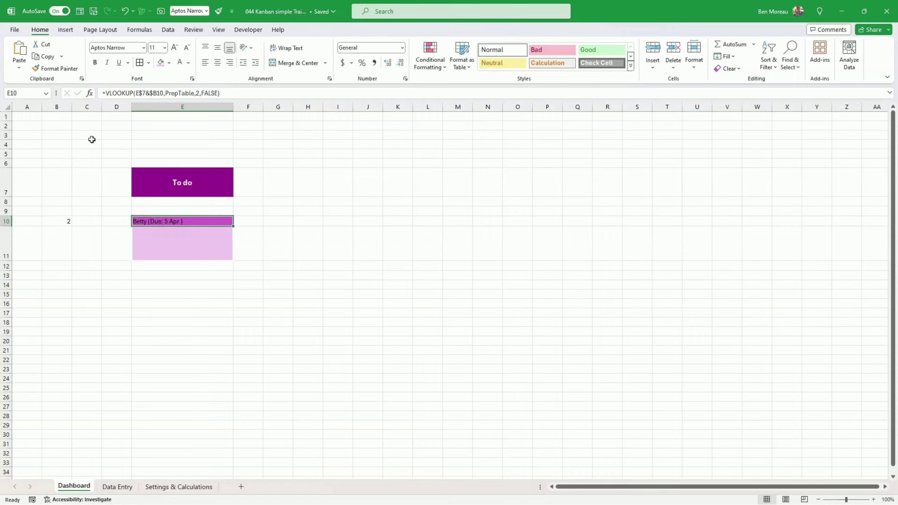
{"action": "key", "text": "ctrl+c"}
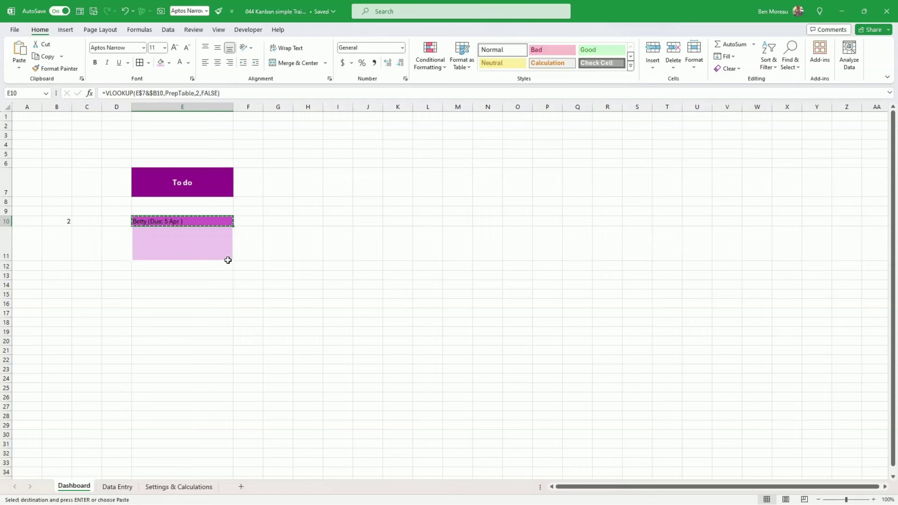
{"action": "left_click", "coordinate": [187, 243]}
{"action": "right_click", "coordinate": [189, 246]}
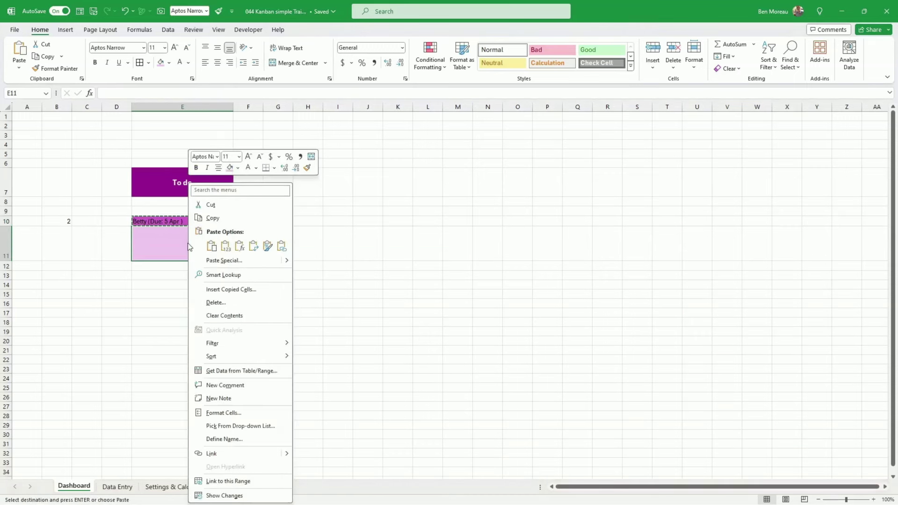
{"action": "left_click", "coordinate": [239, 245]}
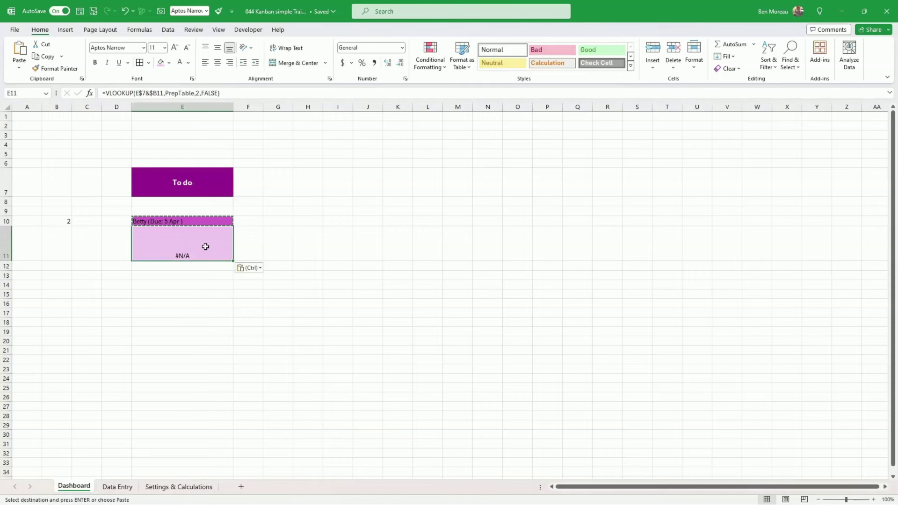
{"action": "key", "text": "ctrl+z"}
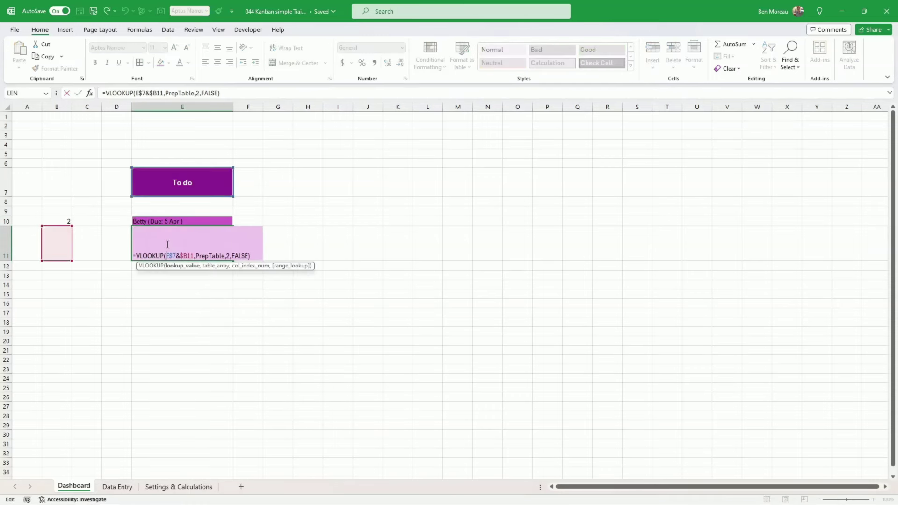
{"action": "key", "text": "Return"}
Step: Enter 1 as the card number in B11, beside the description cell
{"action": "key", "text": "Up"}
{"action": "key", "text": "Left"}
{"action": "key", "text": "Left"}
{"action": "key", "text": "Left"}
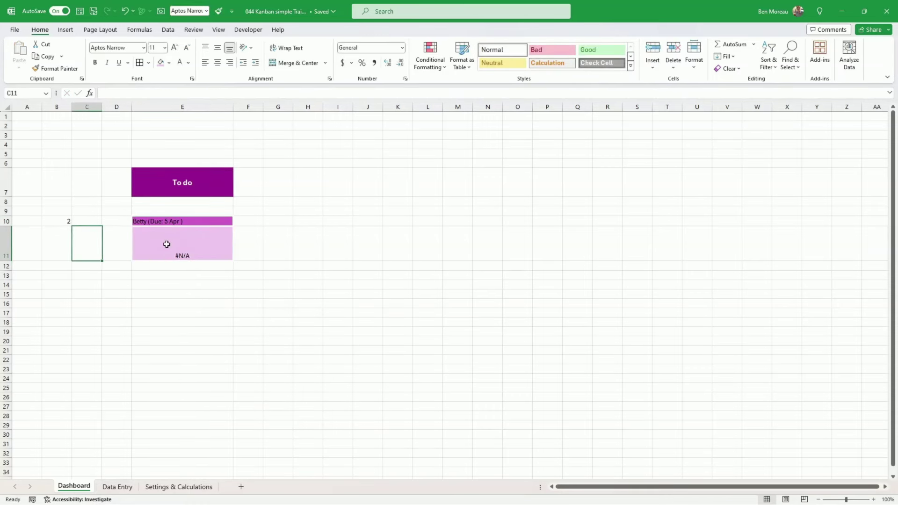
{"action": "type", "text": "1"}
{"action": "key", "text": "Return"}
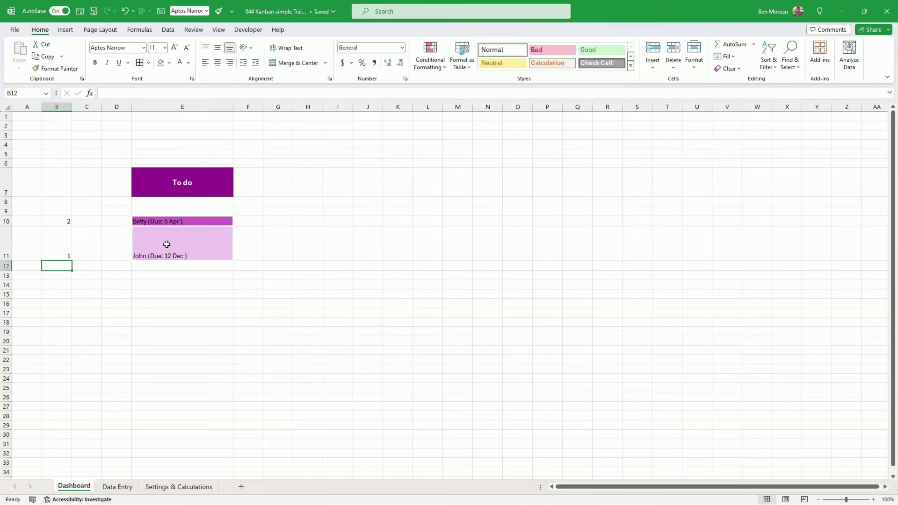
Step: Set the column index of the VLOOKUP in E11 to 3 to return the task description
{"action": "key", "text": "Up"}
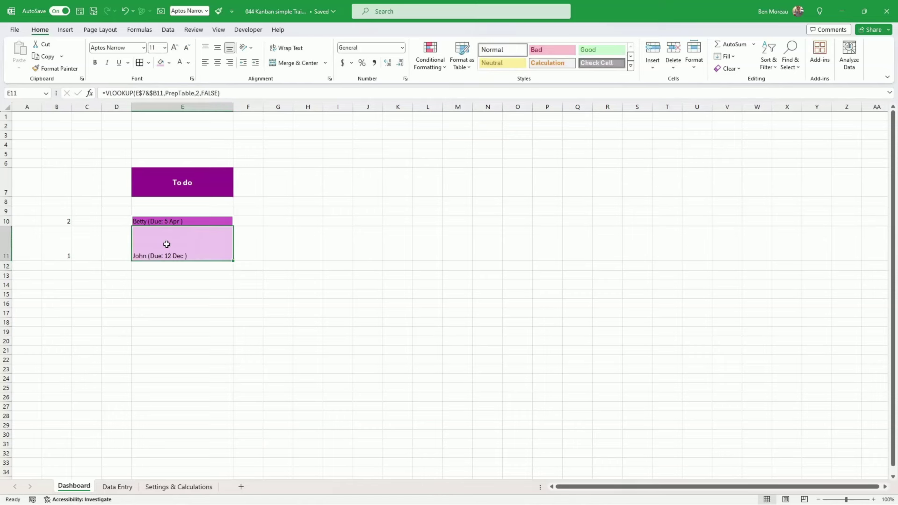
{"action": "left_click", "coordinate": [203, 92]}
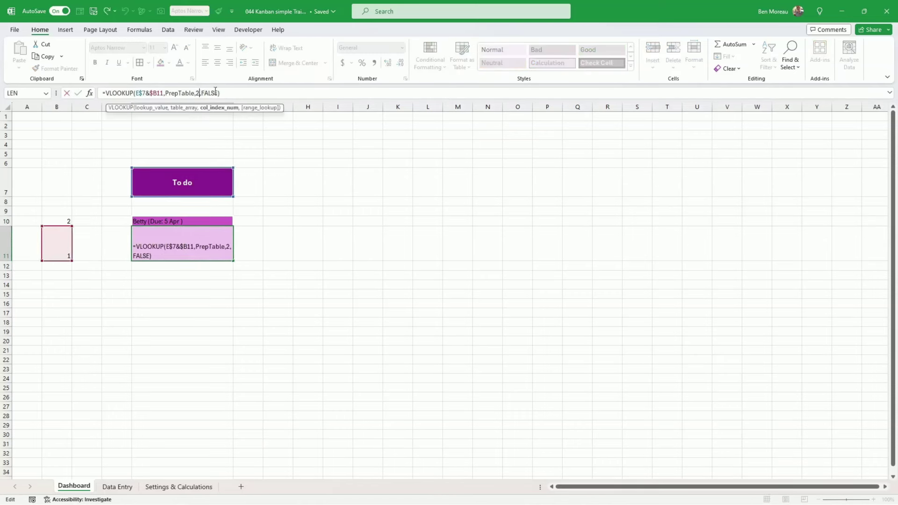
{"action": "key", "text": "Left"}
{"action": "key", "text": "Left"}
{"action": "key", "text": "Left"}
{"action": "key", "text": "Left"}
{"action": "key", "text": "Left"}
{"action": "key", "text": "Left"}
{"action": "key", "text": "Left"}
{"action": "key", "text": "BackSpace"}
{"action": "type", "text": "3"}
{"action": "key", "text": "Return"}
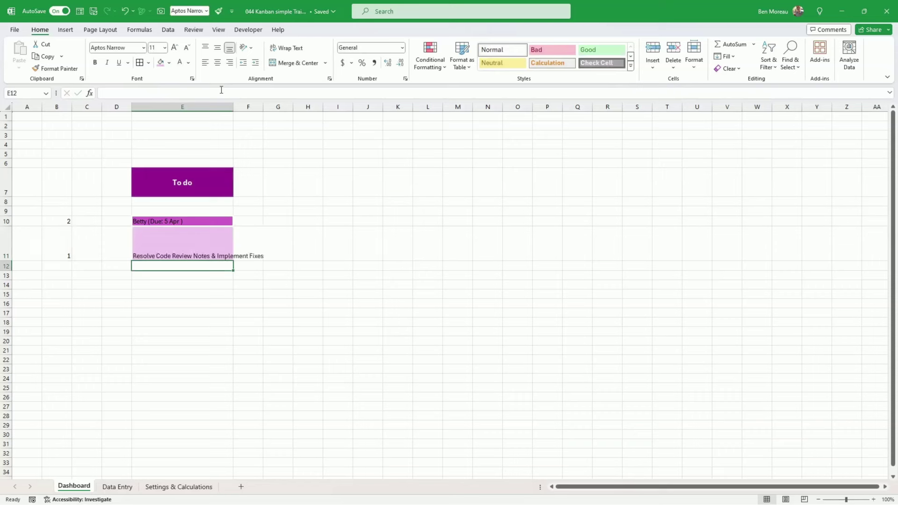
Step: Wrap the description text in E11 and align it to the top of the cell
{"action": "key", "text": "Up"}
{"action": "left_click", "coordinate": [287, 48]}
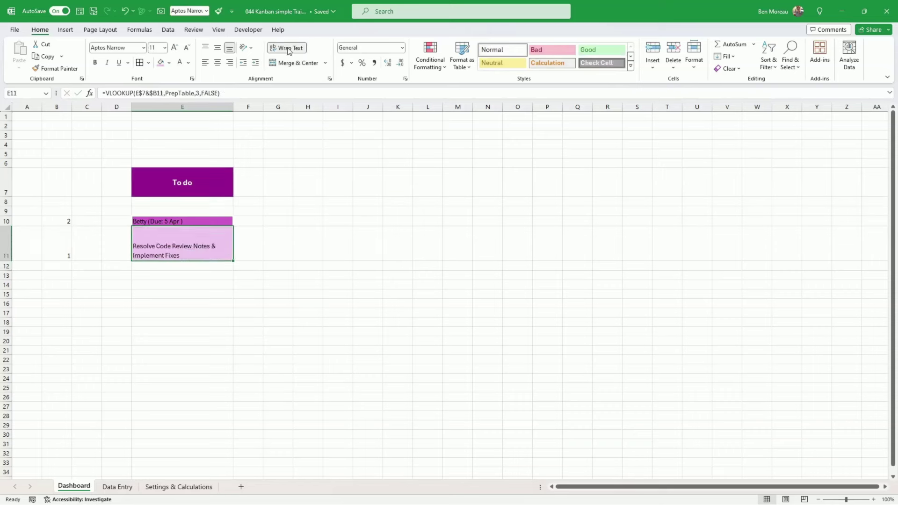
{"action": "left_click", "coordinate": [205, 47]}
Step: Set the card number in B11 to 2
{"action": "left_click", "coordinate": [66, 247]}
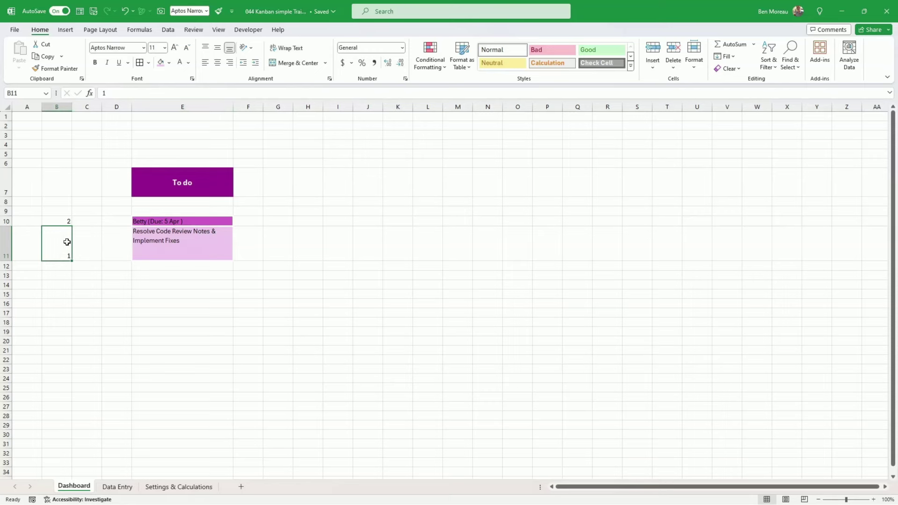
{"action": "type", "text": "2"}
{"action": "key", "text": "Return"}
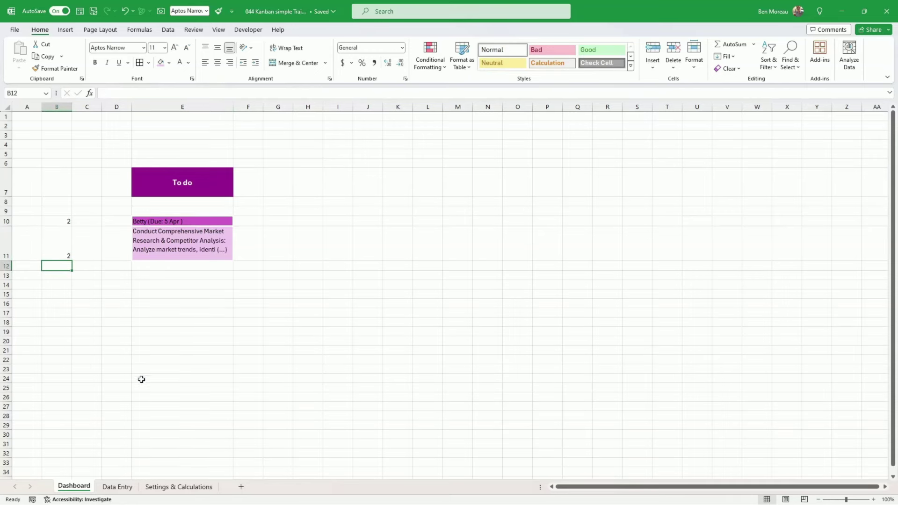
Step: Check the To do2 row's search key and description on the Data Entry sheet against the Dashboard card number and title lookup
{"action": "left_click", "coordinate": [127, 486]}
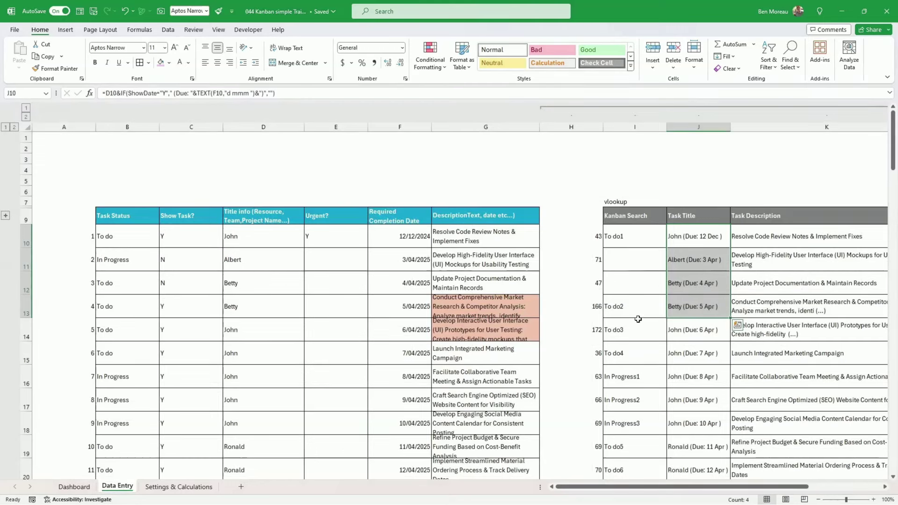
{"action": "left_click", "coordinate": [643, 304]}
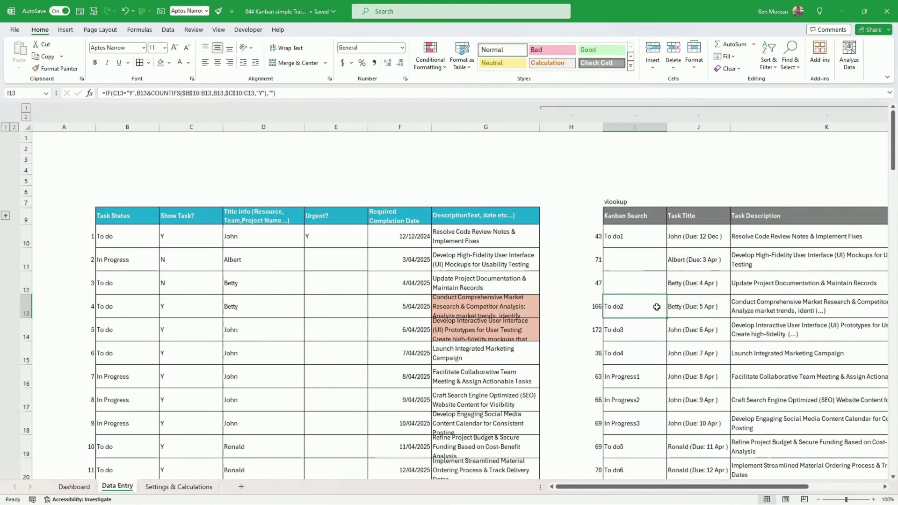
{"action": "left_click", "coordinate": [742, 307]}
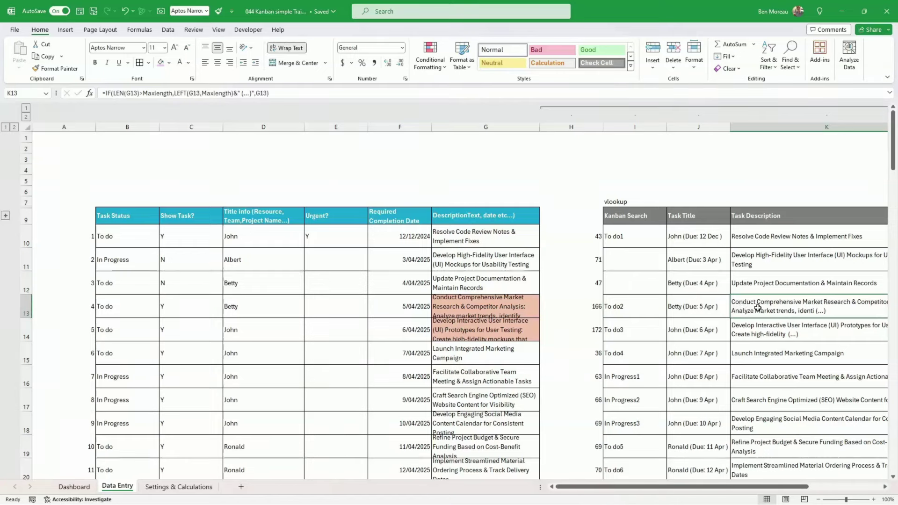
{"action": "left_click", "coordinate": [84, 488]}
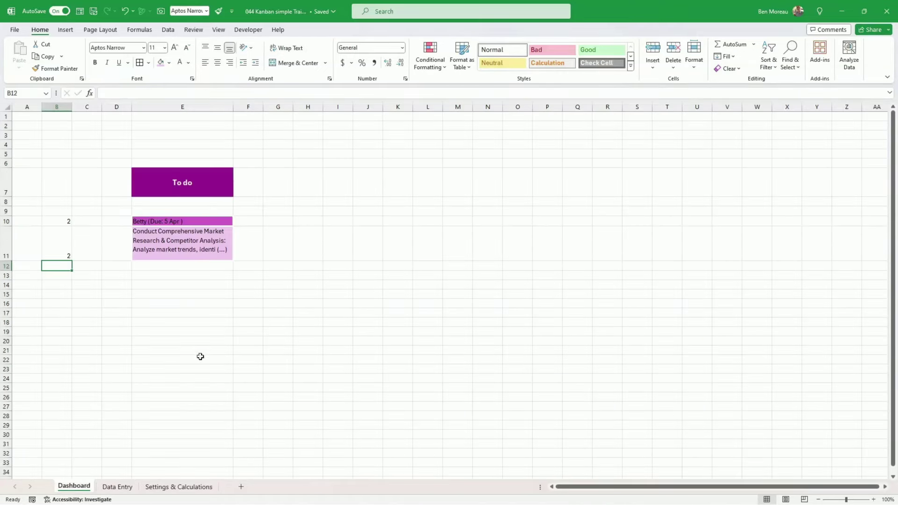
{"action": "left_click", "coordinate": [63, 221]}
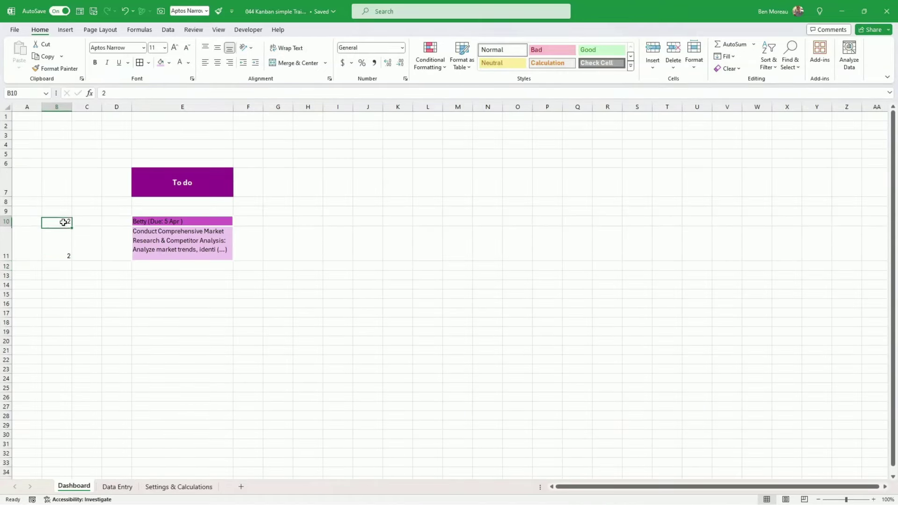
{"action": "left_click", "coordinate": [158, 222]}
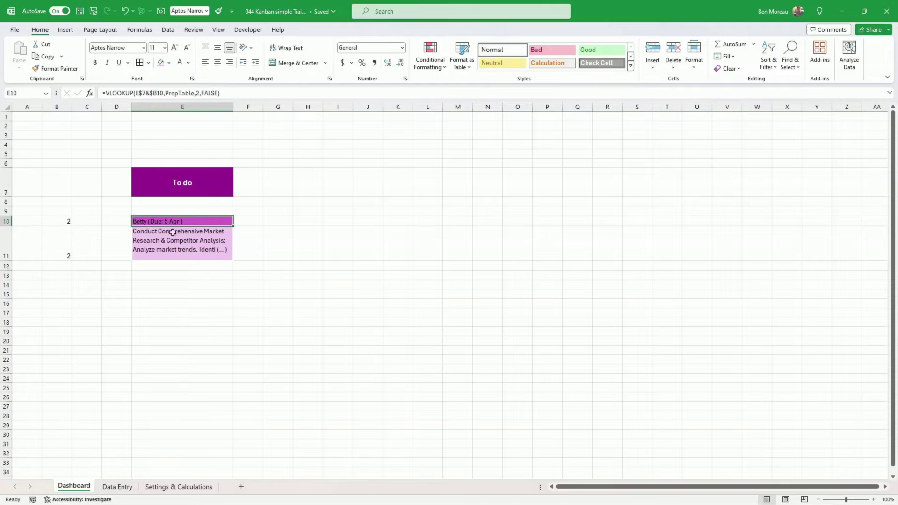
Step: Check the extent of the PrepTable named range by selecting the Kanban Search to Show Urgent columns from row 10 down on Data Entry
{"action": "left_click", "coordinate": [117, 487]}
{"action": "left_click", "coordinate": [637, 239]}
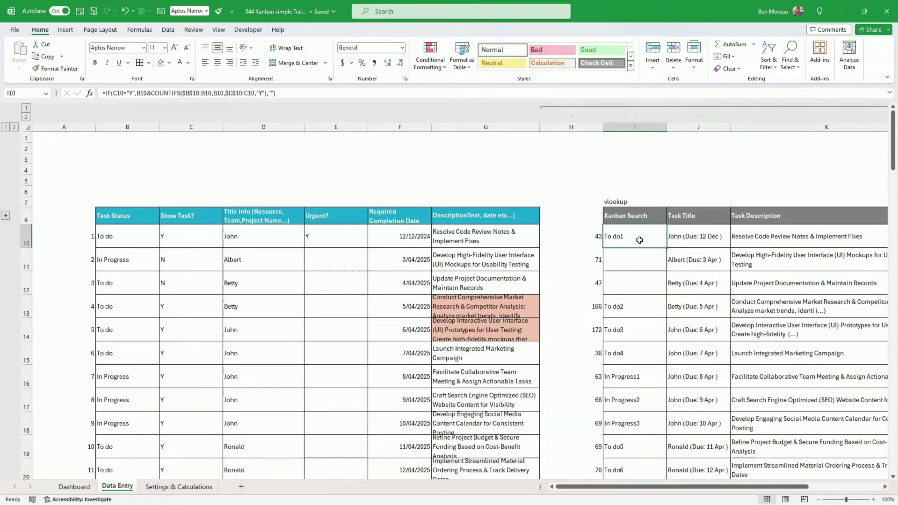
{"action": "key", "text": "Right"}
{"action": "scroll", "coordinate": [639, 240], "scroll_direction": "right", "scroll_amount": 3}
{"action": "key", "text": "Left"}
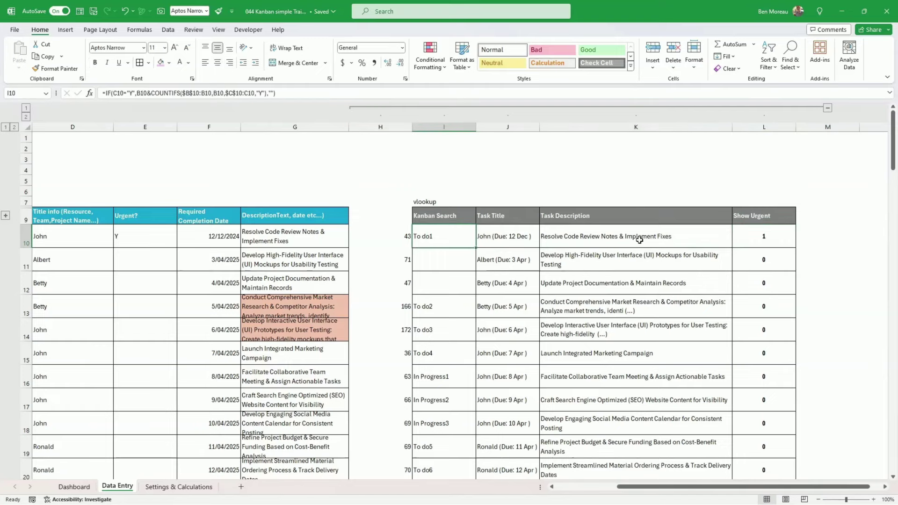
{"action": "key", "text": "shift+Right"}
{"action": "key", "text": "shift+Right"}
{"action": "key", "text": "shift+Right"}
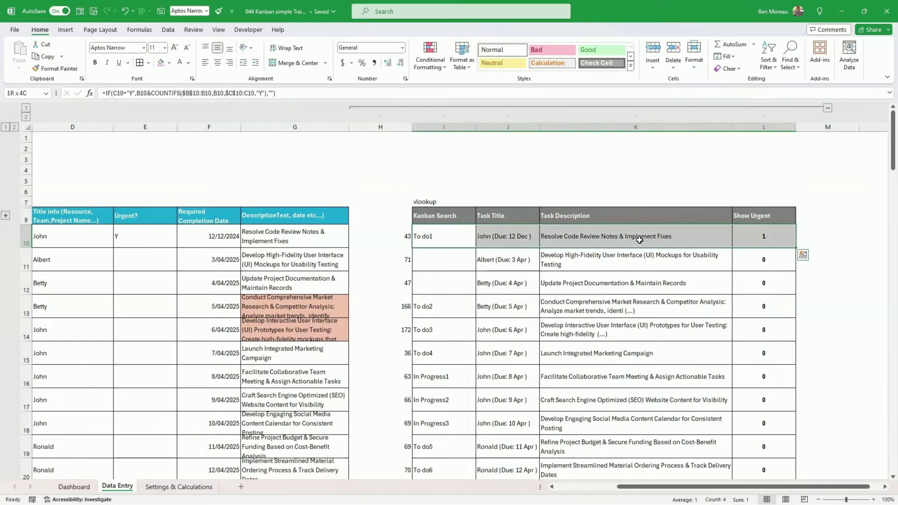
{"action": "key", "text": "ctrl+shift+Down"}
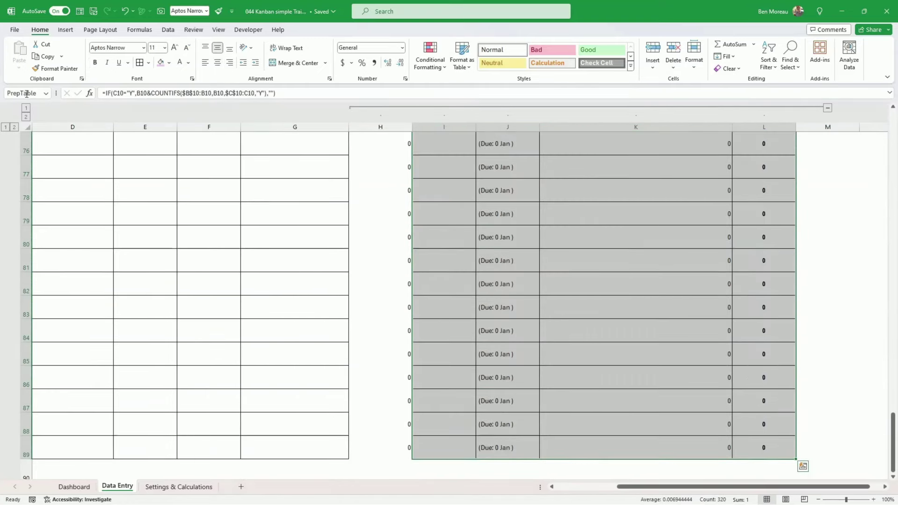
{"action": "left_click", "coordinate": [470, 237]}
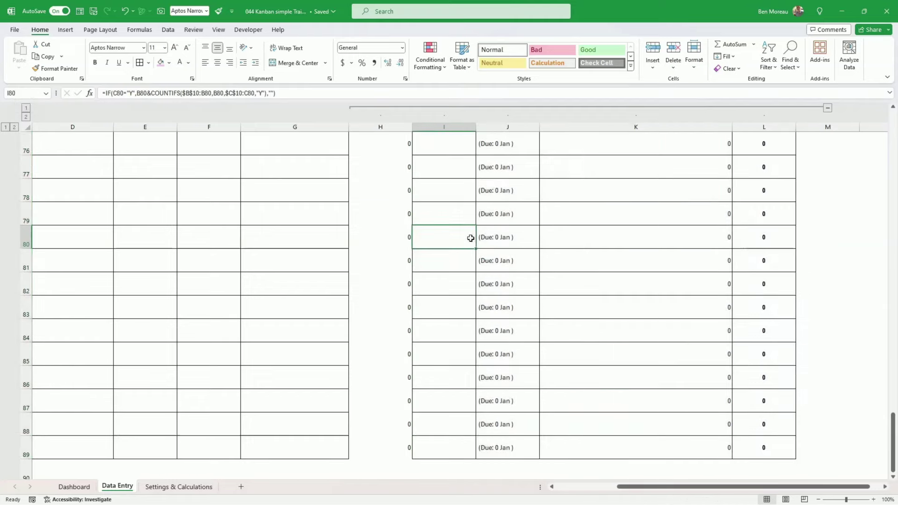
{"action": "type", "text": "vlookup"}
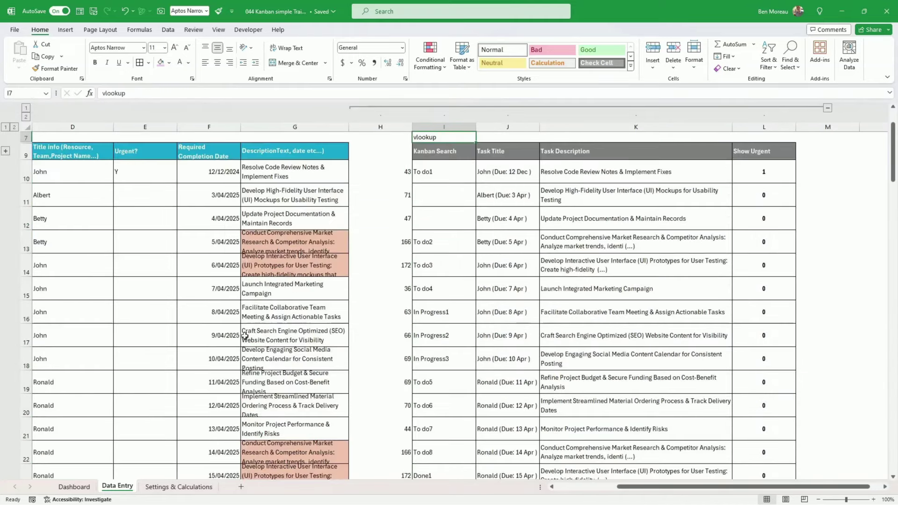
Step: Set the card numbers in B10 and B11 on the Dashboard sheet to 1
{"action": "key", "text": "ctrl+Page_Up"}
{"action": "left_click", "coordinate": [62, 221]}
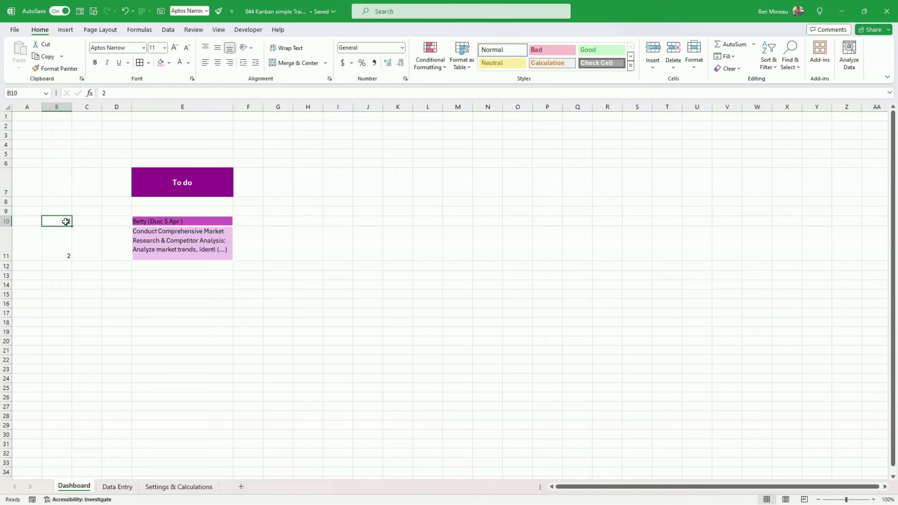
{"action": "type", "text": "1"}
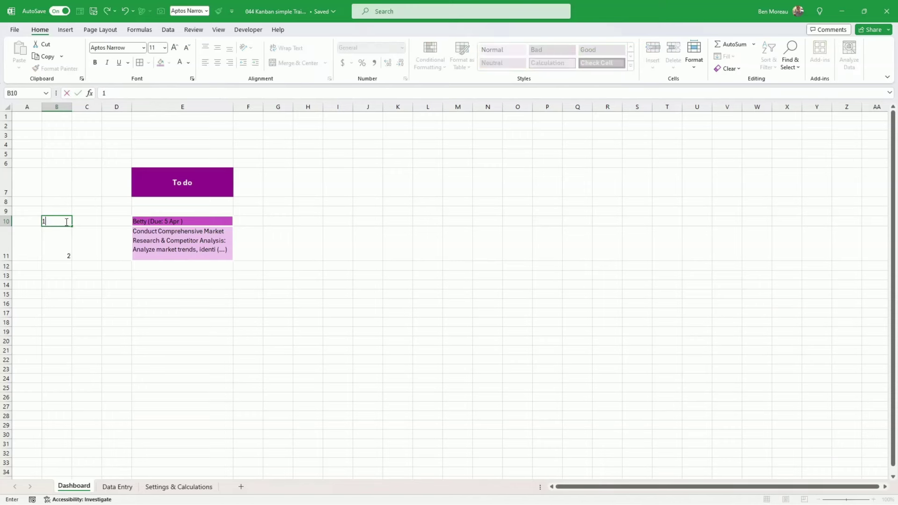
{"action": "key", "text": "Return"}
{"action": "key", "text": "Return"}
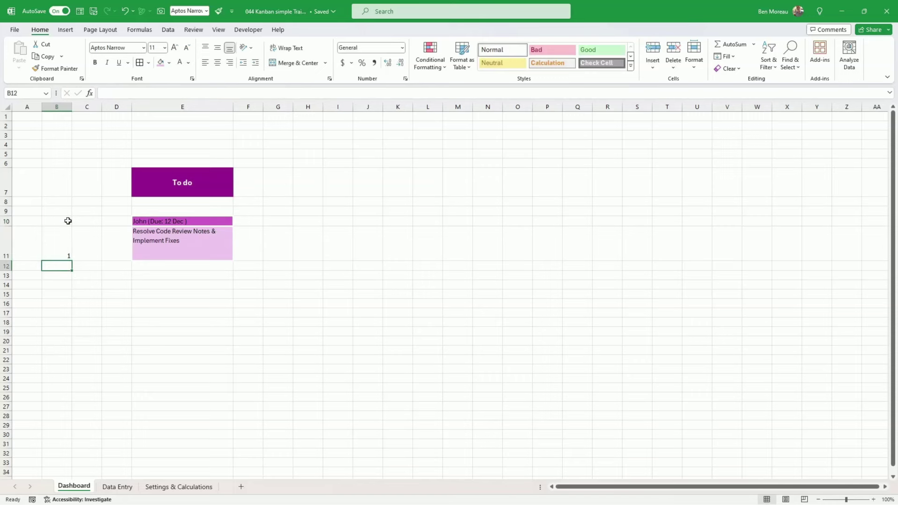
Step: Number the second card by entering =B11+1 in B12 and =B12 in B13
{"action": "type", "text": "="}
{"action": "key", "text": "Up"}
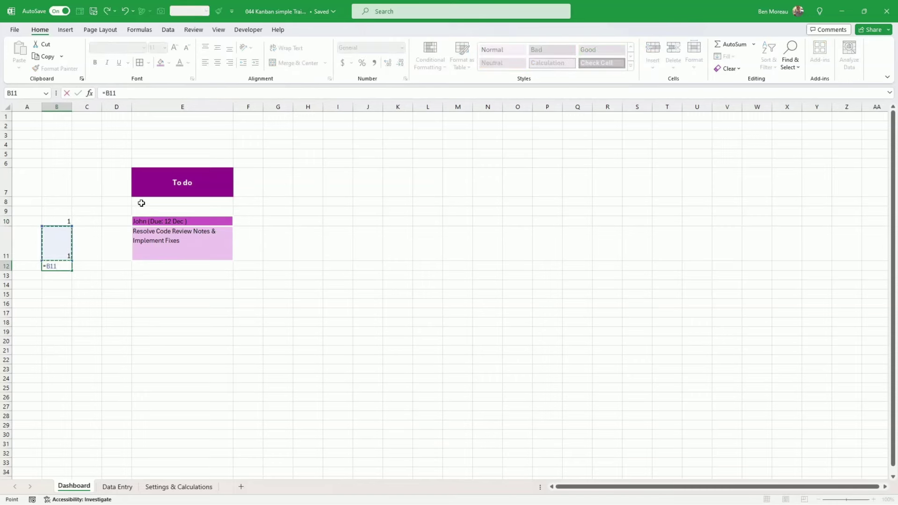
{"action": "type", "text": "+1"}
{"action": "key", "text": "Return"}
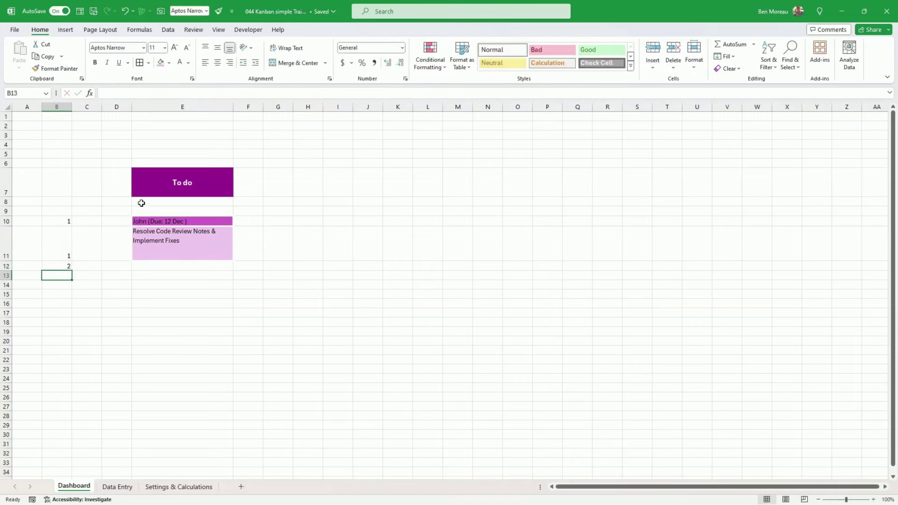
{"action": "type", "text": "="}
{"action": "key", "text": "Up"}
{"action": "key", "text": "Return"}
Step: Fill the paired numbering formulas from B12:B13 down column B to row 162
{"action": "key", "text": "Up"}
{"action": "left_click_drag", "start_coordinate": [59, 268], "coordinate": [82, 387]}
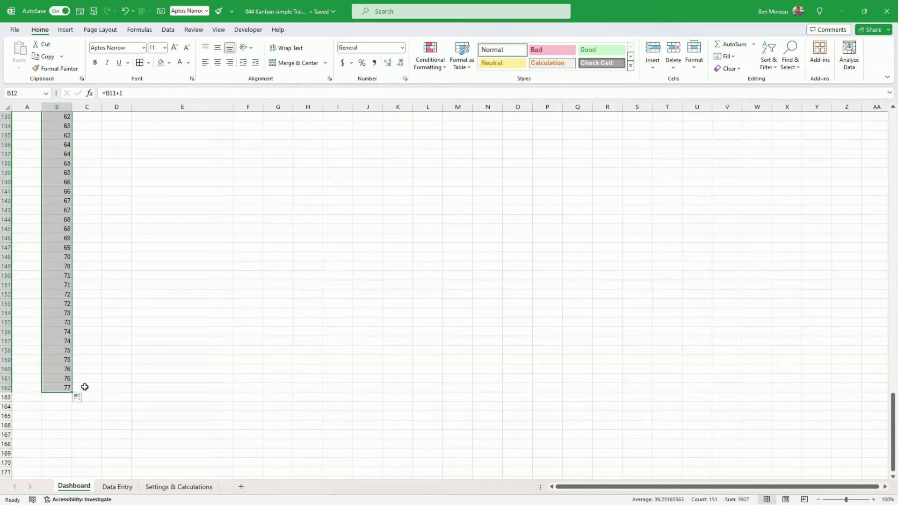
{"action": "scroll", "coordinate": [114, 351], "scroll_direction": "up", "scroll_amount": 3}
{"action": "scroll", "coordinate": [115, 342], "scroll_direction": "up", "scroll_amount": 20}
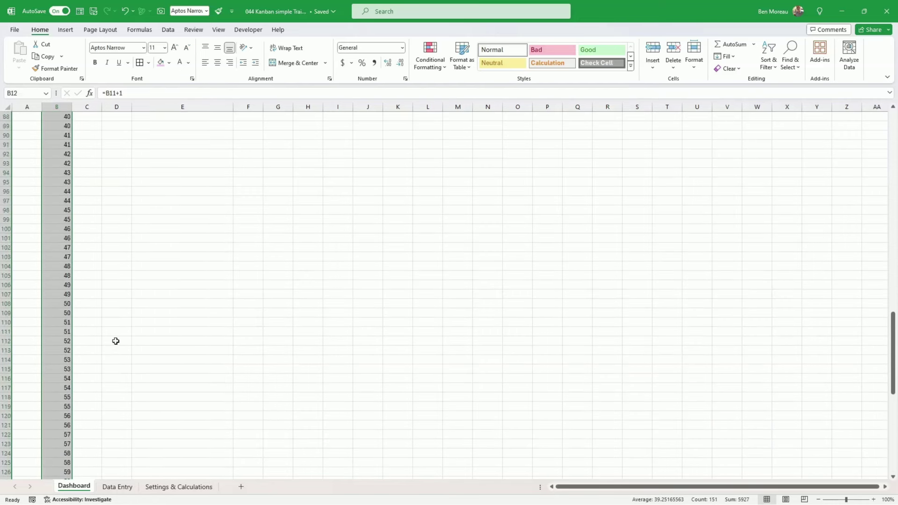
{"action": "scroll", "coordinate": [116, 340], "scroll_direction": "up", "scroll_amount": 10}
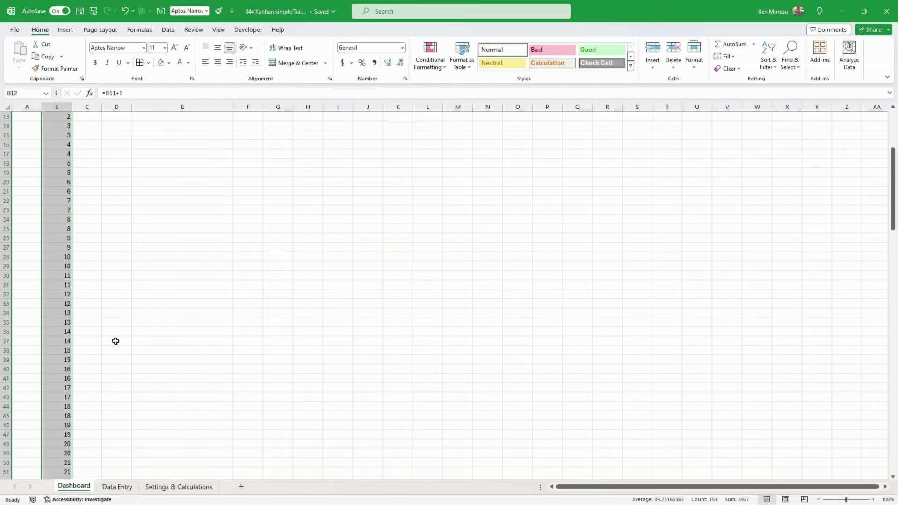
{"action": "scroll", "coordinate": [116, 341], "scroll_direction": "down", "scroll_amount": 5}
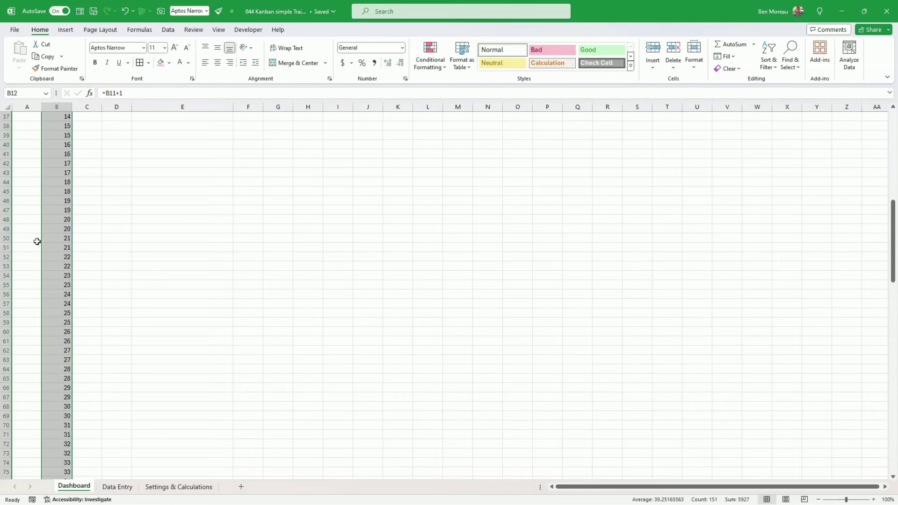
Step: Clear the surplus card numbers from row 50 down by filling blank cells from A50 across A50:B163
{"action": "left_click", "coordinate": [31, 238]}
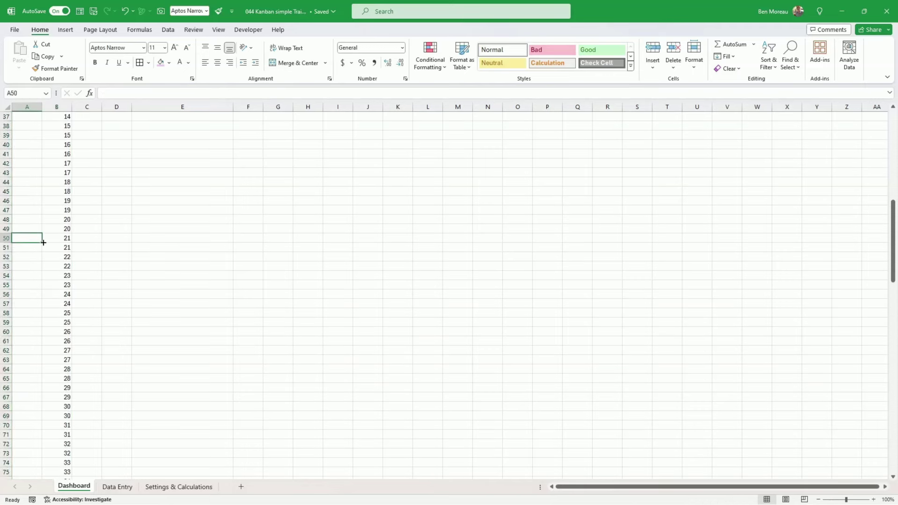
{"action": "mouse_move", "coordinate": [43, 242]}
{"action": "left_mouse_down"}
{"action": "mouse_move", "coordinate": [75, 242]}
{"action": "mouse_move", "coordinate": [70, 479]}
{"action": "left_mouse_up"}
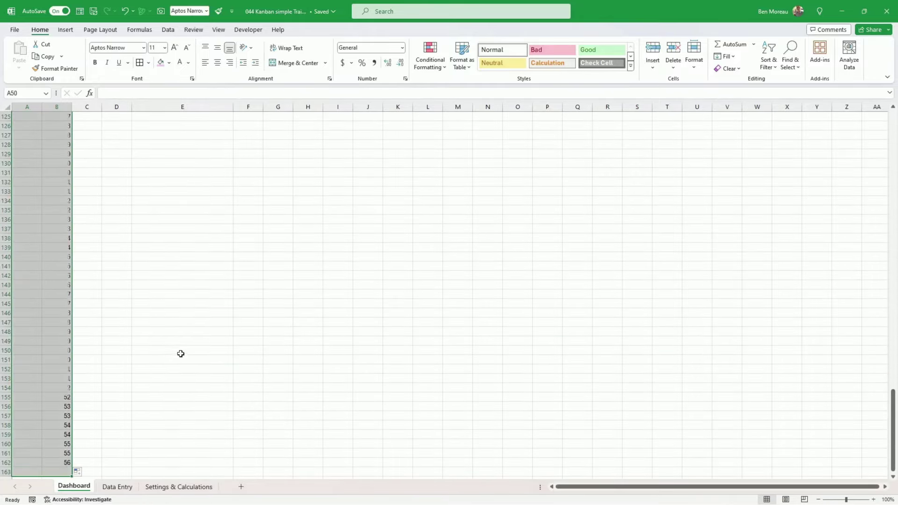
{"action": "scroll", "coordinate": [181, 353], "scroll_direction": "up", "scroll_amount": 20}
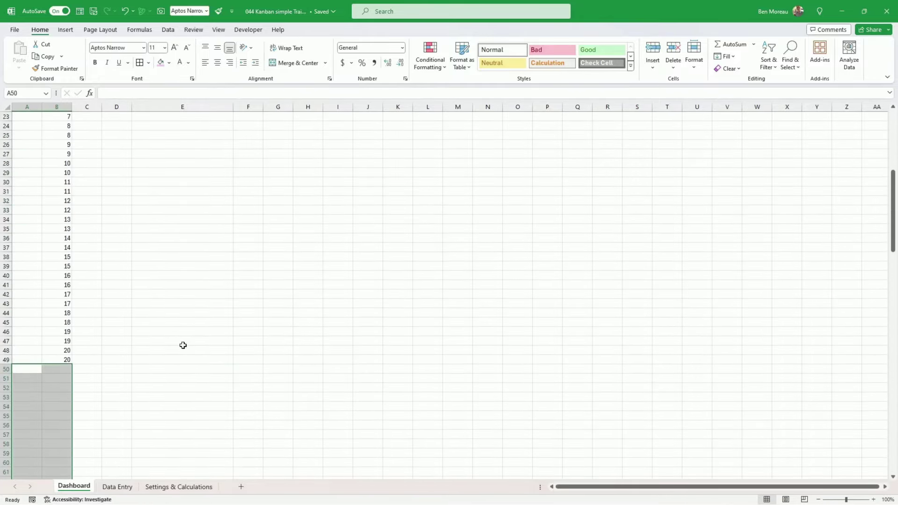
{"action": "scroll", "coordinate": [183, 345], "scroll_direction": "up", "scroll_amount": 7}
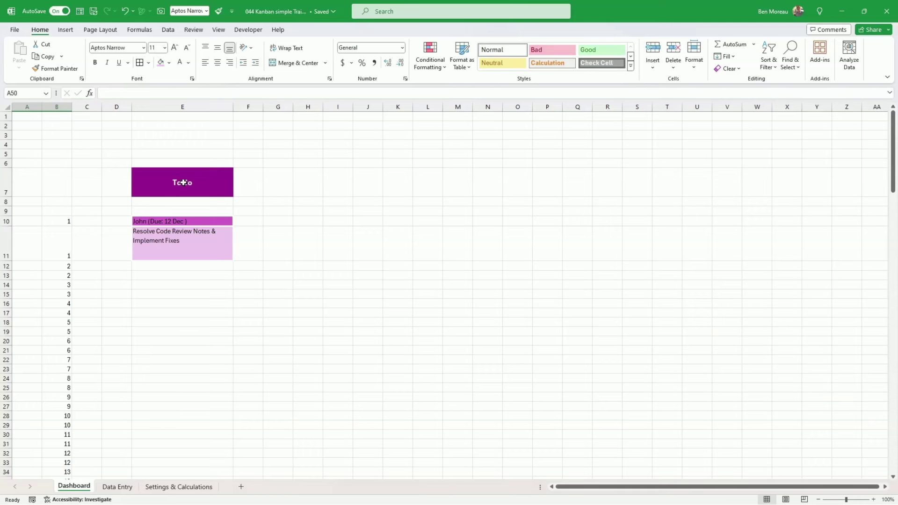
{"action": "left_click_drag", "start_coordinate": [183, 183], "coordinate": [183, 252]}
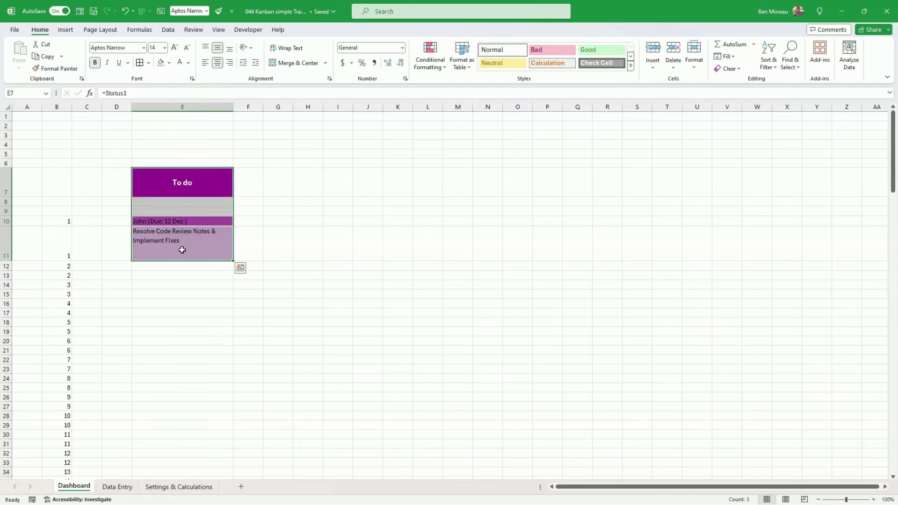
{"action": "left_click", "coordinate": [182, 250]}
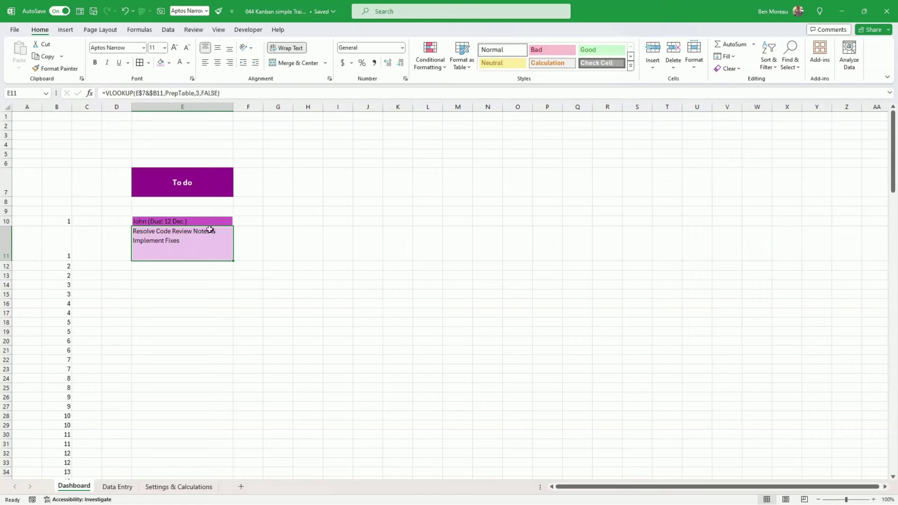
{"action": "left_click_drag", "start_coordinate": [184, 221], "coordinate": [185, 235]}
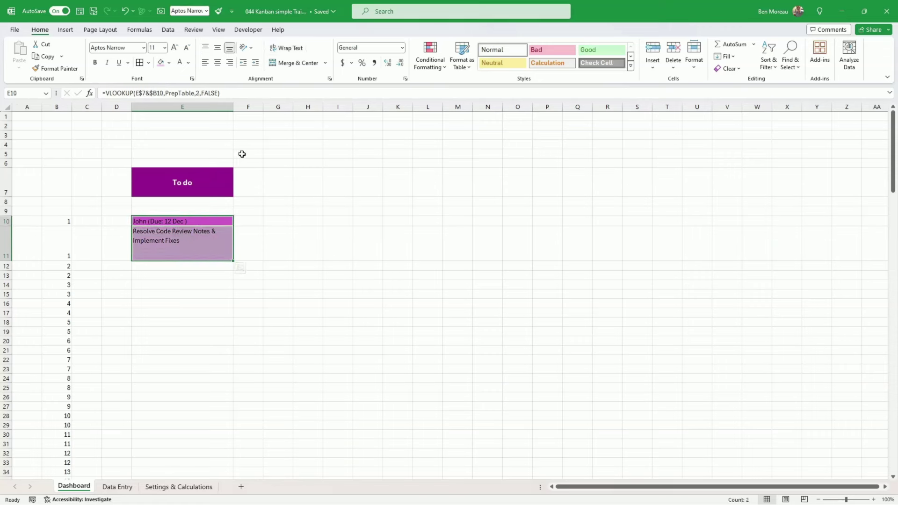
{"action": "left_click", "coordinate": [171, 234]}
Step: Format the card title in E10 with white, bold, horizontally centred text
{"action": "left_click", "coordinate": [185, 219]}
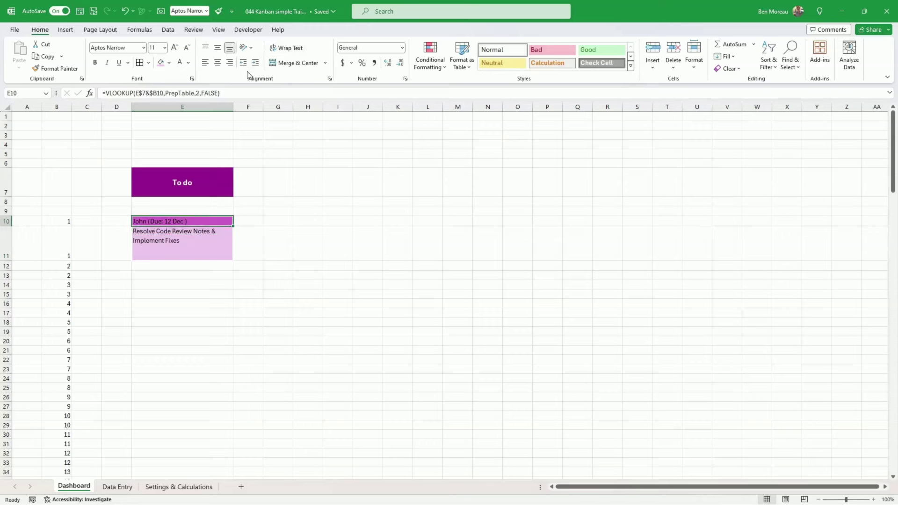
{"action": "left_click", "coordinate": [182, 63]}
{"action": "key", "text": "ctrl+b"}
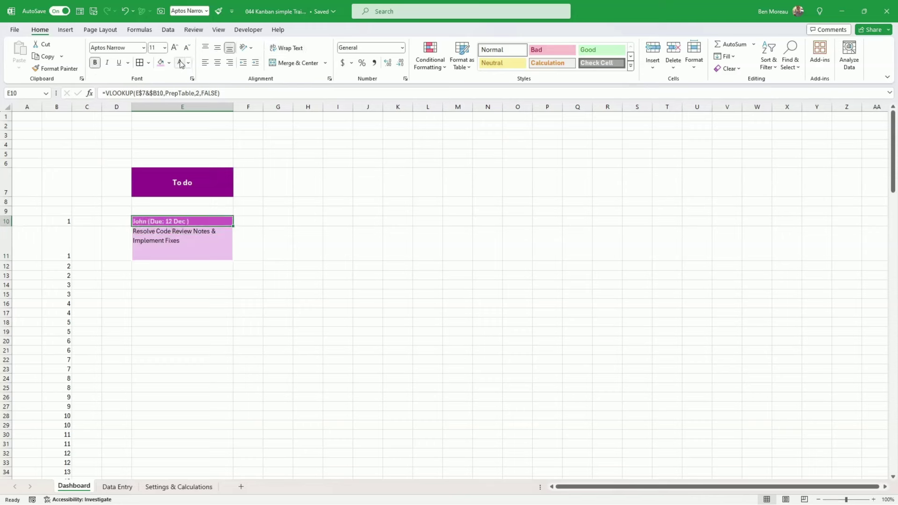
{"action": "left_click", "coordinate": [217, 62]}
{"action": "left_click", "coordinate": [299, 294]}
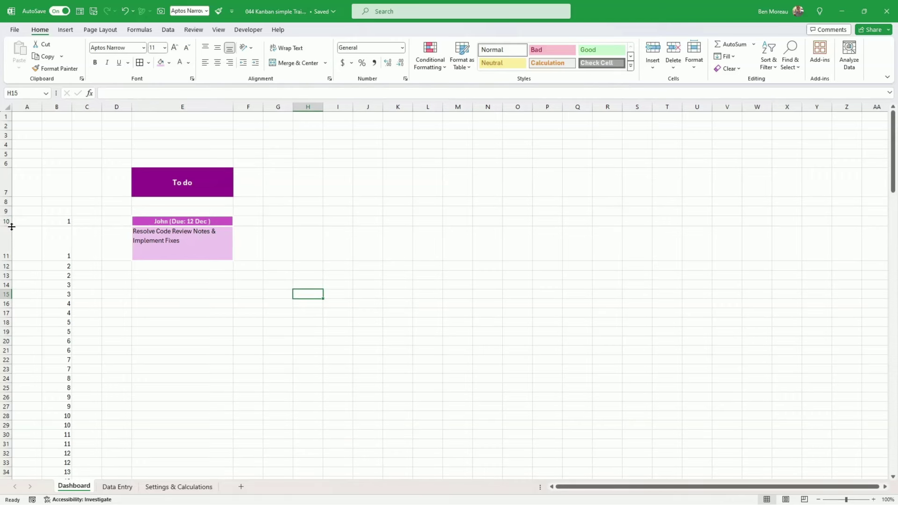
Step: Make row 10 slightly taller and vertically centre the card title in E10
{"action": "left_click_drag", "start_coordinate": [9, 225], "coordinate": [11, 228]}
{"action": "left_click", "coordinate": [148, 224]}
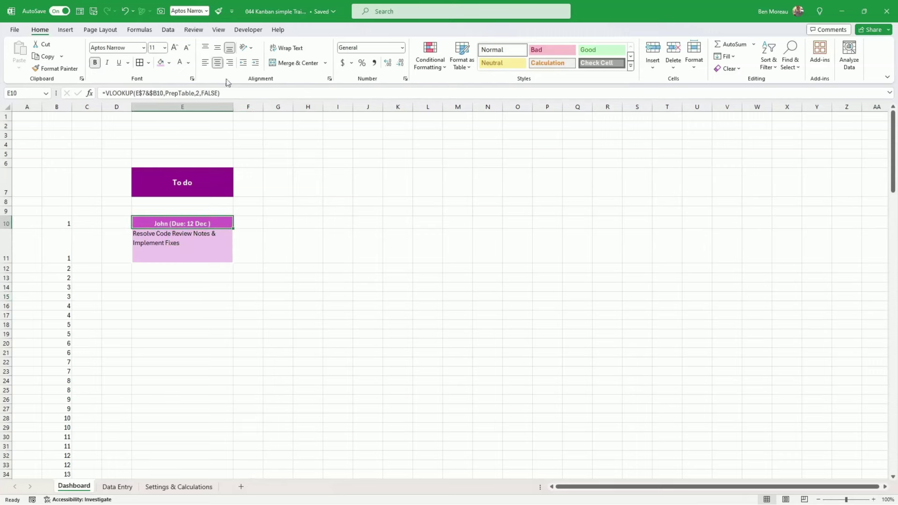
{"action": "left_click", "coordinate": [218, 49]}
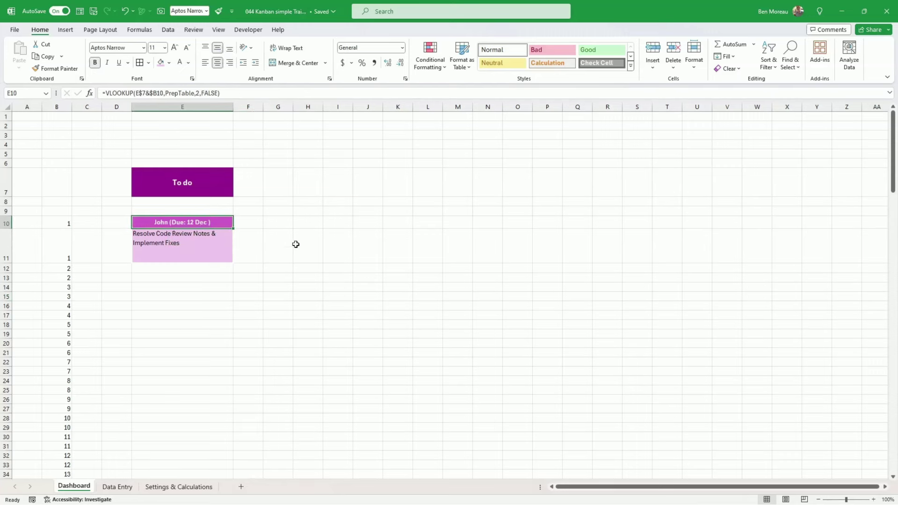
{"action": "left_click", "coordinate": [193, 259]}
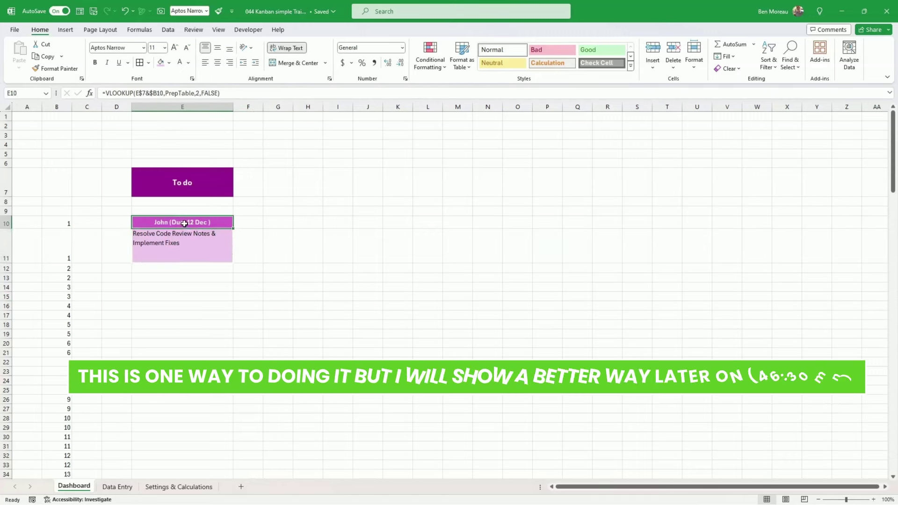
Step: Copy the first card in E10:E11 into E12, E14 and E16 to build cards two to four
{"action": "left_click_drag", "start_coordinate": [184, 223], "coordinate": [185, 243]}
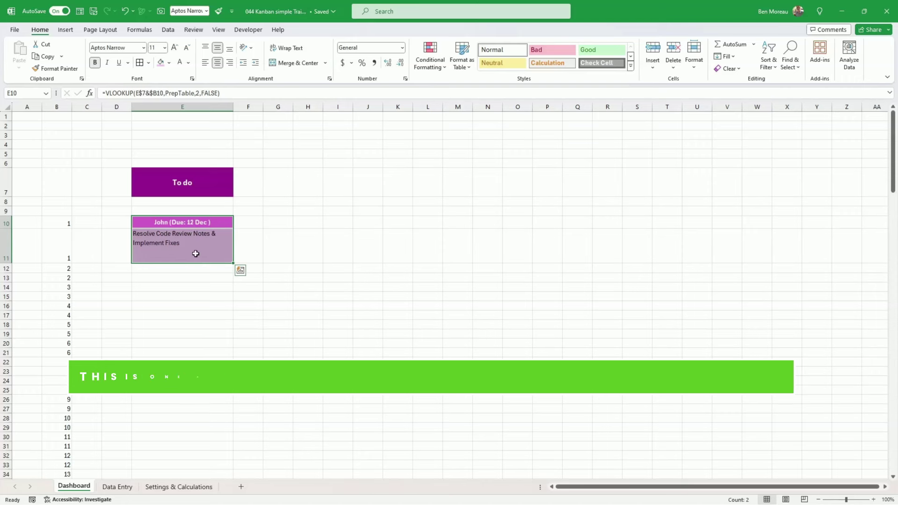
{"action": "key", "text": "ctrl+c"}
{"action": "left_click", "coordinate": [184, 270]}
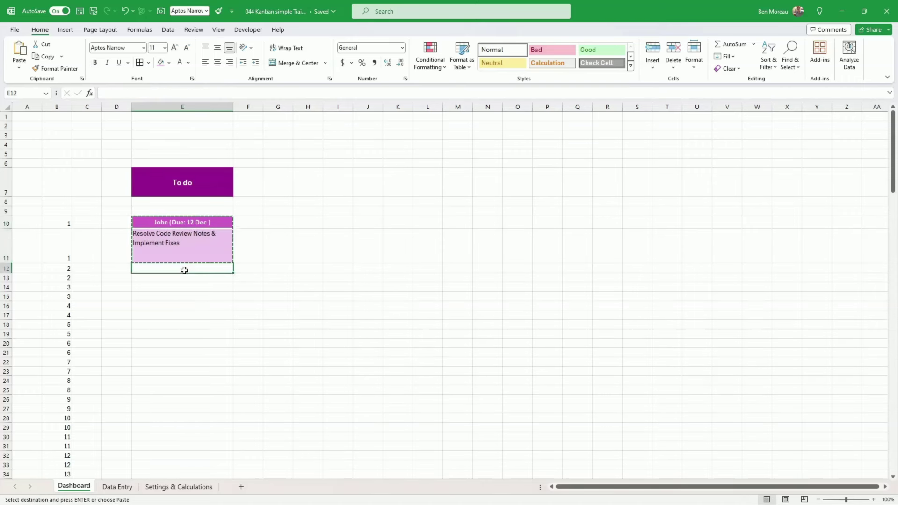
{"action": "key", "text": "ctrl+v"}
{"action": "left_click", "coordinate": [183, 297]}
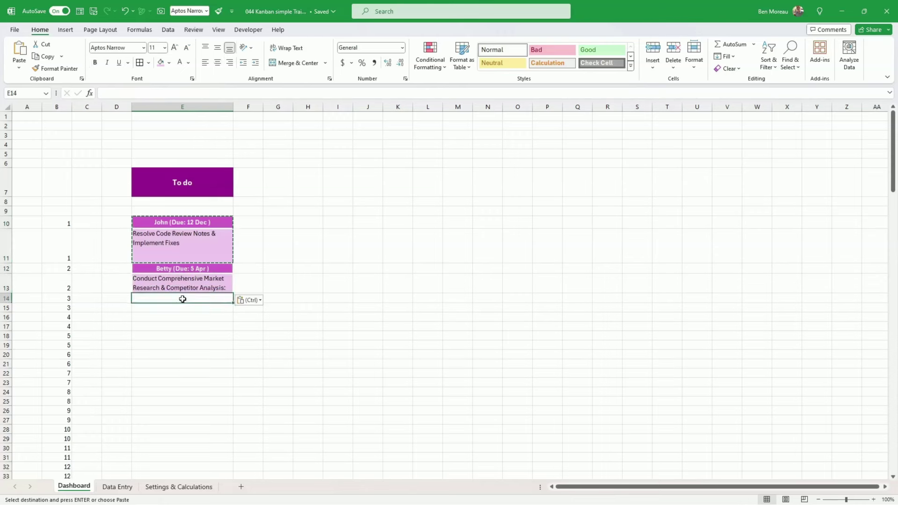
{"action": "key", "text": "ctrl+v"}
{"action": "left_click", "coordinate": [180, 340]}
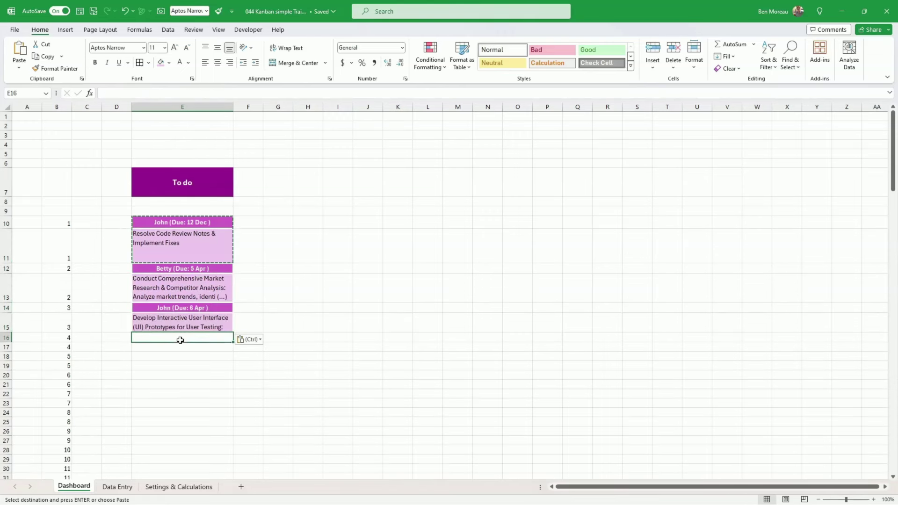
{"action": "key", "text": "ctrl+v"}
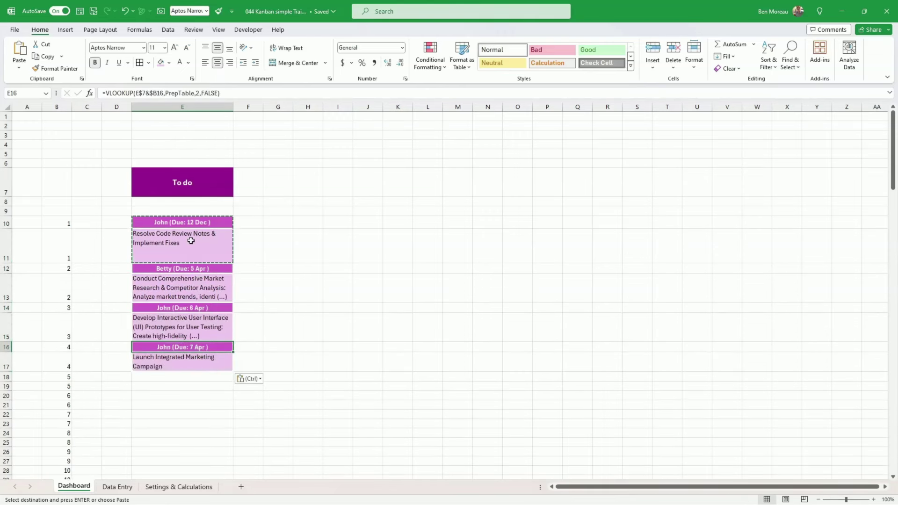
Step: Increase the description rows 11, 13, 15 and 17 to one equal, taller height
{"action": "left_click", "coordinate": [212, 260]}
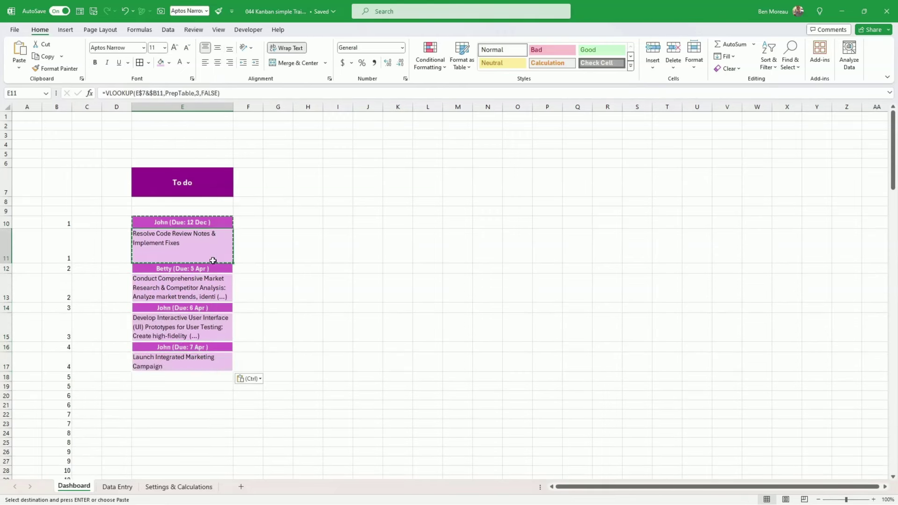
{"action": "left_click", "coordinate": [5, 248]}
{"action": "left_click", "coordinate": [6, 288], "text": "ctrl"}
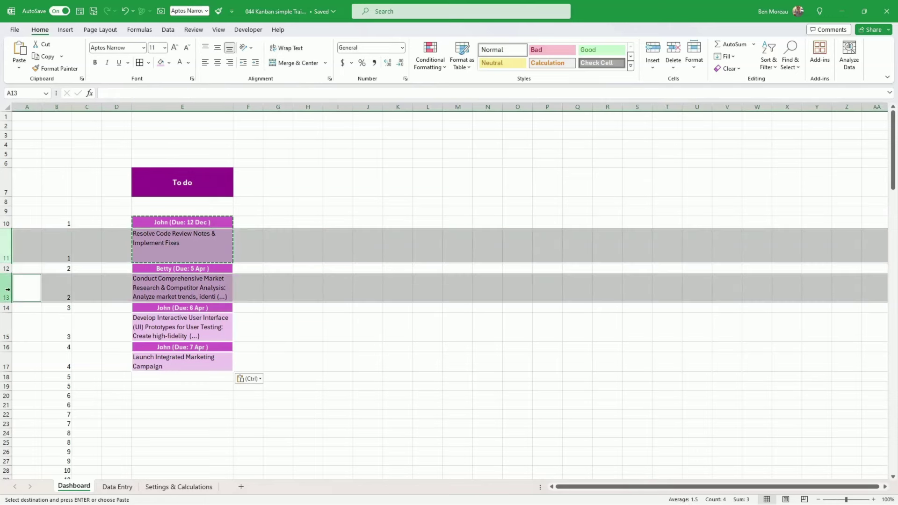
{"action": "left_click", "coordinate": [6, 331], "text": "ctrl"}
{"action": "left_click", "coordinate": [6, 366], "text": "ctrl"}
{"action": "left_click_drag", "start_coordinate": [7, 371], "coordinate": [10, 390]}
{"action": "left_click", "coordinate": [149, 389]}
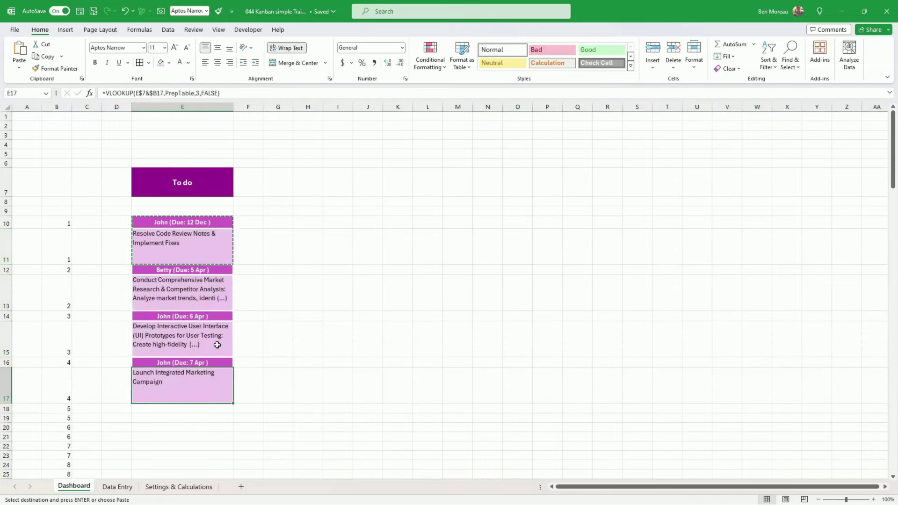
Step: Try a wider column E for the cards and undo the width change
{"action": "left_click", "coordinate": [198, 345]}
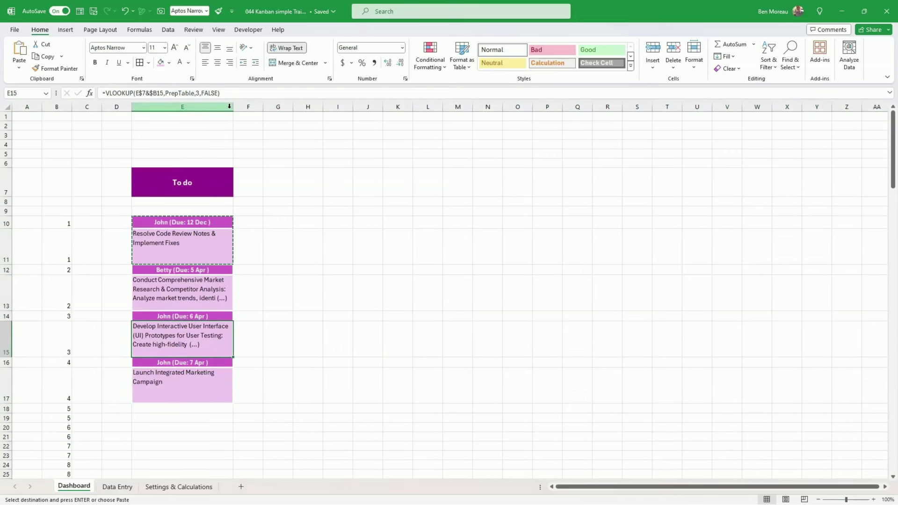
{"action": "left_click_drag", "start_coordinate": [238, 107], "coordinate": [303, 108]}
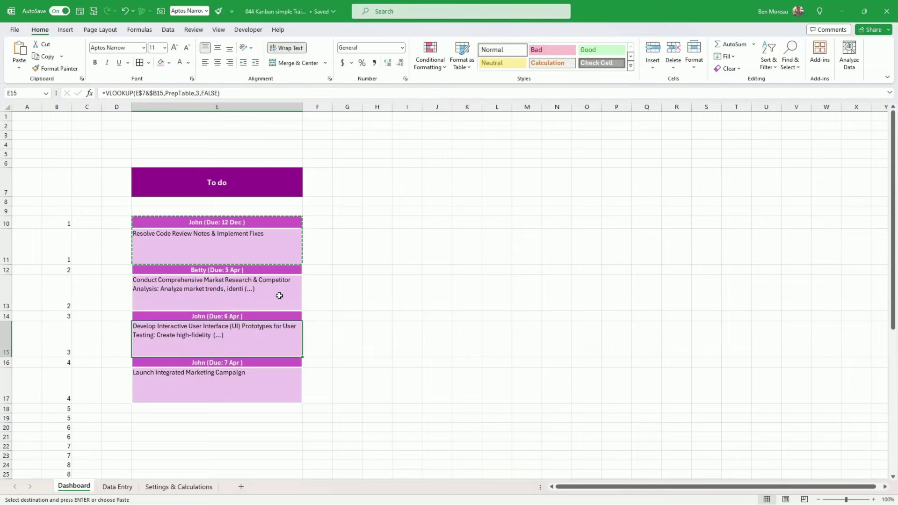
{"action": "key", "text": "ctrl+z"}
{"action": "left_click", "coordinate": [307, 296]}
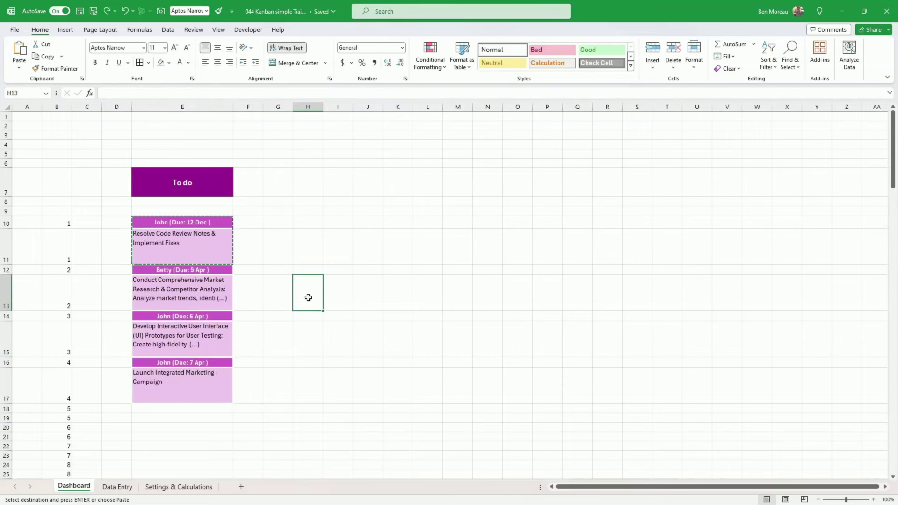
Step: Check which status header and card number cells the title lookup in E10 refers to
{"action": "left_click", "coordinate": [211, 392]}
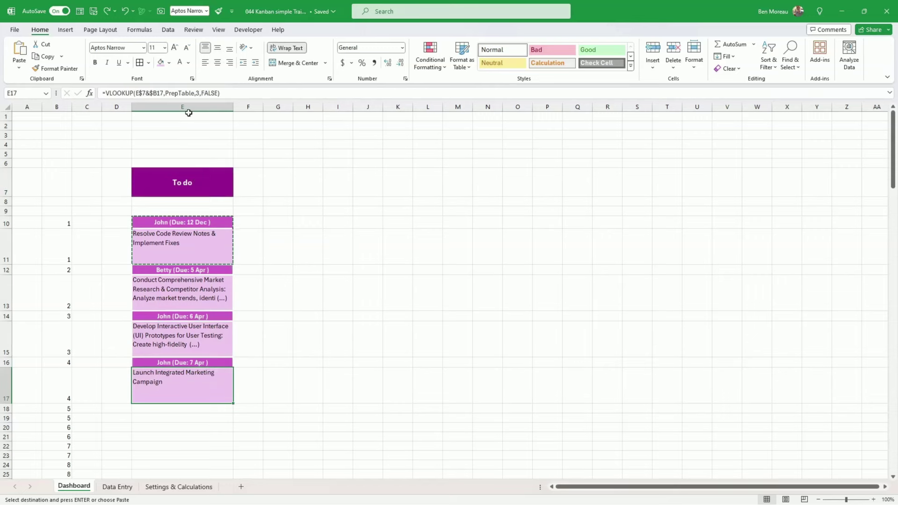
{"action": "left_click", "coordinate": [188, 182]}
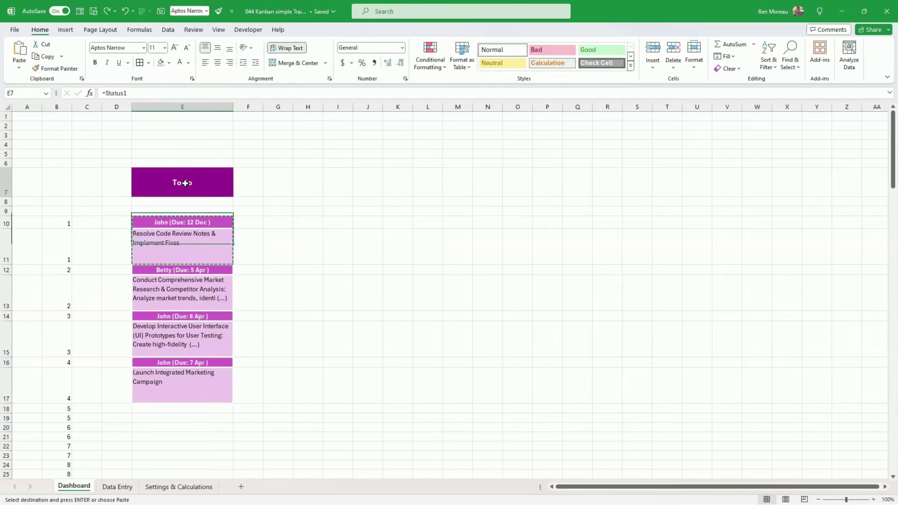
{"action": "left_click", "coordinate": [183, 223]}
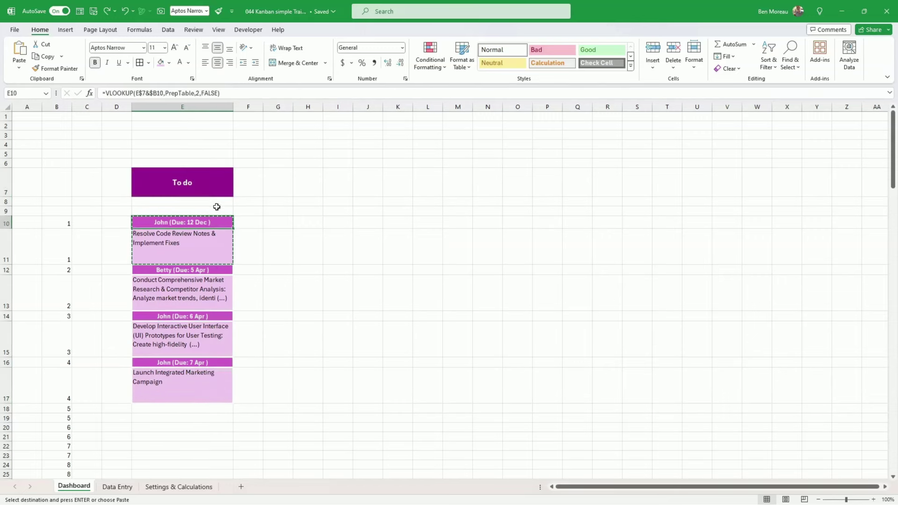
{"action": "double_click", "coordinate": [179, 222]}
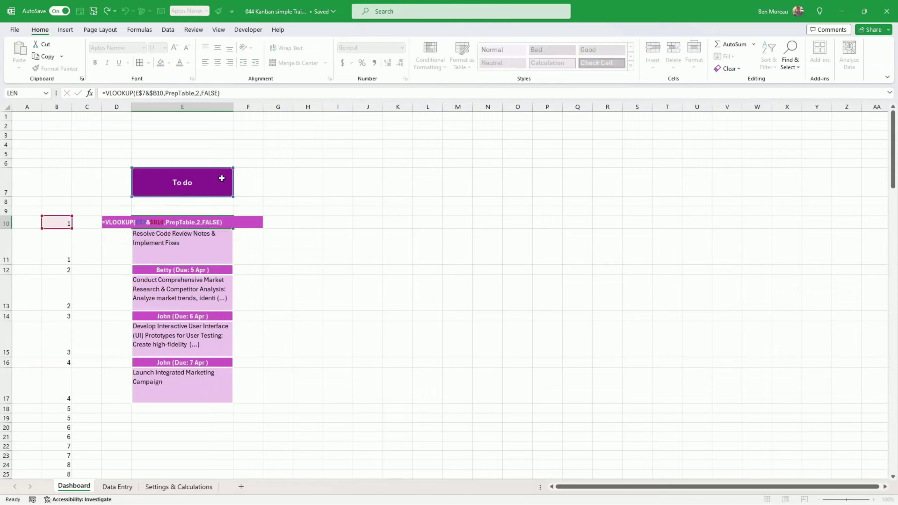
{"action": "key", "text": "Return"}
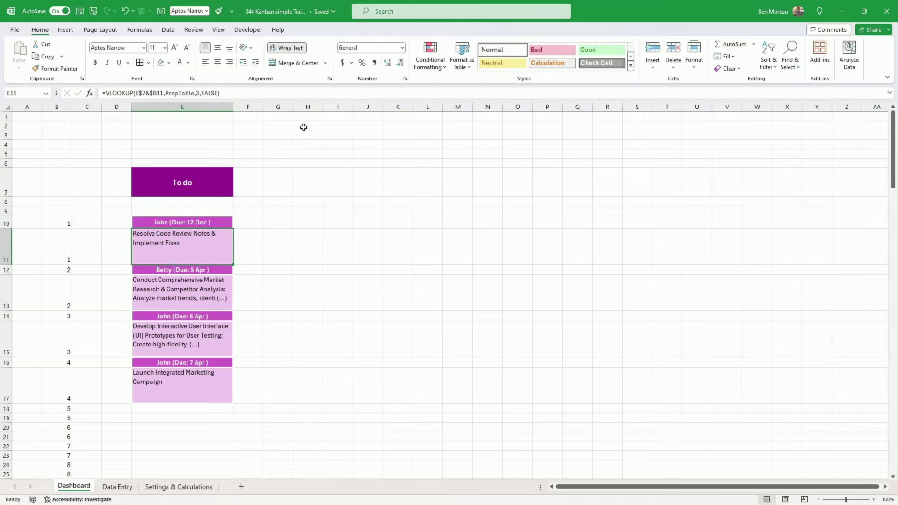
Step: Examine the UNICHAR display symbols for Hidden, Visible and More on the Settings & Calculations sheet
{"action": "left_click", "coordinate": [217, 224]}
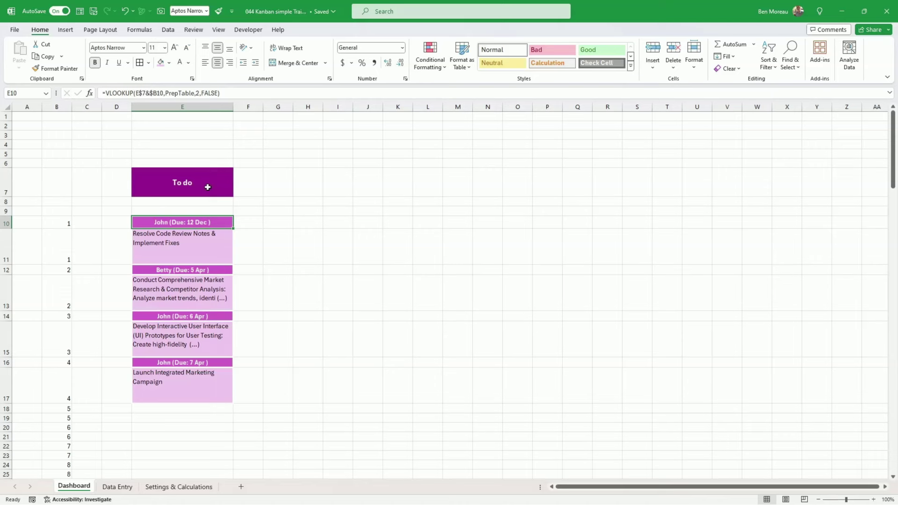
{"action": "left_click", "coordinate": [181, 203]}
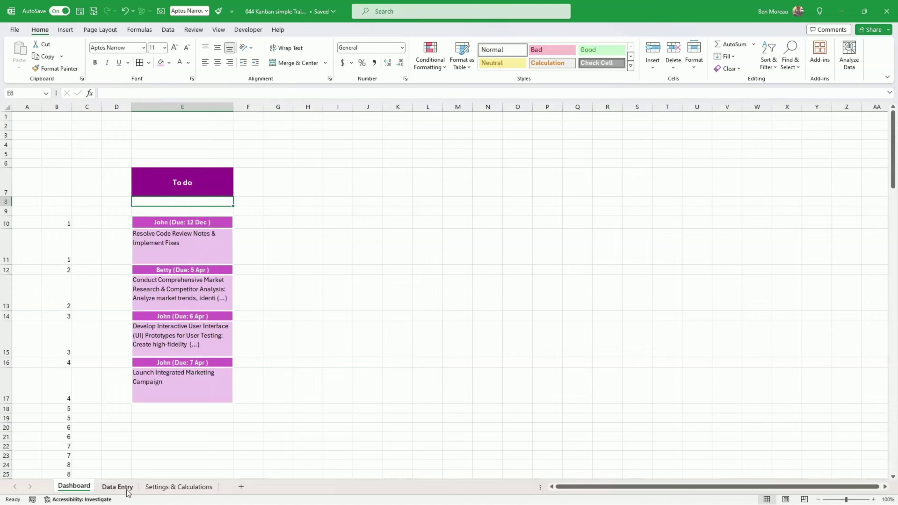
{"action": "left_click", "coordinate": [158, 488]}
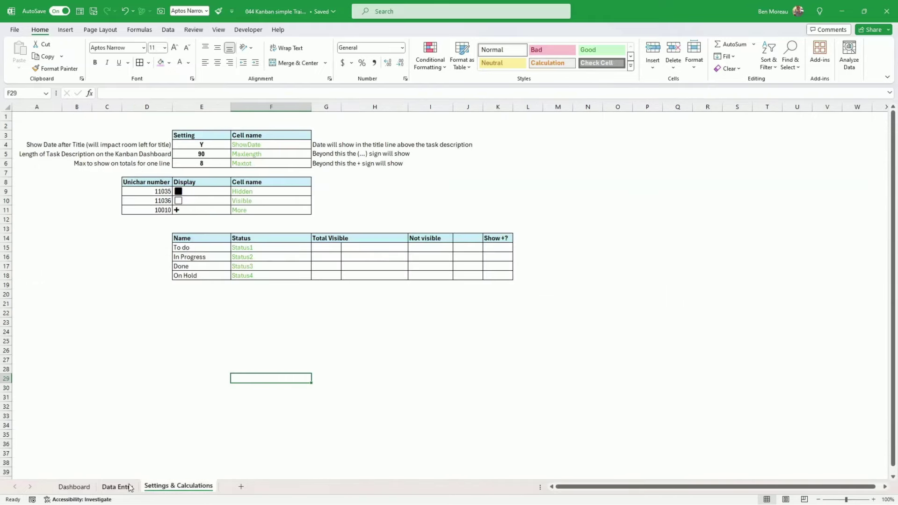
{"action": "key", "text": "Left"}
{"action": "key", "text": "Up"}
{"action": "left_click", "coordinate": [182, 192]}
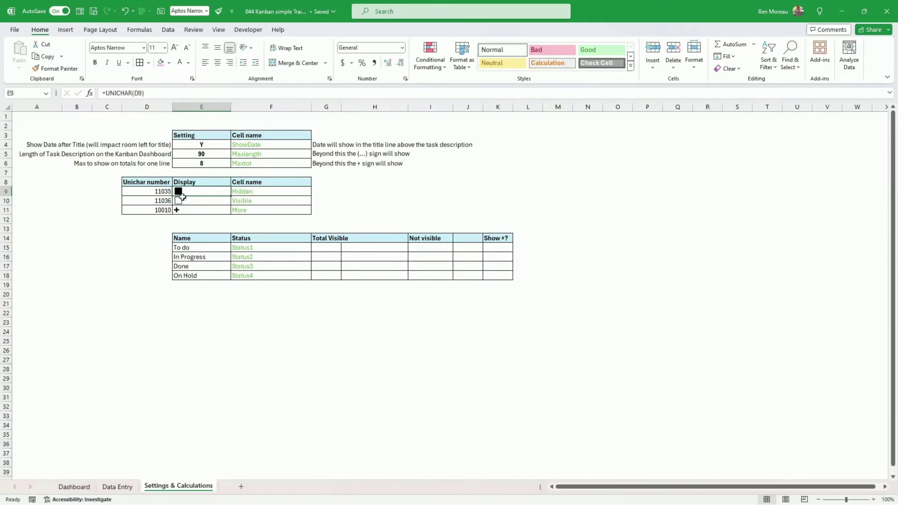
{"action": "left_click_drag", "start_coordinate": [182, 196], "coordinate": [184, 209]}
{"action": "left_click", "coordinate": [194, 209]}
{"action": "left_click", "coordinate": [201, 200]}
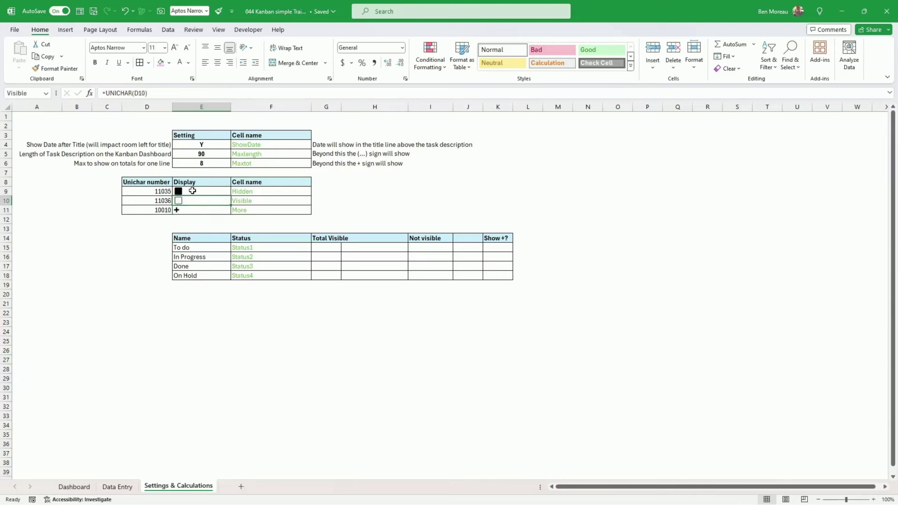
{"action": "left_click", "coordinate": [192, 191]}
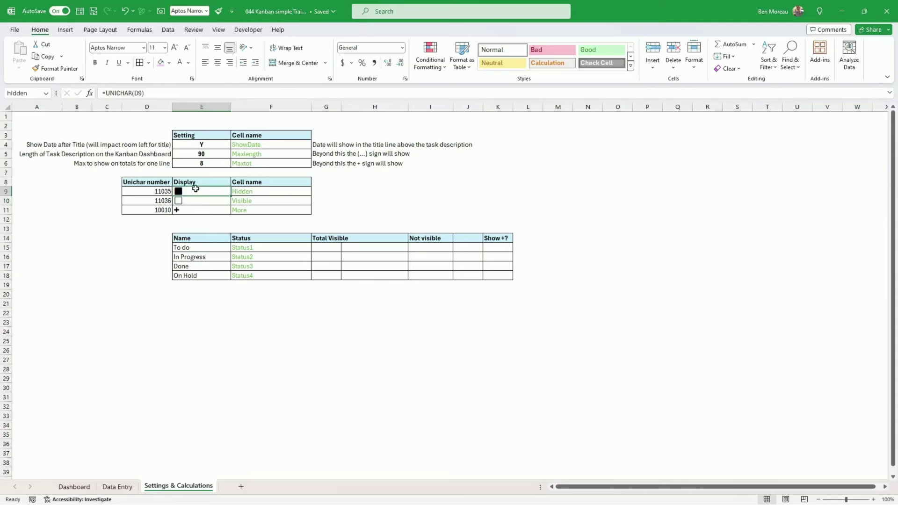
{"action": "left_click_drag", "start_coordinate": [194, 187], "coordinate": [196, 201]}
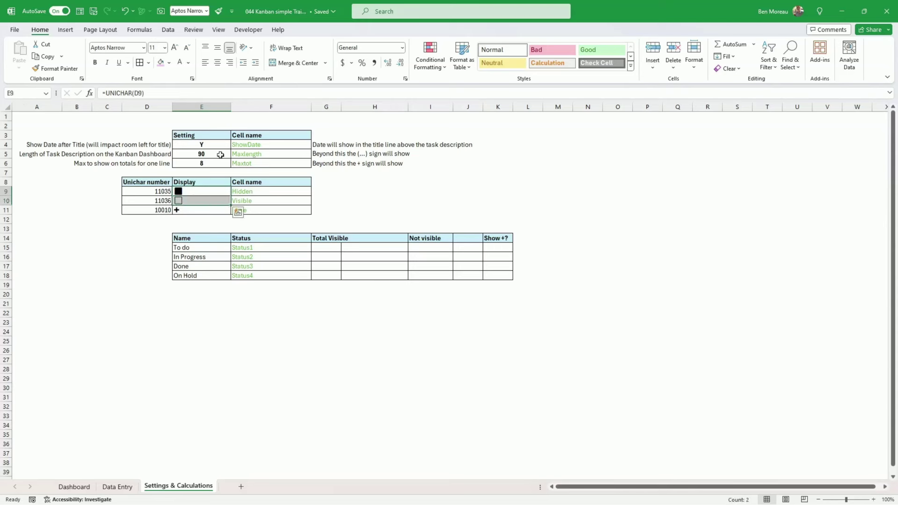
{"action": "left_click", "coordinate": [197, 193]}
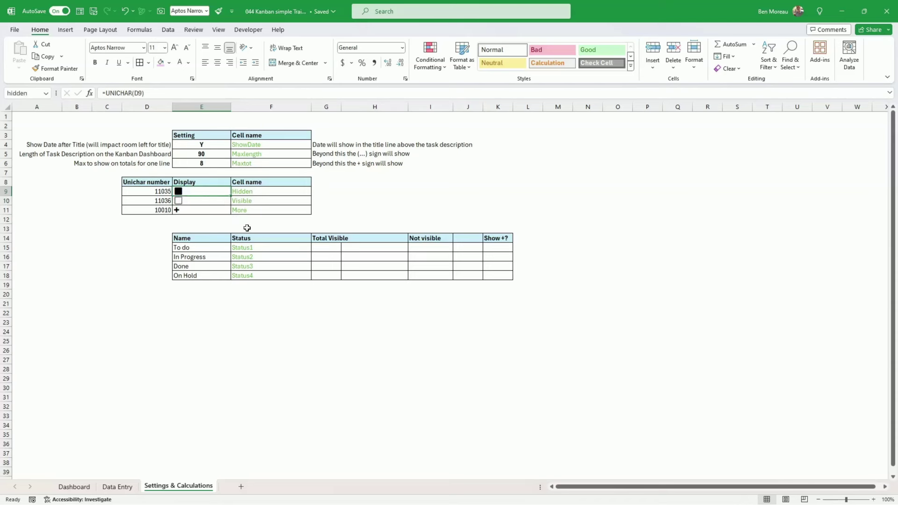
{"action": "left_click", "coordinate": [193, 210]}
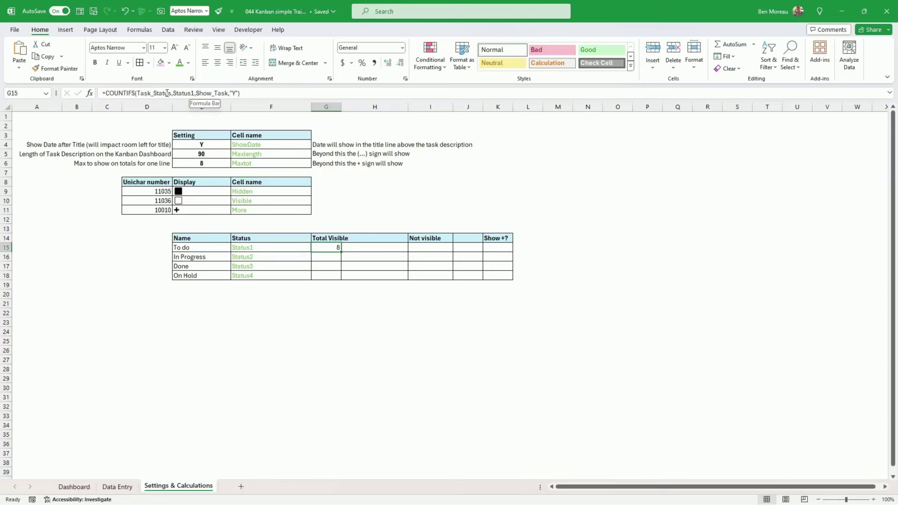
Step: Check the Task_Status range and Status1 criterion of the COUNTIFS formula in G15 against the To do name cell
{"action": "left_click_drag", "start_coordinate": [171, 92], "coordinate": [137, 92]}
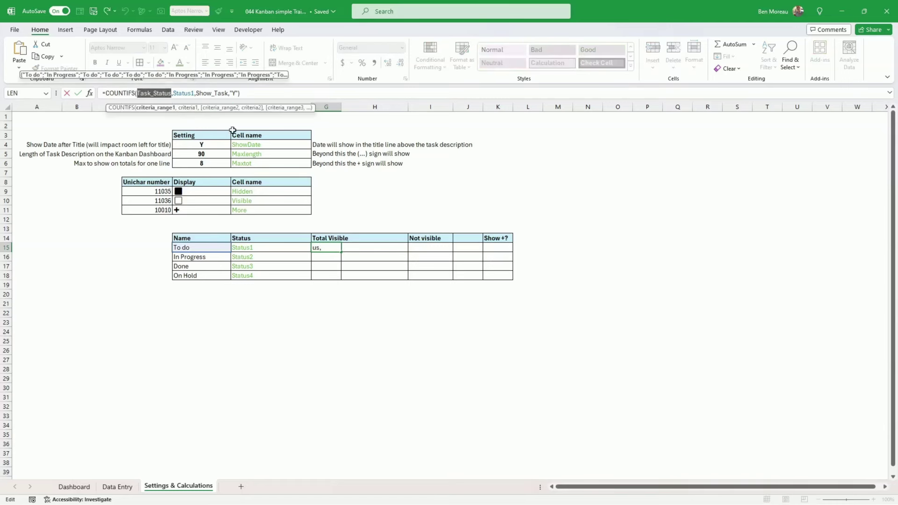
{"action": "left_click", "coordinate": [75, 93]}
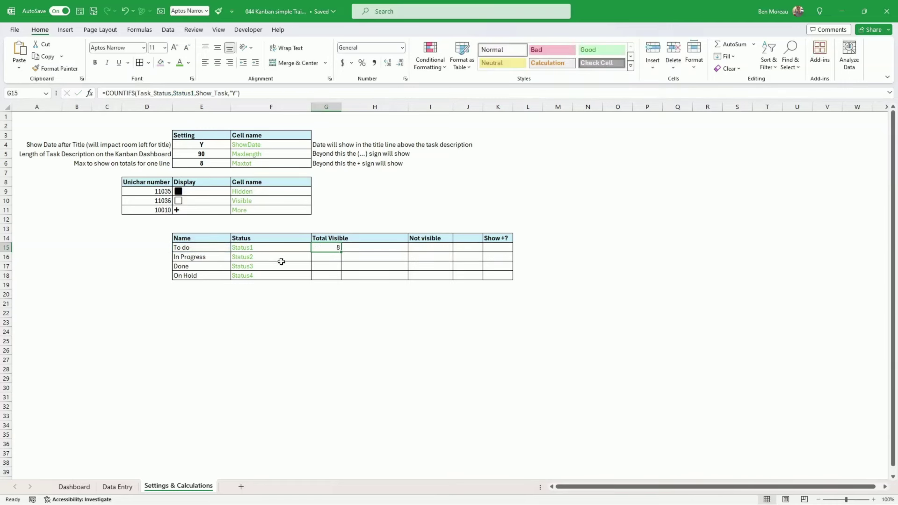
{"action": "left_click", "coordinate": [203, 249]}
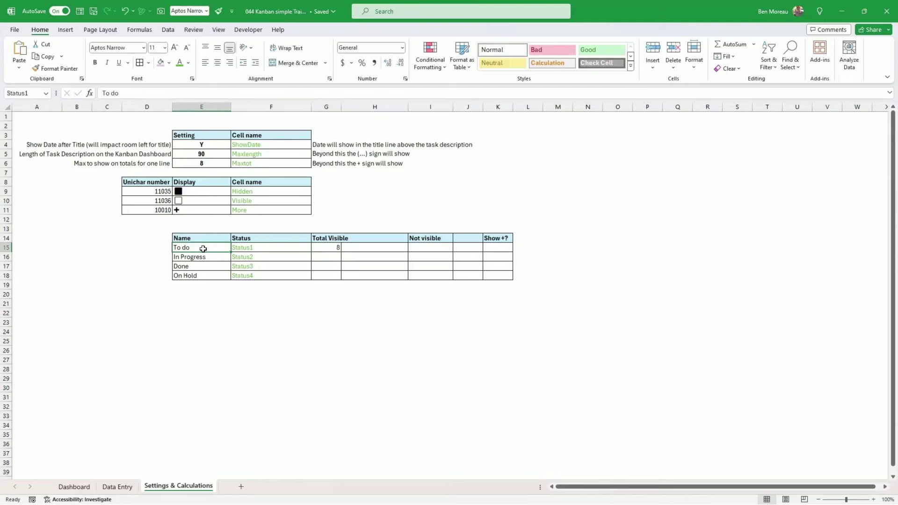
{"action": "left_click", "coordinate": [330, 245]}
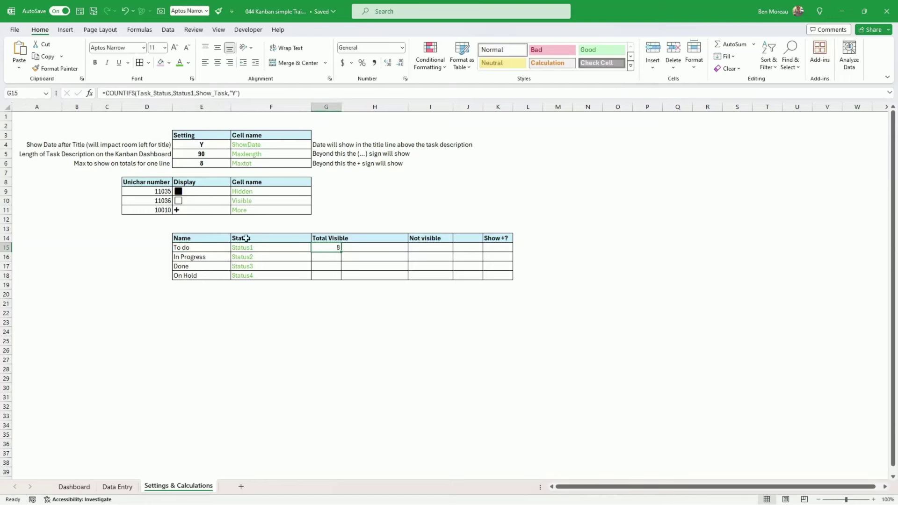
{"action": "left_click", "coordinate": [213, 248]}
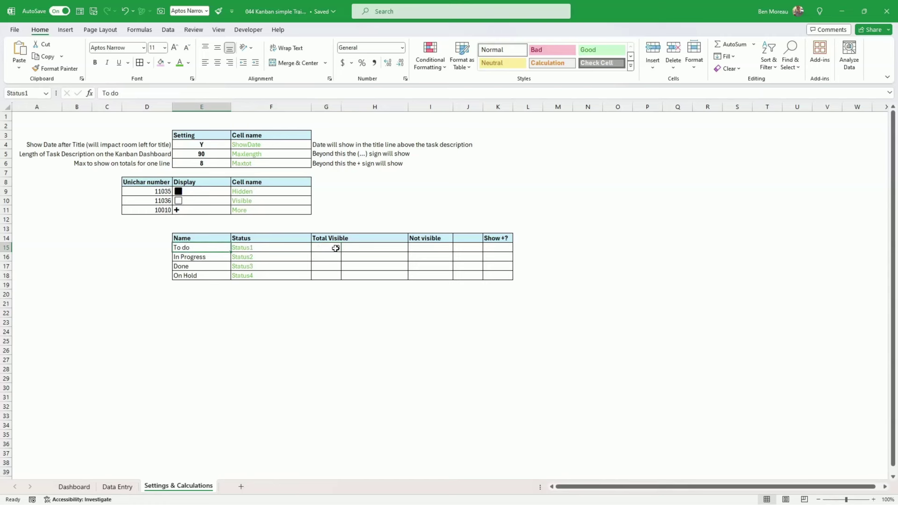
{"action": "left_click", "coordinate": [334, 248]}
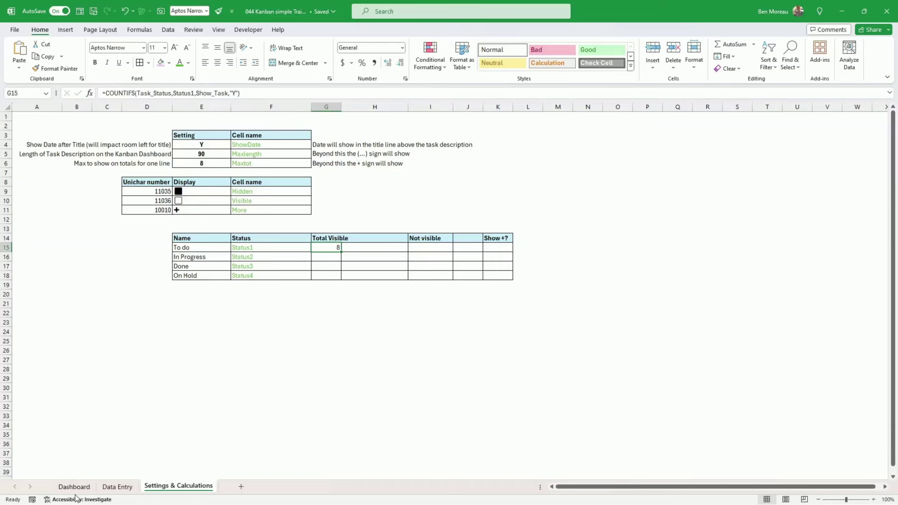
Step: Check the Show_Task and Task_Status columns on the Data Entry sheet that the COUNTIFS formula counts
{"action": "left_click", "coordinate": [117, 486]}
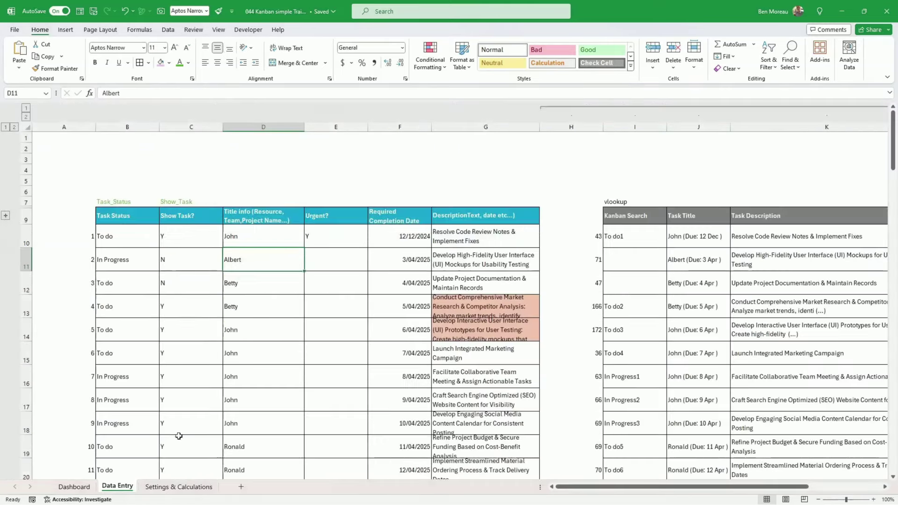
{"action": "left_click_drag", "start_coordinate": [166, 233], "coordinate": [168, 401]}
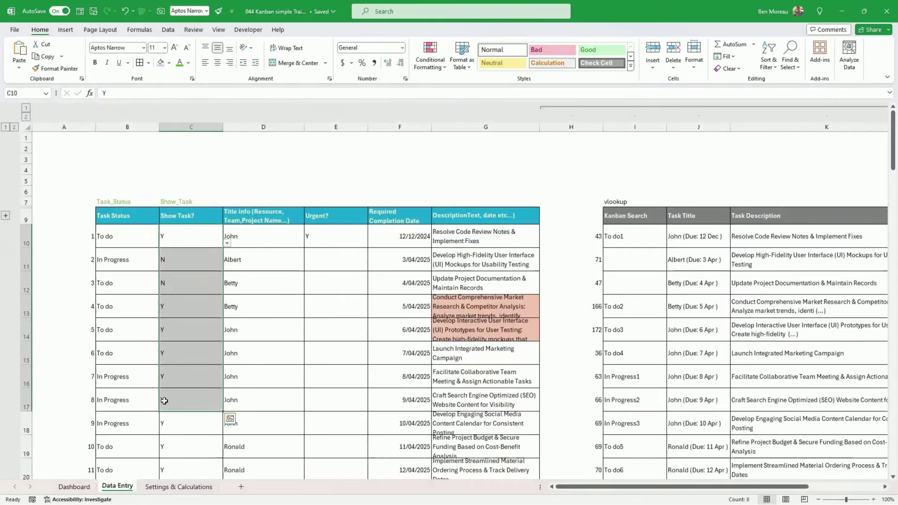
{"action": "left_click", "coordinate": [176, 202]}
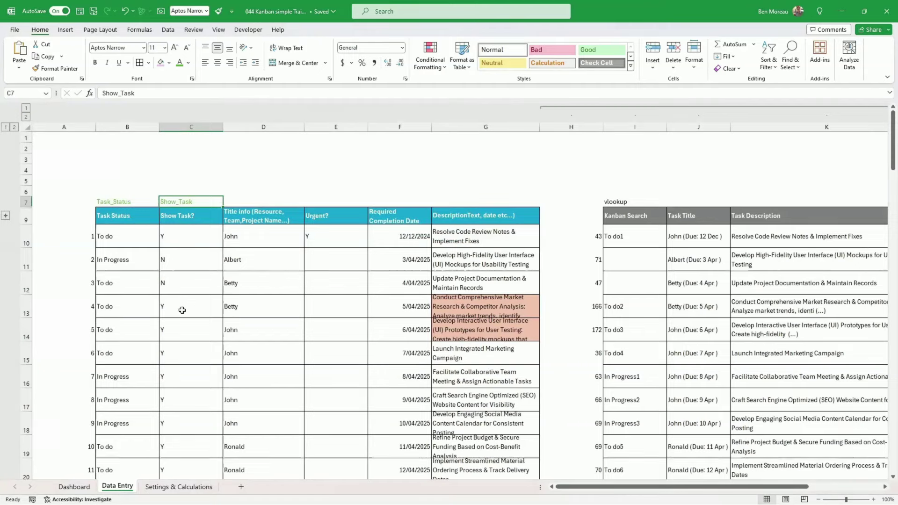
{"action": "left_click_drag", "start_coordinate": [125, 237], "coordinate": [125, 311]}
Step: Fill the Total Visible COUNTIFS formula from G15 on Settings & Calculations down through G18
{"action": "left_click", "coordinate": [181, 486]}
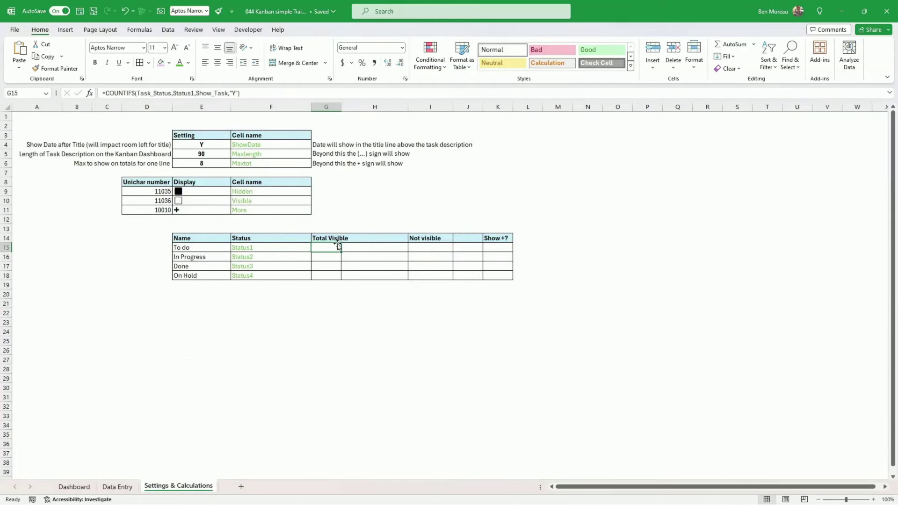
{"action": "left_click_drag", "start_coordinate": [341, 253], "coordinate": [340, 280]}
{"action": "double_click", "coordinate": [328, 257]}
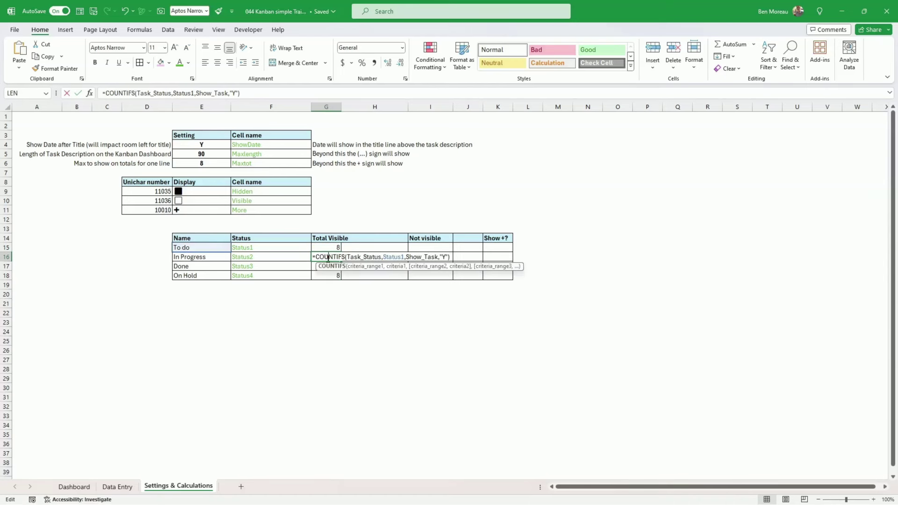
{"action": "key", "text": "Return"}
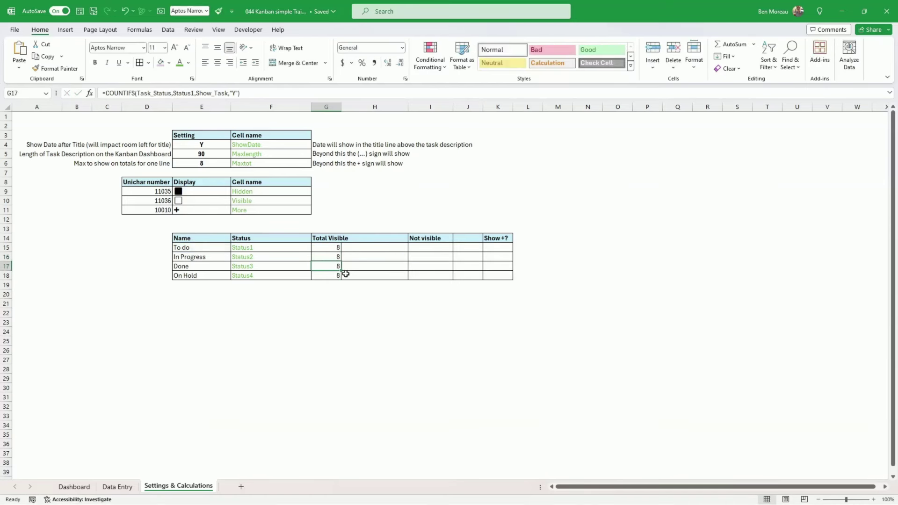
{"action": "key", "text": "Up"}
{"action": "key", "text": "Up"}
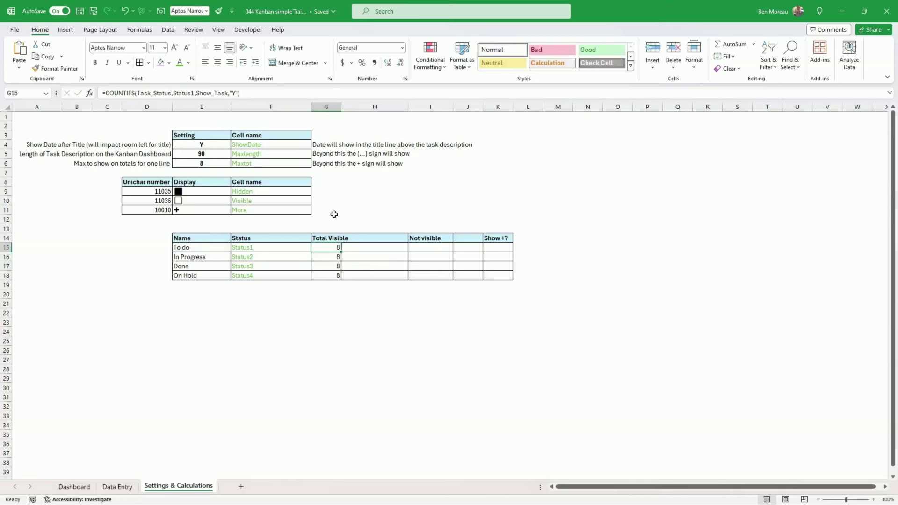
Step: Change the status criterion in the In Progress count formula in G16 to Status2
{"action": "left_click", "coordinate": [327, 256]}
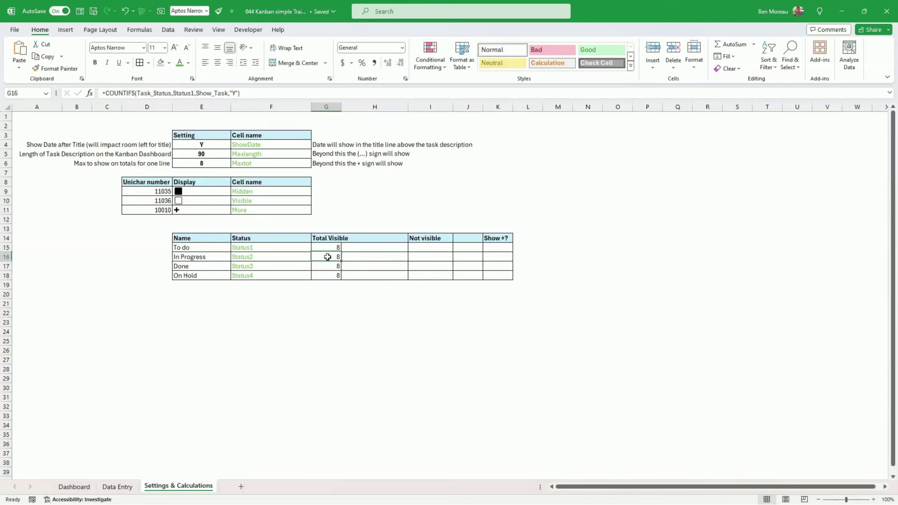
{"action": "left_click", "coordinate": [190, 93]}
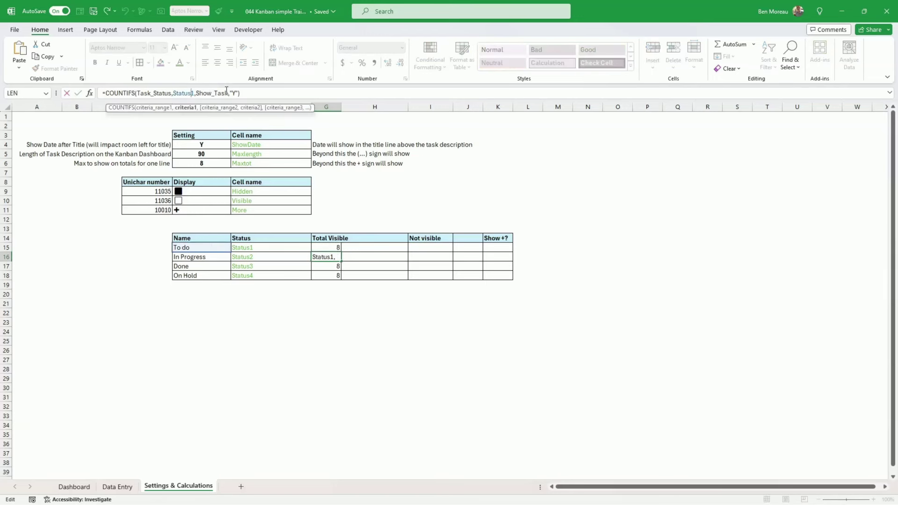
{"action": "key", "text": "Delete"}
{"action": "type", "text": "2"}
{"action": "key", "text": "Return"}
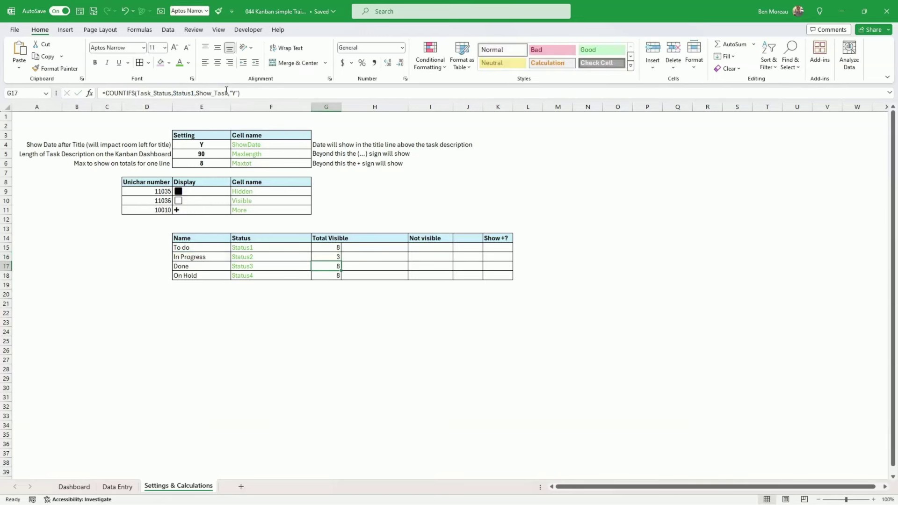
Step: Change the status criteria in the Done and On Hold count formulas, G17 and G18, to Status3 and Status4
{"action": "left_click", "coordinate": [194, 93]}
{"action": "key", "text": "BackSpace"}
{"action": "type", "text": "3"}
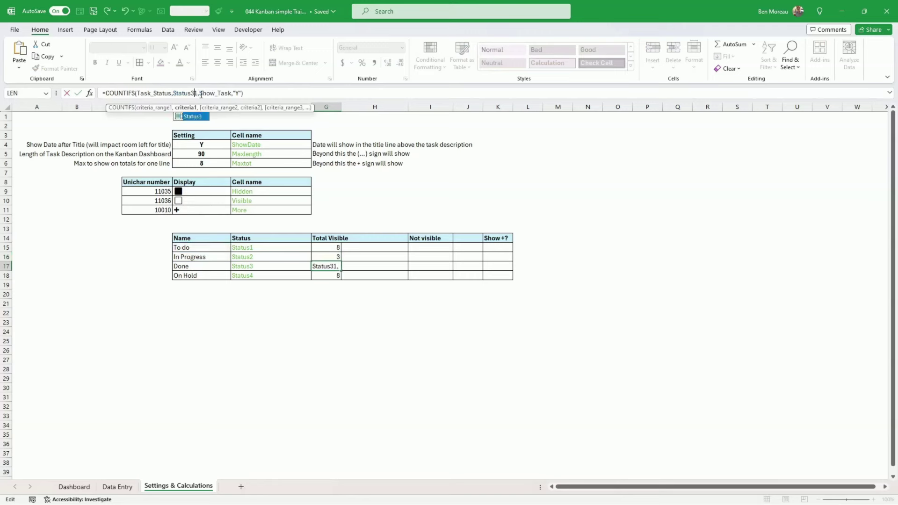
{"action": "key", "text": "Return"}
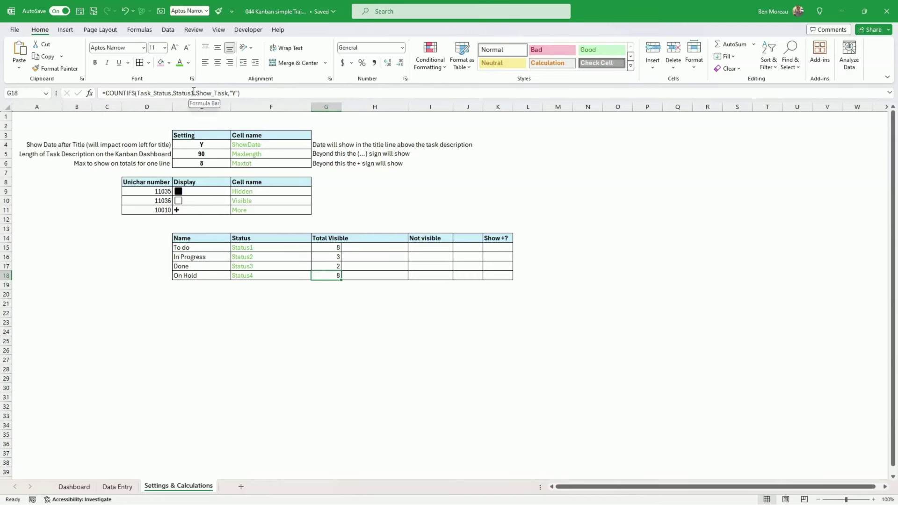
{"action": "left_click", "coordinate": [192, 93]}
{"action": "type", "text": "4"}
{"action": "key", "text": "Delete"}
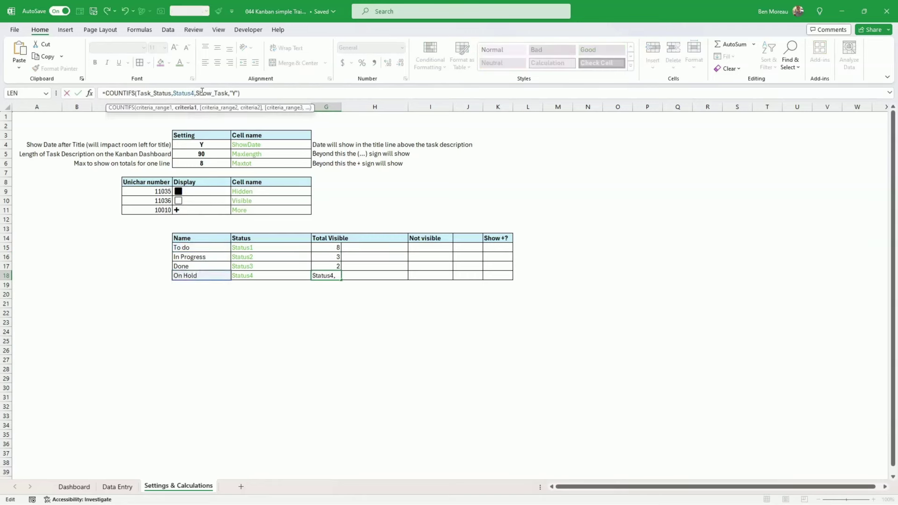
{"action": "key", "text": "Return"}
{"action": "left_click_drag", "start_coordinate": [327, 248], "coordinate": [335, 277]}
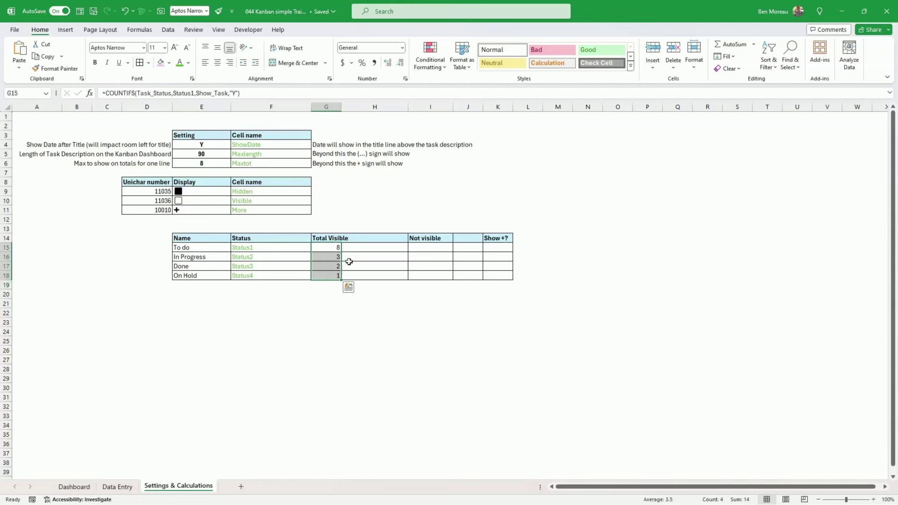
Step: Enter =REPT(Visible,G15) in H15 to repeat the Visible symbol once for each visible To do task
{"action": "left_click", "coordinate": [352, 247]}
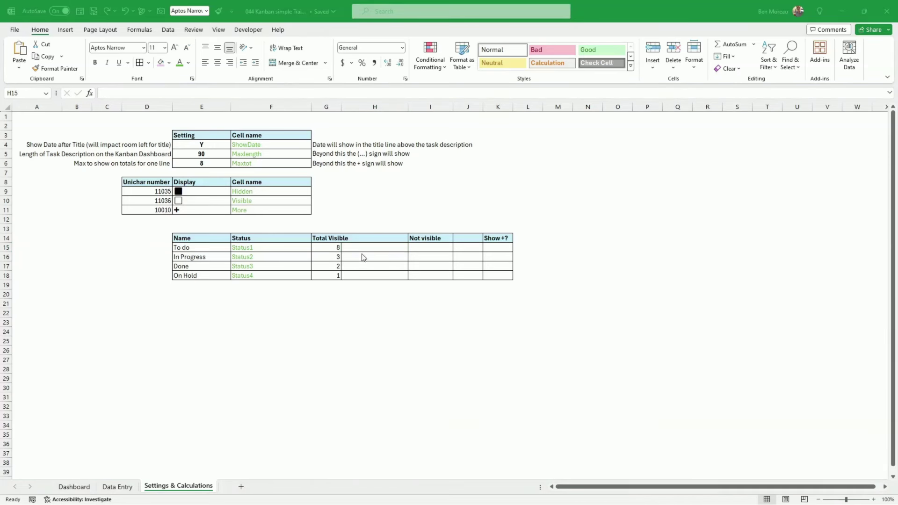
{"action": "type", "text": "="}
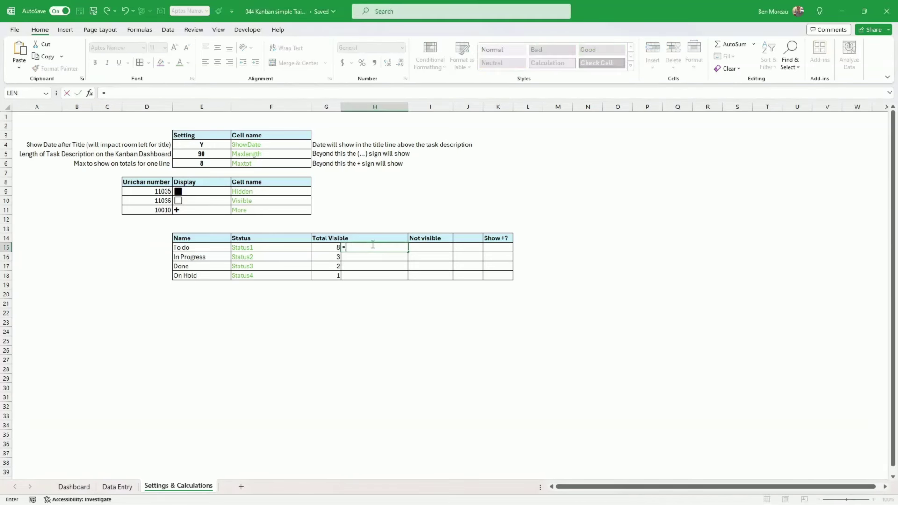
{"action": "type", "text": "REPT("}
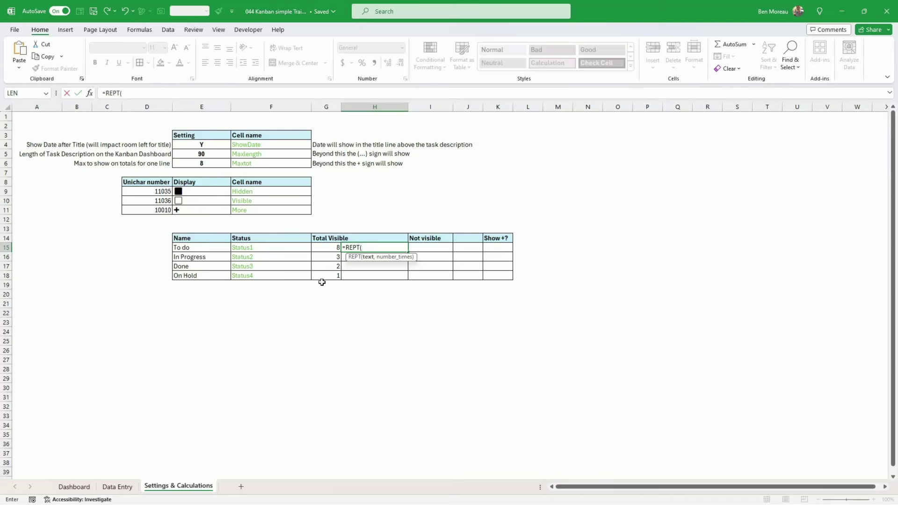
{"action": "left_click", "coordinate": [201, 201]}
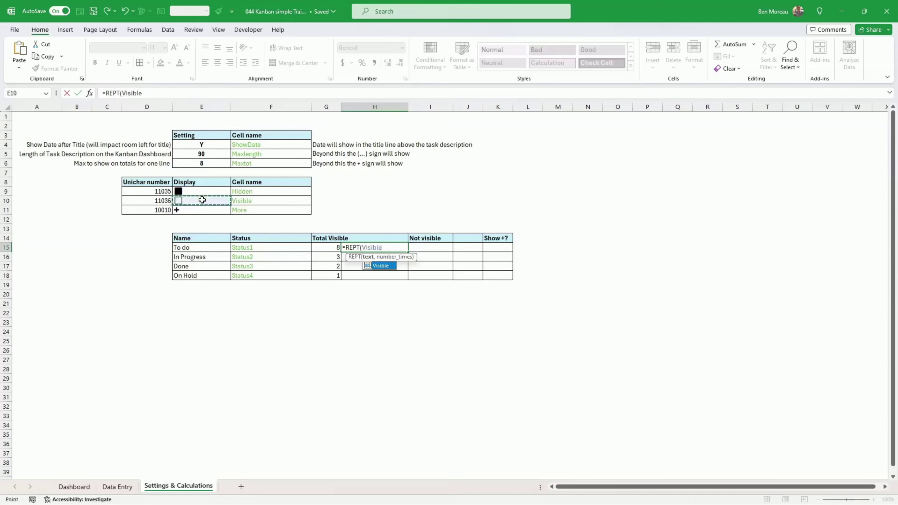
{"action": "type", "text": ","}
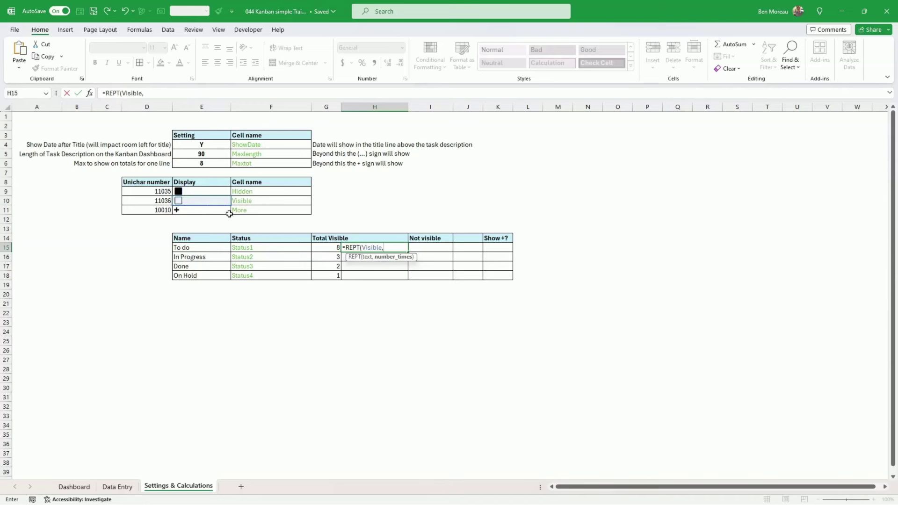
{"action": "left_click", "coordinate": [333, 247]}
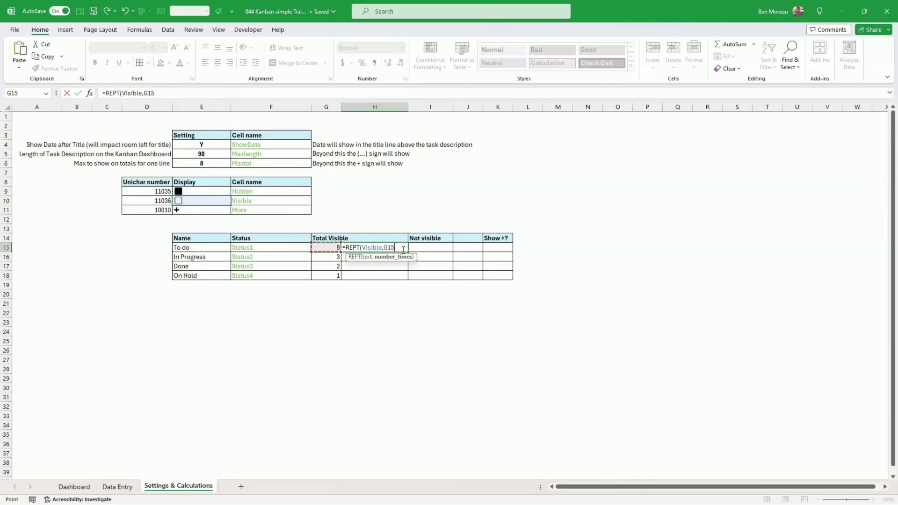
{"action": "type", "text": ")"}
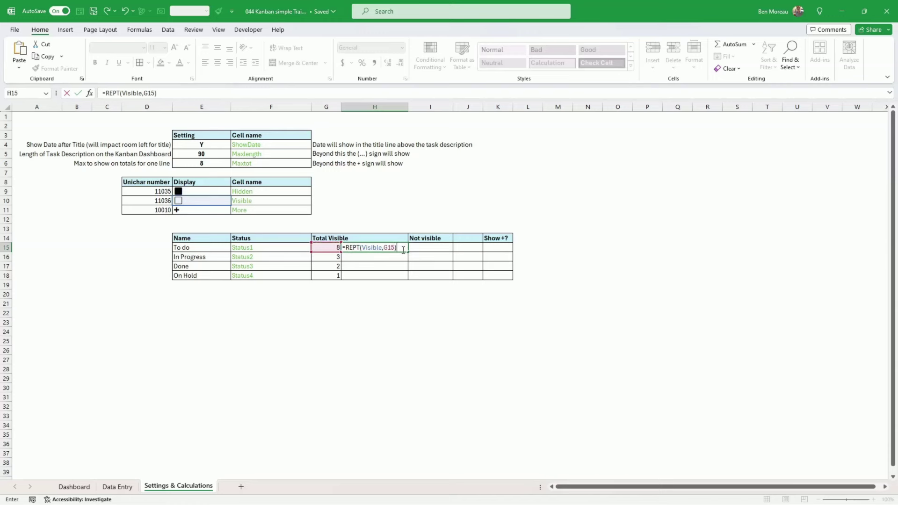
{"action": "key", "text": "ctrl+Return"}
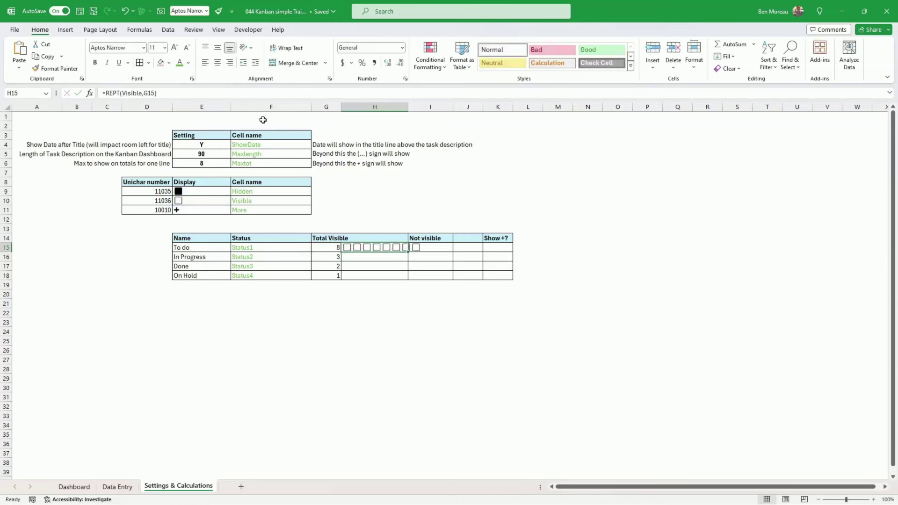
Step: Reduce the font size of the repeated symbols in H15 to 8
{"action": "left_click", "coordinate": [187, 47]}
{"action": "left_click", "coordinate": [187, 47]}
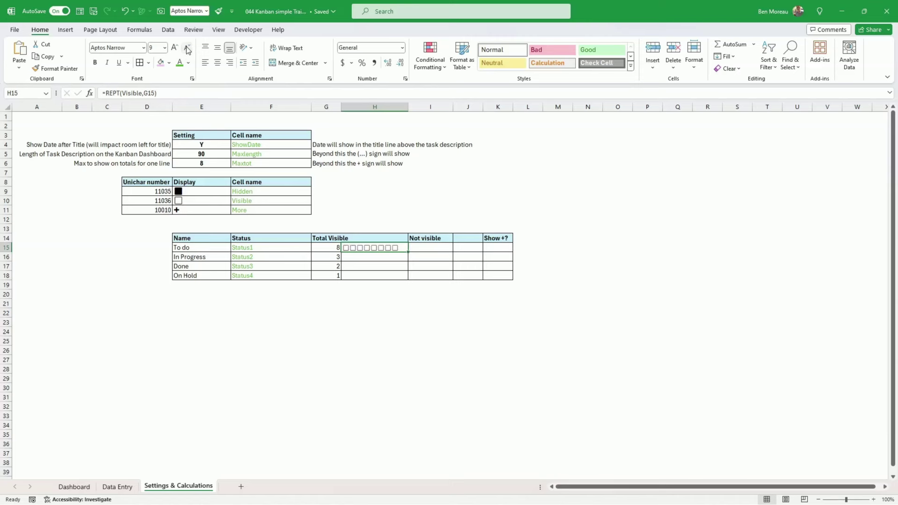
{"action": "left_click", "coordinate": [377, 210]}
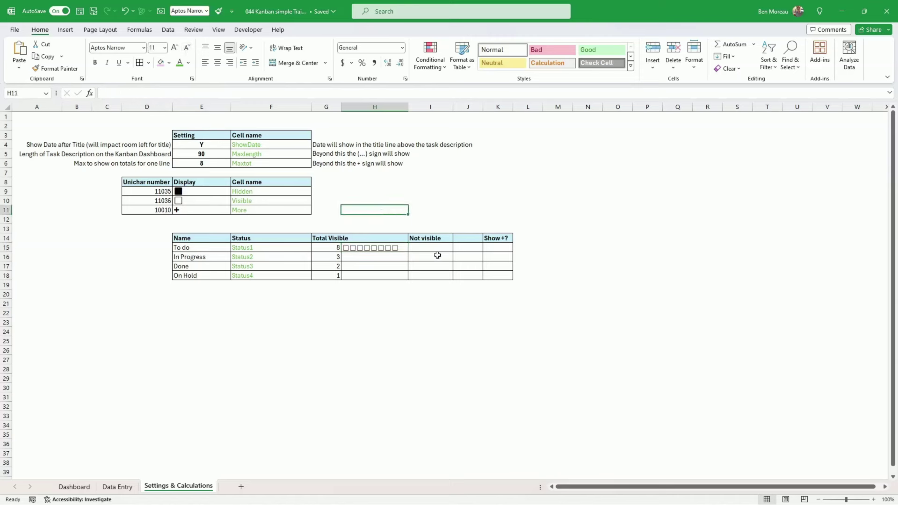
Step: Fill the REPT formula from H15 down through H18 for the remaining statuses
{"action": "left_click", "coordinate": [399, 250]}
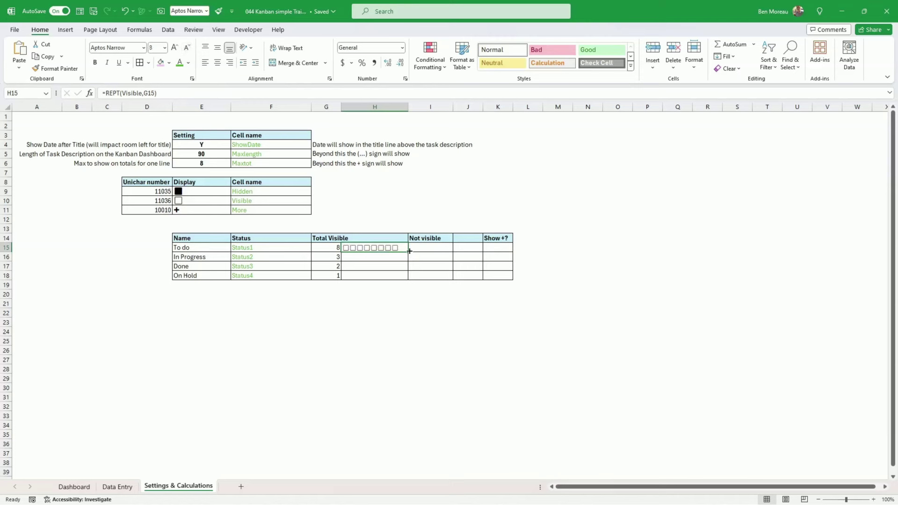
{"action": "left_click_drag", "start_coordinate": [408, 253], "coordinate": [408, 280]}
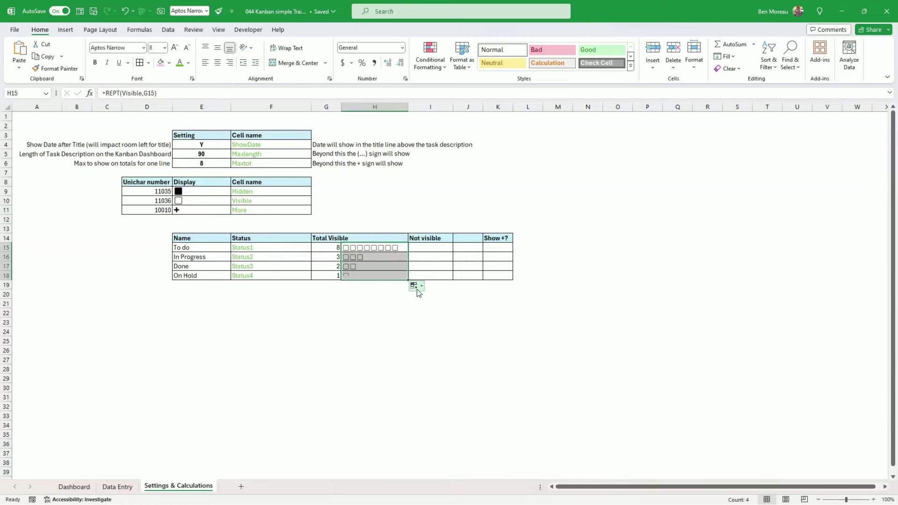
{"action": "left_click", "coordinate": [378, 247]}
Step: Copy the G15 COUNTIFS formula into I15 under Not visible and change its Show_Task criterion to "N"
{"action": "left_click", "coordinate": [417, 246]}
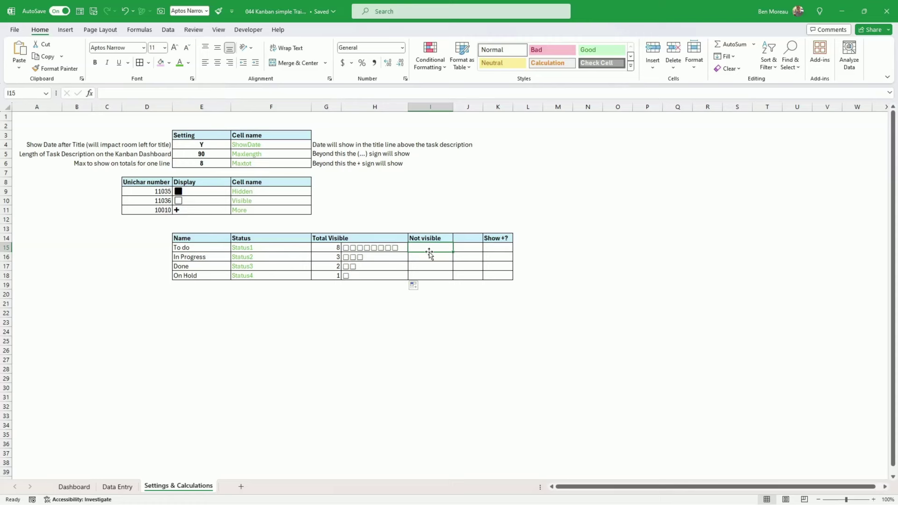
{"action": "left_click", "coordinate": [328, 248]}
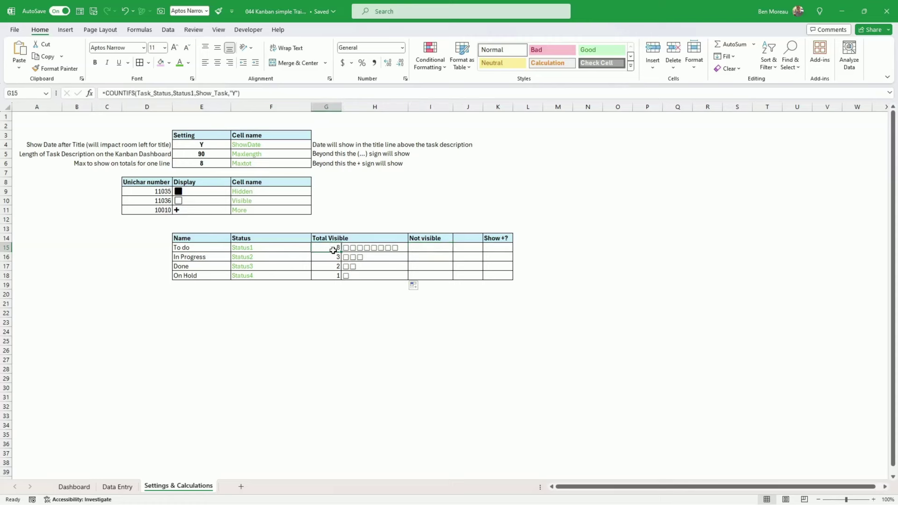
{"action": "left_click_drag", "start_coordinate": [335, 256], "coordinate": [454, 252]}
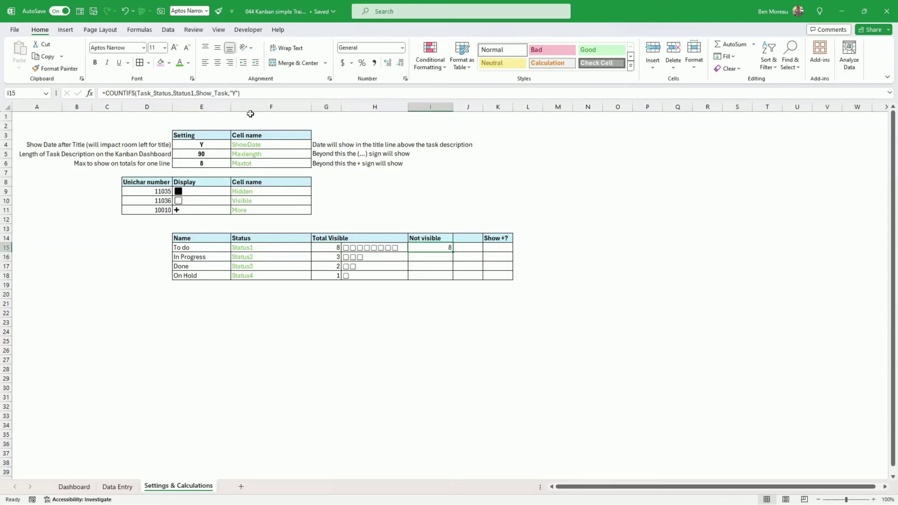
{"action": "left_click", "coordinate": [236, 91]}
{"action": "left_click", "coordinate": [236, 92]}
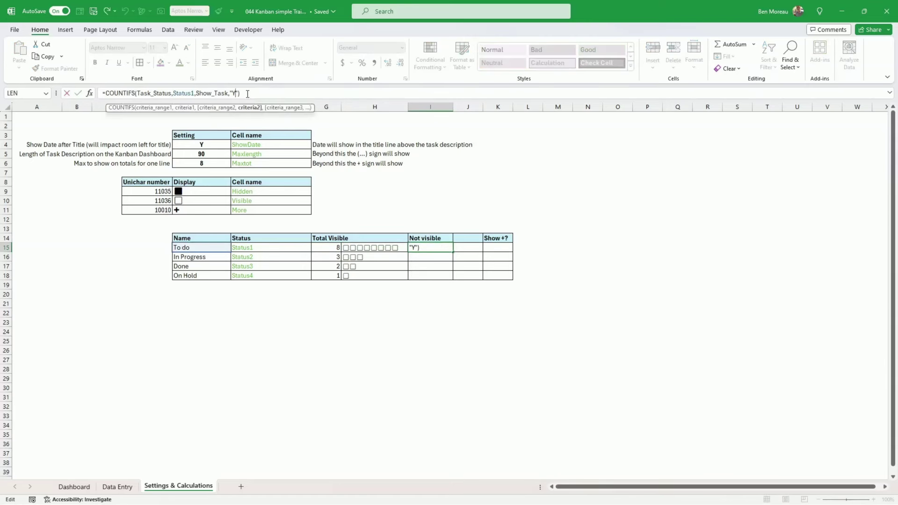
{"action": "key", "text": "Return"}
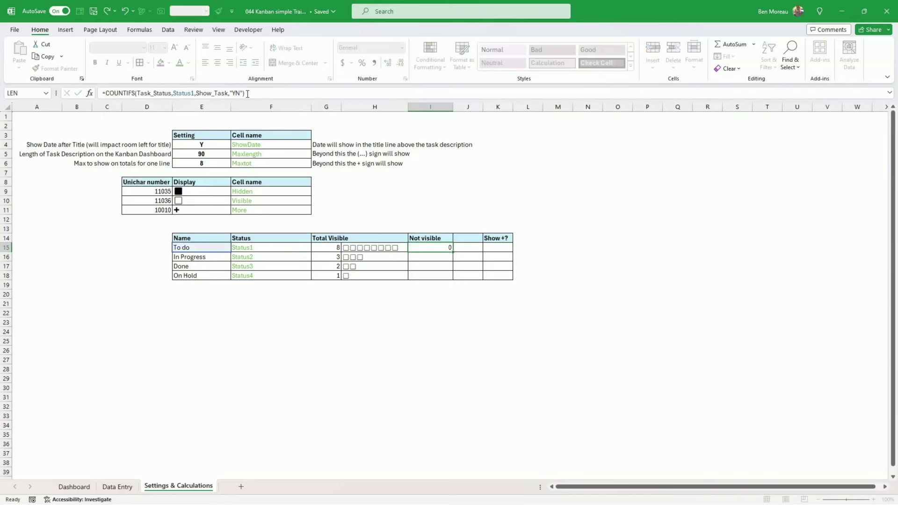
{"action": "left_click", "coordinate": [427, 246]}
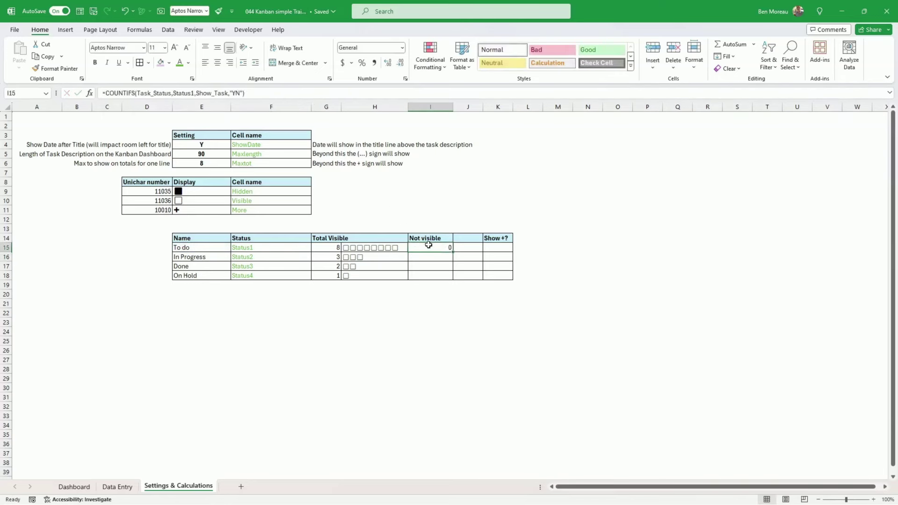
{"action": "left_click", "coordinate": [234, 92]}
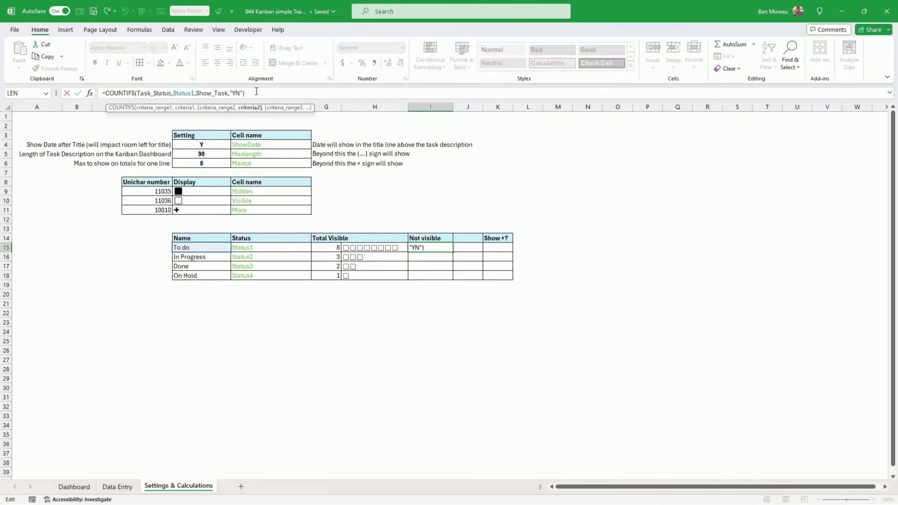
{"action": "key", "text": "Return"}
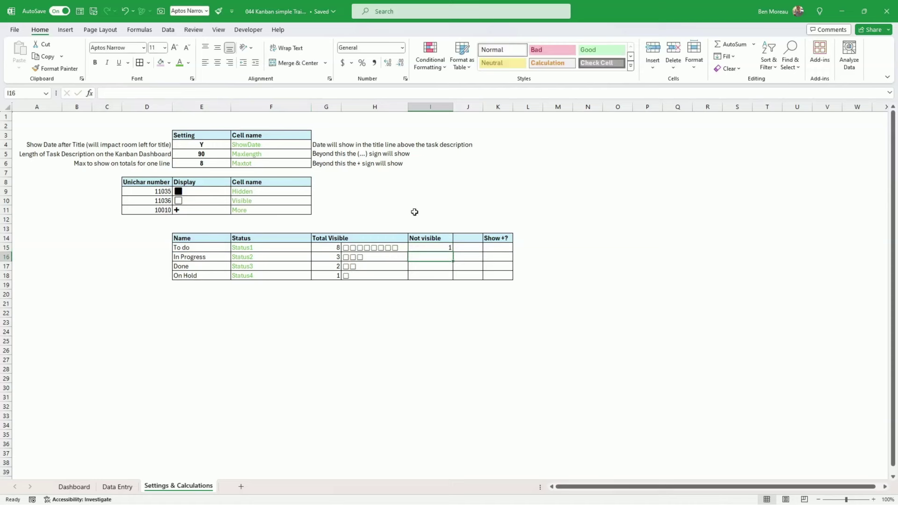
Step: Fill the Not visible COUNTIFS formula from I15 down through I18
{"action": "left_click", "coordinate": [449, 249]}
{"action": "left_click_drag", "start_coordinate": [452, 251], "coordinate": [453, 277]}
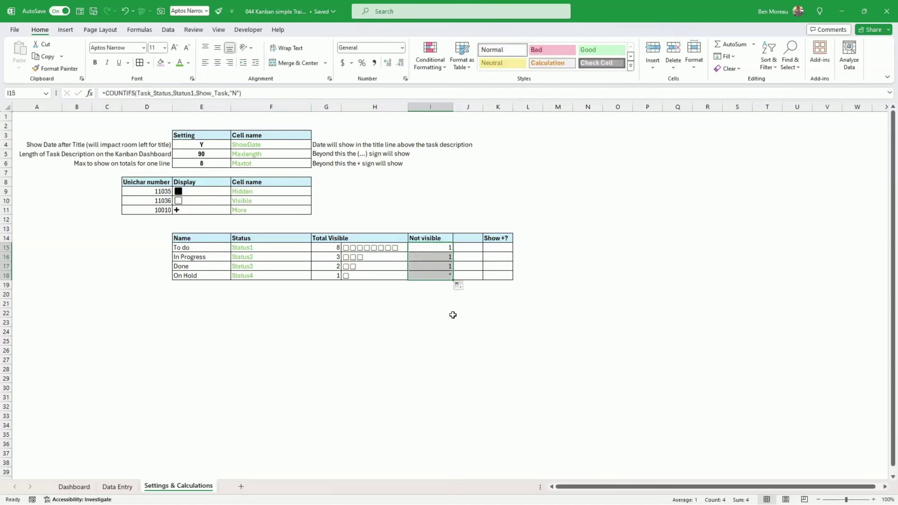
{"action": "left_click", "coordinate": [445, 332]}
Step: Change the status criteria in the Not visible formulas I16, I17 and I18 to Status2, Status3 and Status4
{"action": "left_click", "coordinate": [443, 257]}
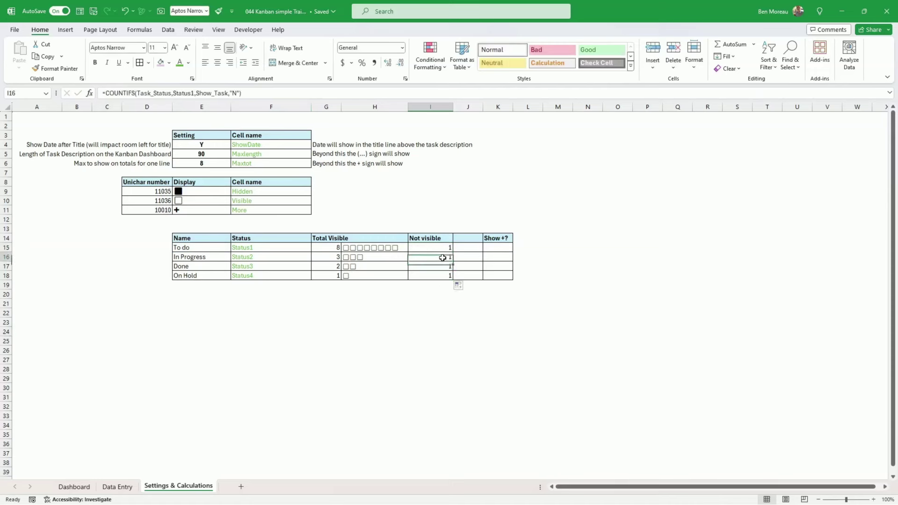
{"action": "left_click_drag", "start_coordinate": [190, 93], "coordinate": [194, 94]}
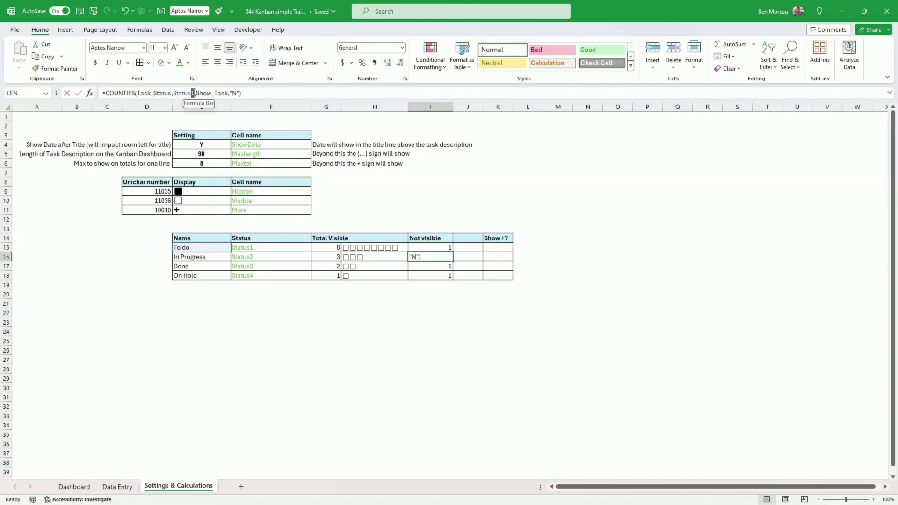
{"action": "key", "text": "Return"}
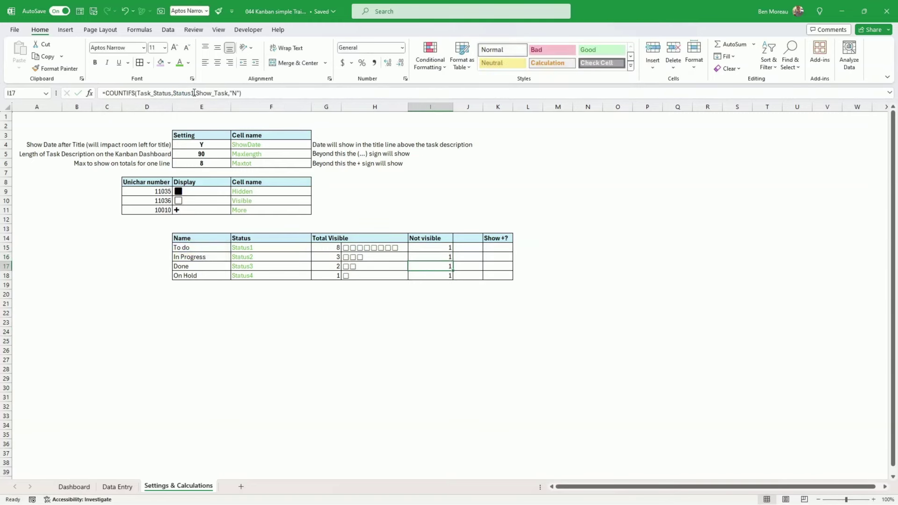
{"action": "left_click", "coordinate": [194, 93]}
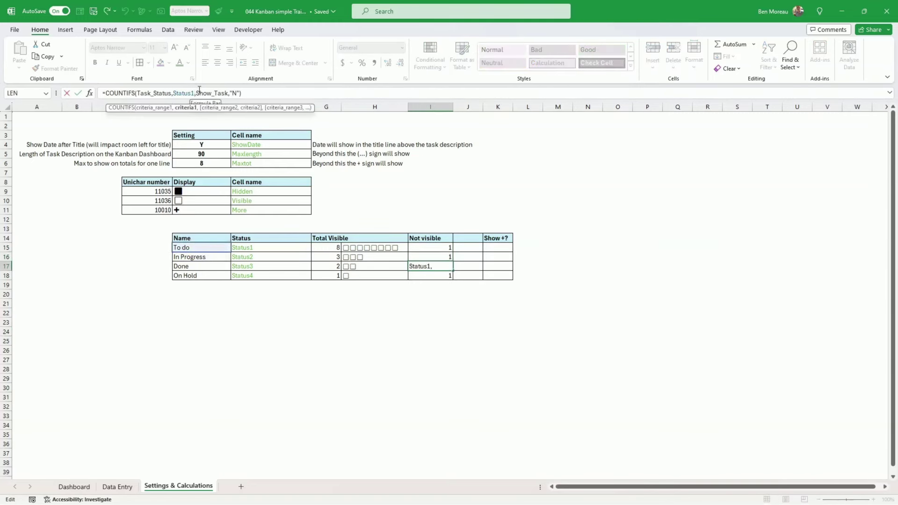
{"action": "key", "text": "BackSpace"}
{"action": "type", "text": "3"}
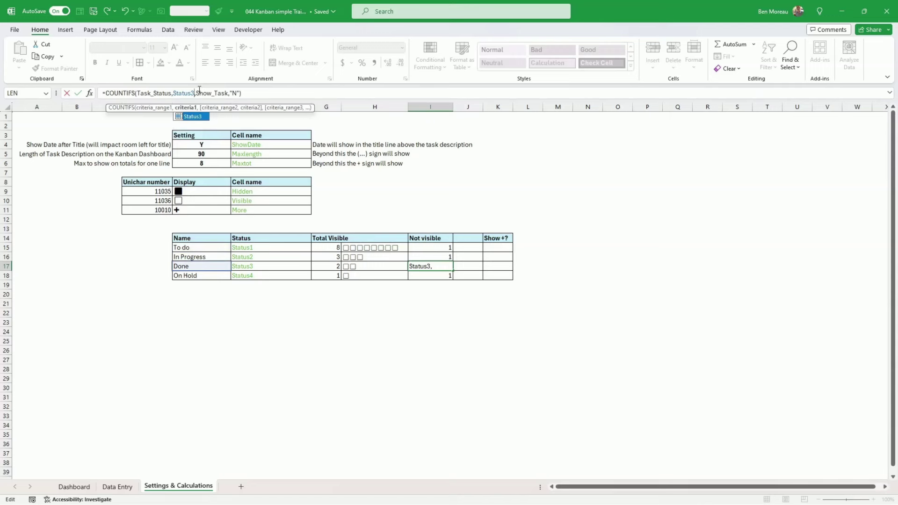
{"action": "key", "text": "Return"}
{"action": "left_click", "coordinate": [191, 93]}
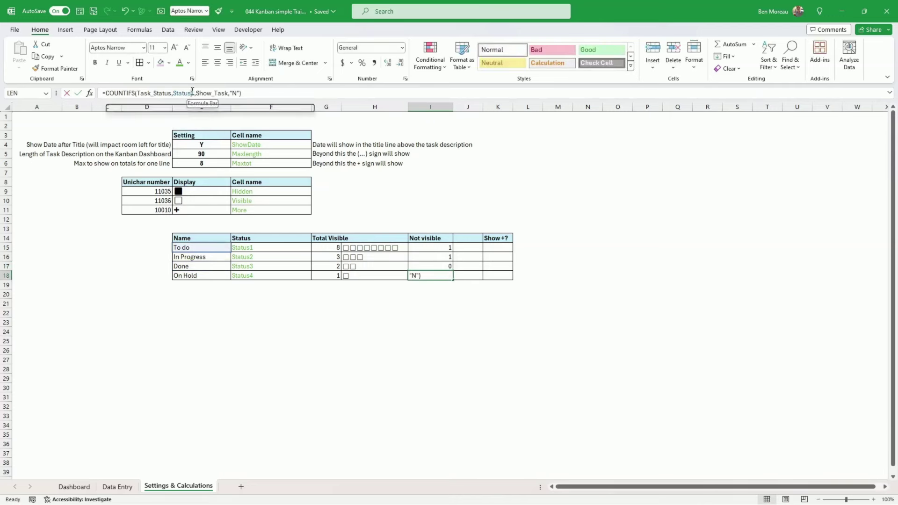
{"action": "type", "text": "4"}
{"action": "key", "text": "Delete"}
{"action": "key", "text": "Return"}
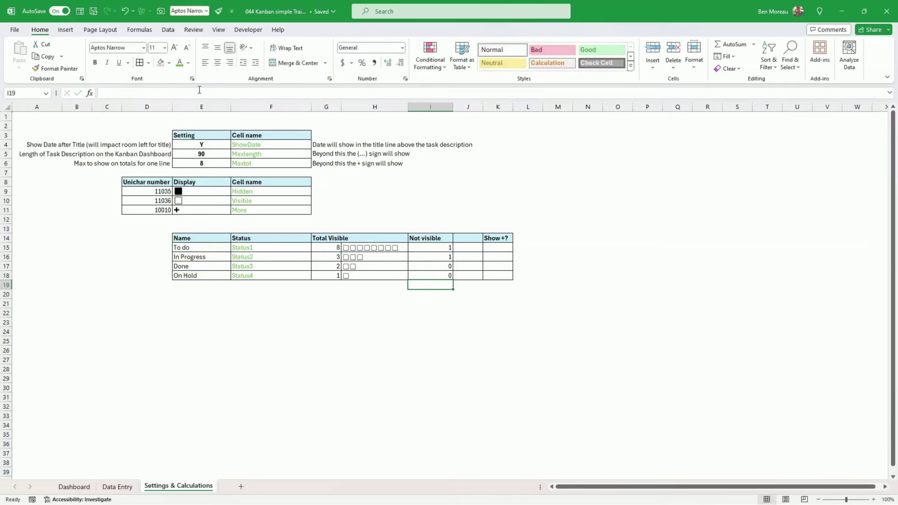
Step: Shade the Not visible cells I17:J18 for Done and On Hold with a light purple fill
{"action": "left_click_drag", "start_coordinate": [437, 247], "coordinate": [449, 275]}
{"action": "left_click", "coordinate": [537, 275]}
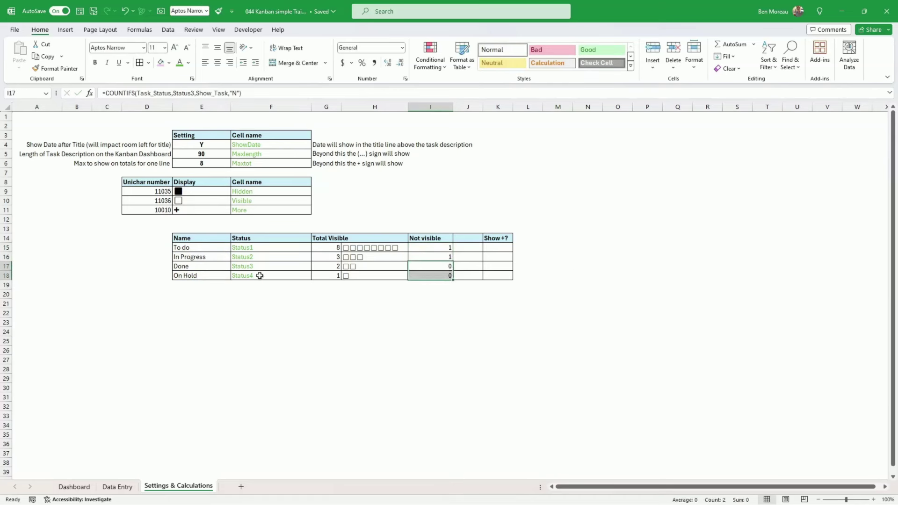
{"action": "left_click_drag", "start_coordinate": [212, 266], "coordinate": [211, 274]}
{"action": "left_click_drag", "start_coordinate": [436, 264], "coordinate": [456, 274]}
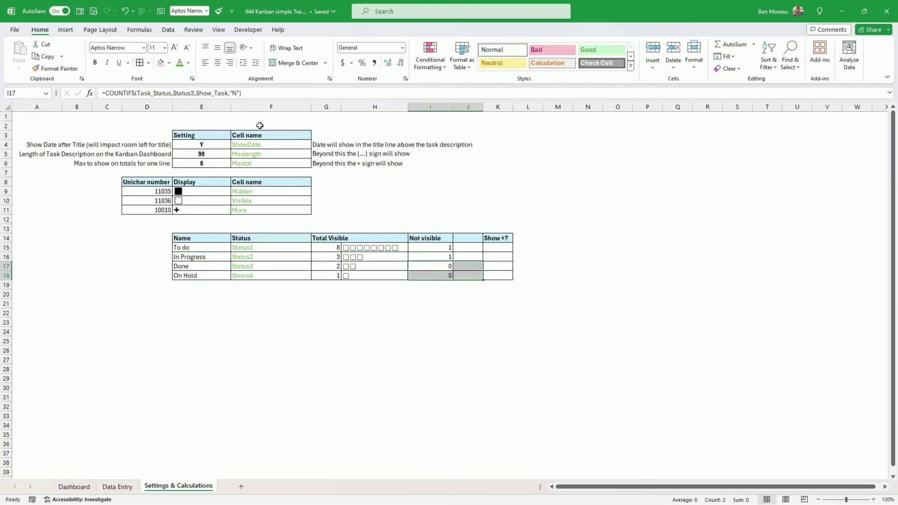
{"action": "left_click", "coordinate": [161, 63]}
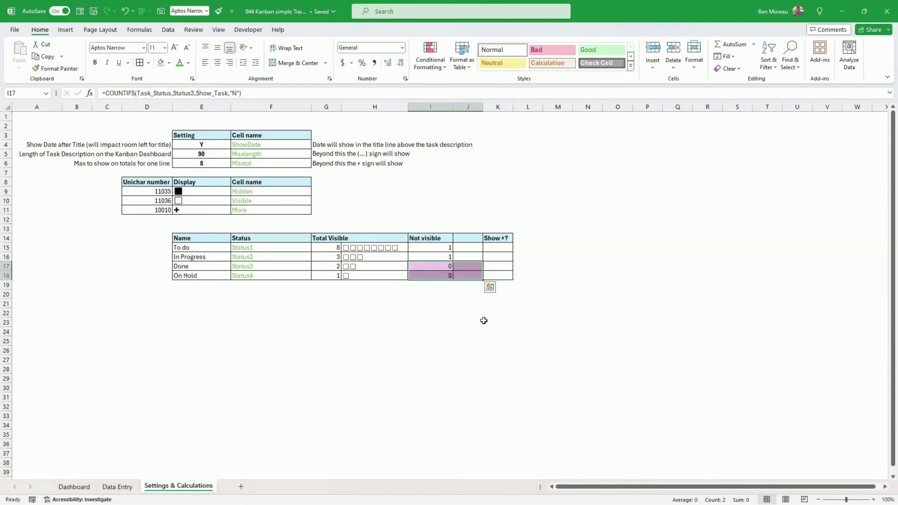
{"action": "left_click_drag", "start_coordinate": [437, 264], "coordinate": [455, 275]}
Step: Copy the REPT formula from H15 into J15 and widen columns J and K
{"action": "left_click_drag", "start_coordinate": [514, 109], "coordinate": [580, 108]}
{"action": "left_click", "coordinate": [372, 248]}
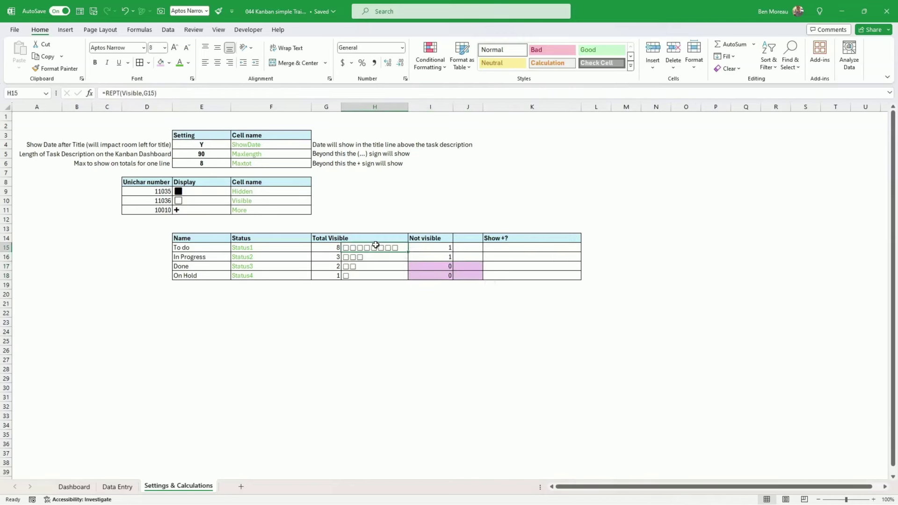
{"action": "left_click_drag", "start_coordinate": [375, 251], "coordinate": [467, 248]}
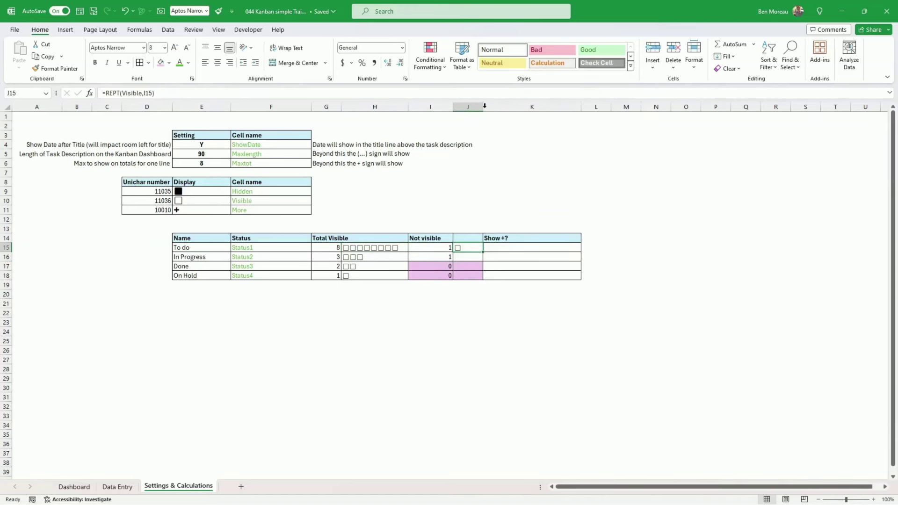
{"action": "left_click_drag", "start_coordinate": [484, 107], "coordinate": [535, 110]}
{"action": "left_click", "coordinate": [483, 364]}
Step: Change the repeated symbol in J15's REPT formula to Hidden and fill the formula down to J16
{"action": "left_click", "coordinate": [464, 246]}
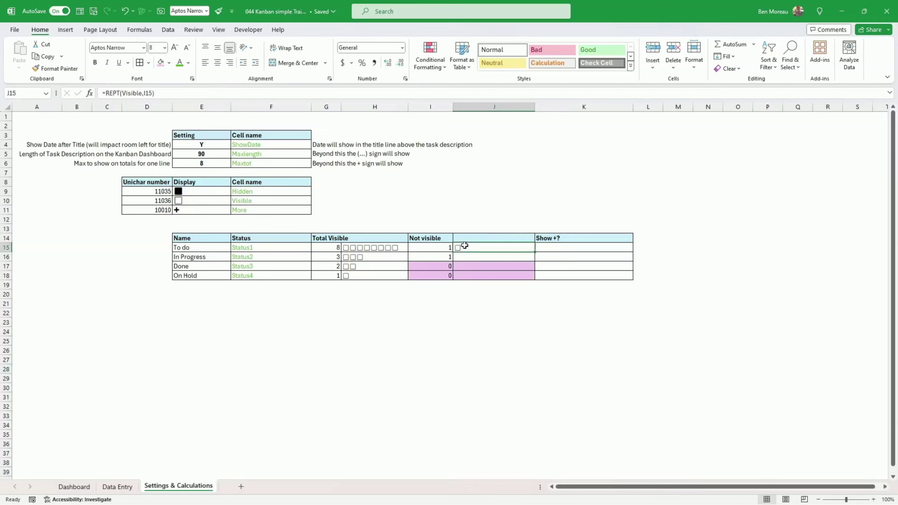
{"action": "double_click", "coordinate": [483, 246]}
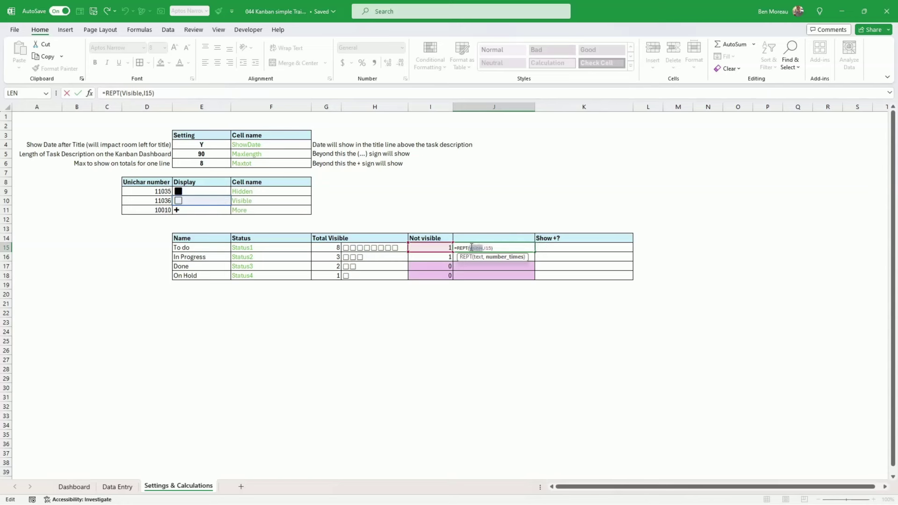
{"action": "type", "text": "Hidden"}
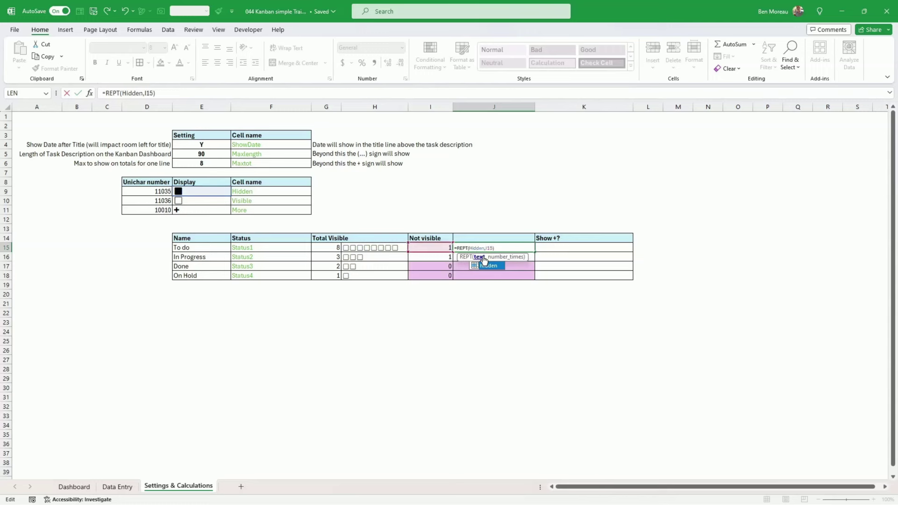
{"action": "key", "text": "Return"}
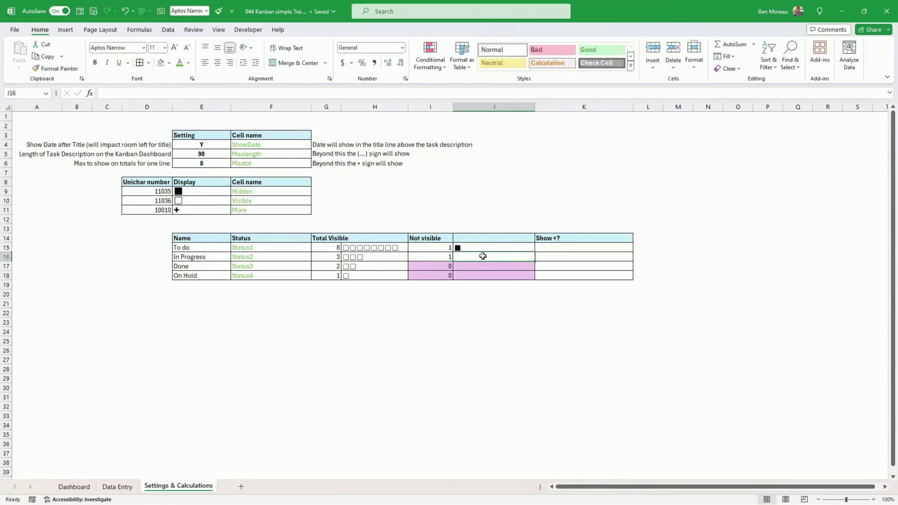
{"action": "left_click", "coordinate": [508, 249]}
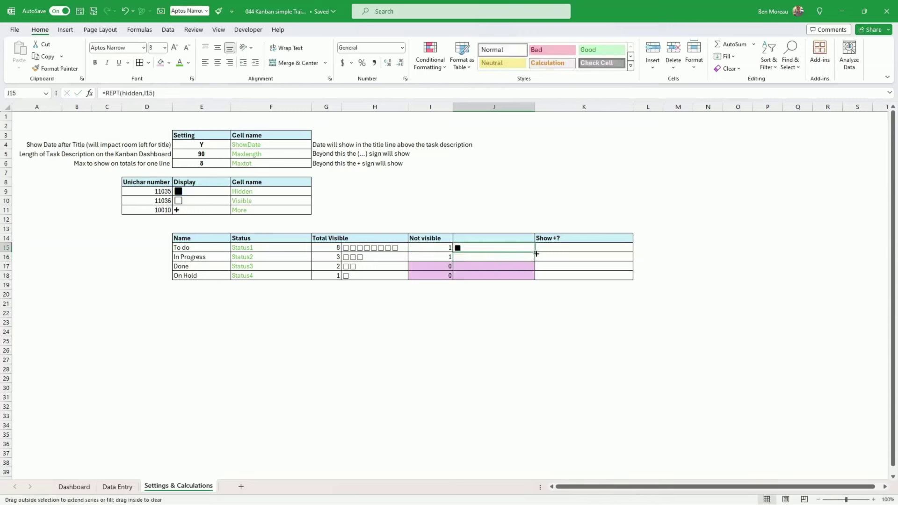
{"action": "left_click_drag", "start_coordinate": [535, 254], "coordinate": [536, 260]}
{"action": "left_click", "coordinate": [515, 312]}
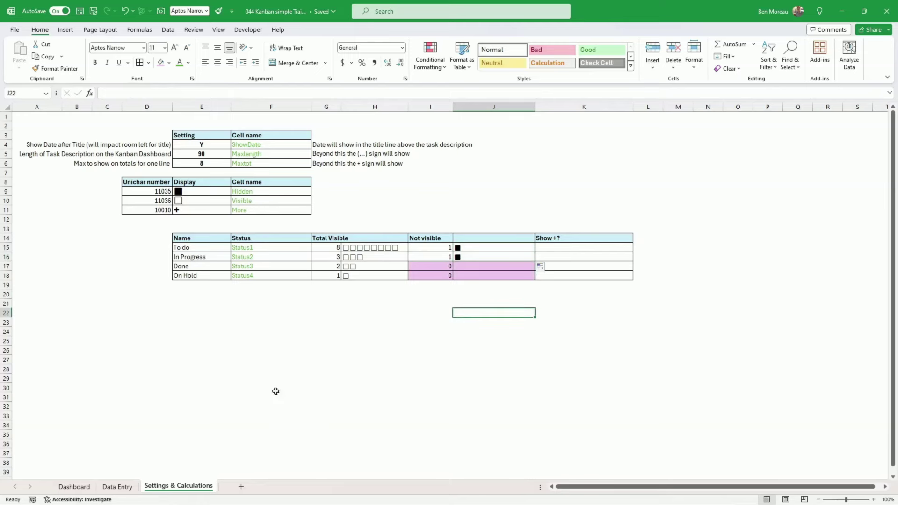
Step: Set Show Task? to N for task 4 in C13 of Data Entry and check the hidden symbols in J15:J16 of Settings & Calculations
{"action": "left_click", "coordinate": [116, 487]}
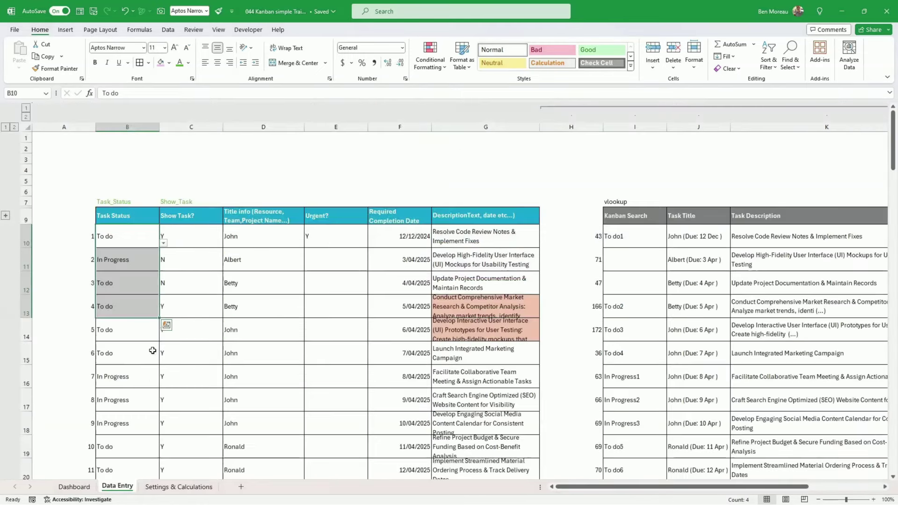
{"action": "left_click", "coordinate": [206, 305]}
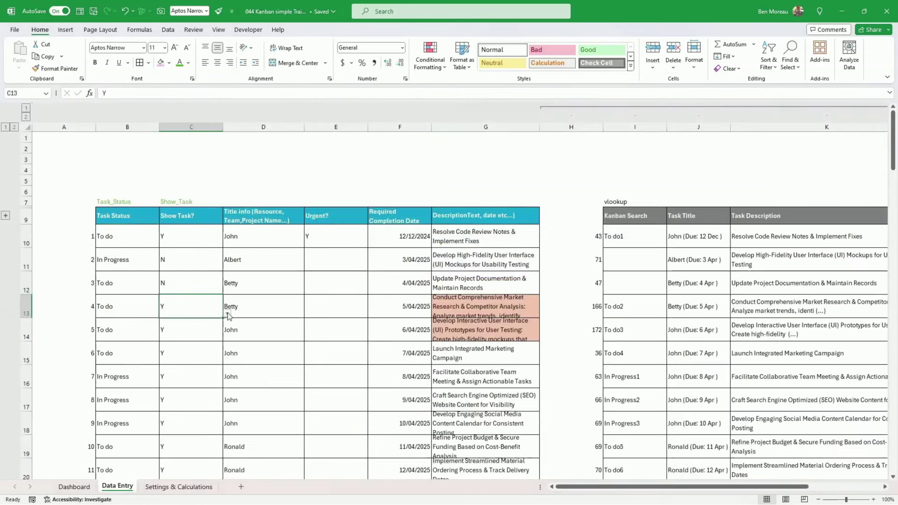
{"action": "left_click", "coordinate": [227, 313]}
{"action": "left_click", "coordinate": [209, 331]}
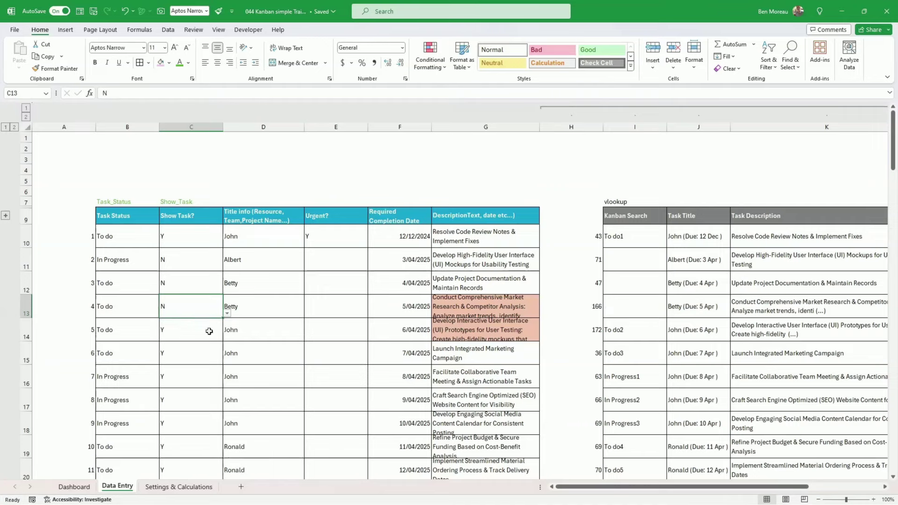
{"action": "left_click", "coordinate": [178, 487]}
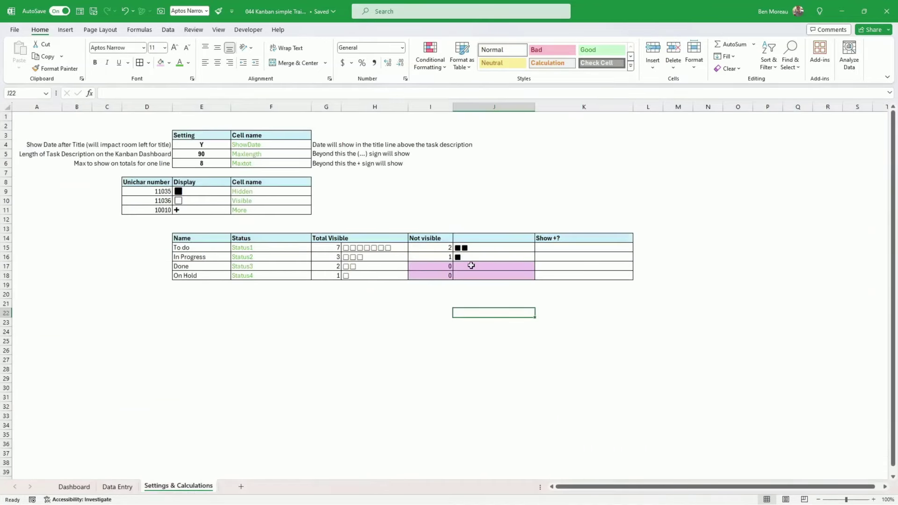
{"action": "left_click_drag", "start_coordinate": [471, 248], "coordinate": [473, 256]}
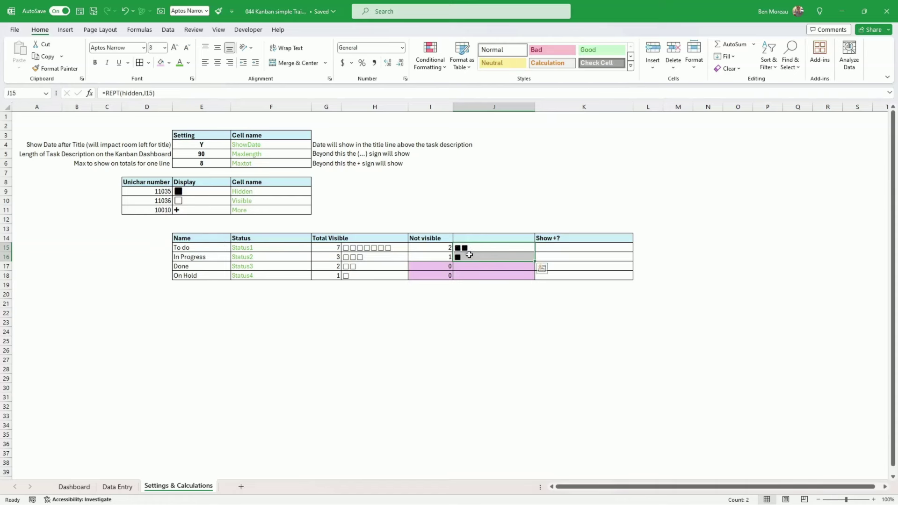
{"action": "left_click", "coordinate": [583, 266]}
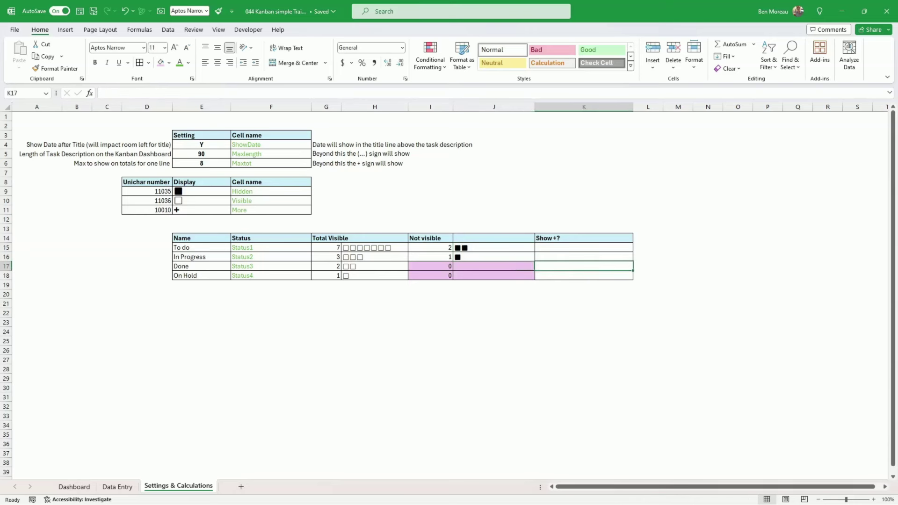
{"action": "key", "text": "F2"}
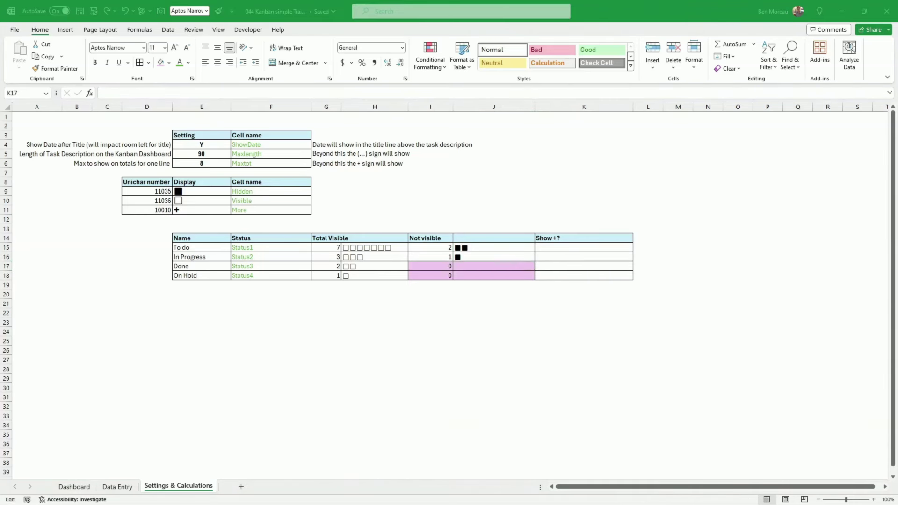
{"action": "key", "text": "Escape"}
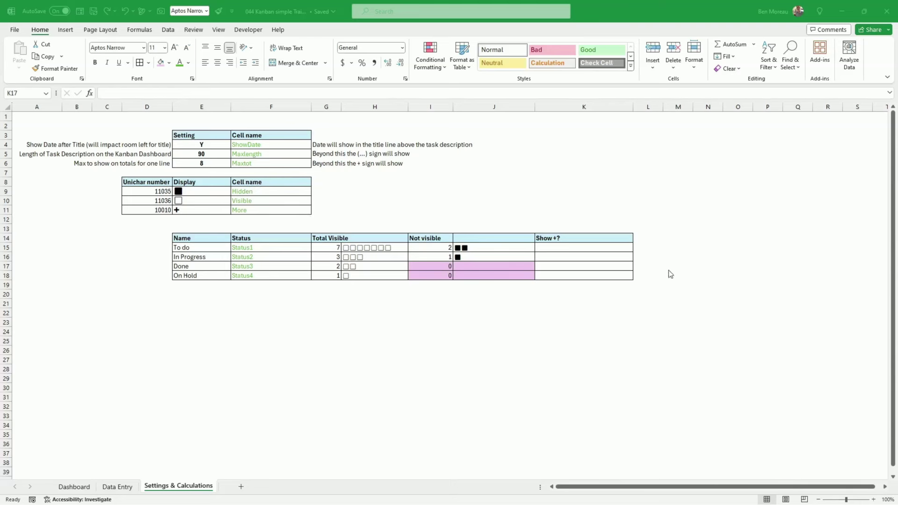
Step: Move the Show +? block from K14:K18 to L14:L18 and narrow column K
{"action": "left_click_drag", "start_coordinate": [595, 236], "coordinate": [643, 285]}
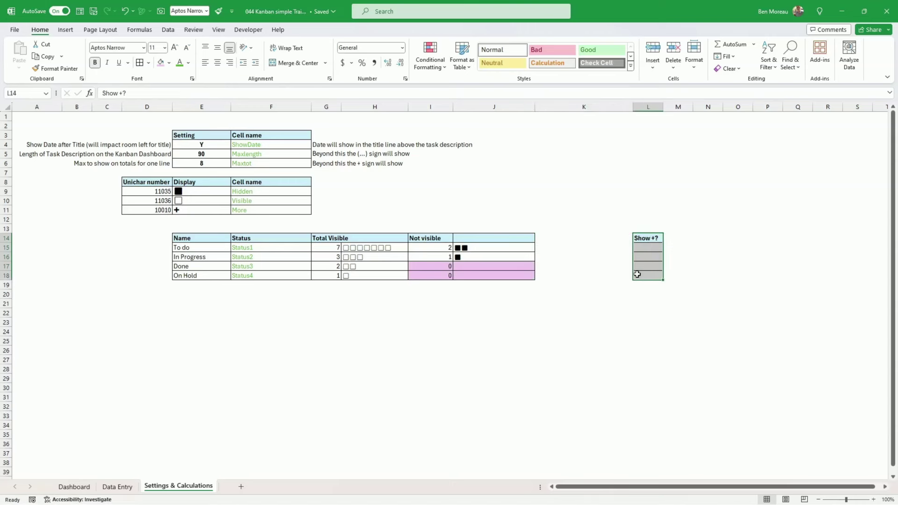
{"action": "left_click_drag", "start_coordinate": [633, 108], "coordinate": [565, 108]}
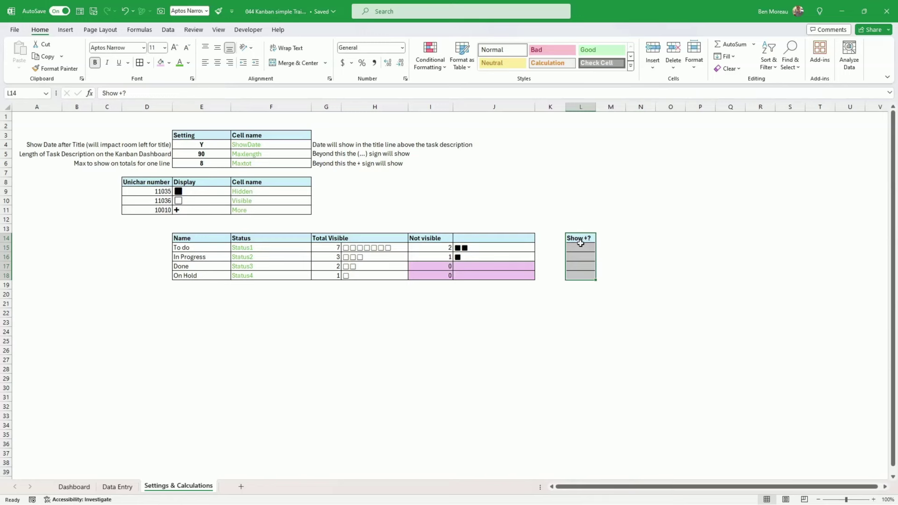
Step: Copy the Show +? block into K14:K18 and change the heading in K14 to "total length"
{"action": "key", "text": "ctrl+c"}
{"action": "left_click", "coordinate": [557, 237]}
{"action": "key", "text": "ctrl+v"}
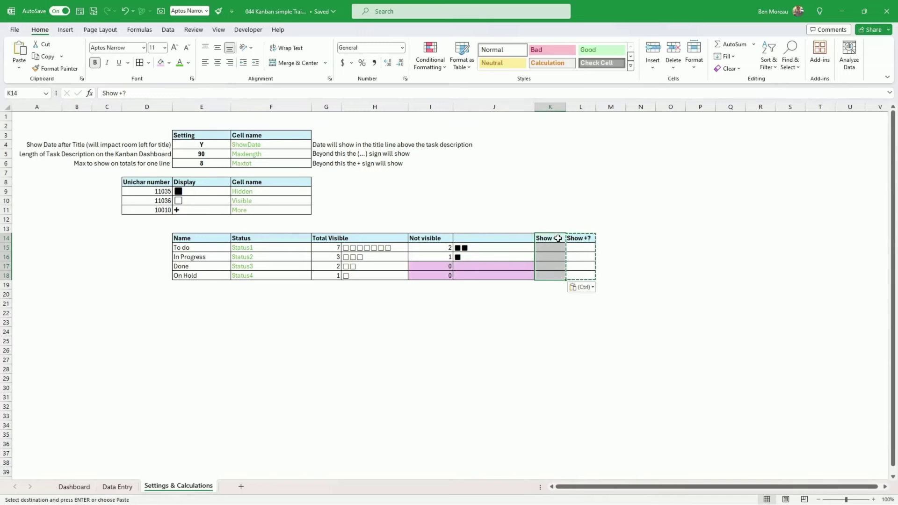
{"action": "left_click", "coordinate": [562, 235]}
{"action": "type", "text": "total"}
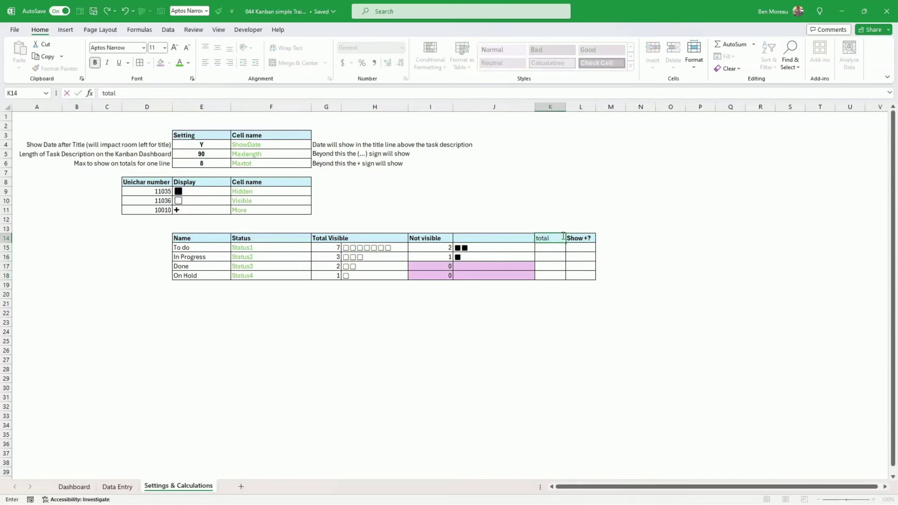
{"action": "type", "text": " length"}
{"action": "key", "text": "Return"}
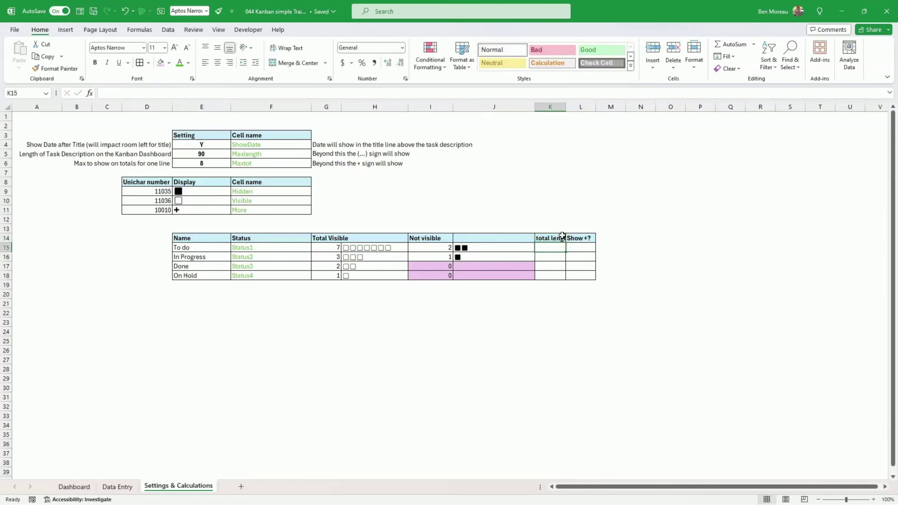
Step: Enter =G15+I15 in K15 to add visible and hidden tasks, and fill it down through K18
{"action": "type", "text": "="}
{"action": "left_click", "coordinate": [328, 246]}
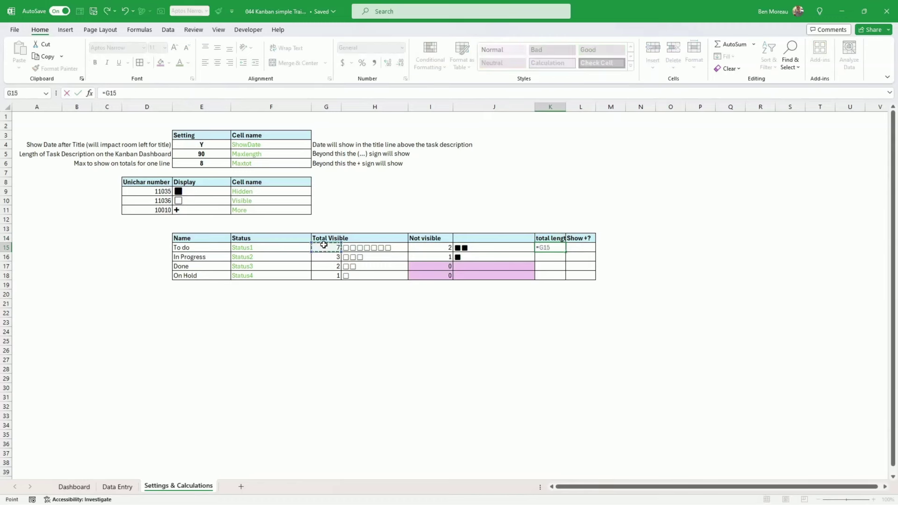
{"action": "type", "text": "+"}
{"action": "key", "text": "Left"}
{"action": "key", "text": "Left"}
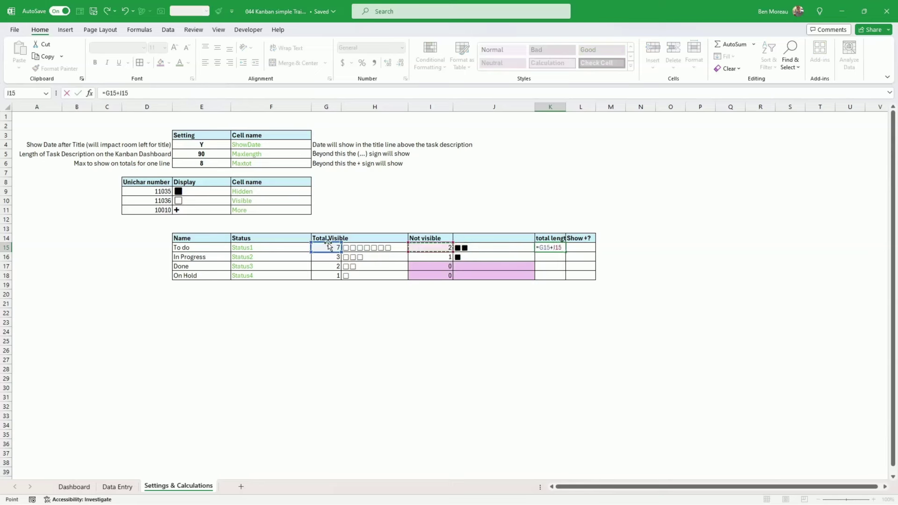
{"action": "key", "text": "Return"}
{"action": "left_click", "coordinate": [554, 248]}
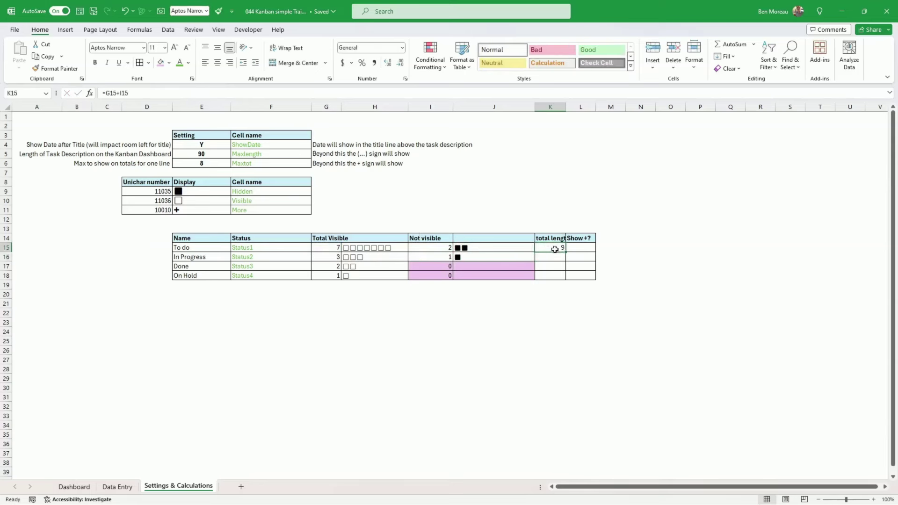
{"action": "left_click_drag", "start_coordinate": [566, 252], "coordinate": [564, 280]}
Step: Examine the Not visible formulas in I16:I18, the total length formula in K17 and the Visible symbols in H17:H18
{"action": "left_click", "coordinate": [437, 267]}
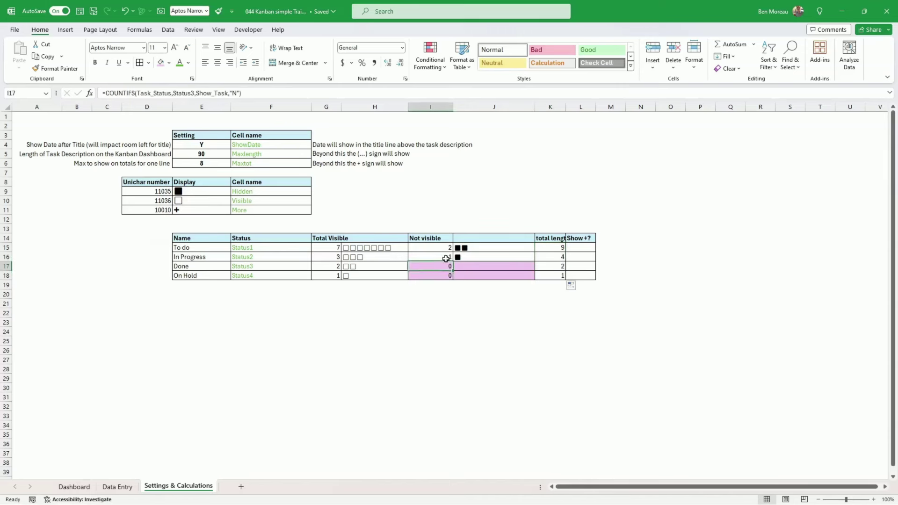
{"action": "left_click_drag", "start_coordinate": [445, 259], "coordinate": [446, 259]}
{"action": "key", "text": "Down"}
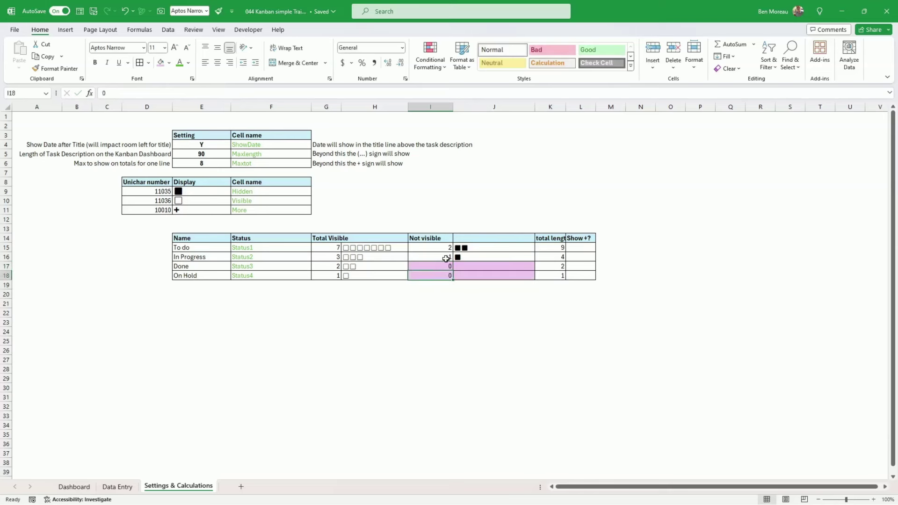
{"action": "key", "text": "Up"}
{"action": "key", "text": "Up"}
{"action": "key", "text": "Down"}
{"action": "key", "text": "Up"}
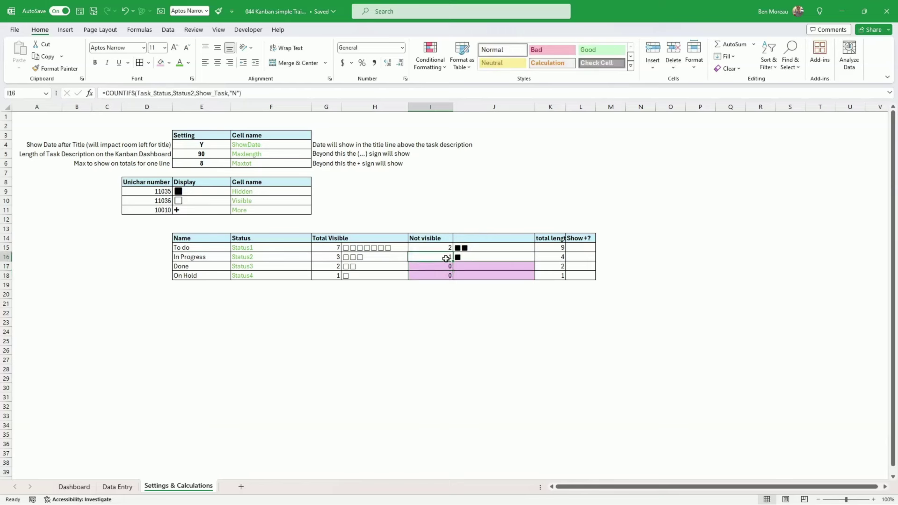
{"action": "key", "text": "Down"}
{"action": "key", "text": "Right"}
{"action": "key", "text": "Right"}
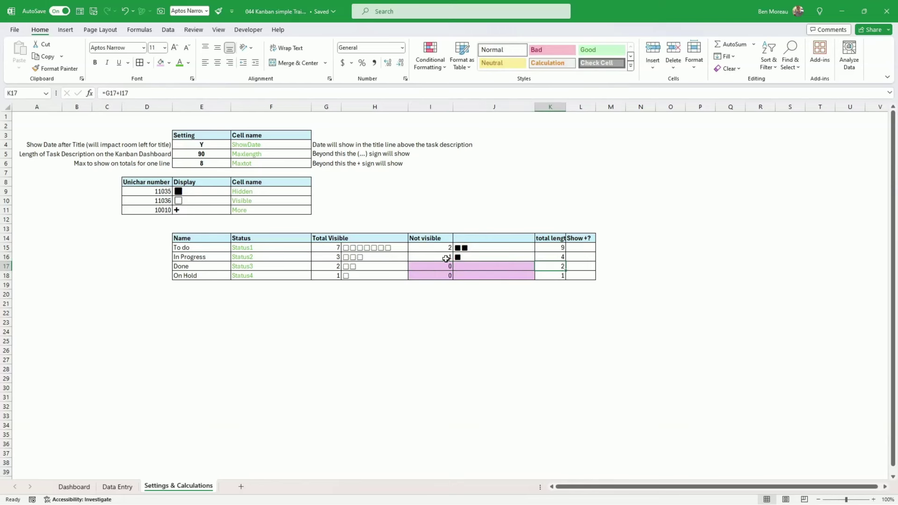
{"action": "left_click", "coordinate": [363, 266]}
{"action": "left_click_drag", "start_coordinate": [363, 266], "coordinate": [365, 273]}
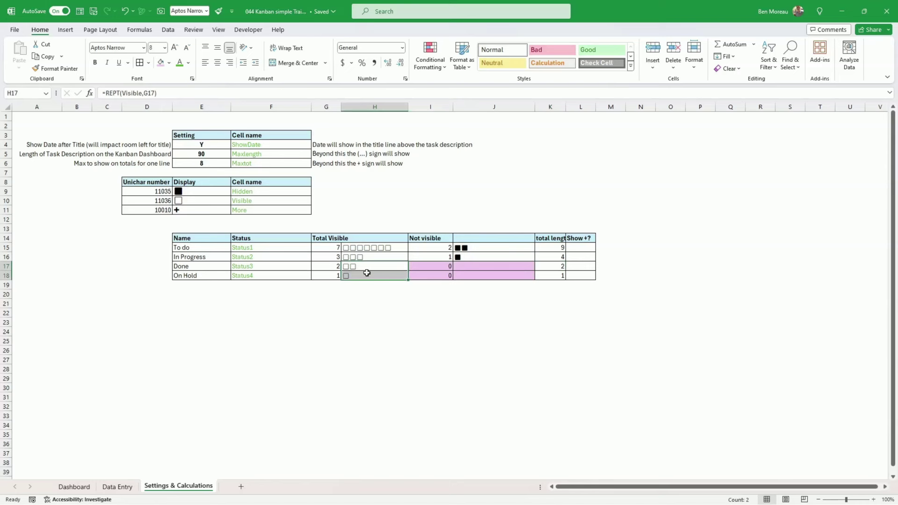
{"action": "left_click", "coordinate": [550, 267]}
Step: Enter =IF(K15>Maxtot,More,"") in L15 so the plus symbol shows when the total length exceeds the maximum
{"action": "left_click", "coordinate": [559, 248]}
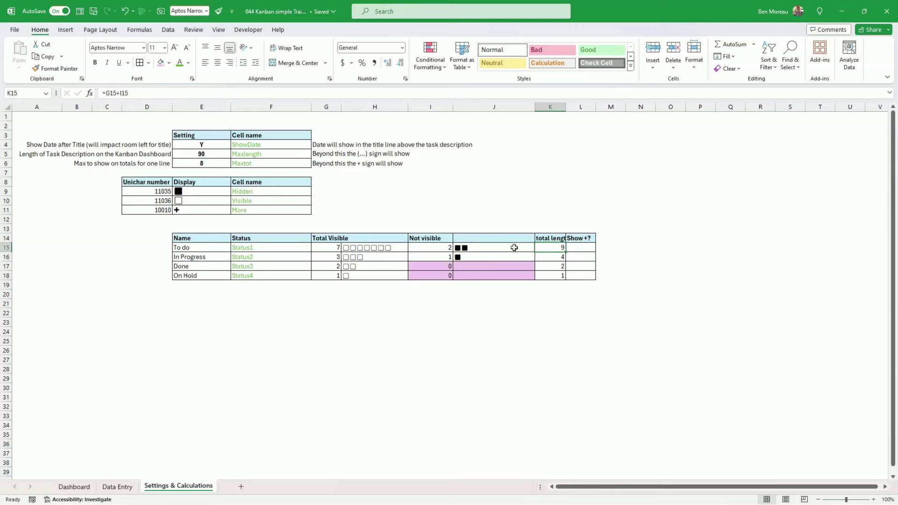
{"action": "key", "text": "Right"}
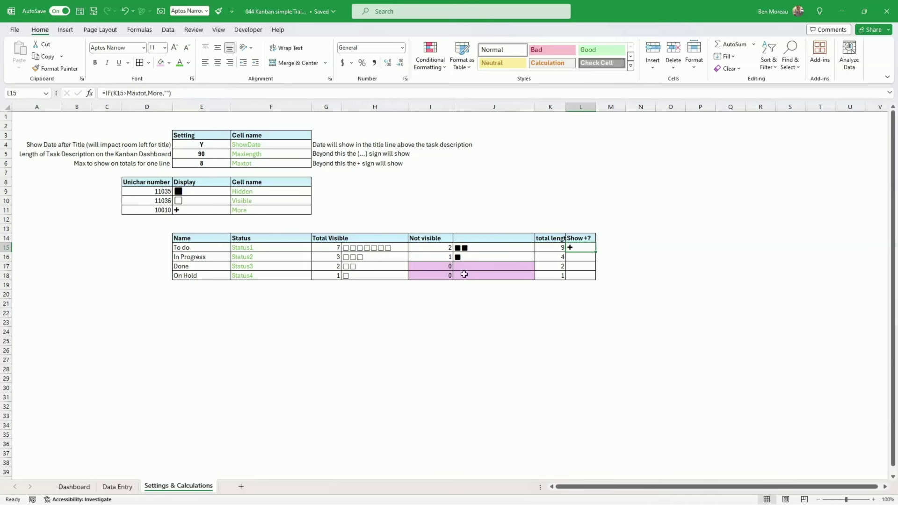
Step: Review the To do column on the Dashboard, then the K15 total, the L15 formula and the More symbol in E11 of Settings & Calculations
{"action": "left_click", "coordinate": [73, 488]}
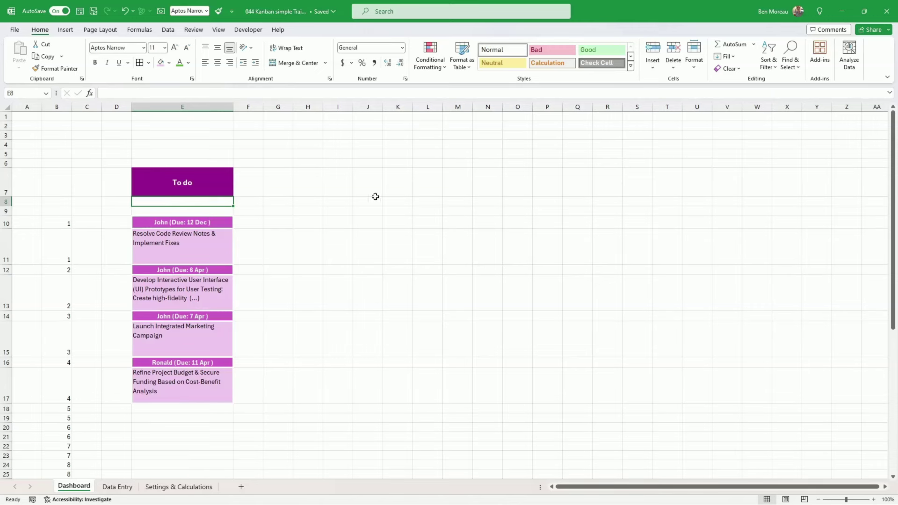
{"action": "left_click", "coordinate": [175, 488]}
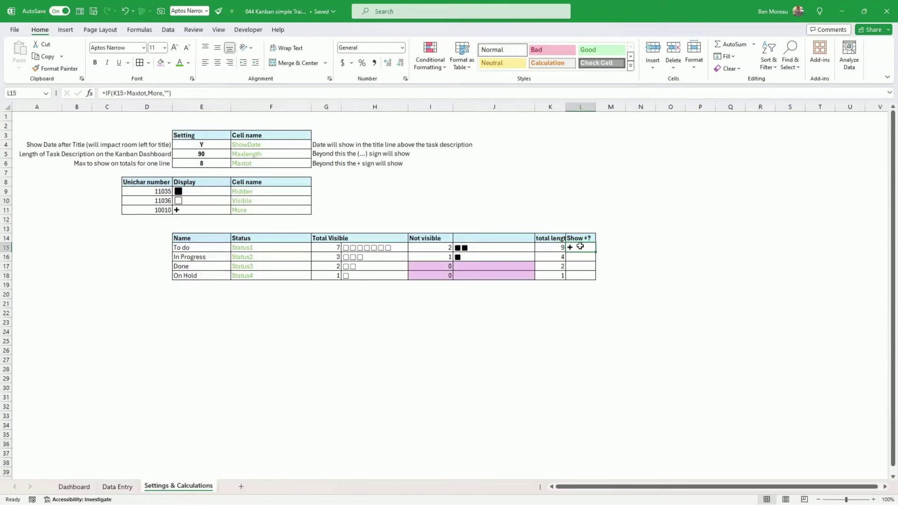
{"action": "left_click", "coordinate": [556, 247]}
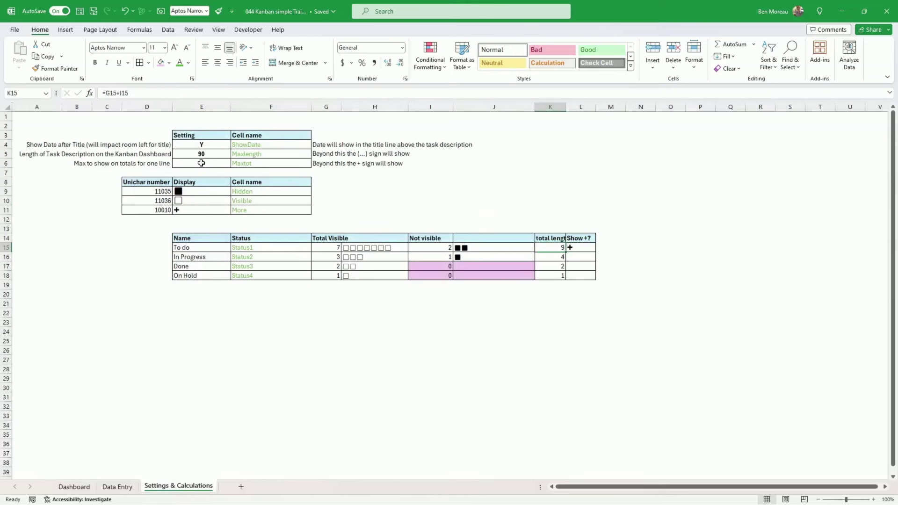
{"action": "left_click", "coordinate": [576, 249]}
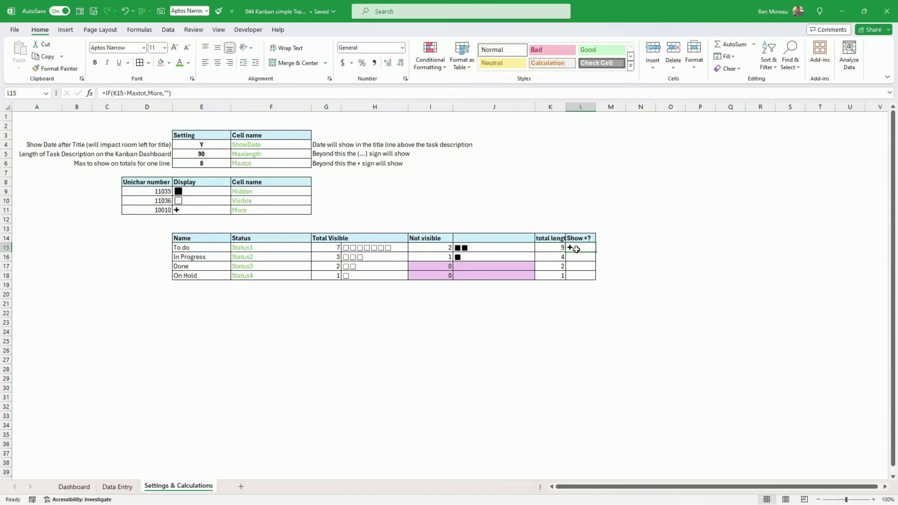
{"action": "left_click", "coordinate": [202, 210]}
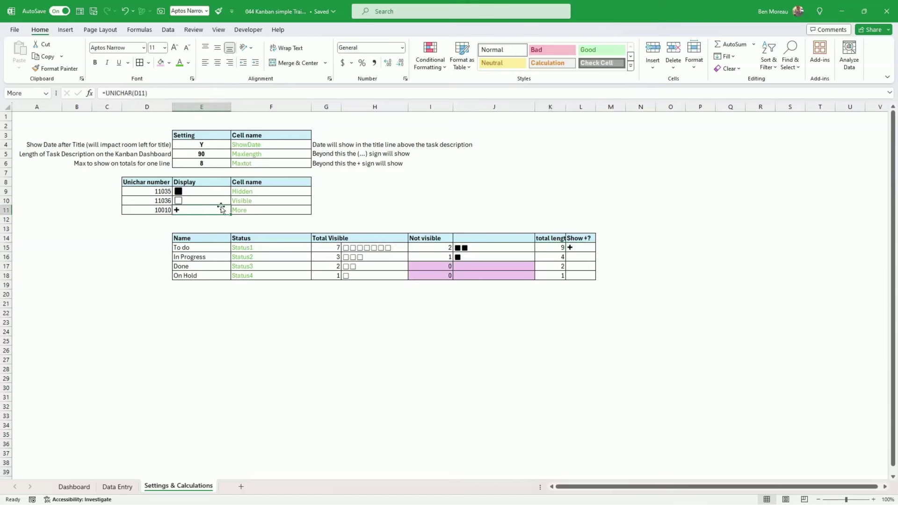
{"action": "left_click", "coordinate": [585, 248]}
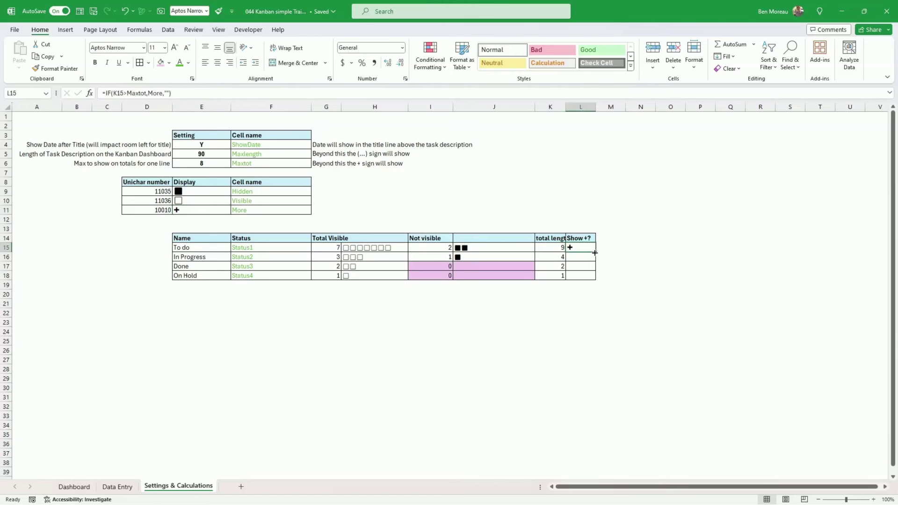
Step: Fill the Show +? formula down through L18, and enter =LEFT(H15&J15,Maxtot)&L15 in M15, filled down through M18
{"action": "left_click_drag", "start_coordinate": [595, 253], "coordinate": [595, 280]}
{"action": "left_click", "coordinate": [625, 251]}
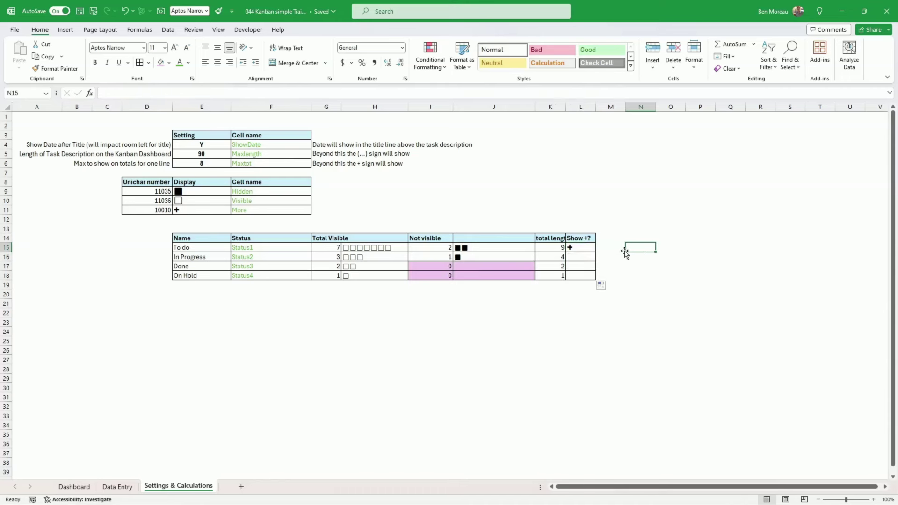
{"action": "key", "text": "Left"}
{"action": "key", "text": "Left"}
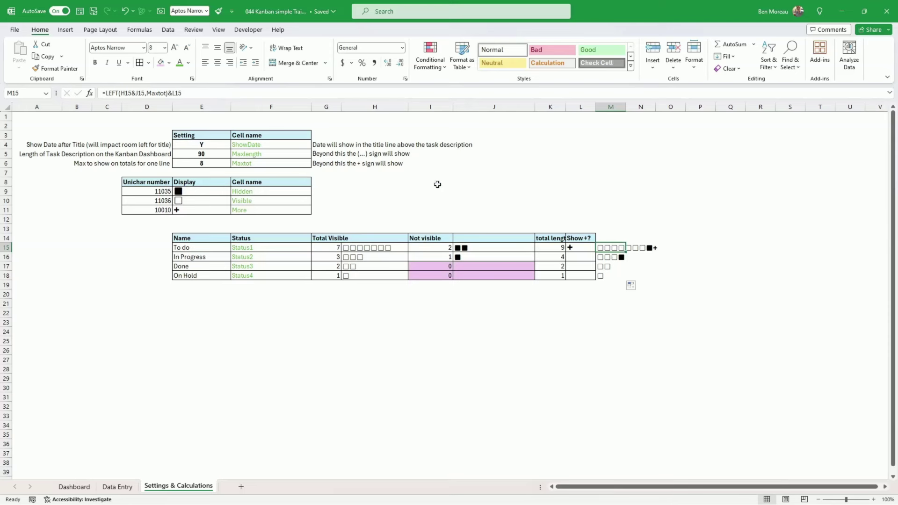
Step: Examine the Maxtot setting, the Show +? formula in L15 and the combined symbol formula in M15
{"action": "left_click", "coordinate": [201, 162]}
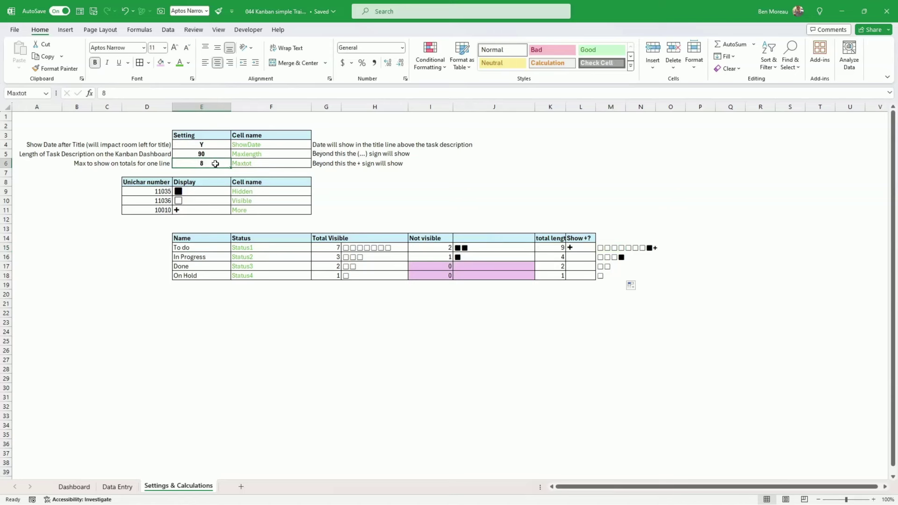
{"action": "left_click", "coordinate": [579, 244]}
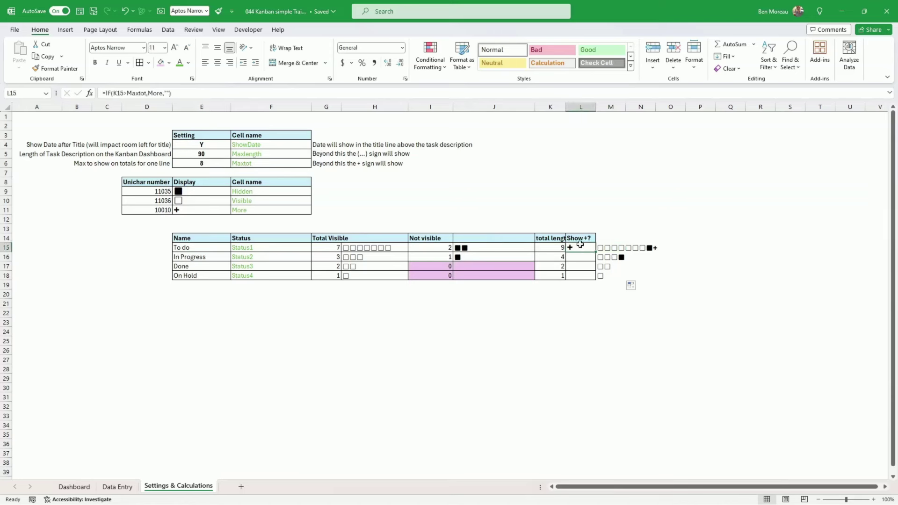
{"action": "left_click", "coordinate": [604, 249]}
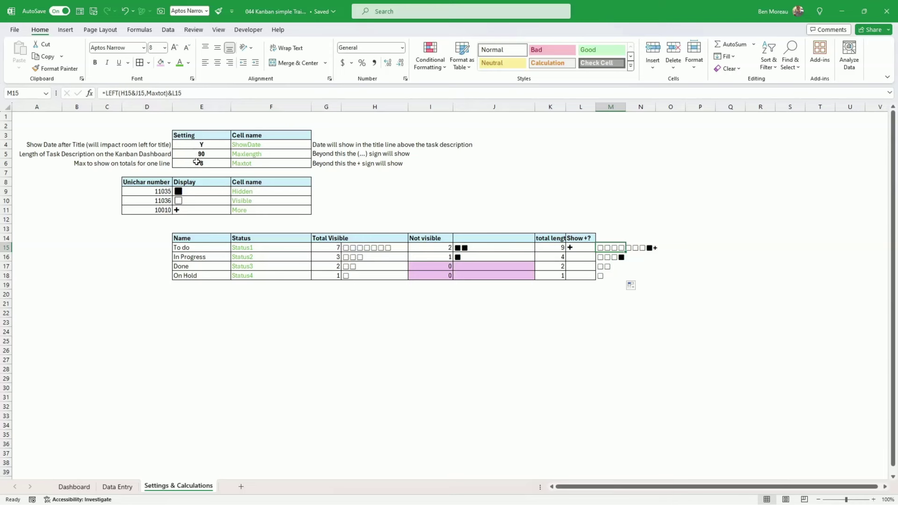
{"action": "left_click", "coordinate": [582, 257]}
{"action": "left_click", "coordinate": [583, 246]}
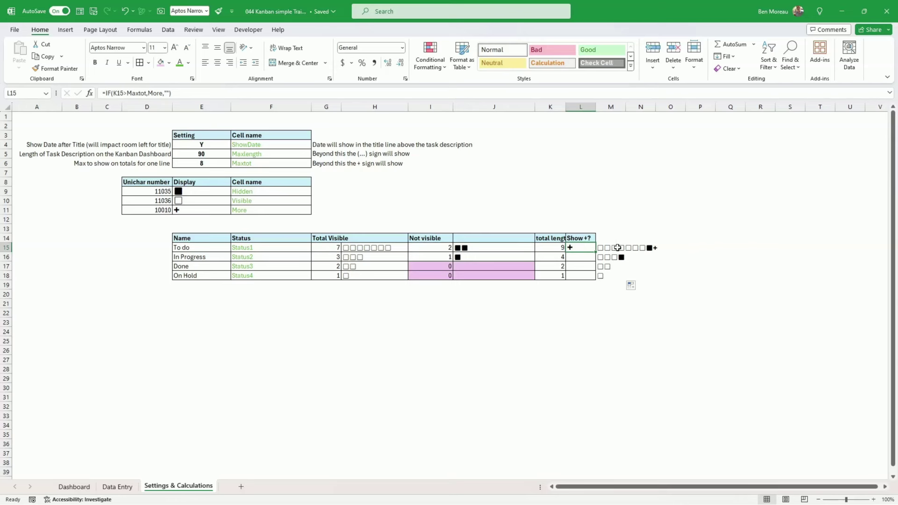
Step: Link cell E8 under the To do header on the Dashboard to the combined symbols with ='Settings & Calculations'!M15
{"action": "left_click", "coordinate": [72, 488]}
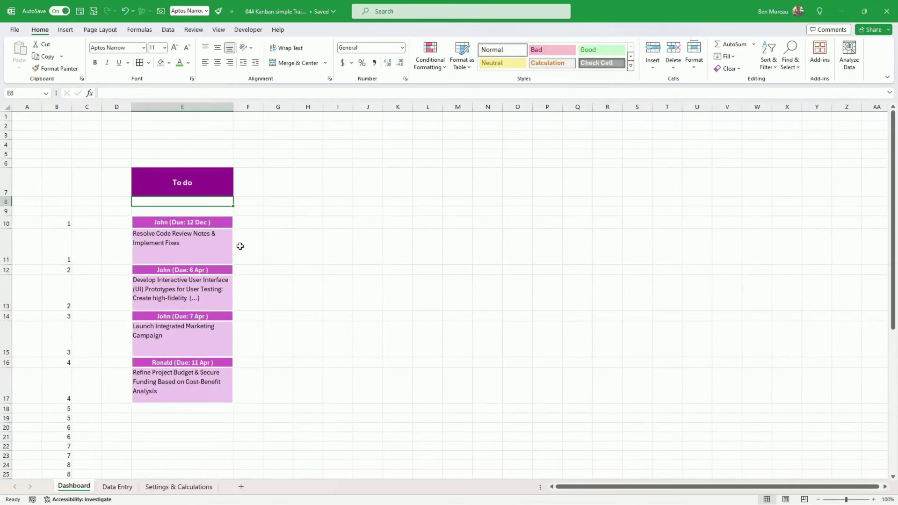
{"action": "type", "text": "="}
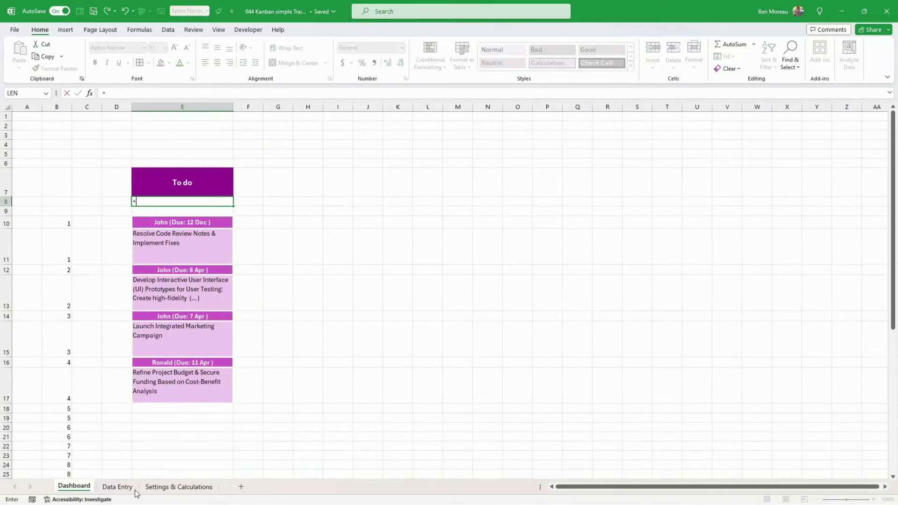
{"action": "left_click", "coordinate": [111, 489]}
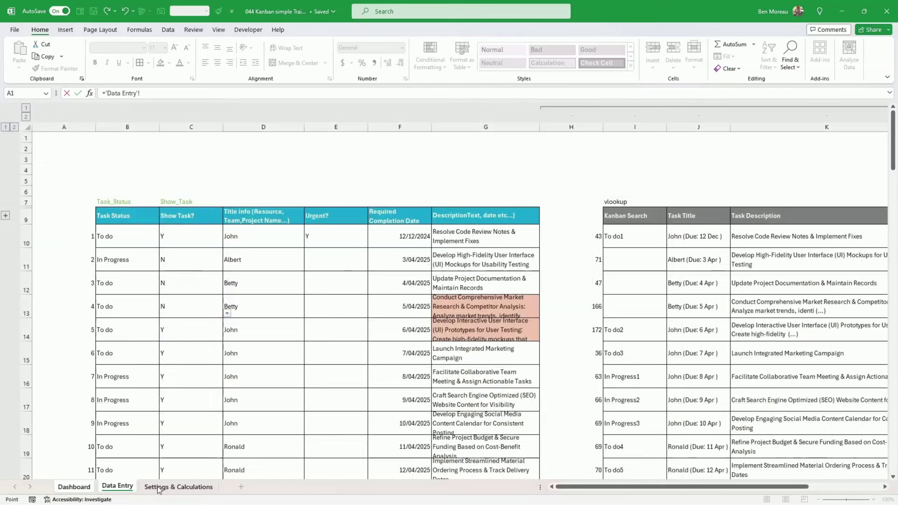
{"action": "left_click", "coordinate": [158, 488]}
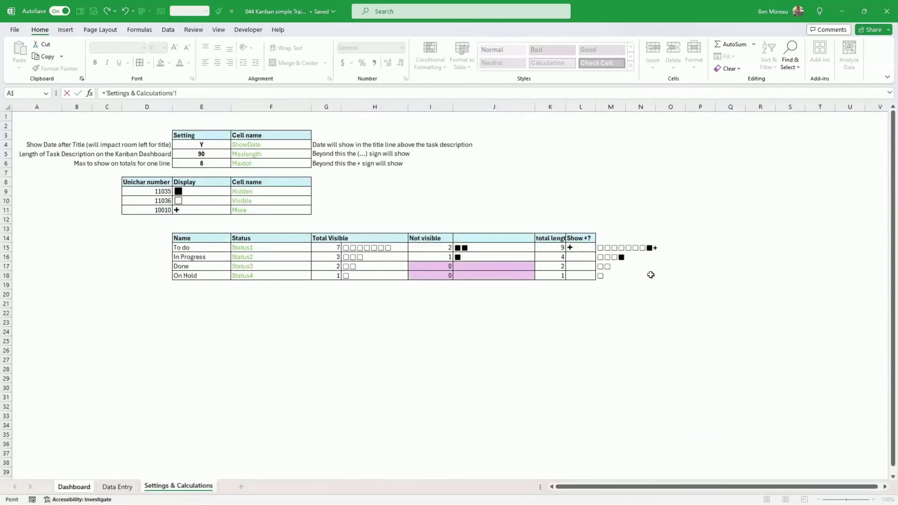
{"action": "left_click", "coordinate": [605, 249]}
{"action": "key", "text": "Return"}
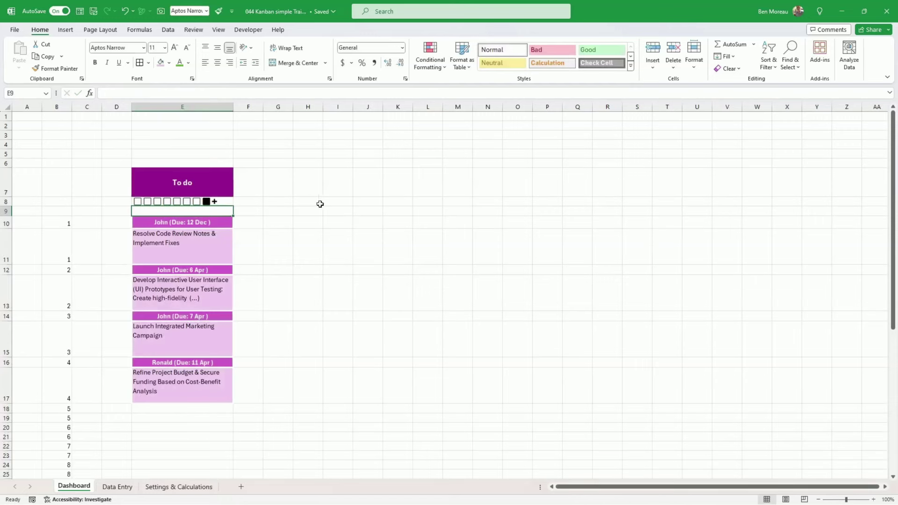
Step: Reduce the font size of the To do symbols in E8 to 9 and colour them dark purple
{"action": "left_click", "coordinate": [229, 201]}
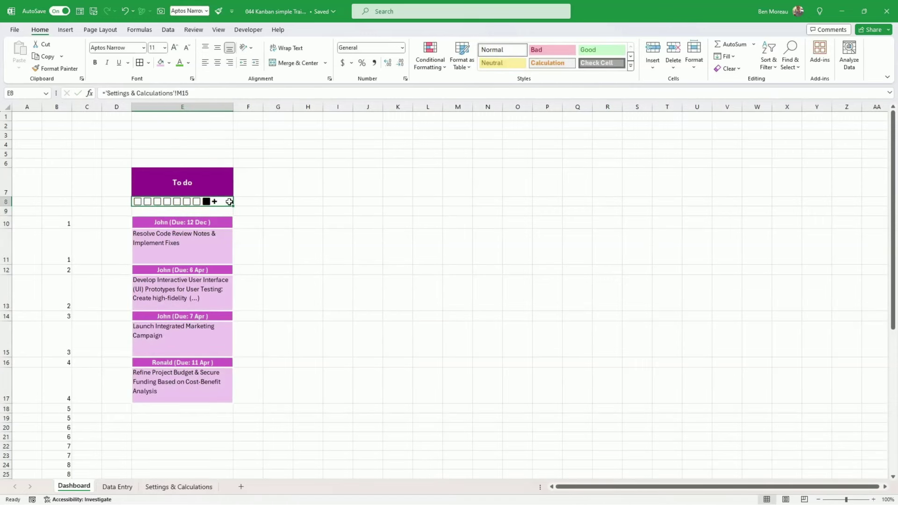
{"action": "left_click", "coordinate": [187, 47]}
{"action": "left_click", "coordinate": [187, 48]}
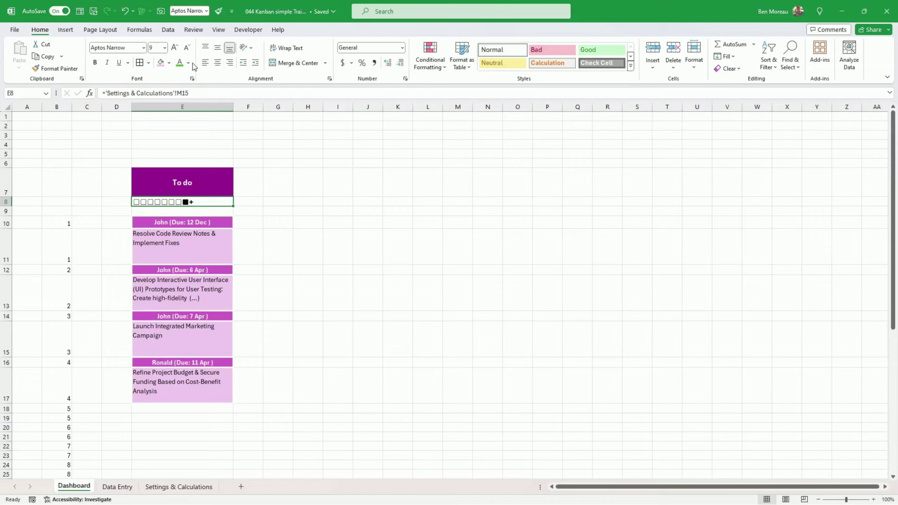
{"action": "left_click", "coordinate": [189, 64]}
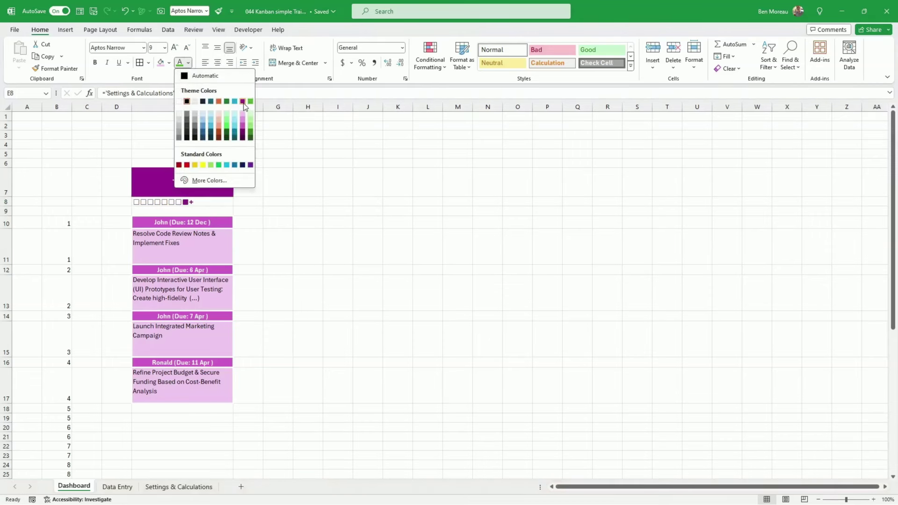
{"action": "left_click", "coordinate": [242, 135]}
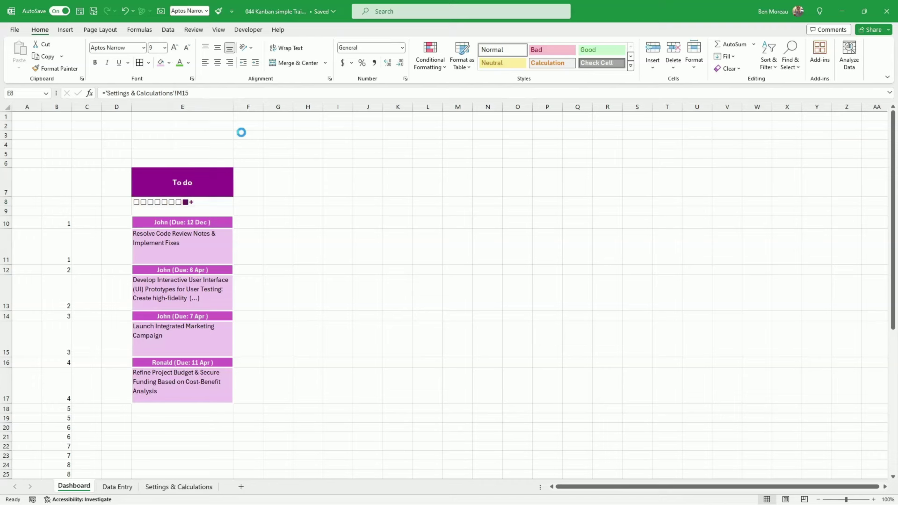
{"action": "left_click", "coordinate": [326, 186]}
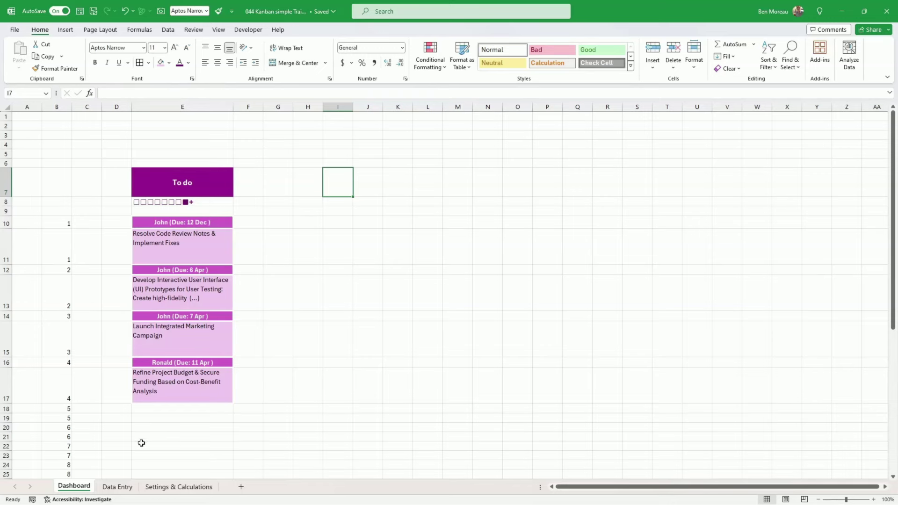
Step: Set Maxtot to 10 on Settings & Calculations and check the To do symbol row on the Dashboard
{"action": "left_click", "coordinate": [157, 488]}
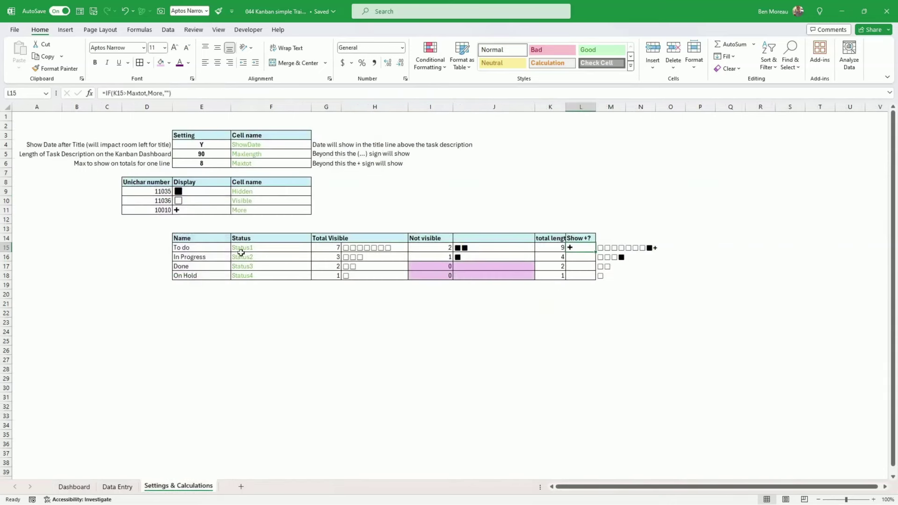
{"action": "left_click", "coordinate": [193, 162]}
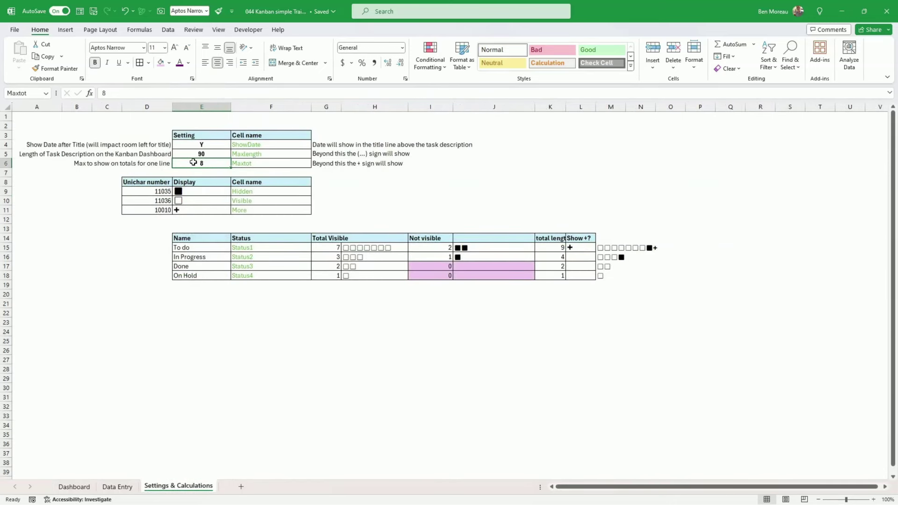
{"action": "type", "text": "10"}
{"action": "key", "text": "Return"}
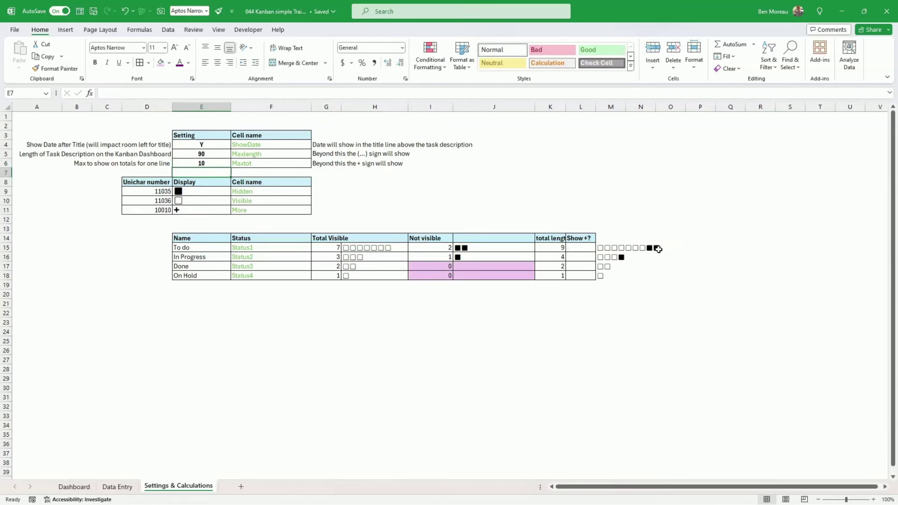
{"action": "left_click", "coordinate": [74, 486]}
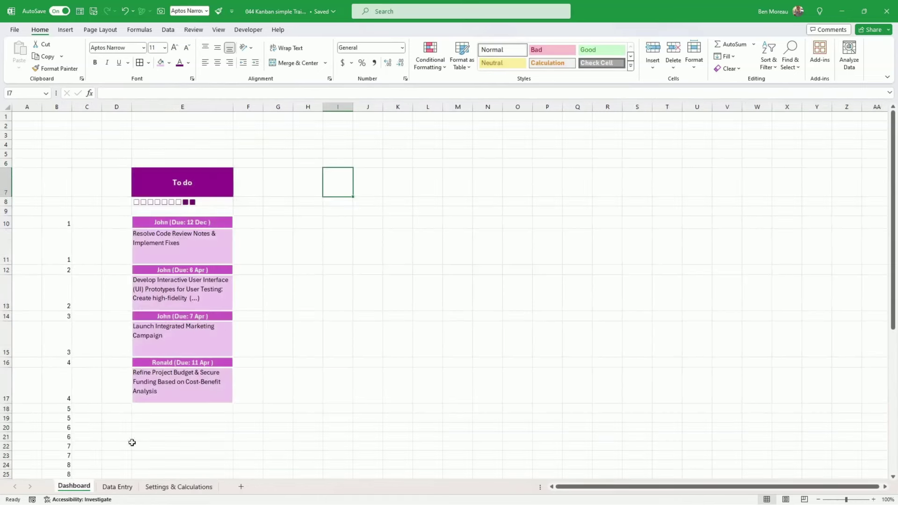
{"action": "left_click", "coordinate": [167, 201]}
{"action": "left_click", "coordinate": [349, 268]}
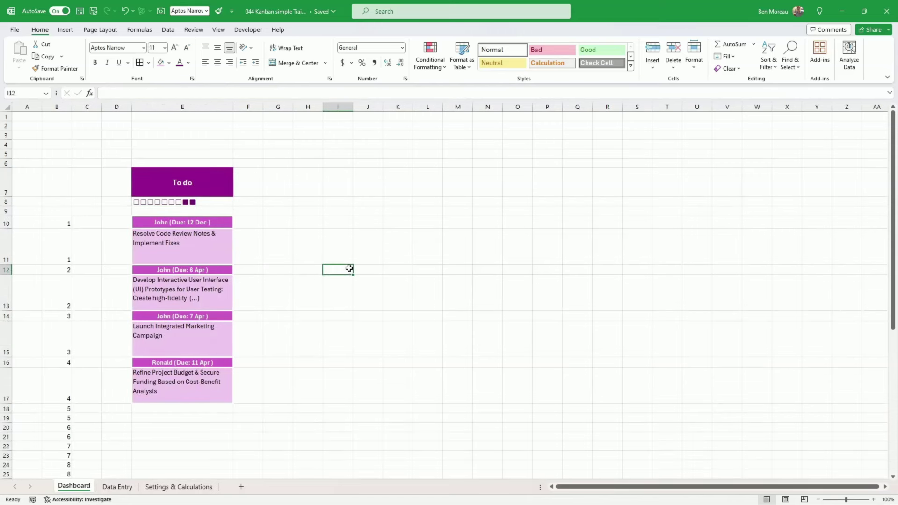
Step: Review the To do column from header to last card, including the absolute and relative references in E10's VLOOKUP formula
{"action": "left_click", "coordinate": [208, 181]}
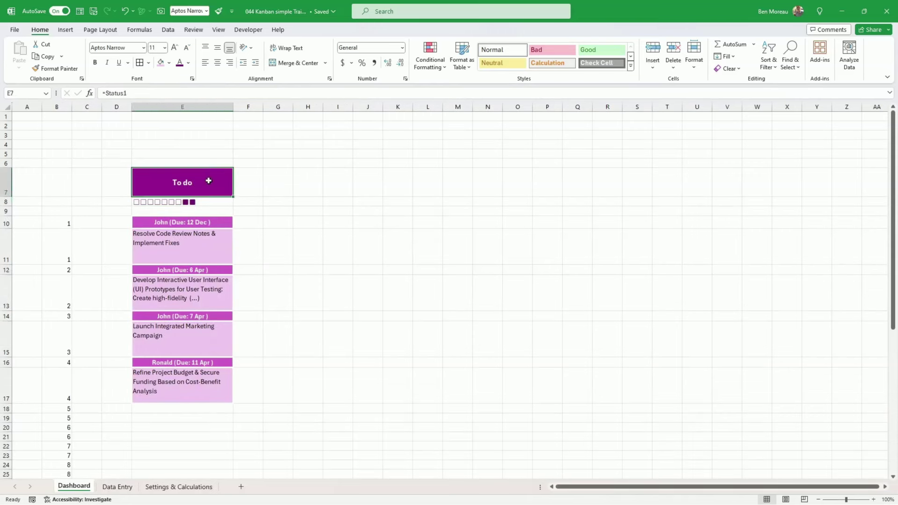
{"action": "left_click_drag", "start_coordinate": [208, 181], "coordinate": [187, 398]}
{"action": "left_click", "coordinate": [341, 341]}
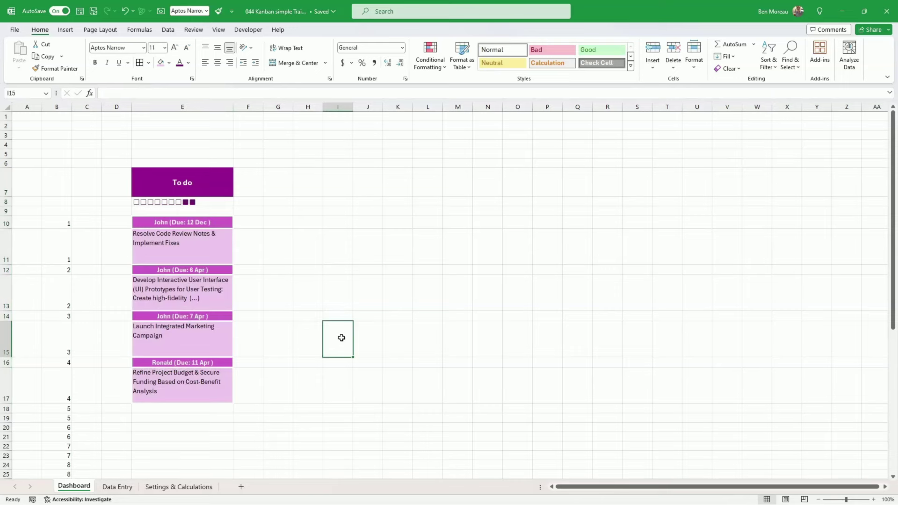
{"action": "scroll", "coordinate": [341, 337], "scroll_direction": "down", "scroll_amount": 1}
{"action": "scroll", "coordinate": [341, 338], "scroll_direction": "up", "scroll_amount": 1}
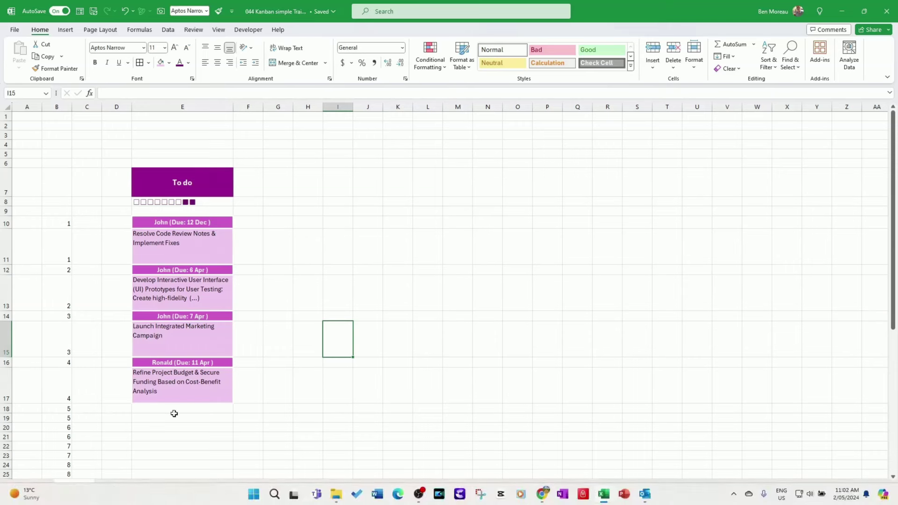
{"action": "left_click", "coordinate": [208, 224]}
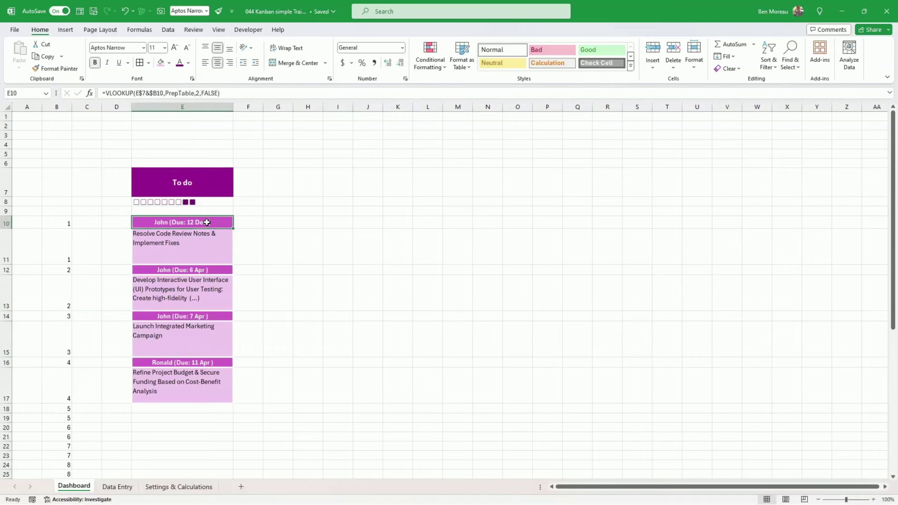
{"action": "double_click", "coordinate": [207, 224]}
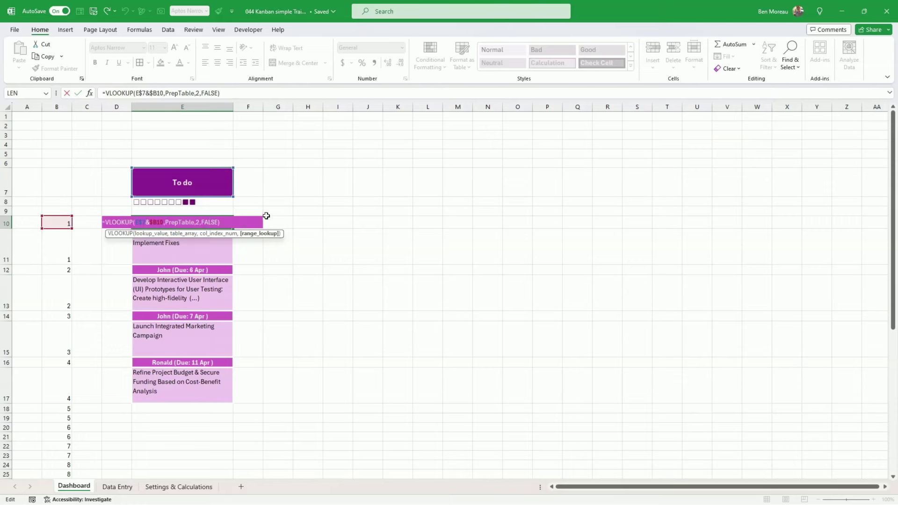
{"action": "key", "text": "Return"}
Step: Enter =Status2 in G7 of the Dashboard as the header of the second Kanban column
{"action": "key", "text": "Up"}
{"action": "key", "text": "Up"}
{"action": "key", "text": "Up"}
{"action": "key", "text": "Up"}
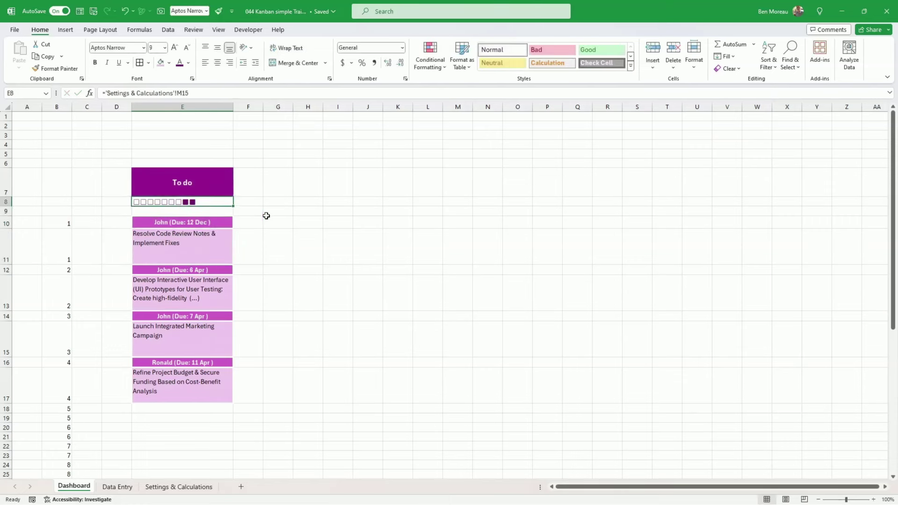
{"action": "key", "text": "Right"}
{"action": "key", "text": "Right"}
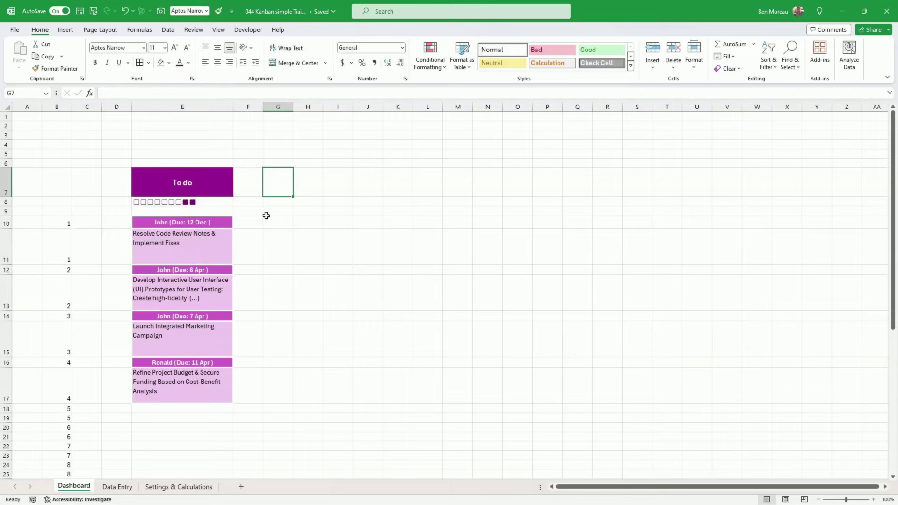
{"action": "type", "text": "=Status"}
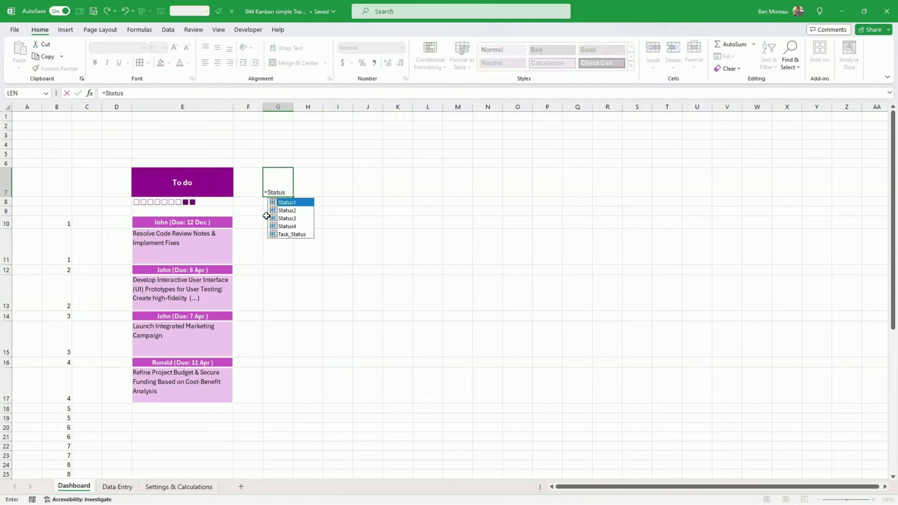
{"action": "key", "text": "Down"}
{"action": "key", "text": "Tab"}
{"action": "key", "text": "Return"}
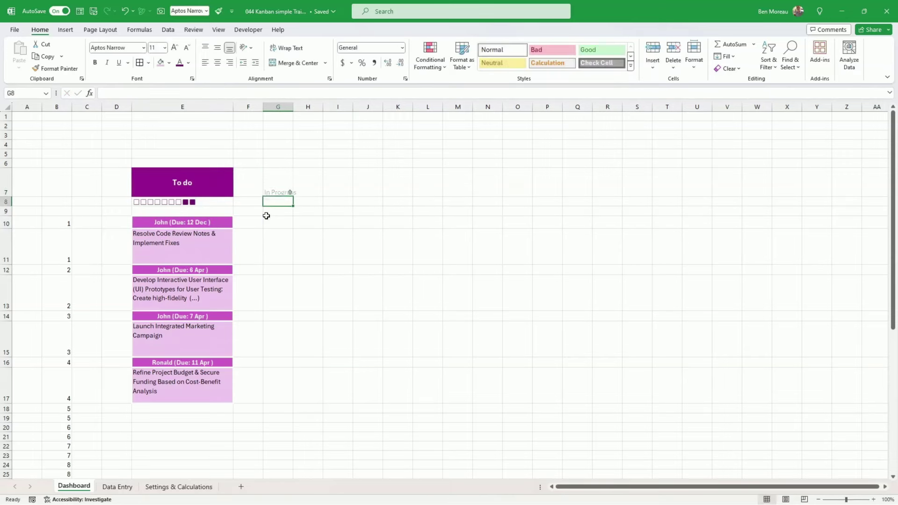
{"action": "key", "text": "Up"}
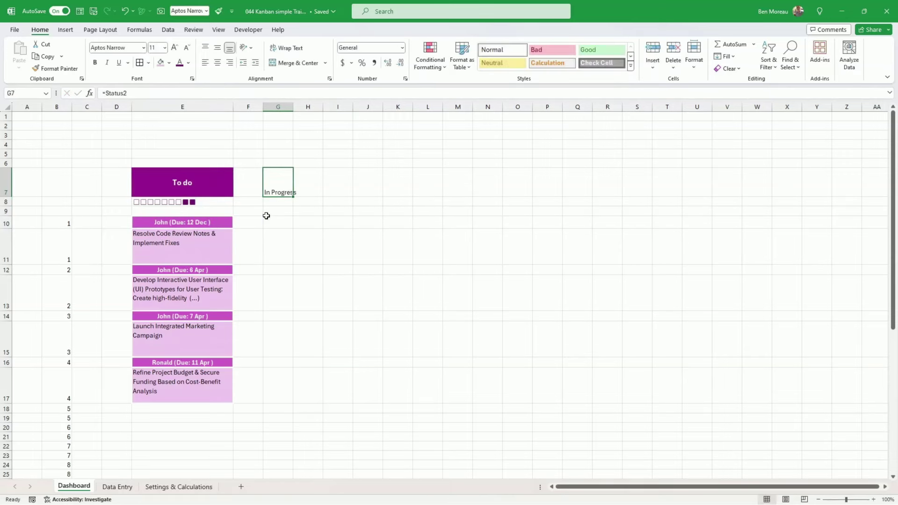
Step: Copy the card title formula from E10 to G10, widen column G, and check the copied VLOOKUP's references
{"action": "left_click", "coordinate": [211, 220]}
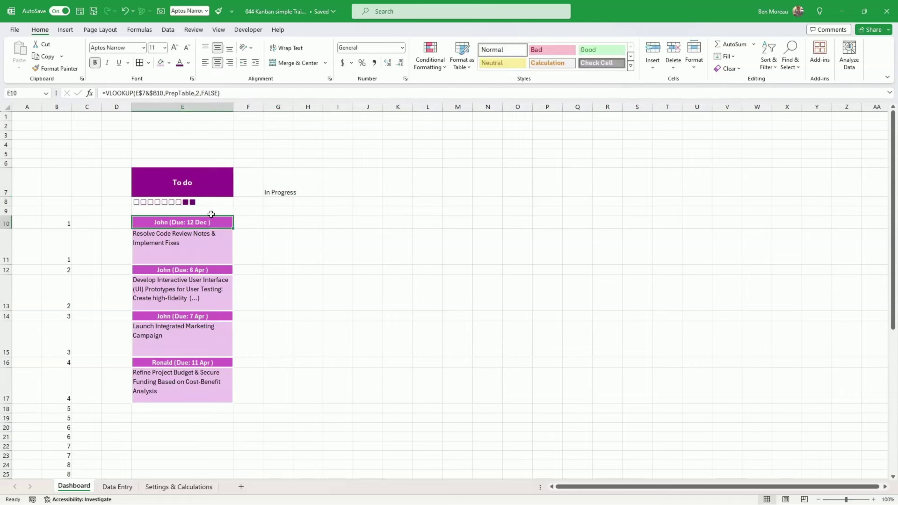
{"action": "key", "text": "ctrl+c"}
{"action": "left_click", "coordinate": [274, 221]}
{"action": "key", "text": "ctrl+v"}
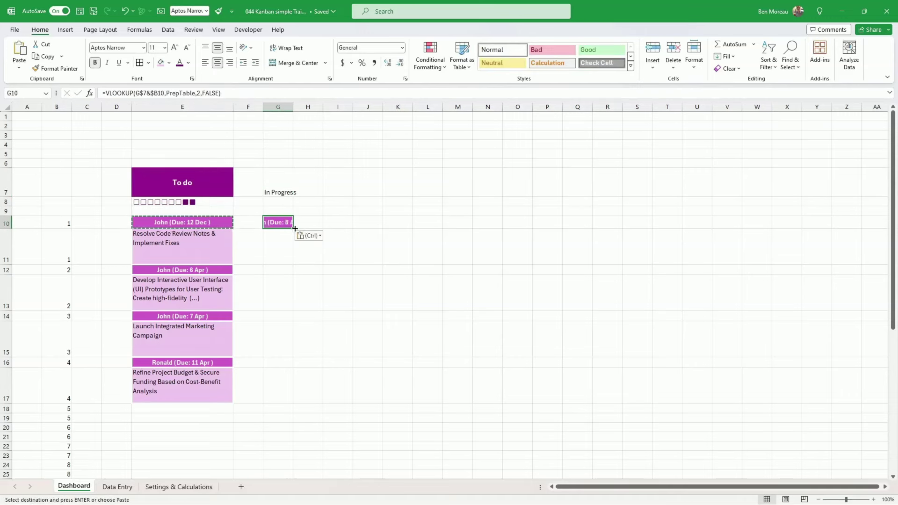
{"action": "left_click_drag", "start_coordinate": [293, 106], "coordinate": [343, 107]}
{"action": "double_click", "coordinate": [322, 223]}
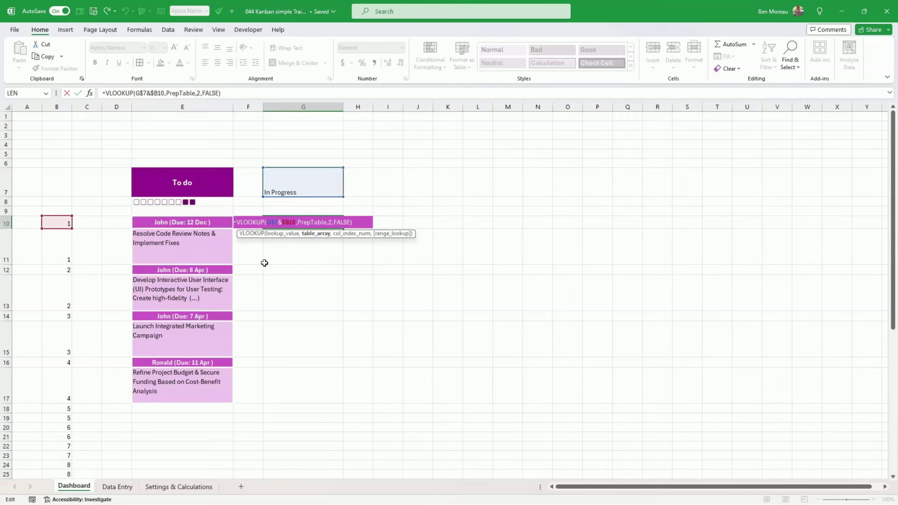
{"action": "key", "text": "Return"}
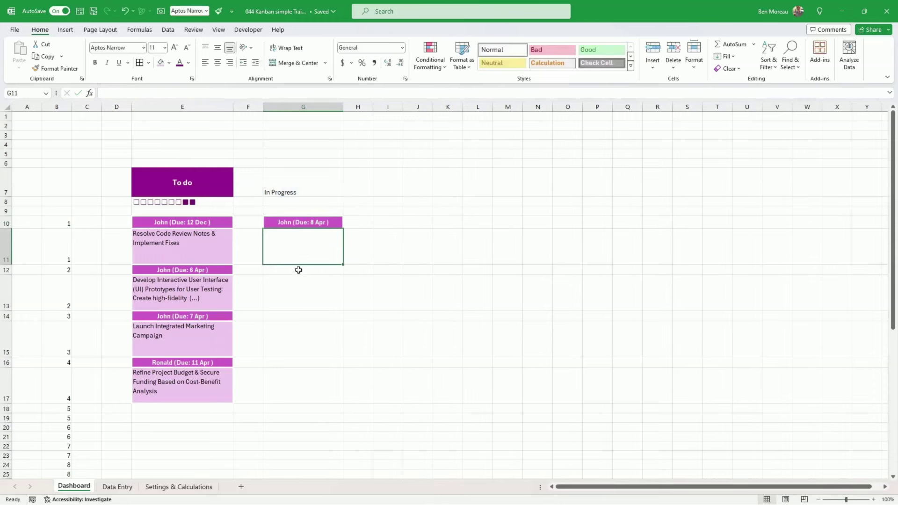
Step: Copy the card description formula from E11 to G11 beneath the In Progress card title
{"action": "left_click", "coordinate": [211, 244]}
{"action": "key", "text": "ctrl+c"}
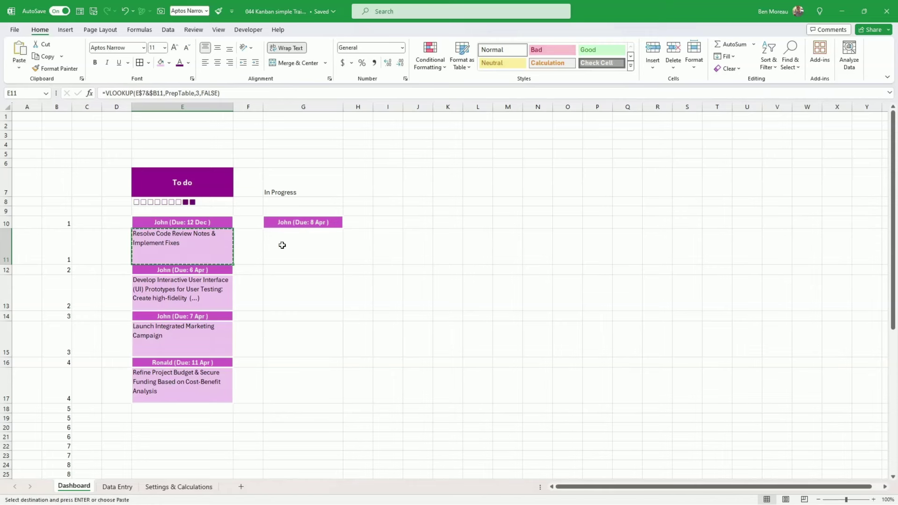
{"action": "left_click", "coordinate": [282, 245]}
{"action": "key", "text": "ctrl+v"}
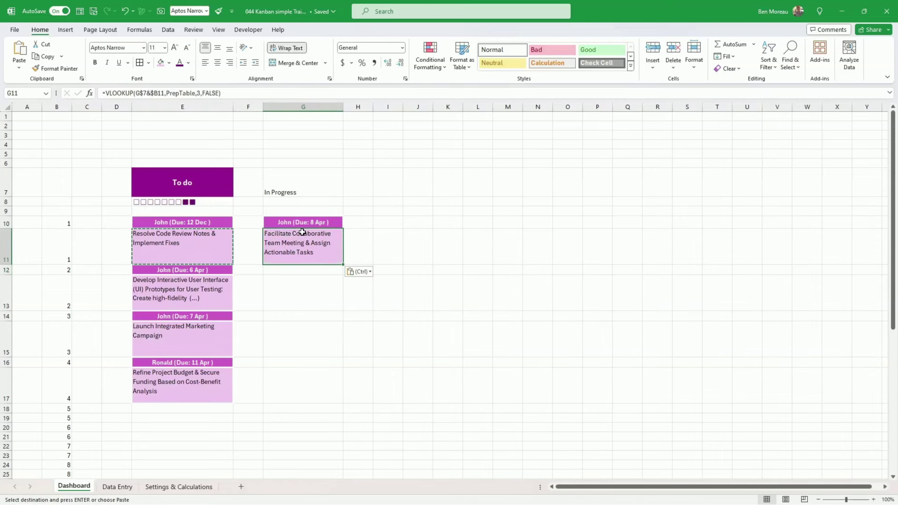
{"action": "key", "text": "Up"}
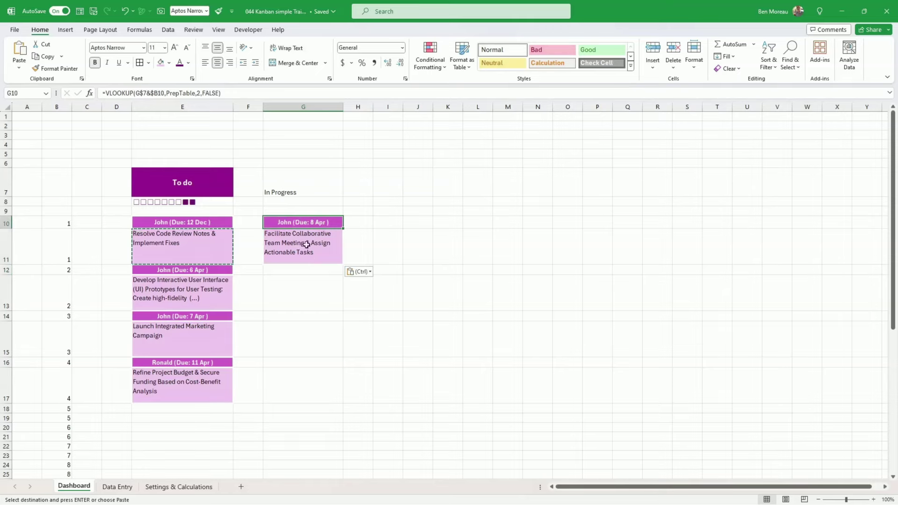
Step: Check the first shown In Progress task in row 16 of Data Entry against the Dashboard card in G10:G11
{"action": "left_click", "coordinate": [126, 488]}
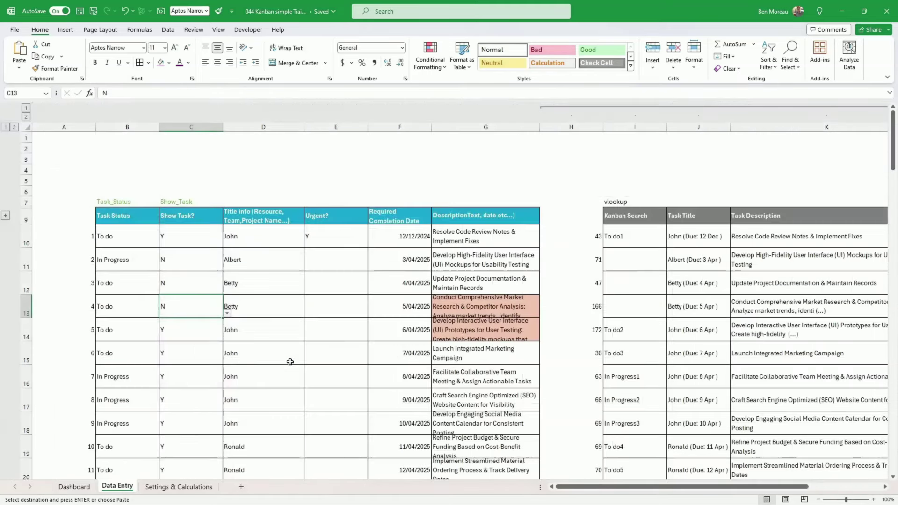
{"action": "left_click", "coordinate": [130, 260]}
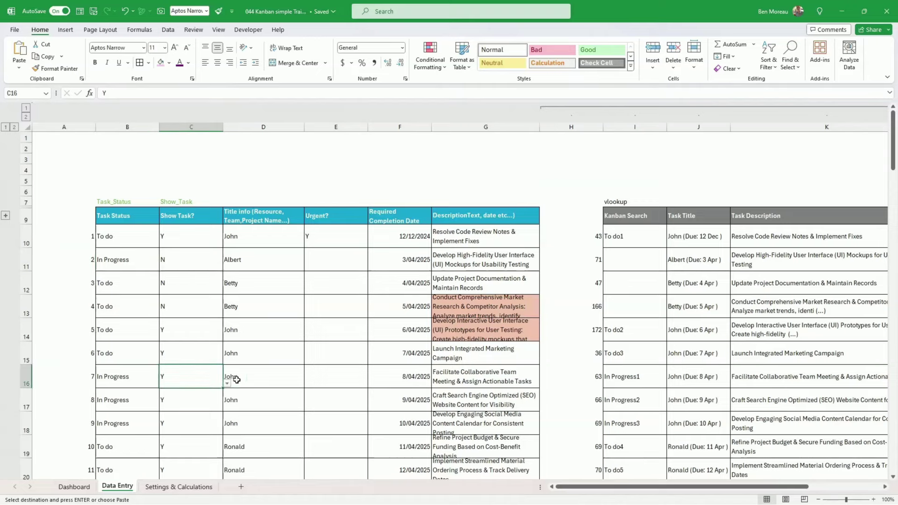
{"action": "left_click", "coordinate": [516, 371]}
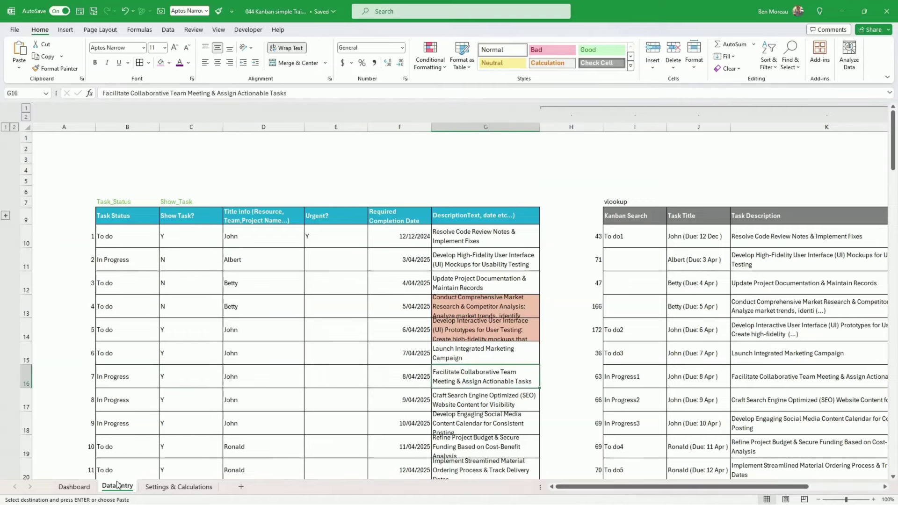
{"action": "left_click", "coordinate": [74, 487]}
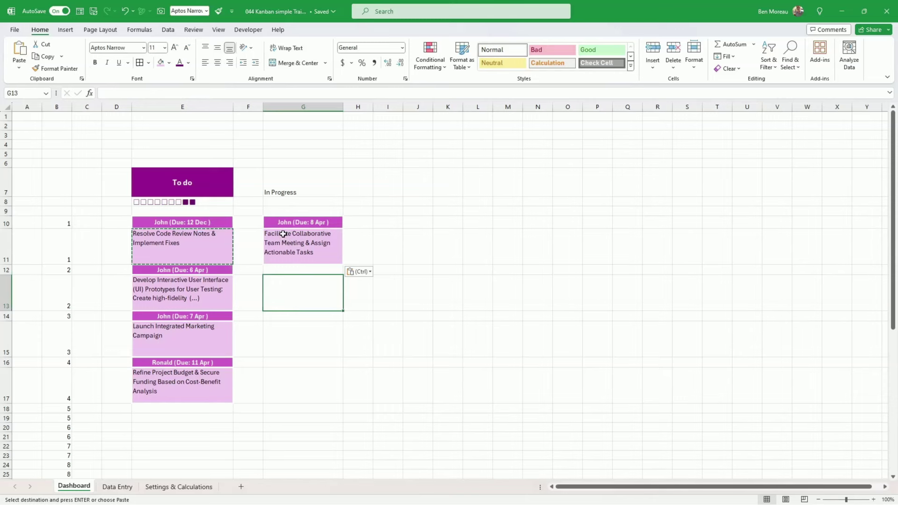
{"action": "left_click", "coordinate": [303, 224]}
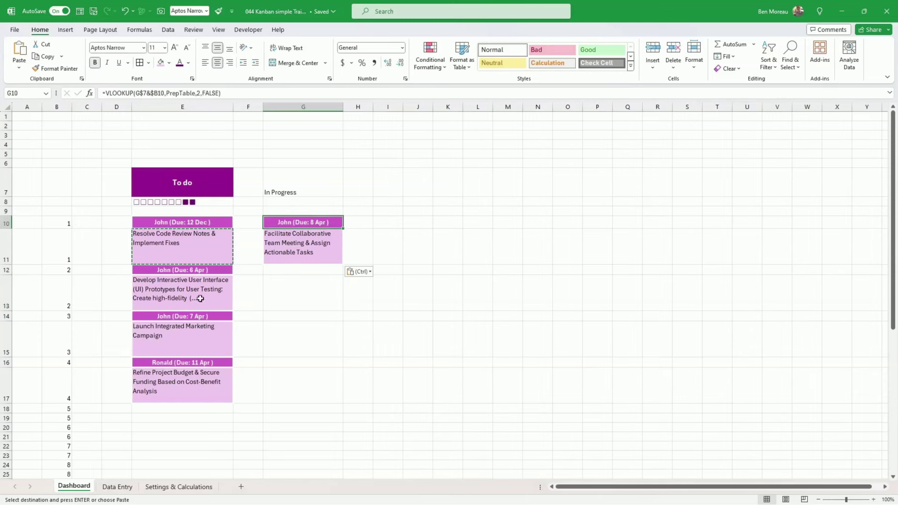
Step: Insert a copy of the To do column E at column G and clear the displaced trial In Progress cells in column H
{"action": "left_click", "coordinate": [197, 107]}
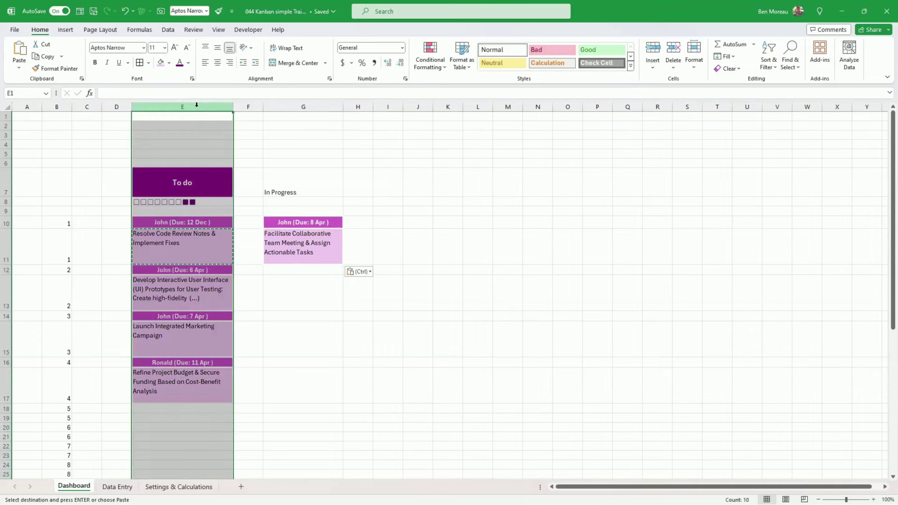
{"action": "right_click", "coordinate": [198, 108]}
{"action": "left_click", "coordinate": [224, 143]}
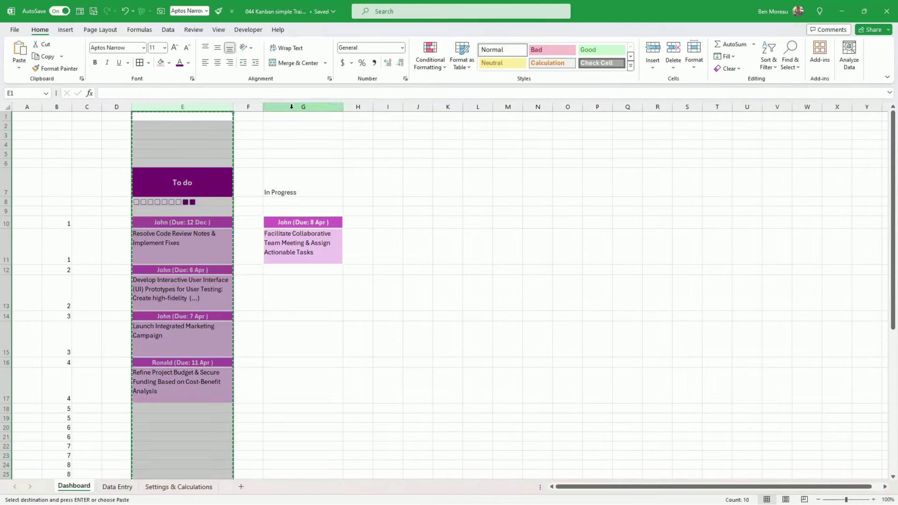
{"action": "right_click", "coordinate": [303, 106]}
{"action": "left_click", "coordinate": [339, 200]}
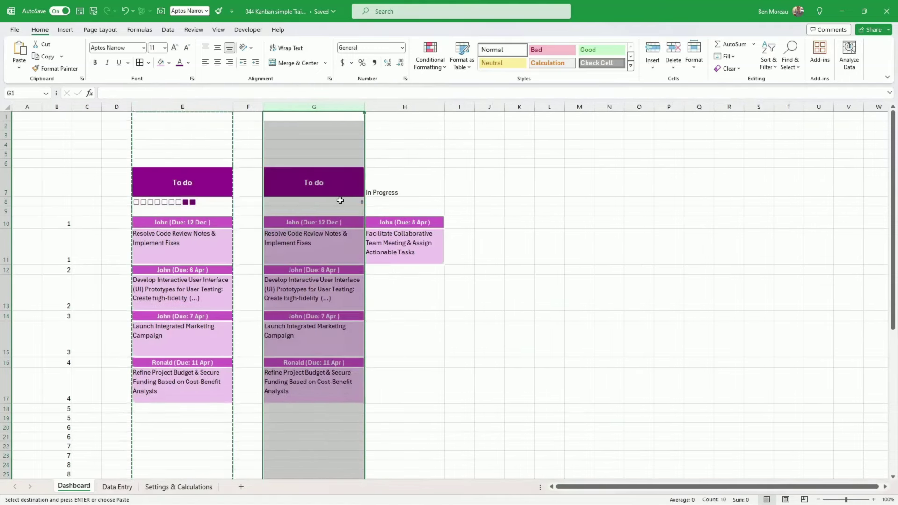
{"action": "left_click", "coordinate": [404, 163]}
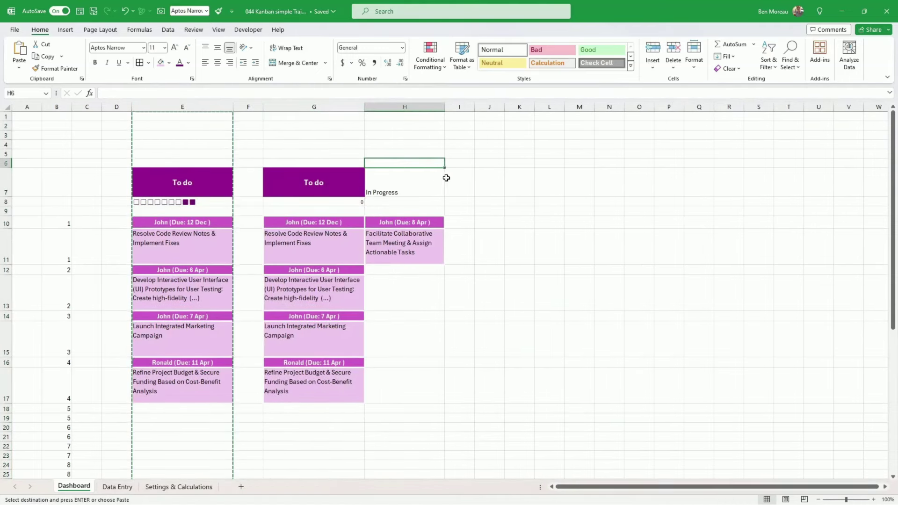
{"action": "left_click_drag", "start_coordinate": [444, 167], "coordinate": [471, 309]}
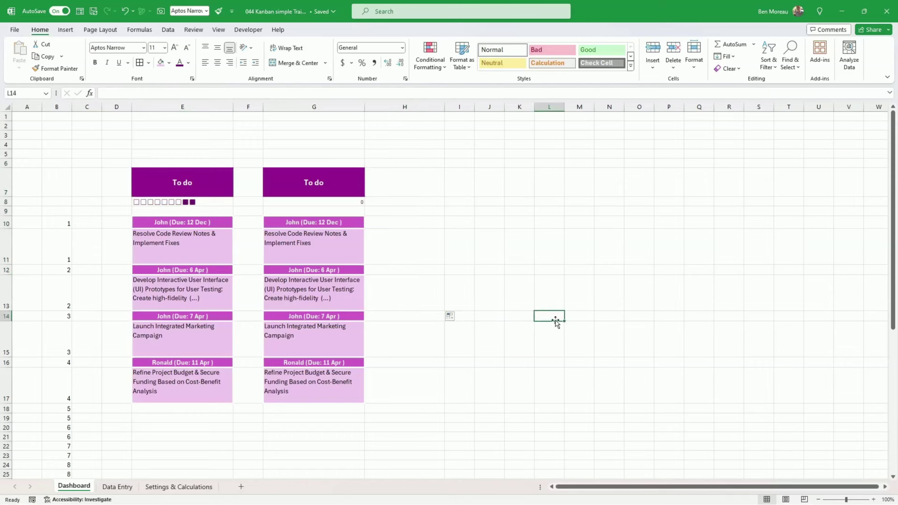
Step: Compare the Settings & Calculations references in the symbol cells E8 and G8
{"action": "left_click", "coordinate": [192, 202]}
{"action": "left_click", "coordinate": [287, 202]}
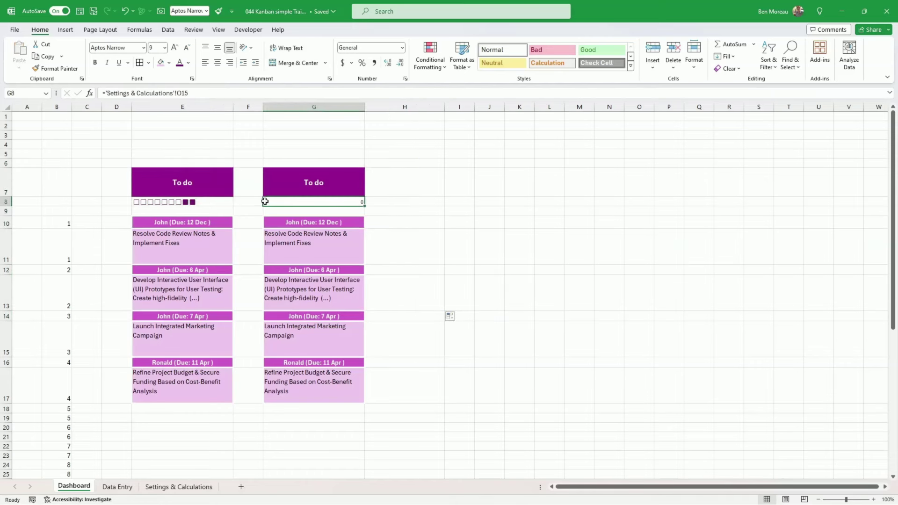
{"action": "left_click", "coordinate": [199, 214]}
Step: Extend the To do card formulas and formatting down column E through row 49
{"action": "scroll", "coordinate": [201, 214], "scroll_direction": "down", "scroll_amount": 2}
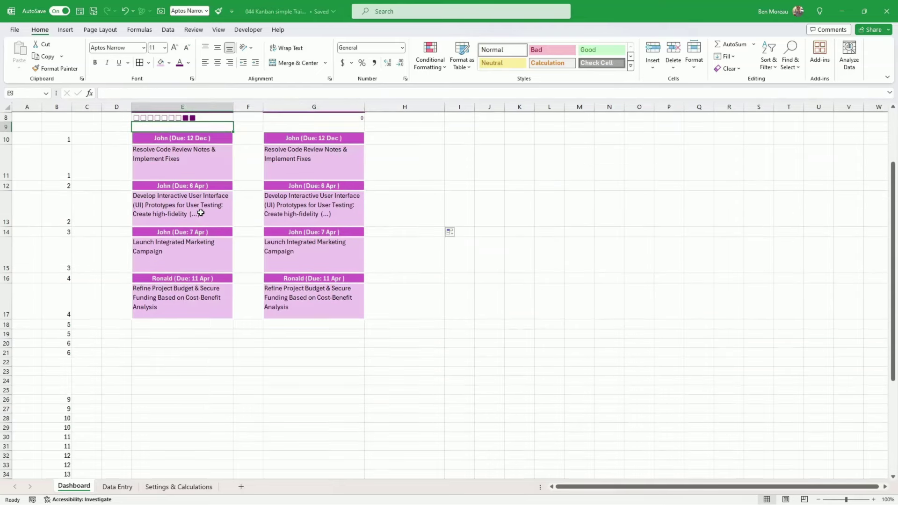
{"action": "scroll", "coordinate": [203, 214], "scroll_direction": "down", "scroll_amount": 5}
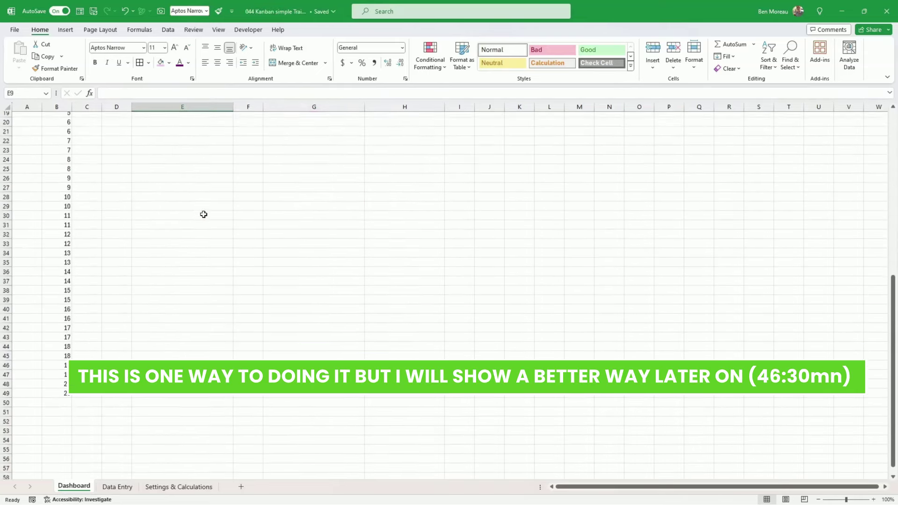
{"action": "scroll", "coordinate": [204, 214], "scroll_direction": "up", "scroll_amount": 3}
{"action": "key", "text": "ctrl+v"}
{"action": "scroll", "coordinate": [211, 327], "scroll_direction": "down", "scroll_amount": 2}
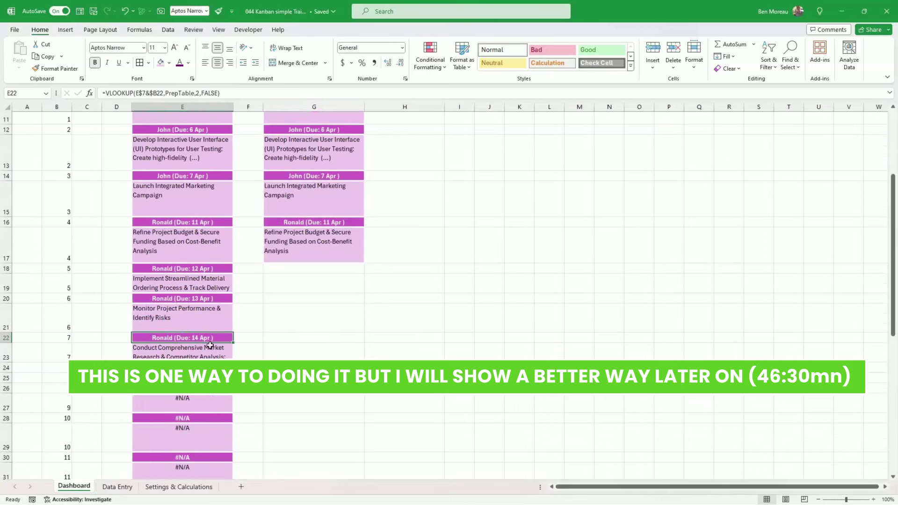
Step: Examine the extended To do cards in column E, especially those from E24 down to row 49
{"action": "left_click_drag", "start_coordinate": [187, 283], "coordinate": [192, 388]}
{"action": "scroll", "coordinate": [206, 375], "scroll_direction": "up", "scroll_amount": 2}
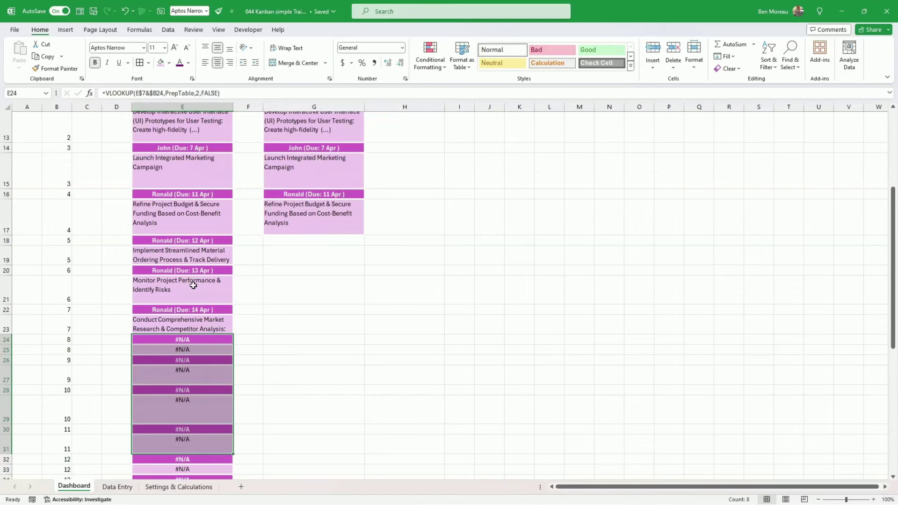
{"action": "scroll", "coordinate": [301, 322], "scroll_direction": "down", "scroll_amount": 3}
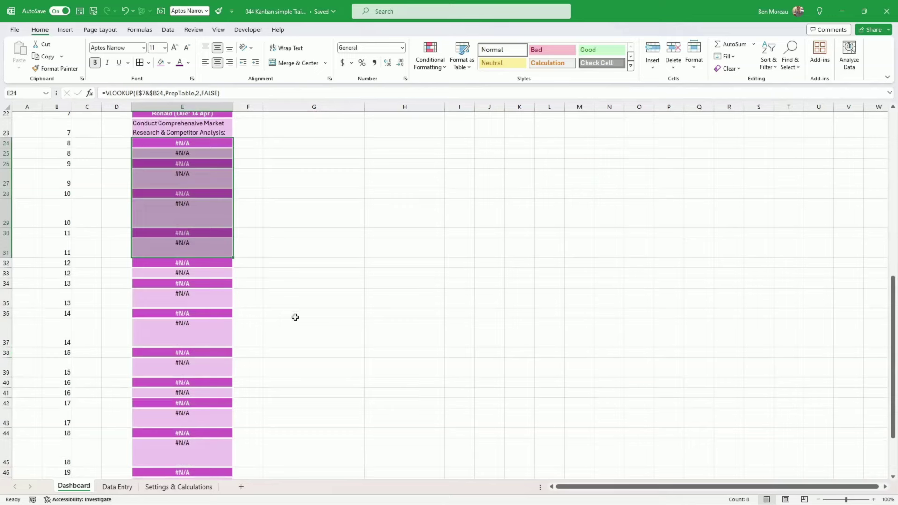
{"action": "scroll", "coordinate": [295, 317], "scroll_direction": "down", "scroll_amount": 3}
{"action": "scroll", "coordinate": [295, 317], "scroll_direction": "up", "scroll_amount": 4}
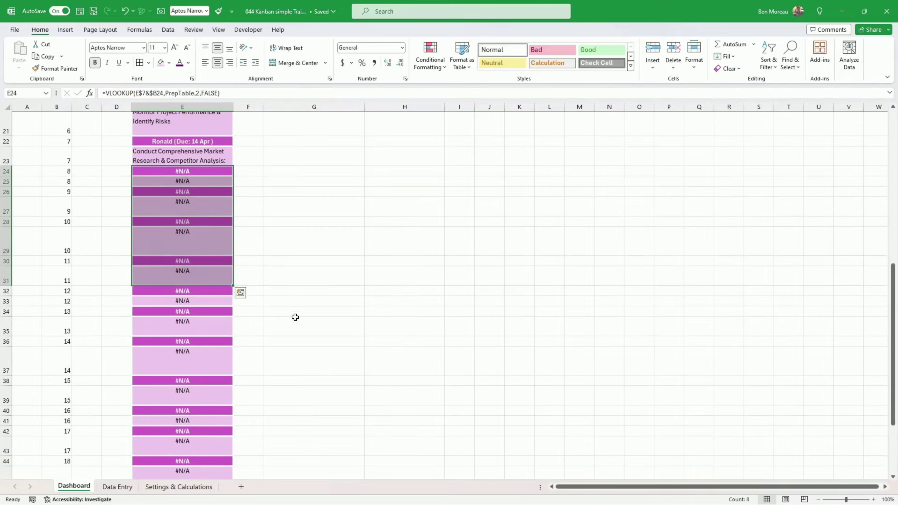
{"action": "scroll", "coordinate": [295, 317], "scroll_direction": "down", "scroll_amount": 3}
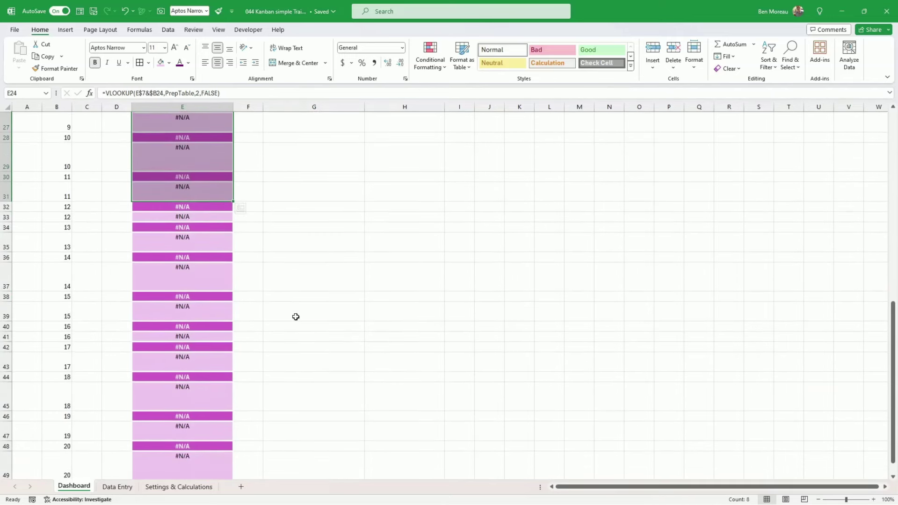
{"action": "scroll", "coordinate": [296, 316], "scroll_direction": "up", "scroll_amount": 5}
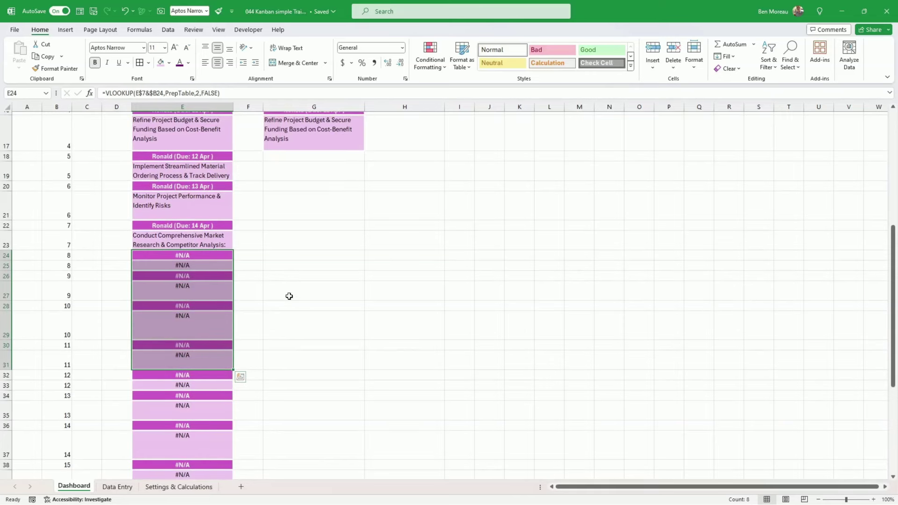
{"action": "scroll", "coordinate": [293, 262], "scroll_direction": "up", "scroll_amount": 4}
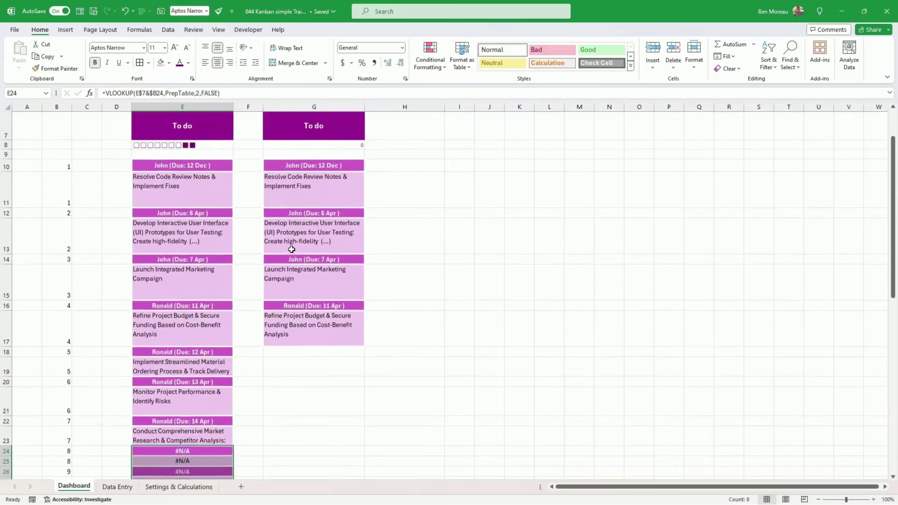
Step: Start a conditional formatting rule for E10:E49 that formats only cells containing errors
{"action": "left_click_drag", "start_coordinate": [188, 161], "coordinate": [194, 450]}
{"action": "left_click", "coordinate": [430, 56]}
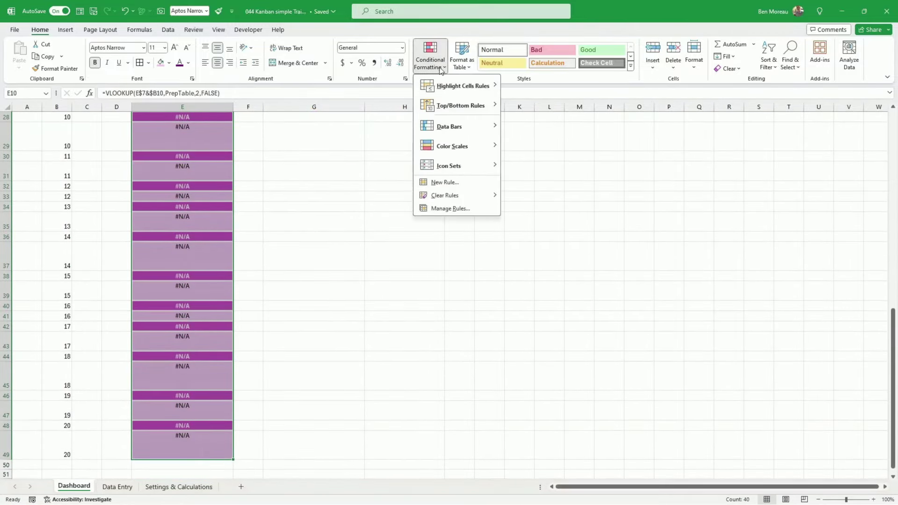
{"action": "left_click", "coordinate": [443, 182]}
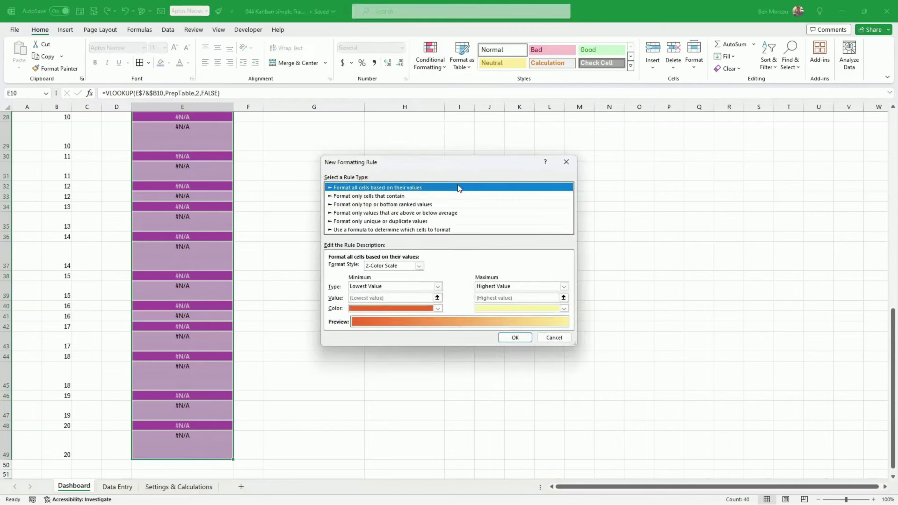
{"action": "left_click", "coordinate": [403, 196]}
{"action": "left_click", "coordinate": [363, 270]}
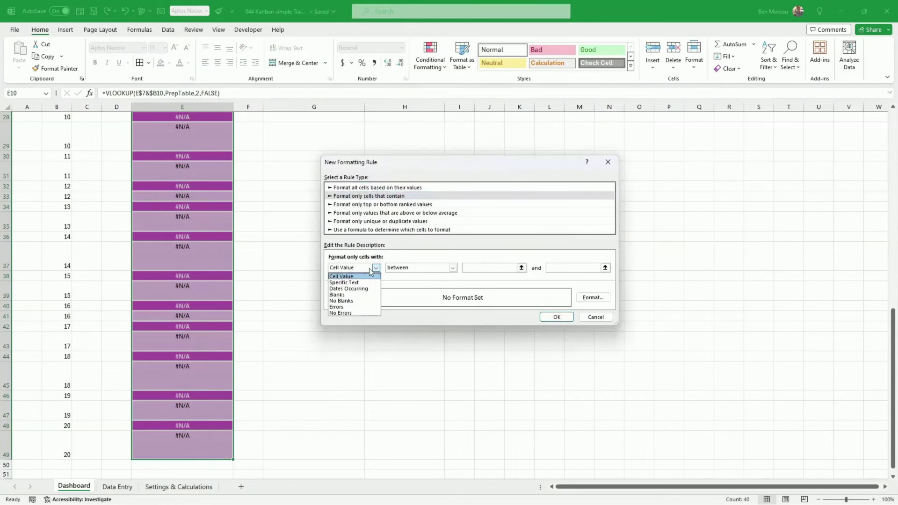
{"action": "left_click", "coordinate": [350, 307]}
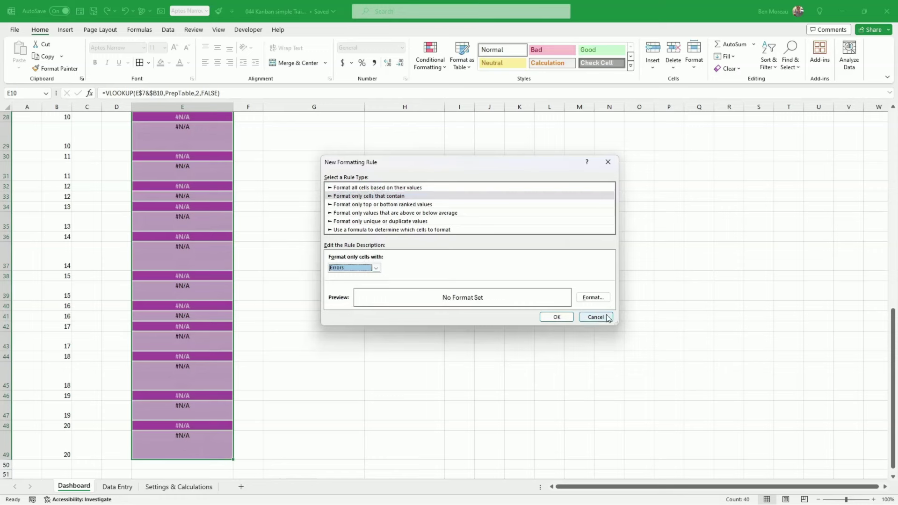
Step: Give the error rule a white fill and white font colour and apply it to the To do cards
{"action": "left_click", "coordinate": [587, 298]}
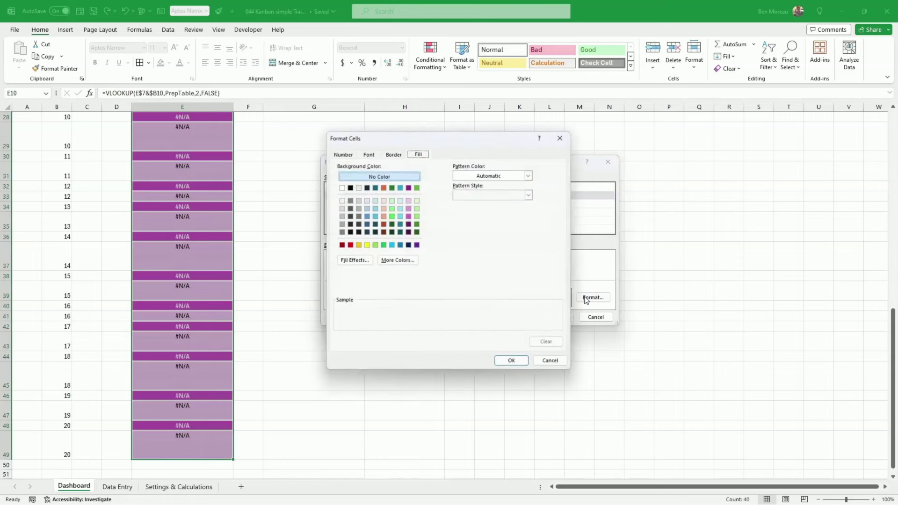
{"action": "left_click", "coordinate": [341, 187]}
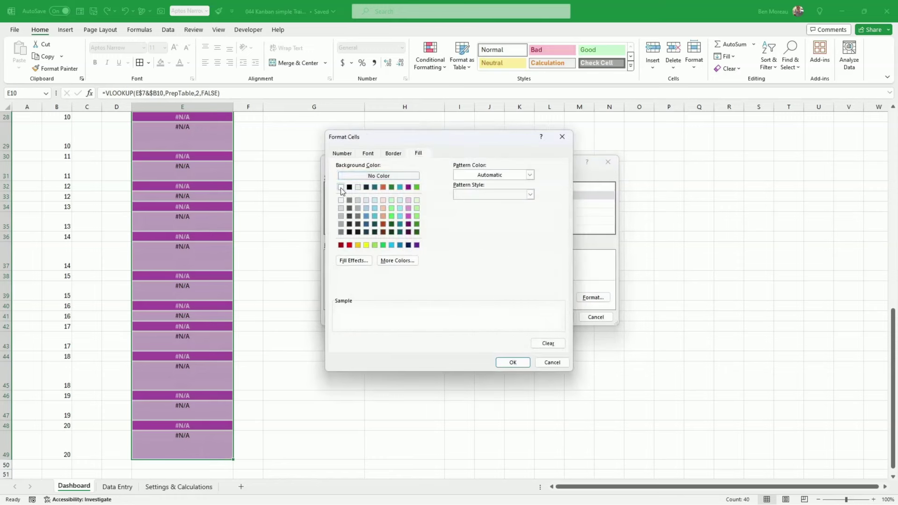
{"action": "left_click", "coordinate": [373, 152]}
{"action": "left_click", "coordinate": [498, 231]}
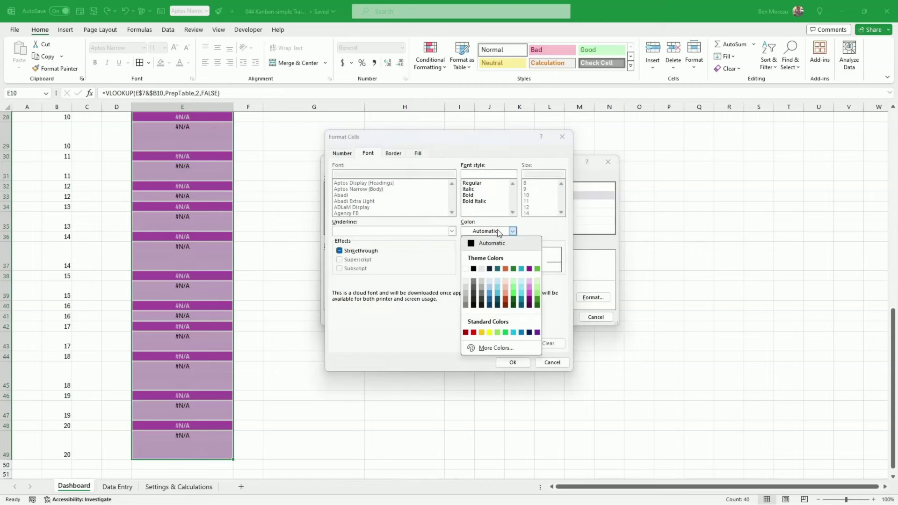
{"action": "left_click", "coordinate": [512, 363]}
{"action": "left_click", "coordinate": [556, 316]}
{"action": "left_click", "coordinate": [551, 317]}
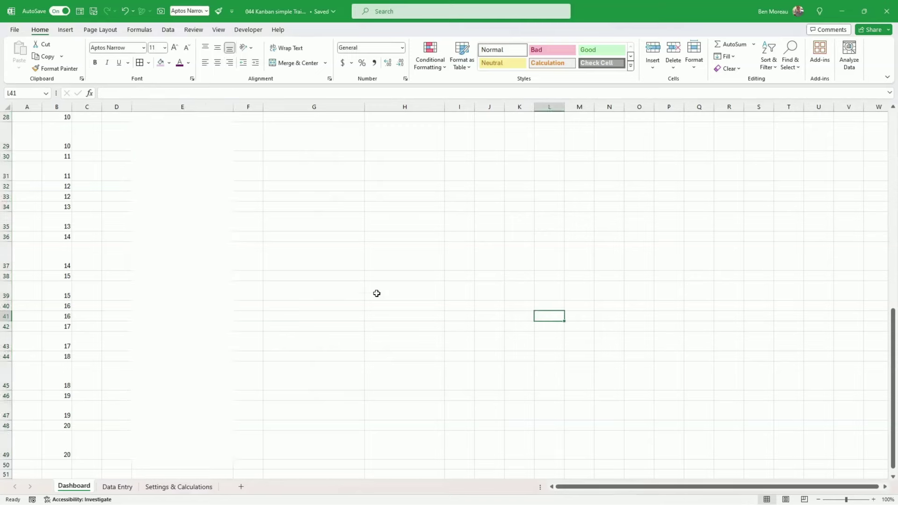
{"action": "scroll", "coordinate": [375, 294], "scroll_direction": "up", "scroll_amount": 3}
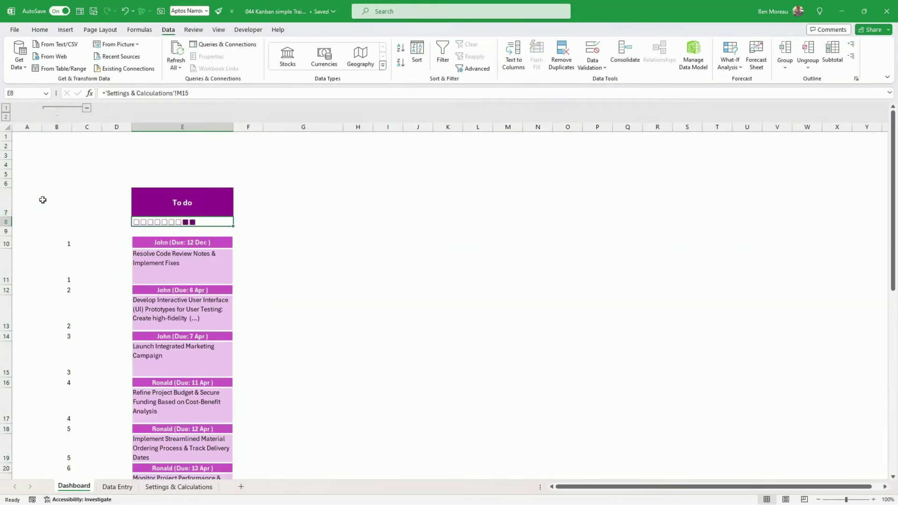
Step: Copy the card title VLOOKUP from E10 to D10 and repoint its status reference to E$7
{"action": "left_click", "coordinate": [87, 202]}
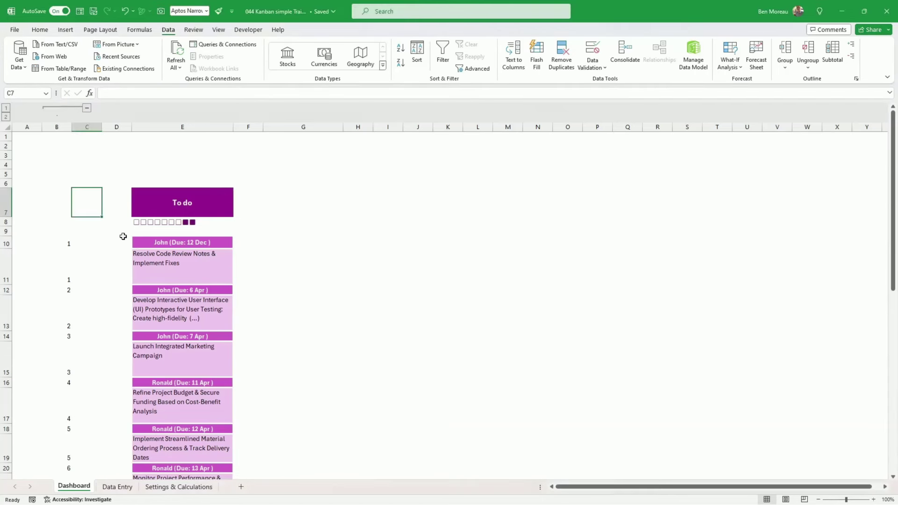
{"action": "left_click", "coordinate": [123, 240]}
{"action": "left_click", "coordinate": [153, 242]}
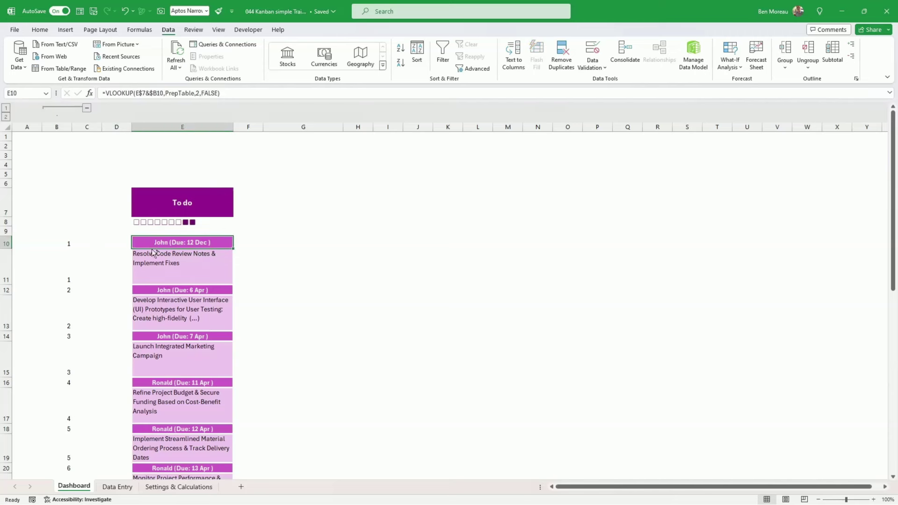
{"action": "left_click", "coordinate": [119, 246]}
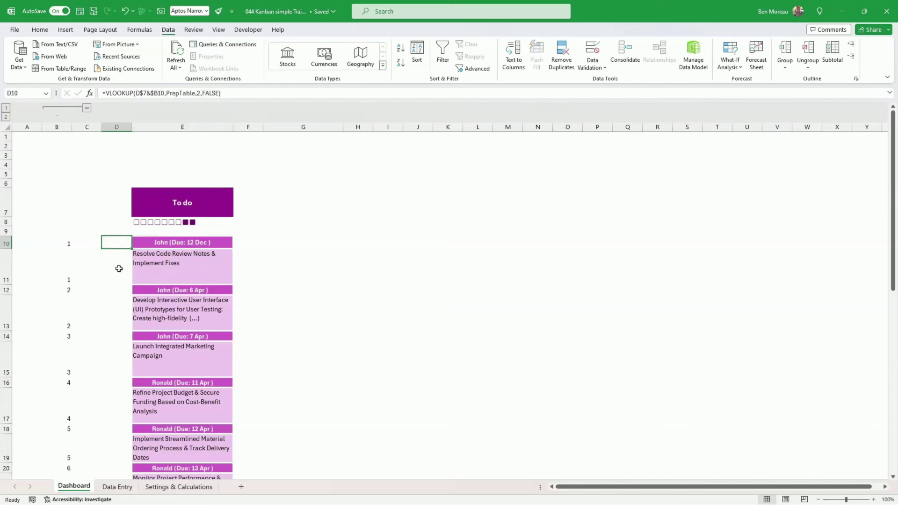
{"action": "double_click", "coordinate": [121, 243]}
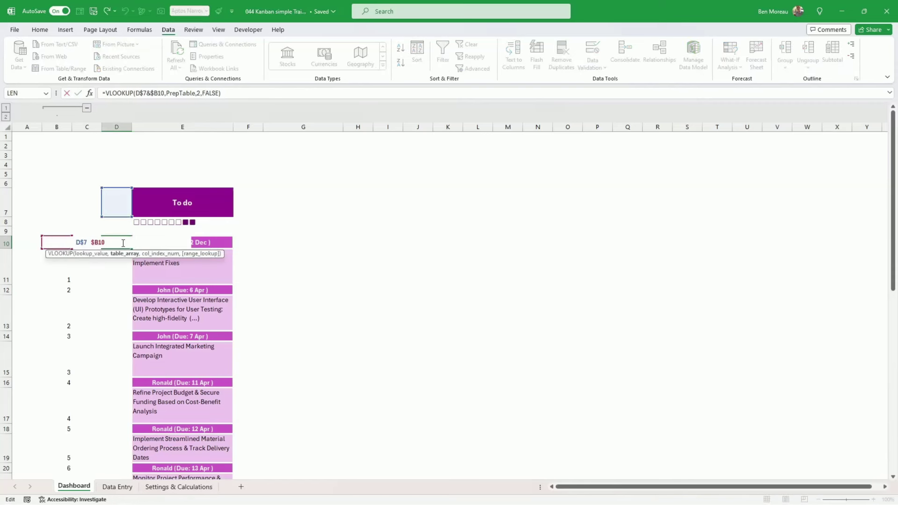
{"action": "left_click_drag", "start_coordinate": [116, 212], "coordinate": [146, 220]}
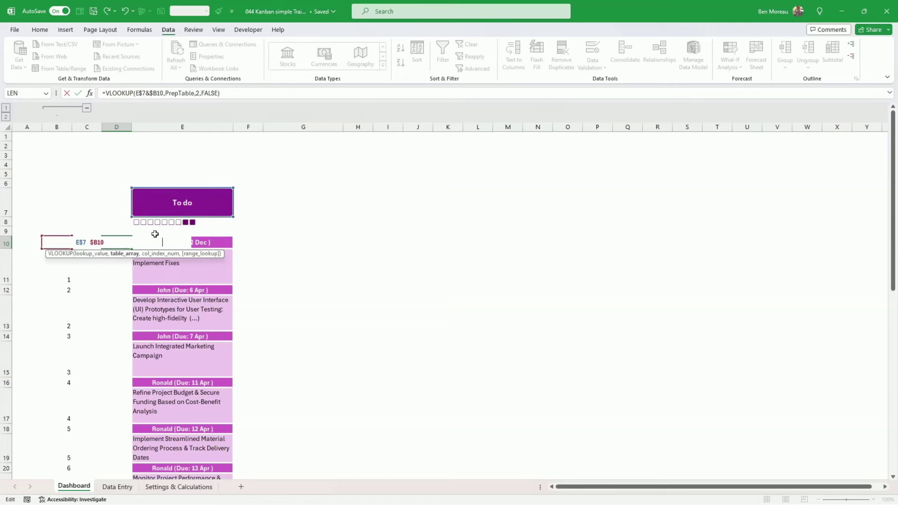
Step: Complete the VLOOKUP in Dashboard cell D10 with column index 4 so it returns the Show Urgent value from PrepTable
{"action": "key", "text": "ctrl+Return"}
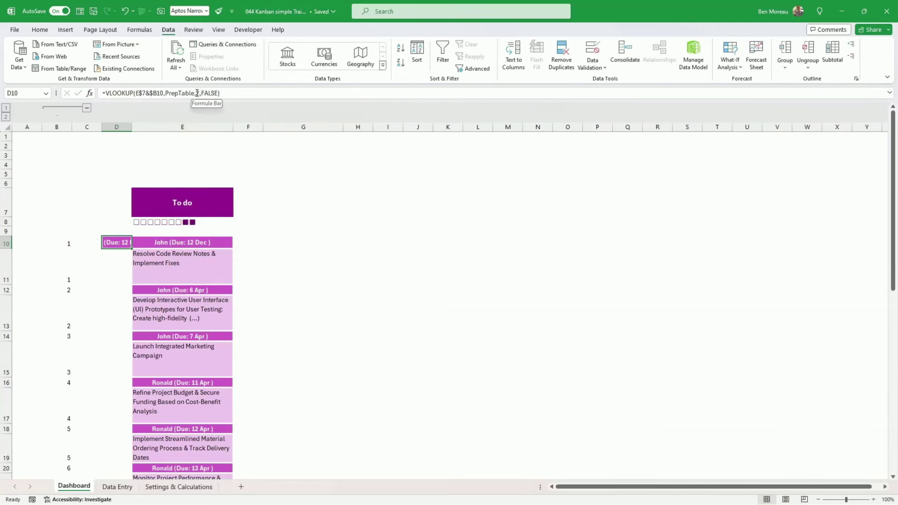
{"action": "left_click", "coordinate": [117, 487]}
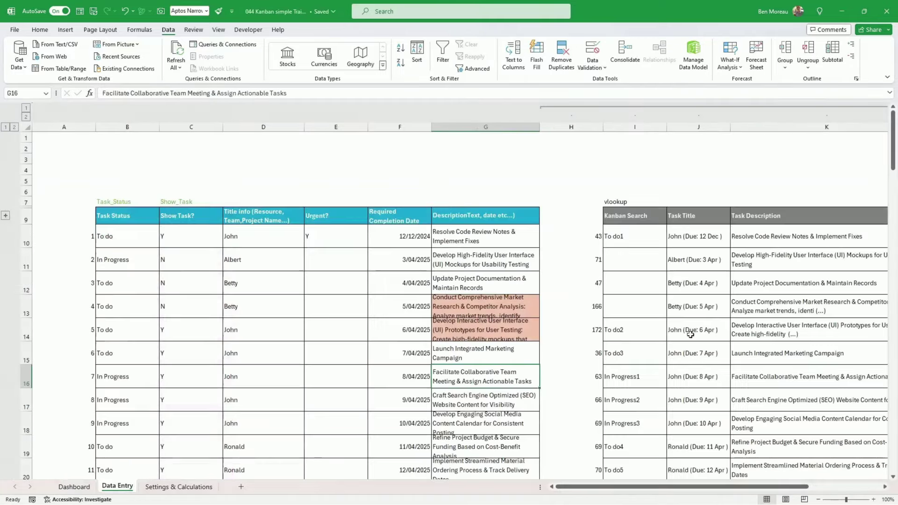
{"action": "left_click", "coordinate": [714, 236]}
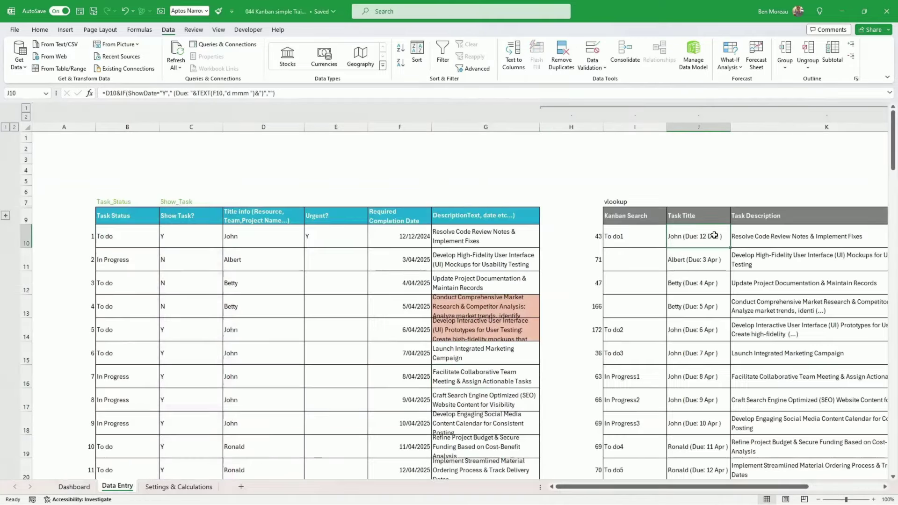
{"action": "key", "text": "Right"}
{"action": "key", "text": "Right"}
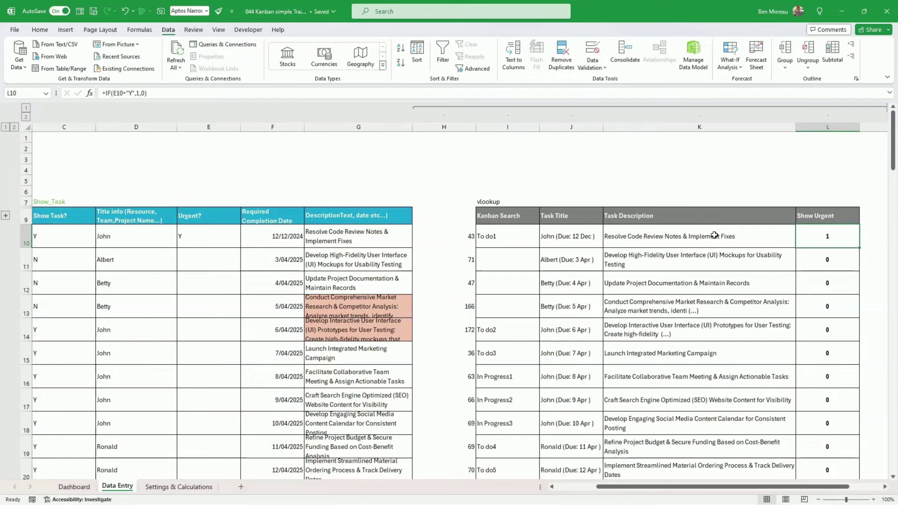
{"action": "left_click", "coordinate": [74, 487]}
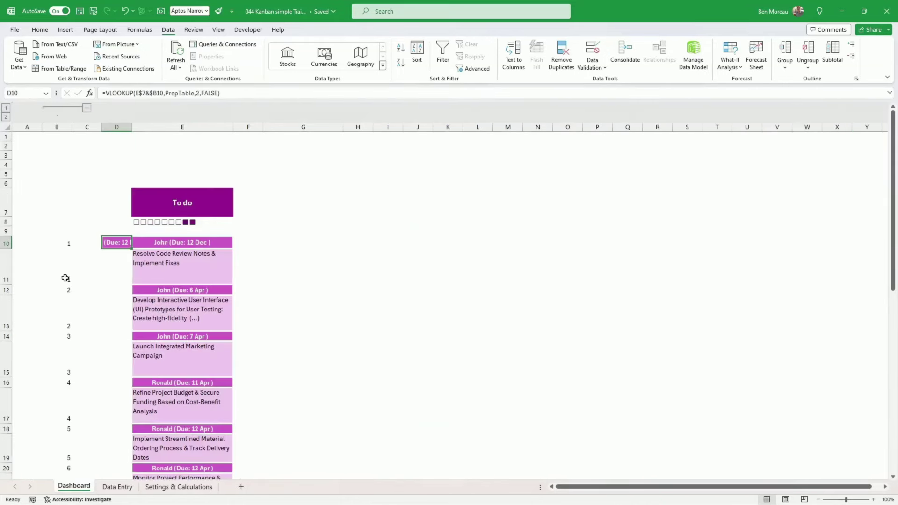
{"action": "double_click", "coordinate": [198, 93]}
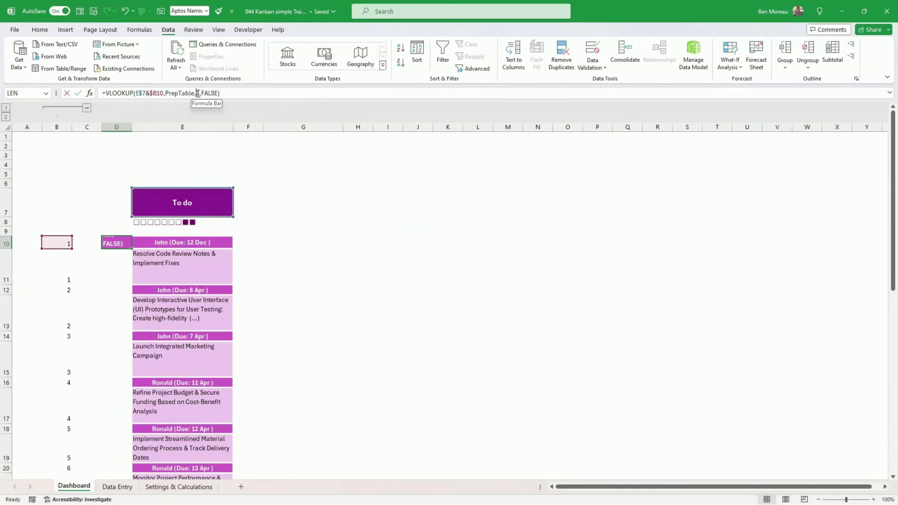
{"action": "type", "text": "4"}
{"action": "key", "text": "Return"}
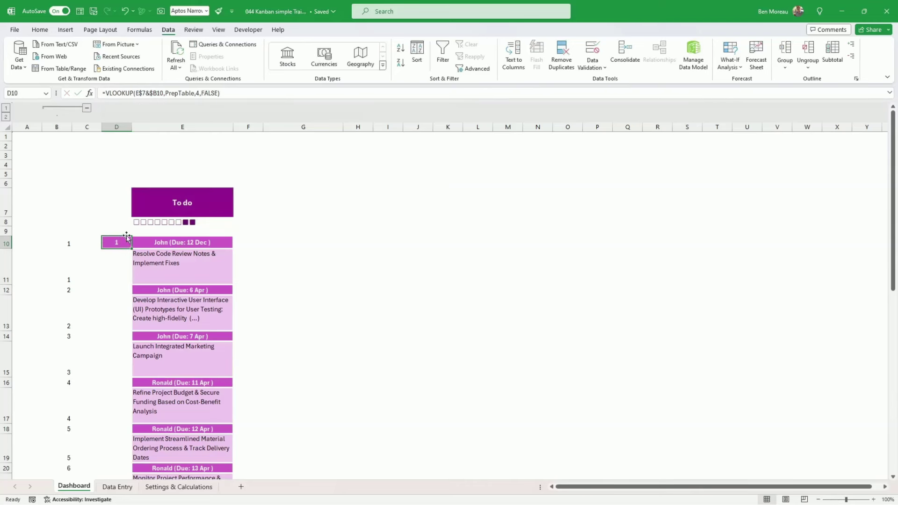
Step: Clear the conditional formatting rules from cell D10
{"action": "left_click", "coordinate": [40, 29]}
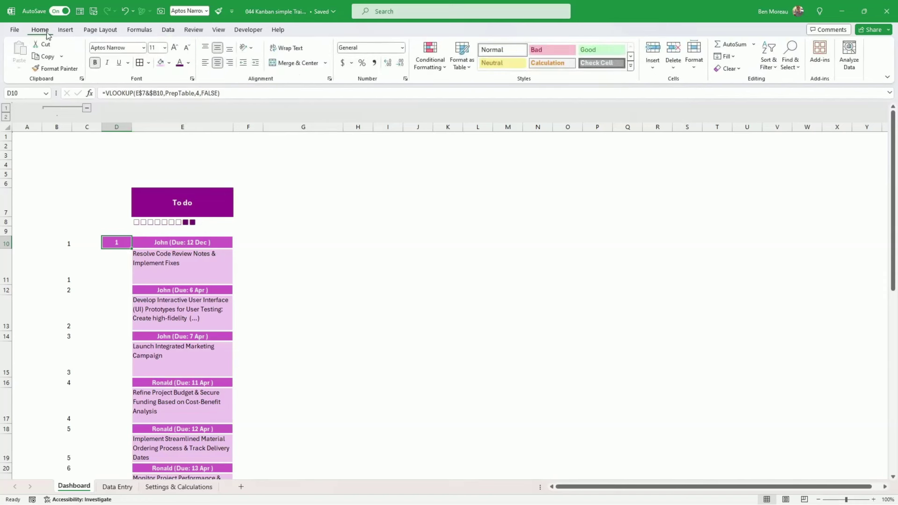
{"action": "left_click", "coordinate": [428, 71]}
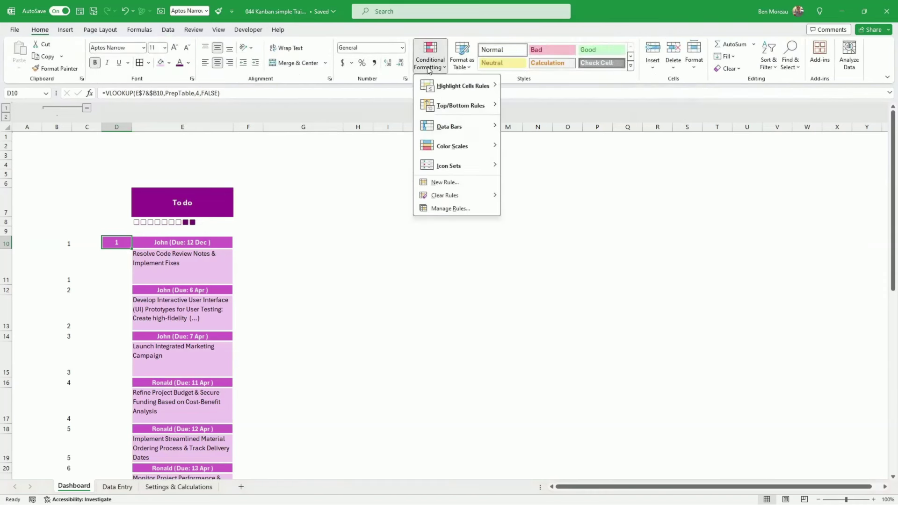
{"action": "mouse_move", "coordinate": [483, 196]}
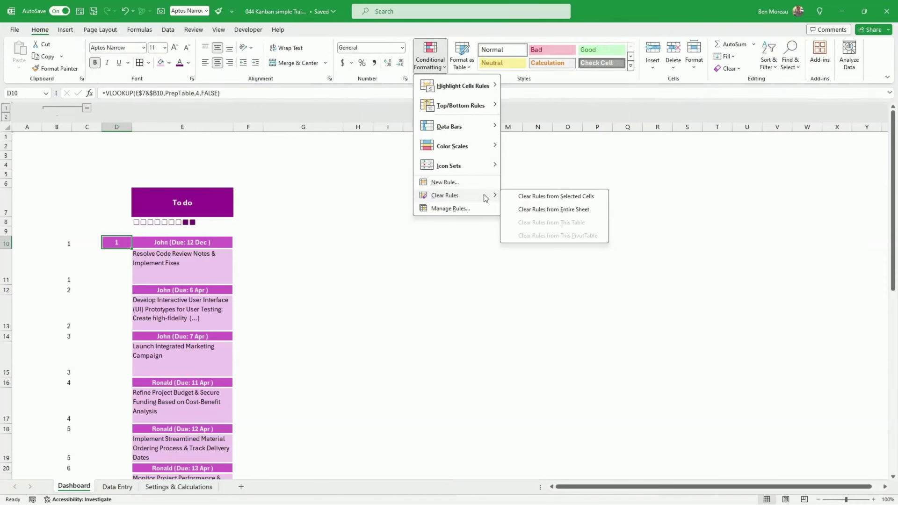
{"action": "left_click", "coordinate": [527, 197]}
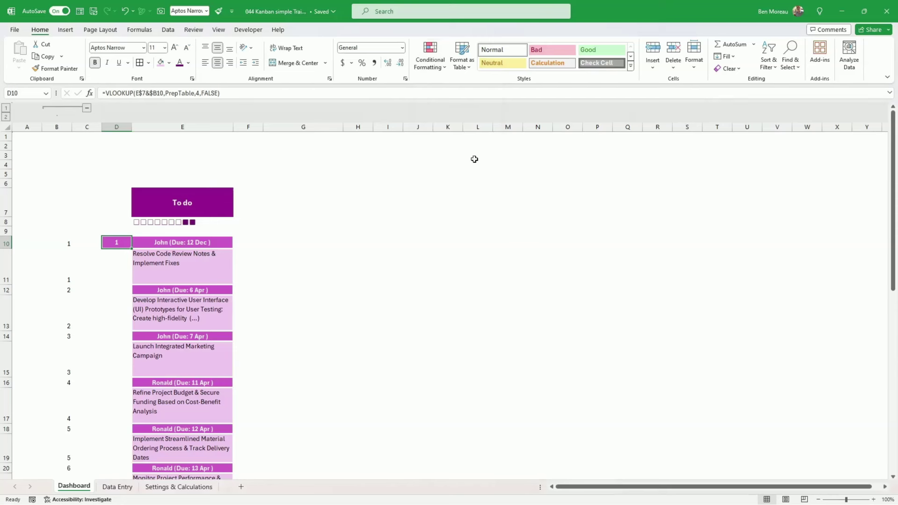
Step: Give cell D10 a white fill and black font color
{"action": "left_click", "coordinate": [170, 63]}
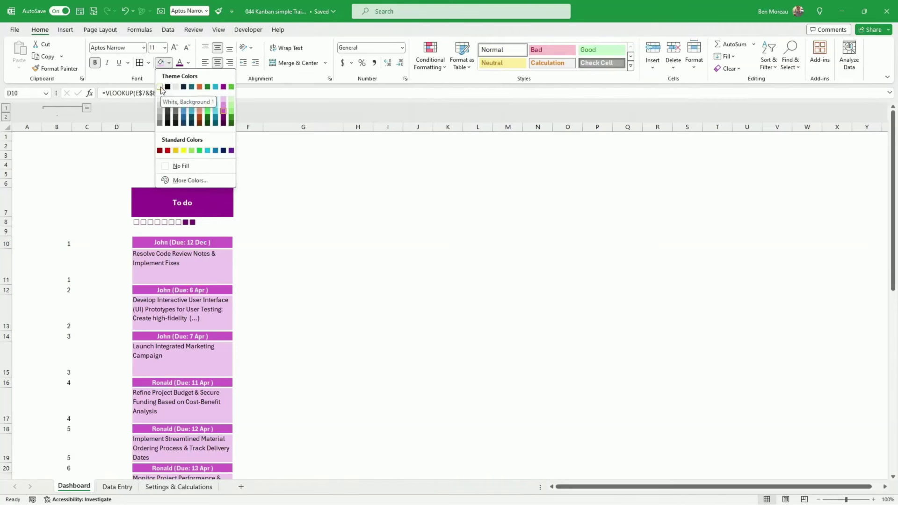
{"action": "left_click", "coordinate": [161, 87]}
{"action": "left_click", "coordinate": [189, 63]}
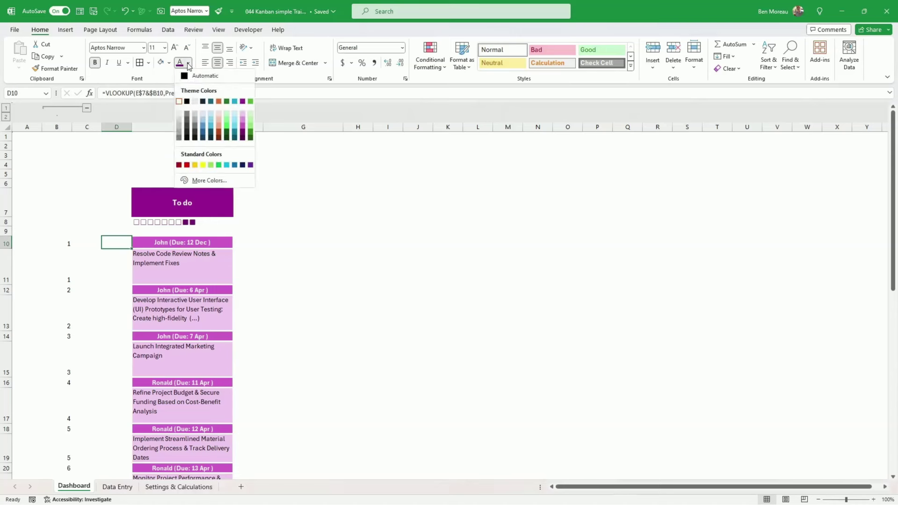
{"action": "left_click", "coordinate": [187, 100]}
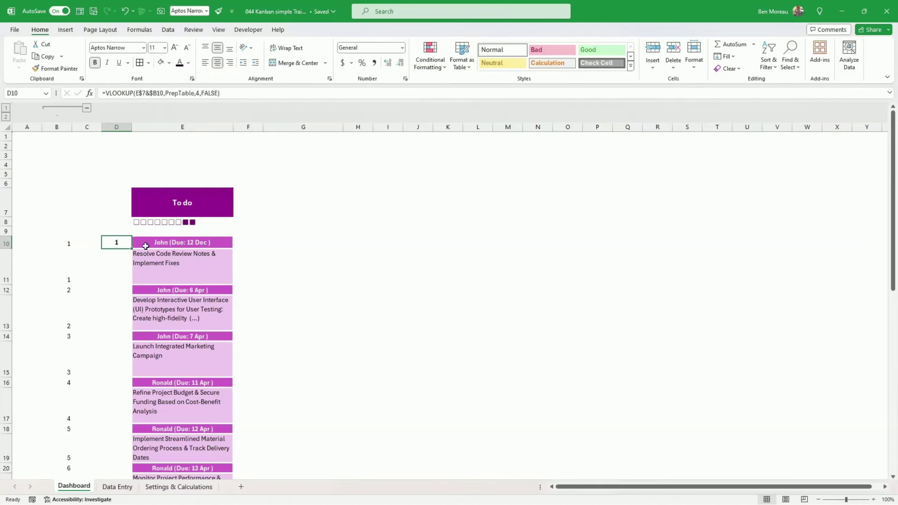
Step: Copy the urgent lookup formula from D10 to D12
{"action": "key", "text": "ctrl+c"}
{"action": "key", "text": "Down"}
{"action": "key", "text": "Down"}
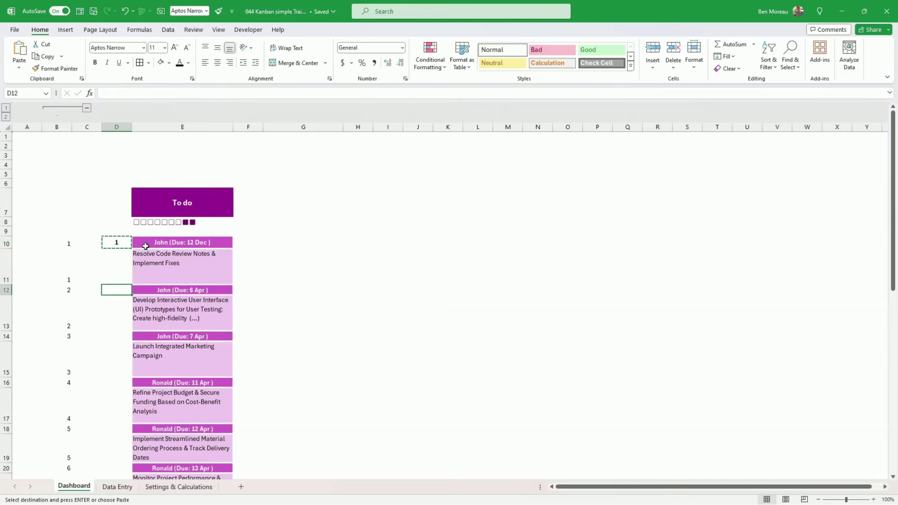
{"action": "key", "text": "ctrl+v"}
{"action": "key", "text": "Up"}
{"action": "key", "text": "Up"}
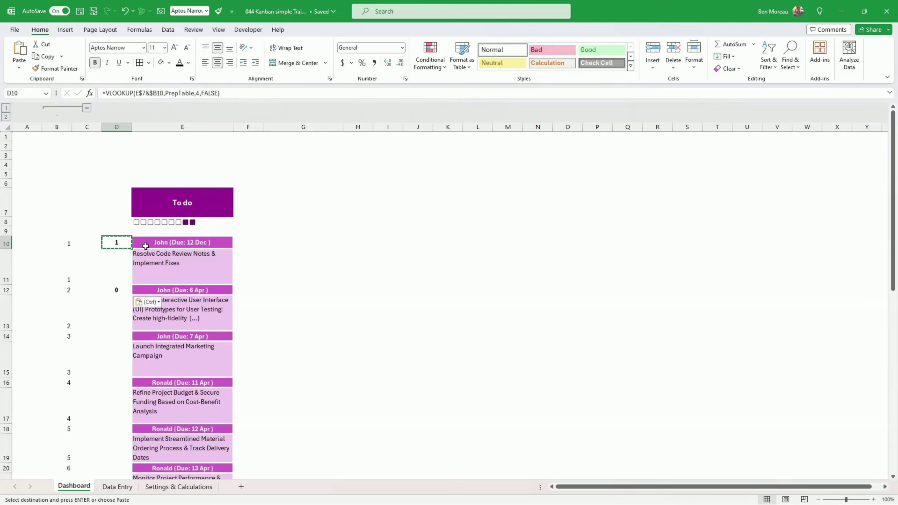
Step: Copy the cell pair D10:D11 to the task rows starting at D12, D14, D16 and D18
{"action": "key", "text": "shift+Down"}
{"action": "key", "text": "ctrl+c"}
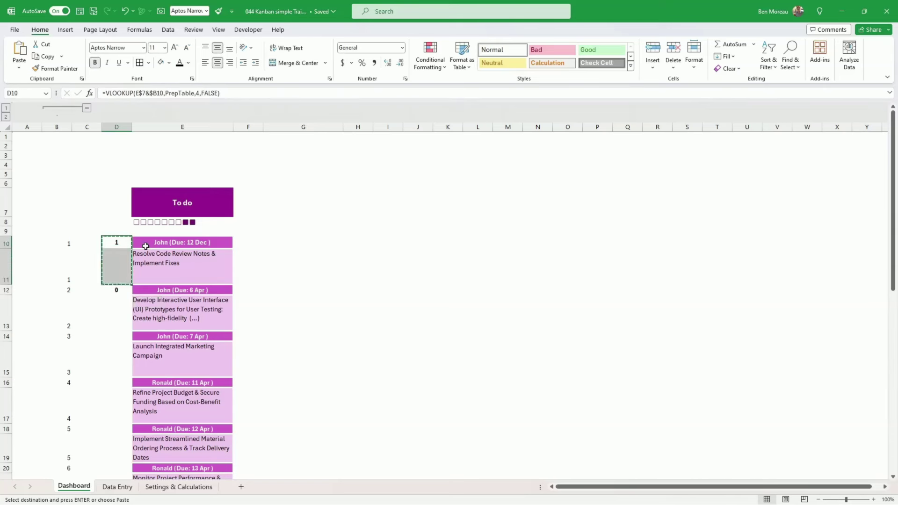
{"action": "key", "text": "Down"}
{"action": "key", "text": "Down"}
{"action": "key", "text": "ctrl+v"}
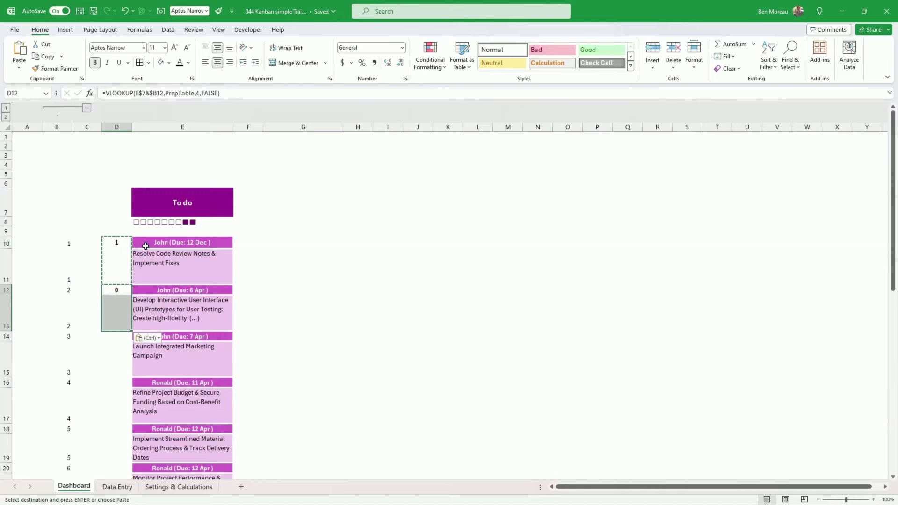
{"action": "key", "text": "Down"}
{"action": "key", "text": "Down"}
{"action": "key", "text": "ctrl+v"}
{"action": "key", "text": "Down"}
{"action": "key", "text": "Down"}
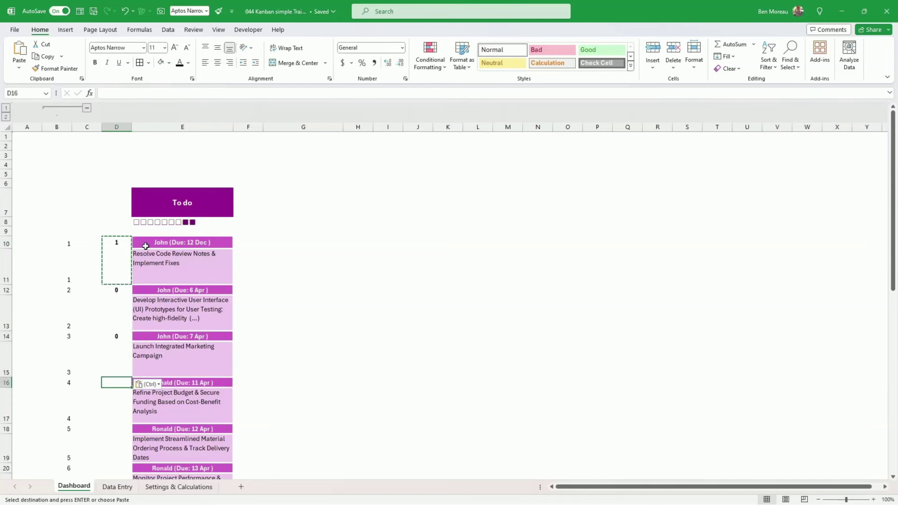
{"action": "key", "text": "ctrl+v"}
{"action": "scroll", "coordinate": [154, 244], "scroll_direction": "down", "scroll_amount": 3}
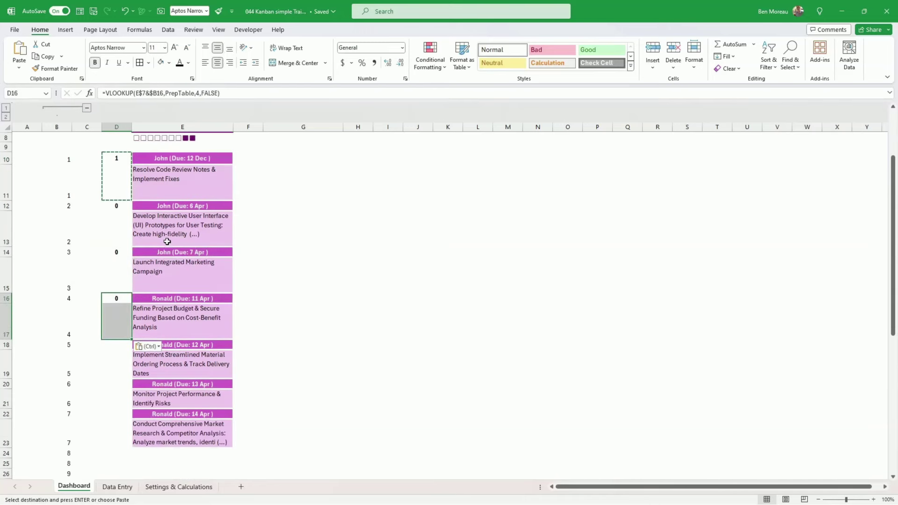
{"action": "left_click", "coordinate": [119, 344]}
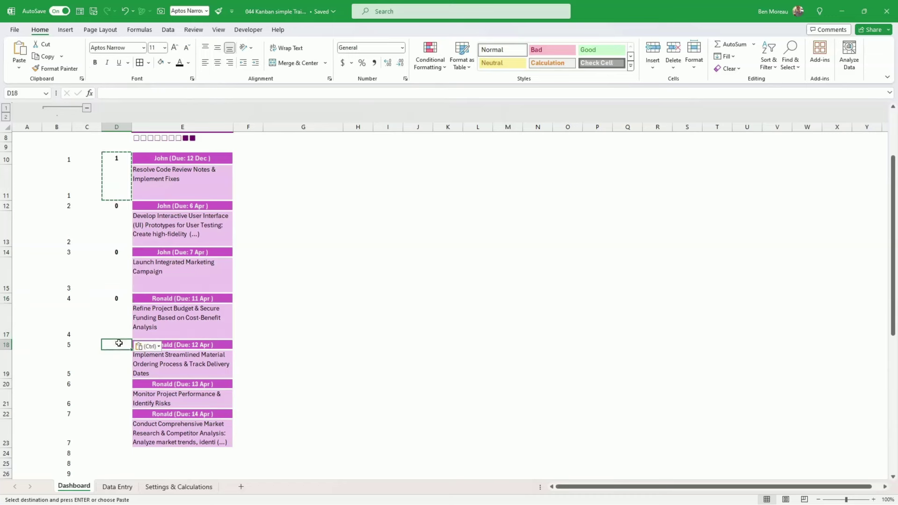
{"action": "key", "text": "ctrl+v"}
{"action": "scroll", "coordinate": [233, 276], "scroll_direction": "up", "scroll_amount": 3}
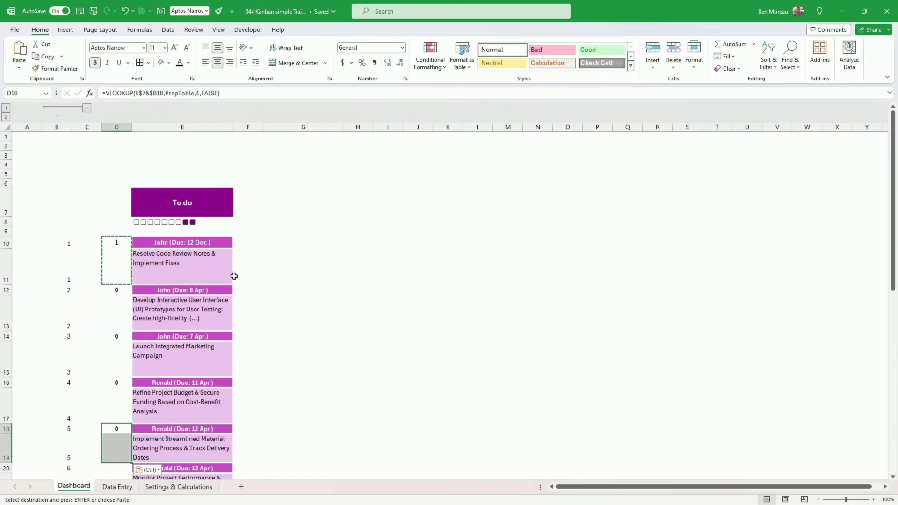
Step: Compare the D10 lookup result with the first task's Kanban Search and Urgent? entries on the Data Entry sheet
{"action": "left_click", "coordinate": [115, 237]}
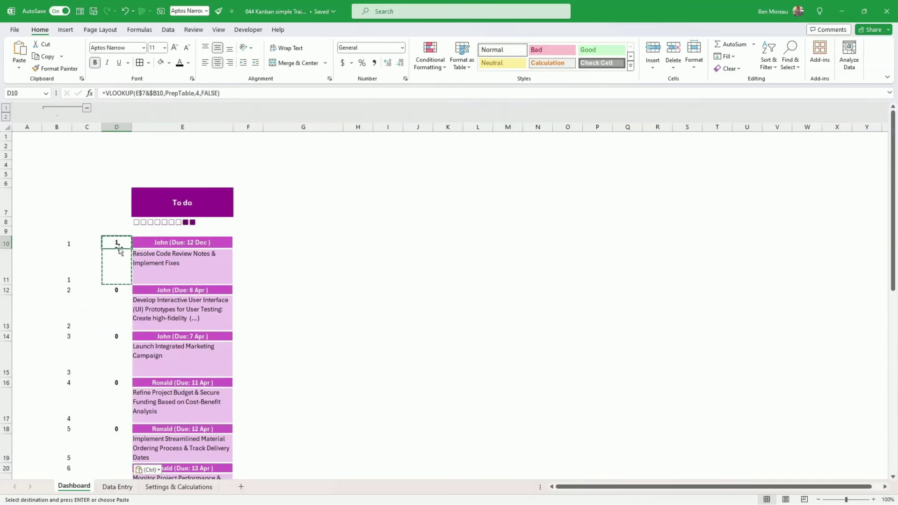
{"action": "left_click", "coordinate": [117, 486]}
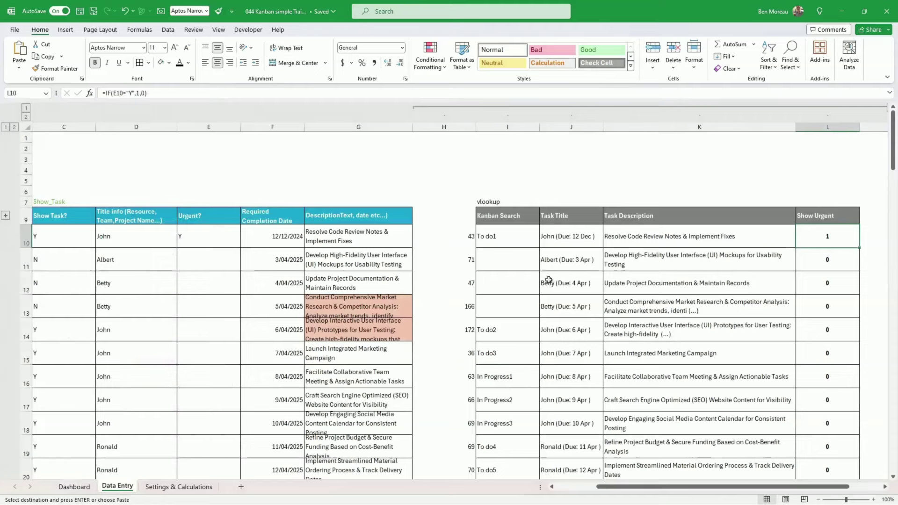
{"action": "left_click", "coordinate": [495, 236]}
{"action": "left_click", "coordinate": [196, 240]}
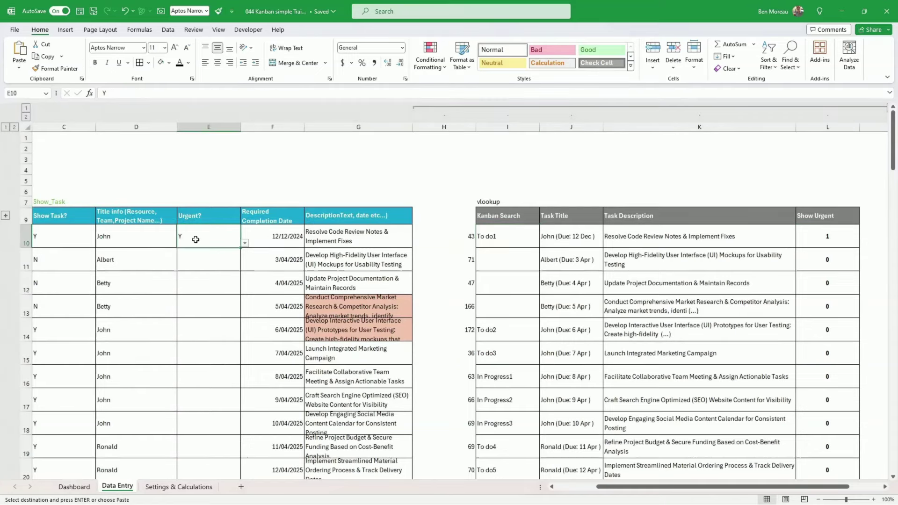
{"action": "left_click", "coordinate": [80, 487]}
{"action": "left_click", "coordinate": [148, 353]}
Step: Apply the three-flag icon set as conditional formatting to D10:D18
{"action": "left_click", "coordinate": [120, 242]}
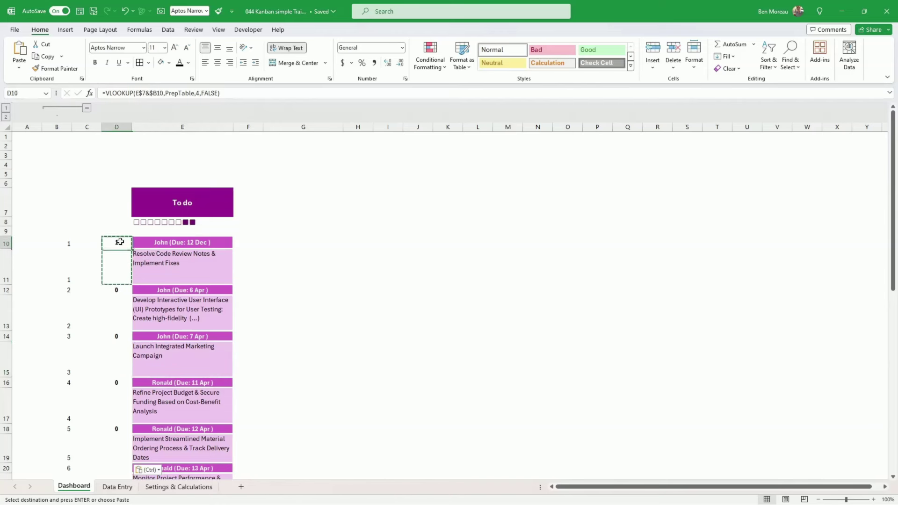
{"action": "left_click_drag", "start_coordinate": [120, 243], "coordinate": [118, 430]}
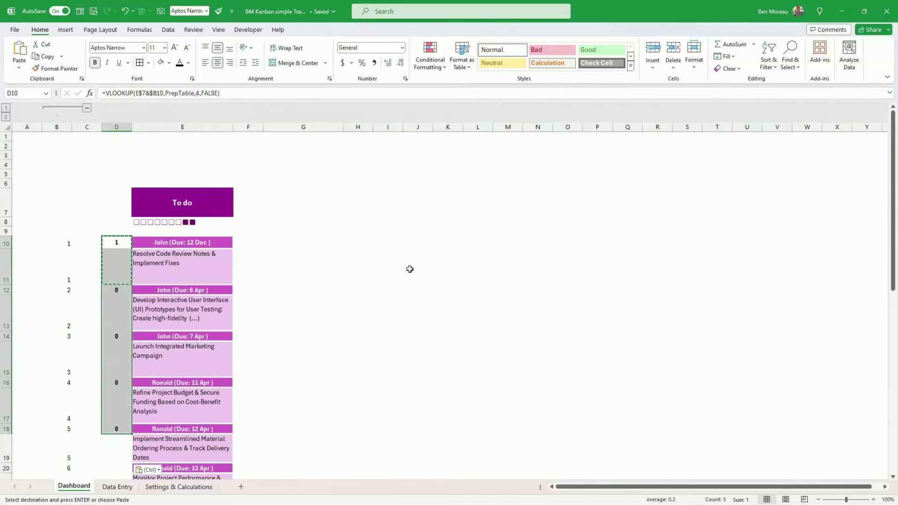
{"action": "left_click", "coordinate": [430, 66]}
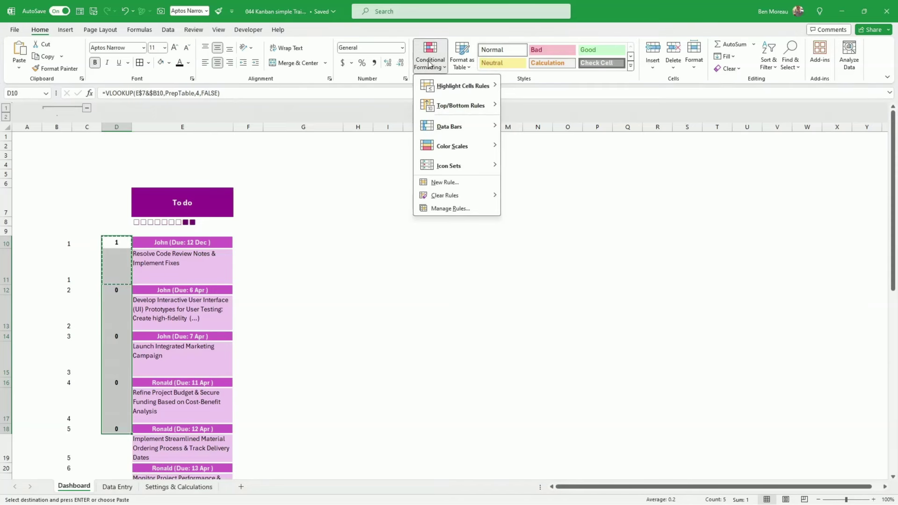
{"action": "mouse_move", "coordinate": [463, 167]}
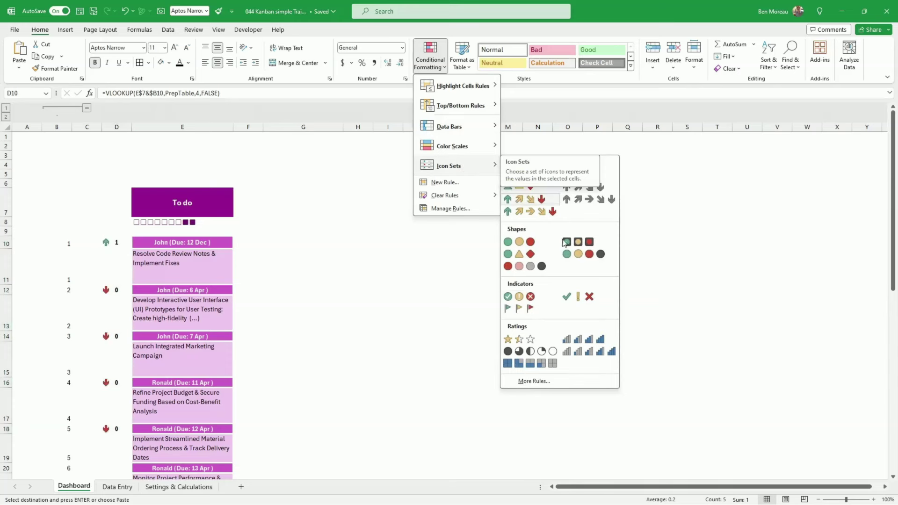
{"action": "left_click", "coordinate": [519, 308]}
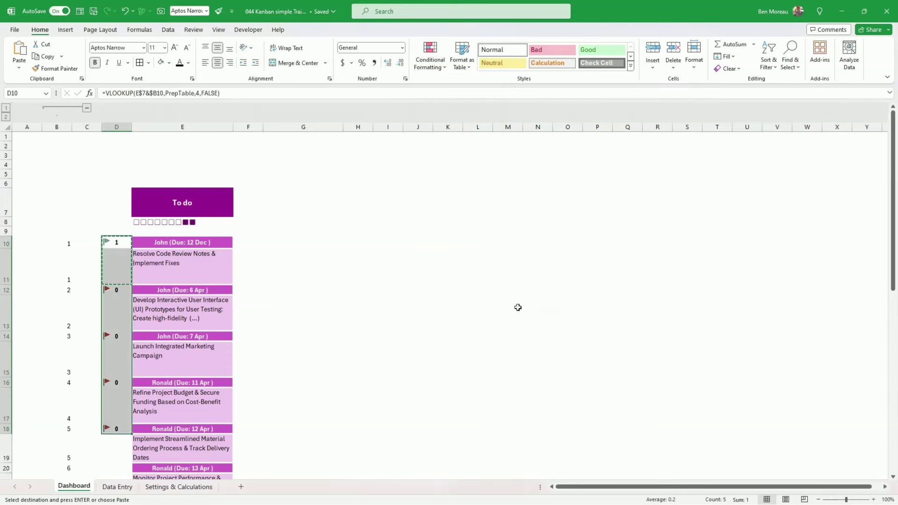
Step: Edit the D10:D18 icon-set rule so its first icon applies to values >= 0.5, with the type set to Number
{"action": "left_click", "coordinate": [432, 65]}
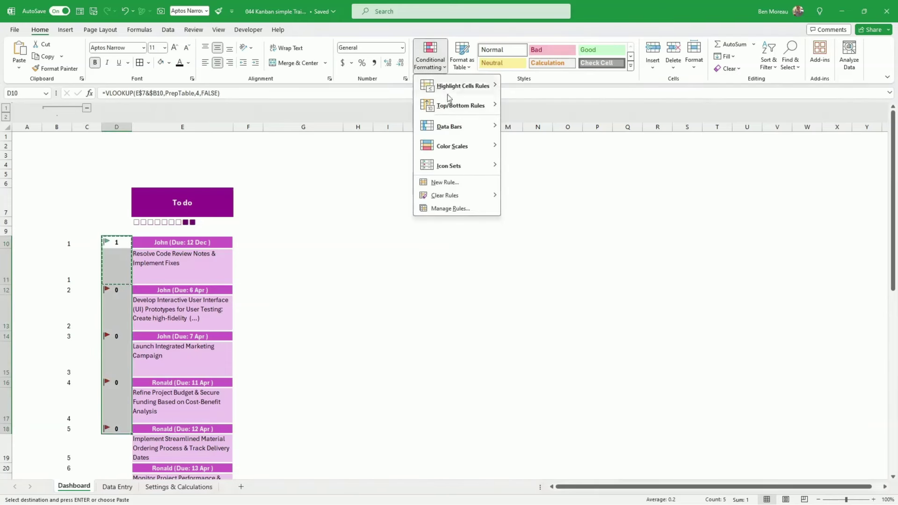
{"action": "left_click", "coordinate": [456, 207]}
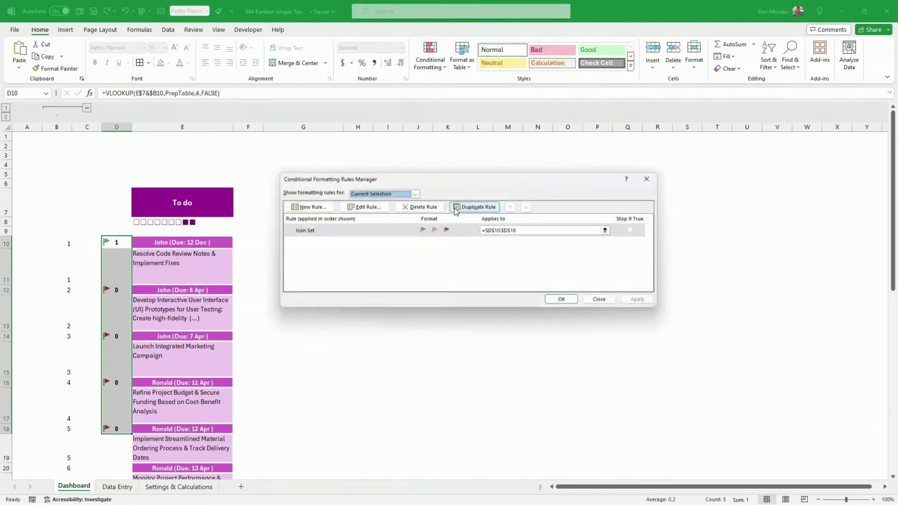
{"action": "left_click", "coordinate": [403, 231]}
{"action": "left_click", "coordinate": [367, 206]}
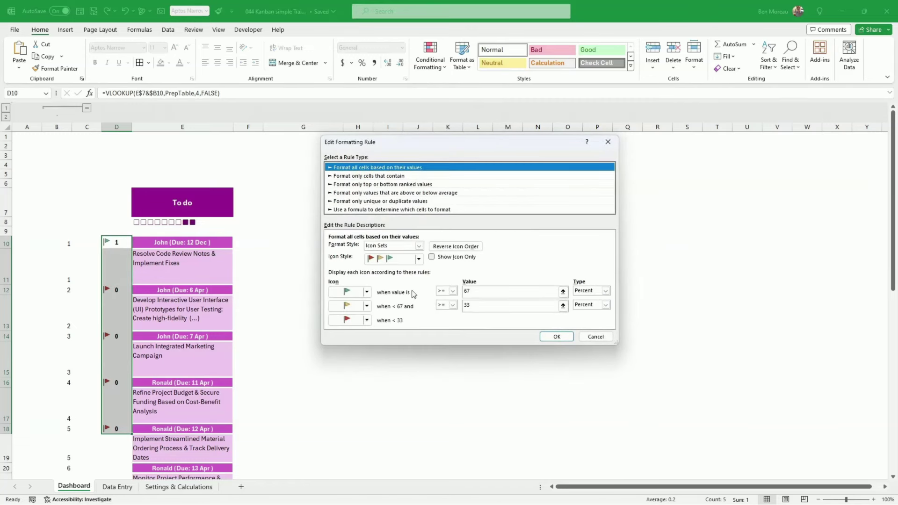
{"action": "left_click", "coordinate": [432, 257]}
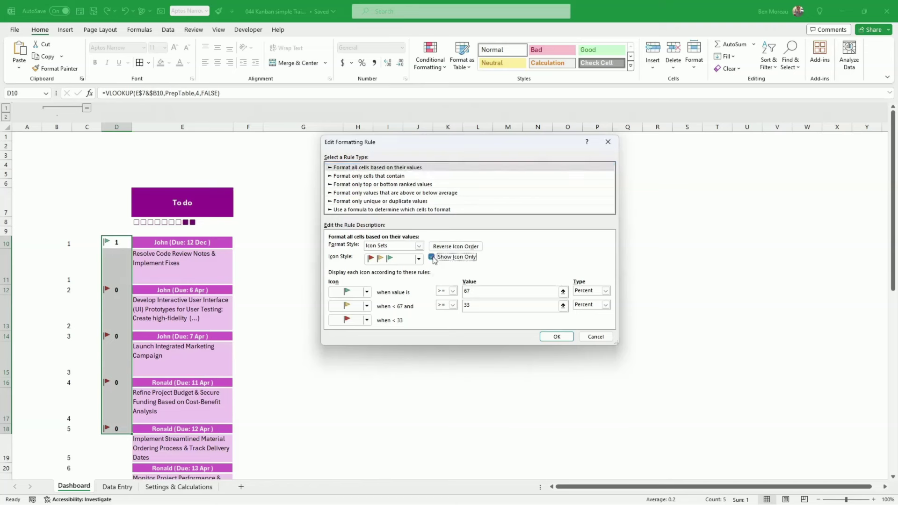
{"action": "left_click", "coordinate": [432, 258]}
{"action": "left_click", "coordinate": [465, 292]}
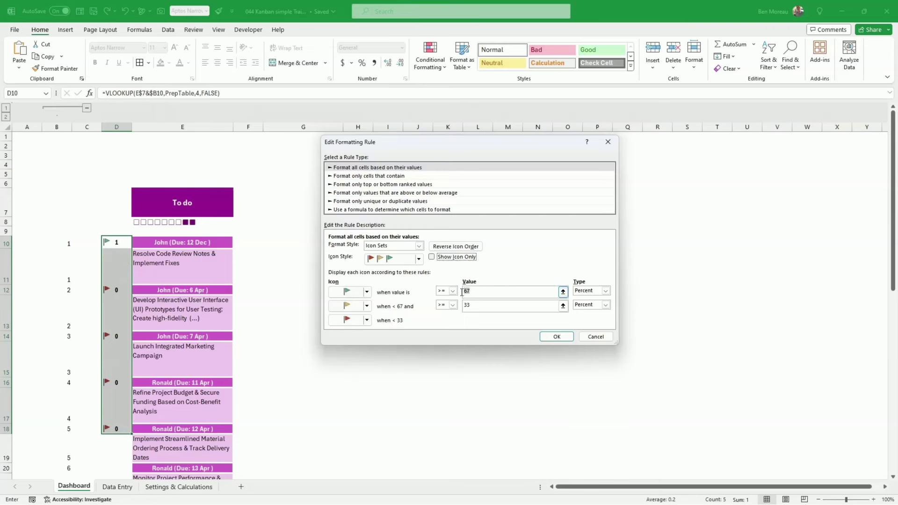
{"action": "left_click", "coordinate": [605, 291]}
{"action": "left_click", "coordinate": [597, 300]}
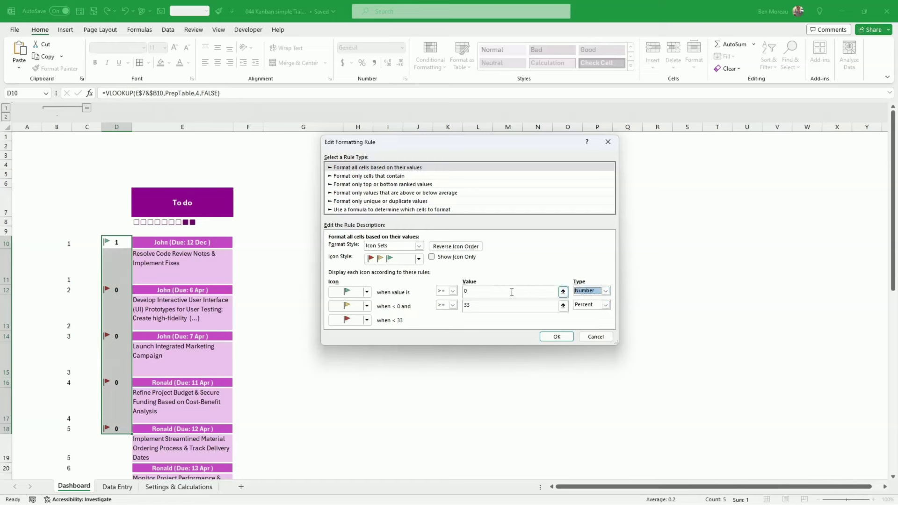
{"action": "left_click", "coordinate": [492, 292]}
{"action": "type", "text": ".5"}
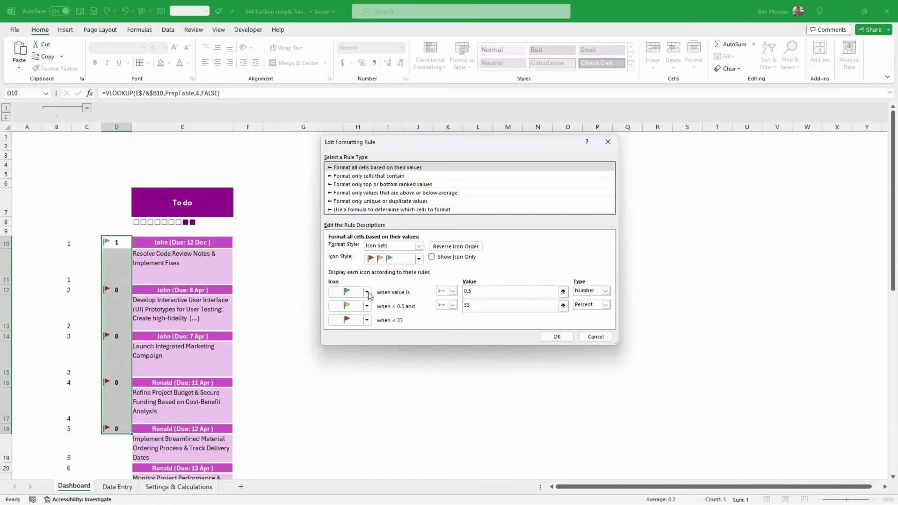
Step: Assign the red flag to the rule's first condition and No Cell Icon to the other two conditions
{"action": "left_click", "coordinate": [367, 292]}
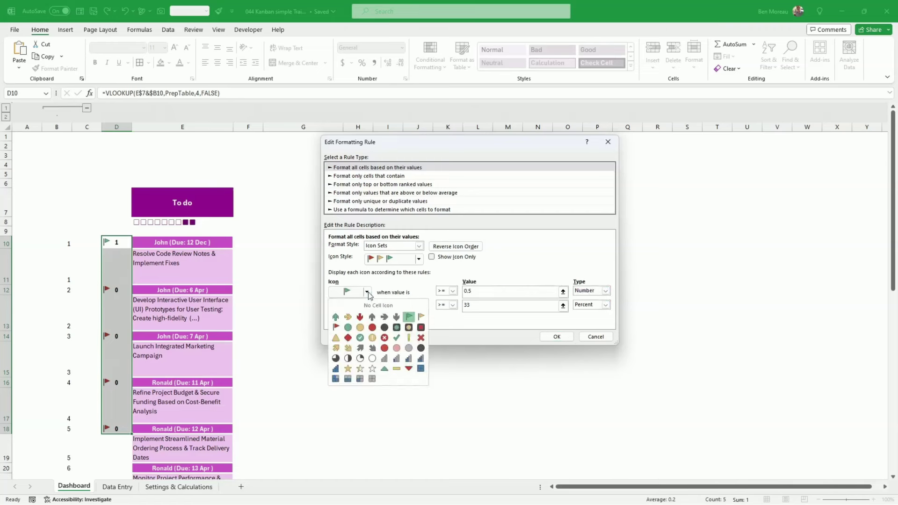
{"action": "left_click", "coordinate": [336, 328]}
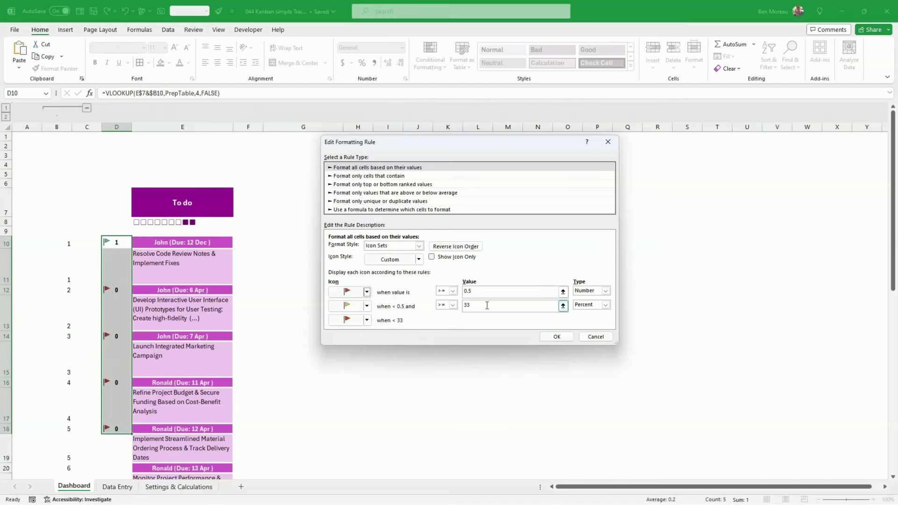
{"action": "left_click", "coordinate": [366, 306]}
{"action": "left_click", "coordinate": [368, 319]}
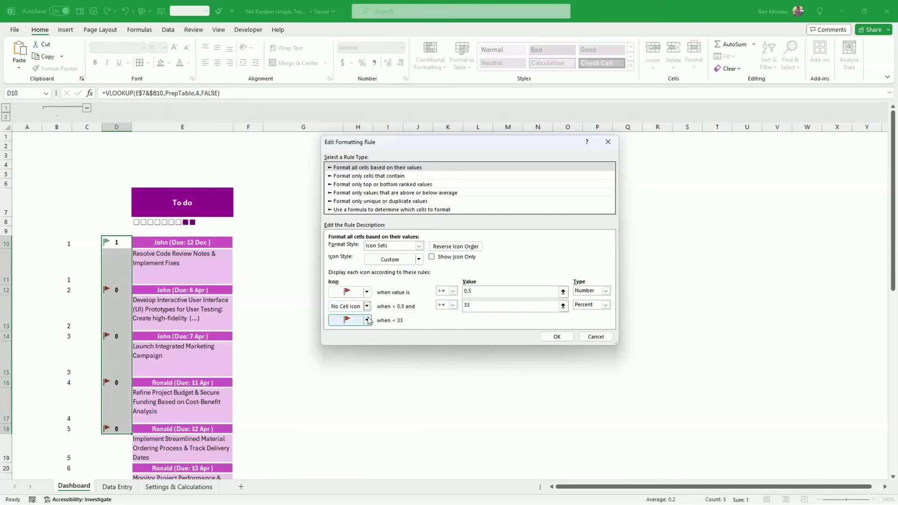
{"action": "left_click", "coordinate": [367, 320]}
{"action": "left_click", "coordinate": [365, 333]}
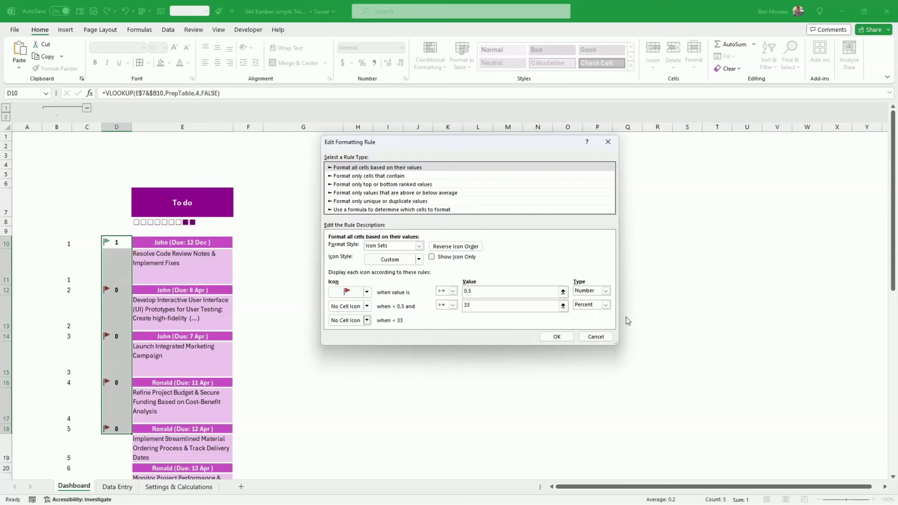
Step: Set the second condition's type to Number with threshold 0 and apply the revised icon-set rule to D10:D18
{"action": "left_click", "coordinate": [605, 305]}
{"action": "left_click", "coordinate": [597, 313]}
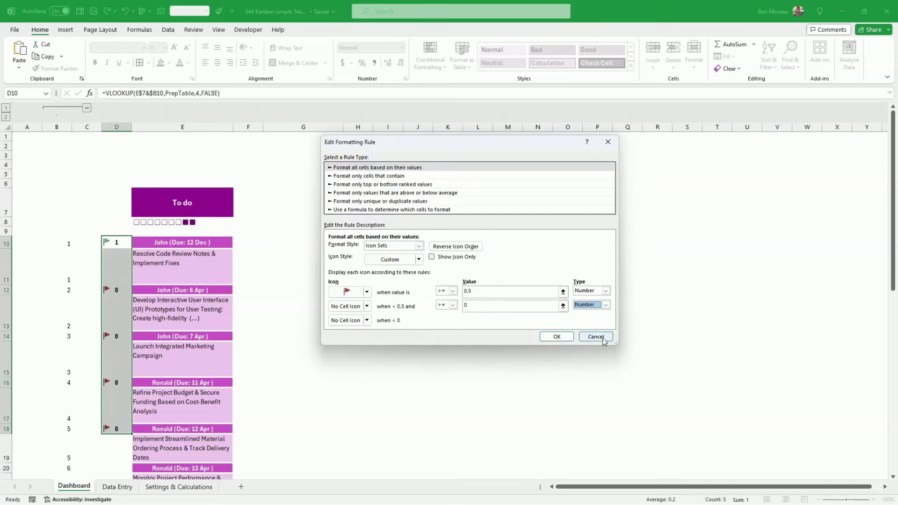
{"action": "left_click", "coordinate": [555, 337]}
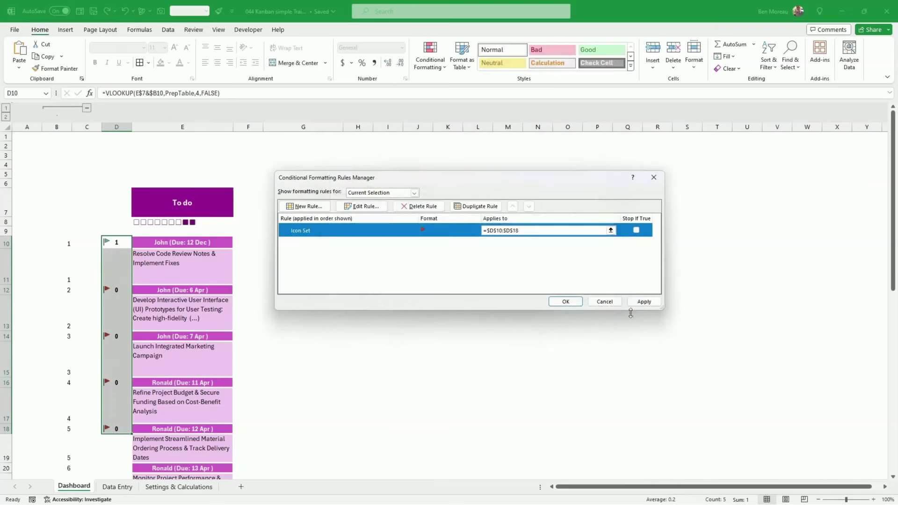
{"action": "left_click", "coordinate": [643, 303]}
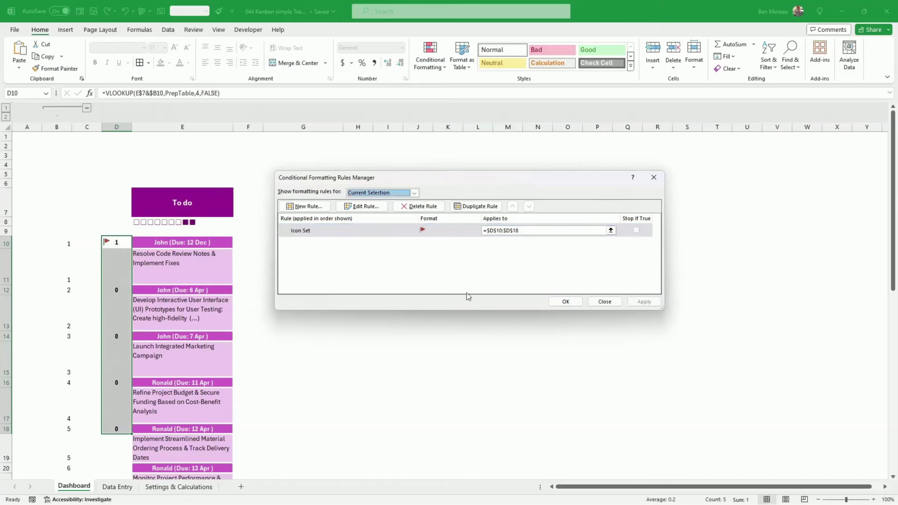
Step: Set the D10:D18 icon-set rule to show icons only, without the cell values, and apply it
{"action": "left_click", "coordinate": [385, 231]}
{"action": "left_click", "coordinate": [362, 207]}
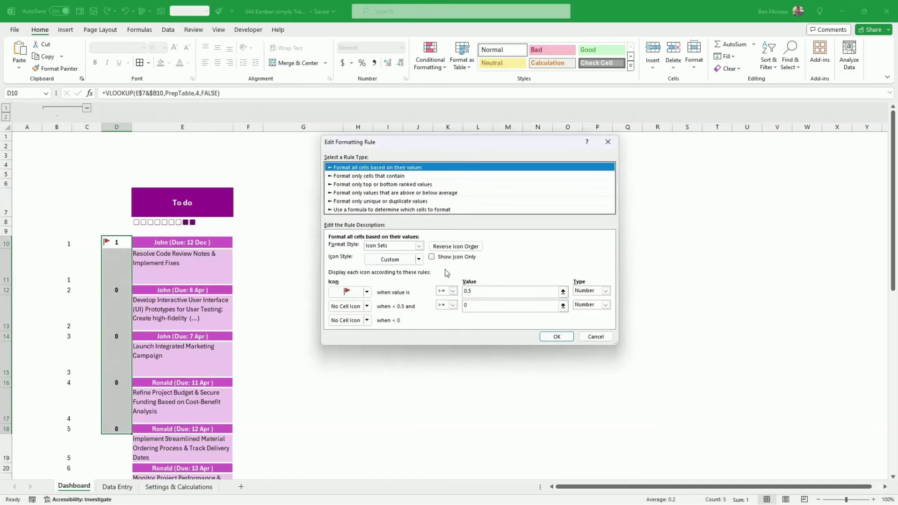
{"action": "left_click", "coordinate": [431, 257]}
{"action": "left_click", "coordinate": [556, 337]}
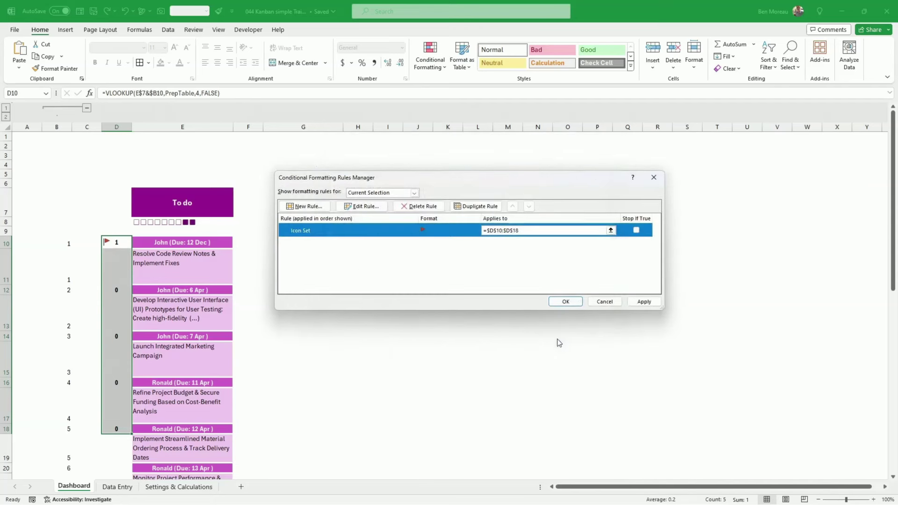
{"action": "left_click", "coordinate": [636, 302]}
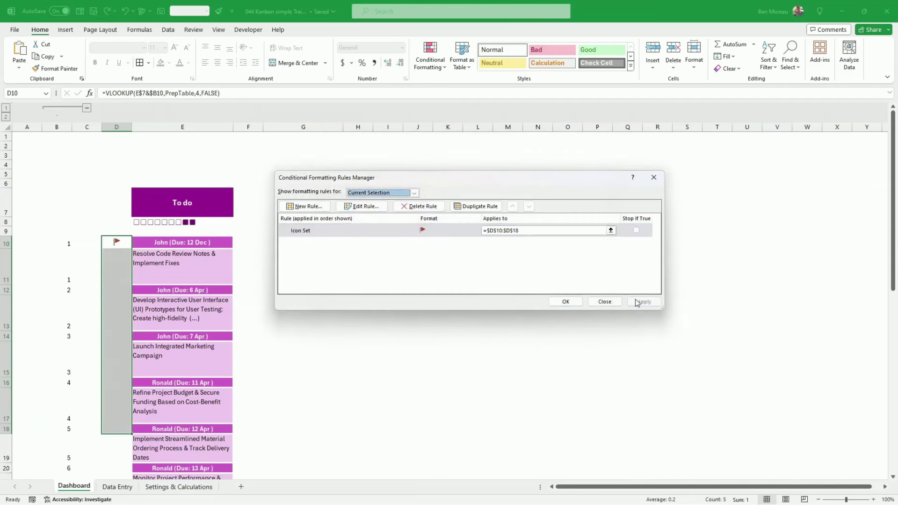
{"action": "left_click", "coordinate": [565, 303]}
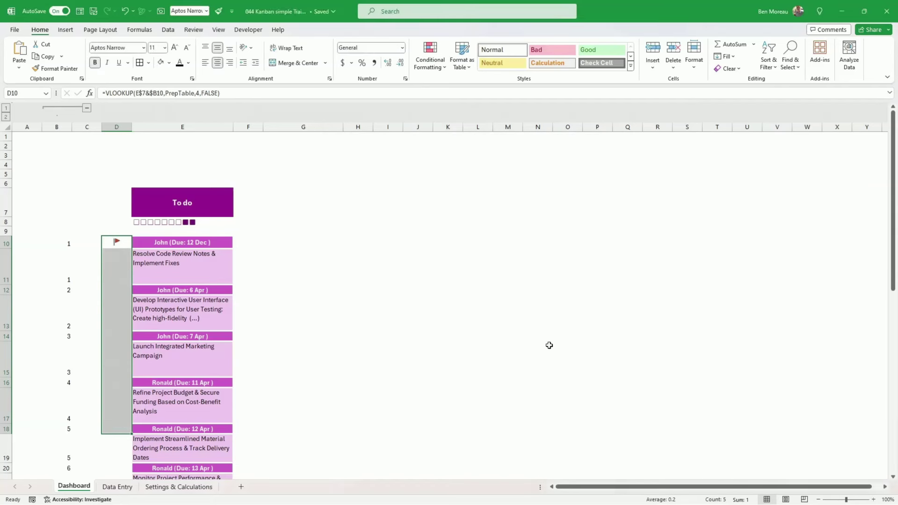
{"action": "left_click", "coordinate": [548, 346]}
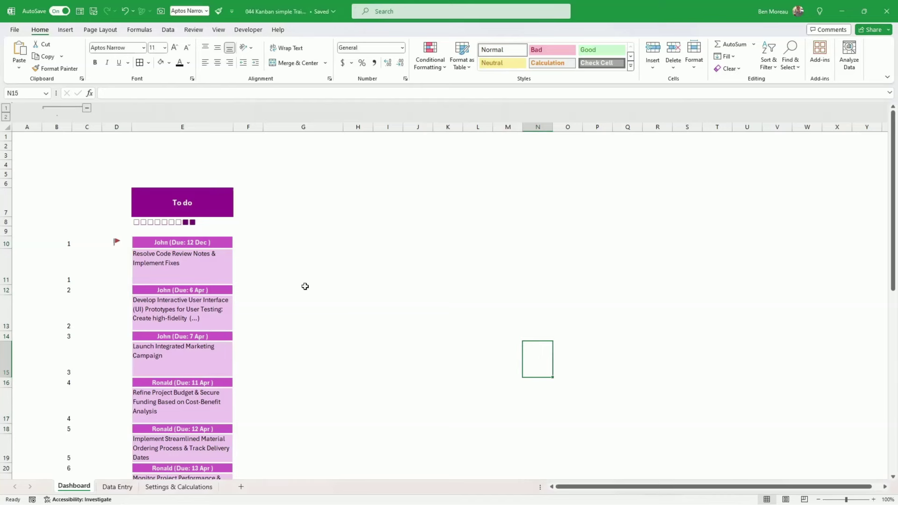
Step: Examine the urgent flag column down the To do list and the VLOOKUP arguments in D10
{"action": "scroll", "coordinate": [305, 287], "scroll_direction": "down", "scroll_amount": 2}
{"action": "scroll", "coordinate": [305, 287], "scroll_direction": "up", "scroll_amount": 2}
{"action": "scroll", "coordinate": [304, 286], "scroll_direction": "down", "scroll_amount": 4}
{"action": "key", "text": "ctrl+z"}
{"action": "scroll", "coordinate": [327, 281], "scroll_direction": "up", "scroll_amount": 3}
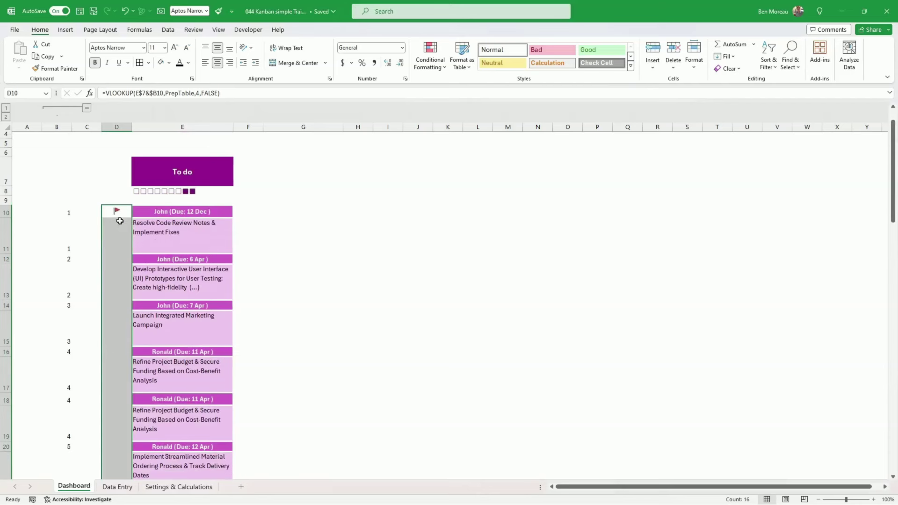
{"action": "scroll", "coordinate": [114, 216], "scroll_direction": "down", "scroll_amount": 3}
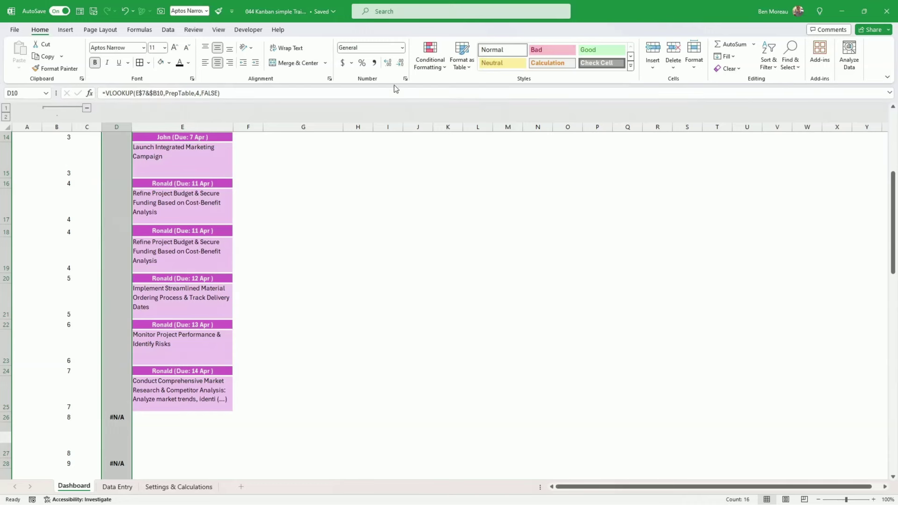
{"action": "left_click", "coordinate": [89, 93]}
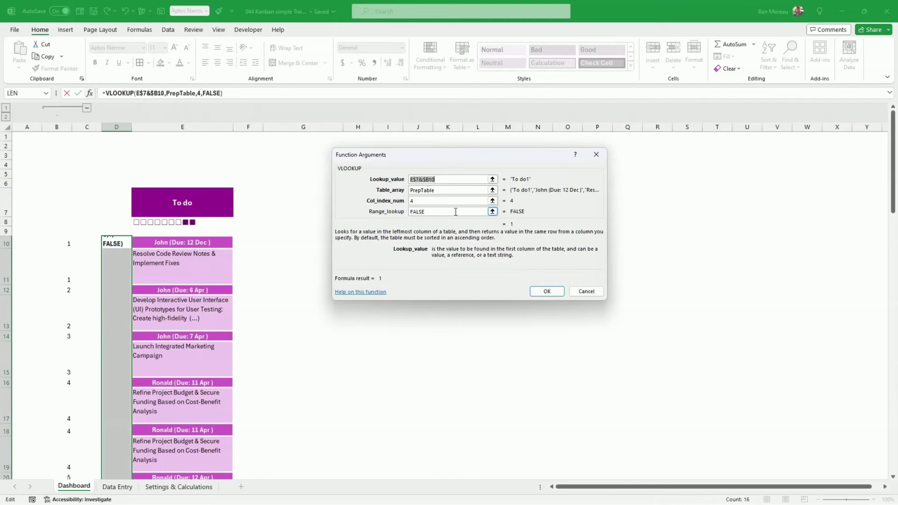
{"action": "left_click", "coordinate": [586, 291]}
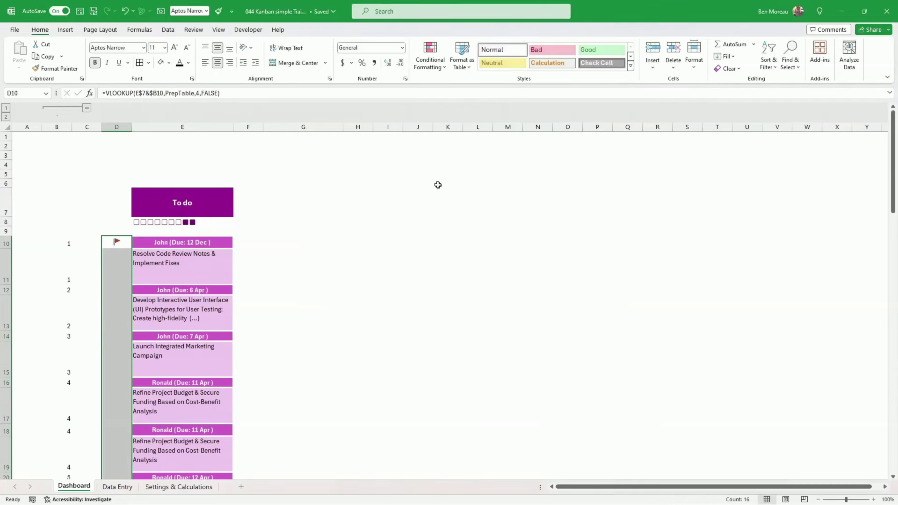
Step: Add a conditional formatting rule to the selected column D flag cells that gives cells containing errors a white font
{"action": "left_click", "coordinate": [428, 66]}
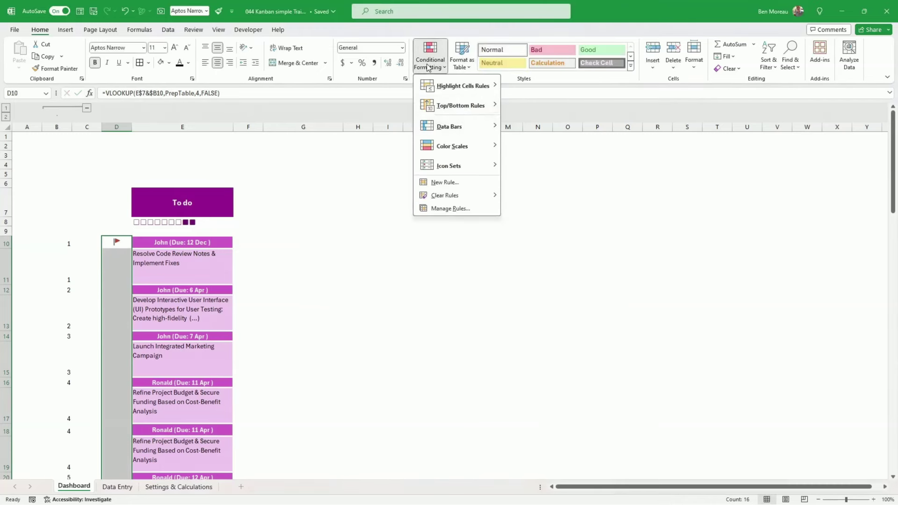
{"action": "left_click", "coordinate": [451, 183]}
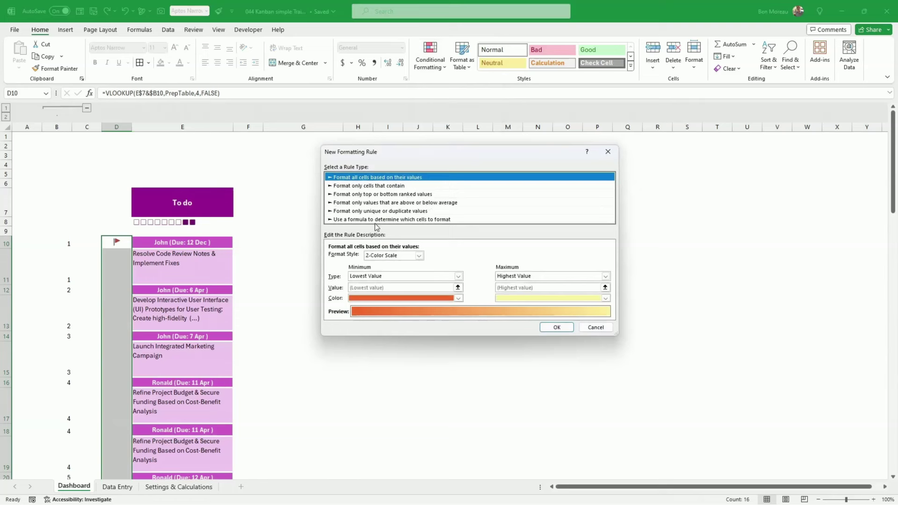
{"action": "left_click", "coordinate": [376, 186]}
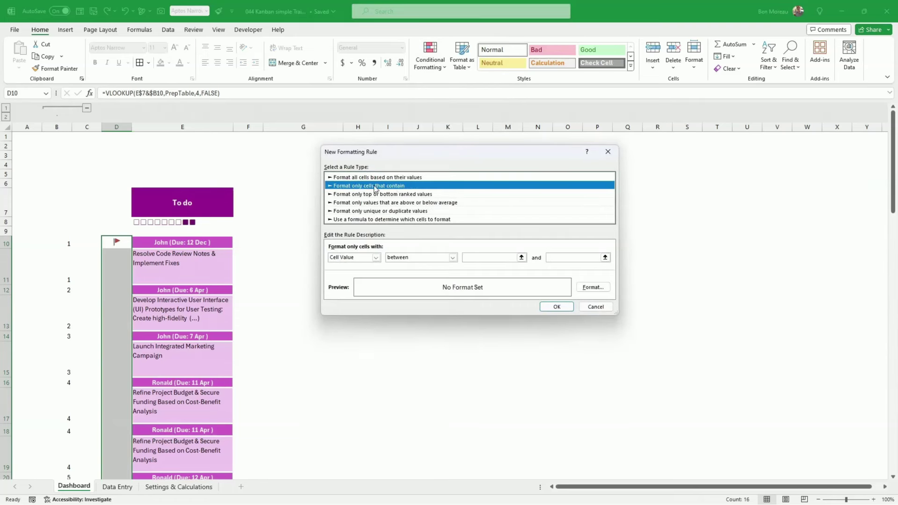
{"action": "left_click", "coordinate": [375, 257]}
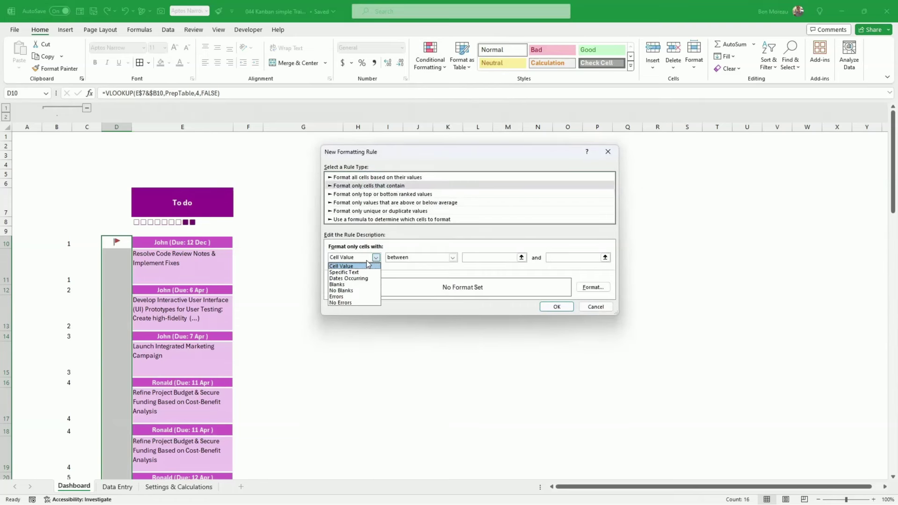
{"action": "left_click", "coordinate": [352, 297]}
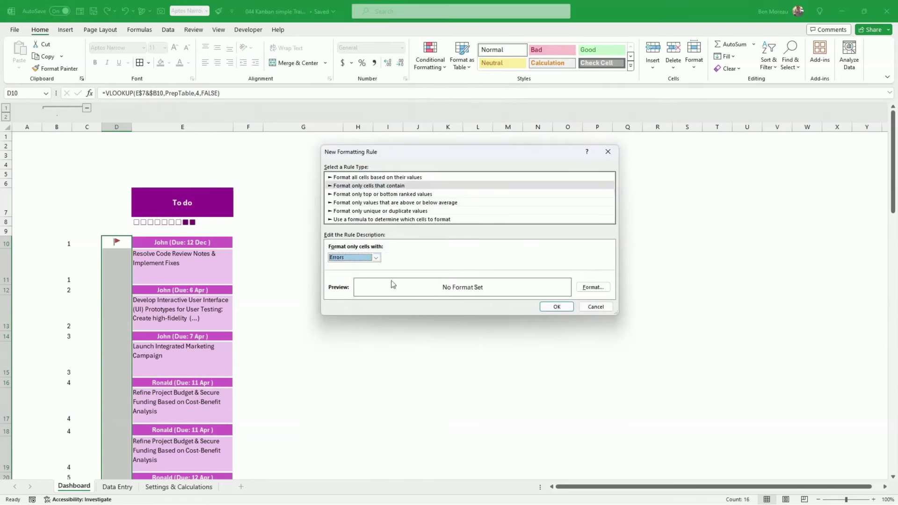
{"action": "left_click", "coordinate": [593, 286]}
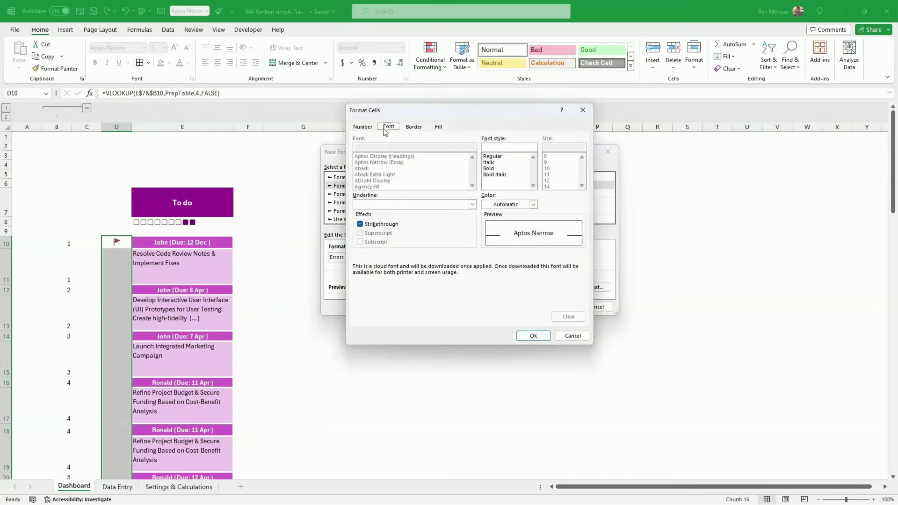
{"action": "left_click", "coordinate": [522, 205]}
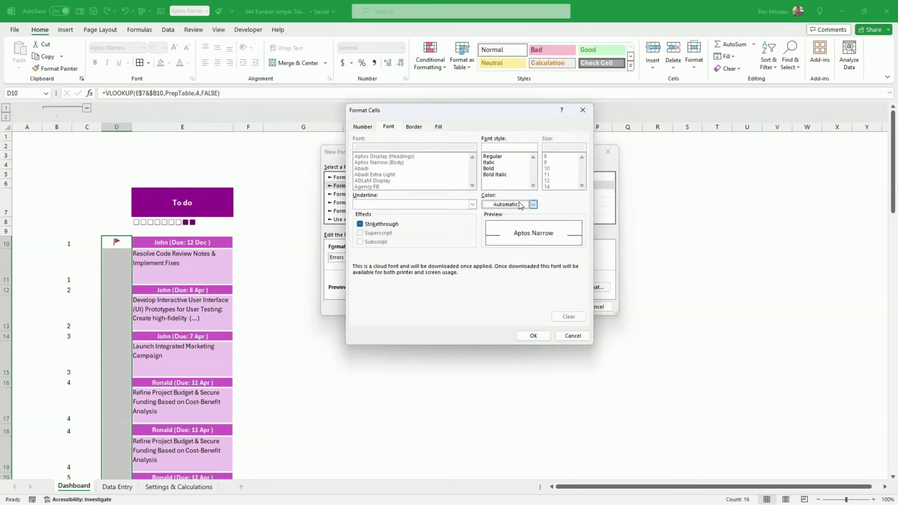
{"action": "left_click", "coordinate": [486, 243]}
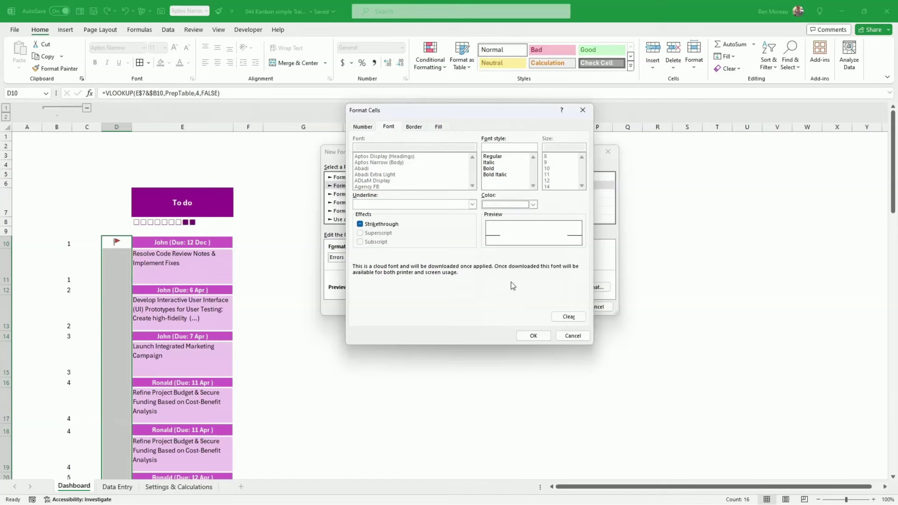
{"action": "left_click", "coordinate": [538, 336]}
{"action": "left_click", "coordinate": [557, 307]}
{"action": "left_click", "coordinate": [438, 296]}
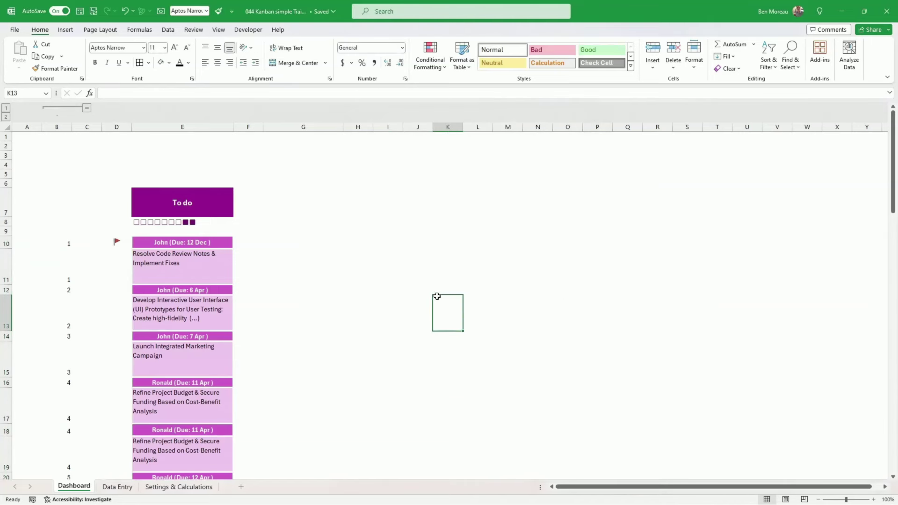
{"action": "scroll", "coordinate": [206, 327], "scroll_direction": "down", "scroll_amount": 7}
{"action": "scroll", "coordinate": [200, 333], "scroll_direction": "up", "scroll_amount": 2}
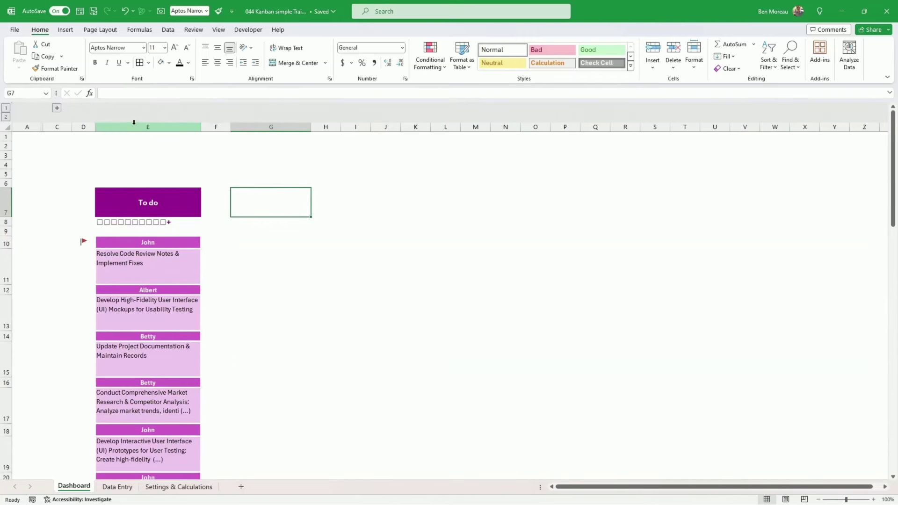
Step: Expand the grouped helper columns and insert a copy of the To do columns D:E at column G
{"action": "left_click", "coordinate": [57, 109]}
{"action": "left_click", "coordinate": [146, 165]}
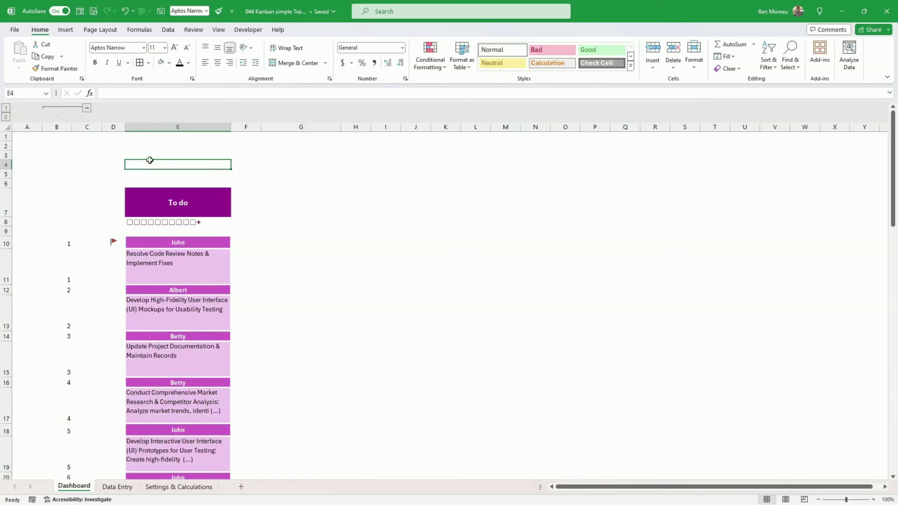
{"action": "left_click", "coordinate": [112, 127]}
{"action": "left_click_drag", "start_coordinate": [112, 127], "coordinate": [157, 130]}
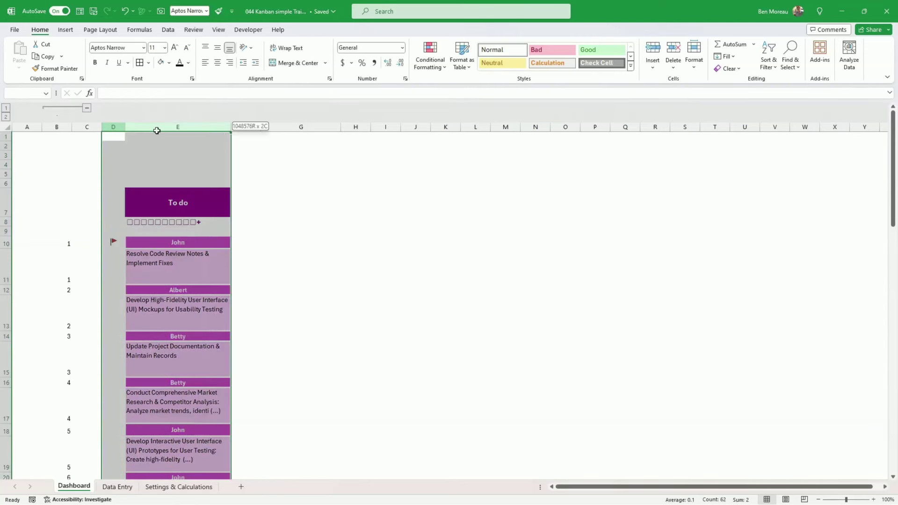
{"action": "left_click_drag", "start_coordinate": [156, 130], "coordinate": [156, 130]}
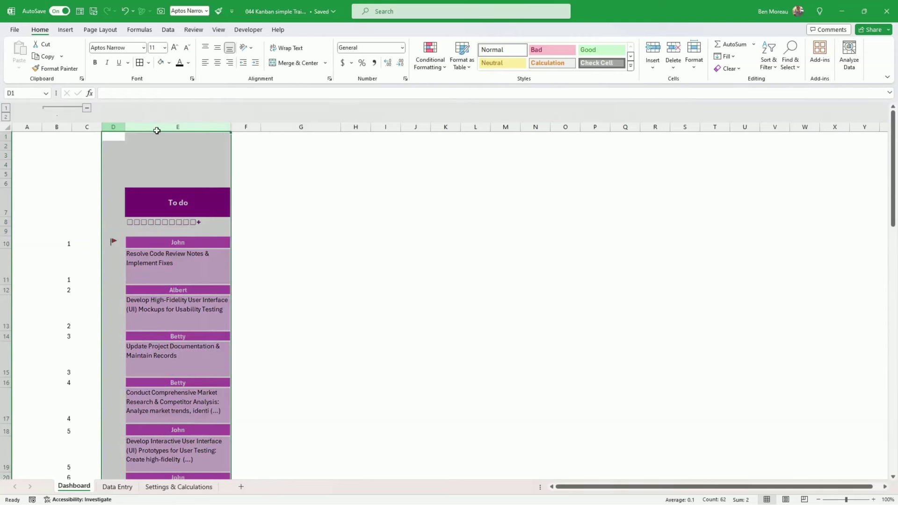
{"action": "right_click", "coordinate": [161, 143]}
{"action": "left_click", "coordinate": [184, 180]}
{"action": "left_click", "coordinate": [272, 127]}
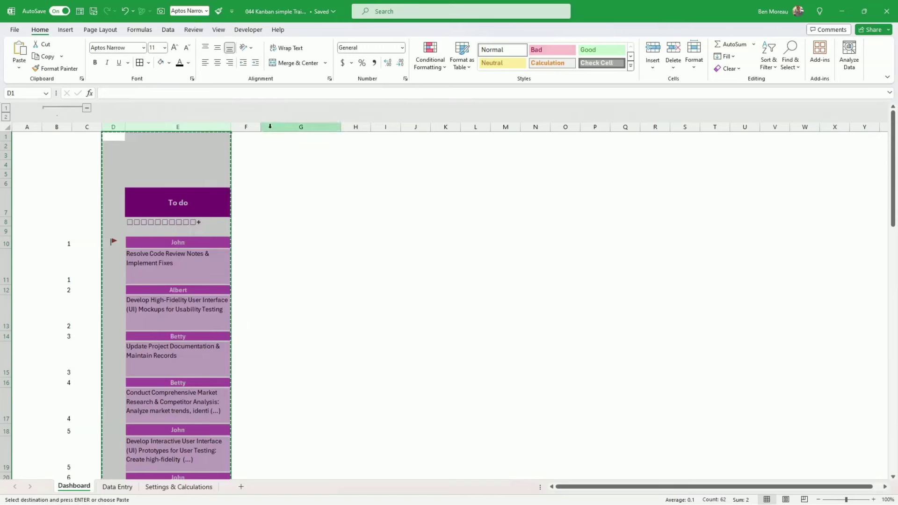
{"action": "right_click", "coordinate": [272, 127]}
{"action": "left_click", "coordinate": [299, 218]}
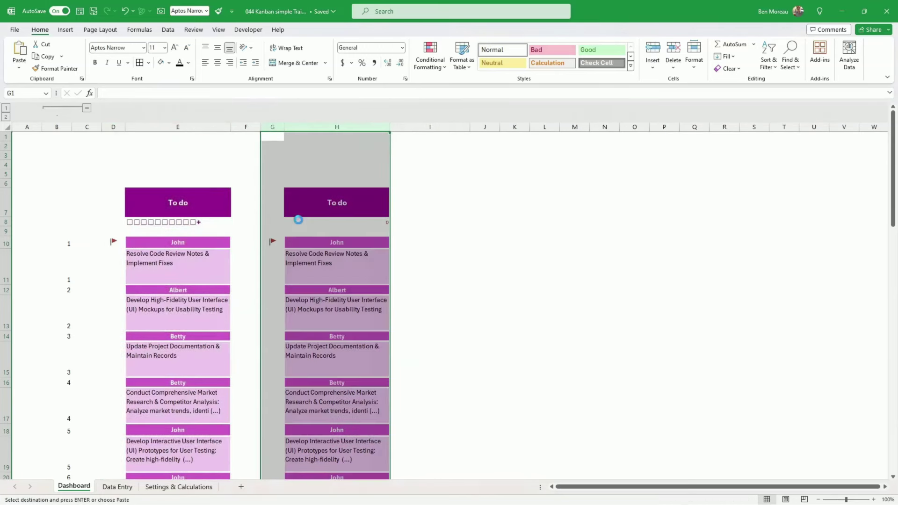
{"action": "left_click", "coordinate": [434, 230]}
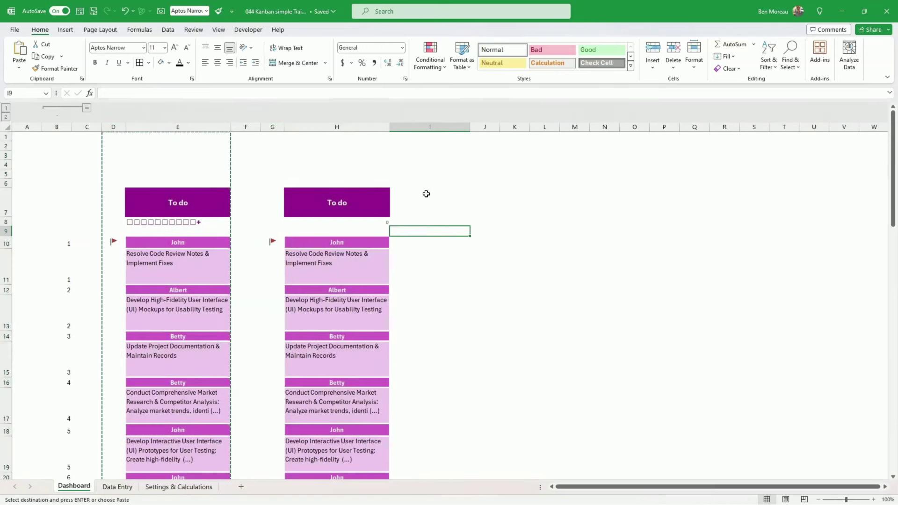
Step: Change the copied column's header formula in H7 to =Status2 and review the VLOOKUP in H10
{"action": "left_click", "coordinate": [335, 202]}
{"action": "left_click", "coordinate": [144, 92]}
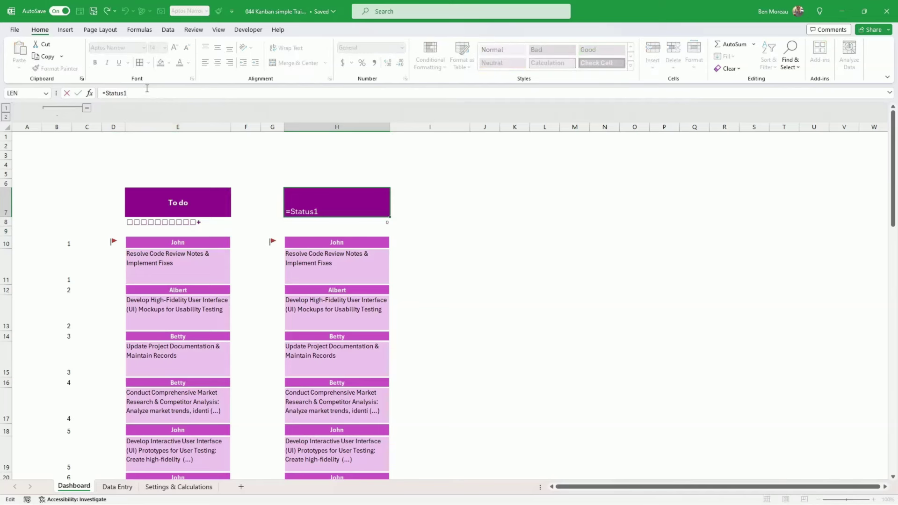
{"action": "type", "text": "2"}
{"action": "key", "text": "BackSpace"}
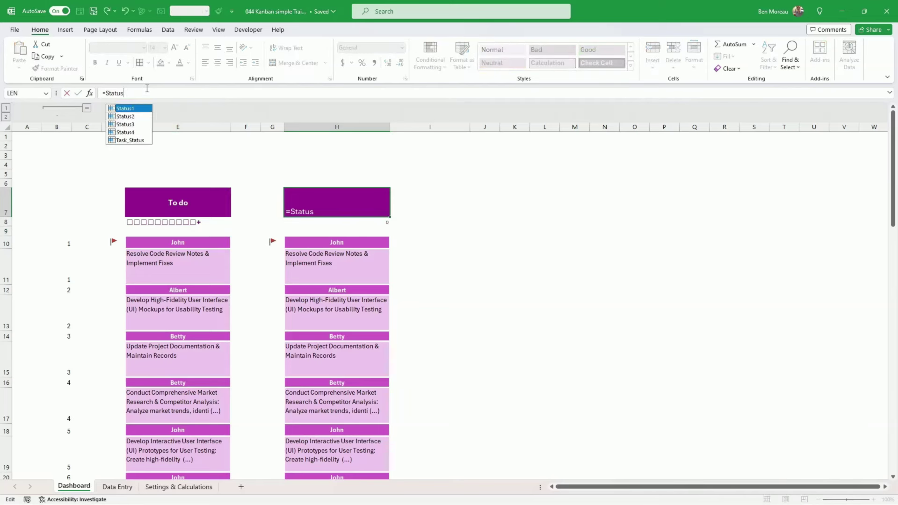
{"action": "type", "text": "2"}
{"action": "key", "text": "Return"}
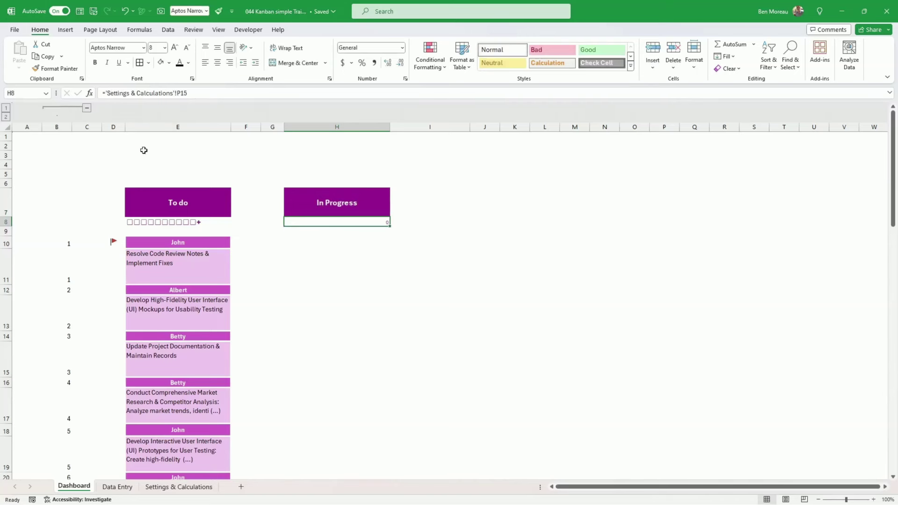
{"action": "left_click", "coordinate": [325, 243]}
{"action": "double_click", "coordinate": [326, 242]}
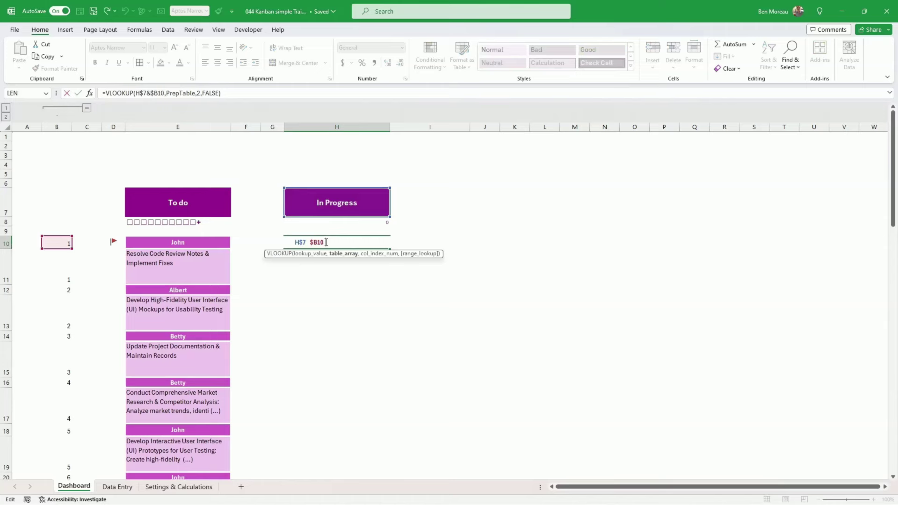
{"action": "key", "text": "Return"}
{"action": "left_click", "coordinate": [325, 241]}
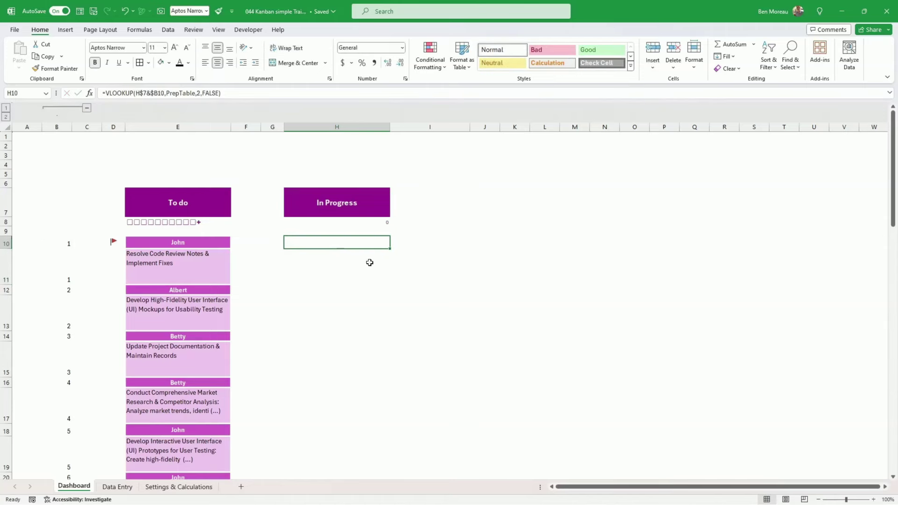
Step: On the Data Entry sheet, set the status of tasks 6 and 9 to In Progress
{"action": "left_click", "coordinate": [126, 487]}
{"action": "left_click", "coordinate": [128, 273]}
{"action": "scroll", "coordinate": [134, 238], "scroll_direction": "up", "scroll_amount": 3}
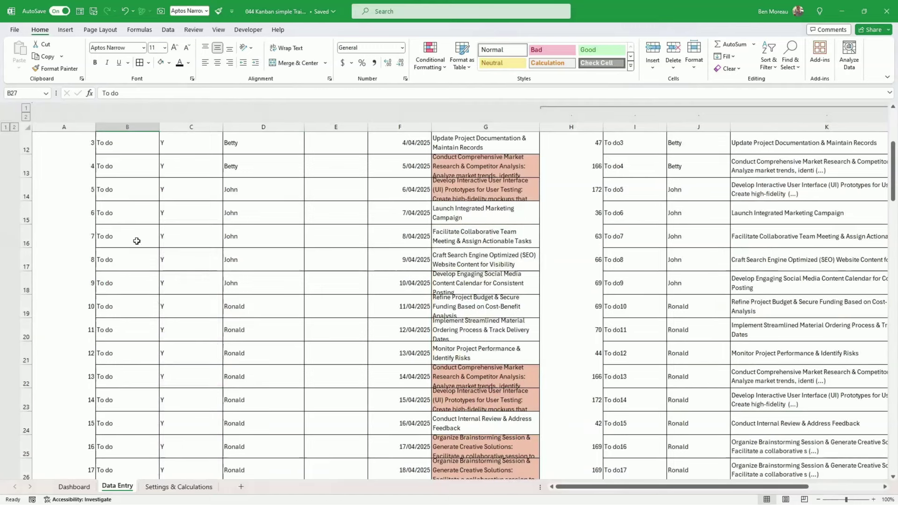
{"action": "left_click", "coordinate": [139, 217]}
{"action": "left_click", "coordinate": [164, 220]}
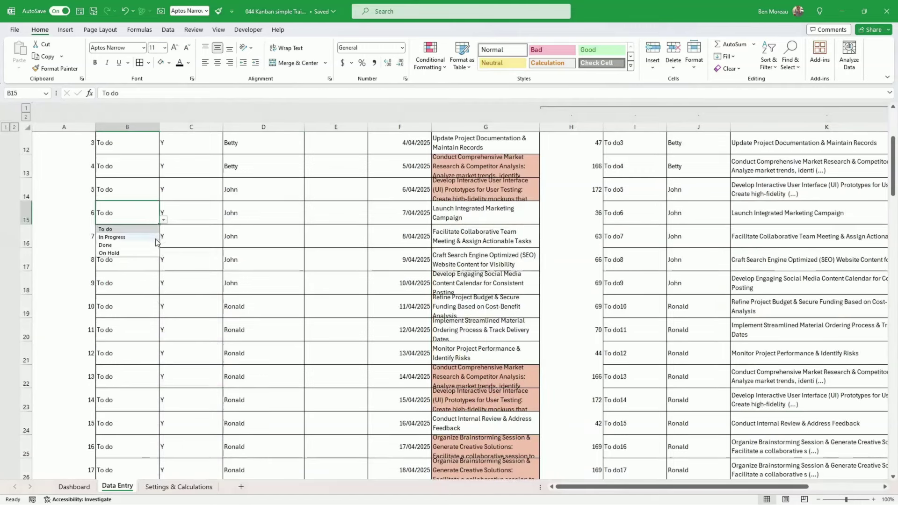
{"action": "left_click", "coordinate": [133, 237]}
{"action": "left_click", "coordinate": [136, 283]}
{"action": "left_click", "coordinate": [164, 290]}
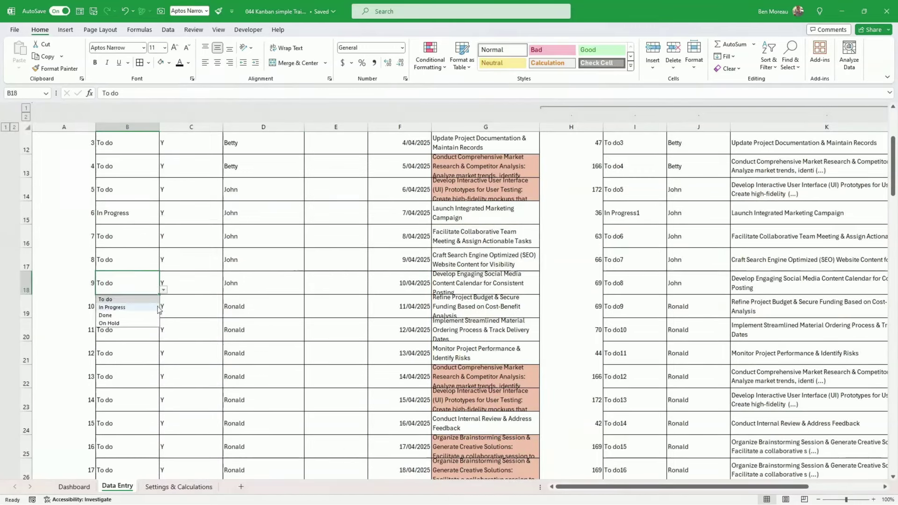
{"action": "left_click", "coordinate": [153, 310]}
Step: Set the status of tasks 12 and 20 to In Progress
{"action": "left_click", "coordinate": [133, 355]}
{"action": "left_click", "coordinate": [164, 360]}
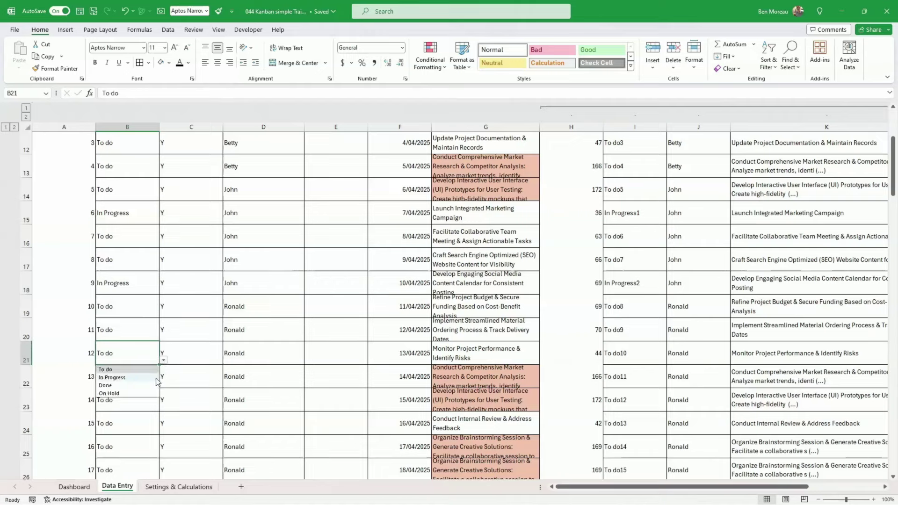
{"action": "left_click", "coordinate": [154, 380]}
{"action": "scroll", "coordinate": [150, 350], "scroll_direction": "down", "scroll_amount": 4}
{"action": "left_click", "coordinate": [129, 236]}
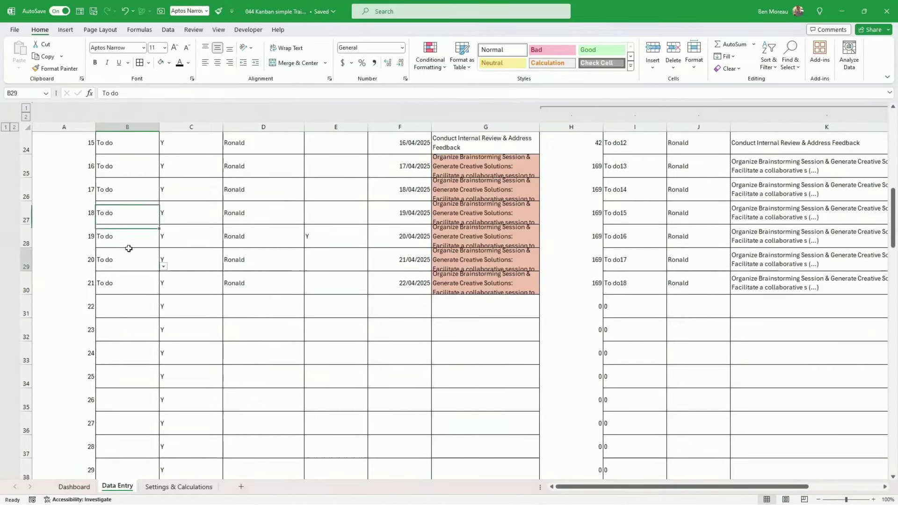
{"action": "left_click", "coordinate": [158, 261]}
{"action": "left_click", "coordinate": [163, 265]}
{"action": "left_click", "coordinate": [141, 285]}
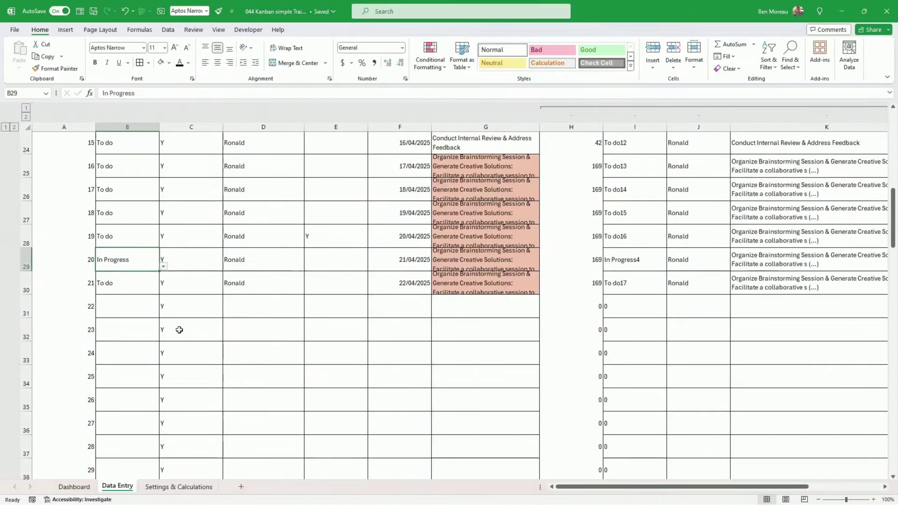
{"action": "left_click", "coordinate": [180, 328]}
Step: Check the In Progress cards on the Dashboard and link the tally in H8 to cell M16 of the Settings & Calculations sheet
{"action": "left_click", "coordinate": [88, 487]}
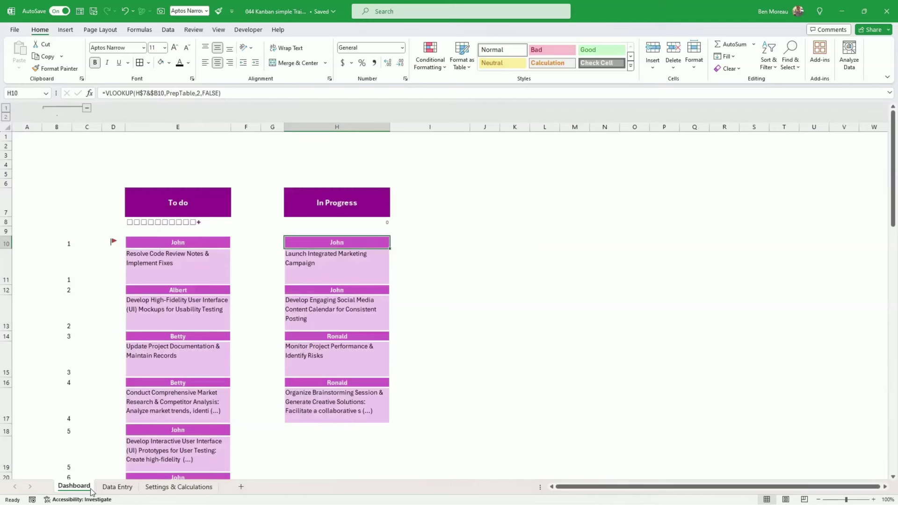
{"action": "left_click", "coordinate": [358, 335]}
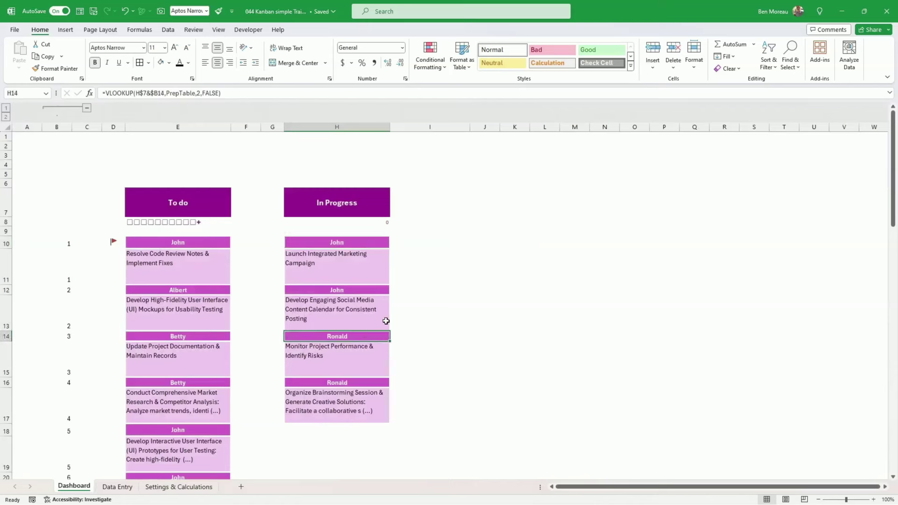
{"action": "left_click", "coordinate": [464, 306]}
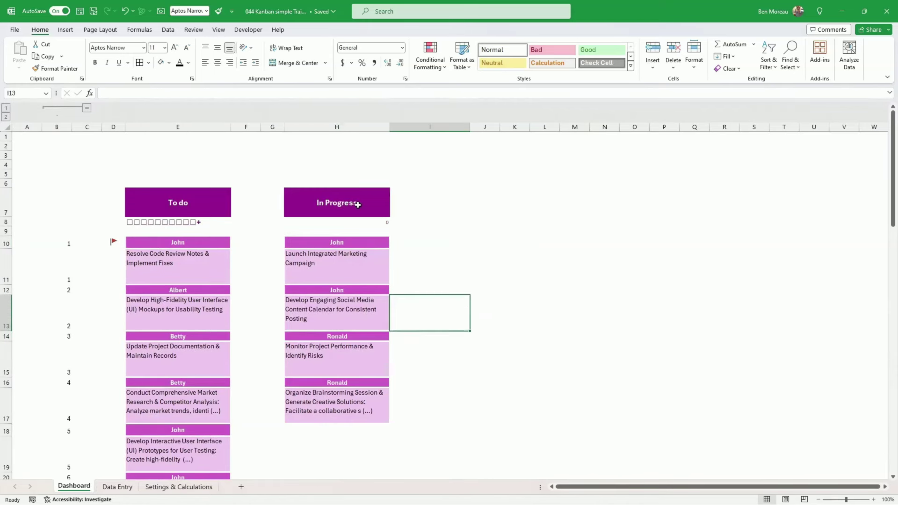
{"action": "left_click", "coordinate": [357, 205]}
{"action": "left_click", "coordinate": [350, 224]}
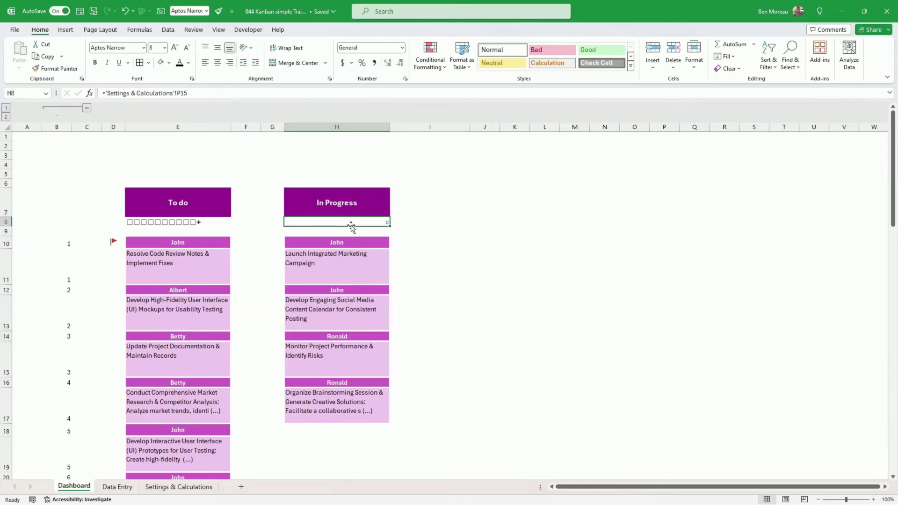
{"action": "type", "text": "="}
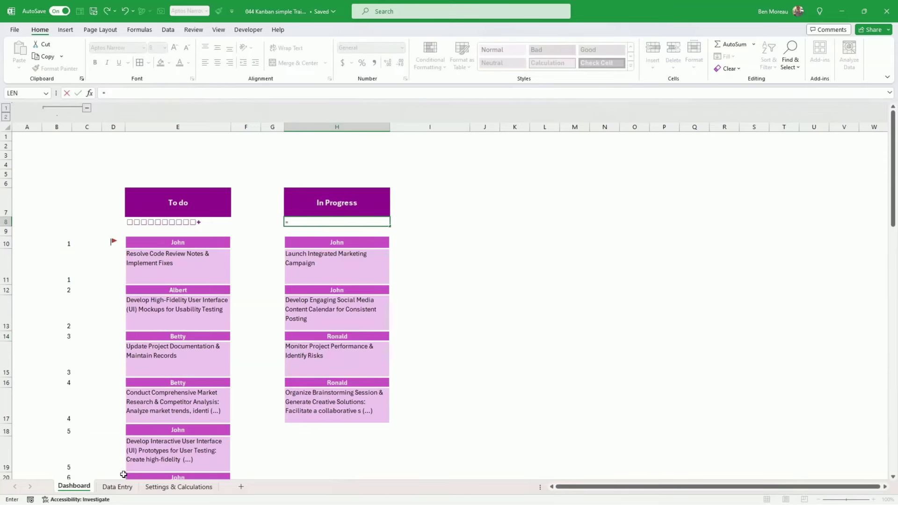
{"action": "left_click", "coordinate": [156, 488]}
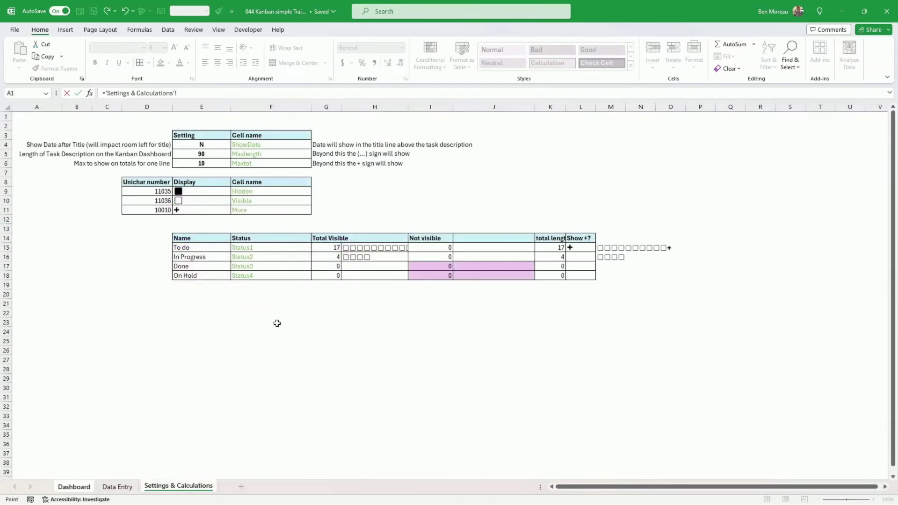
{"action": "left_click", "coordinate": [608, 254]}
{"action": "key", "text": "Return"}
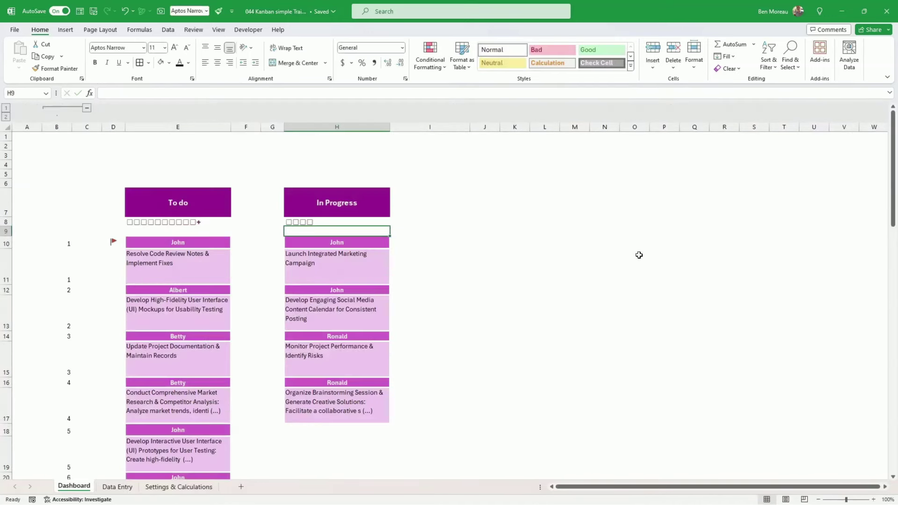
{"action": "left_click", "coordinate": [602, 282]}
Step: Fill the In Progress header in H7 with Turquoise, Accent 4 and give the H8 tally a darker turquoise font
{"action": "left_click", "coordinate": [300, 211]}
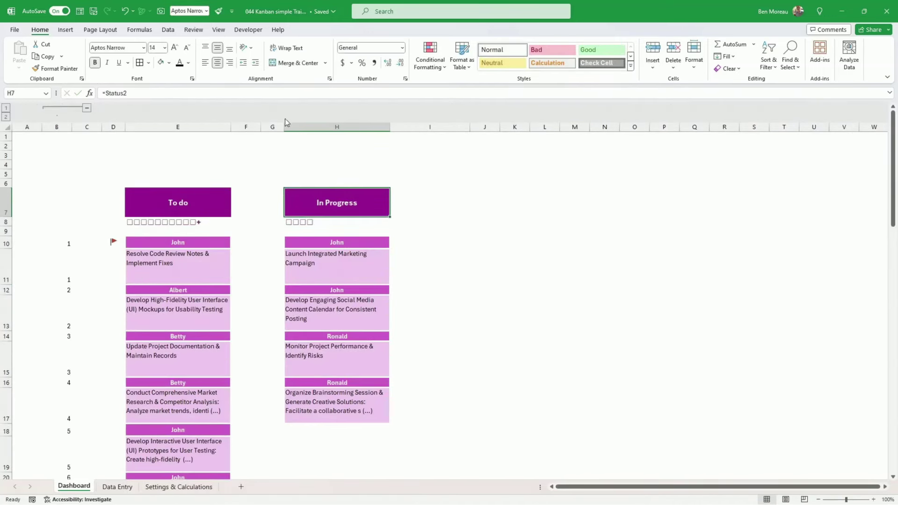
{"action": "left_click", "coordinate": [169, 62]}
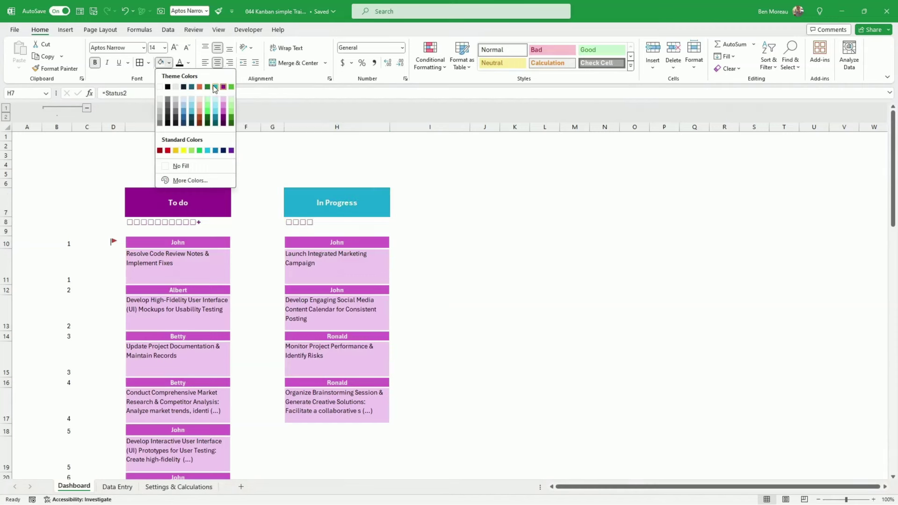
{"action": "left_click", "coordinate": [215, 87]}
{"action": "left_click", "coordinate": [310, 222]}
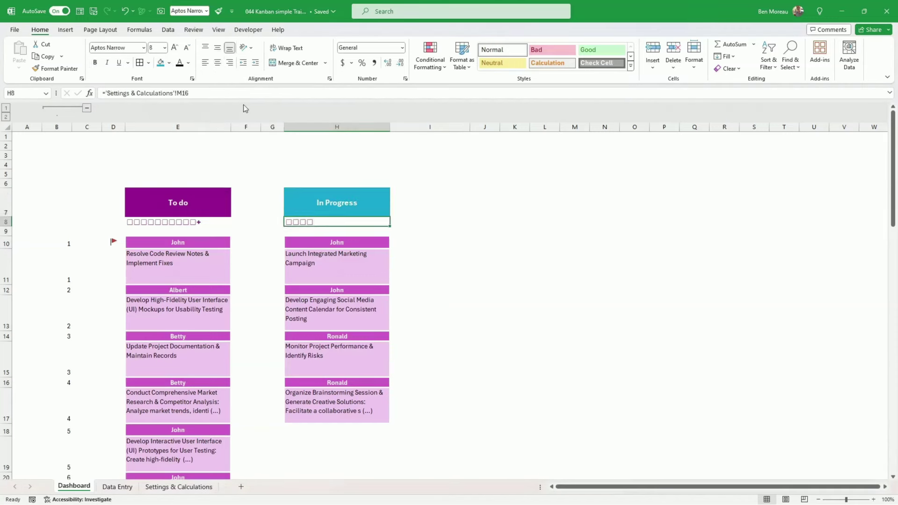
{"action": "left_click", "coordinate": [189, 64]}
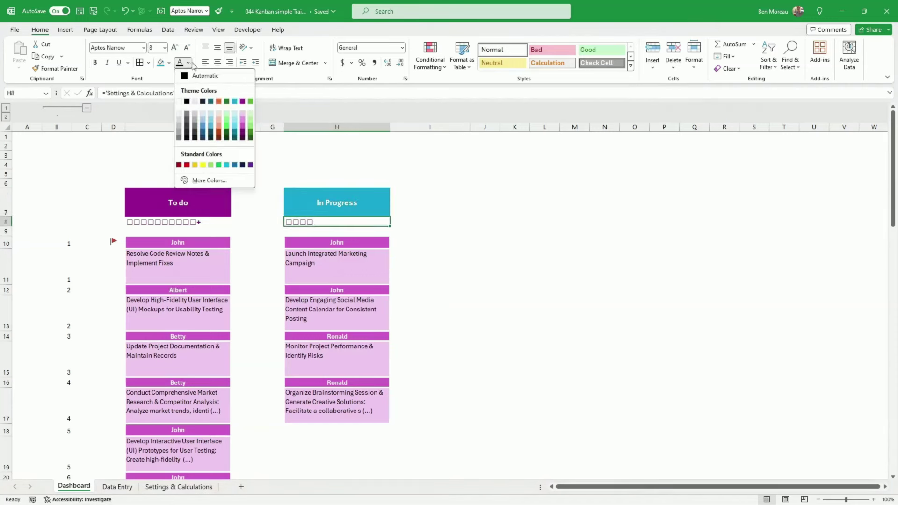
{"action": "left_click", "coordinate": [236, 102]}
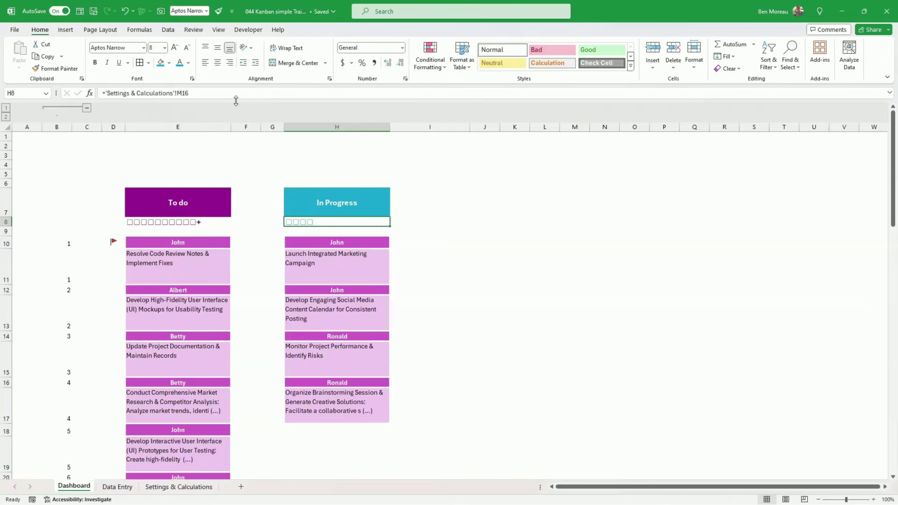
{"action": "left_click", "coordinate": [189, 63]}
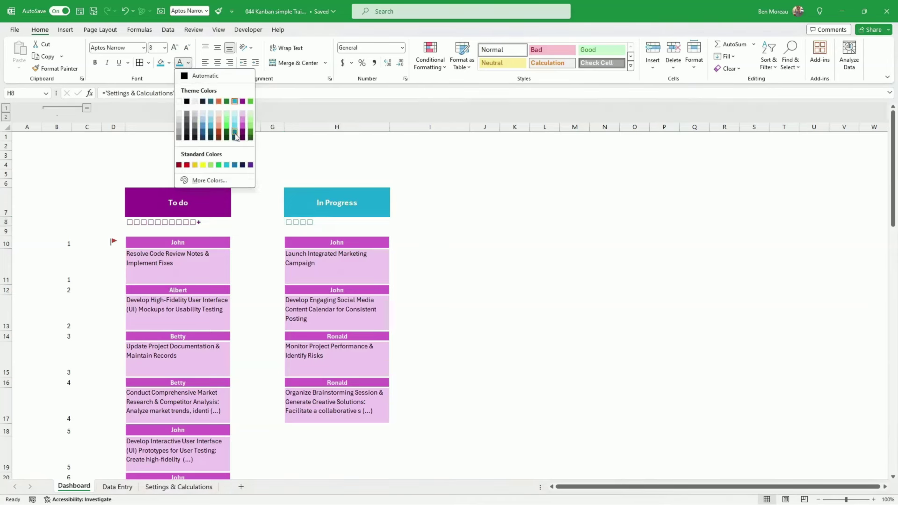
{"action": "left_click", "coordinate": [236, 136]}
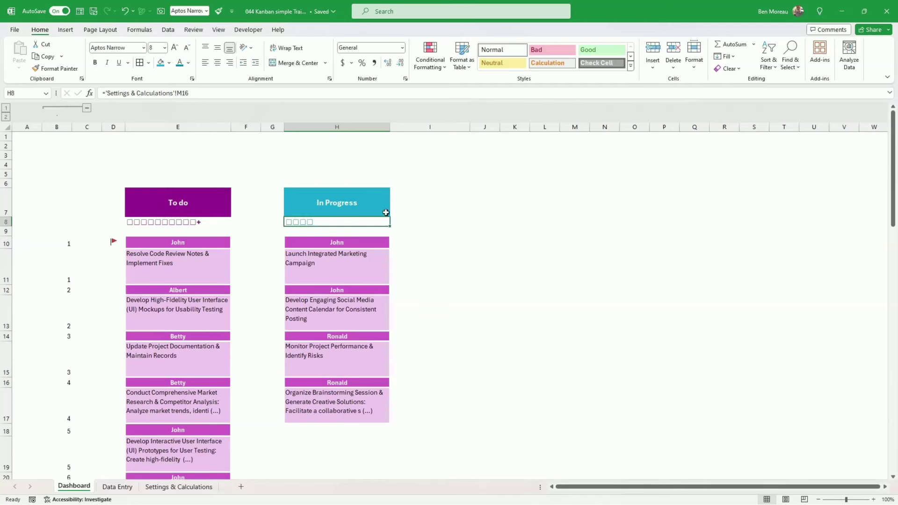
Step: Fill the first In Progress card's name cell, H10, with a lighter shade of turquoise
{"action": "left_click", "coordinate": [360, 243]}
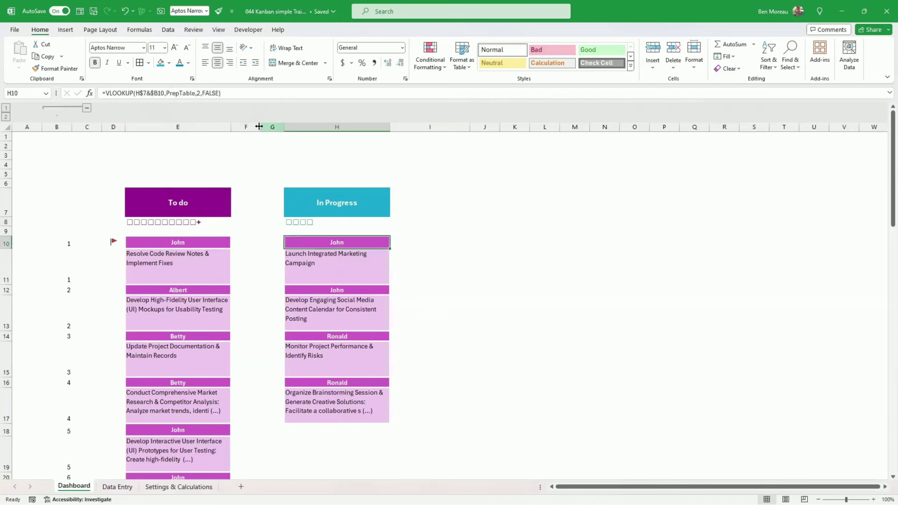
{"action": "left_click", "coordinate": [169, 62]}
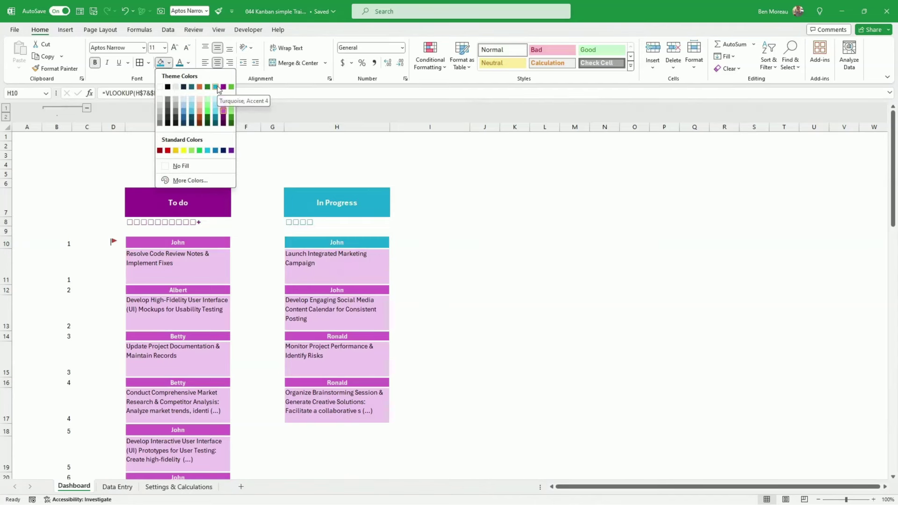
{"action": "left_click", "coordinate": [215, 104]}
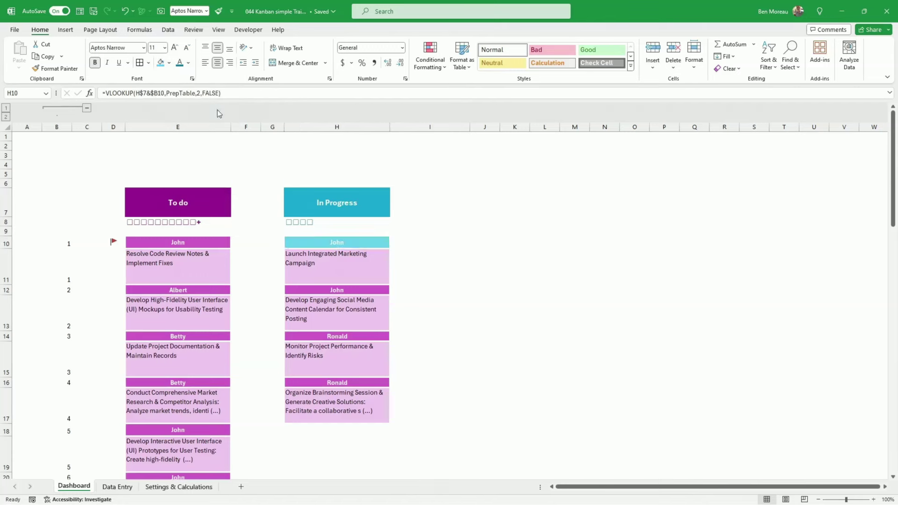
{"action": "left_click", "coordinate": [327, 260]}
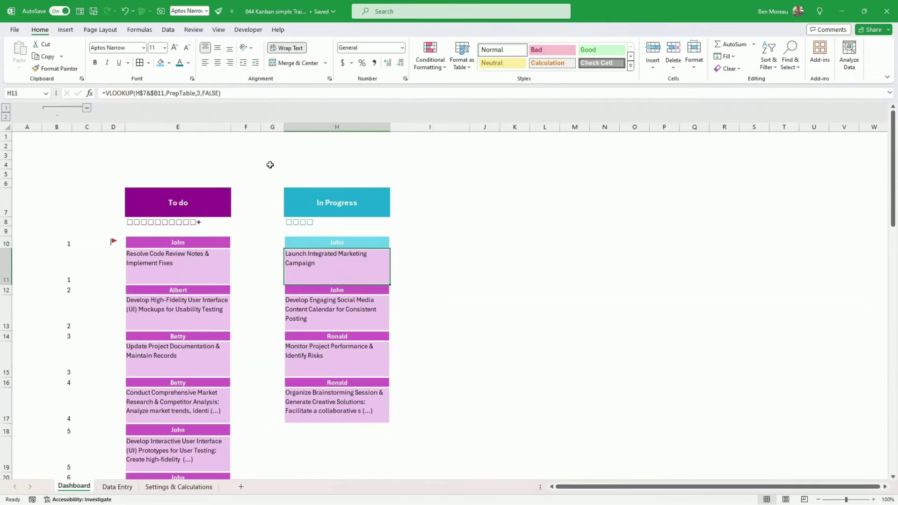
Step: Fill the first In Progress card's description cell, H11, with the lightest shade of turquoise
{"action": "left_click", "coordinate": [169, 63]}
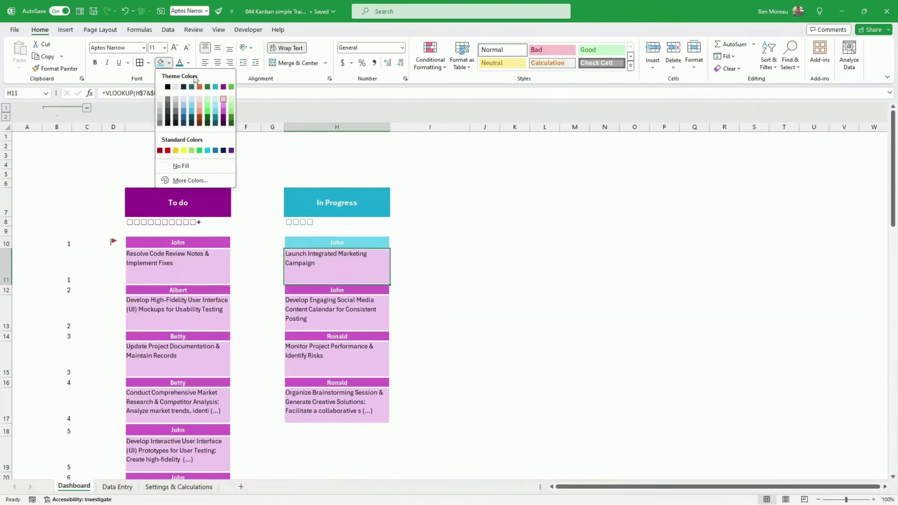
{"action": "left_click", "coordinate": [215, 99]}
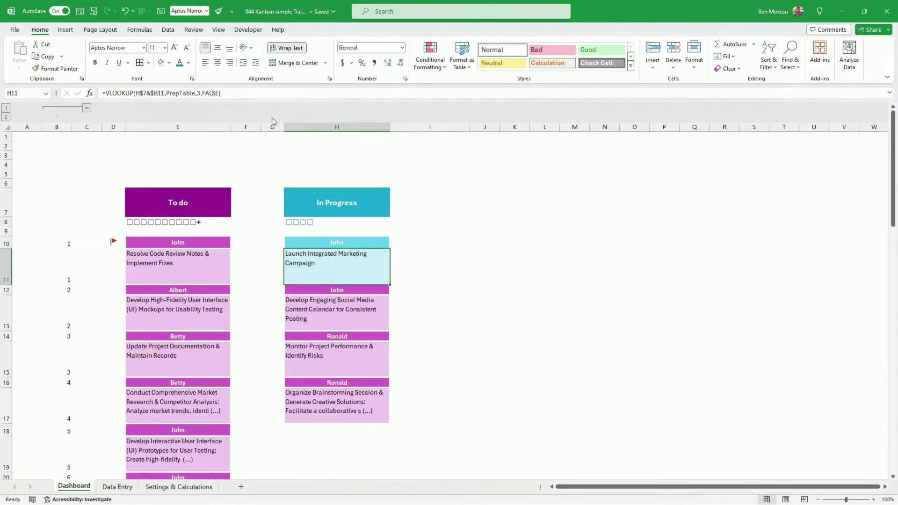
{"action": "left_click", "coordinate": [423, 259]}
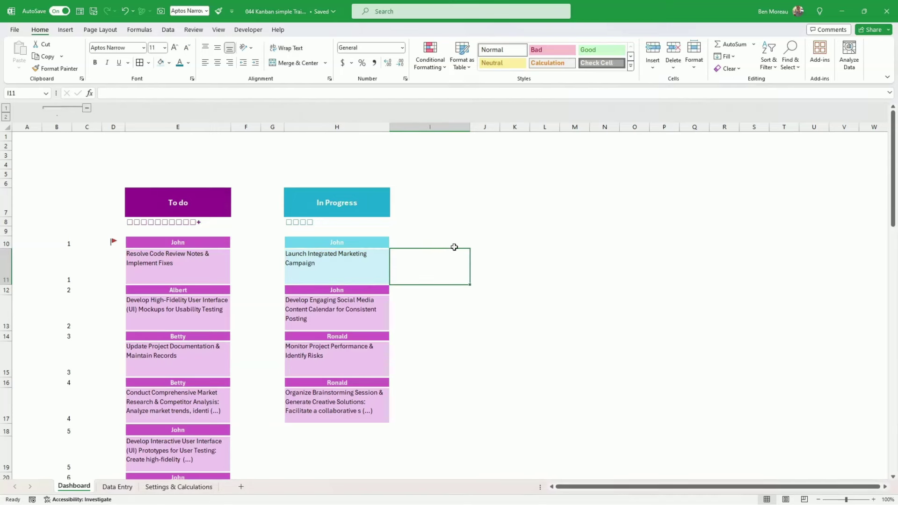
Step: Mark task 6 as urgent on the Data Entry sheet by choosing Y in cell E15
{"action": "left_click", "coordinate": [278, 243]}
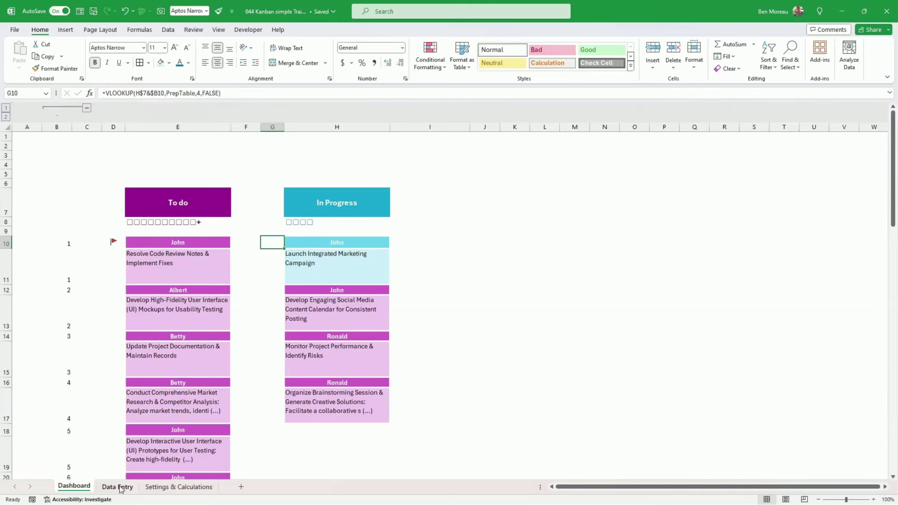
{"action": "left_click", "coordinate": [163, 487]}
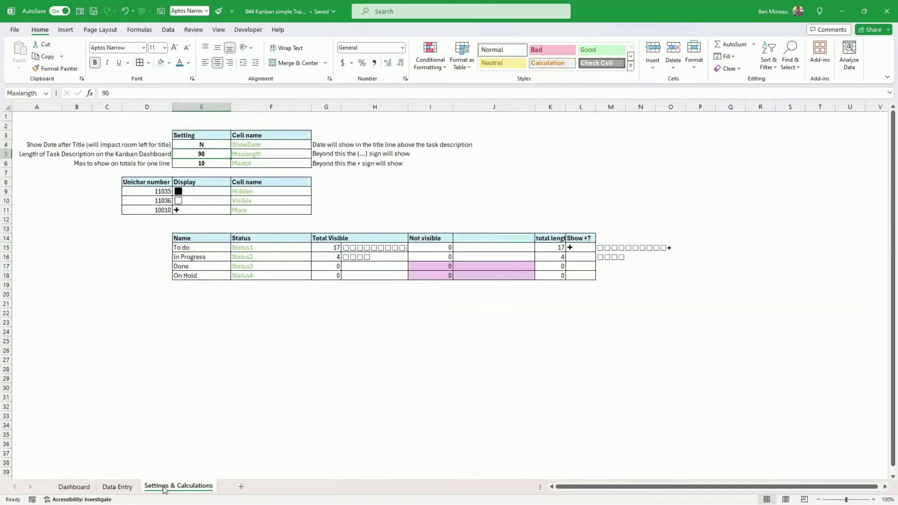
{"action": "left_click", "coordinate": [125, 487]}
{"action": "scroll", "coordinate": [200, 301], "scroll_direction": "up", "scroll_amount": 10}
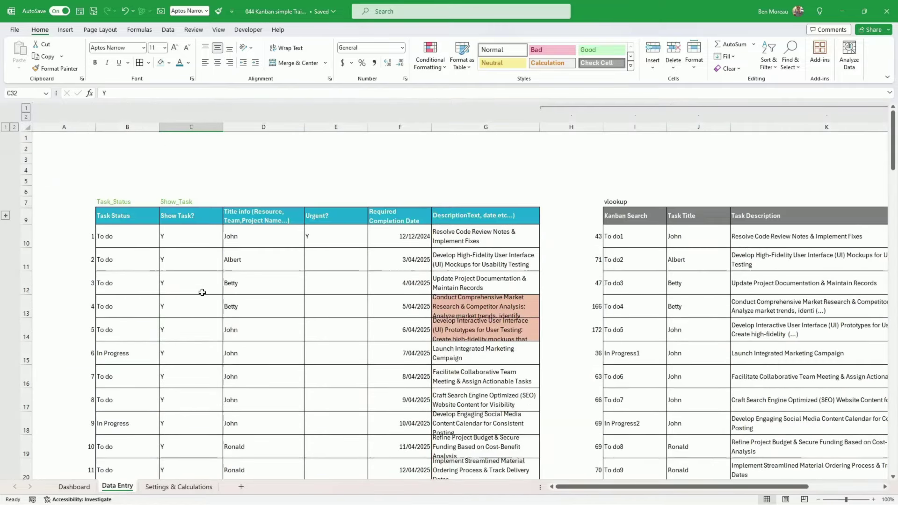
{"action": "left_click", "coordinate": [267, 353]}
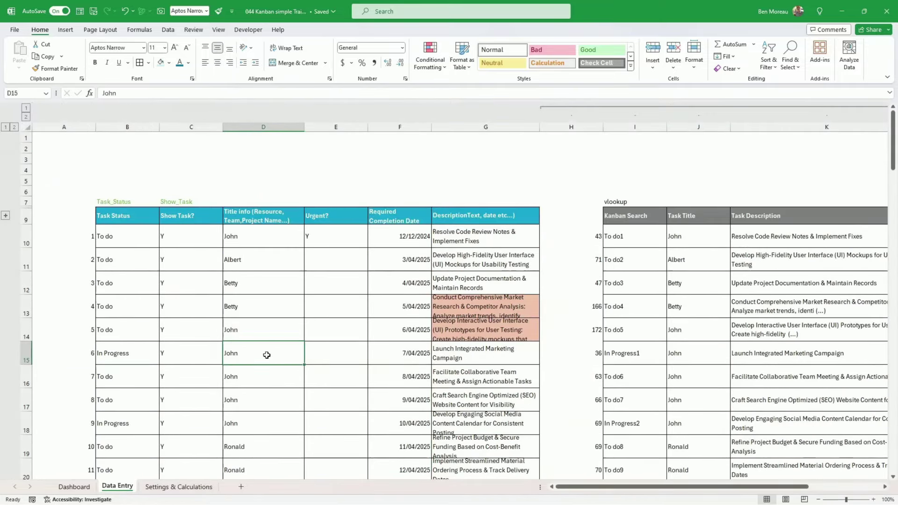
{"action": "left_click", "coordinate": [321, 353]}
{"action": "left_click", "coordinate": [371, 360]}
{"action": "left_click", "coordinate": [342, 371]}
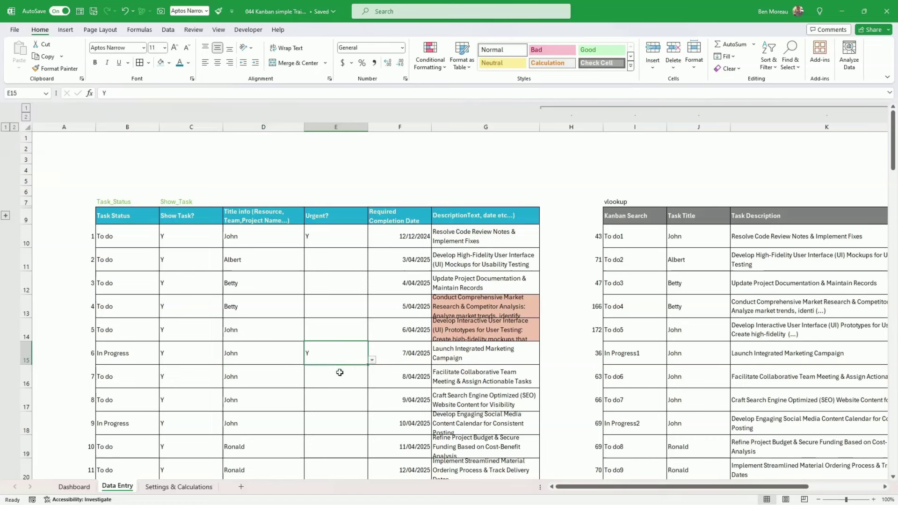
Step: Check the urgent flag beside the first In Progress card on the Dashboard sheet
{"action": "left_click", "coordinate": [87, 487]}
{"action": "left_click", "coordinate": [278, 290]}
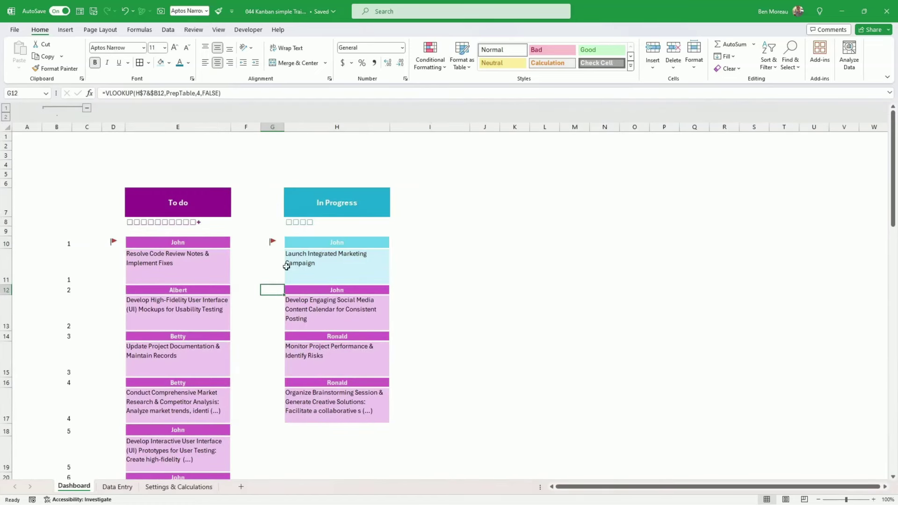
{"action": "left_click", "coordinate": [278, 242]}
{"action": "left_click", "coordinate": [300, 311]}
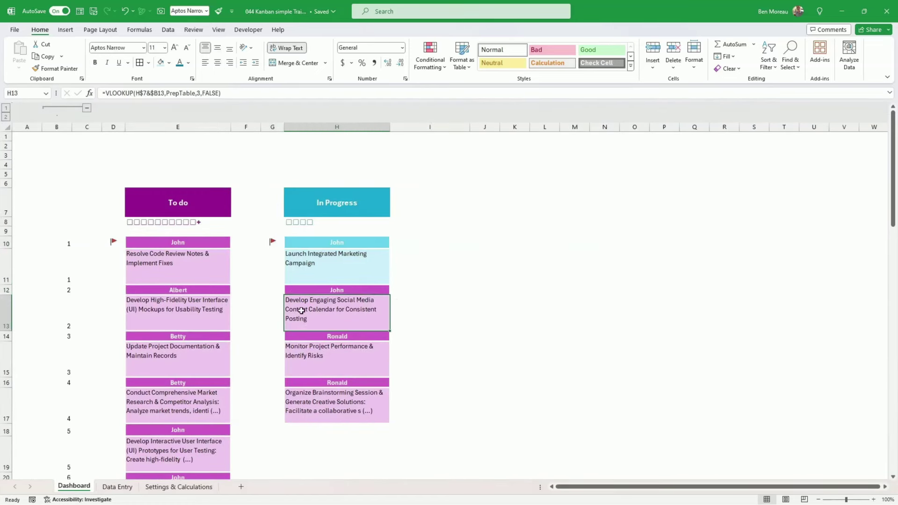
{"action": "left_click", "coordinate": [432, 307]}
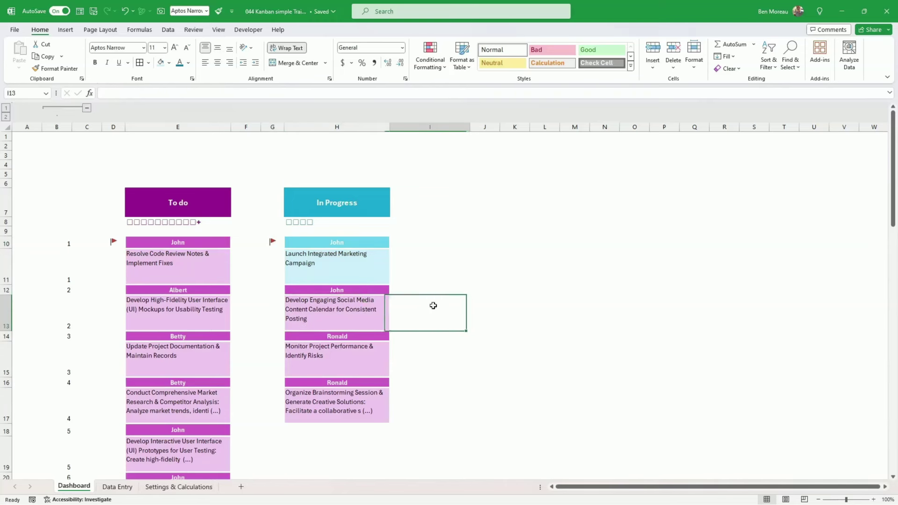
{"action": "left_click", "coordinate": [597, 314]}
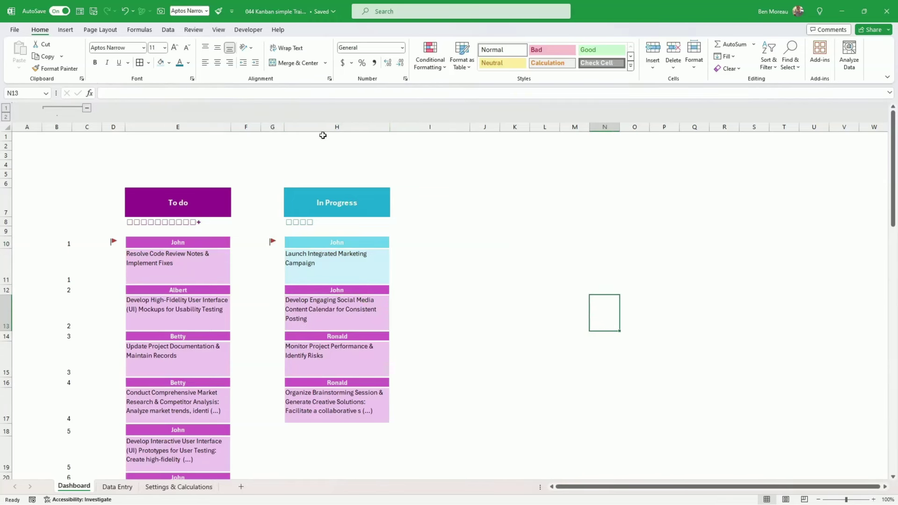
{"action": "left_click_drag", "start_coordinate": [269, 127], "coordinate": [305, 135]}
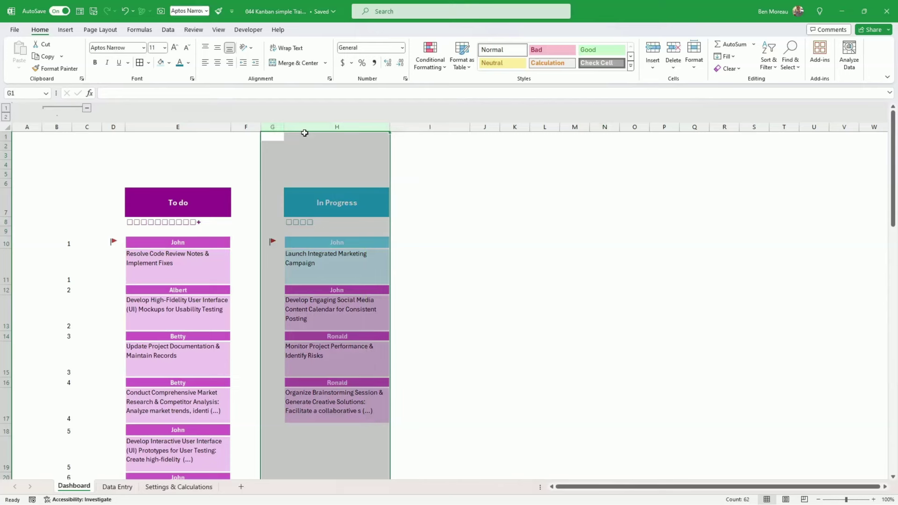
{"action": "right_click", "coordinate": [305, 133]}
{"action": "left_click", "coordinate": [332, 171]}
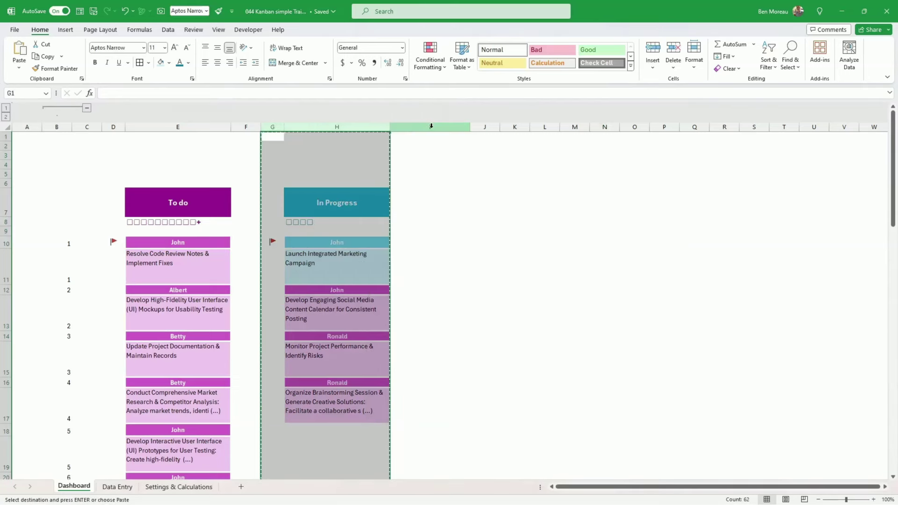
{"action": "left_click", "coordinate": [430, 126]}
{"action": "left_click", "coordinate": [342, 151]}
Step: Copy Dashboard columns F to H, including the spacer column, and insert the copied cells at column I
{"action": "left_click_drag", "start_coordinate": [248, 127], "coordinate": [304, 130]}
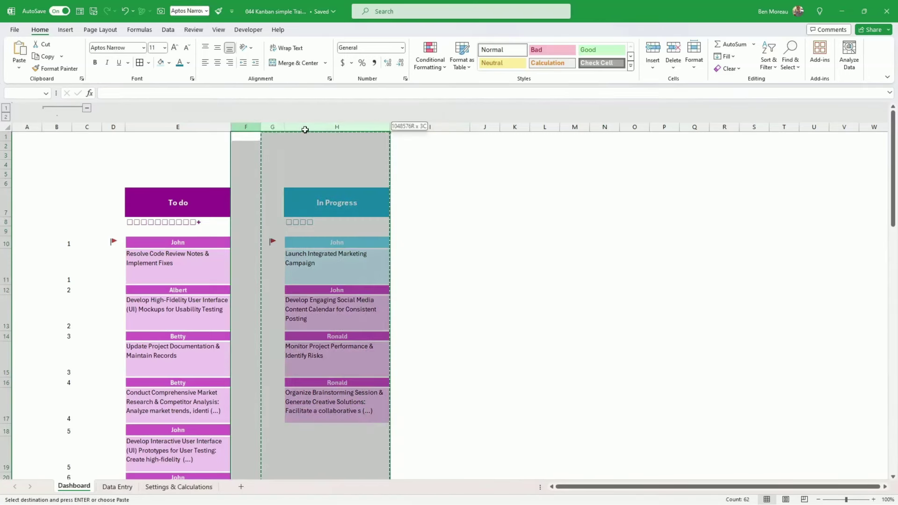
{"action": "right_click", "coordinate": [313, 130]}
{"action": "left_click", "coordinate": [334, 166]}
{"action": "left_click", "coordinate": [416, 129]}
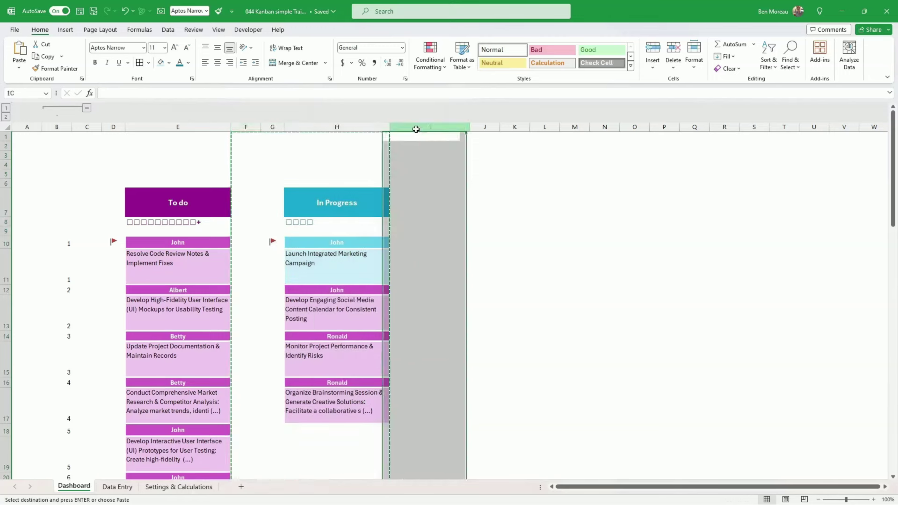
{"action": "right_click", "coordinate": [415, 129]}
{"action": "left_click", "coordinate": [432, 222]}
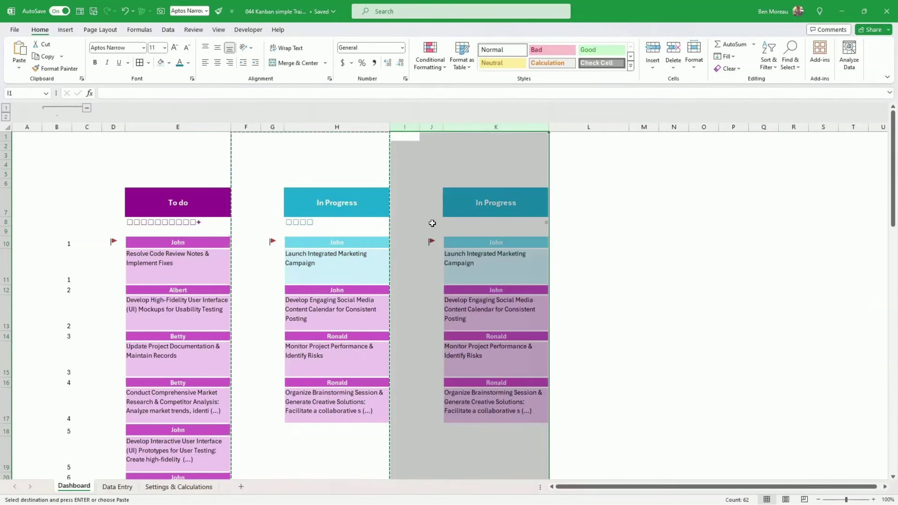
Step: Fill the header cell of the copied status column, K7, with the bright green theme color
{"action": "left_click", "coordinate": [453, 201]}
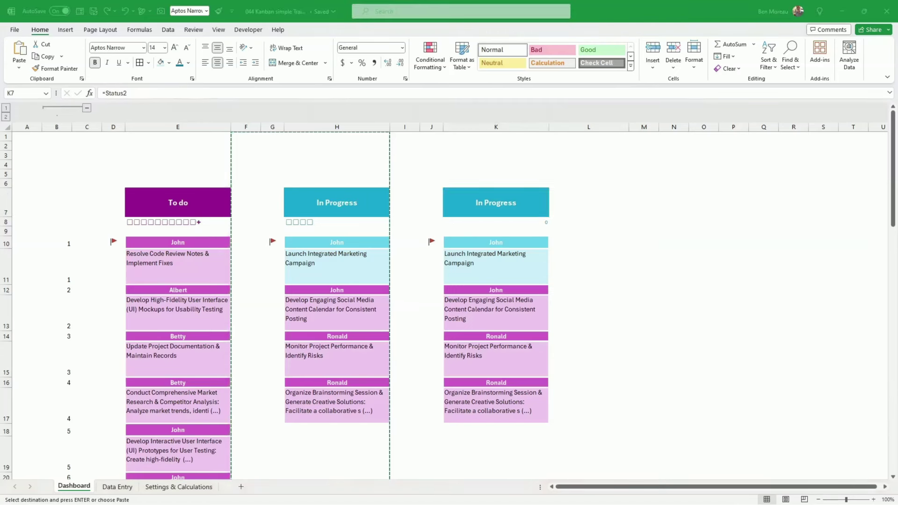
{"action": "left_click", "coordinate": [509, 203]}
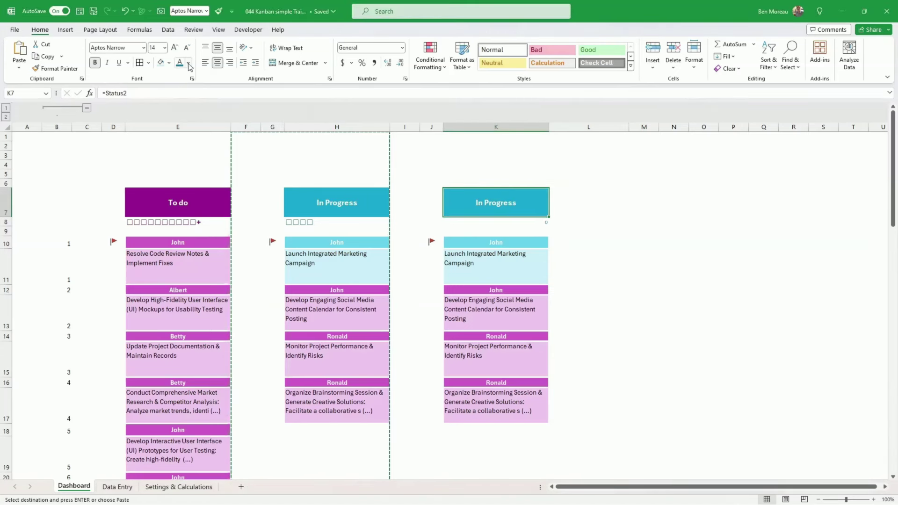
{"action": "left_click", "coordinate": [169, 63]}
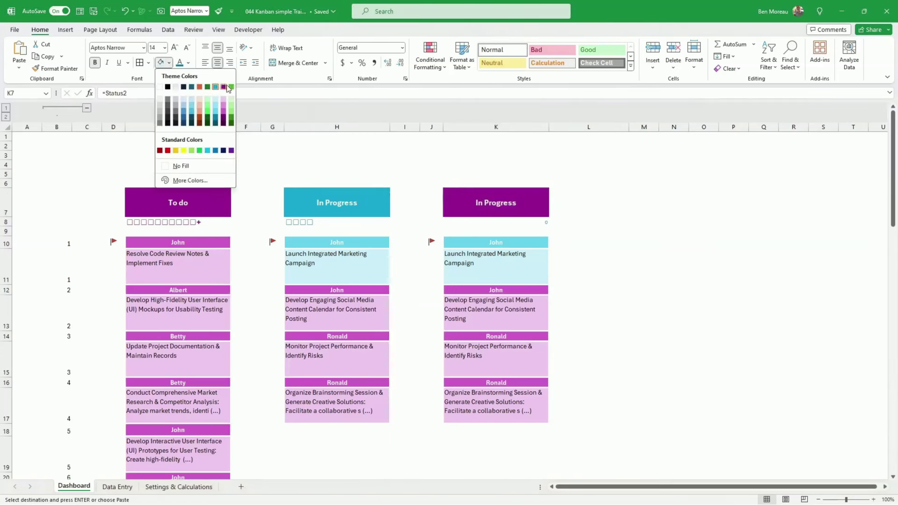
{"action": "left_click", "coordinate": [231, 87]}
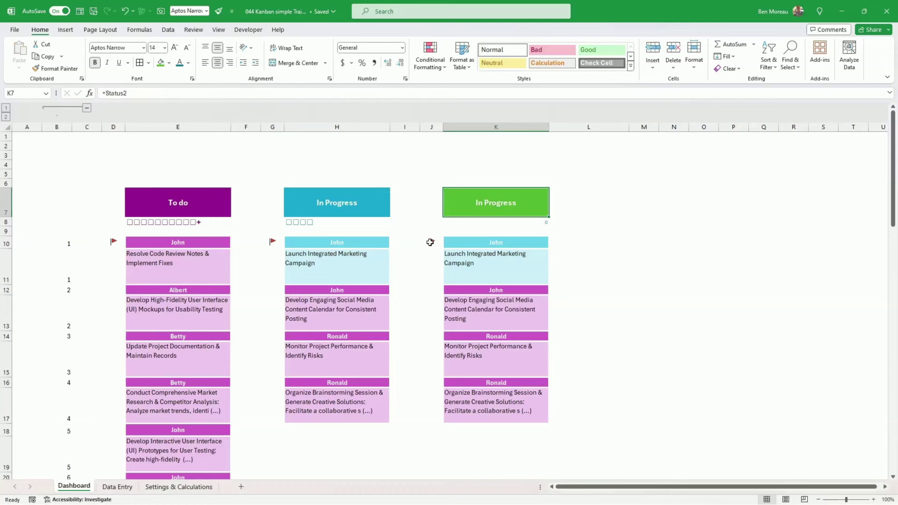
Step: Fill the new column's first card with lighter greens: a light shade for name cell K10 and the lightest for description cell K11
{"action": "left_click", "coordinate": [471, 247]}
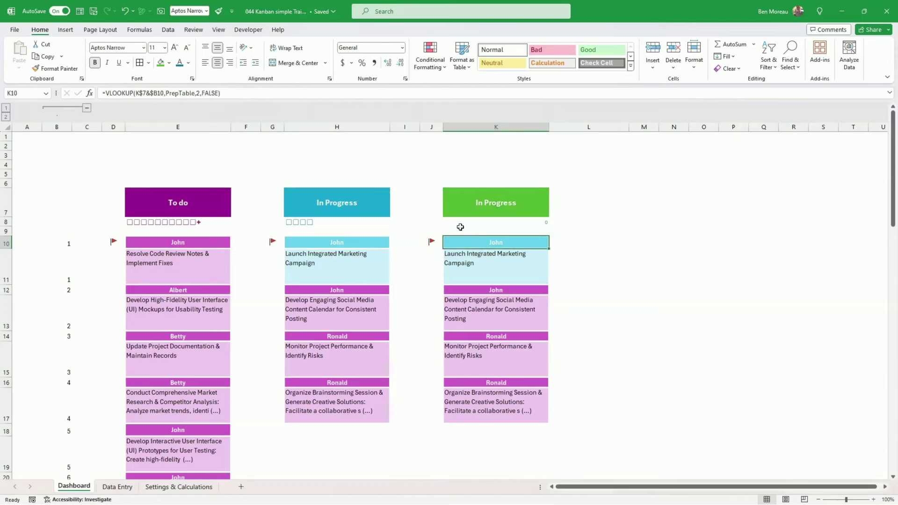
{"action": "left_click", "coordinate": [169, 62]}
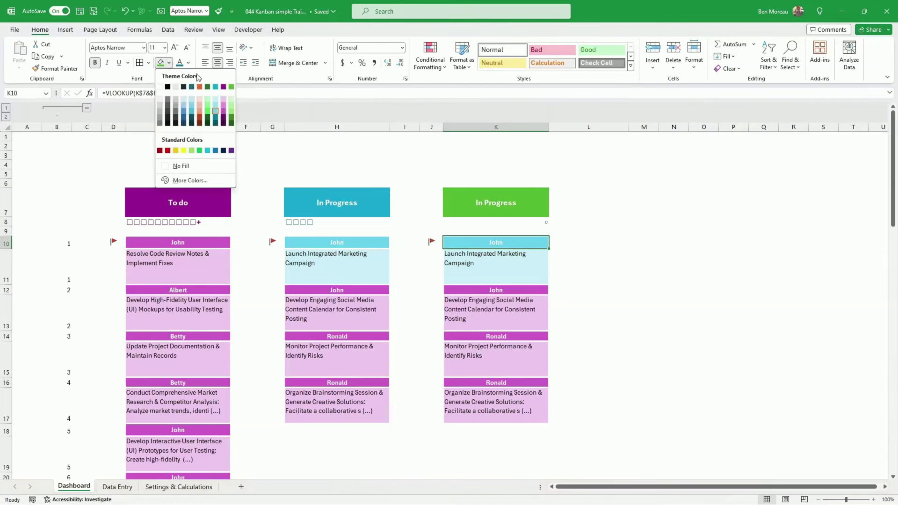
{"action": "left_click", "coordinate": [231, 111]}
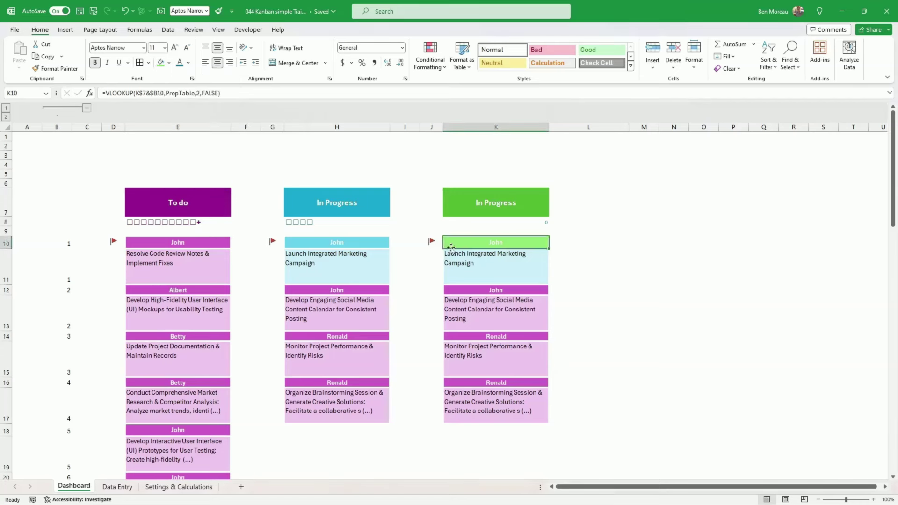
{"action": "key", "text": "Down"}
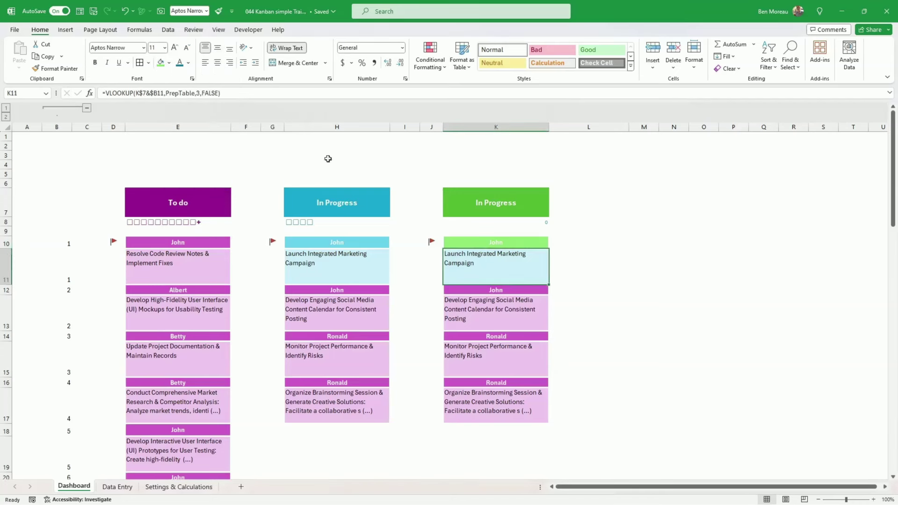
{"action": "left_click", "coordinate": [169, 62]}
{"action": "left_click", "coordinate": [231, 99]}
Step: Link the green column's header in K7 to the third status with the formula =Status3
{"action": "left_click", "coordinate": [471, 200]}
{"action": "type", "text": "="}
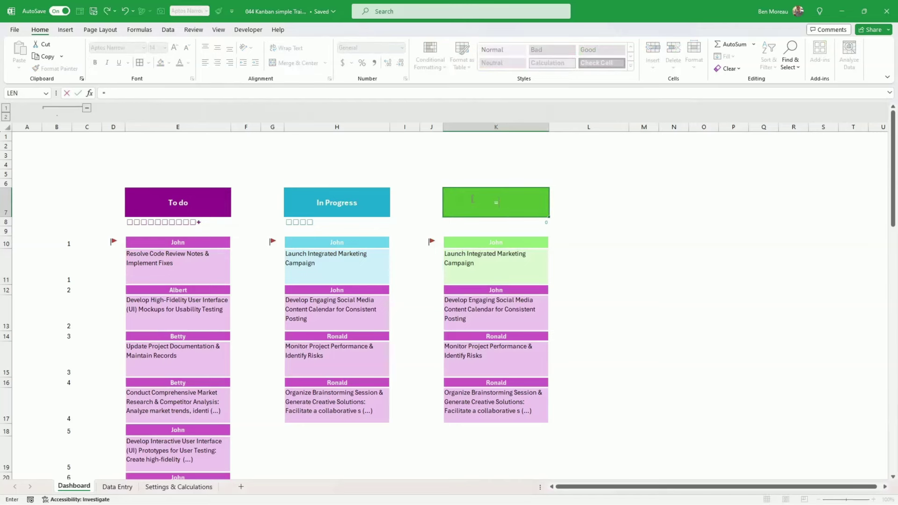
{"action": "type", "text": "Status3"}
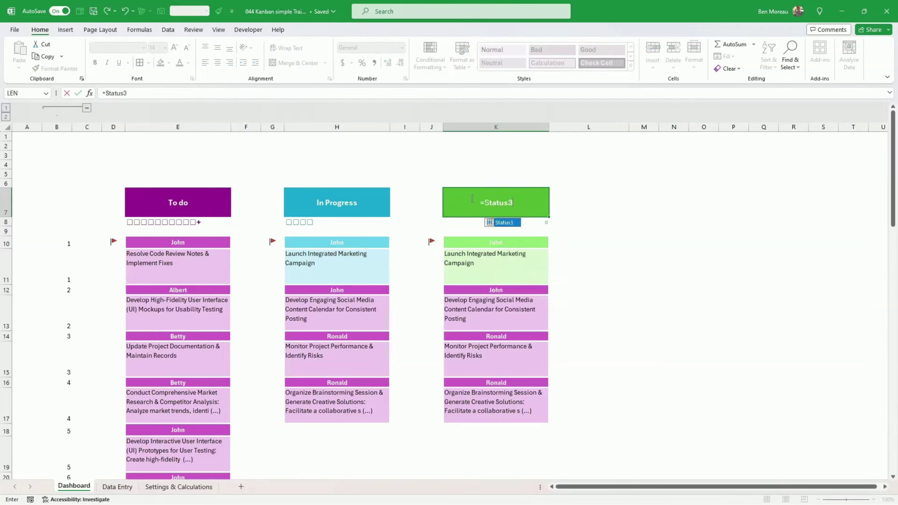
{"action": "key", "text": "Return"}
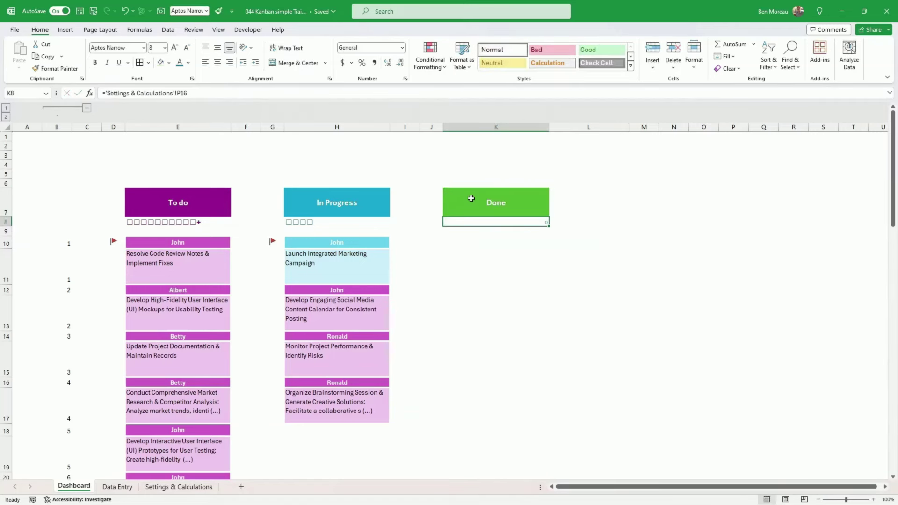
{"action": "left_click", "coordinate": [471, 198]}
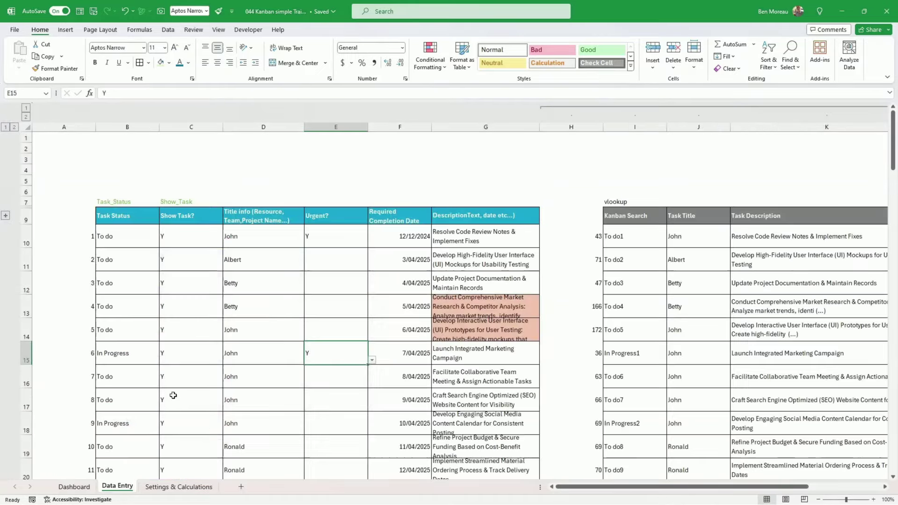
Step: Set the status of tasks 13, 14 and 15 to Done on the Data Entry sheet
{"action": "left_click", "coordinate": [118, 486]}
{"action": "left_click", "coordinate": [132, 393]}
{"action": "scroll", "coordinate": [140, 388], "scroll_direction": "down", "scroll_amount": 5}
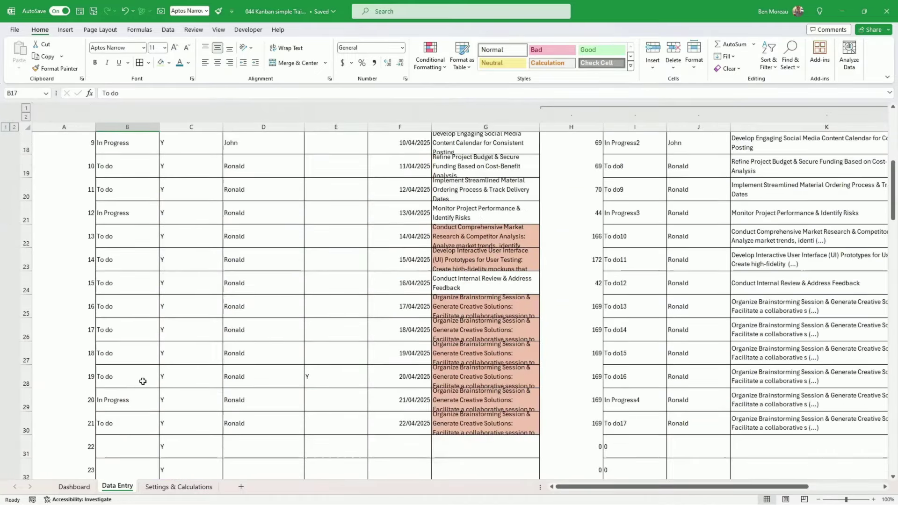
{"action": "left_click", "coordinate": [135, 235]}
{"action": "left_click", "coordinate": [164, 244]}
{"action": "left_click", "coordinate": [105, 268]}
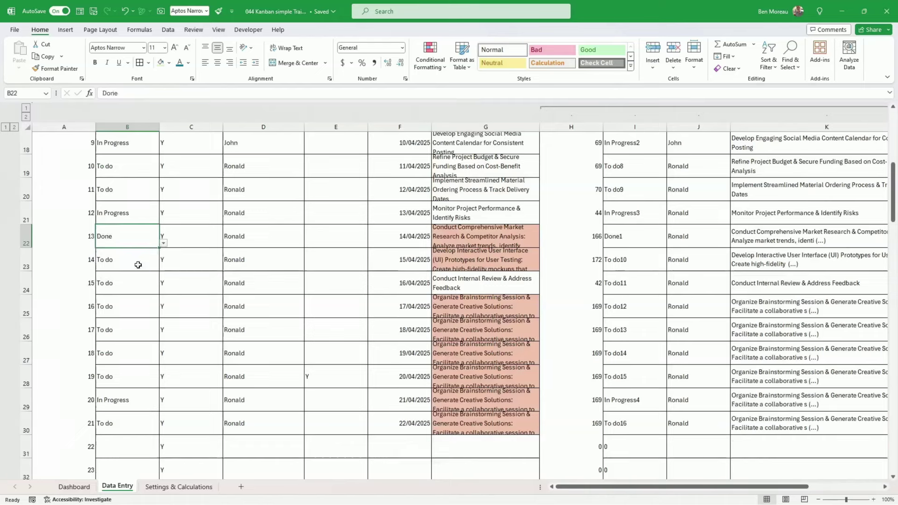
{"action": "left_click", "coordinate": [136, 260]}
{"action": "left_click", "coordinate": [164, 267]}
{"action": "left_click", "coordinate": [140, 292]}
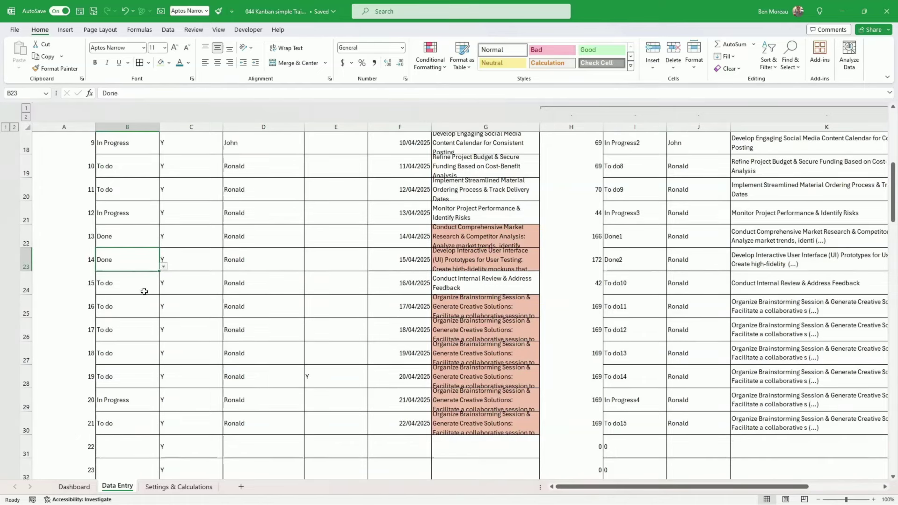
{"action": "left_click", "coordinate": [157, 283]}
{"action": "left_click", "coordinate": [165, 291]}
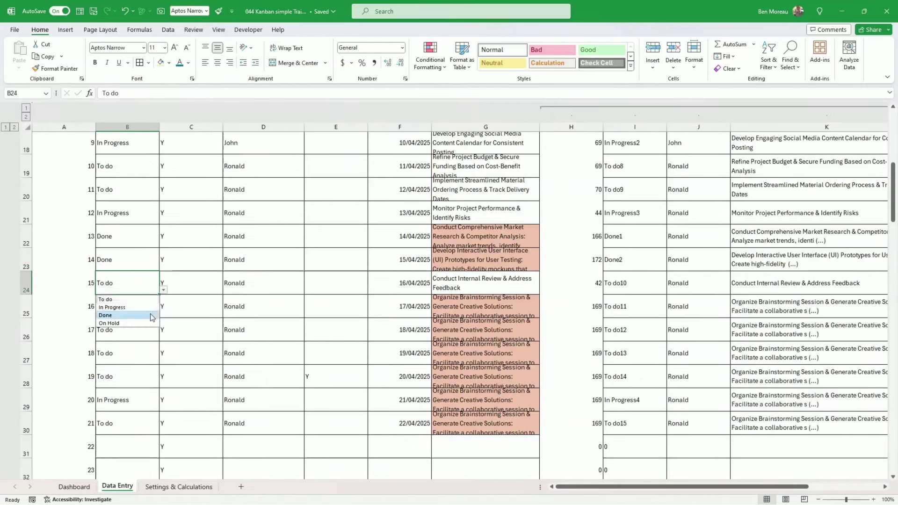
{"action": "left_click", "coordinate": [105, 315]}
Step: Set the status of task 17 to On Hold in cell B26
{"action": "left_click", "coordinate": [140, 330]}
{"action": "left_click", "coordinate": [164, 336]}
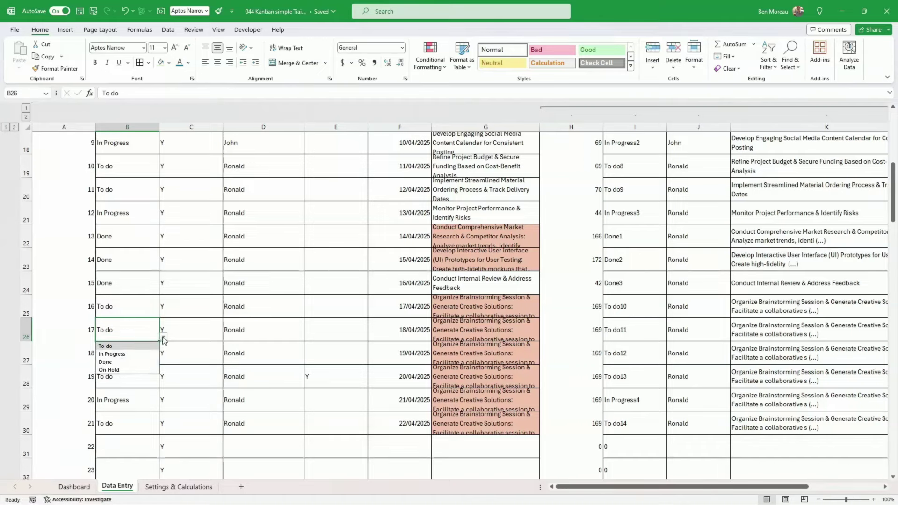
{"action": "left_click", "coordinate": [151, 368]}
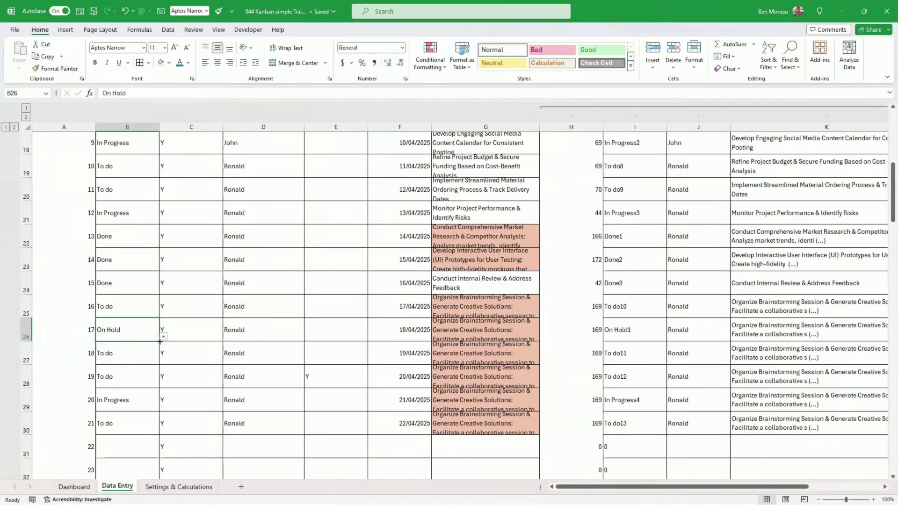
Step: Copy the On Hold status down to tasks 18 and 19, and return to the Dashboard sheet
{"action": "left_click_drag", "start_coordinate": [157, 343], "coordinate": [160, 381]}
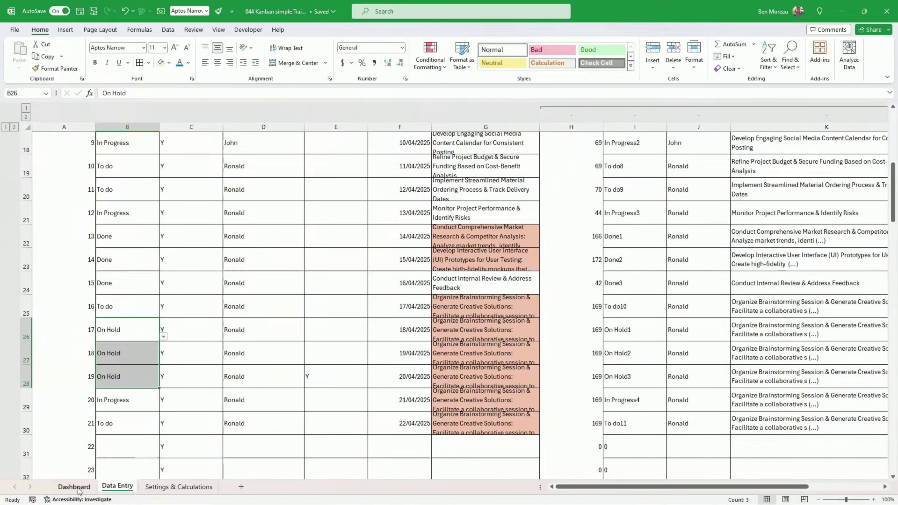
{"action": "left_click", "coordinate": [74, 487]}
{"action": "left_click", "coordinate": [556, 336]}
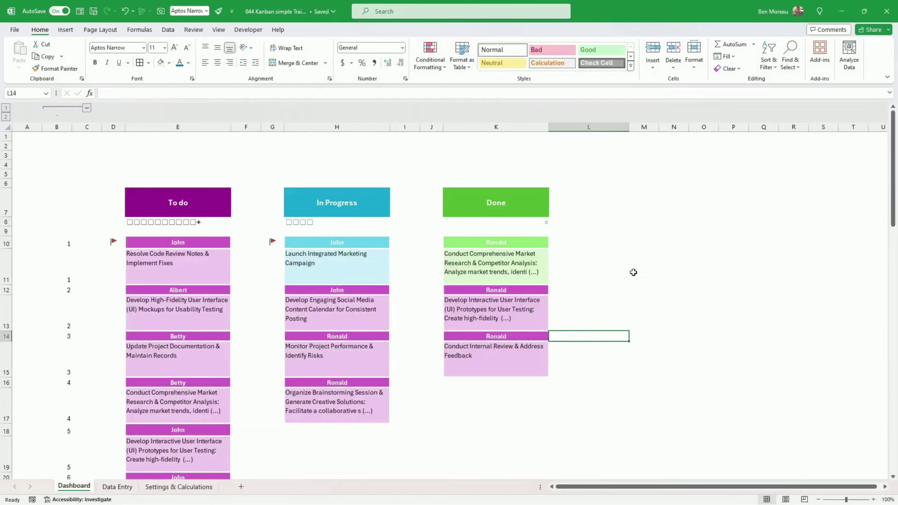
Step: Link the Done column's total in K8 to the third status's squares with ='Settings & Calculations'!M17
{"action": "left_click", "coordinate": [543, 219]}
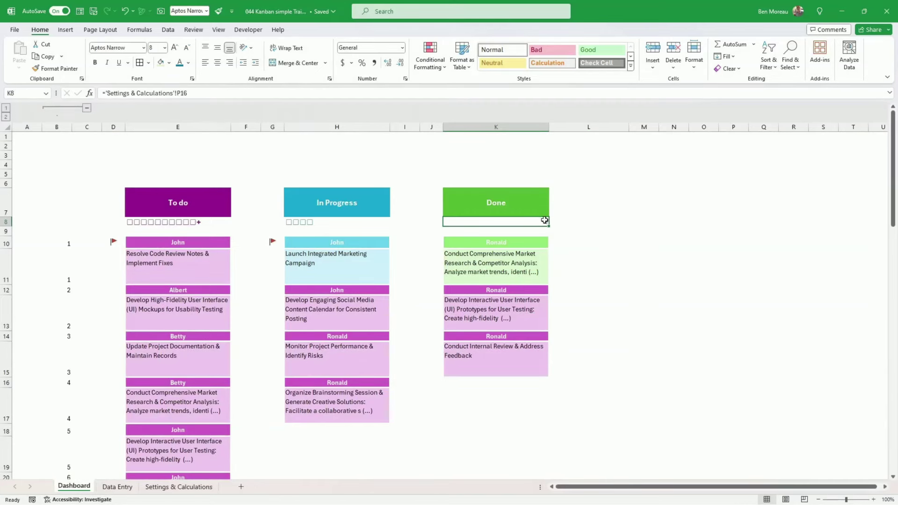
{"action": "type", "text": "="}
{"action": "left_click", "coordinate": [191, 485]}
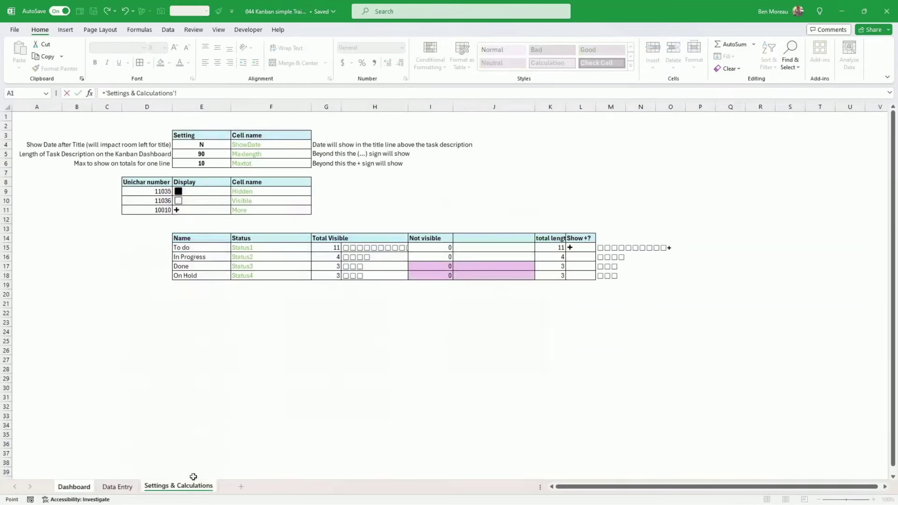
{"action": "left_click", "coordinate": [599, 267]}
{"action": "key", "text": "Return"}
Step: Change the font color of the Done total squares in K8 to a darker green
{"action": "left_click", "coordinate": [465, 224]}
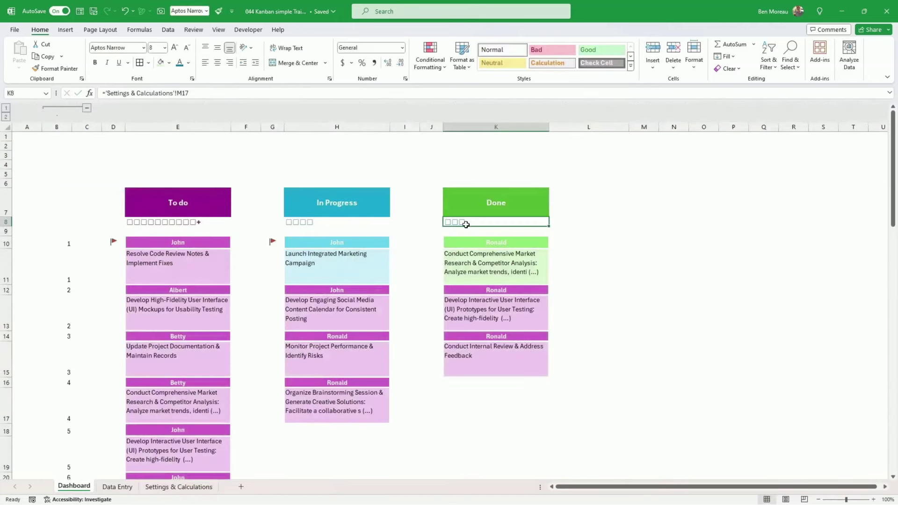
{"action": "left_click", "coordinate": [188, 63]}
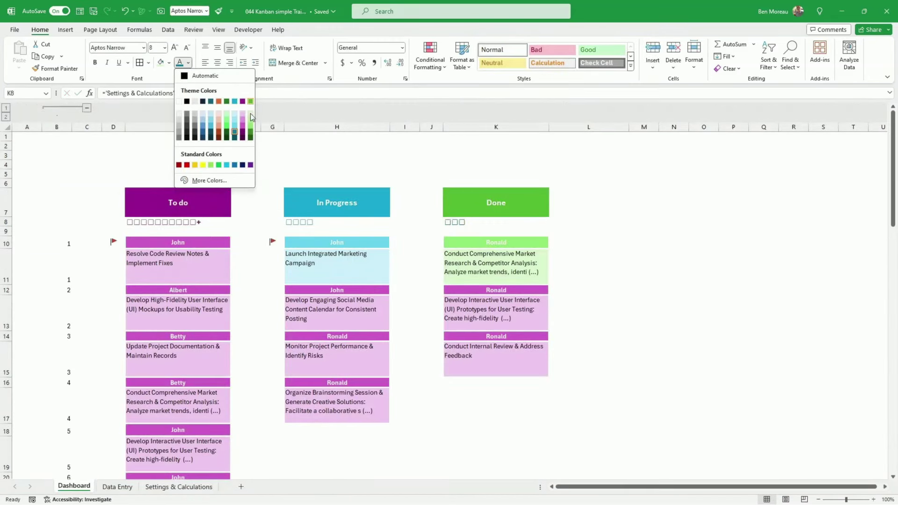
{"action": "left_click", "coordinate": [250, 133]}
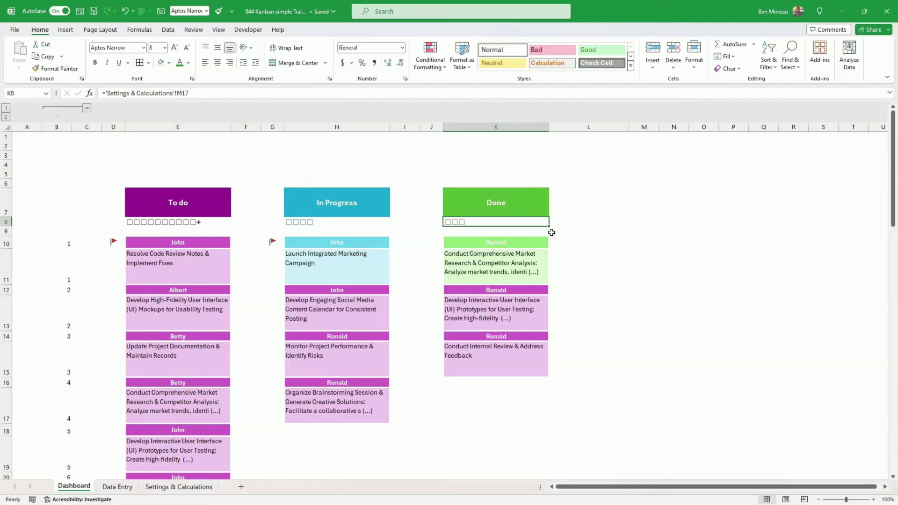
{"action": "left_click", "coordinate": [570, 240]}
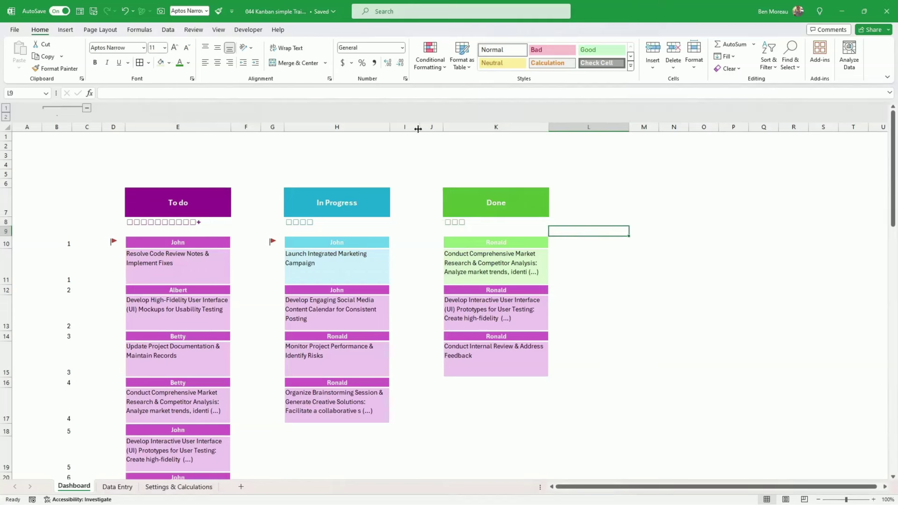
Step: Copy Done columns I to K and insert the copies at column L
{"action": "left_click_drag", "start_coordinate": [406, 127], "coordinate": [473, 131]}
{"action": "right_click", "coordinate": [472, 130]}
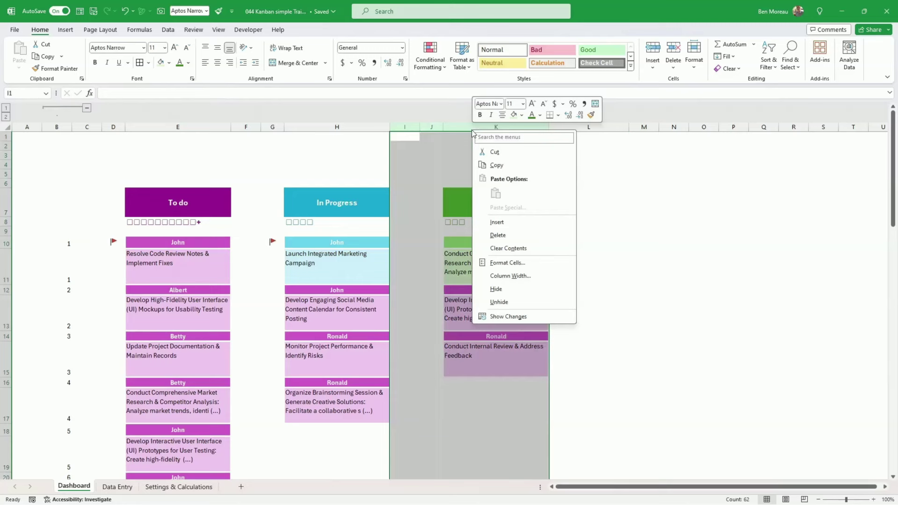
{"action": "left_click", "coordinate": [503, 165]}
{"action": "right_click", "coordinate": [568, 129]}
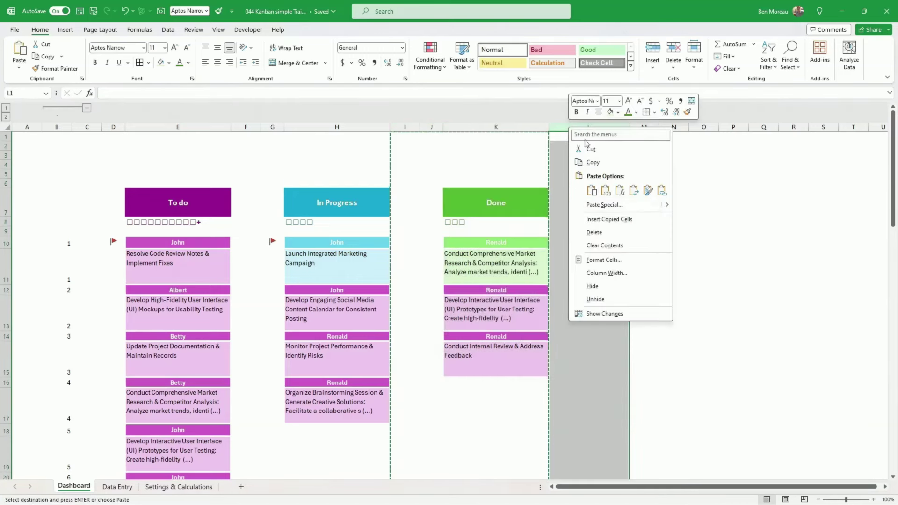
{"action": "left_click", "coordinate": [599, 218]}
Step: Link the copied column's header in N7 to the fourth status with the formula =Status4
{"action": "left_click", "coordinate": [645, 205]}
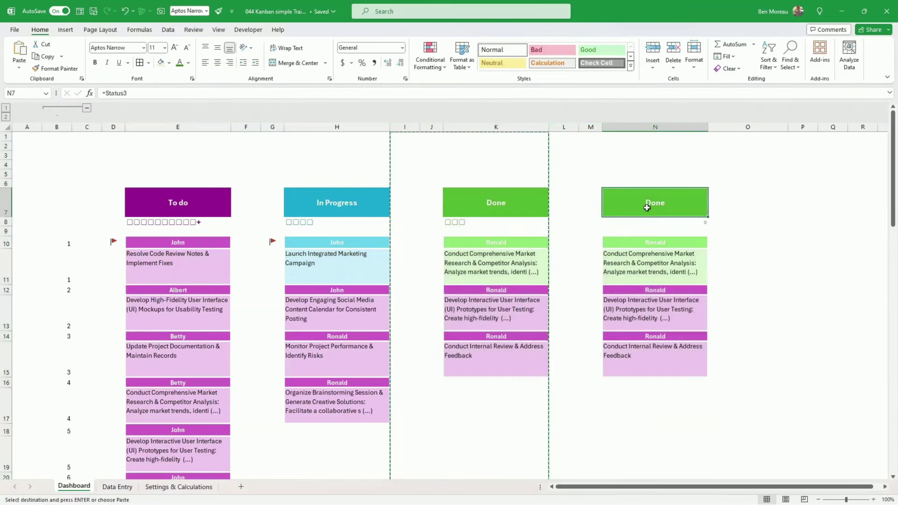
{"action": "left_click", "coordinate": [136, 92]}
{"action": "type", "text": "4"}
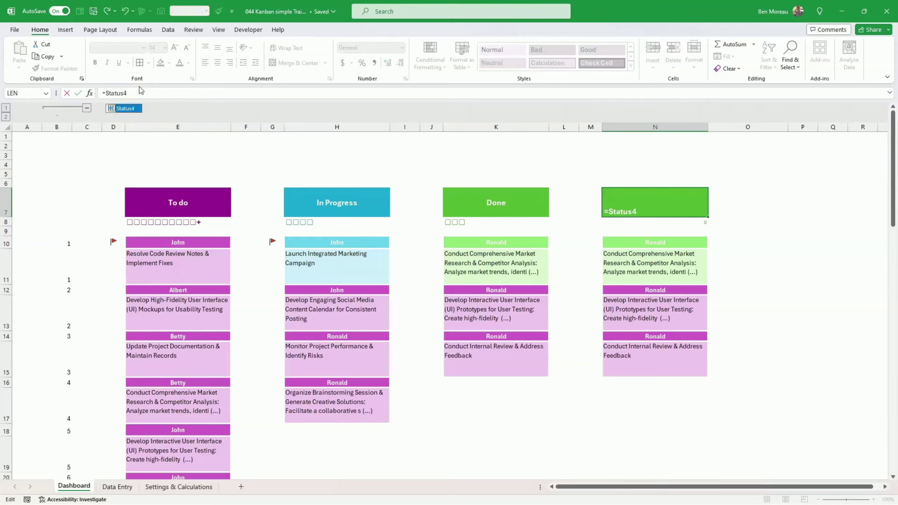
{"action": "key", "text": "Return"}
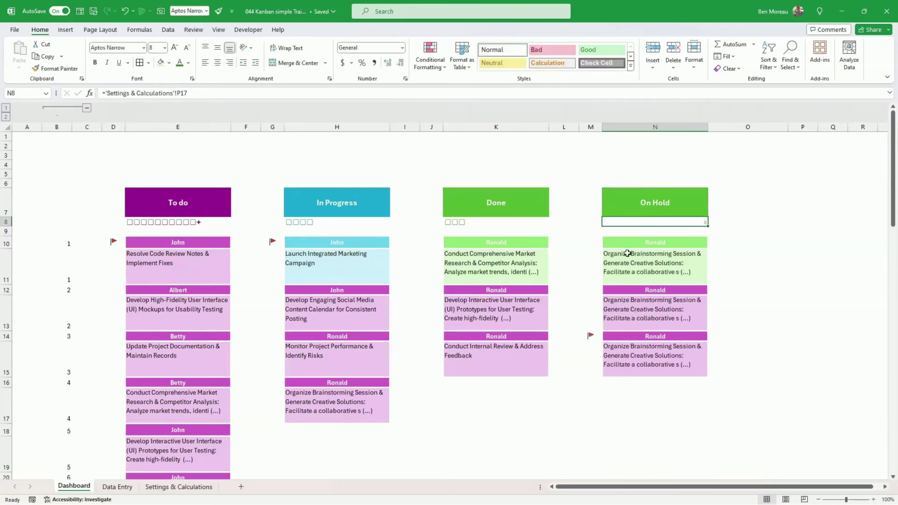
{"action": "left_click", "coordinate": [676, 243]}
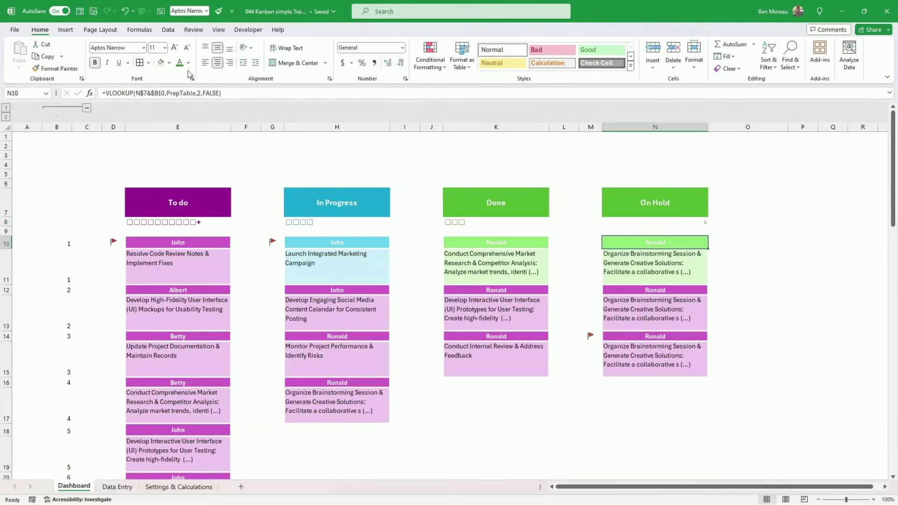
{"action": "left_click", "coordinate": [170, 63]}
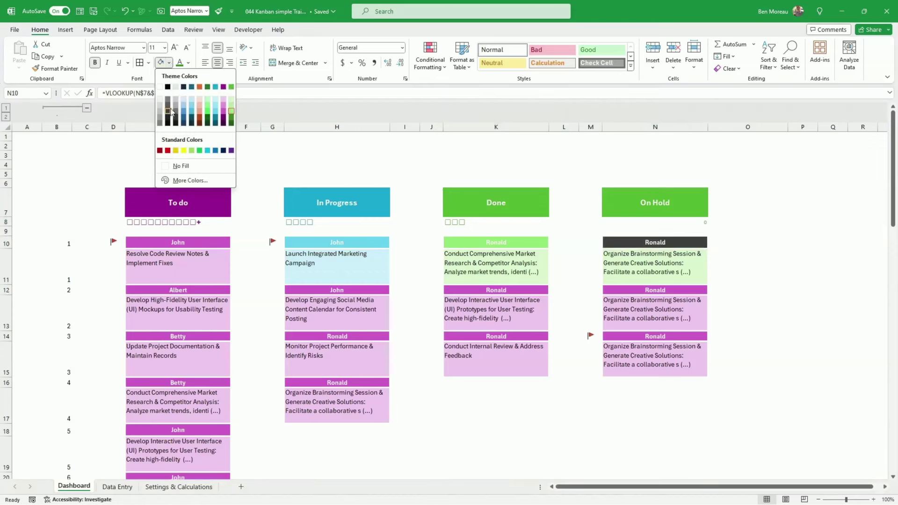
{"action": "left_click", "coordinate": [231, 111]}
Step: Fill the On Hold header in N7 with a dark gray theme color
{"action": "left_click", "coordinate": [632, 203]}
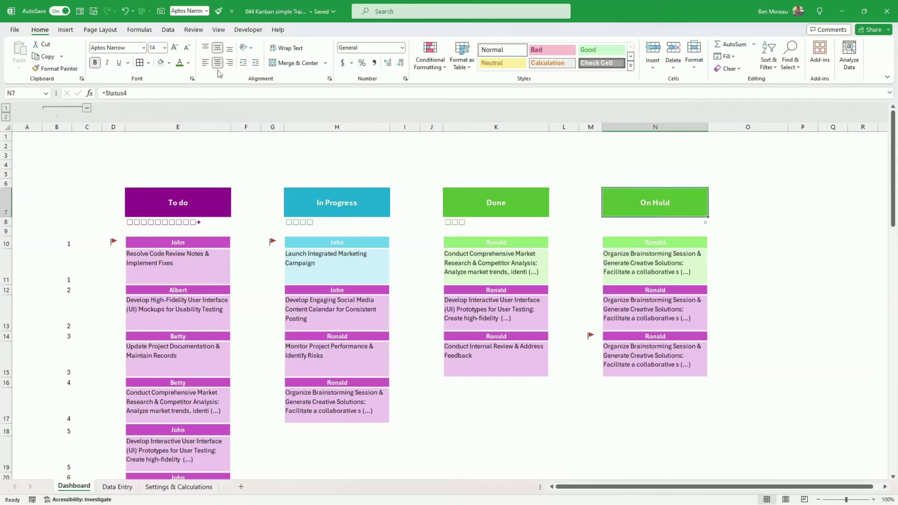
{"action": "left_click", "coordinate": [170, 63]}
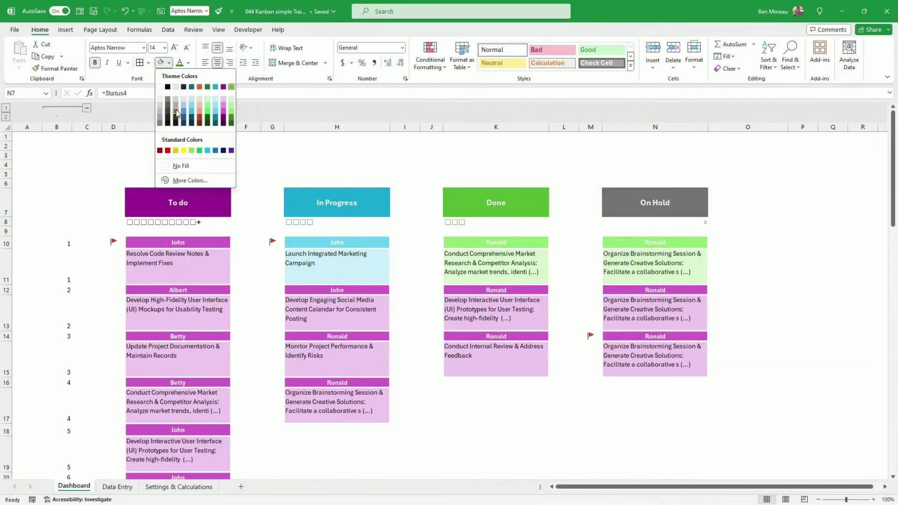
{"action": "left_click", "coordinate": [176, 110]}
Step: Link the On Hold total in N8 to the fourth status's squares with ='Settings & Calculations'!M18
{"action": "left_click", "coordinate": [613, 223]}
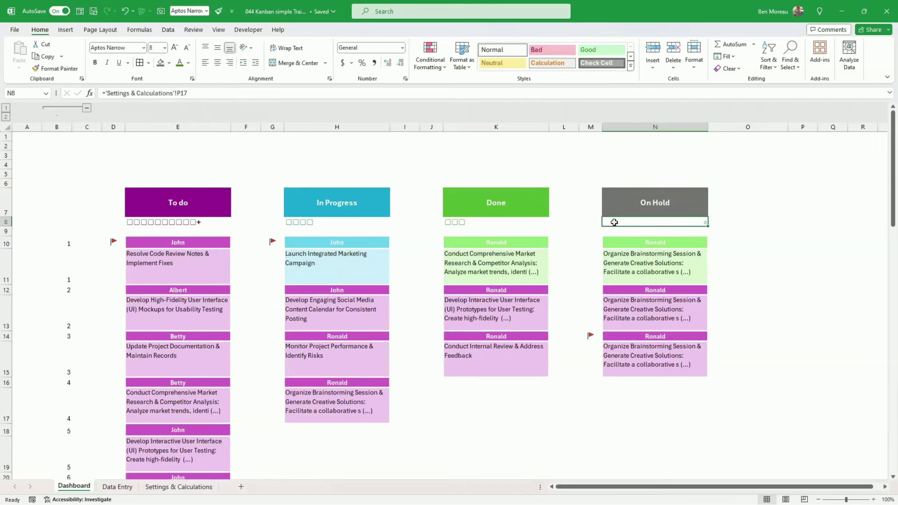
{"action": "type", "text": "="}
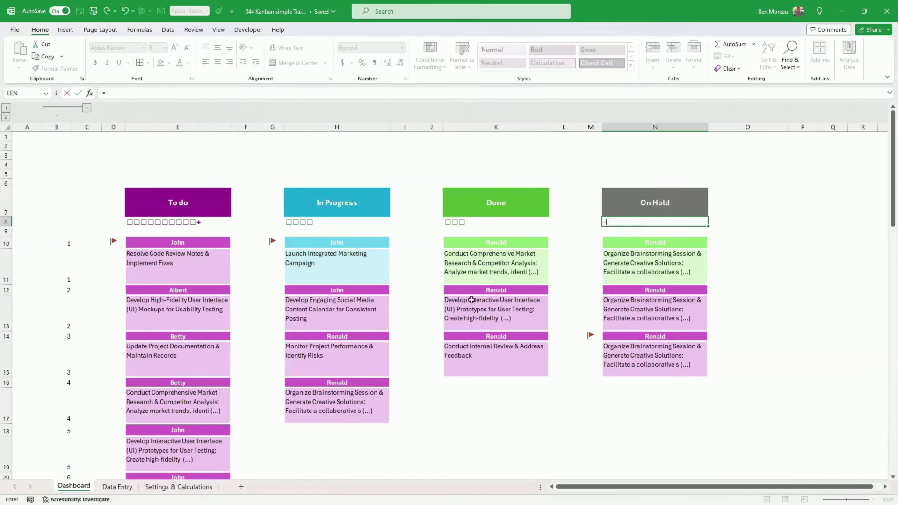
{"action": "left_click", "coordinate": [189, 487]}
{"action": "left_click", "coordinate": [602, 278]}
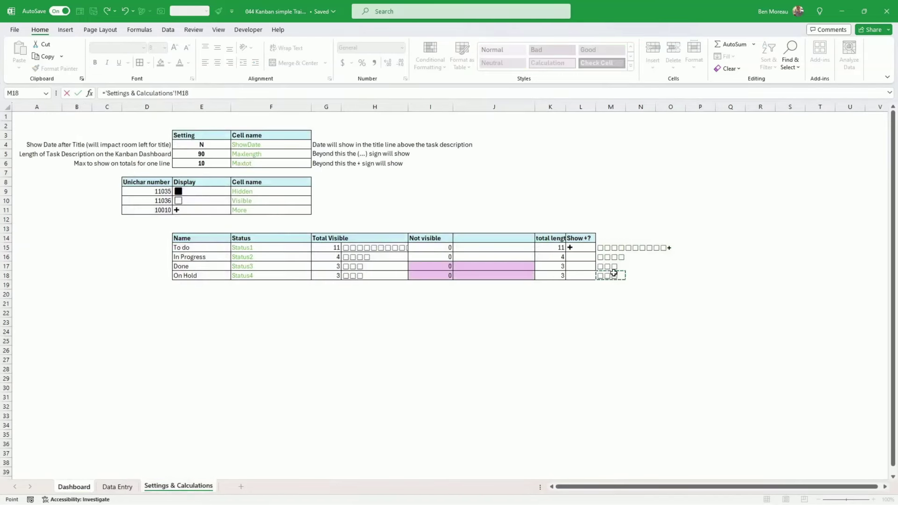
{"action": "key", "text": "Return"}
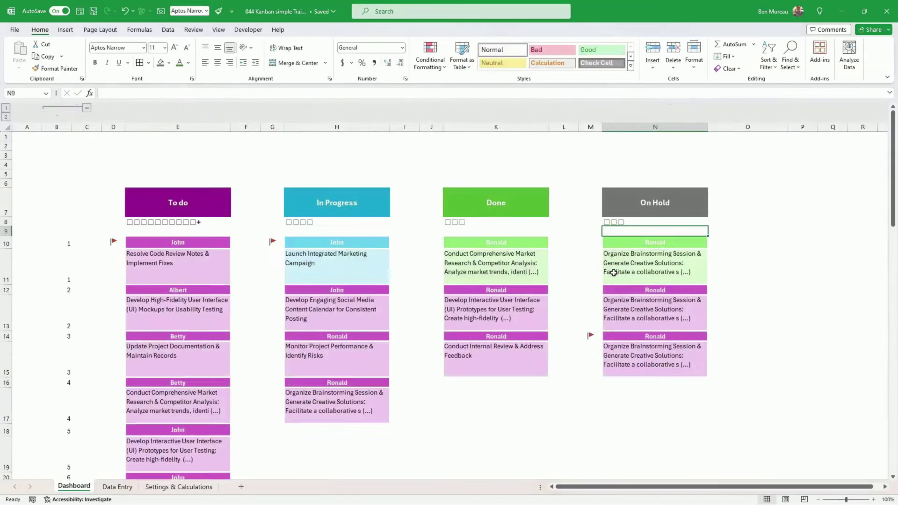
Step: Change the font color of the On Hold total squares in N8 to gray
{"action": "left_click", "coordinate": [658, 222]}
{"action": "left_click", "coordinate": [188, 63]}
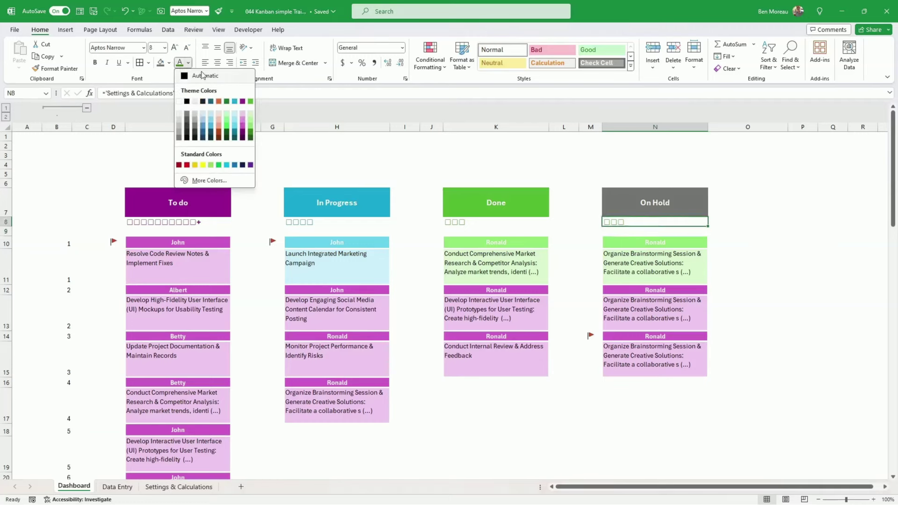
{"action": "left_click", "coordinate": [195, 129]}
Step: Fill the first On Hold card with lighter grays: a medium gray for name cell N10 and a very light gray for description cell N11
{"action": "left_click", "coordinate": [617, 241]}
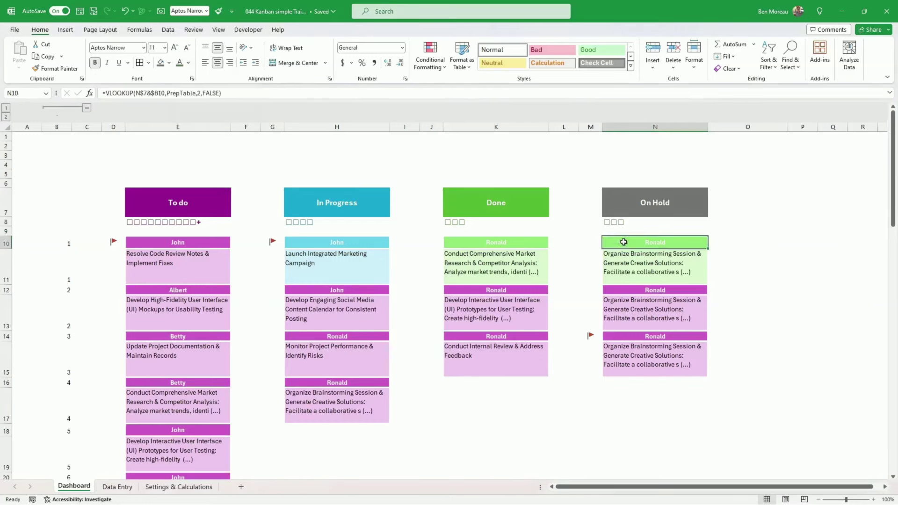
{"action": "left_click", "coordinate": [168, 63]}
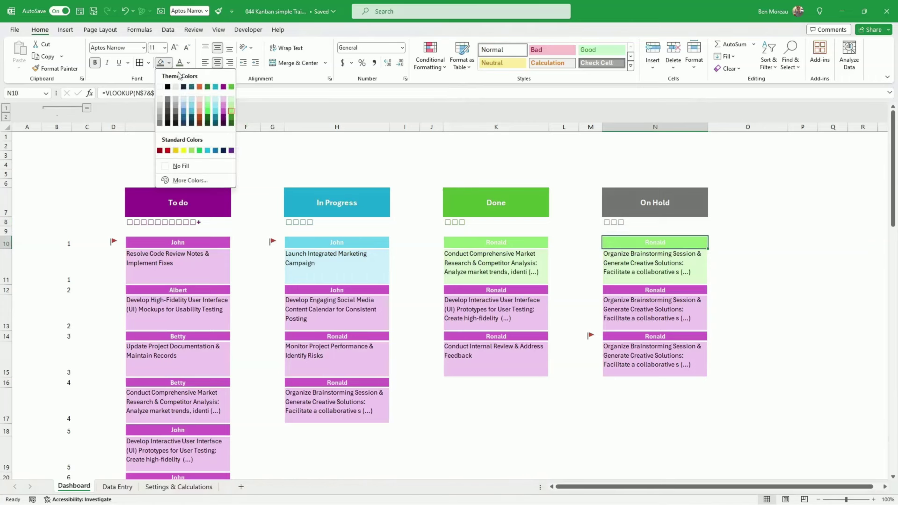
{"action": "left_click", "coordinate": [176, 105]}
{"action": "left_click", "coordinate": [610, 262]}
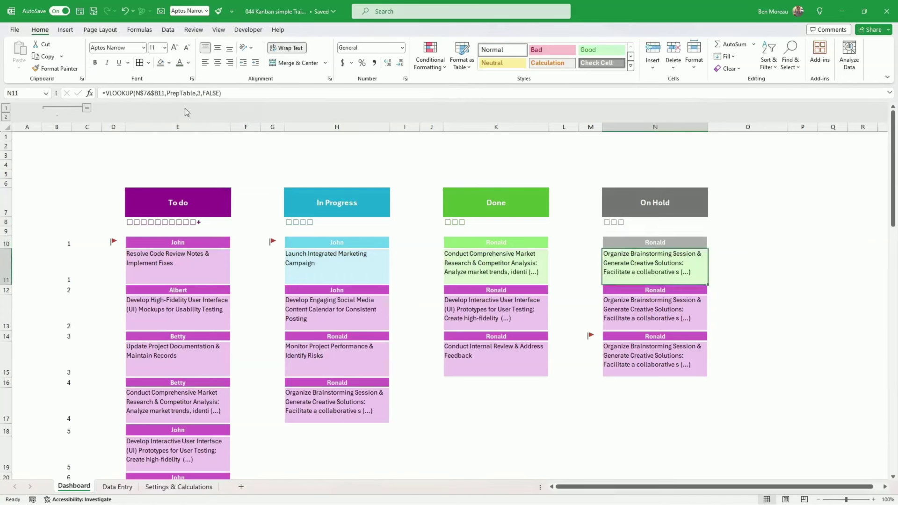
{"action": "left_click", "coordinate": [169, 63]}
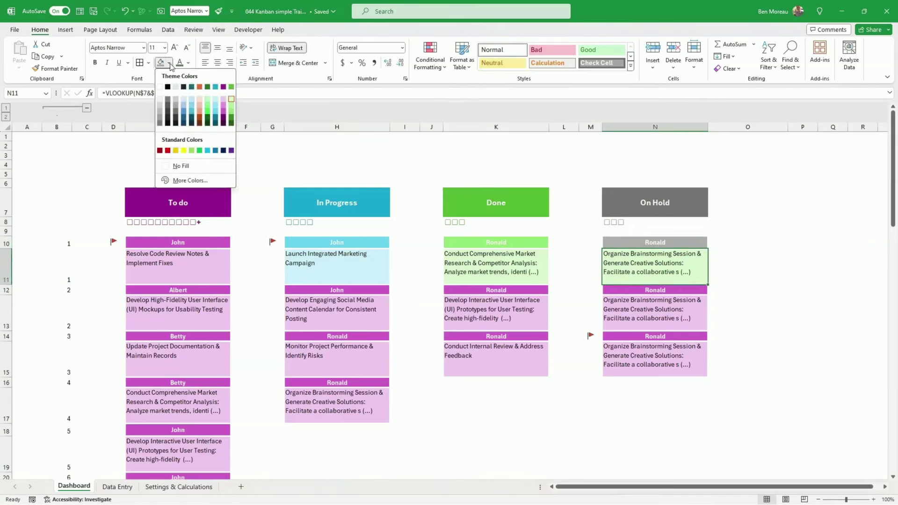
{"action": "left_click", "coordinate": [161, 100]}
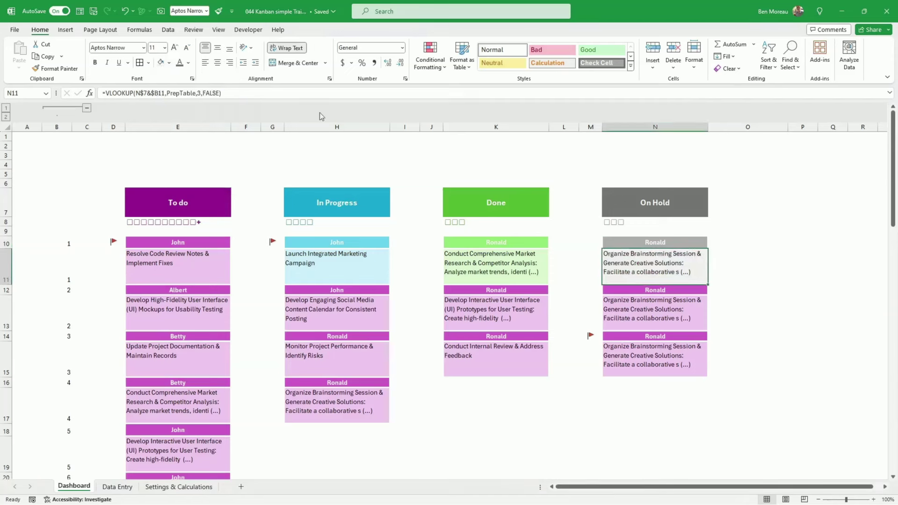
{"action": "left_click", "coordinate": [801, 201]}
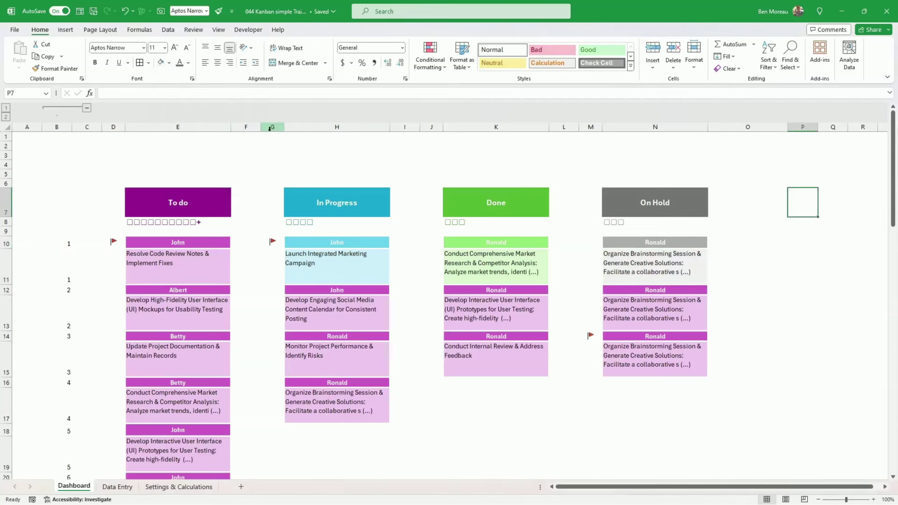
Step: Narrow columns F, J and M to tighten the gaps between the four status columns
{"action": "left_click_drag", "start_coordinate": [260, 125], "coordinate": [252, 125]}
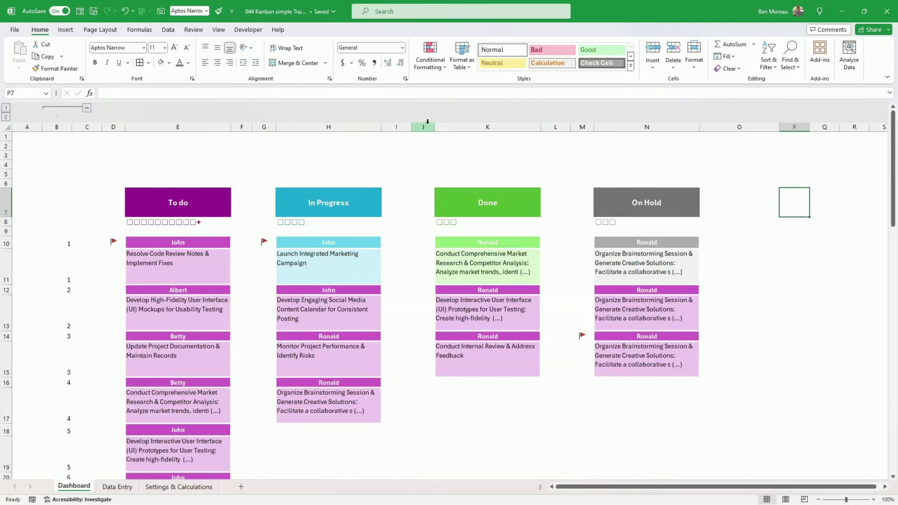
{"action": "left_click_drag", "start_coordinate": [426, 126], "coordinate": [427, 127]}
{"action": "left_click_drag", "start_coordinate": [580, 127], "coordinate": [576, 127]}
{"action": "left_click", "coordinate": [776, 311]}
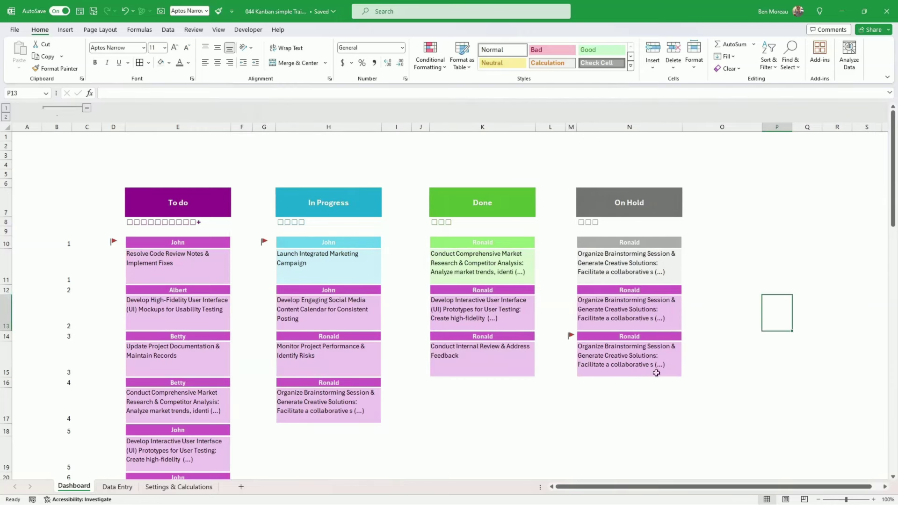
Step: Replace the fixed card number in B10 with a formula that adds 1 to cell B9 above it
{"action": "left_click", "coordinate": [67, 245]}
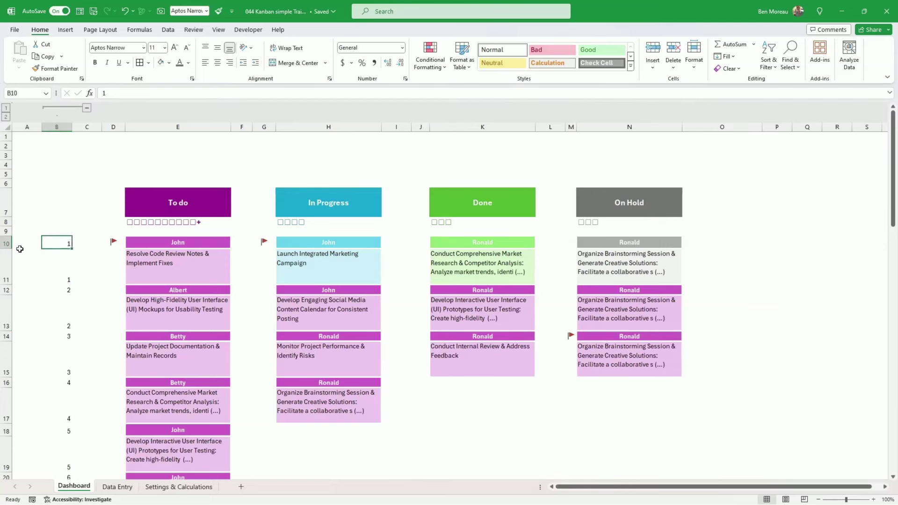
{"action": "left_click", "coordinate": [64, 230]}
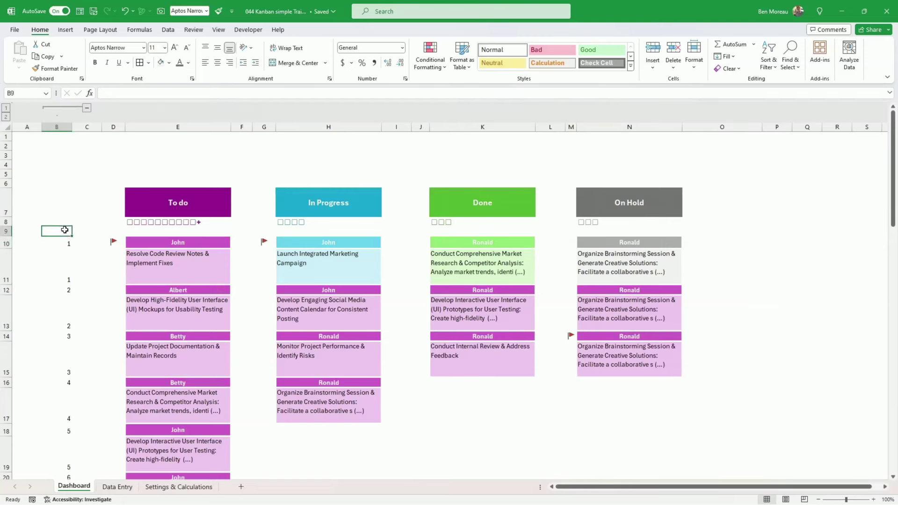
{"action": "key", "text": "Down"}
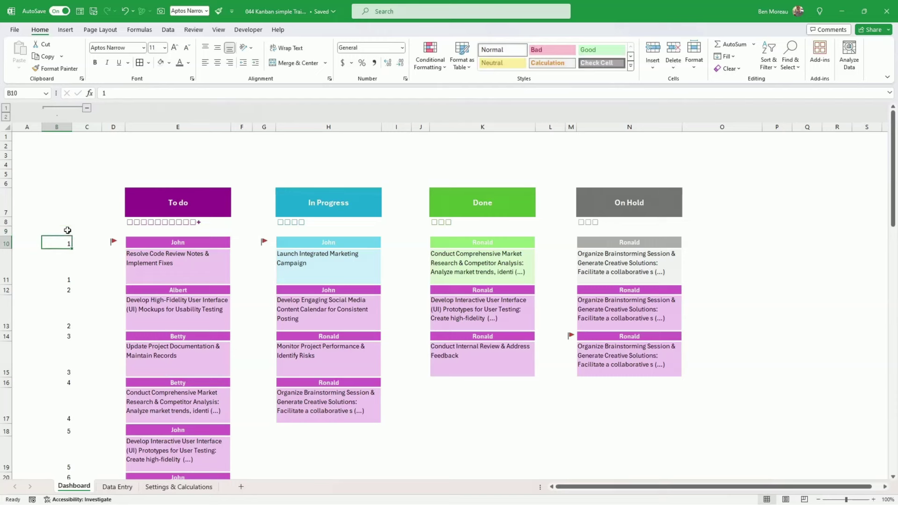
{"action": "type", "text": "="}
{"action": "left_click", "coordinate": [67, 230]}
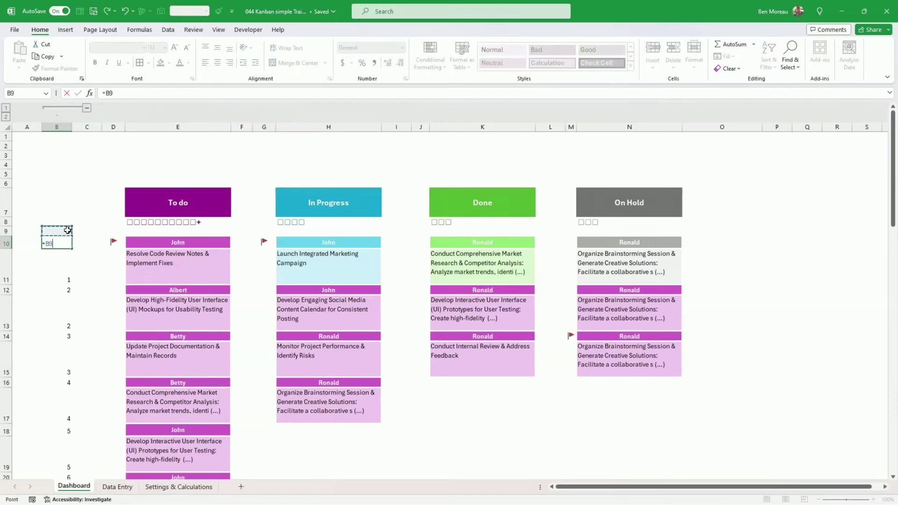
{"action": "key", "text": "Return"}
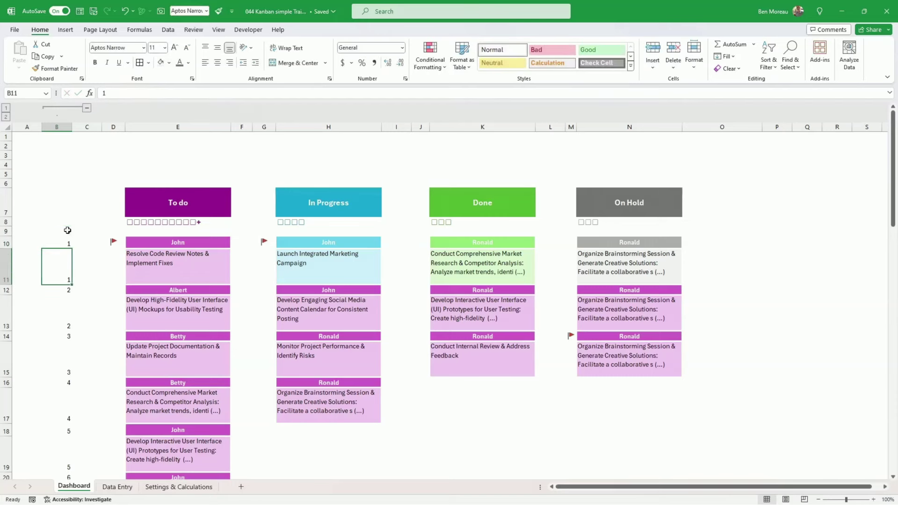
Step: Copy the first card's rows 10 and 11 and insert the copied rows at row 12
{"action": "left_click", "coordinate": [160, 279]}
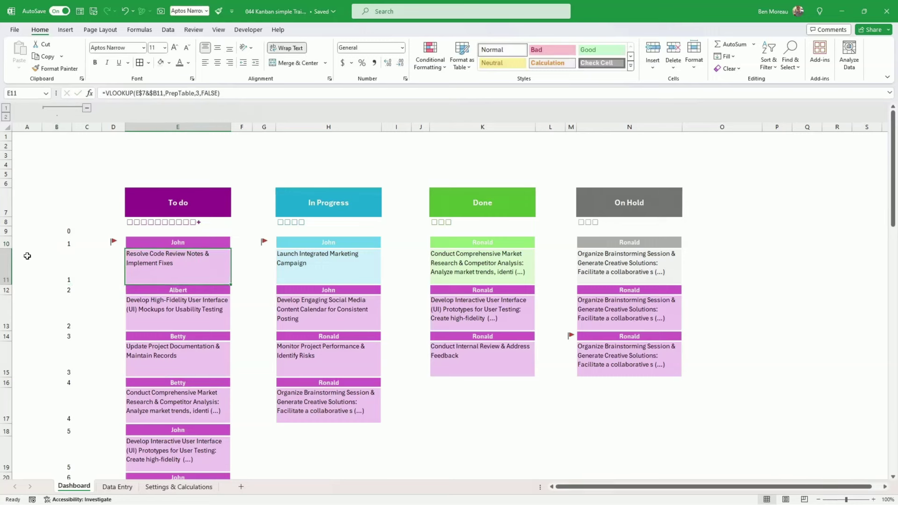
{"action": "left_click", "coordinate": [6, 243]}
{"action": "right_click", "coordinate": [7, 262]}
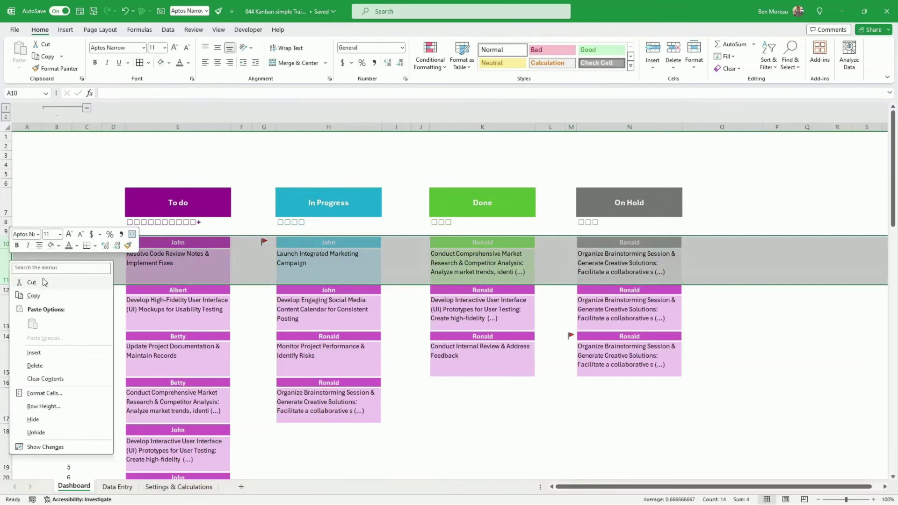
{"action": "left_click", "coordinate": [48, 296]}
{"action": "left_click", "coordinate": [6, 289]}
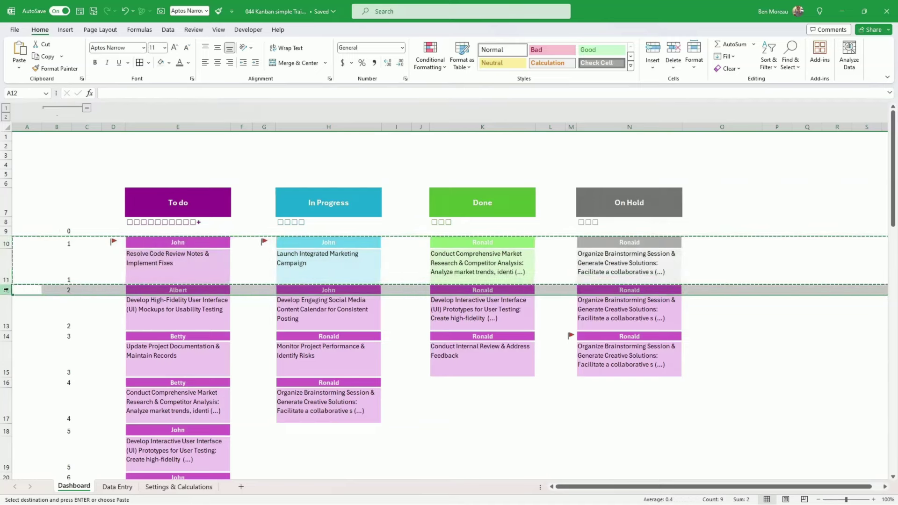
{"action": "right_click", "coordinate": [7, 290]}
{"action": "left_click", "coordinate": [63, 381]}
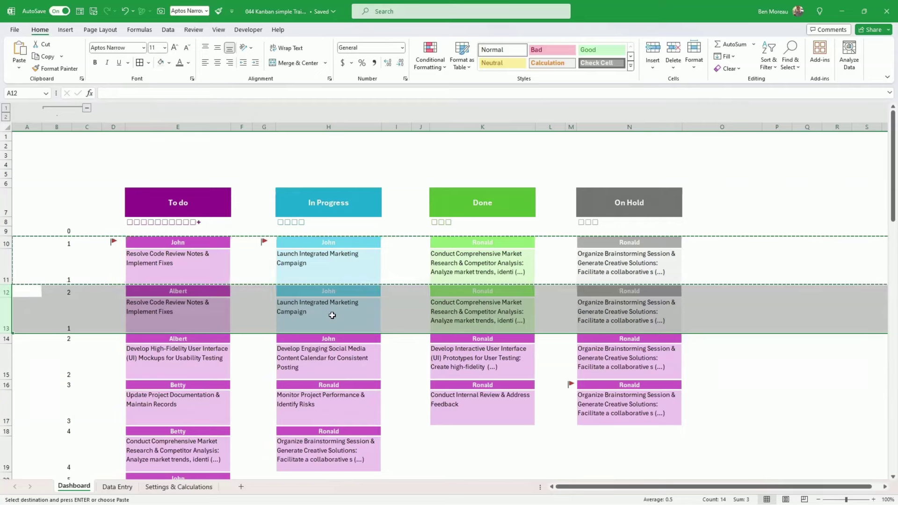
Step: Link each description row's card number to the cell above: =B10 in B11 and =B12 in B13
{"action": "left_click", "coordinate": [70, 279]}
{"action": "type", "text": "1"}
{"action": "key", "text": "ctrl+Return"}
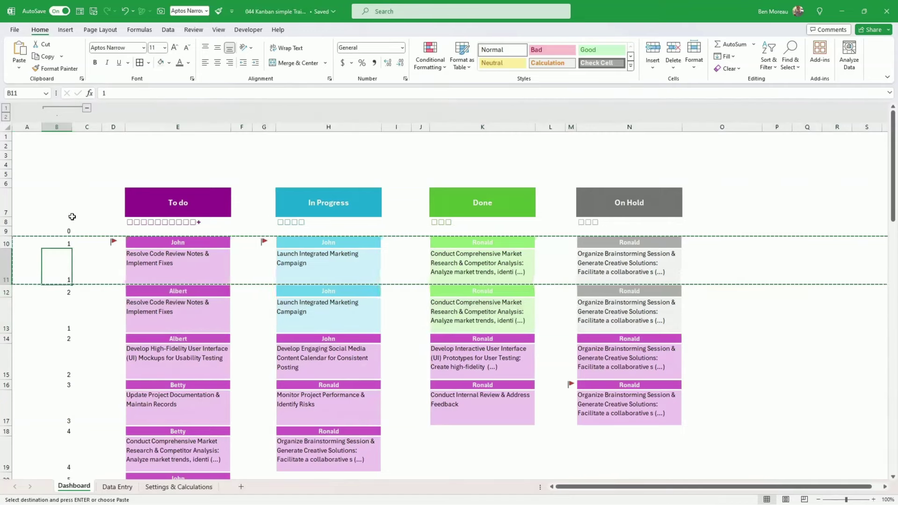
{"action": "key", "text": "Escape"}
{"action": "key", "text": "Return"}
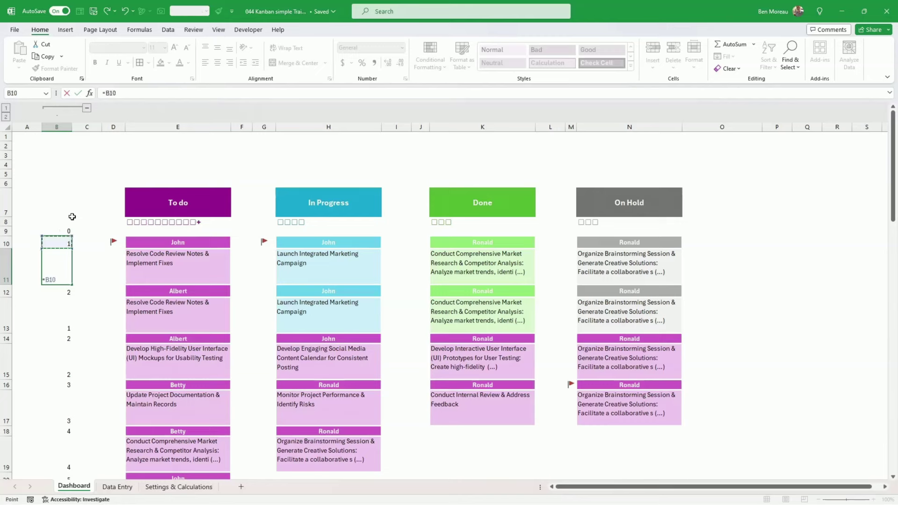
{"action": "key", "text": "Down"}
{"action": "type", "text": "2"}
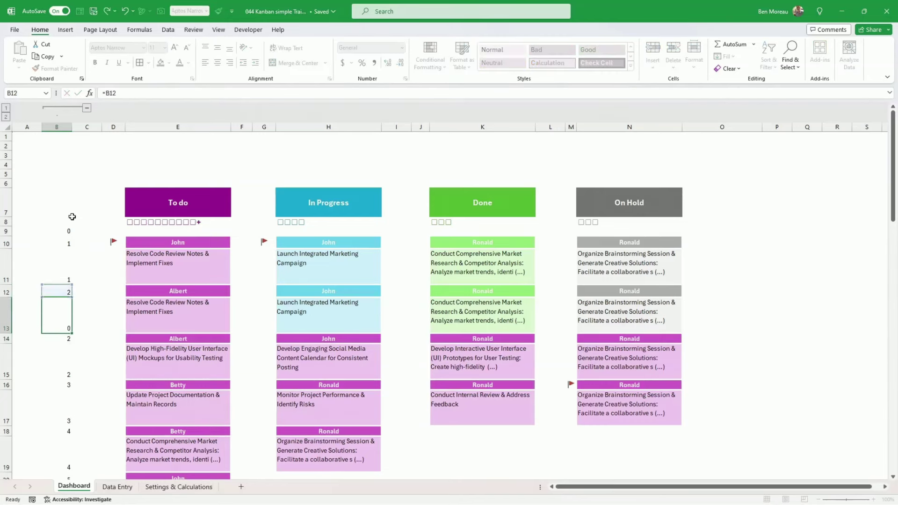
{"action": "key", "text": "Return"}
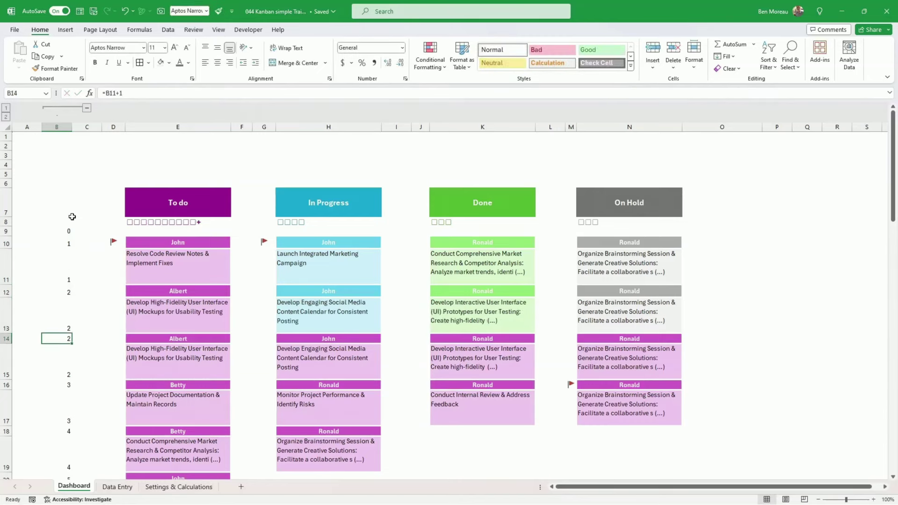
Step: Delete the old purple card rows from row 14 downward
{"action": "mouse_move", "coordinate": [5, 338]}
{"action": "left_mouse_down"}
{"action": "mouse_move", "coordinate": [8, 437]}
{"action": "mouse_move", "coordinate": [26, 328]}
{"action": "mouse_move", "coordinate": [5, 339]}
{"action": "left_mouse_up"}
{"action": "right_click", "coordinate": [4, 338]}
{"action": "left_click", "coordinate": [33, 251]}
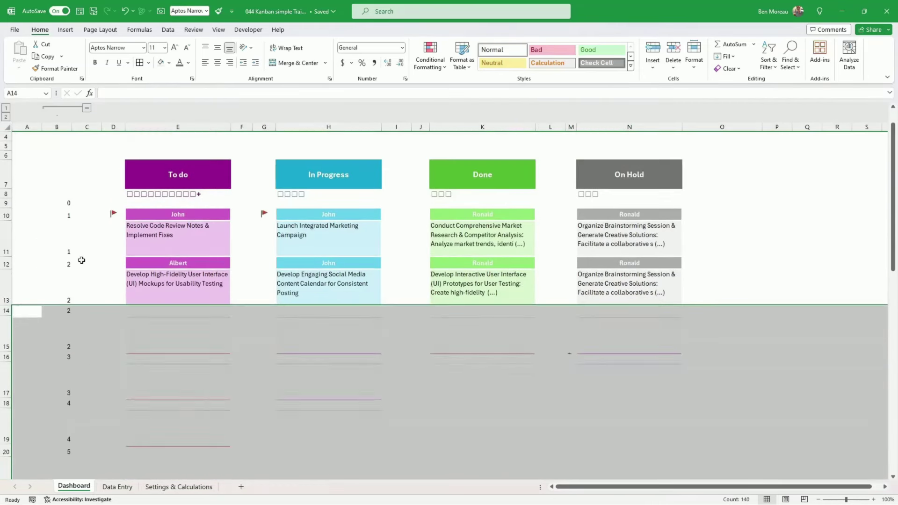
{"action": "left_click", "coordinate": [100, 279]}
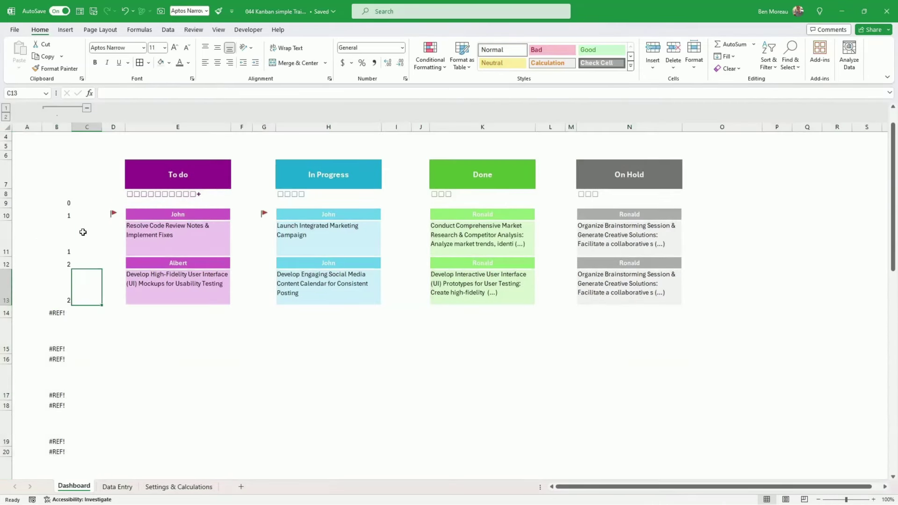
Step: Clear the leftover #REF! numbers in column B from B14 downward
{"action": "left_click", "coordinate": [53, 316]}
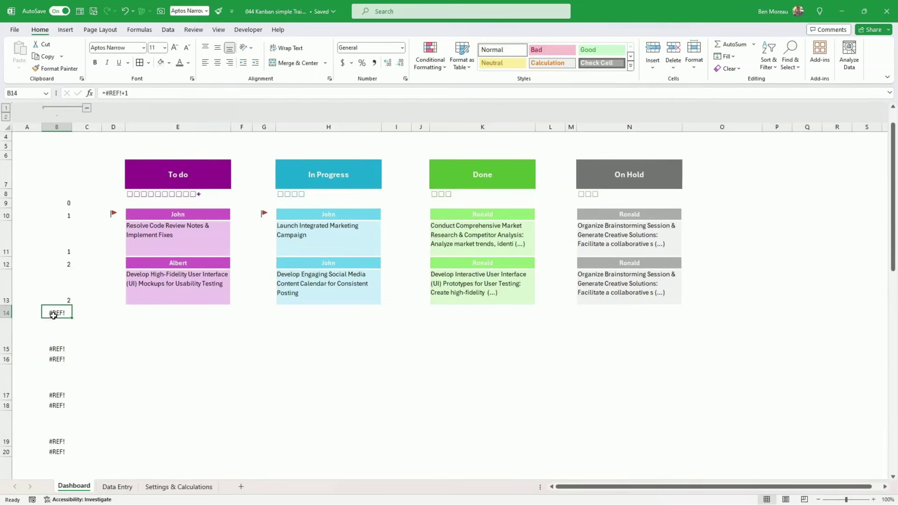
{"action": "key", "text": "ctrl+shift+Down"}
{"action": "scroll", "coordinate": [62, 304], "scroll_direction": "up", "scroll_amount": 10}
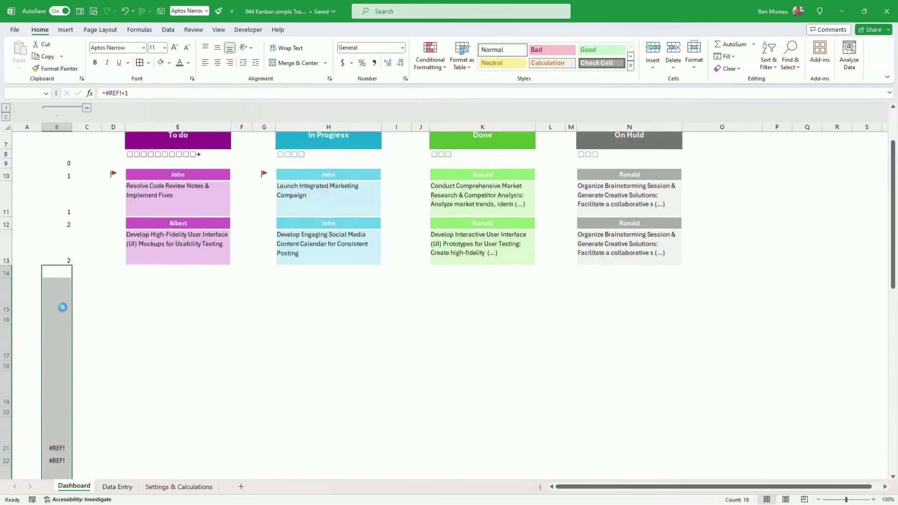
{"action": "key", "text": "Delete"}
{"action": "left_click", "coordinate": [191, 355]}
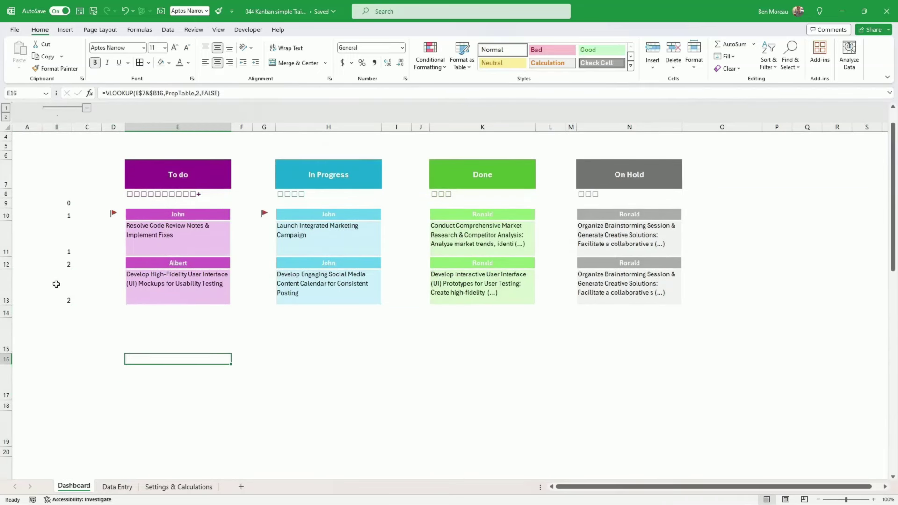
Step: Copy rows 10 through 13, covering the first two cards, and insert the copied rows at row 14
{"action": "left_click_drag", "start_coordinate": [10, 304], "coordinate": [11, 303]}
{"action": "left_click_drag", "start_coordinate": [7, 256], "coordinate": [14, 257]}
{"action": "left_click", "coordinate": [19, 261]}
{"action": "left_click_drag", "start_coordinate": [13, 217], "coordinate": [10, 300]}
{"action": "right_click", "coordinate": [9, 287]}
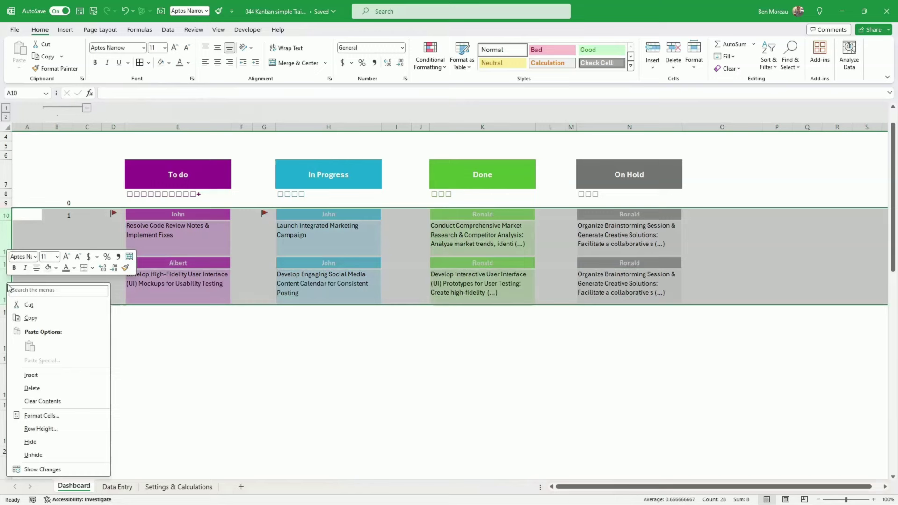
{"action": "left_click", "coordinate": [29, 318]}
{"action": "left_click", "coordinate": [7, 313]}
{"action": "right_click", "coordinate": [33, 316]}
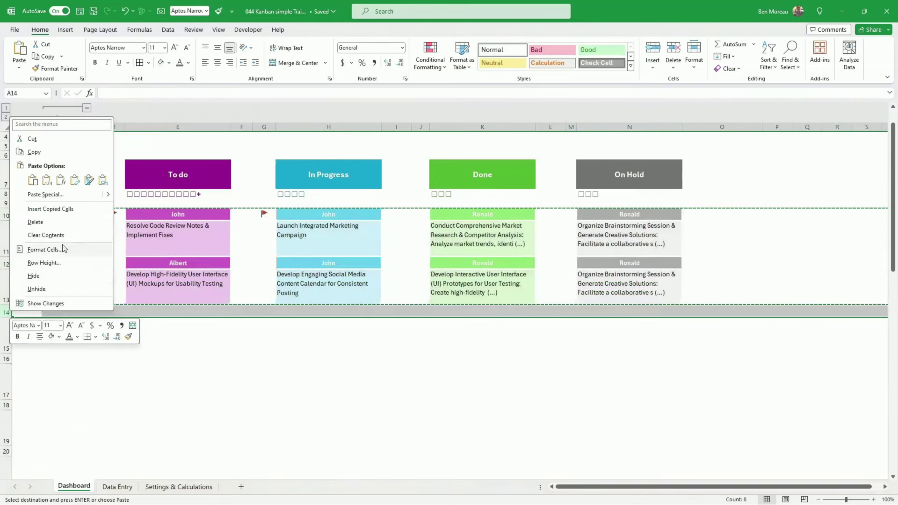
{"action": "left_click", "coordinate": [51, 209]}
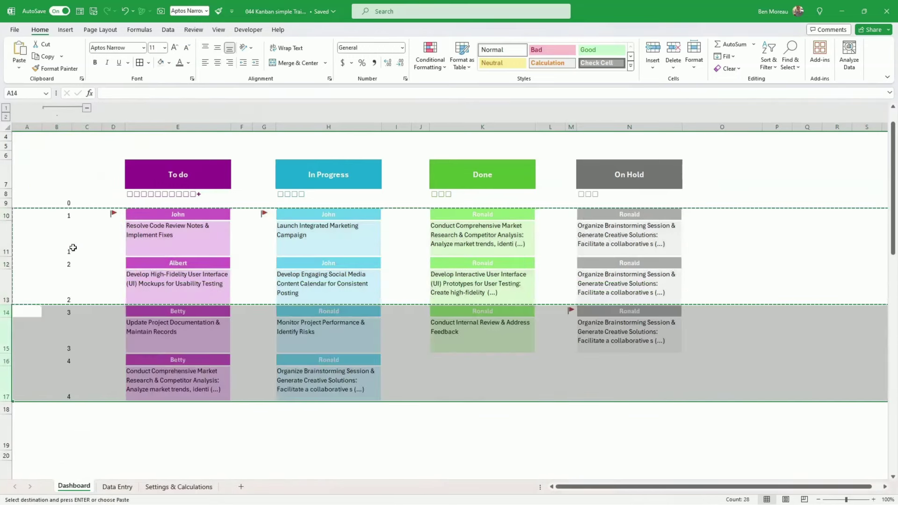
Step: Copy rows 10 through 17, covering four cards, and insert the copied rows at row 18
{"action": "left_click_drag", "start_coordinate": [8, 215], "coordinate": [10, 374]}
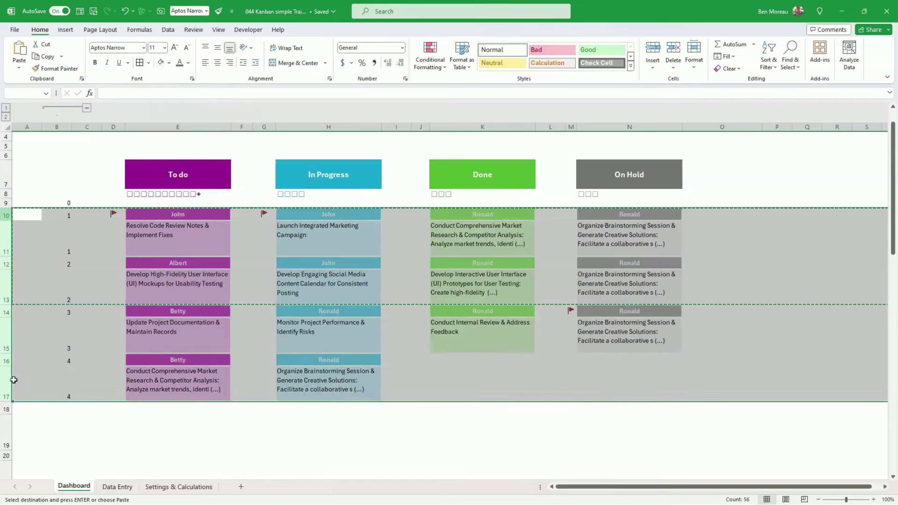
{"action": "right_click", "coordinate": [6, 374]}
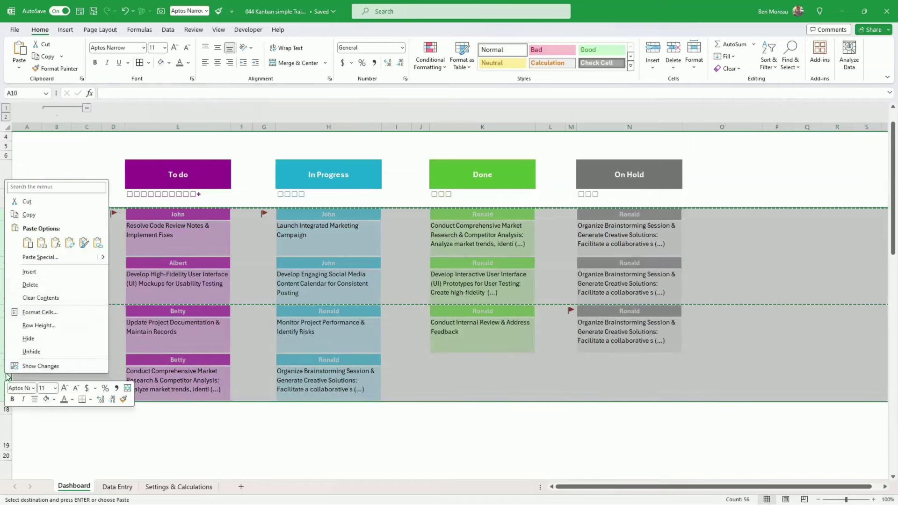
{"action": "left_click", "coordinate": [28, 214]}
{"action": "left_click", "coordinate": [2, 408]}
{"action": "right_click", "coordinate": [3, 407]}
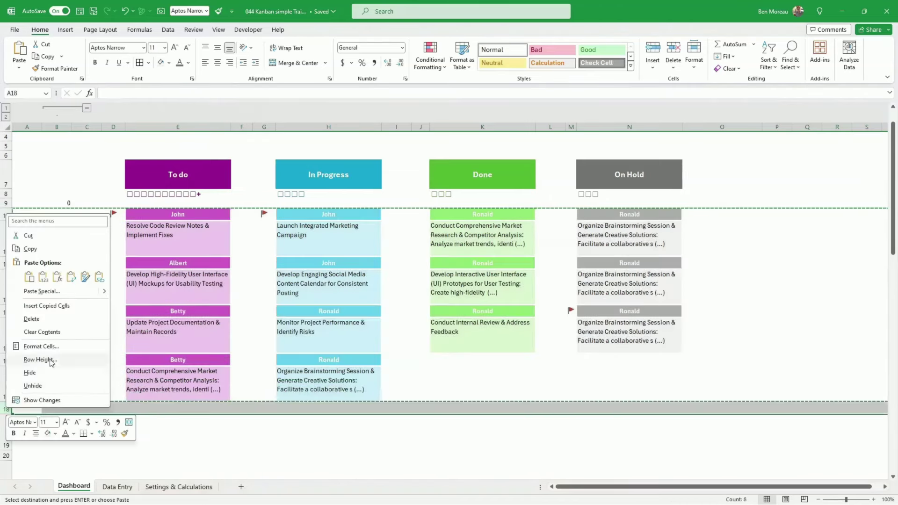
{"action": "left_click", "coordinate": [56, 305]}
Step: Insert further copies of the eight-row card block at rows 26, 34 and 42 to extend the numbering to 20
{"action": "scroll", "coordinate": [282, 304], "scroll_direction": "down", "scroll_amount": 3}
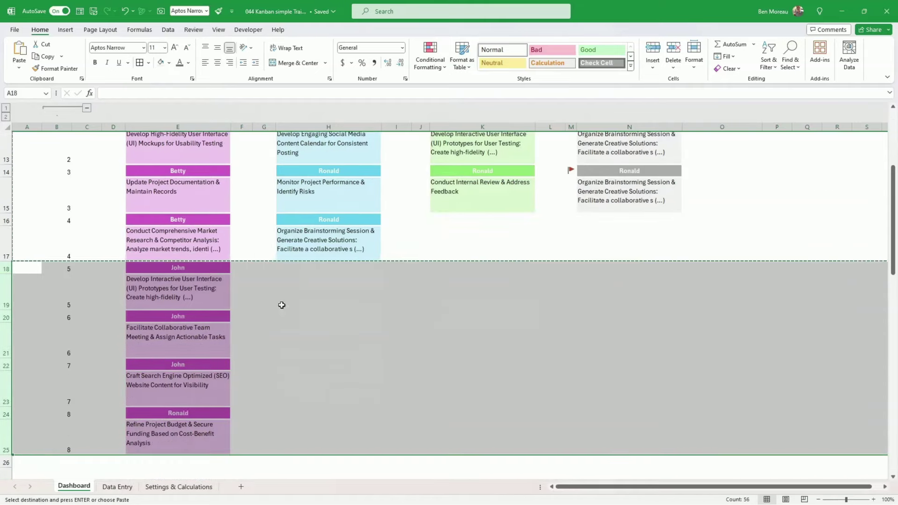
{"action": "key", "text": "ctrl+c"}
{"action": "left_click", "coordinate": [6, 462]}
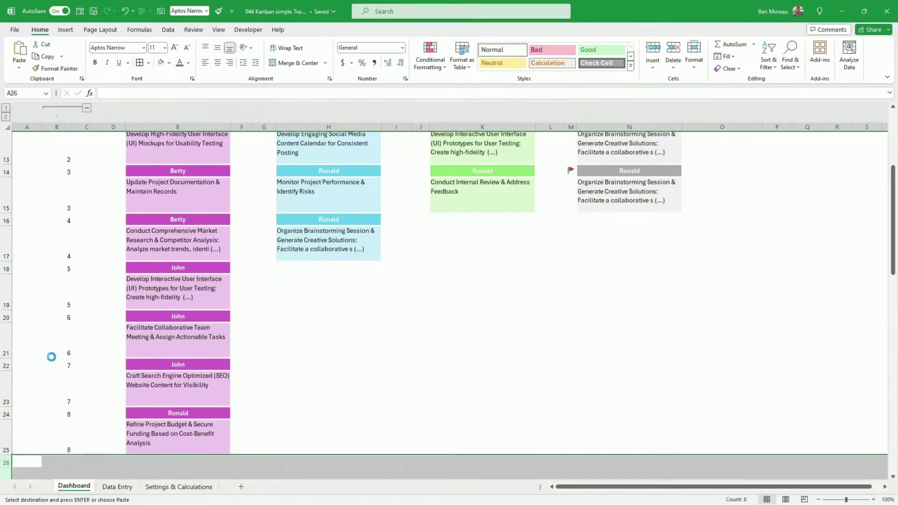
{"action": "key", "text": "ctrl+shift+plus"}
{"action": "right_click", "coordinate": [7, 236]}
{"action": "left_click", "coordinate": [50, 327]}
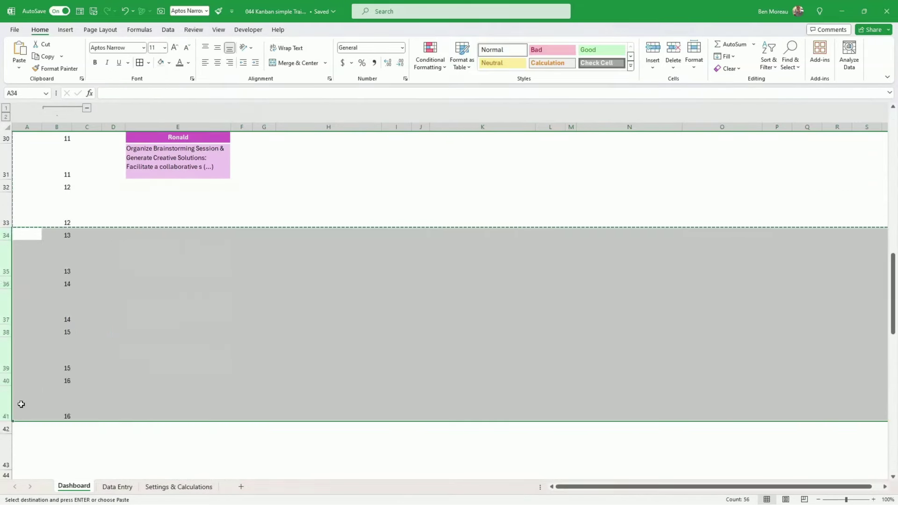
{"action": "right_click", "coordinate": [6, 432]}
{"action": "left_click", "coordinate": [60, 271]}
{"action": "scroll", "coordinate": [145, 322], "scroll_direction": "down", "scroll_amount": 4}
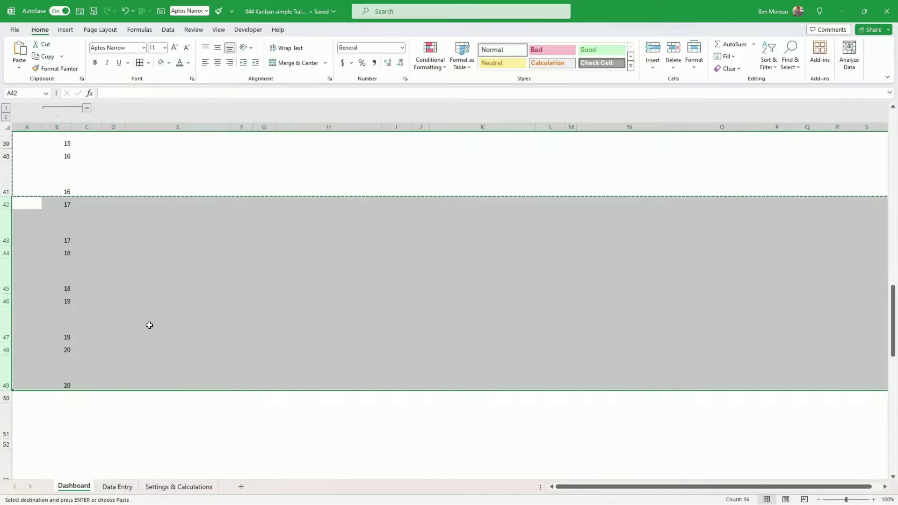
{"action": "scroll", "coordinate": [149, 324], "scroll_direction": "up", "scroll_amount": 4}
{"action": "scroll", "coordinate": [149, 325], "scroll_direction": "up", "scroll_amount": 10}
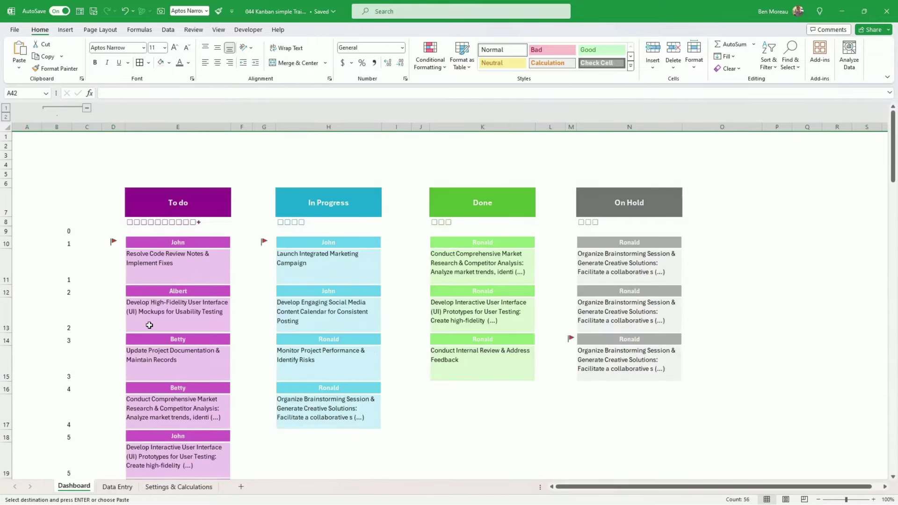
{"action": "left_click", "coordinate": [457, 435]}
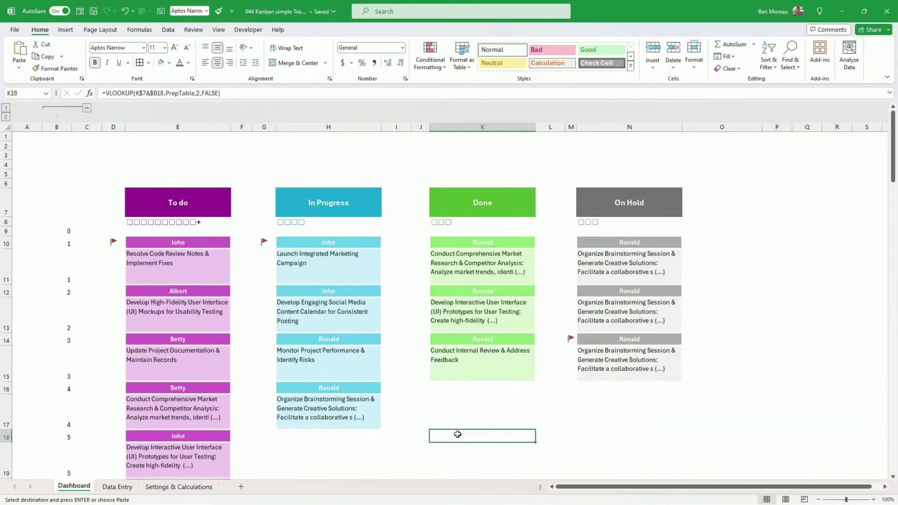
Step: Draw a rounded rectangle about 2.04 cm high and 31.49 cm wide above the four column headers and apply the turquoise gradient theme style
{"action": "left_click", "coordinate": [72, 30]}
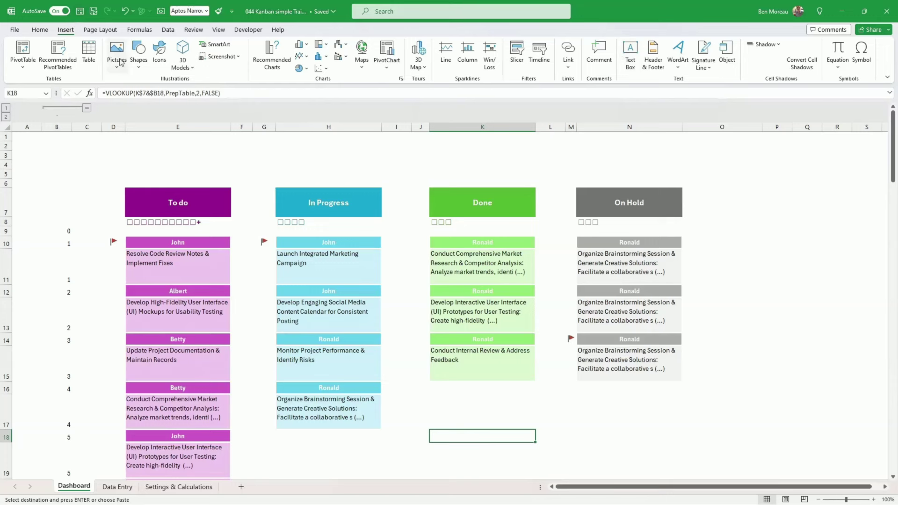
{"action": "left_click", "coordinate": [142, 67]}
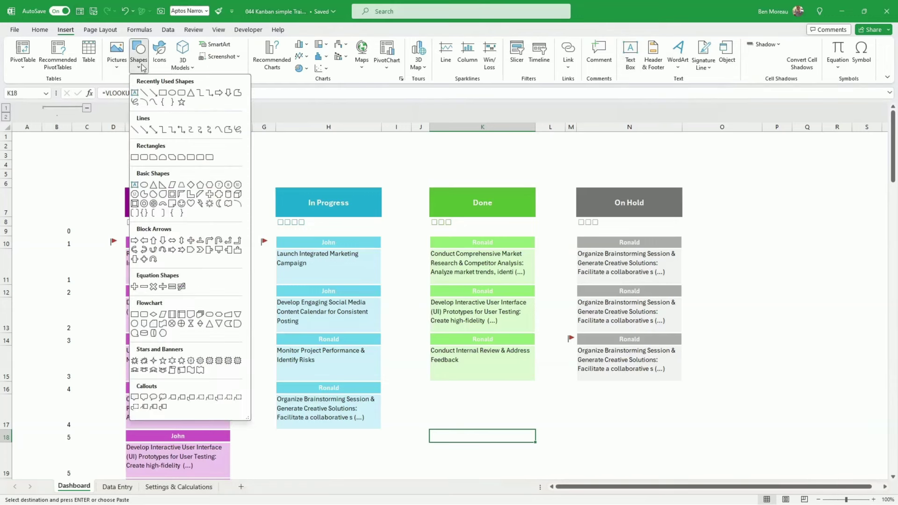
{"action": "left_click", "coordinate": [182, 94]}
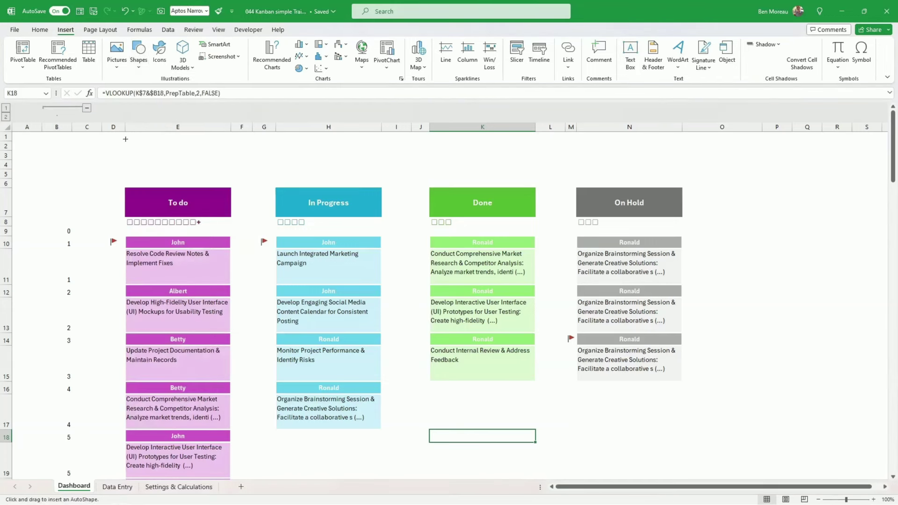
{"action": "left_click_drag", "start_coordinate": [125, 139], "coordinate": [682, 176]}
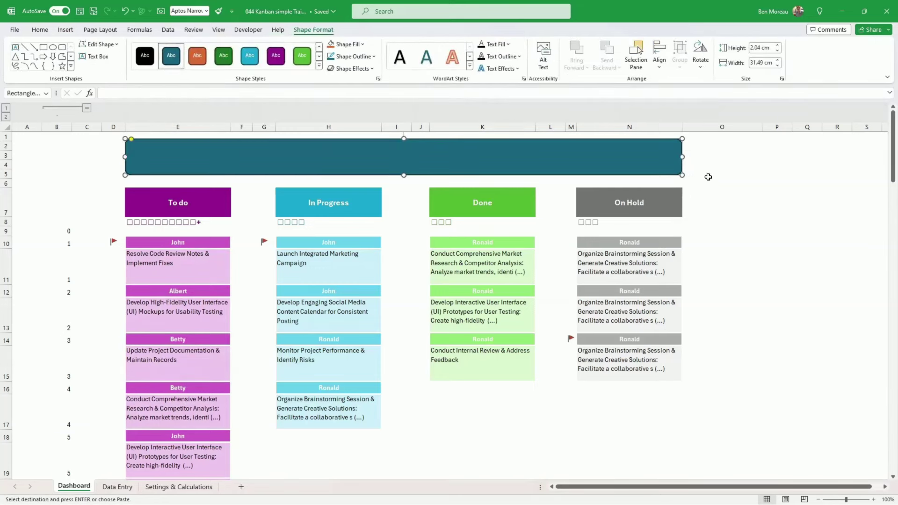
{"action": "left_click", "coordinate": [320, 66]}
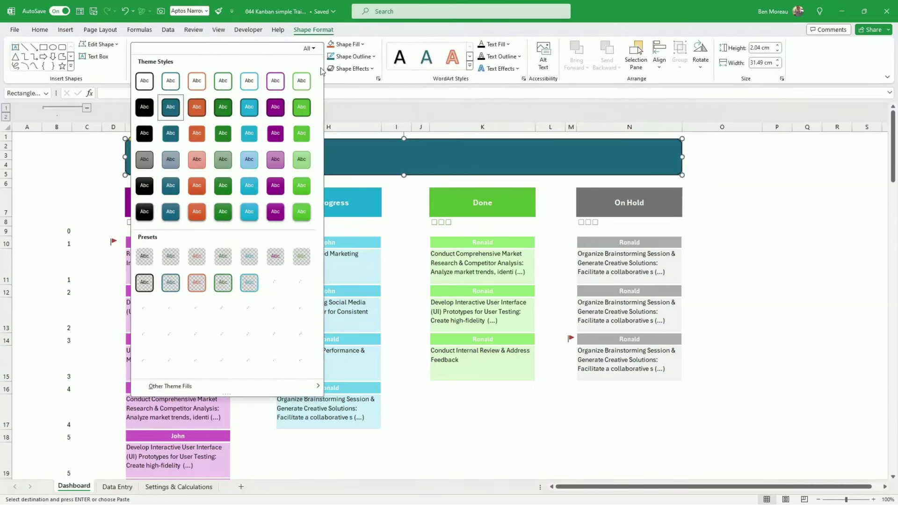
{"action": "left_click", "coordinate": [253, 208]}
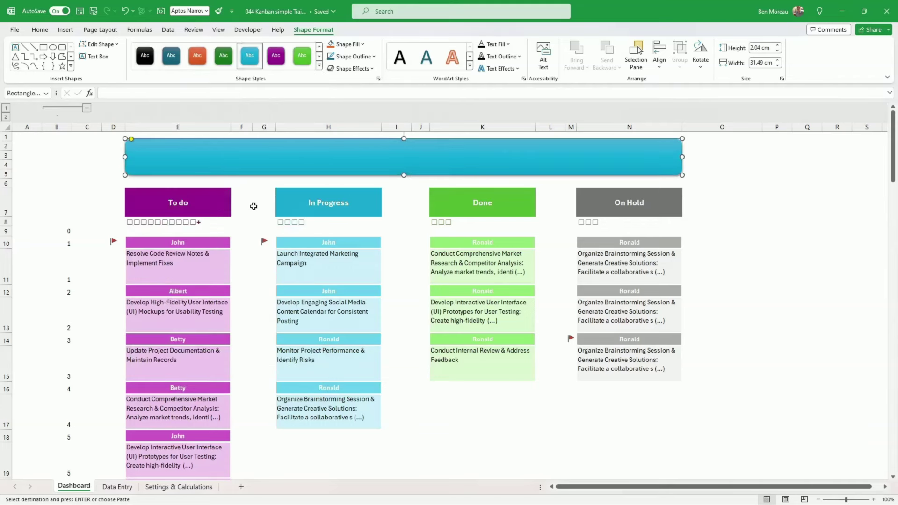
Step: Title the banner "Task Board for Project ABC" and delete the stray pasted cell values after the title
{"action": "left_click", "coordinate": [367, 160]}
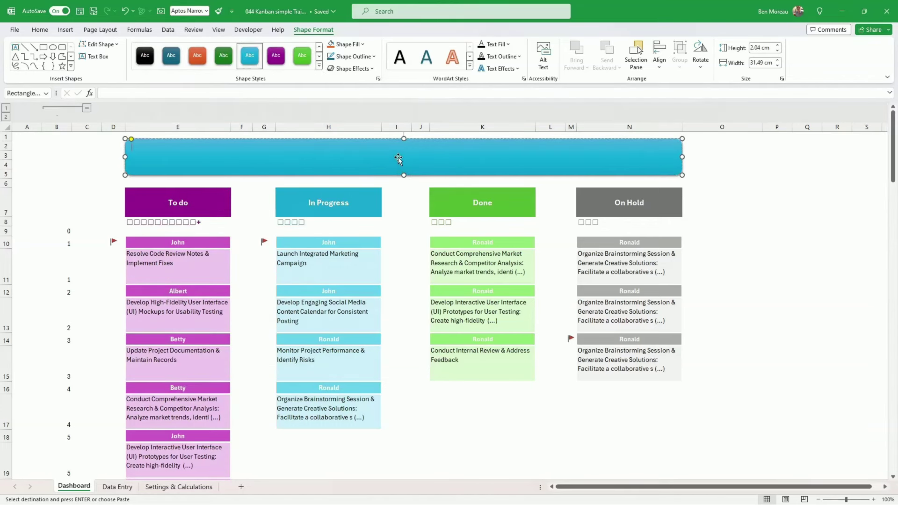
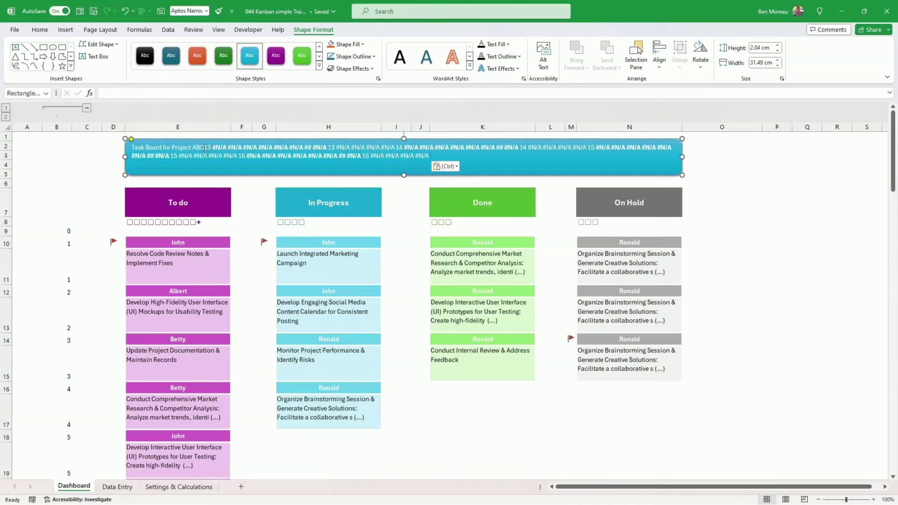
{"action": "left_click_drag", "start_coordinate": [205, 147], "coordinate": [479, 163]}
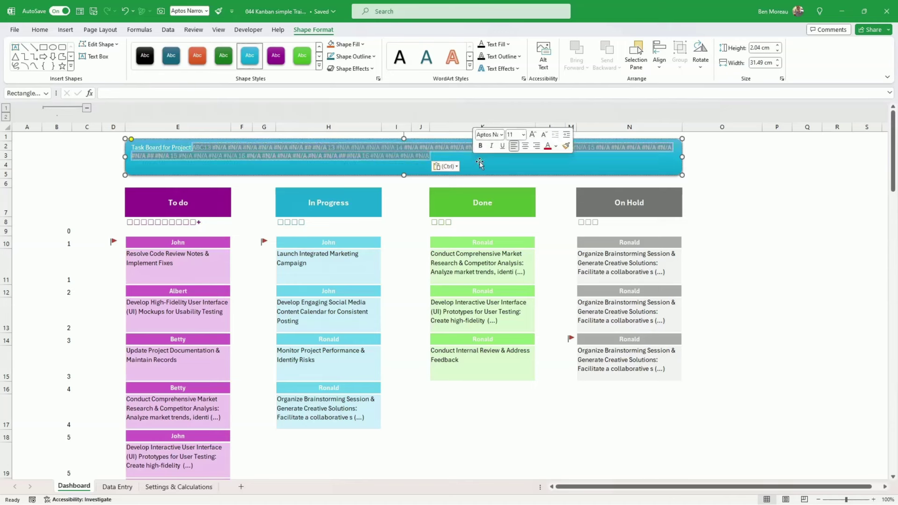
{"action": "key", "text": "Delete"}
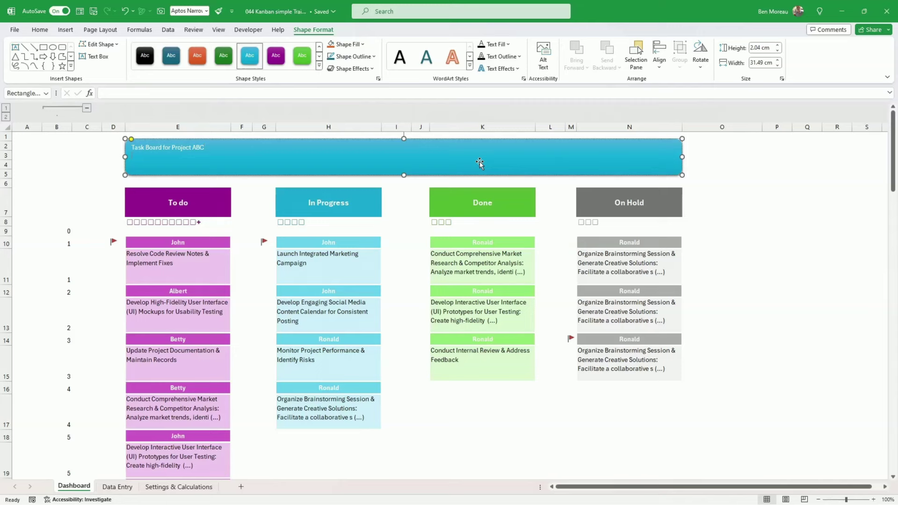
Step: Make the banner title bold, centre it horizontally and vertically, and enlarge its font size to 36
{"action": "left_click", "coordinate": [774, 187]}
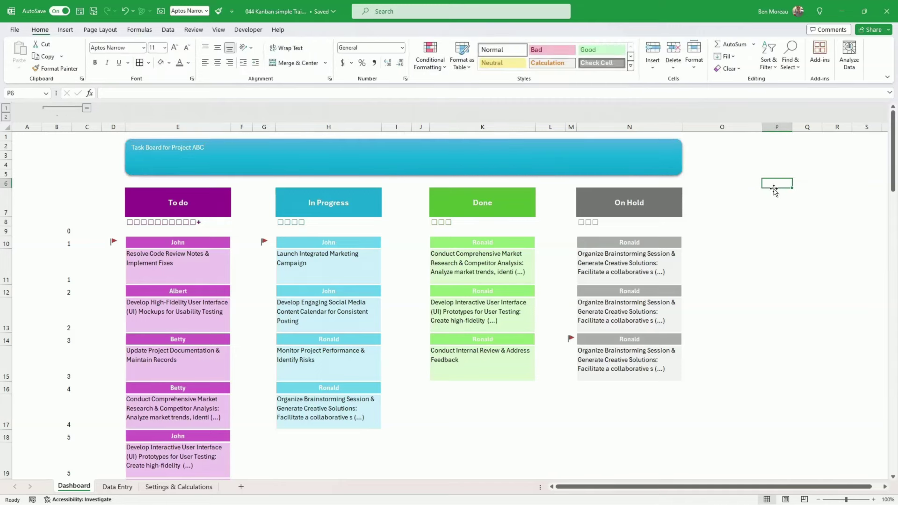
{"action": "left_click", "coordinate": [376, 168]}
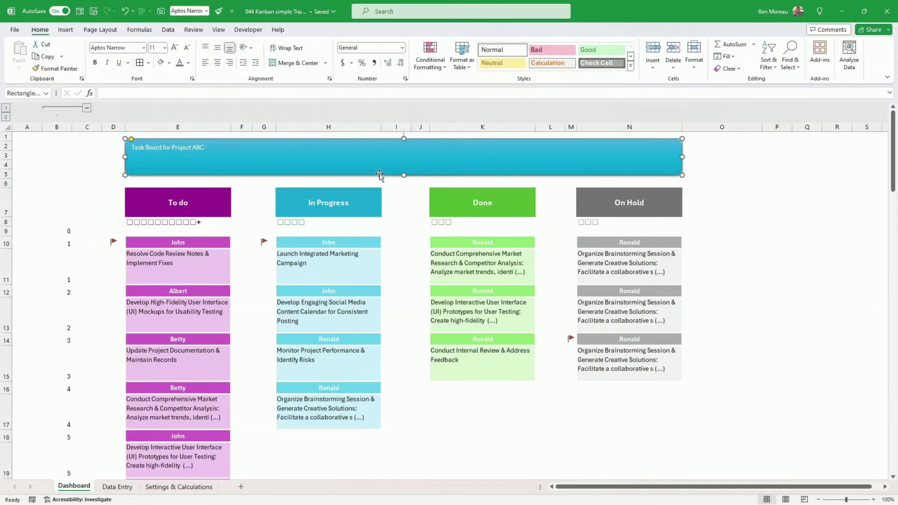
{"action": "left_click", "coordinate": [40, 30]}
{"action": "left_click", "coordinate": [95, 63]}
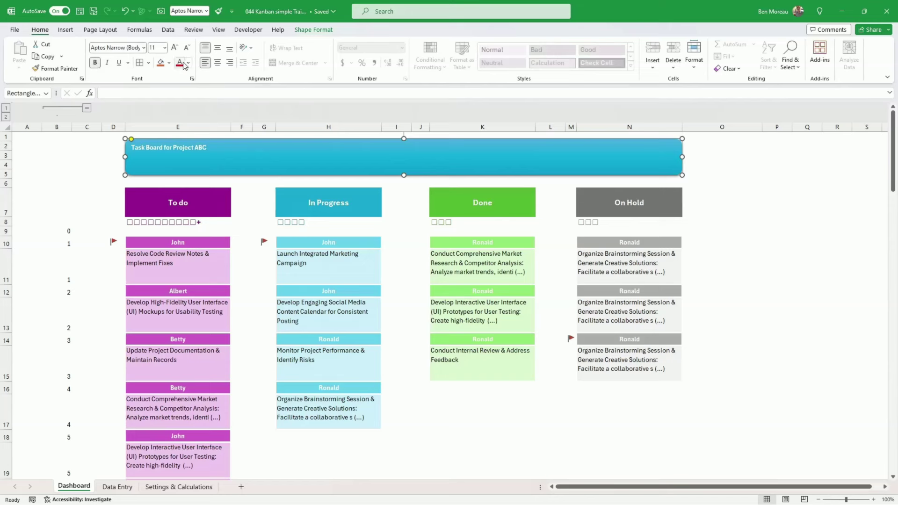
{"action": "left_click", "coordinate": [217, 62]}
{"action": "left_click", "coordinate": [218, 47]}
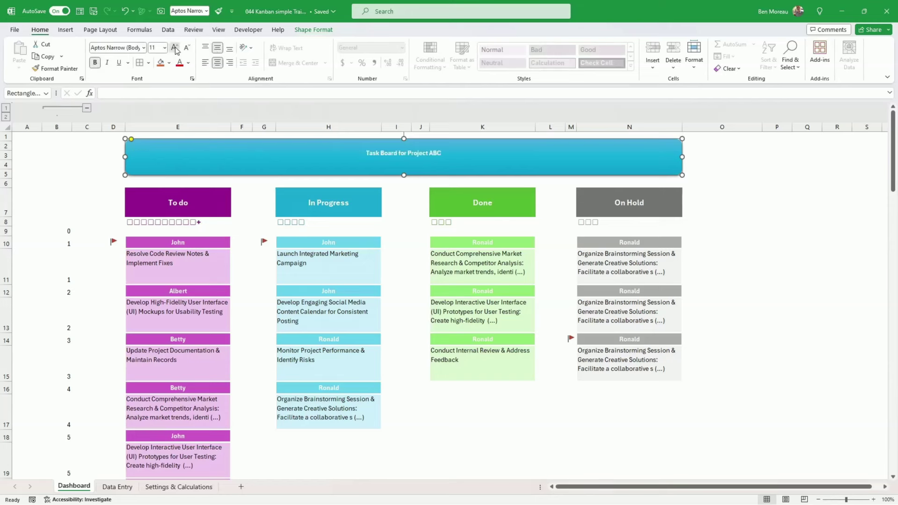
{"action": "left_click", "coordinate": [175, 50]}
{"action": "left_click", "coordinate": [176, 50]}
{"action": "left_click", "coordinate": [176, 50]}
{"action": "left_click", "coordinate": [175, 50]}
{"action": "left_click", "coordinate": [176, 50]}
{"action": "left_click", "coordinate": [176, 50]}
{"action": "left_click", "coordinate": [176, 50]}
{"action": "left_click", "coordinate": [176, 50]}
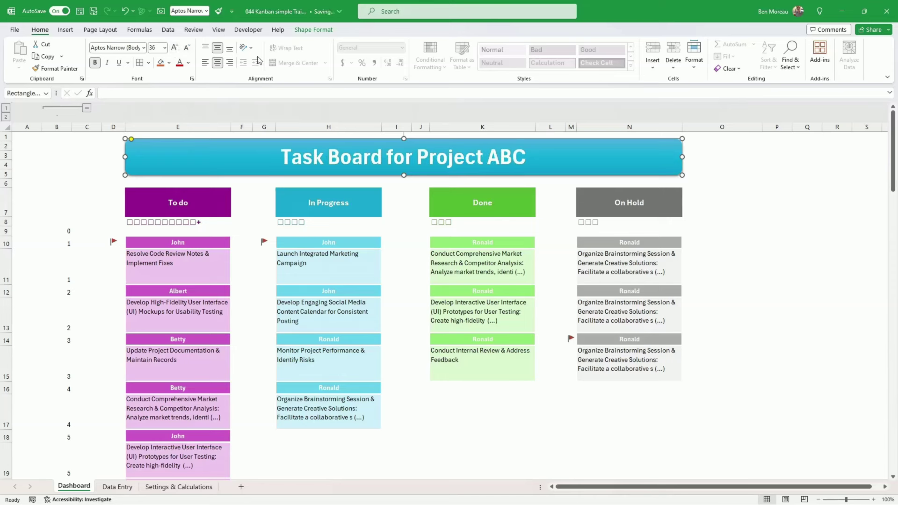
Step: Apply the first outer shadow text effect to the banner title
{"action": "left_click", "coordinate": [310, 30]}
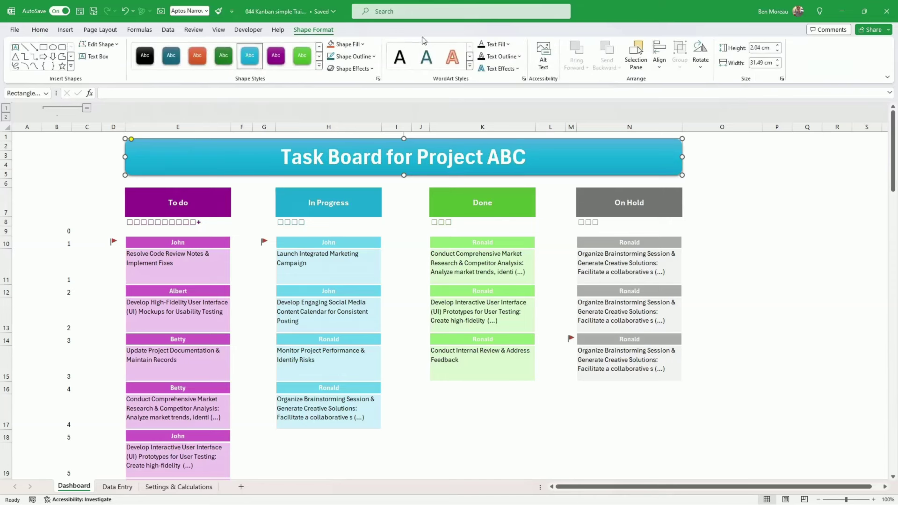
{"action": "left_click", "coordinate": [513, 69]}
{"action": "mouse_move", "coordinate": [514, 85]}
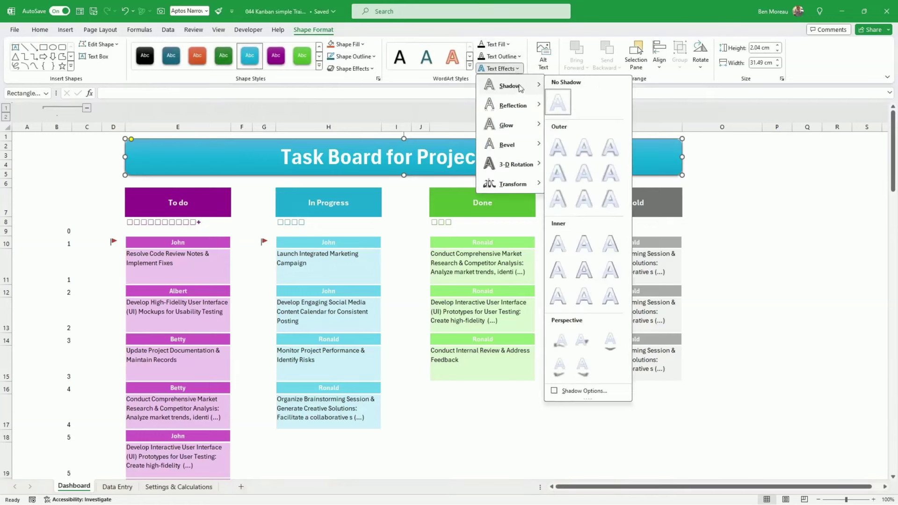
{"action": "left_click", "coordinate": [558, 147]}
{"action": "left_click", "coordinate": [800, 219]}
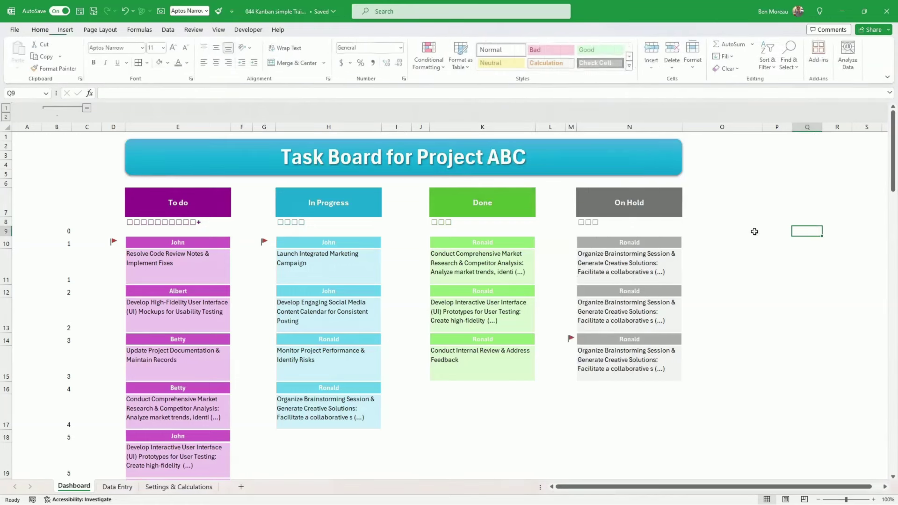
Step: Shorten the banner slightly from its lower edge and increase the height of row 6 to add space above the column headers
{"action": "left_click", "coordinate": [412, 259]}
{"action": "left_click", "coordinate": [440, 175]}
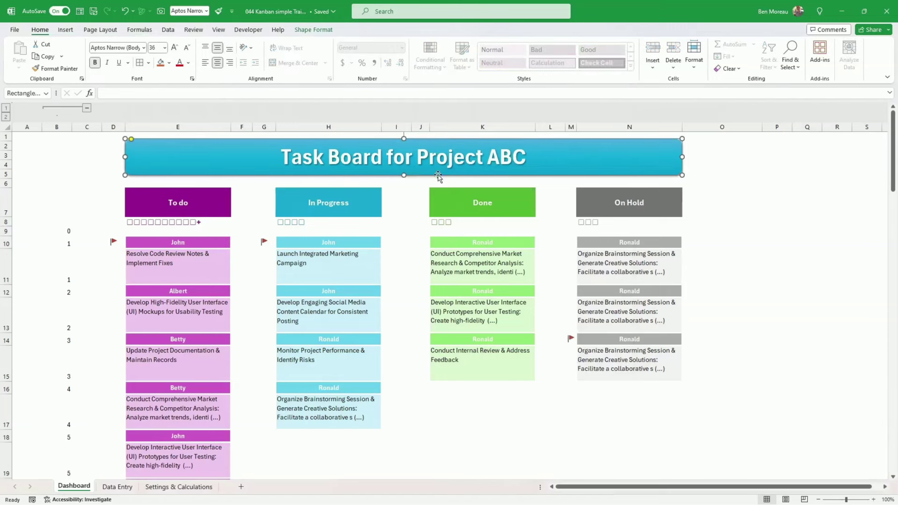
{"action": "left_click_drag", "start_coordinate": [404, 176], "coordinate": [404, 171]}
{"action": "left_click_drag", "start_coordinate": [13, 188], "coordinate": [13, 198]}
{"action": "left_click", "coordinate": [77, 270]}
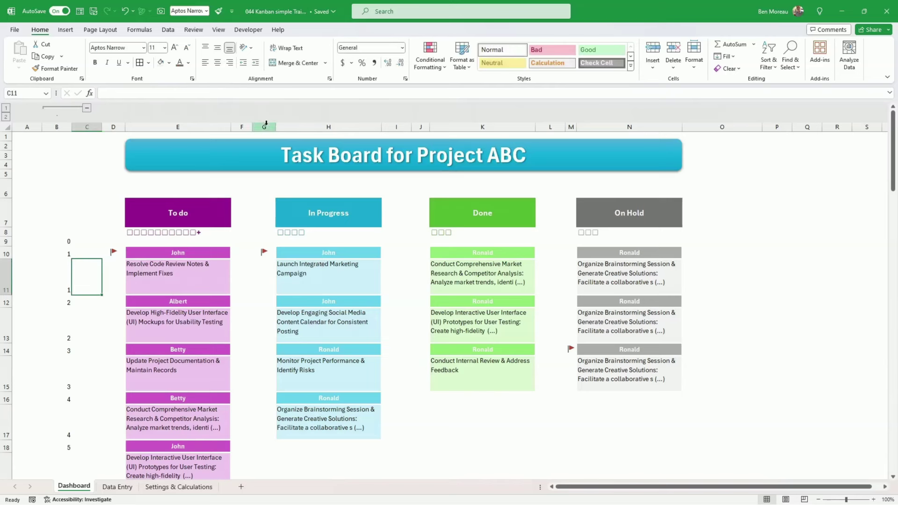
Step: Narrow spacer columns F, I and L together so the four status columns sit closer to each other
{"action": "left_click", "coordinate": [242, 127]}
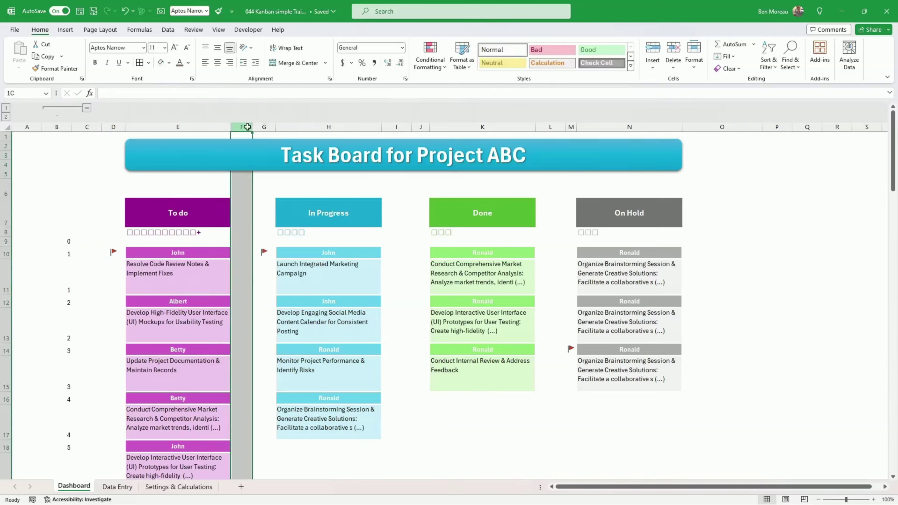
{"action": "left_click", "coordinate": [396, 127], "text": "ctrl"}
{"action": "left_click", "coordinate": [550, 127], "text": "ctrl"}
{"action": "left_click_drag", "start_coordinate": [565, 126], "coordinate": [548, 131]}
{"action": "left_click", "coordinate": [724, 245]}
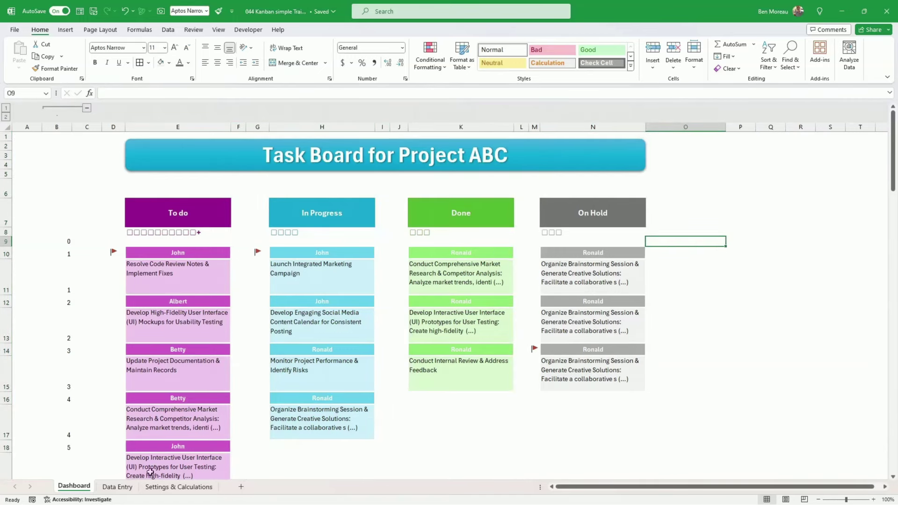
Step: On the Data Entry sheet, mark task 15, "Conduct Internal Review & Address Feedback", as urgent with Y
{"action": "left_click", "coordinate": [117, 486]}
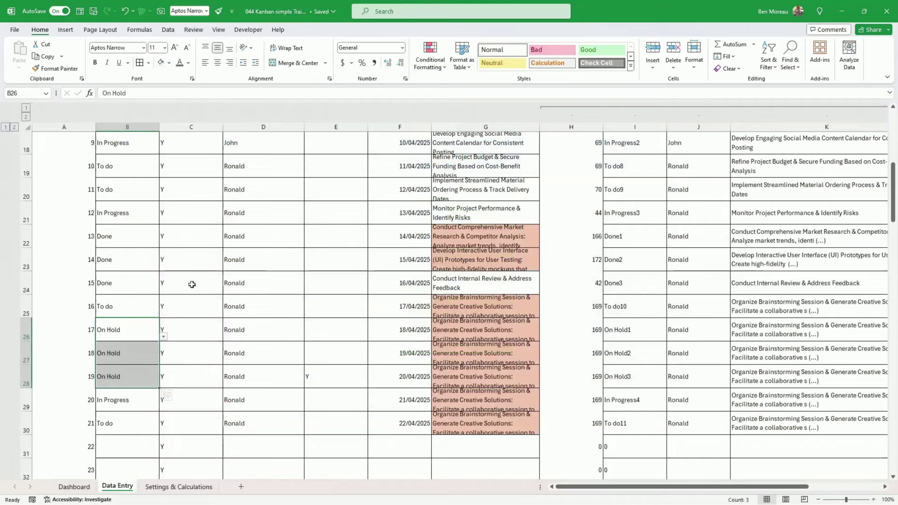
{"action": "left_click", "coordinate": [211, 294]}
{"action": "left_click", "coordinate": [340, 285]}
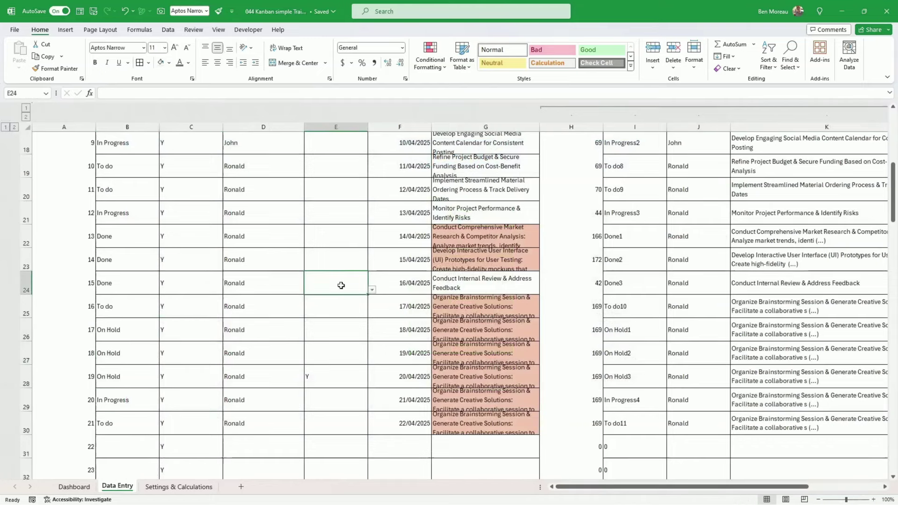
{"action": "left_click", "coordinate": [371, 290]}
{"action": "left_click", "coordinate": [348, 299]}
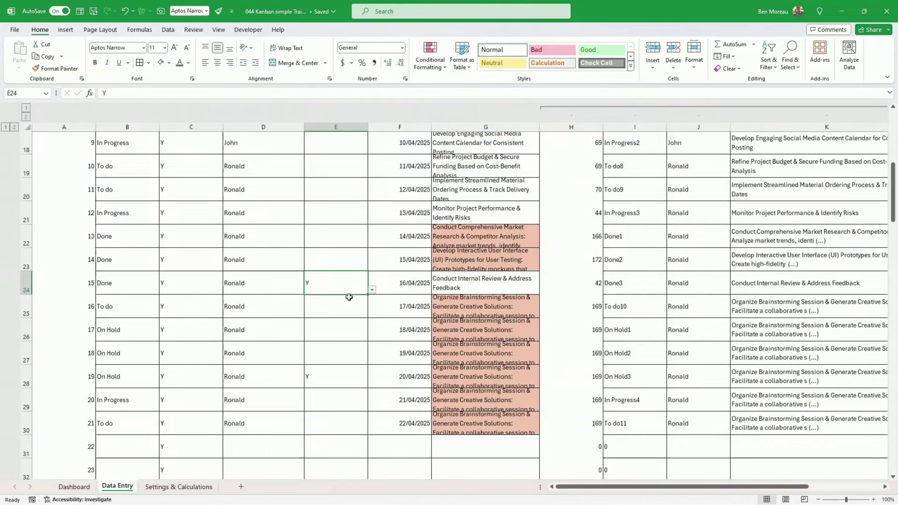
{"action": "left_click", "coordinate": [286, 332]}
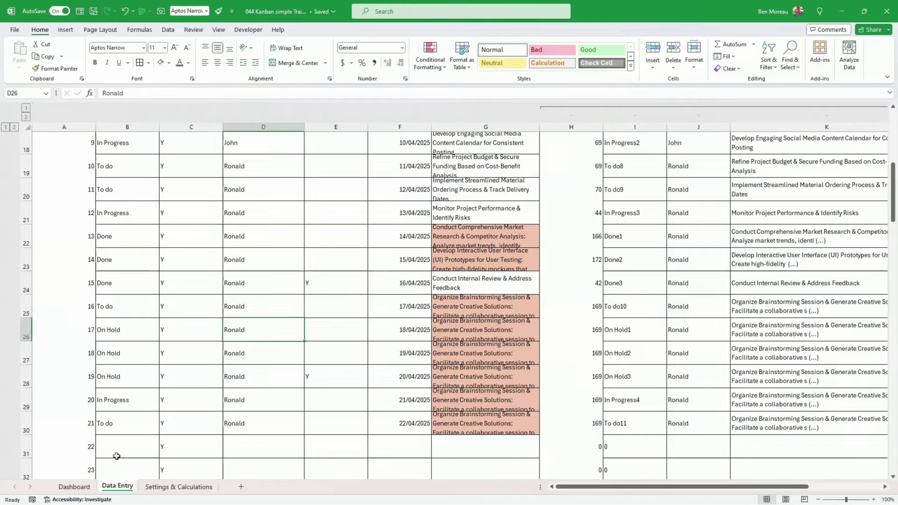
{"action": "left_click", "coordinate": [74, 486]}
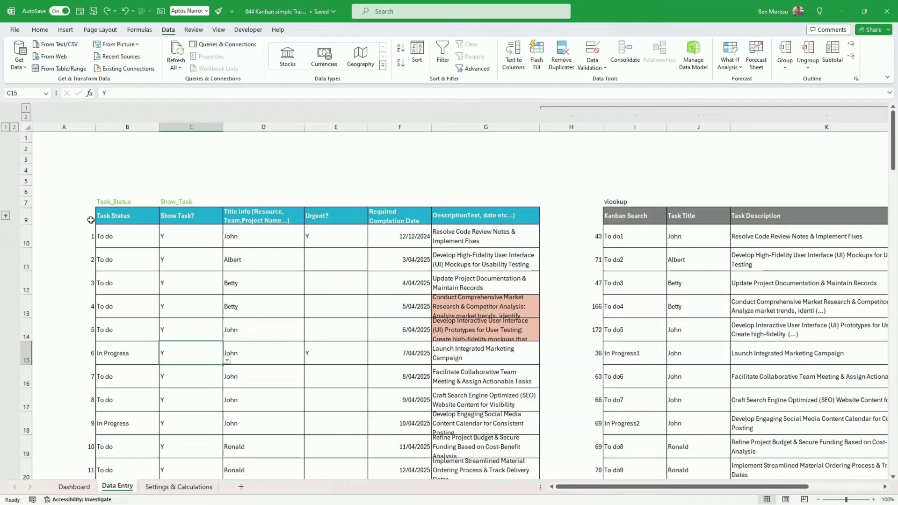
Step: Add filters to the Data Entry table headers from Task Status to DescriptionText in row 9
{"action": "left_click_drag", "start_coordinate": [134, 220], "coordinate": [467, 349]}
{"action": "left_click", "coordinate": [466, 350]}
{"action": "left_click_drag", "start_coordinate": [465, 215], "coordinate": [105, 215]}
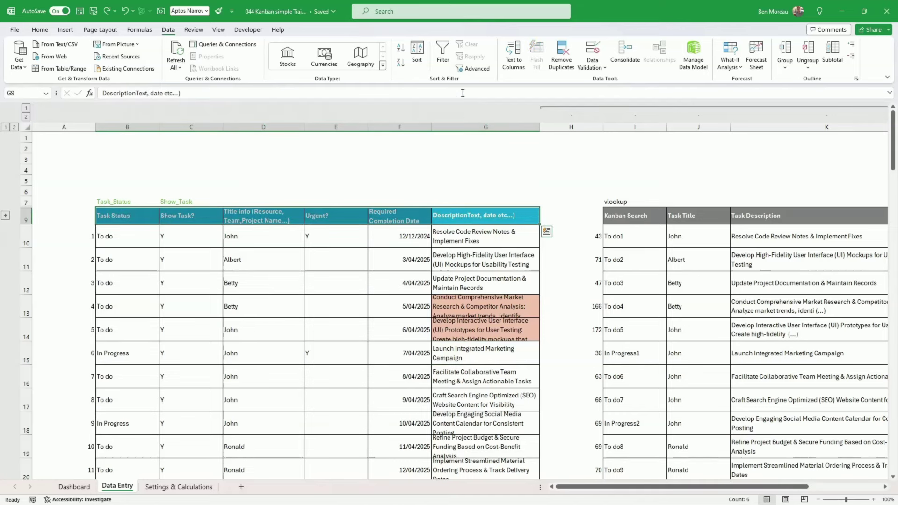
{"action": "left_click", "coordinate": [441, 59]}
{"action": "left_click", "coordinate": [327, 322]}
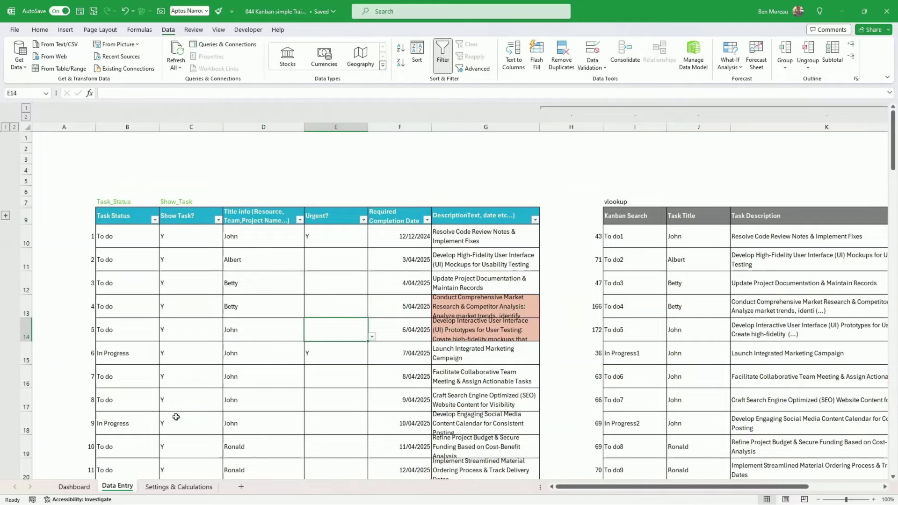
Step: Sort the Data Entry tasks A to Z by the Title info column and check the card order on the Dashboard
{"action": "left_click", "coordinate": [71, 488]}
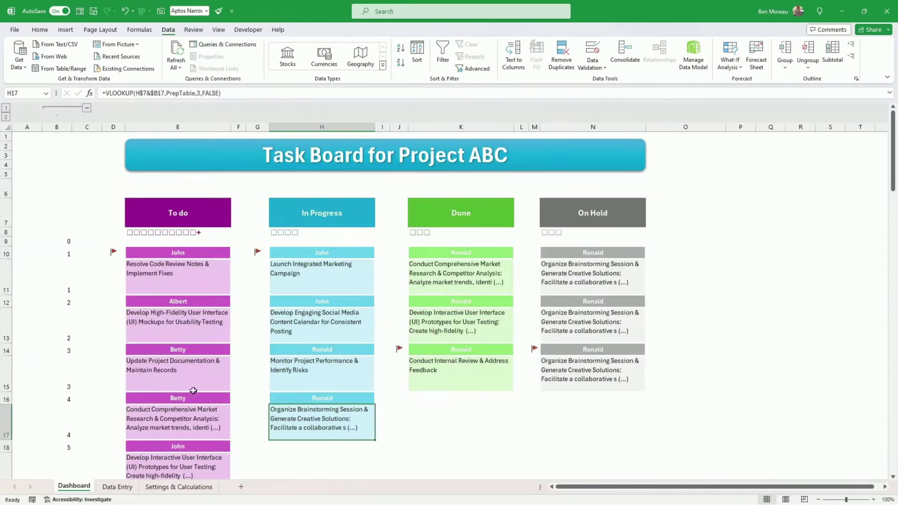
{"action": "scroll", "coordinate": [200, 416], "scroll_direction": "down", "scroll_amount": 3}
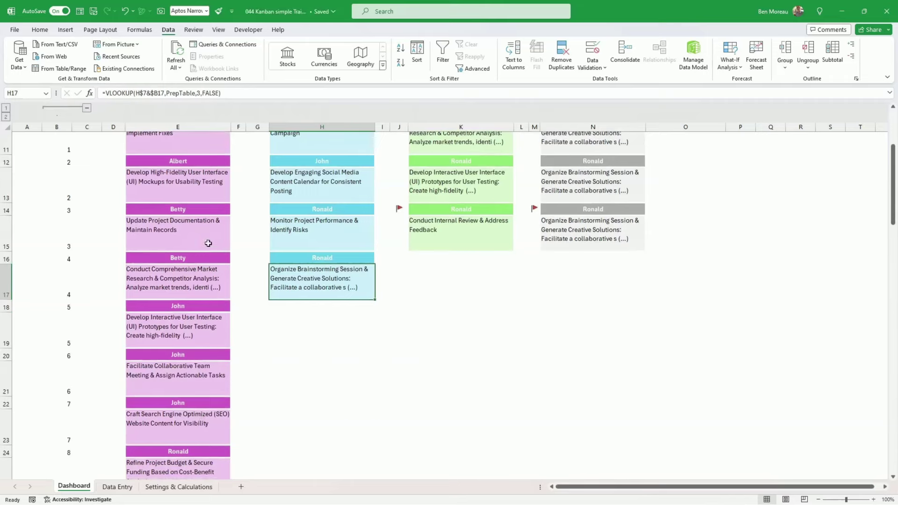
{"action": "scroll", "coordinate": [208, 243], "scroll_direction": "up", "scroll_amount": 3}
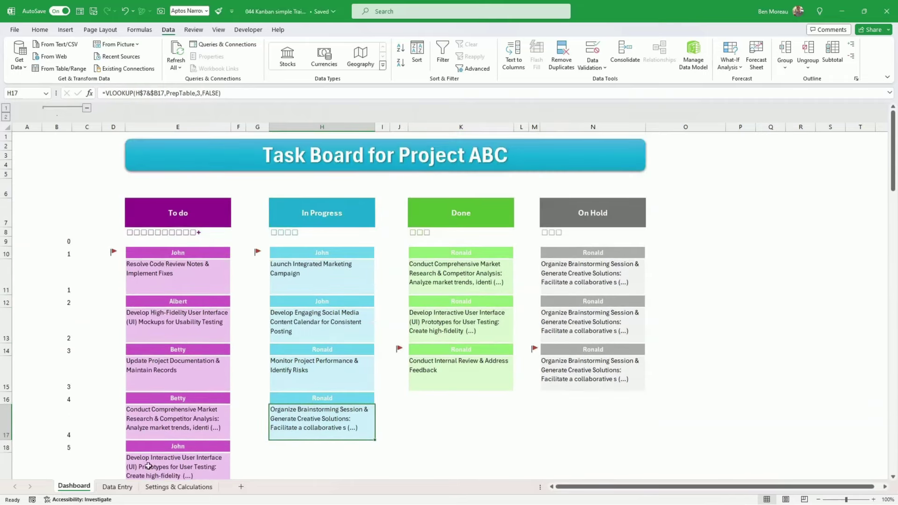
{"action": "left_click", "coordinate": [117, 487]}
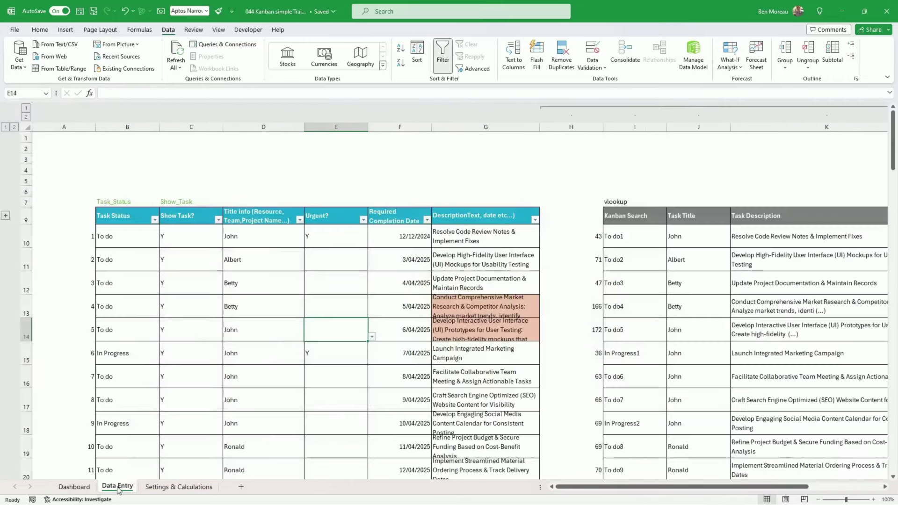
{"action": "left_click", "coordinate": [266, 235]}
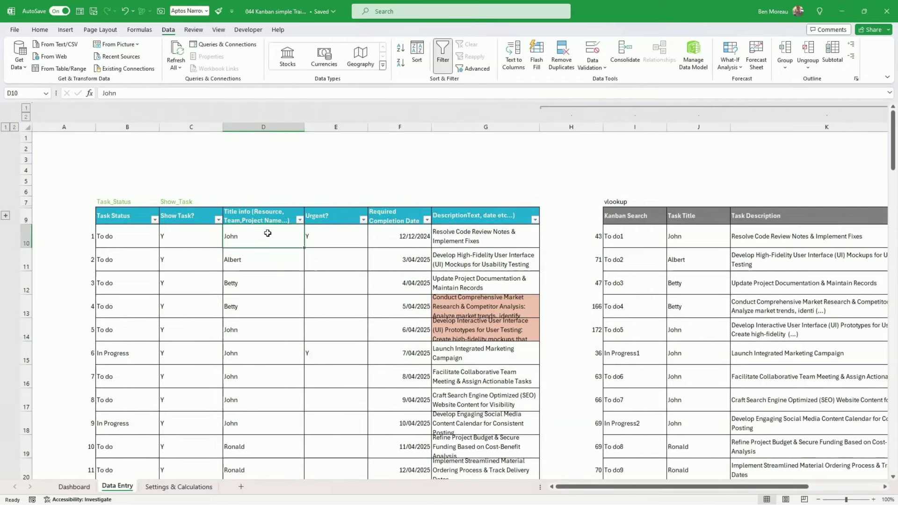
{"action": "left_click", "coordinate": [300, 221]}
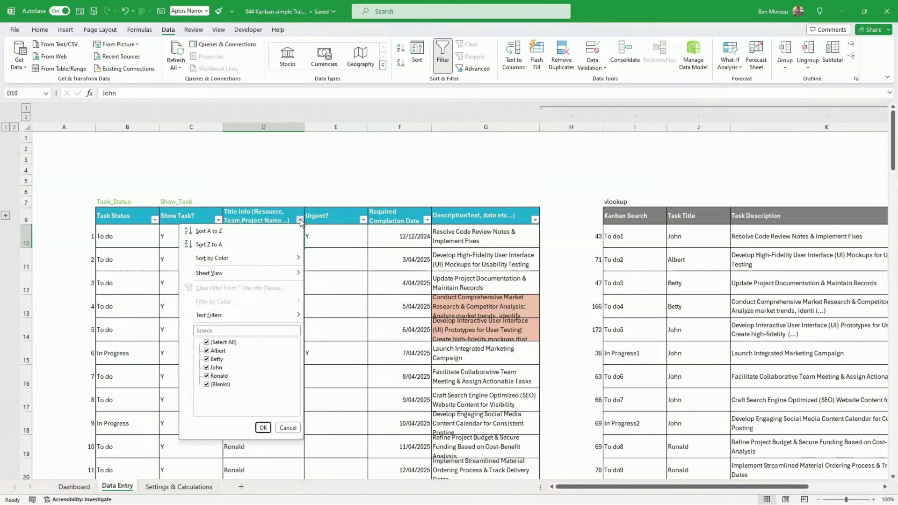
{"action": "left_click", "coordinate": [208, 231]}
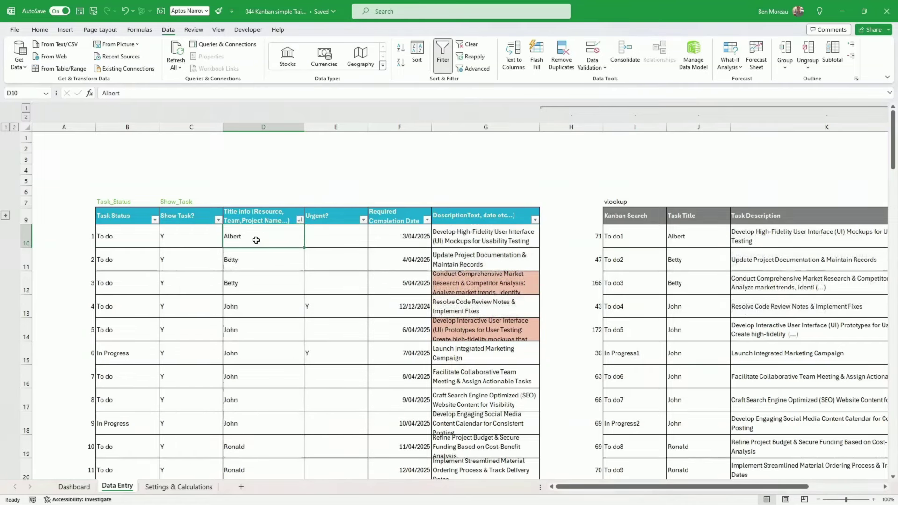
{"action": "left_click", "coordinate": [80, 489]}
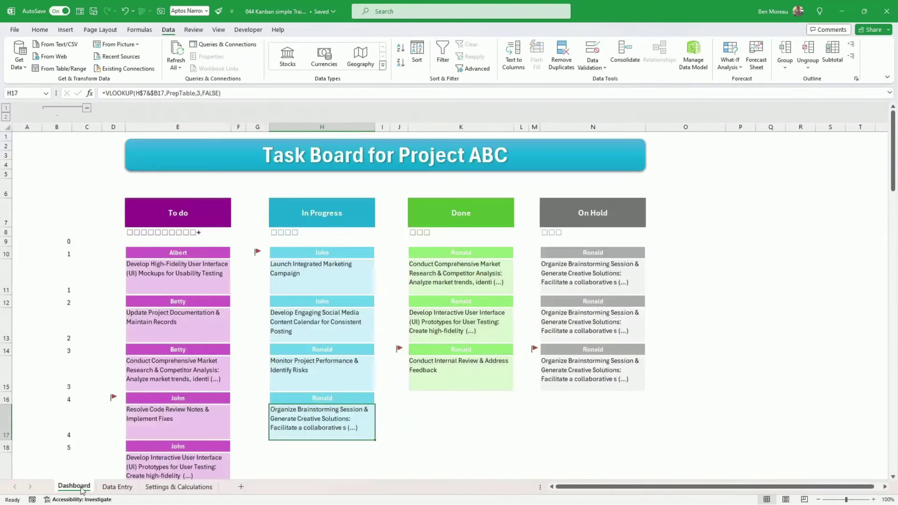
{"action": "left_click", "coordinate": [194, 253]}
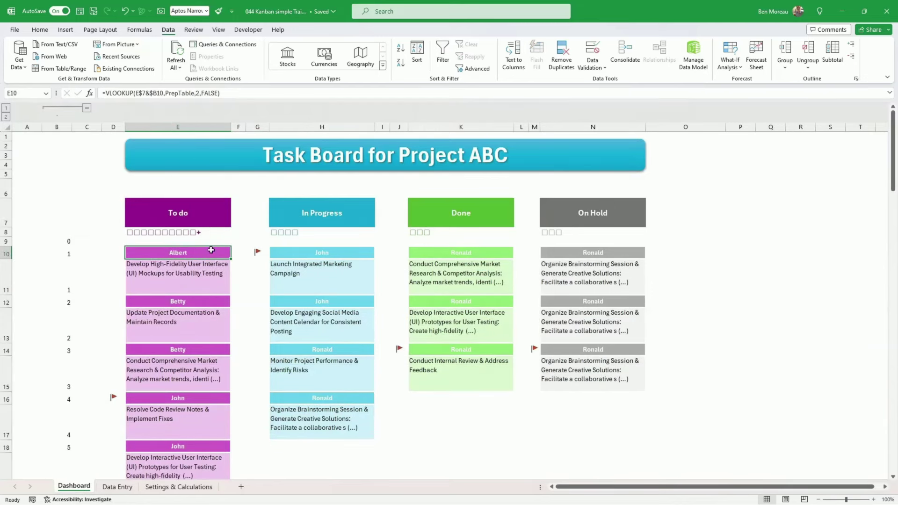
{"action": "scroll", "coordinate": [205, 284], "scroll_direction": "down", "scroll_amount": 1}
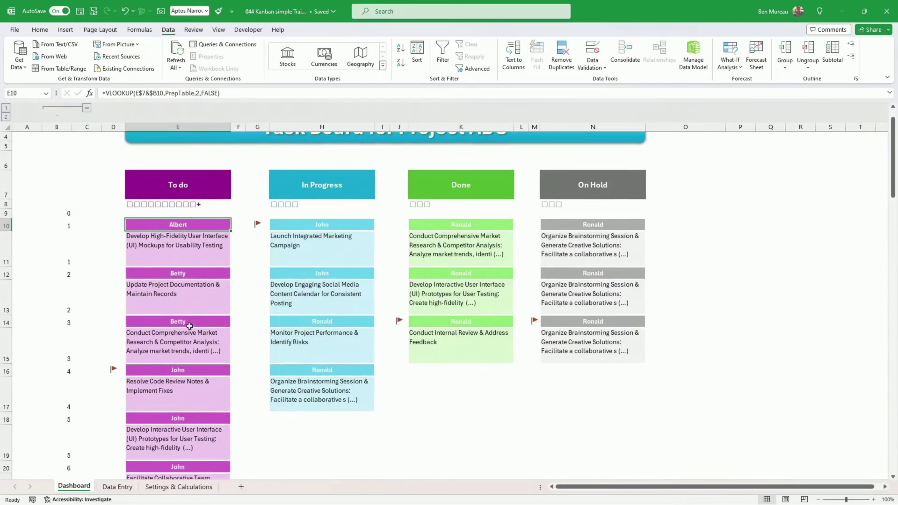
{"action": "scroll", "coordinate": [181, 383], "scroll_direction": "down", "scroll_amount": 2}
{"action": "scroll", "coordinate": [187, 411], "scroll_direction": "up", "scroll_amount": 3}
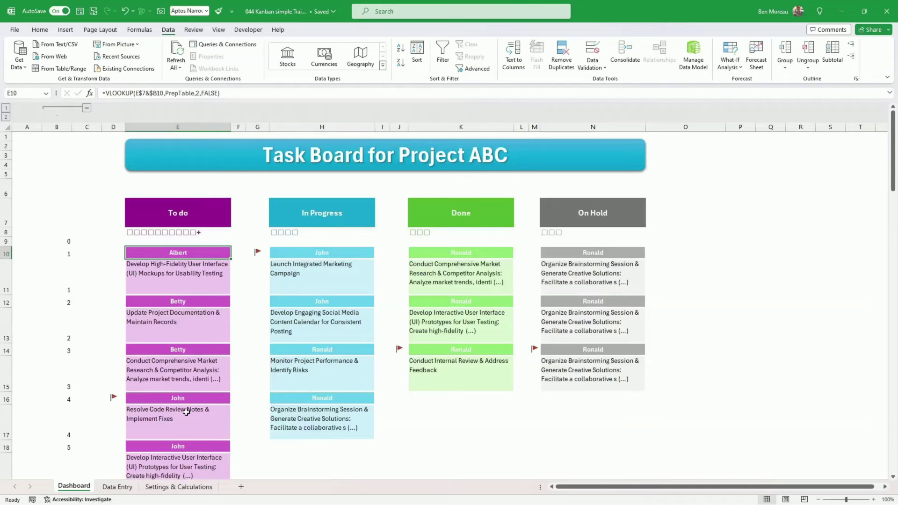
Step: Set the "Show Date after Title" setting to Y on the Settings & Calculations sheet and return to Data Entry
{"action": "left_click", "coordinate": [117, 486]}
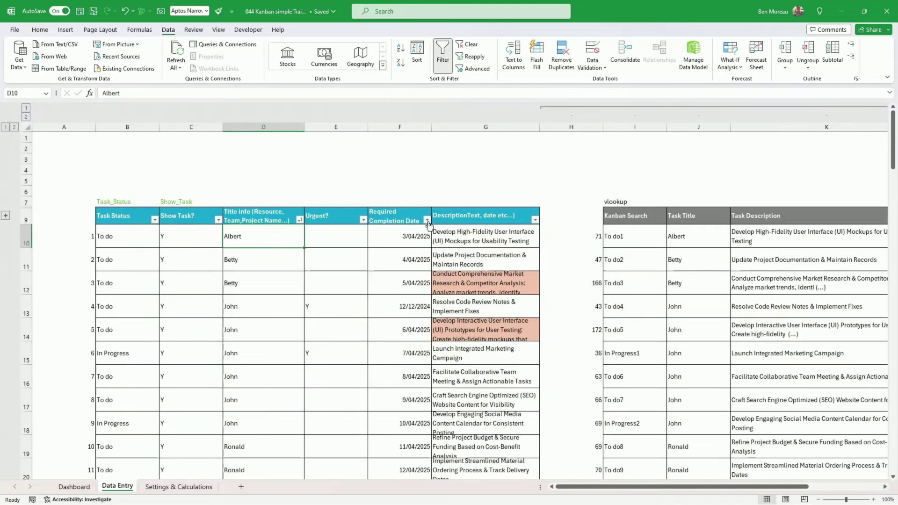
{"action": "left_click", "coordinate": [179, 487]}
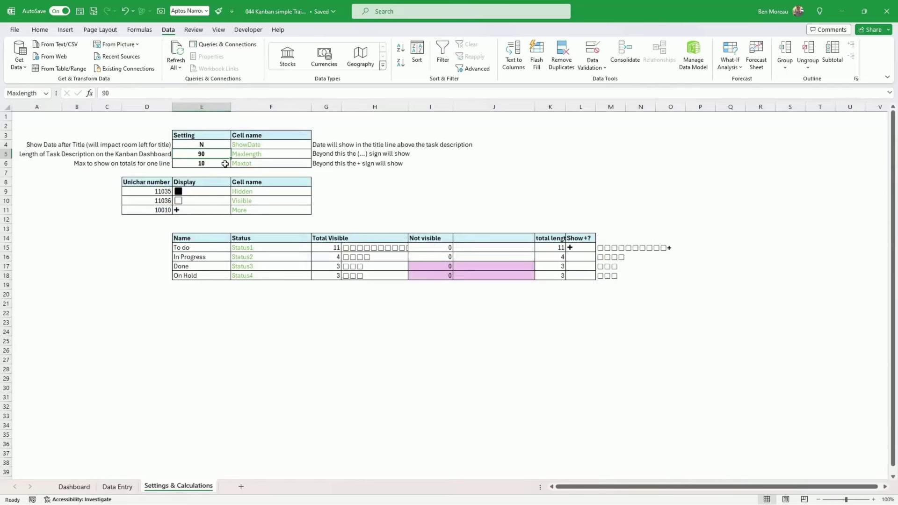
{"action": "left_click", "coordinate": [205, 145]}
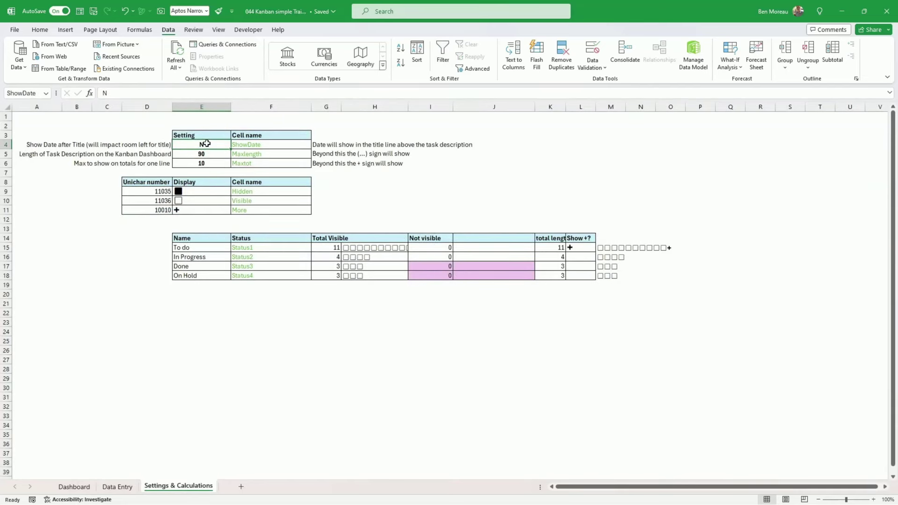
{"action": "type", "text": "Y"}
{"action": "key", "text": "Return"}
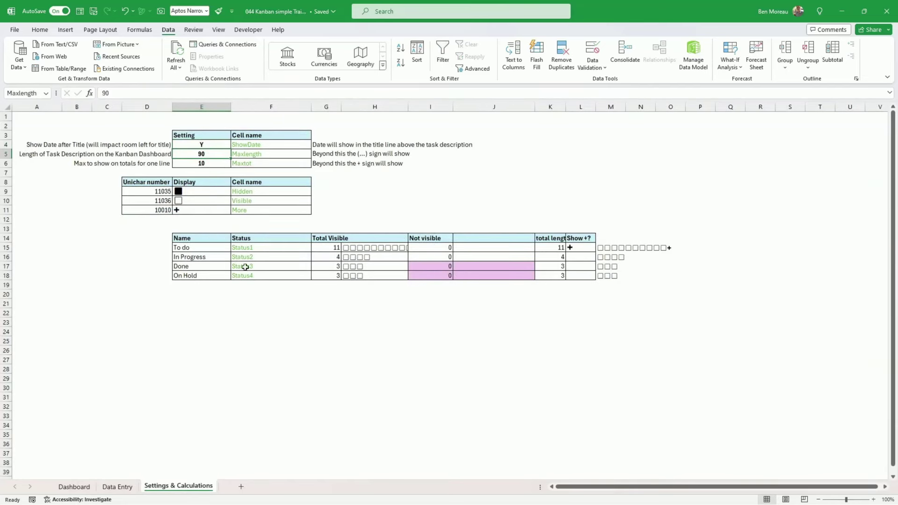
{"action": "left_click", "coordinate": [118, 487]}
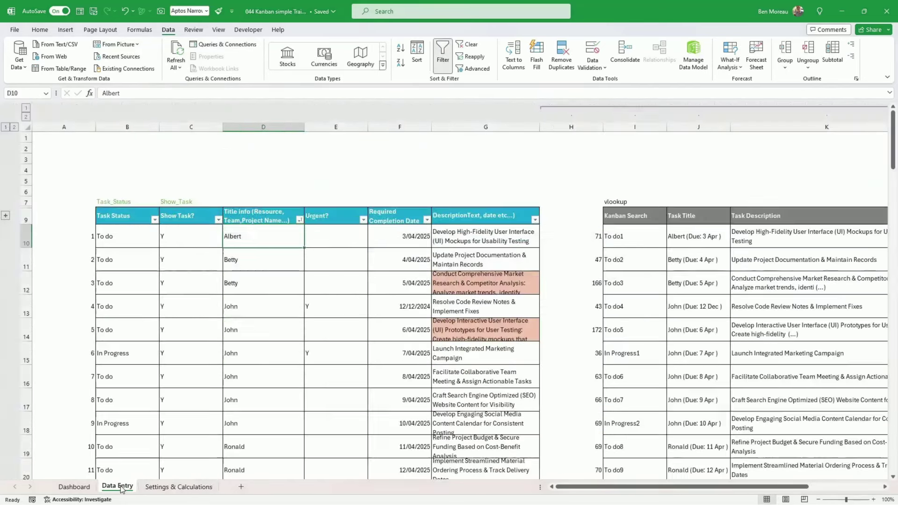
Step: Sort the Data Entry tasks by Required Completion Date from oldest to newest and check the card order on the Dashboard
{"action": "left_click", "coordinate": [427, 220]}
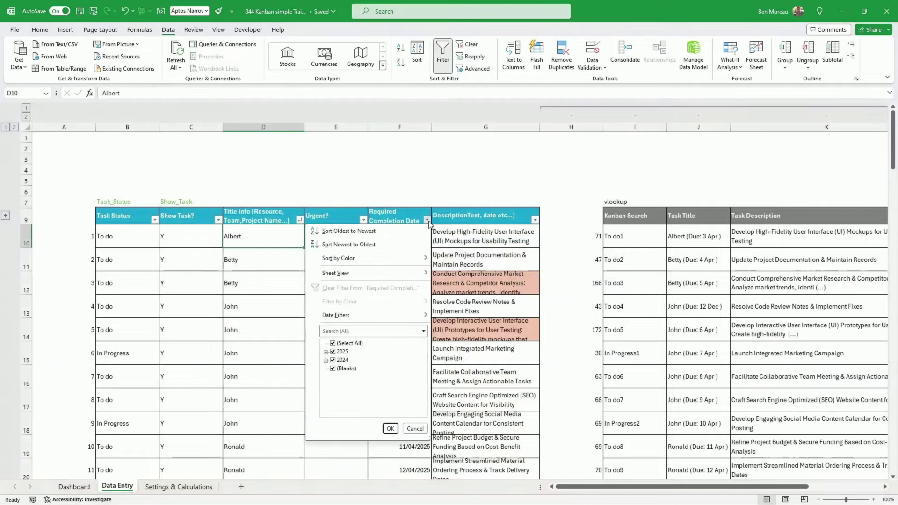
{"action": "left_click", "coordinate": [376, 230]}
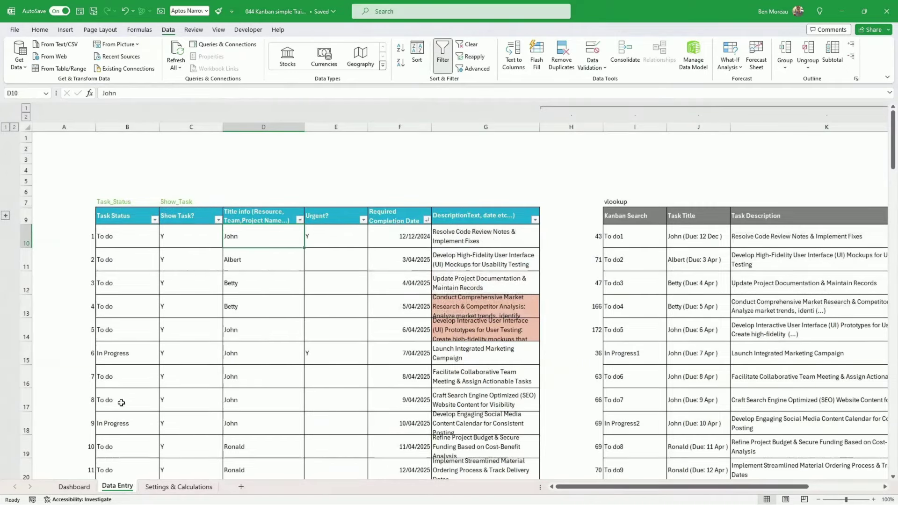
{"action": "left_click", "coordinate": [74, 486]}
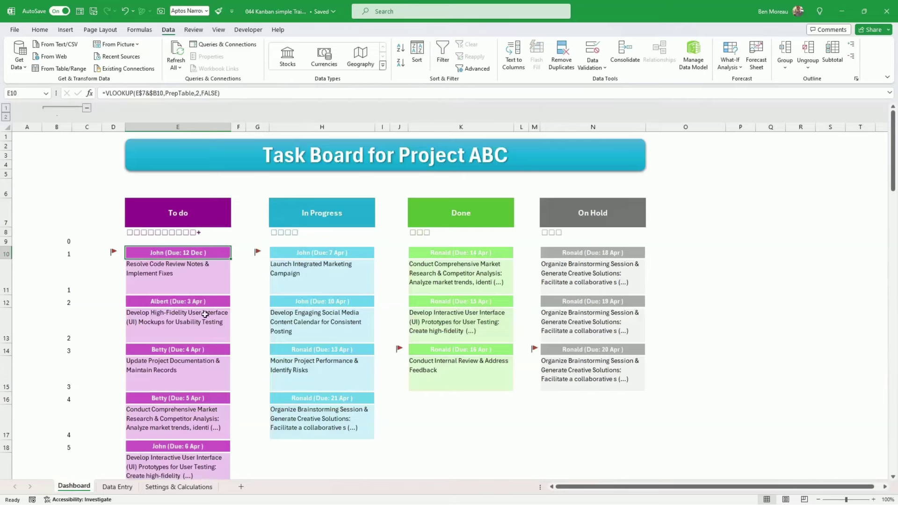
{"action": "scroll", "coordinate": [209, 347], "scroll_direction": "down", "scroll_amount": 2}
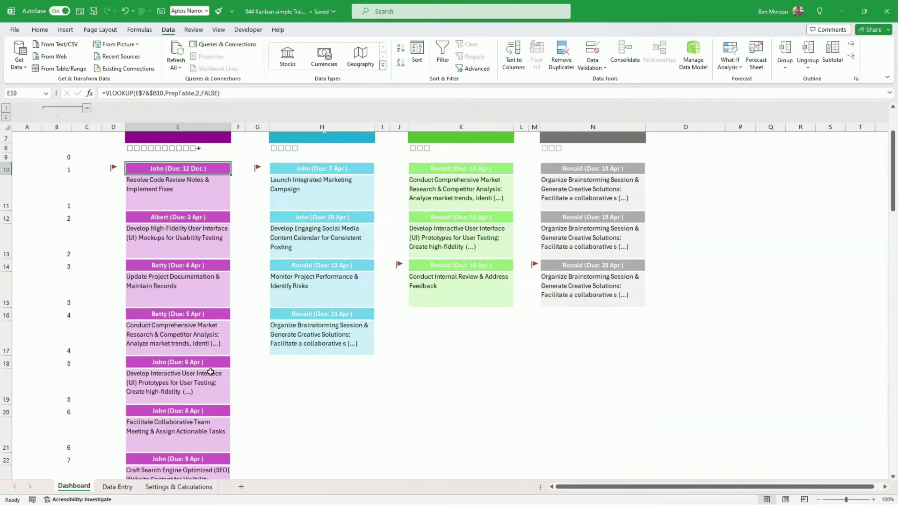
{"action": "scroll", "coordinate": [210, 372], "scroll_direction": "up", "scroll_amount": 2}
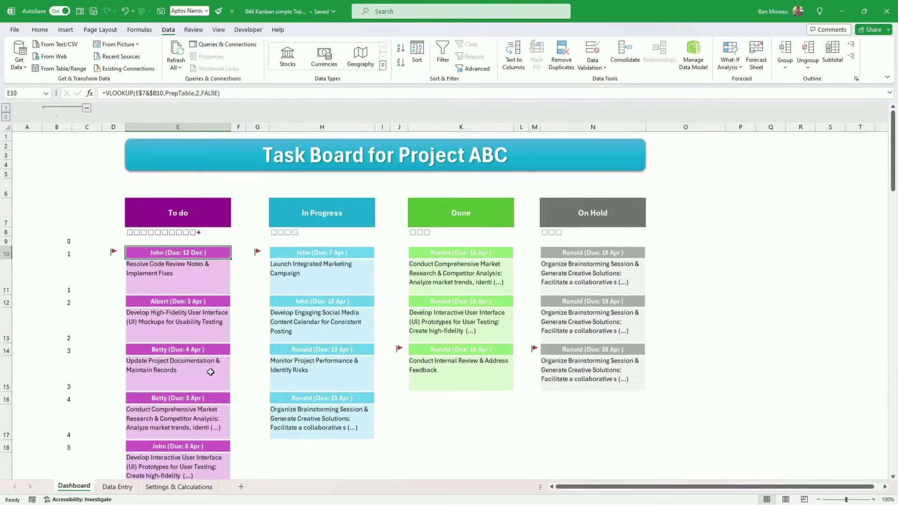
Step: Reapply the Data Entry filters on row 9 so they span from the numbering column A to the DescriptionText column
{"action": "left_click", "coordinate": [112, 488]}
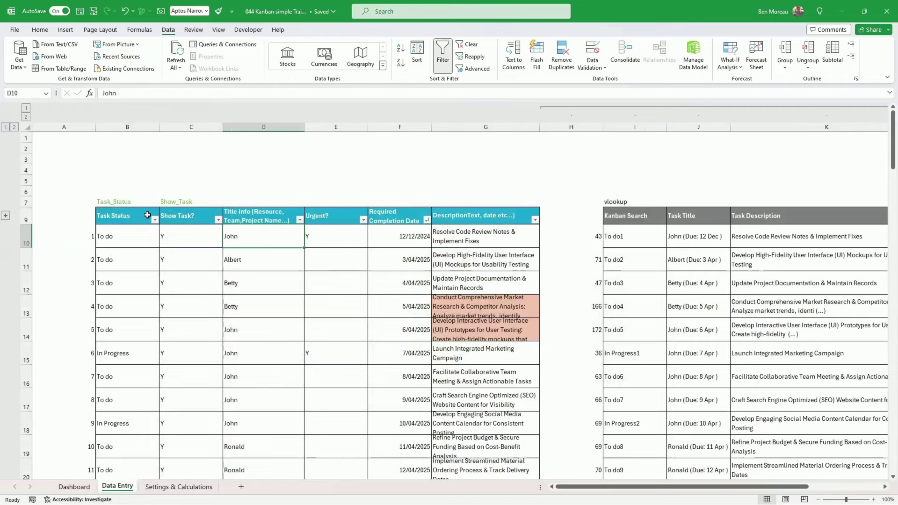
{"action": "left_click", "coordinate": [80, 218]}
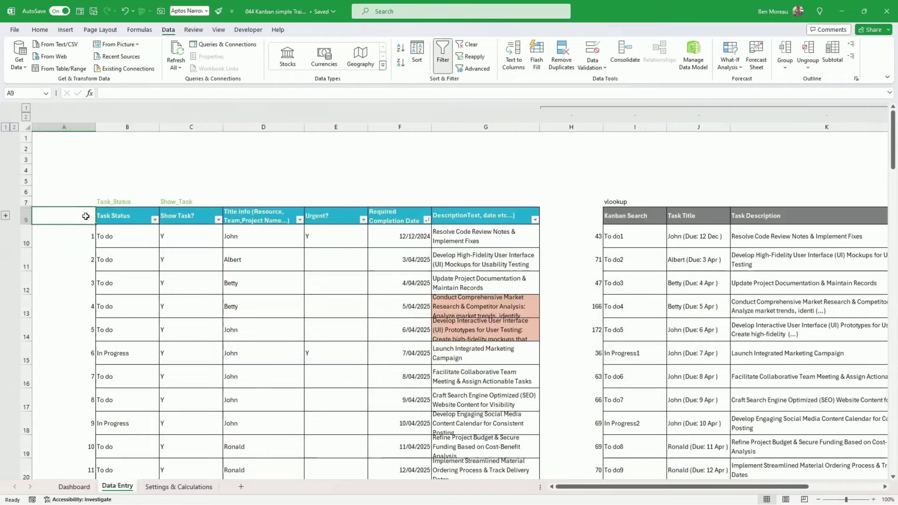
{"action": "left_click_drag", "start_coordinate": [80, 236], "coordinate": [80, 260]}
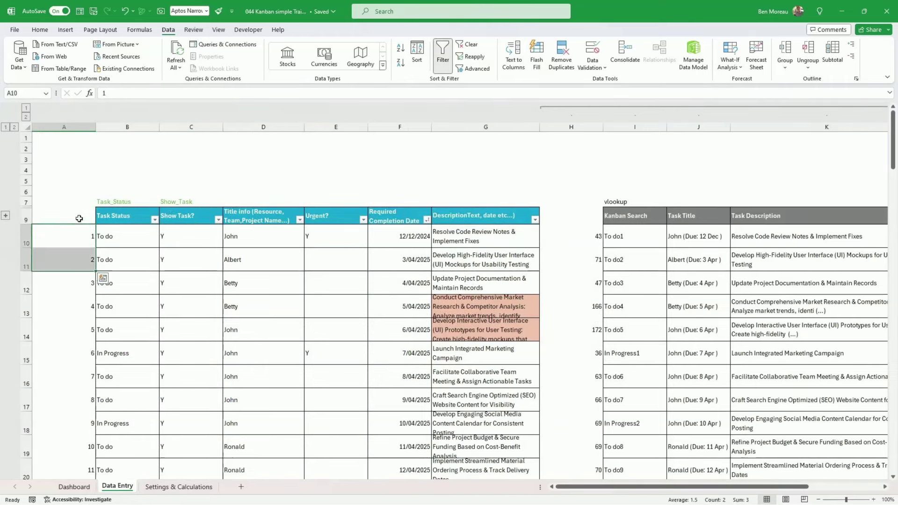
{"action": "left_click_drag", "start_coordinate": [79, 218], "coordinate": [505, 216]}
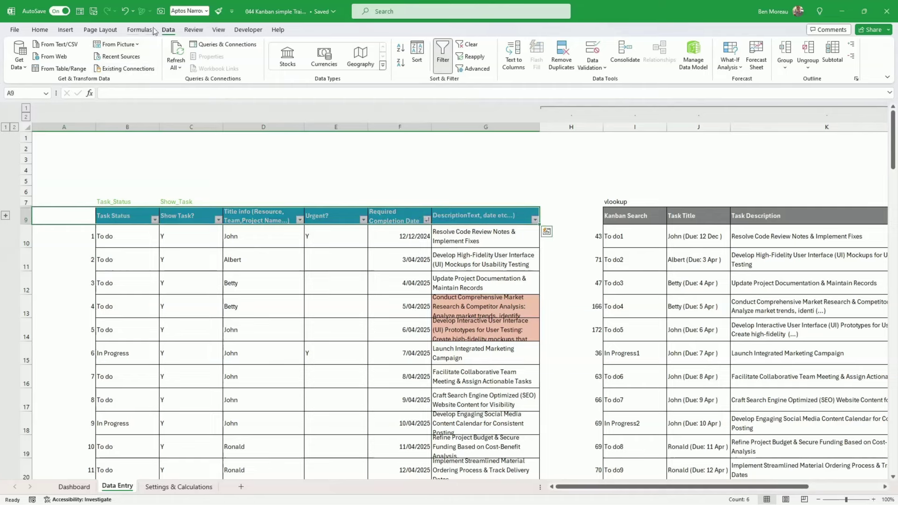
{"action": "left_click", "coordinate": [446, 60]}
{"action": "left_click", "coordinate": [446, 63]}
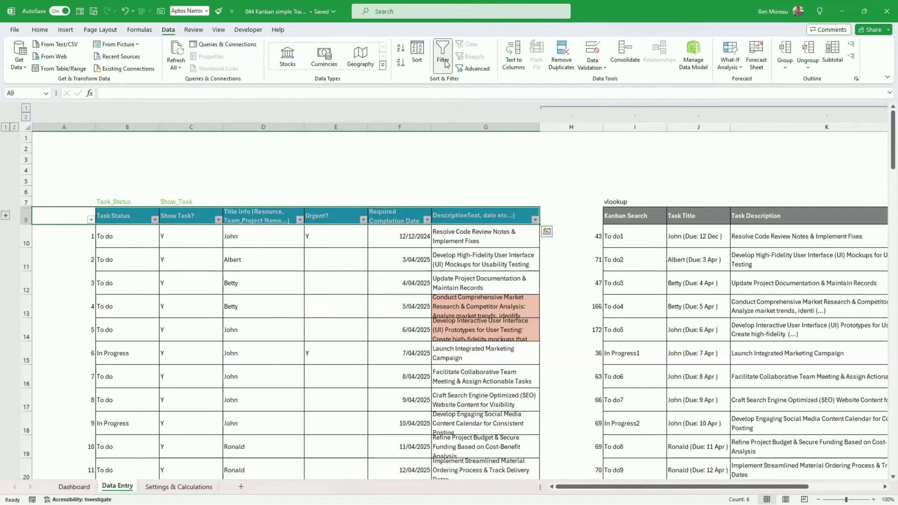
Step: Sort the Data Entry table by the numbering in column A from smallest to largest
{"action": "left_click", "coordinate": [91, 219]}
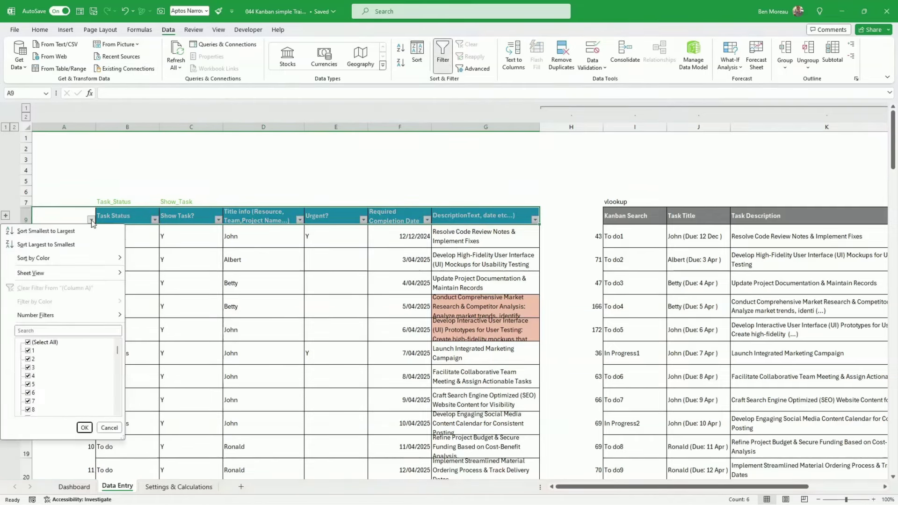
{"action": "left_click", "coordinate": [84, 427]}
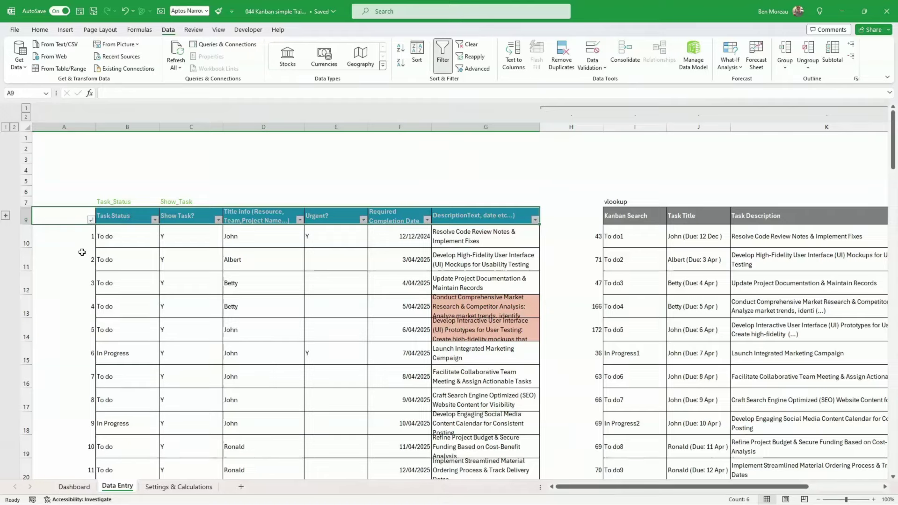
{"action": "scroll", "coordinate": [155, 367], "scroll_direction": "down", "scroll_amount": 2}
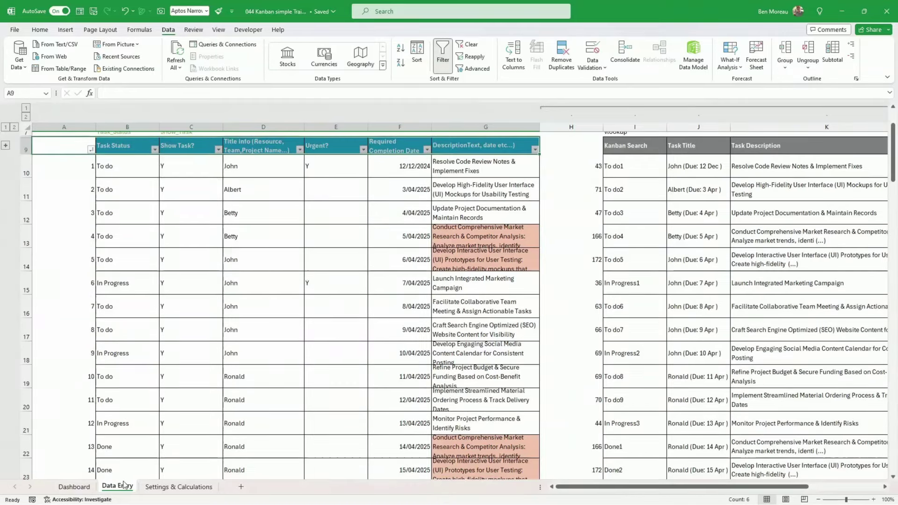
Step: Collapse the grouped helper column B on the Dashboard and review the status cards and the square totals in row 8
{"action": "left_click", "coordinate": [82, 487]}
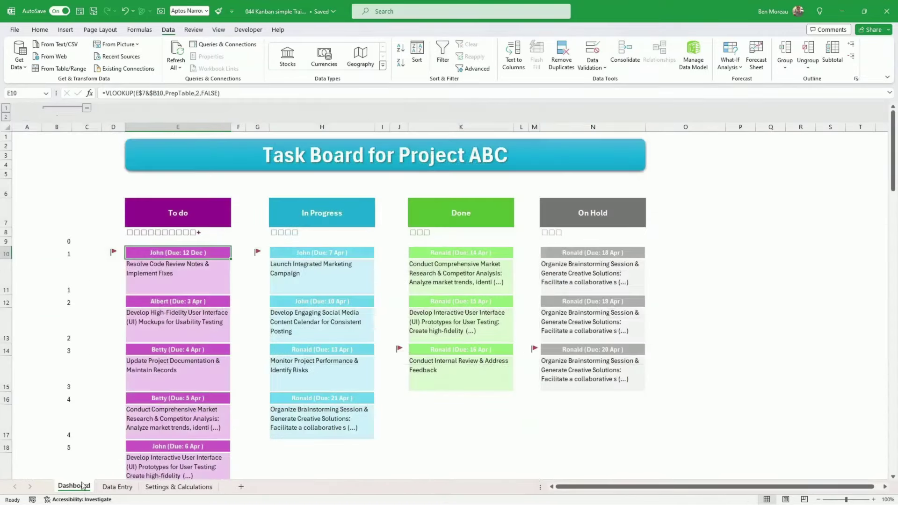
{"action": "left_click", "coordinate": [88, 109]}
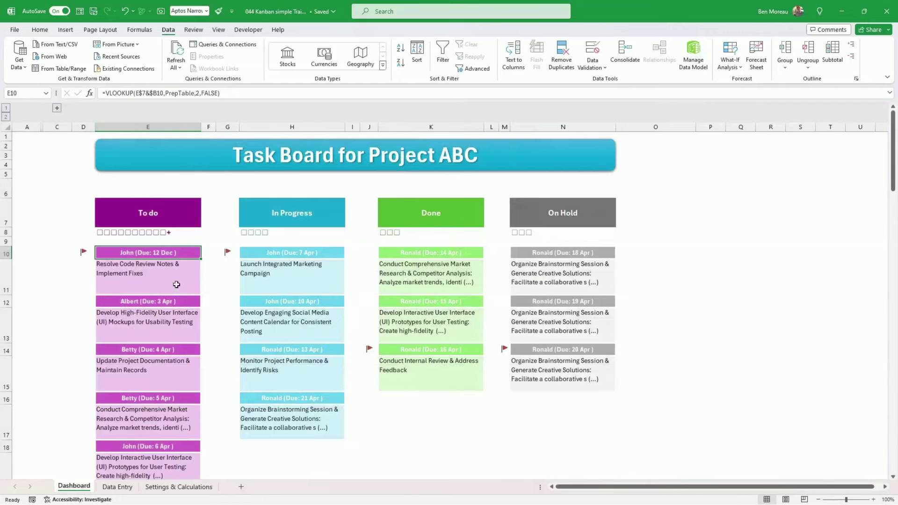
{"action": "scroll", "coordinate": [189, 371], "scroll_direction": "down", "scroll_amount": 3}
{"action": "scroll", "coordinate": [187, 371], "scroll_direction": "up", "scroll_amount": 3}
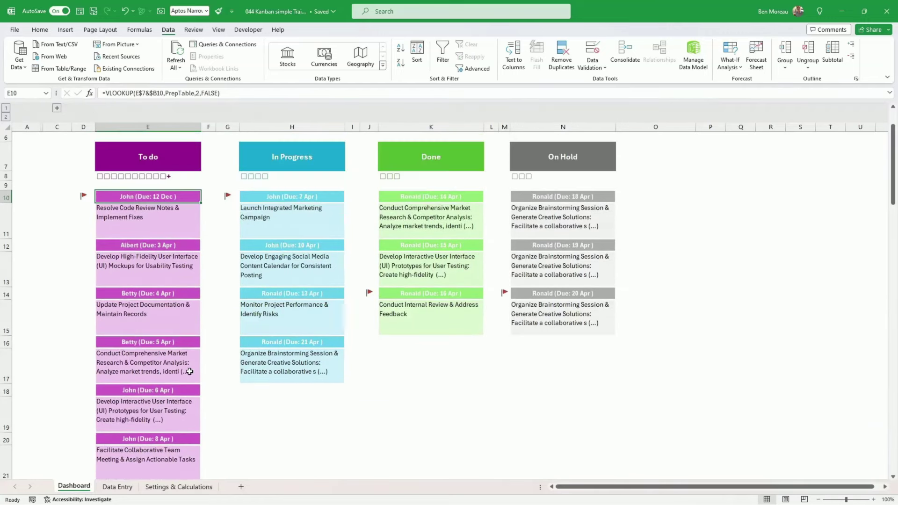
{"action": "left_click", "coordinate": [380, 376]}
{"action": "left_click", "coordinate": [445, 407]}
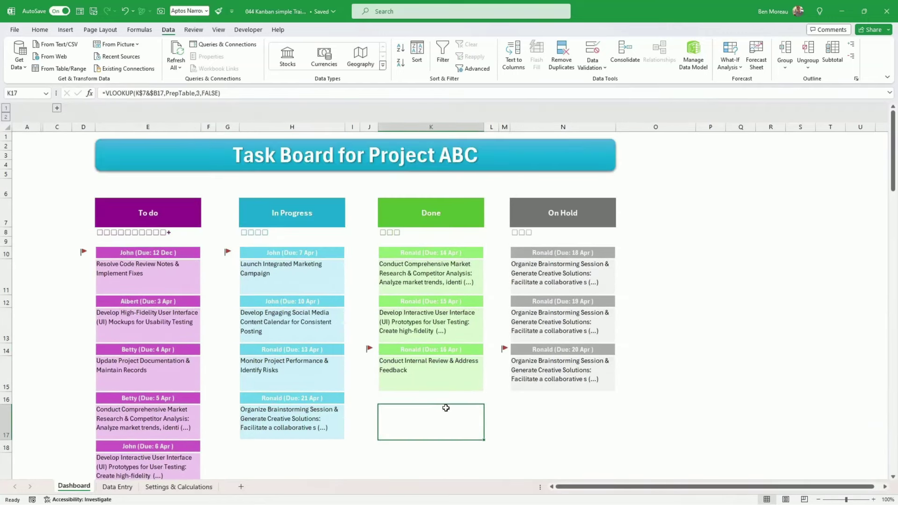
{"action": "scroll", "coordinate": [470, 401], "scroll_direction": "down", "scroll_amount": 3}
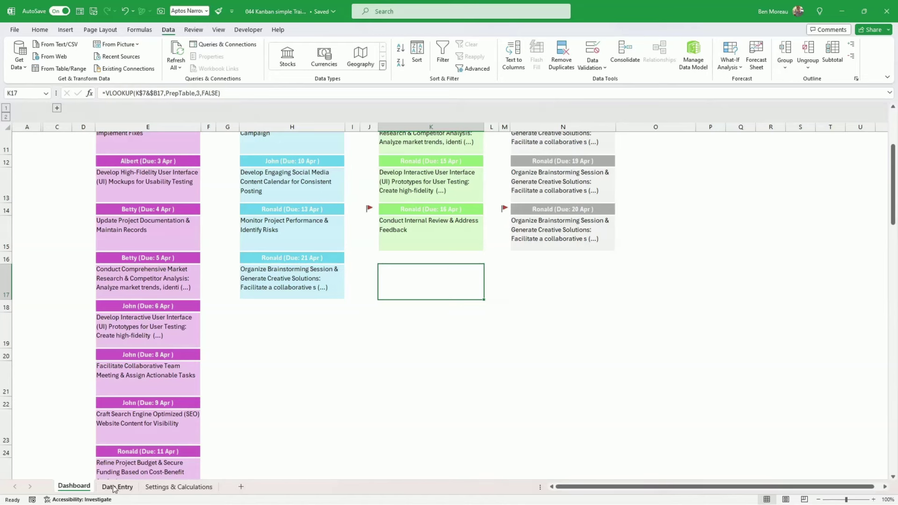
{"action": "scroll", "coordinate": [165, 450], "scroll_direction": "up", "scroll_amount": 3}
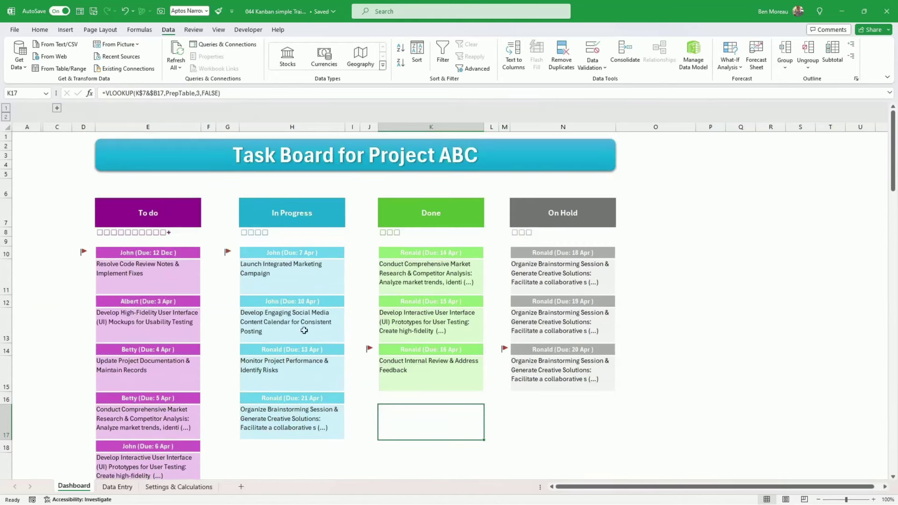
{"action": "left_click_drag", "start_coordinate": [124, 233], "coordinate": [519, 233]}
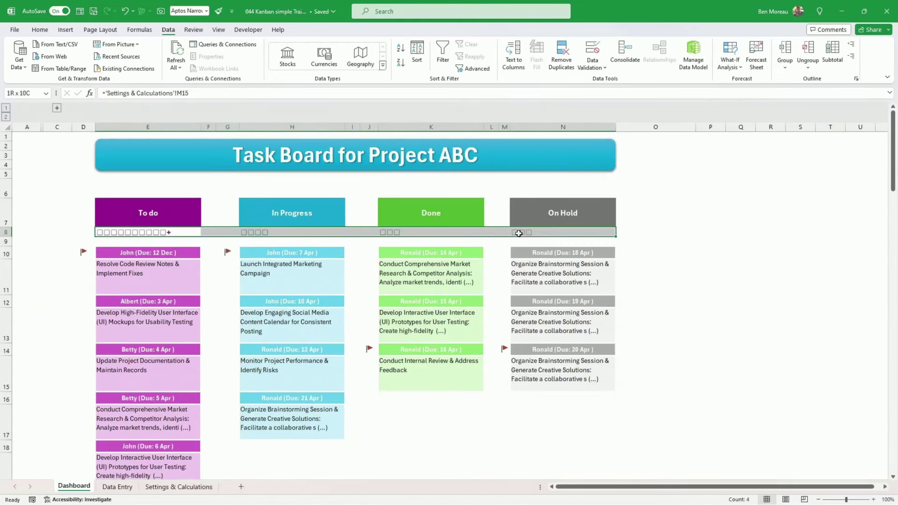
{"action": "left_click", "coordinate": [553, 265]}
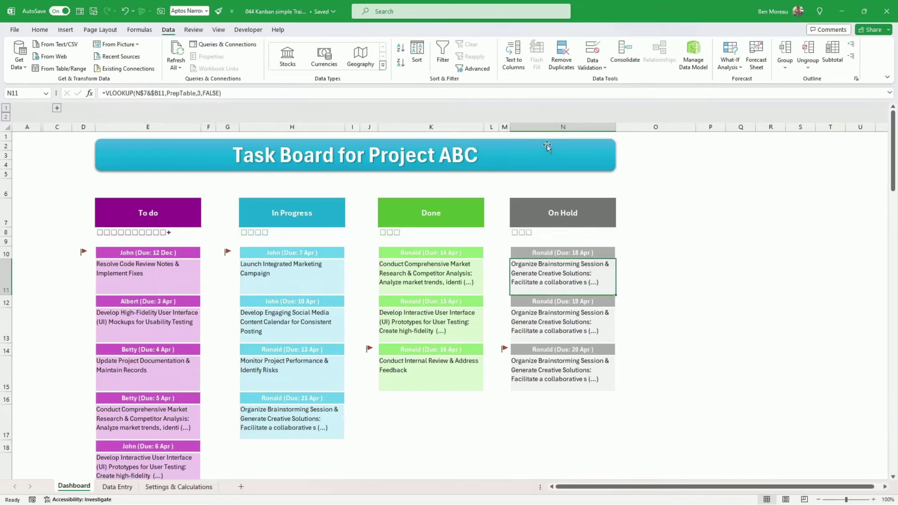
Step: Apply the Slipstream theme colors to the workbook and look over the recolored Dashboard
{"action": "left_click", "coordinate": [113, 32]}
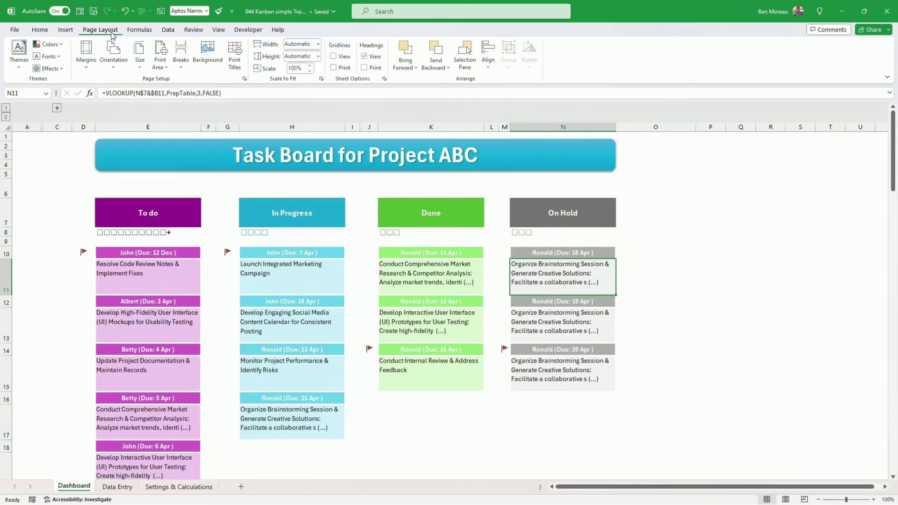
{"action": "left_click", "coordinate": [48, 44]}
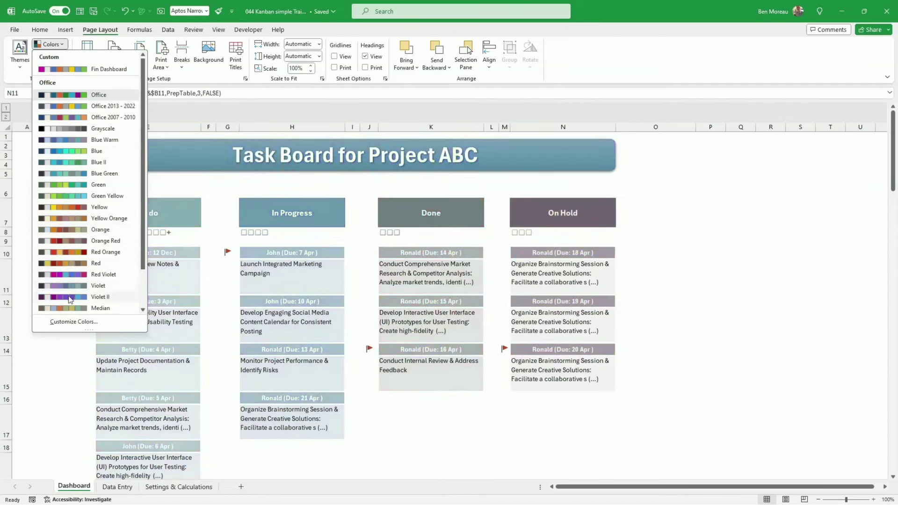
{"action": "scroll", "coordinate": [68, 276], "scroll_direction": "down", "scroll_amount": 1}
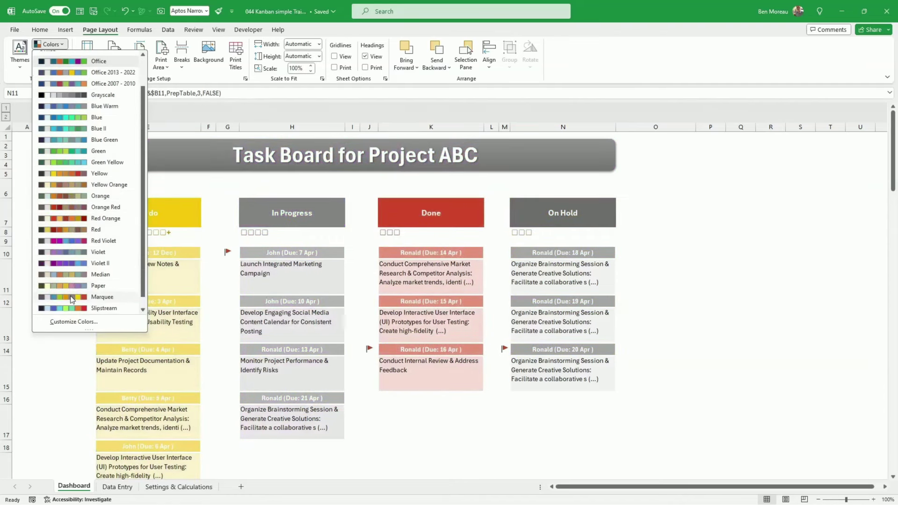
{"action": "scroll", "coordinate": [70, 303], "scroll_direction": "down", "scroll_amount": 1}
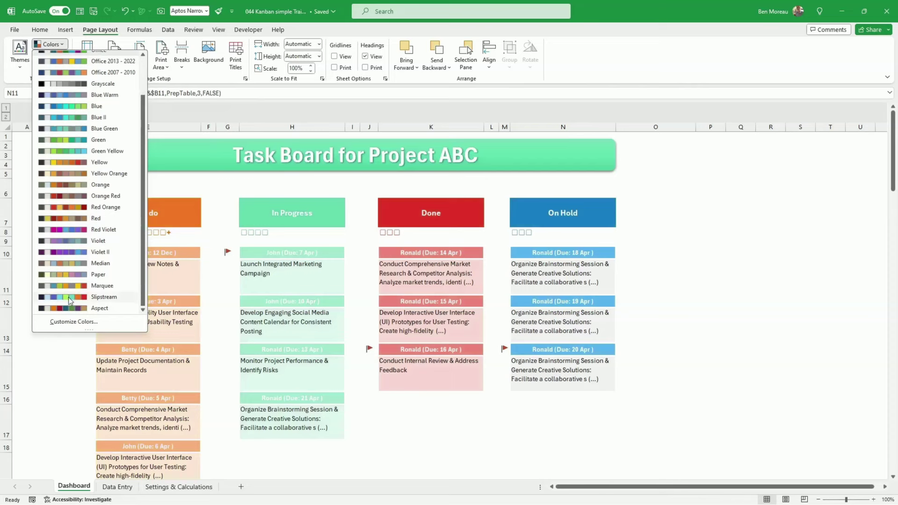
{"action": "left_click", "coordinate": [68, 298]}
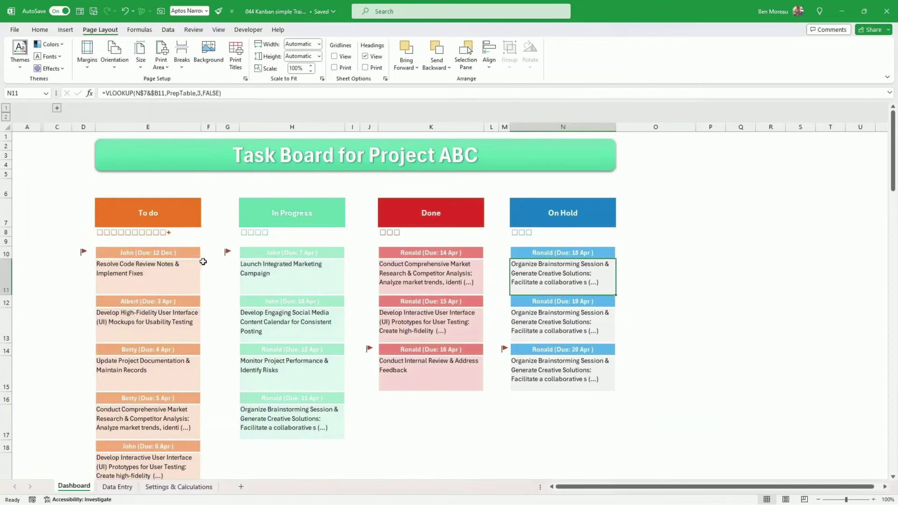
{"action": "left_click", "coordinate": [226, 252]}
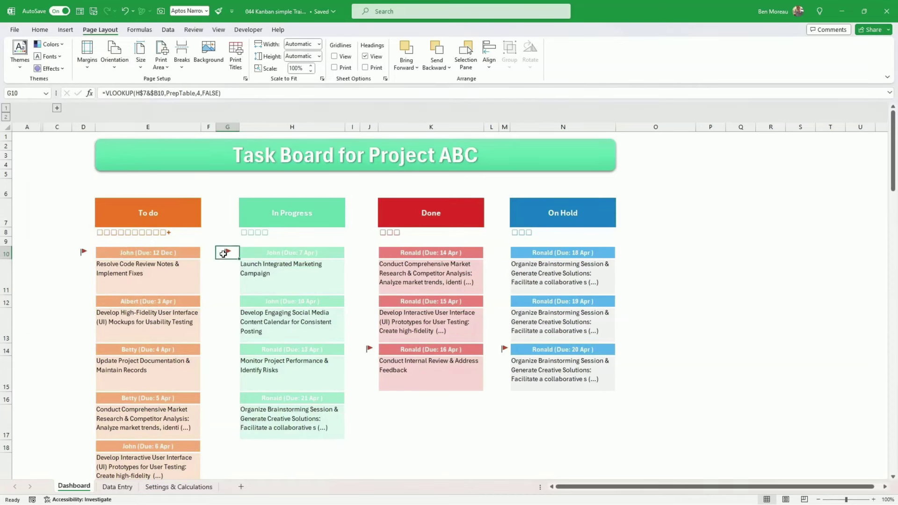
{"action": "left_click", "coordinate": [792, 306]}
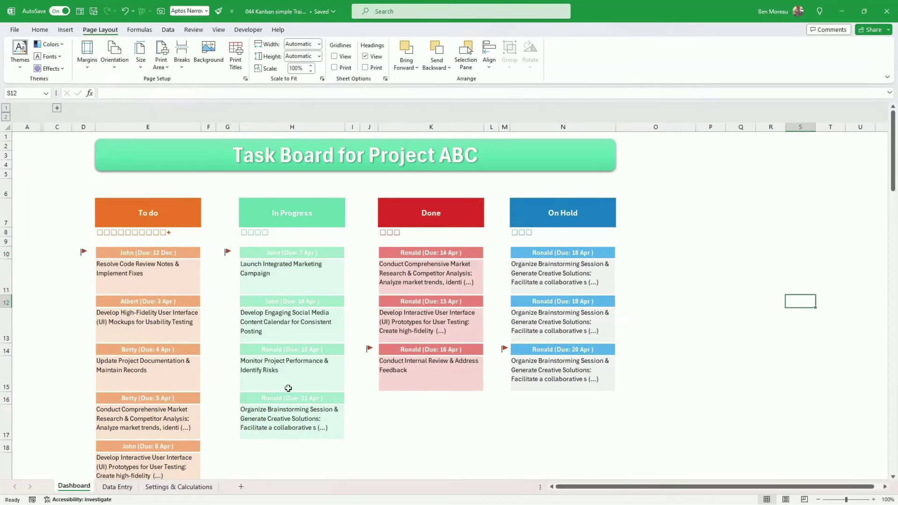
Step: Check the theme colors on the Data Entry and Settings & Calculations sheets and return to the Dashboard
{"action": "left_click", "coordinate": [118, 487]}
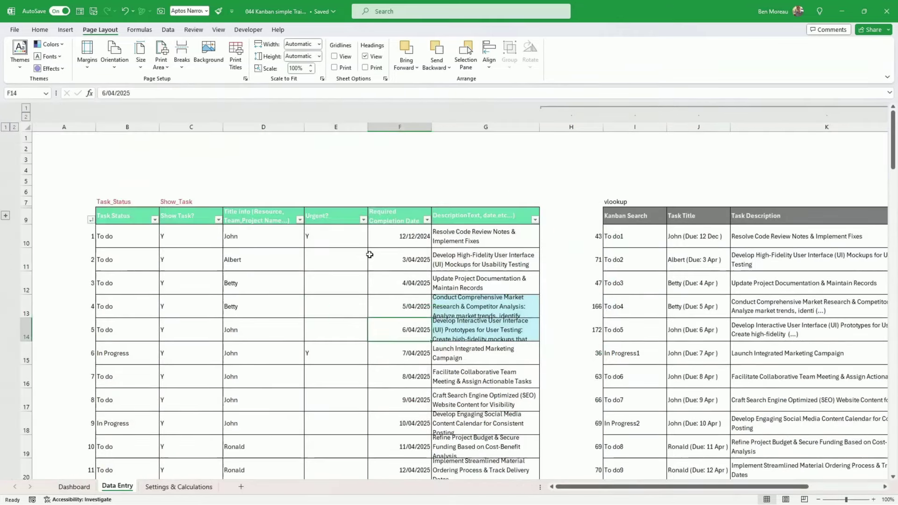
{"action": "left_click", "coordinate": [179, 487]}
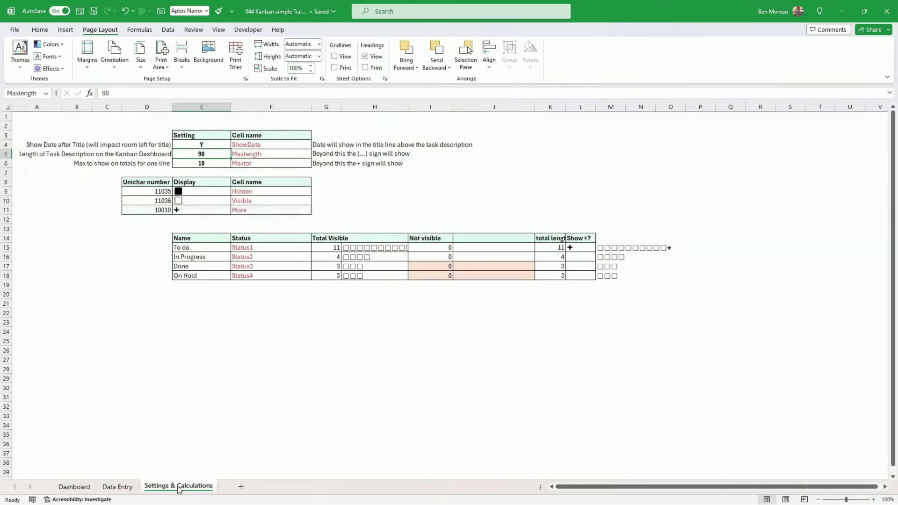
{"action": "left_click", "coordinate": [332, 343]}
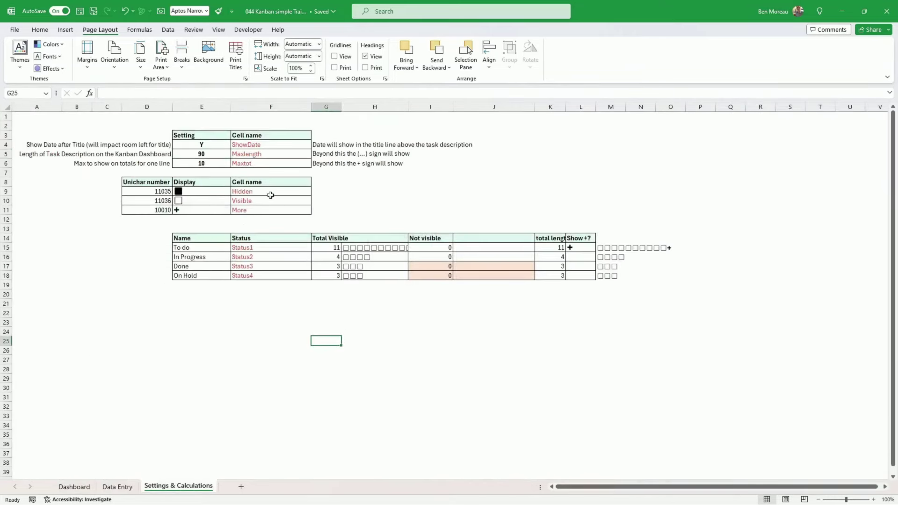
{"action": "left_click", "coordinate": [75, 487]}
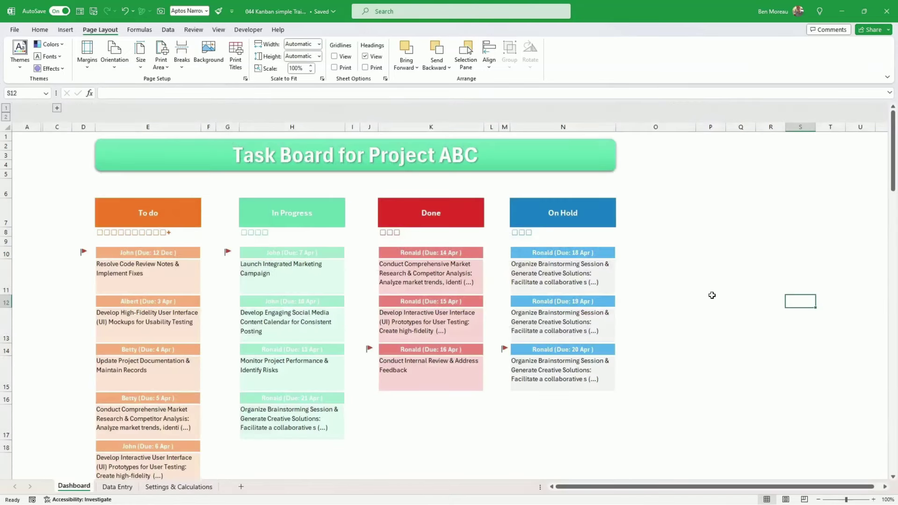
{"action": "left_click", "coordinate": [687, 283]}
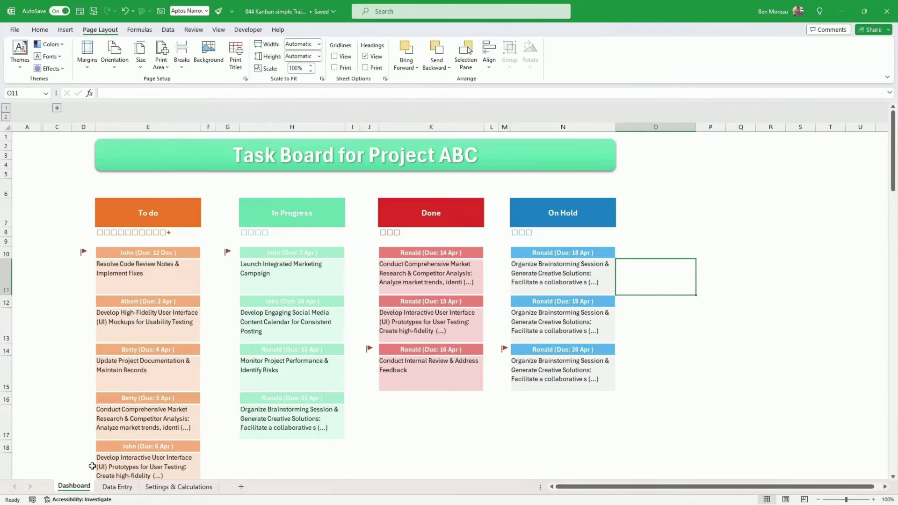
{"action": "left_click", "coordinate": [120, 487]}
{"action": "left_click", "coordinate": [86, 486]}
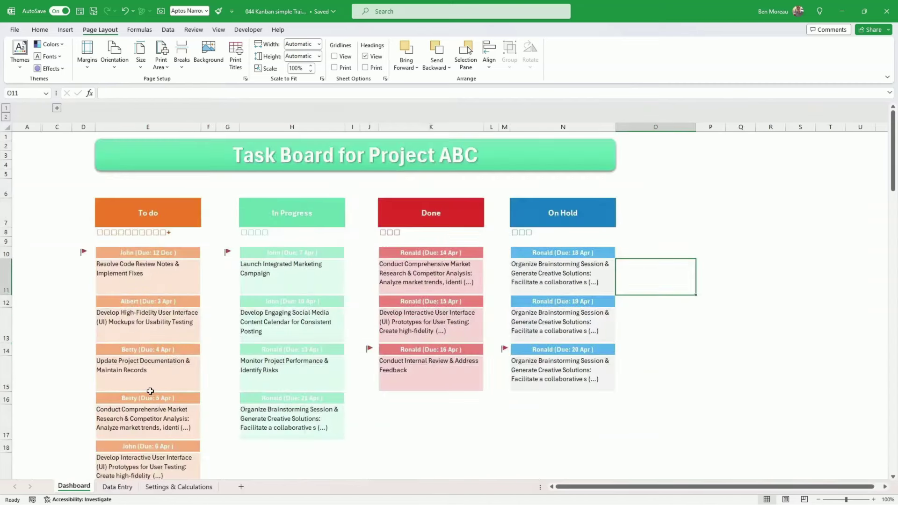